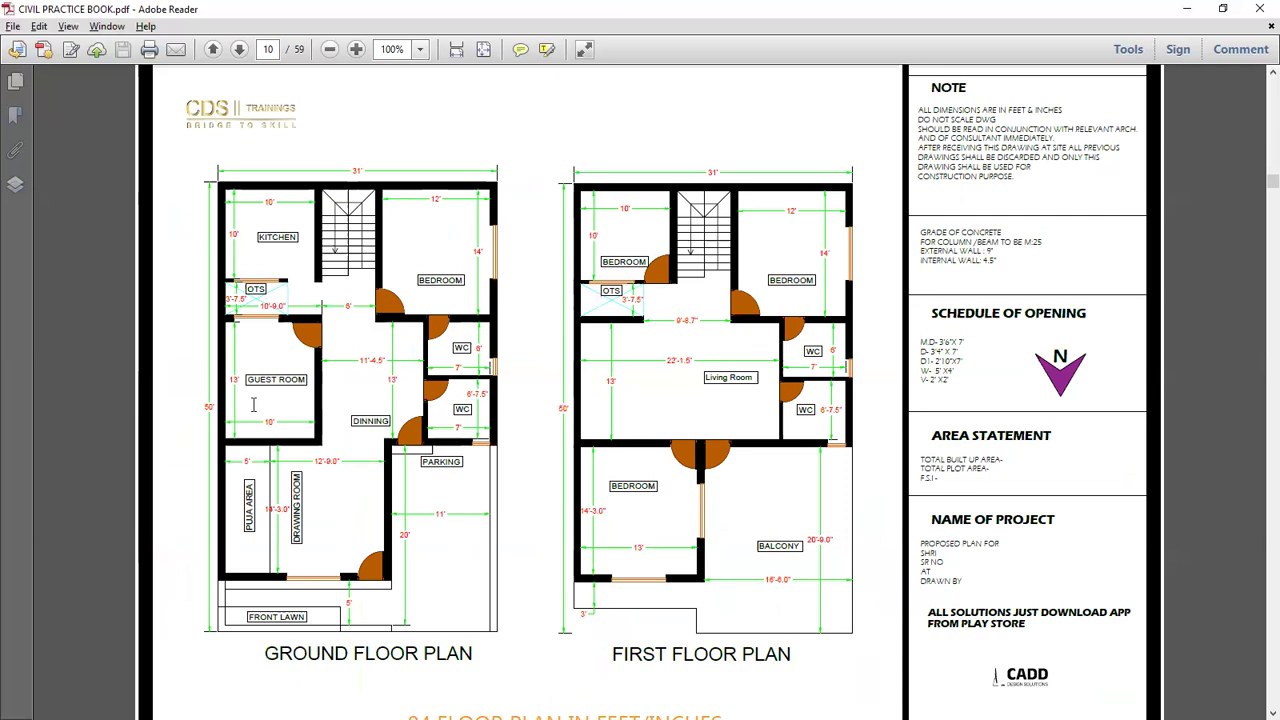
Examine the ground floor plan in the PDF, focusing on the kitchen and its dimensions
{"action": "scroll", "coordinate": [253, 404], "scroll_direction": "up", "scroll_amount": 1}
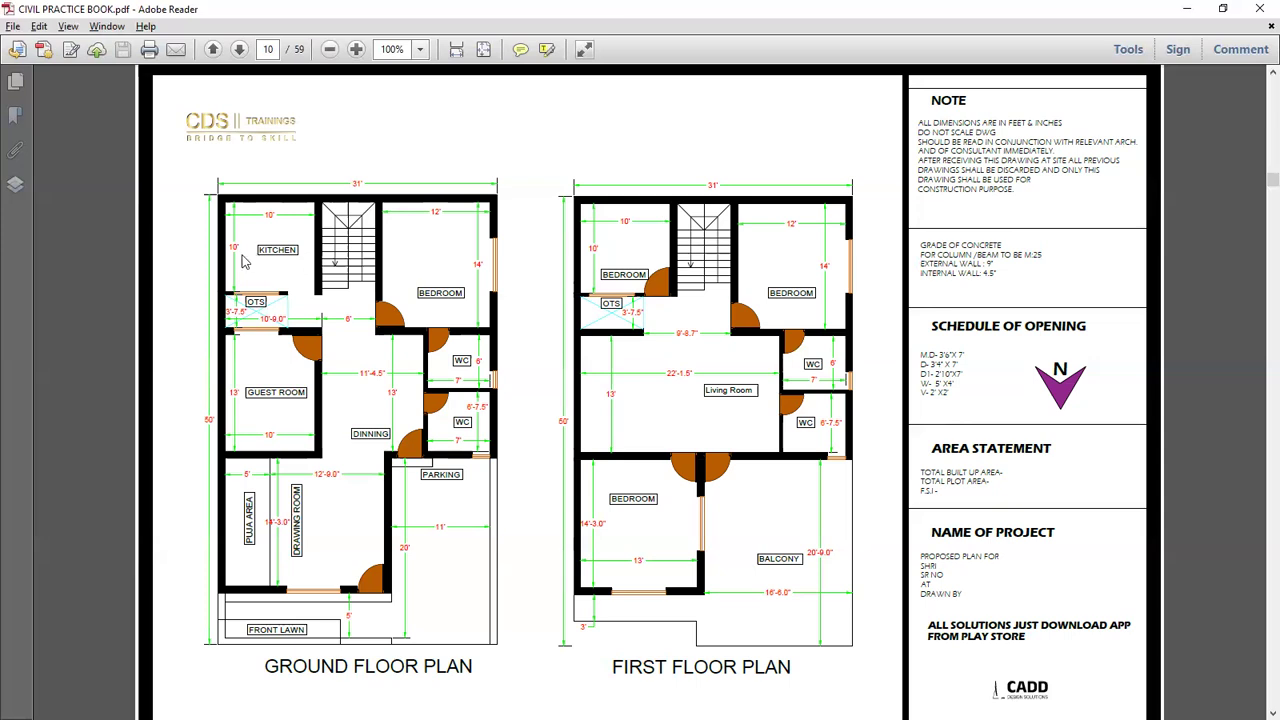
{"action": "scroll", "coordinate": [228, 256], "scroll_direction": "up", "scroll_amount": 1, "text": "ctrl"}
{"action": "scroll", "coordinate": [190, 262], "scroll_direction": "up", "scroll_amount": 2, "text": "ctrl"}
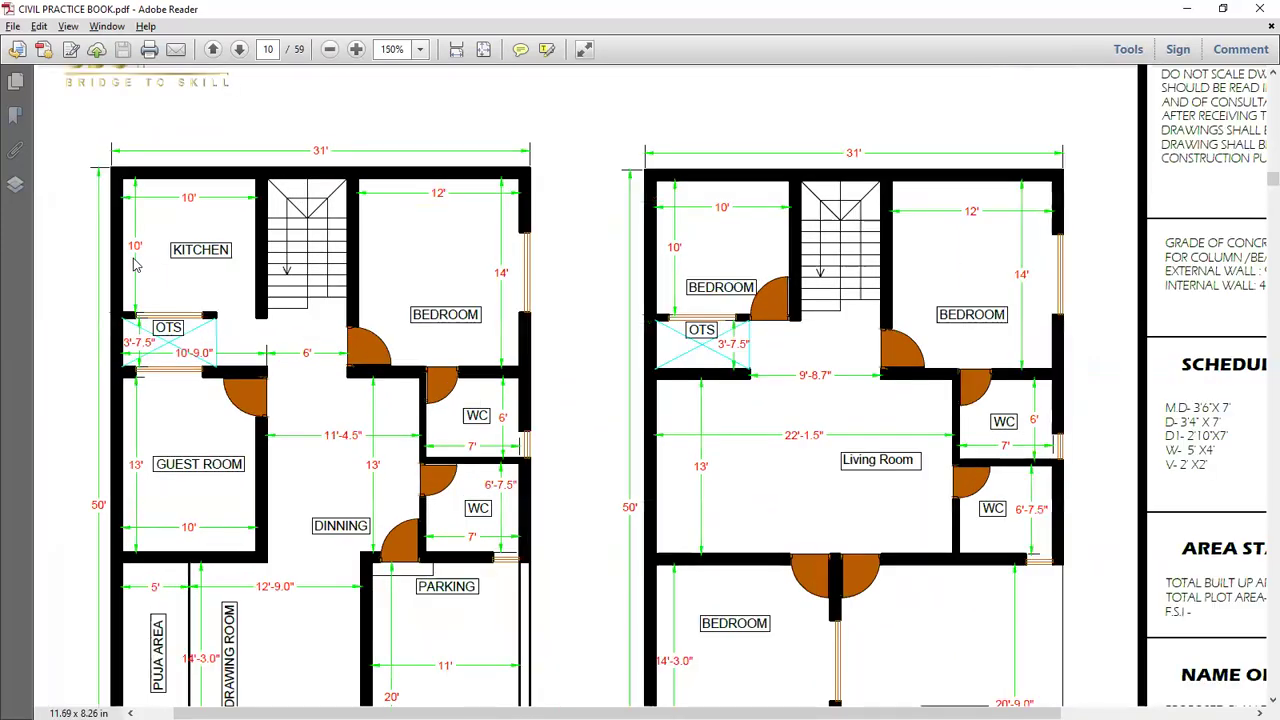
{"action": "scroll", "coordinate": [137, 265], "scroll_direction": "down", "scroll_amount": 1, "text": "ctrl"}
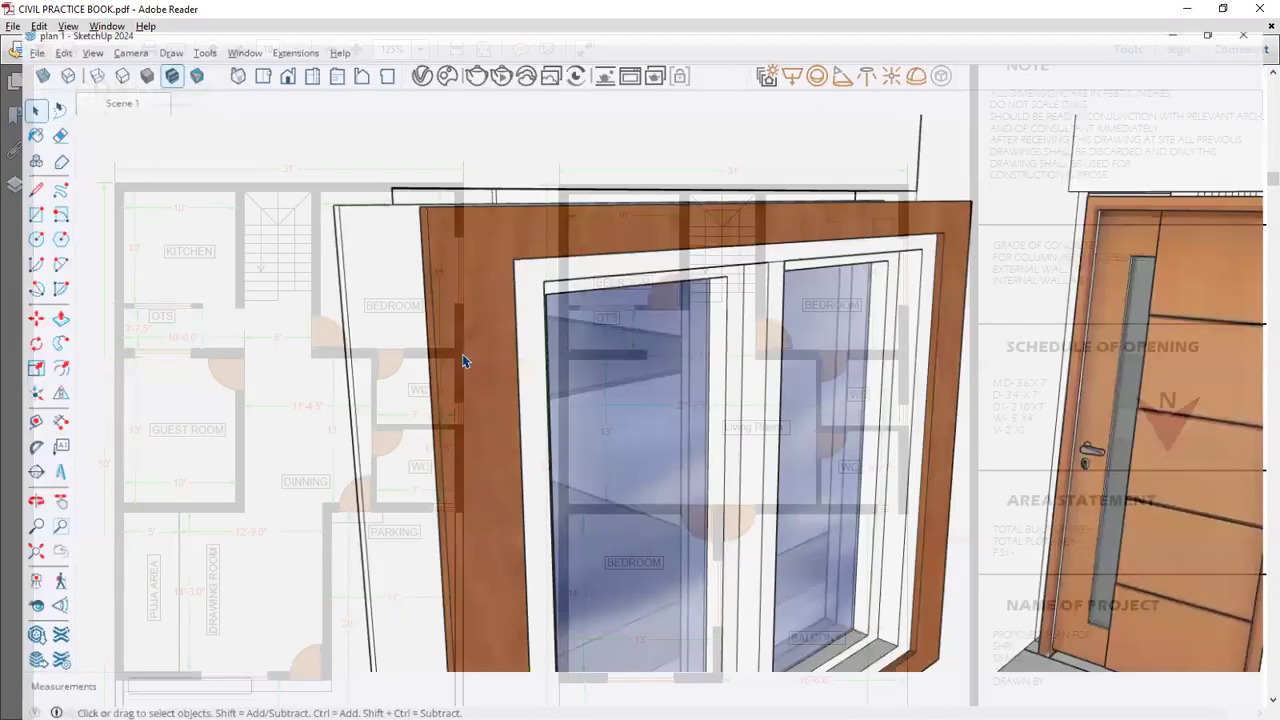
Switch to SketchUp and move the ground-floor kitchen unit about 1' 9 5/8" along its back wall toward the wall beside the OTS
{"action": "scroll", "coordinate": [660, 407], "scroll_direction": "down", "scroll_amount": 6}
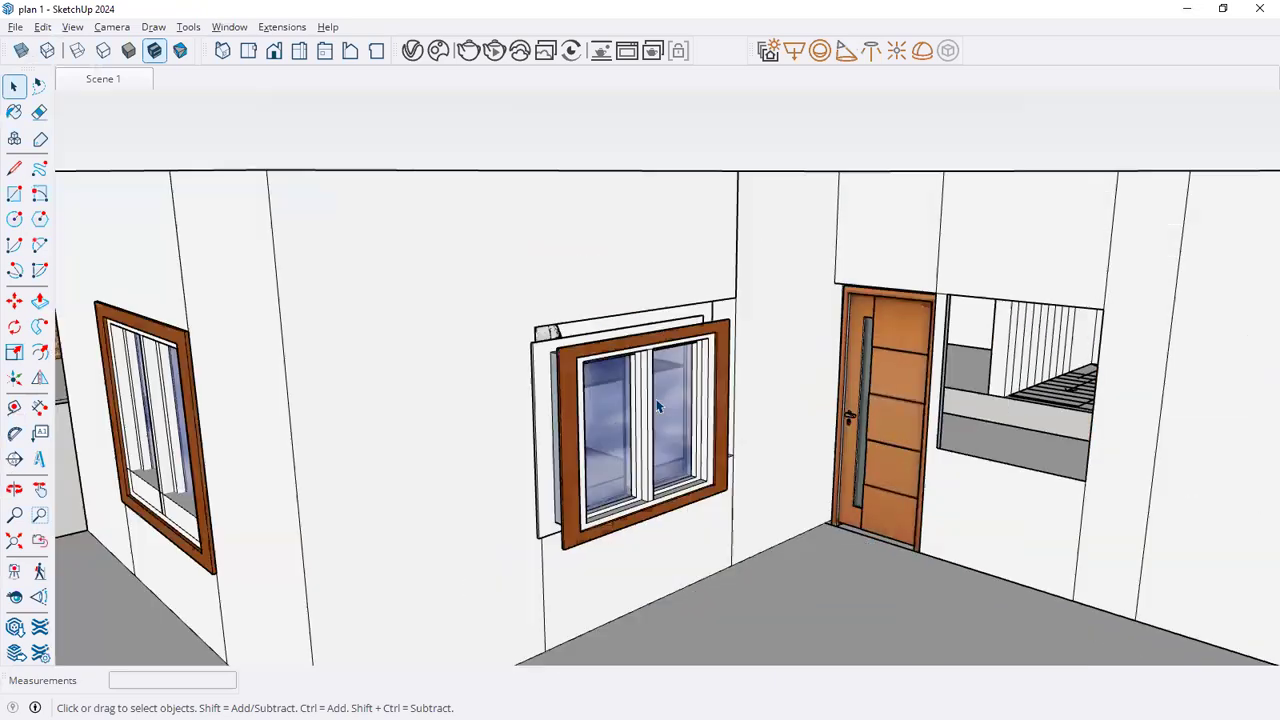
{"action": "scroll", "coordinate": [720, 410], "scroll_direction": "down", "scroll_amount": 5}
{"action": "middle_click_drag", "start_coordinate": [737, 457], "coordinate": [852, 503]}
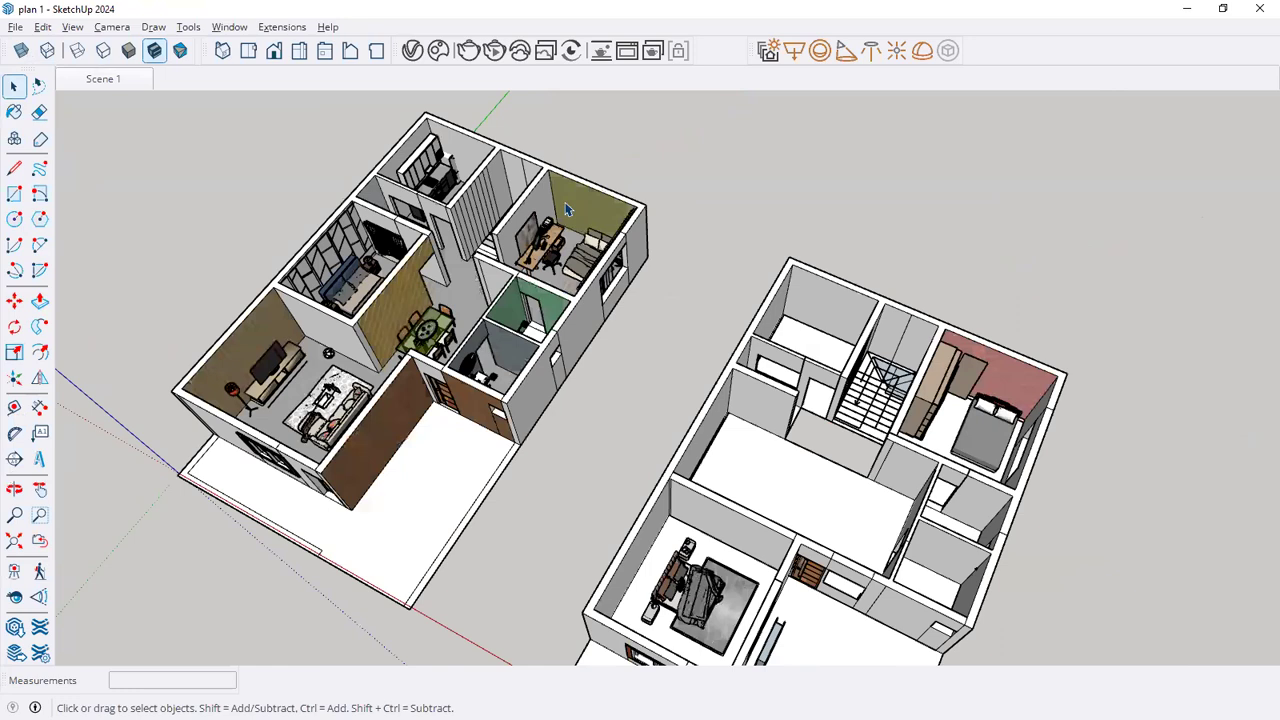
{"action": "scroll", "coordinate": [635, 276], "scroll_direction": "up", "scroll_amount": 5}
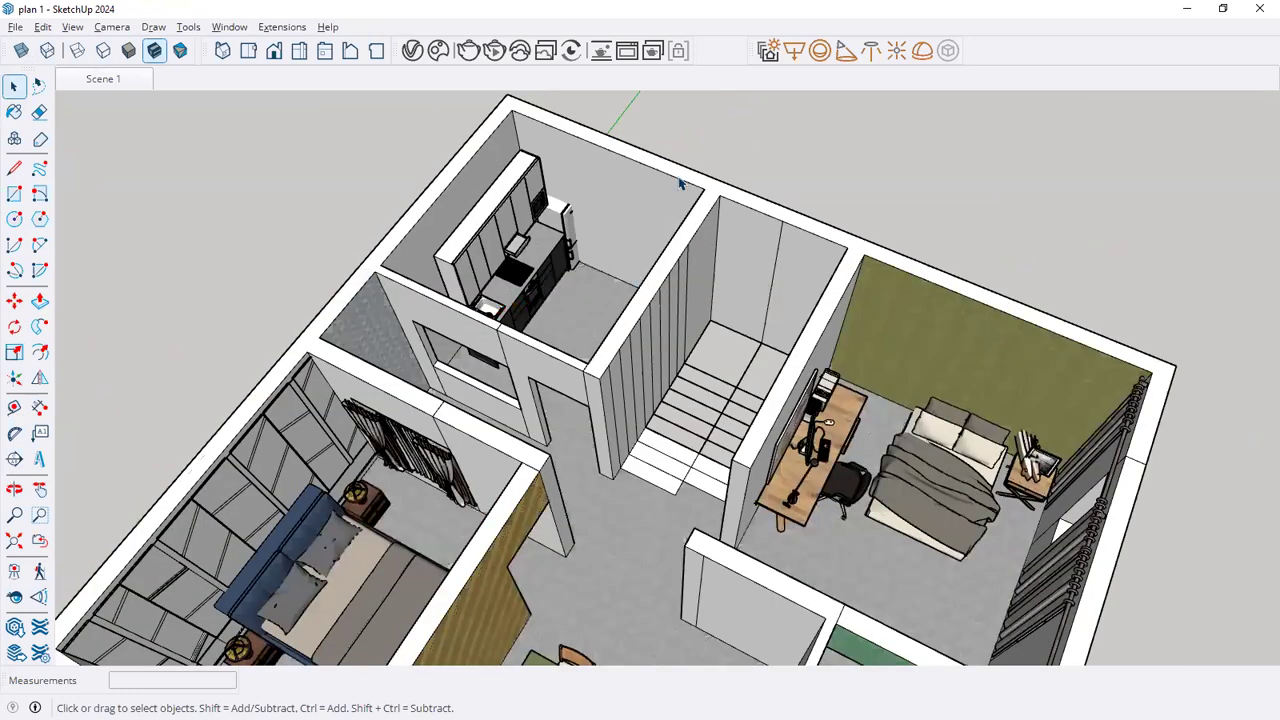
{"action": "middle_click_drag", "start_coordinate": [683, 184], "coordinate": [666, 206]}
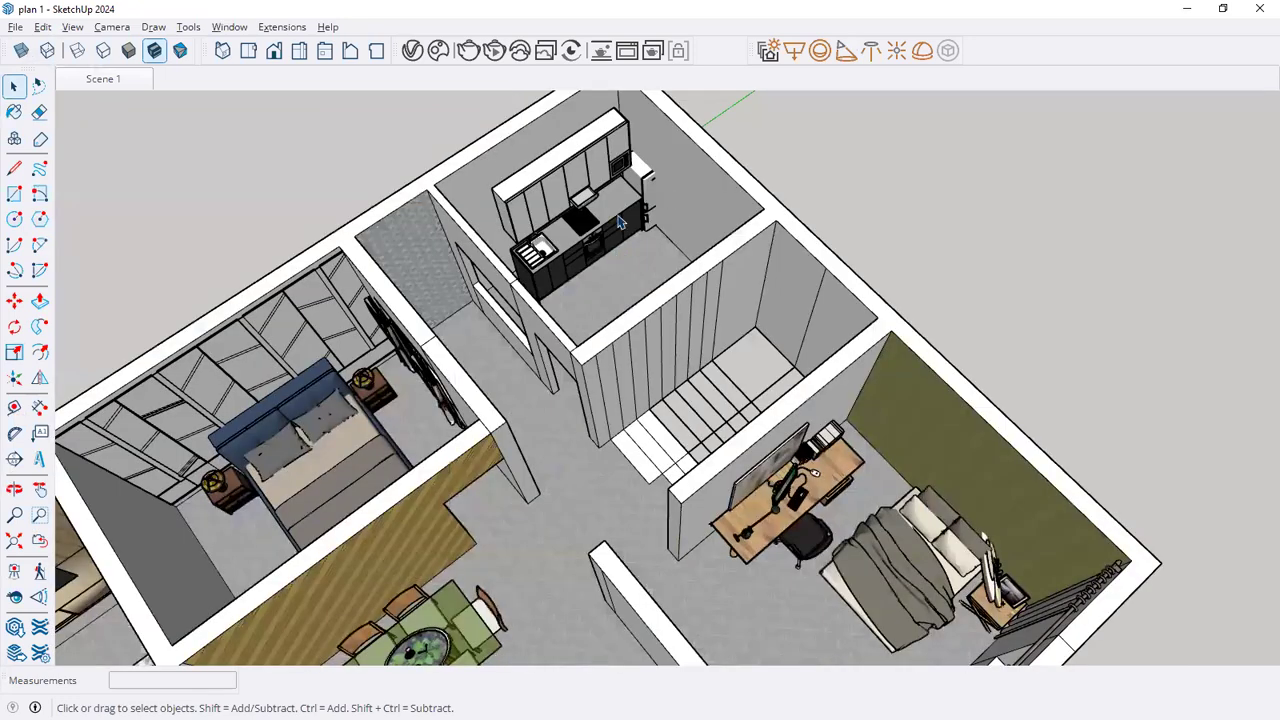
{"action": "middle_click_drag", "start_coordinate": [495, 252], "coordinate": [485, 250]}
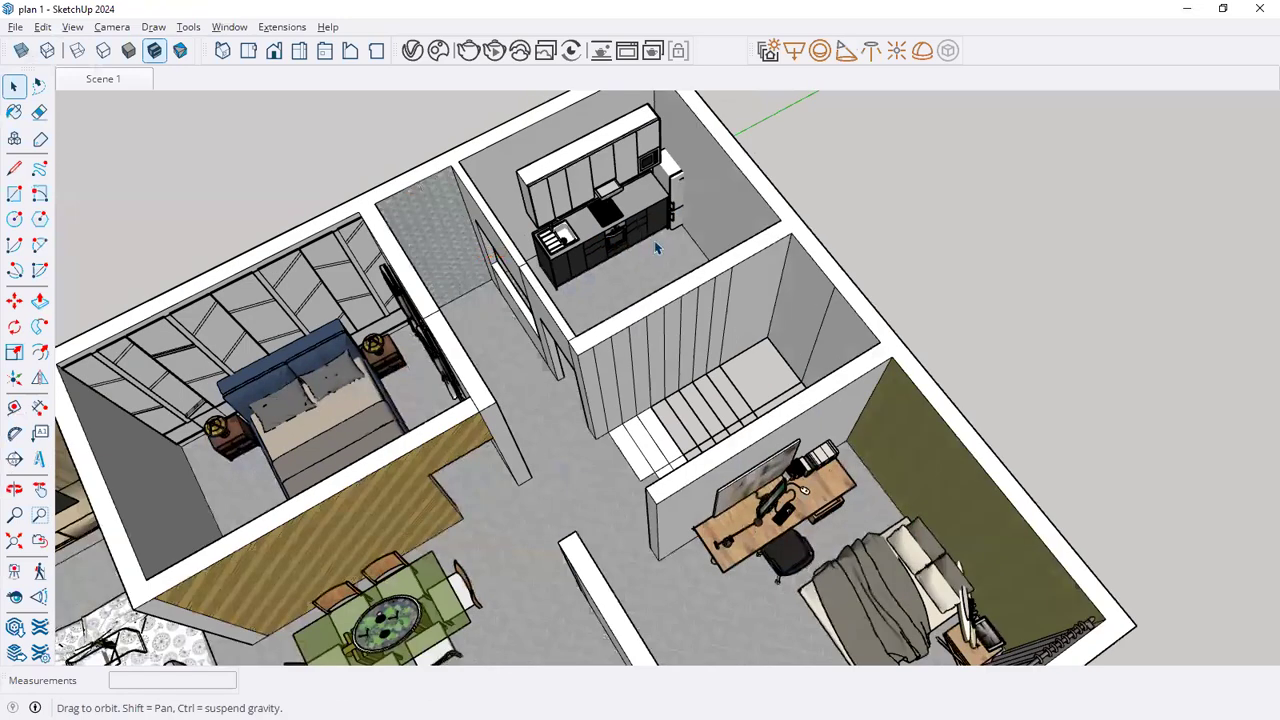
{"action": "left_click", "coordinate": [14, 300]}
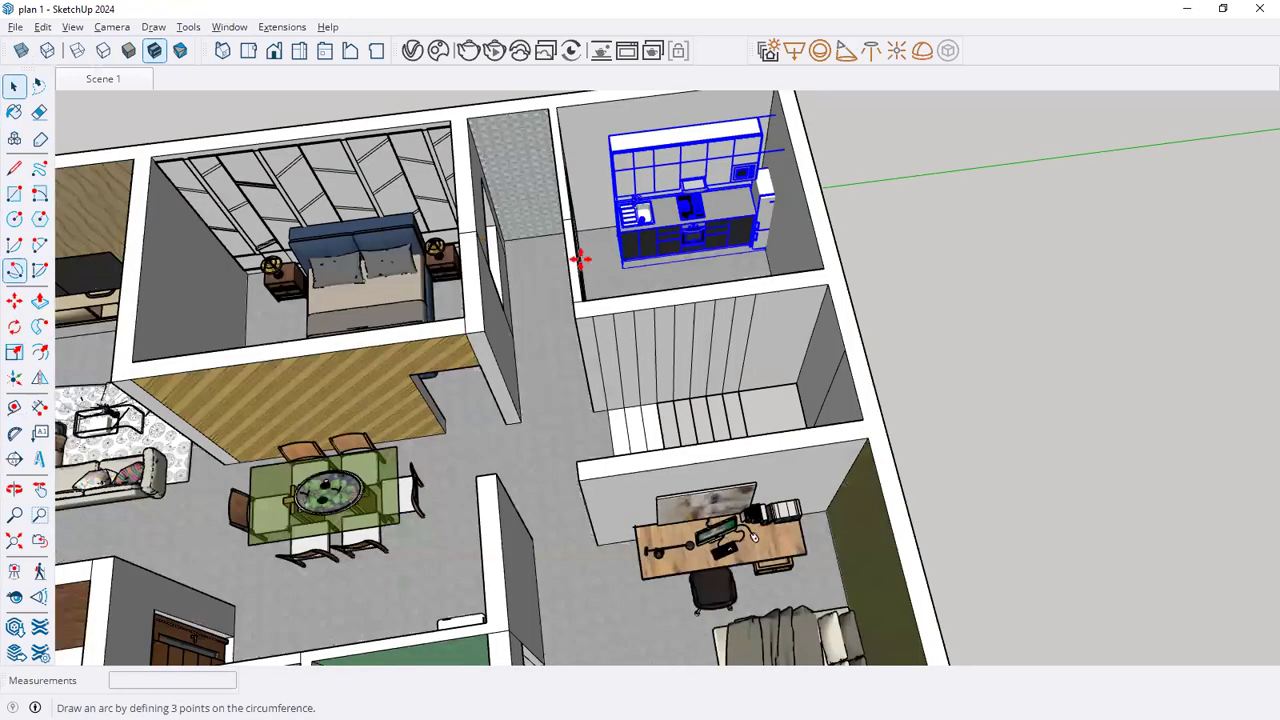
{"action": "left_click", "coordinate": [620, 265]}
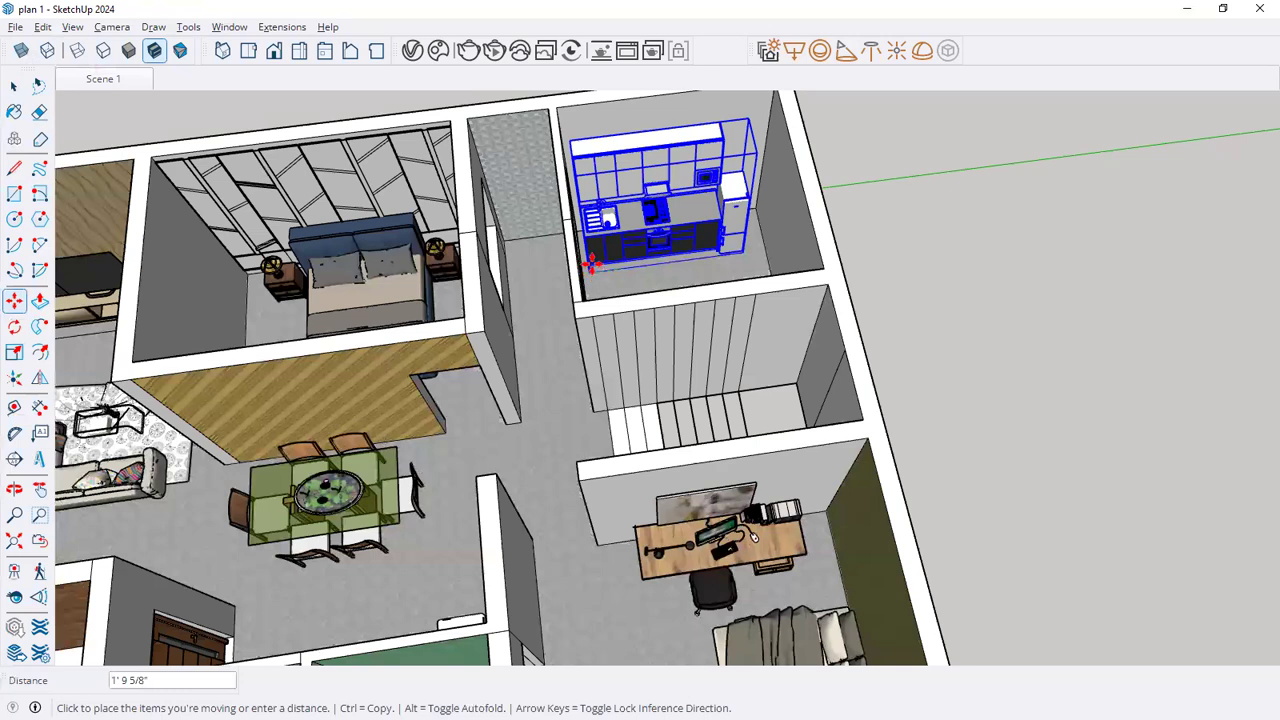
{"action": "left_click", "coordinate": [592, 262]}
{"action": "key", "text": "space"}
{"action": "left_click", "coordinate": [890, 228]}
Inspect the kitchen unit's placement against the kitchen walls from several close angles
{"action": "middle_click_drag", "start_coordinate": [718, 257], "coordinate": [852, 197]}
{"action": "scroll", "coordinate": [645, 246], "scroll_direction": "up", "scroll_amount": 5}
{"action": "middle_click_drag", "start_coordinate": [645, 246], "coordinate": [500, 229]}
{"action": "middle_click_drag", "start_coordinate": [684, 269], "coordinate": [604, 271]}
{"action": "scroll", "coordinate": [614, 268], "scroll_direction": "down", "scroll_amount": 3}
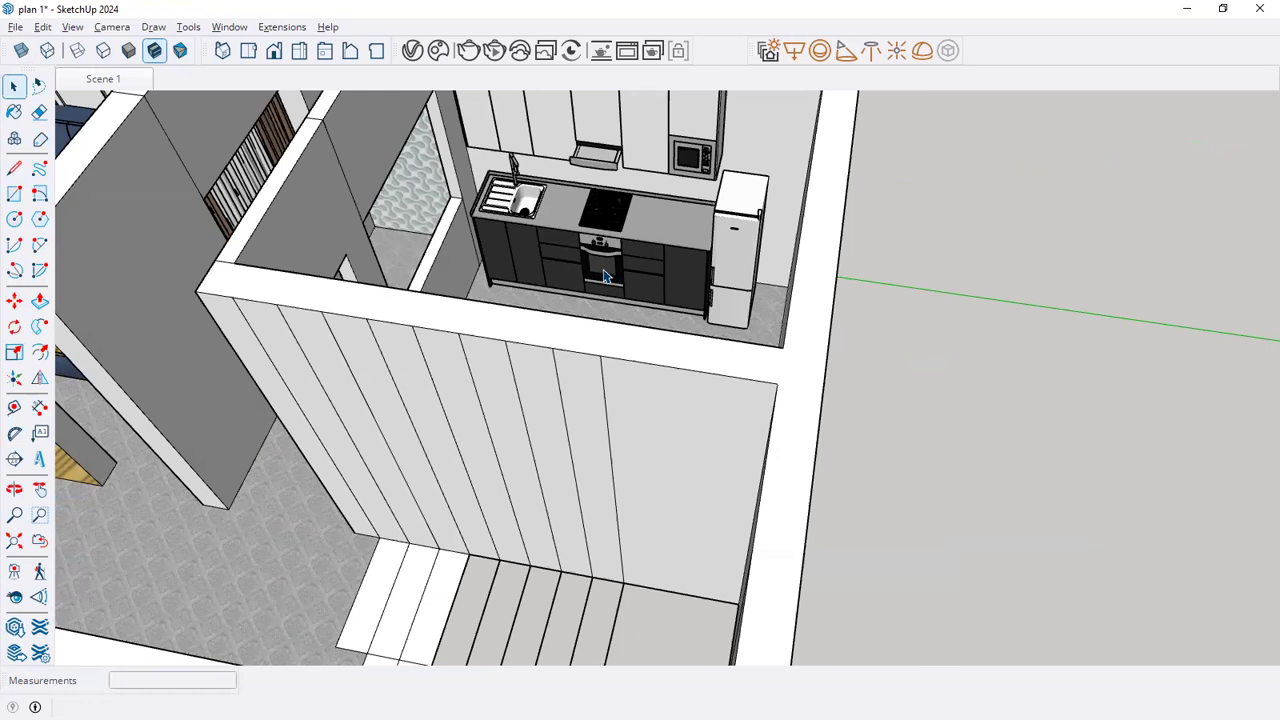
{"action": "scroll", "coordinate": [745, 266], "scroll_direction": "up", "scroll_amount": 2}
{"action": "middle_click_drag", "start_coordinate": [783, 260], "coordinate": [836, 260]}
{"action": "middle_click_drag", "start_coordinate": [480, 372], "coordinate": [510, 283]}
{"action": "scroll", "coordinate": [560, 370], "scroll_direction": "down", "scroll_amount": 2}
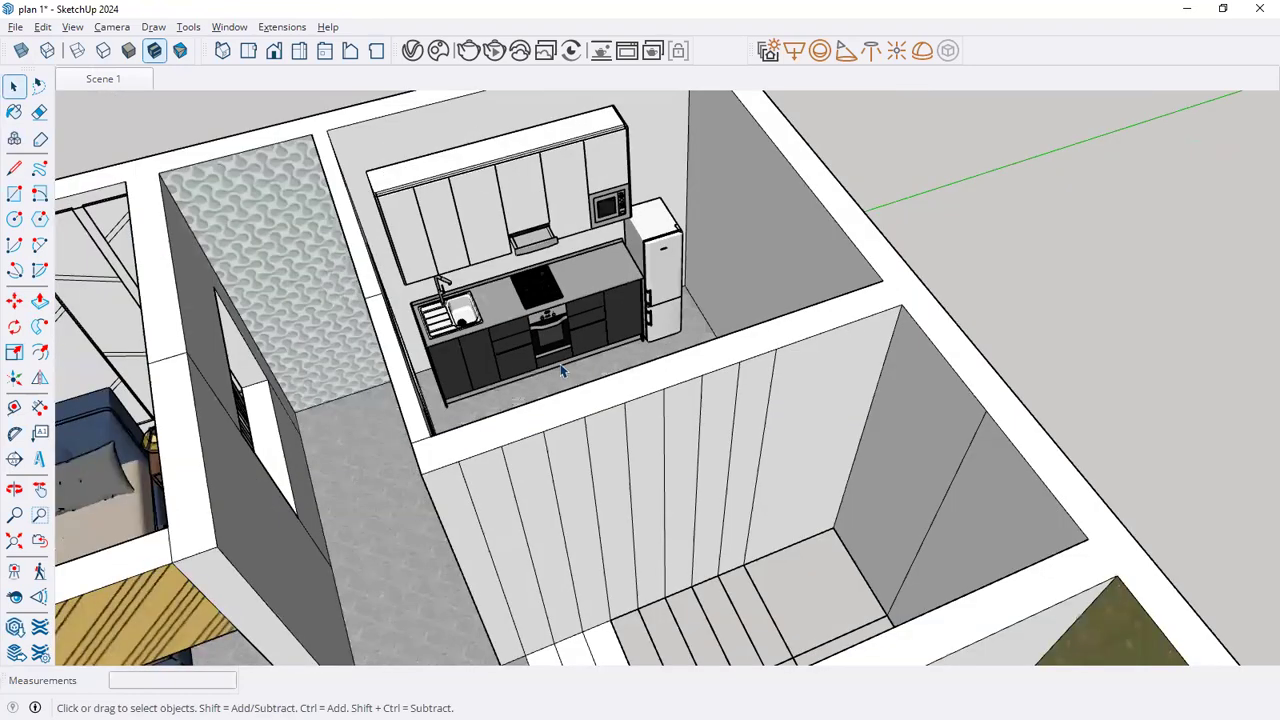
Look over the complete ground-floor and first-floor models side by side
{"action": "middle_click_drag", "start_coordinate": [703, 283], "coordinate": [900, 332]}
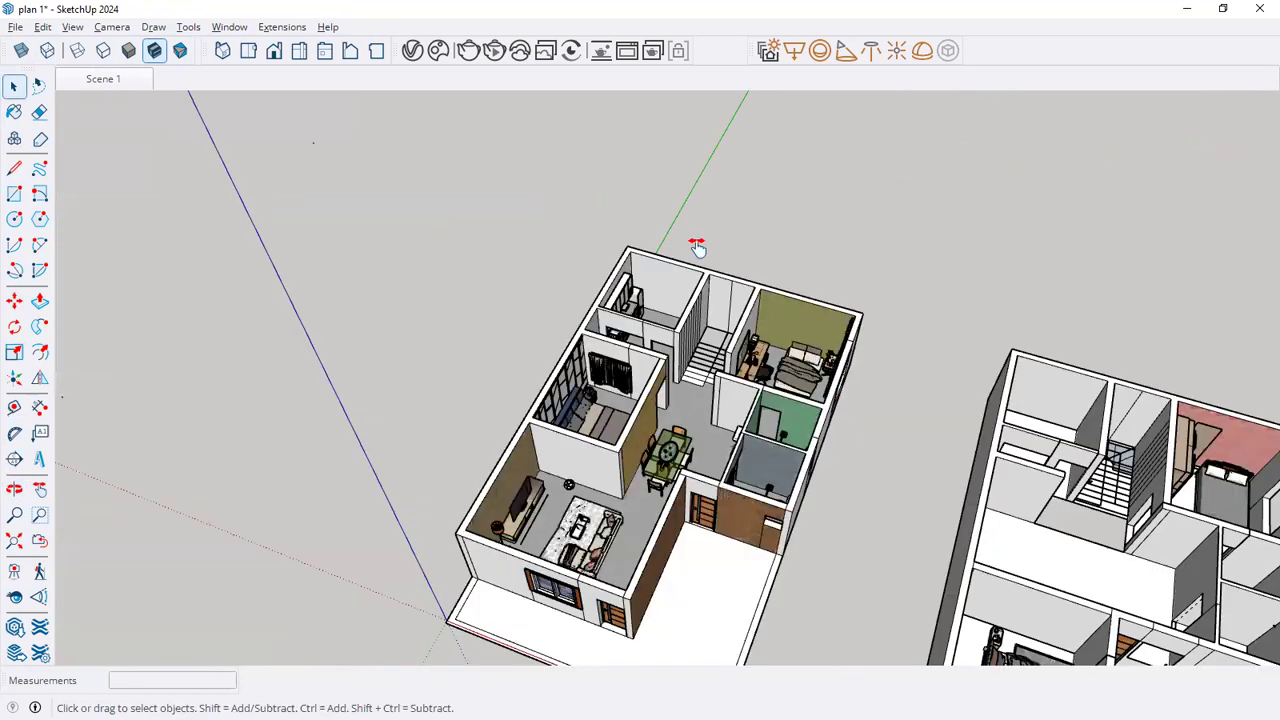
{"action": "middle_click_drag", "start_coordinate": [696, 246], "coordinate": [570, 372]}
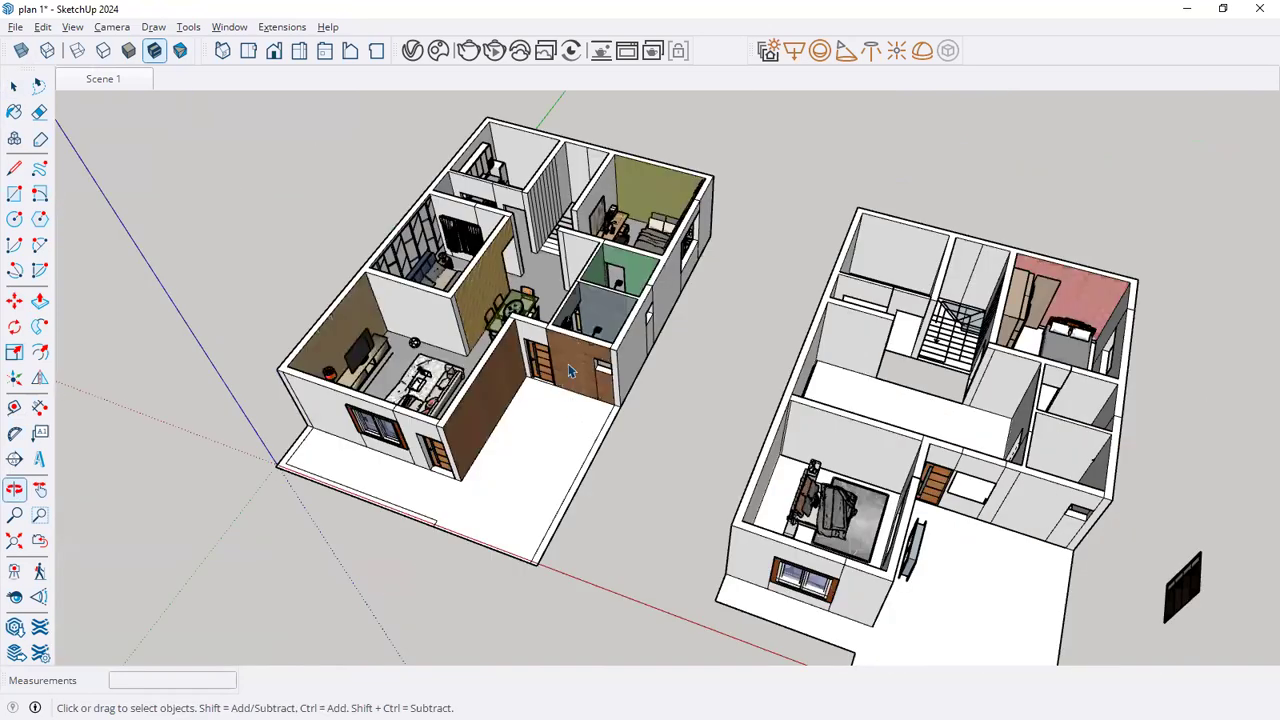
{"action": "left_click", "coordinate": [594, 375]}
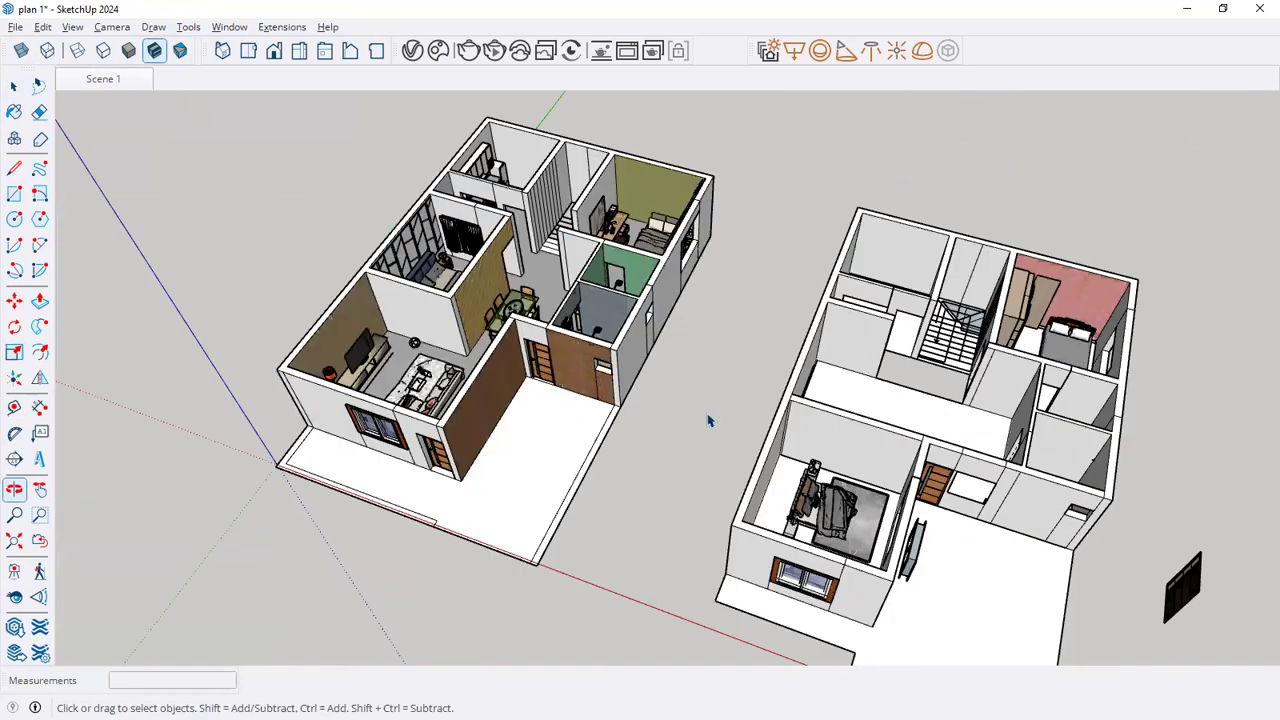
{"action": "left_click", "coordinate": [785, 443]}
{"action": "left_click", "coordinate": [632, 458]}
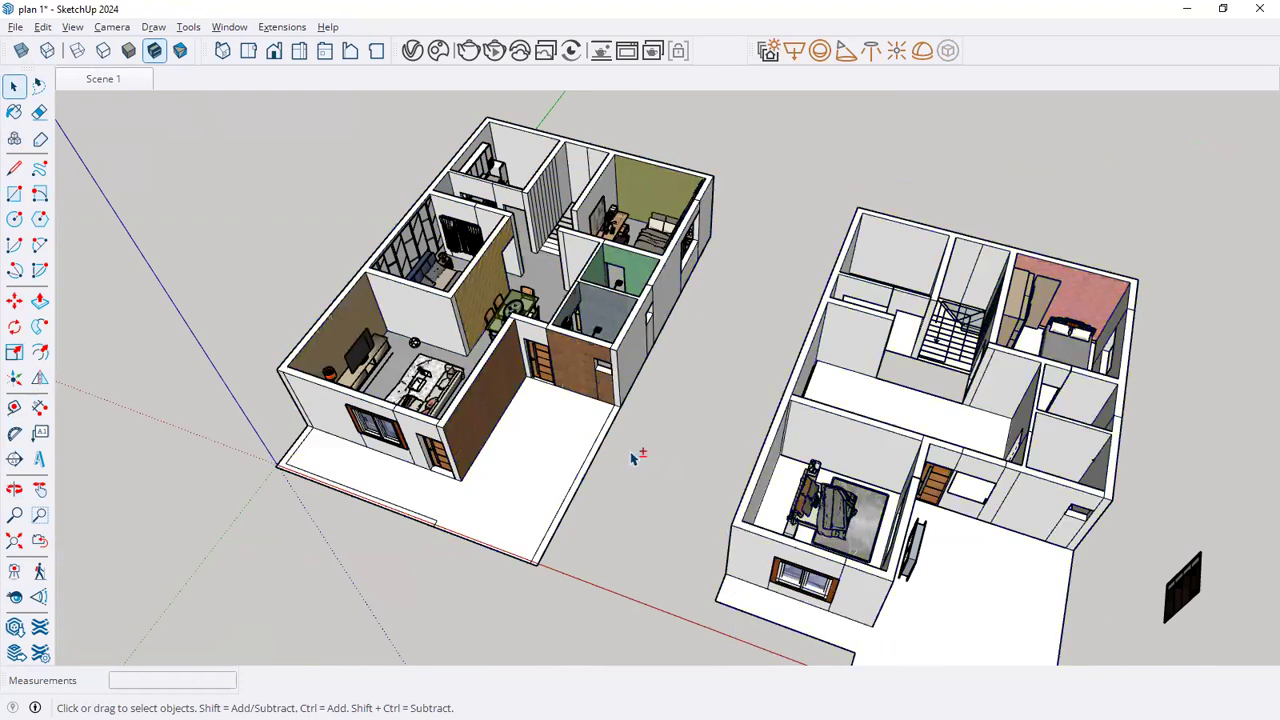
{"action": "middle_click_drag", "start_coordinate": [677, 506], "coordinate": [681, 515]}
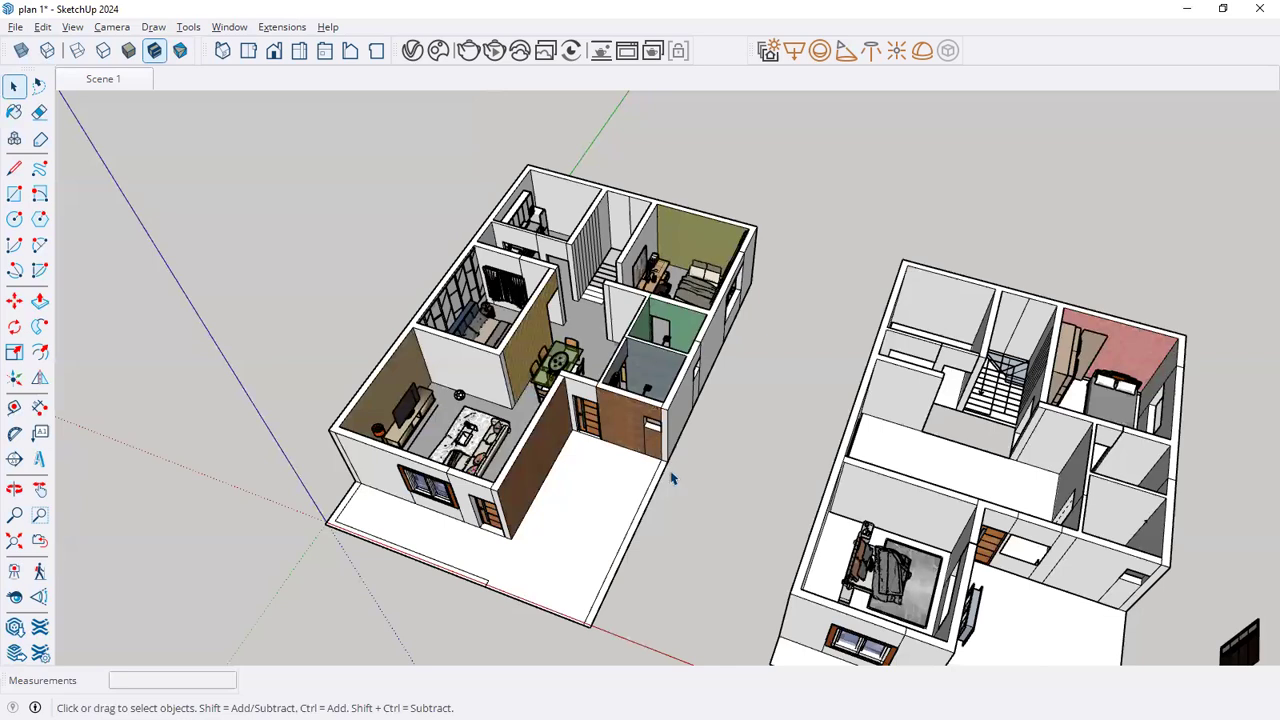
{"action": "middle_click_drag", "start_coordinate": [697, 372], "coordinate": [775, 448]}
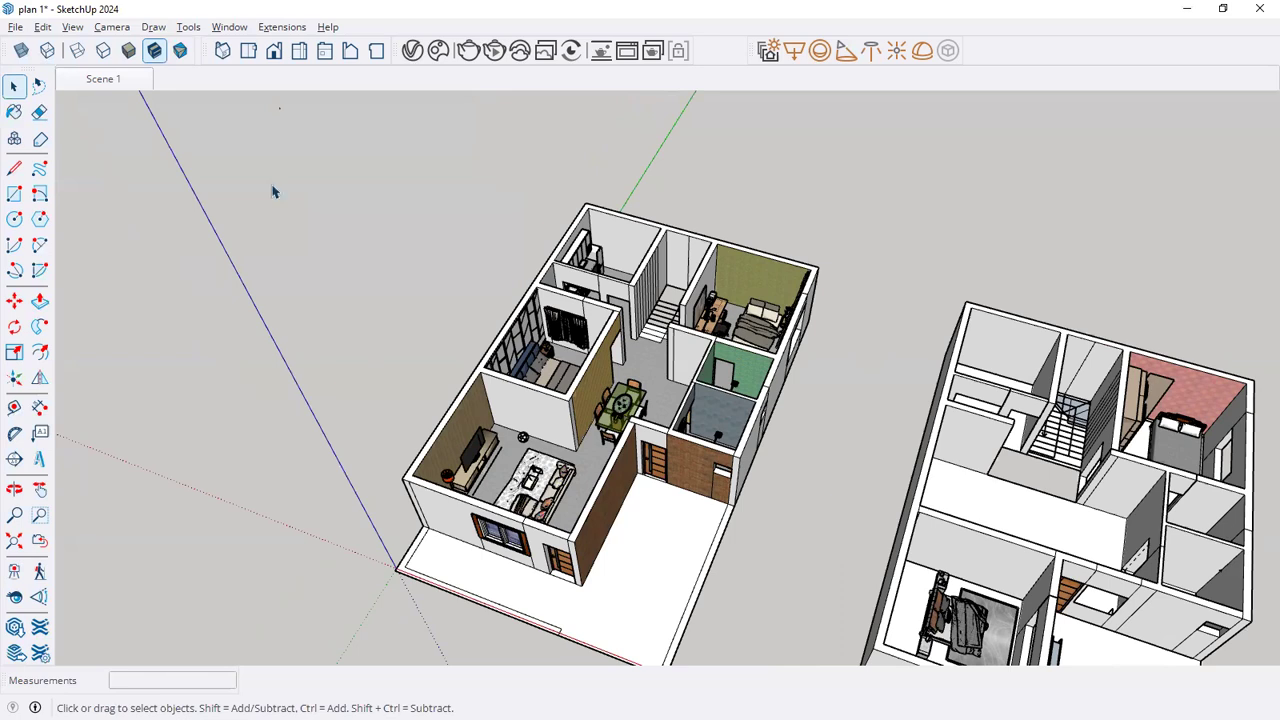
{"action": "left_click", "coordinate": [15, 28]}
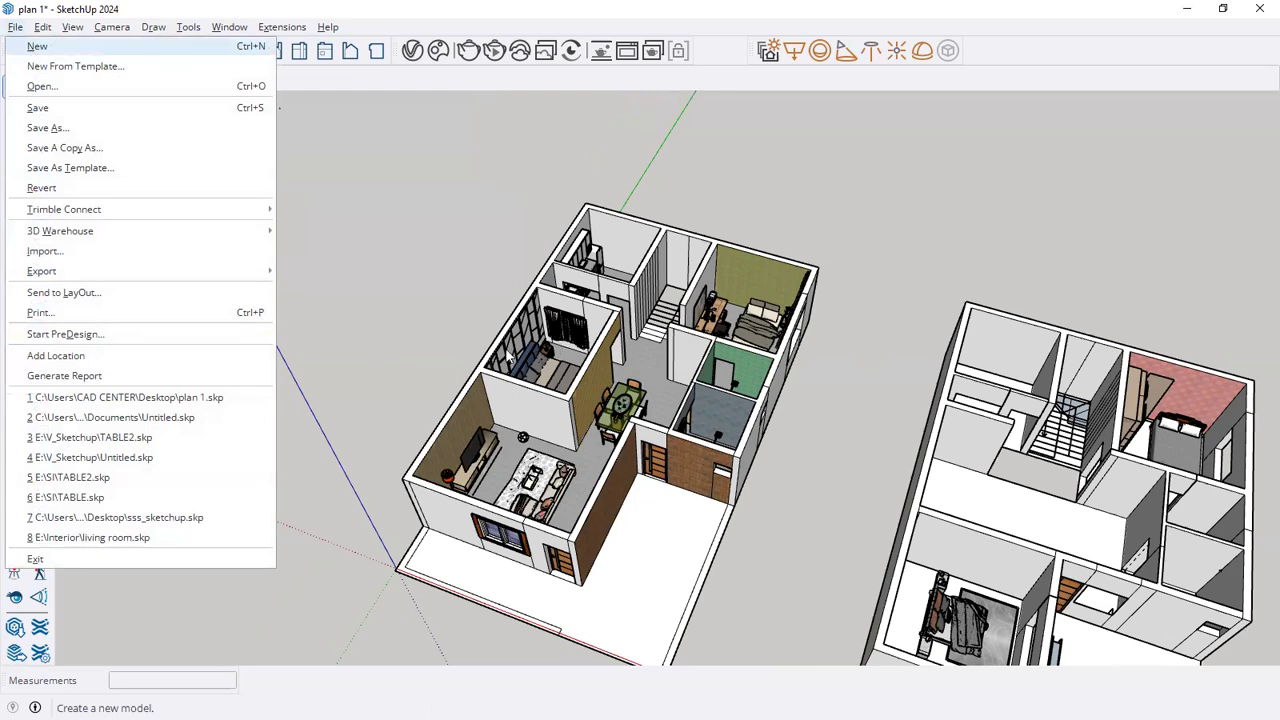
{"action": "left_click", "coordinate": [52, 55]}
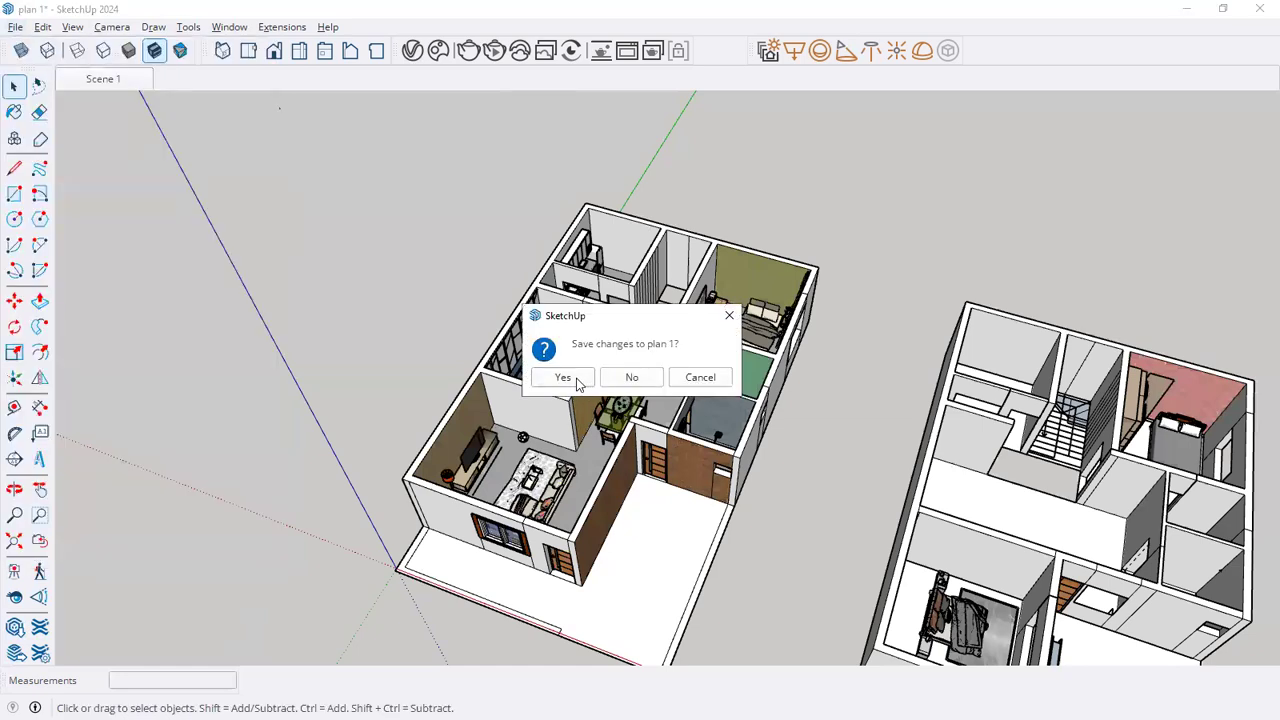
{"action": "left_click", "coordinate": [729, 315]}
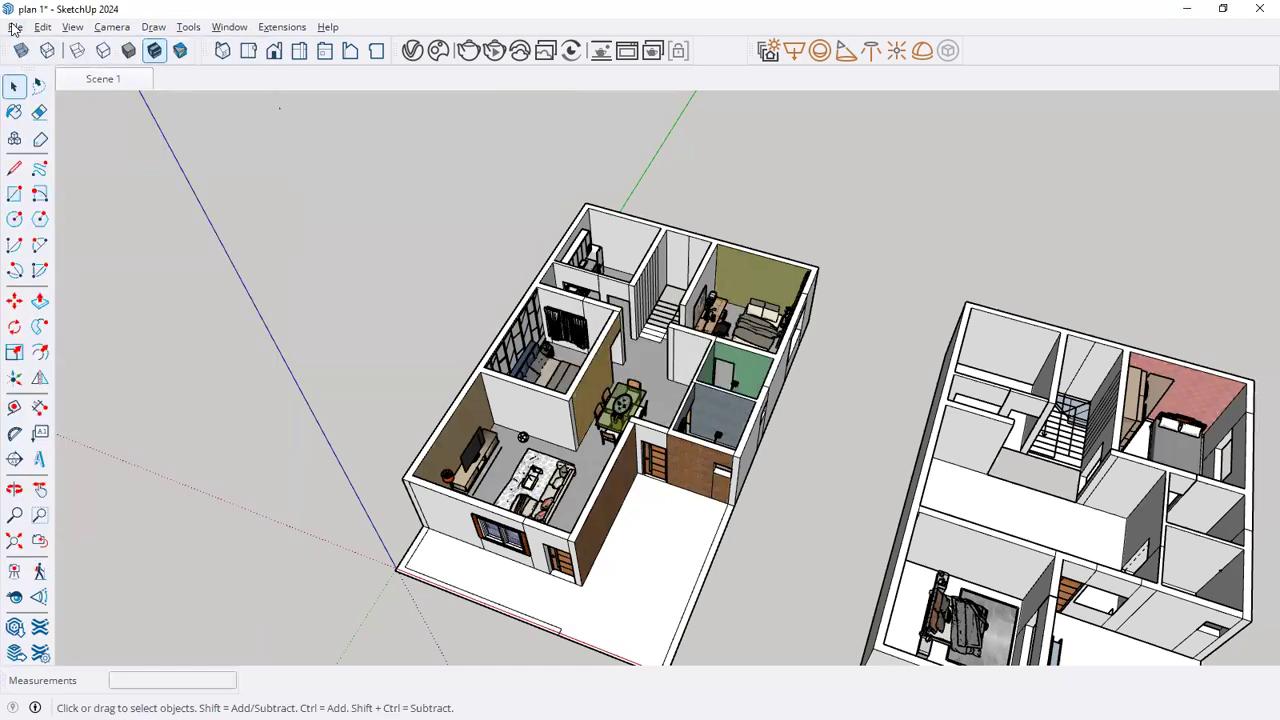
Start saving the model under a new name and browse to the SKETCH UP folder inside D:, Study Data, SOFTWARE WISE DATA
{"action": "left_click", "coordinate": [15, 27]}
{"action": "left_click", "coordinate": [48, 128]}
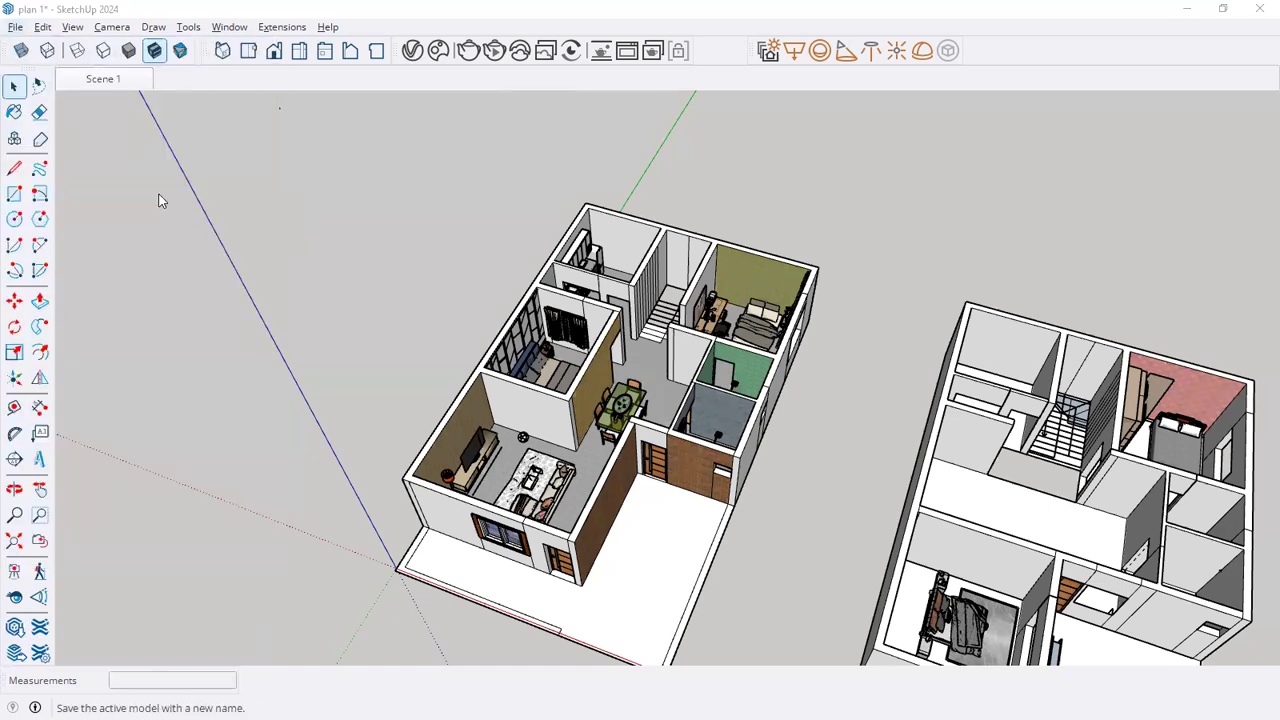
{"action": "scroll", "coordinate": [125, 290], "scroll_direction": "down", "scroll_amount": 3}
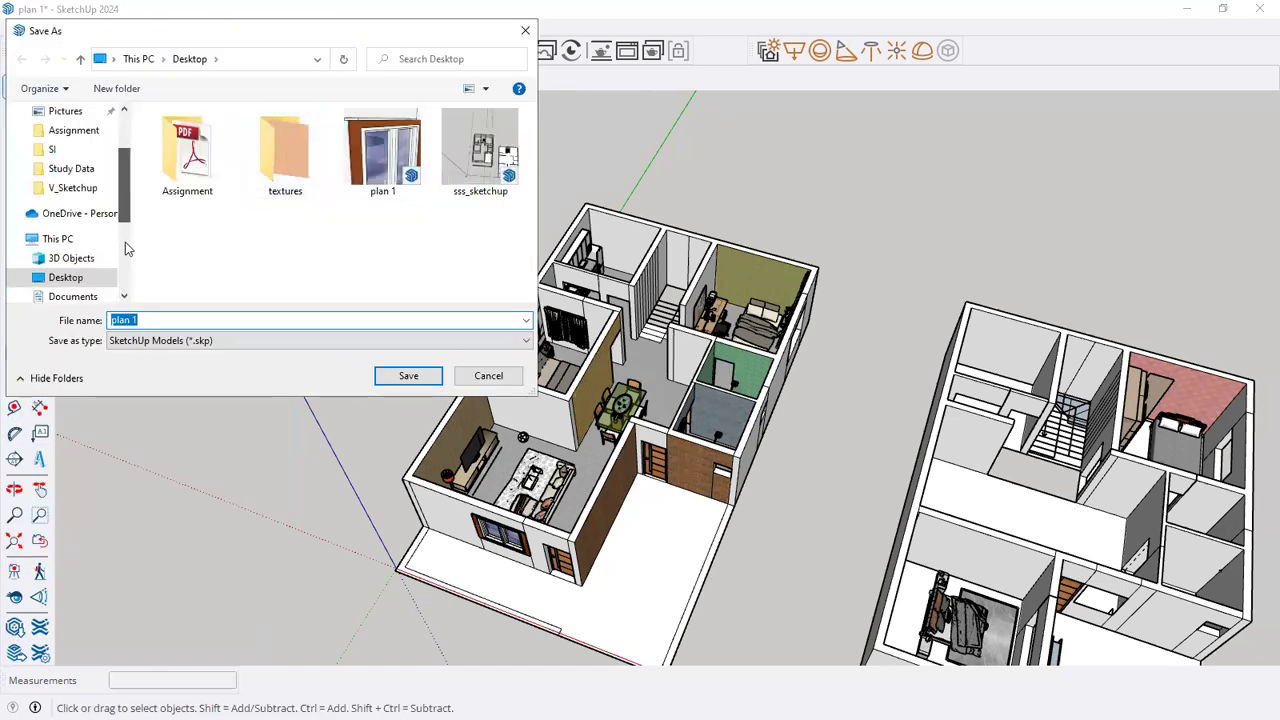
{"action": "scroll", "coordinate": [125, 297], "scroll_direction": "down", "scroll_amount": 2}
{"action": "left_click", "coordinate": [85, 245]}
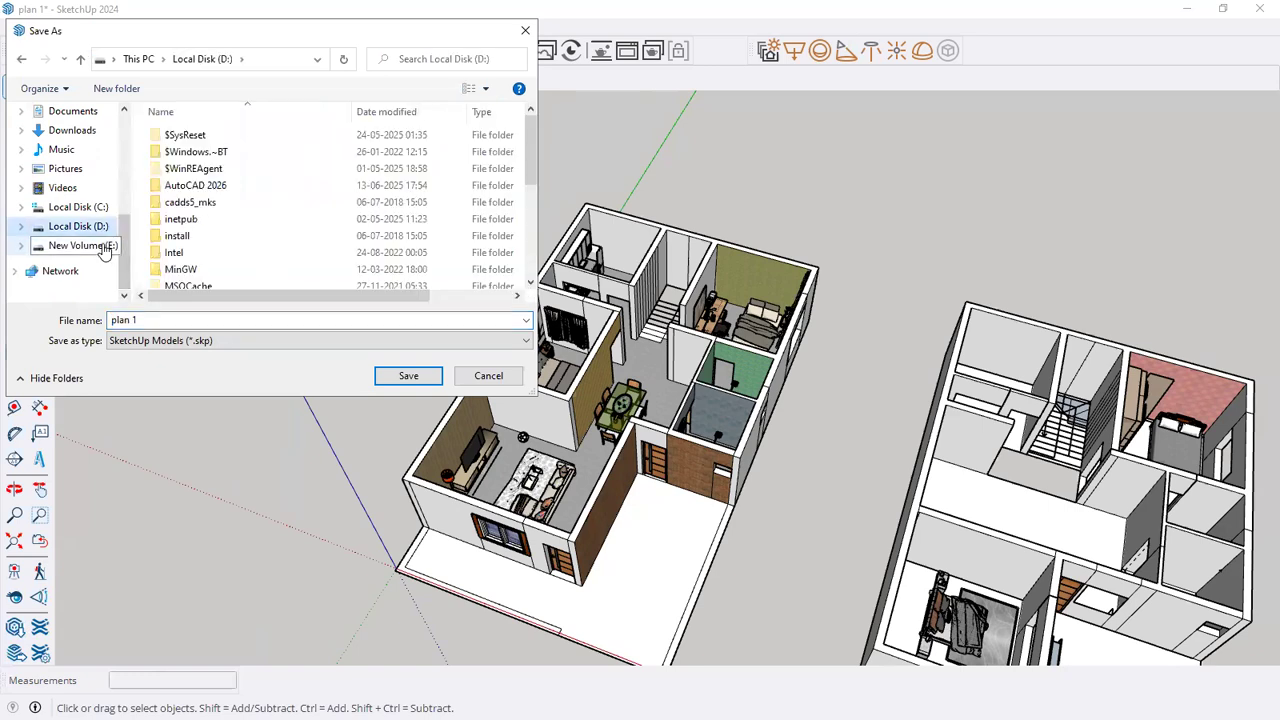
{"action": "left_click", "coordinate": [80, 226]}
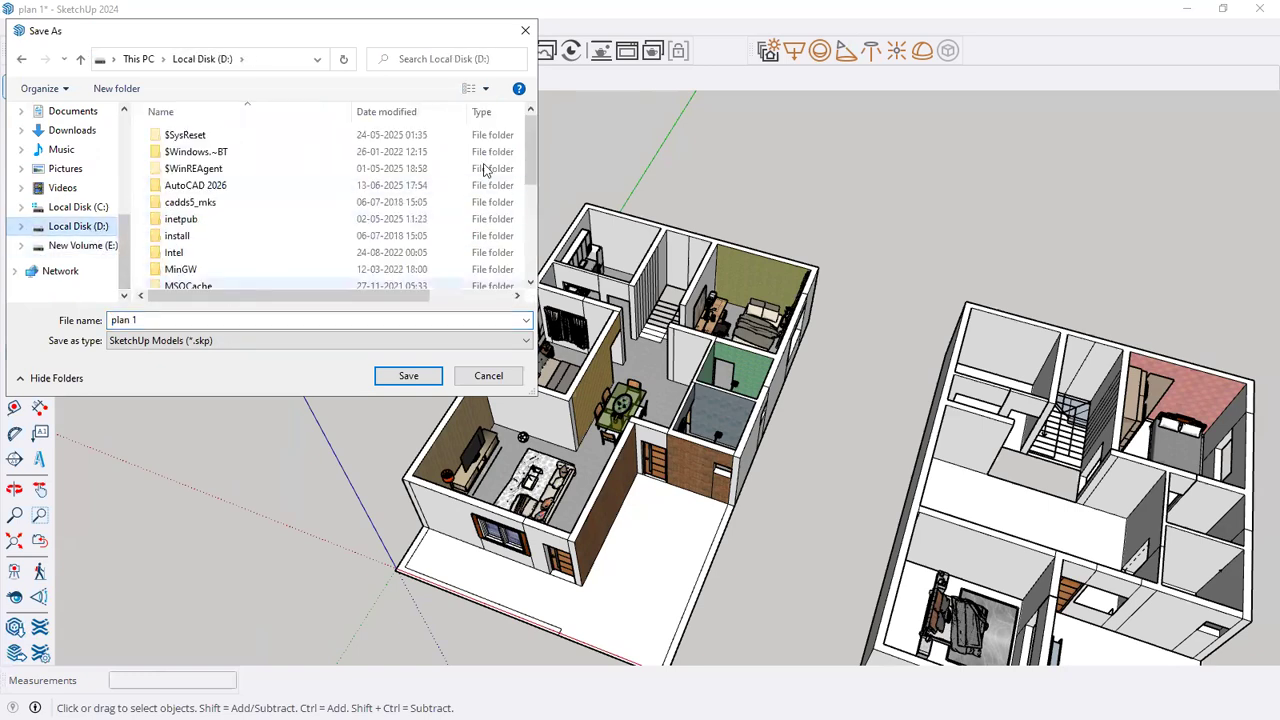
{"action": "scroll", "coordinate": [363, 165], "scroll_direction": "down", "scroll_amount": 4}
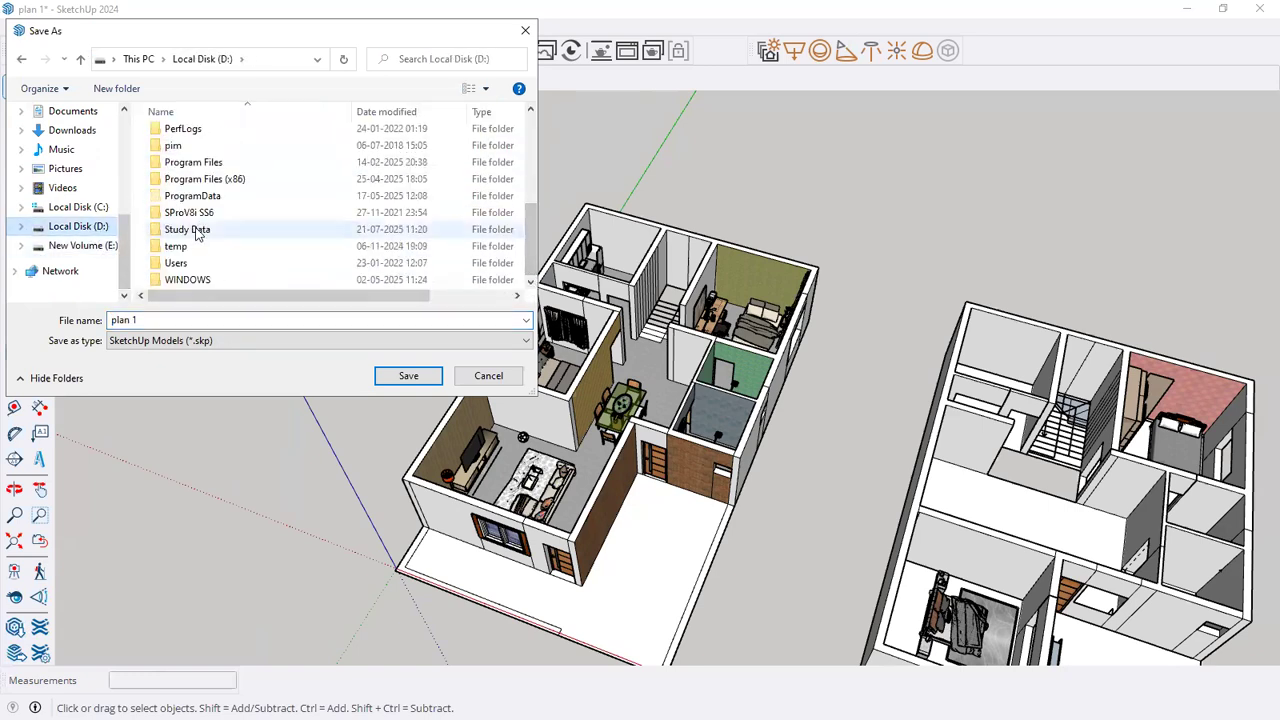
{"action": "double_click", "coordinate": [197, 235]}
{"action": "left_click_drag", "start_coordinate": [532, 191], "coordinate": [538, 291]}
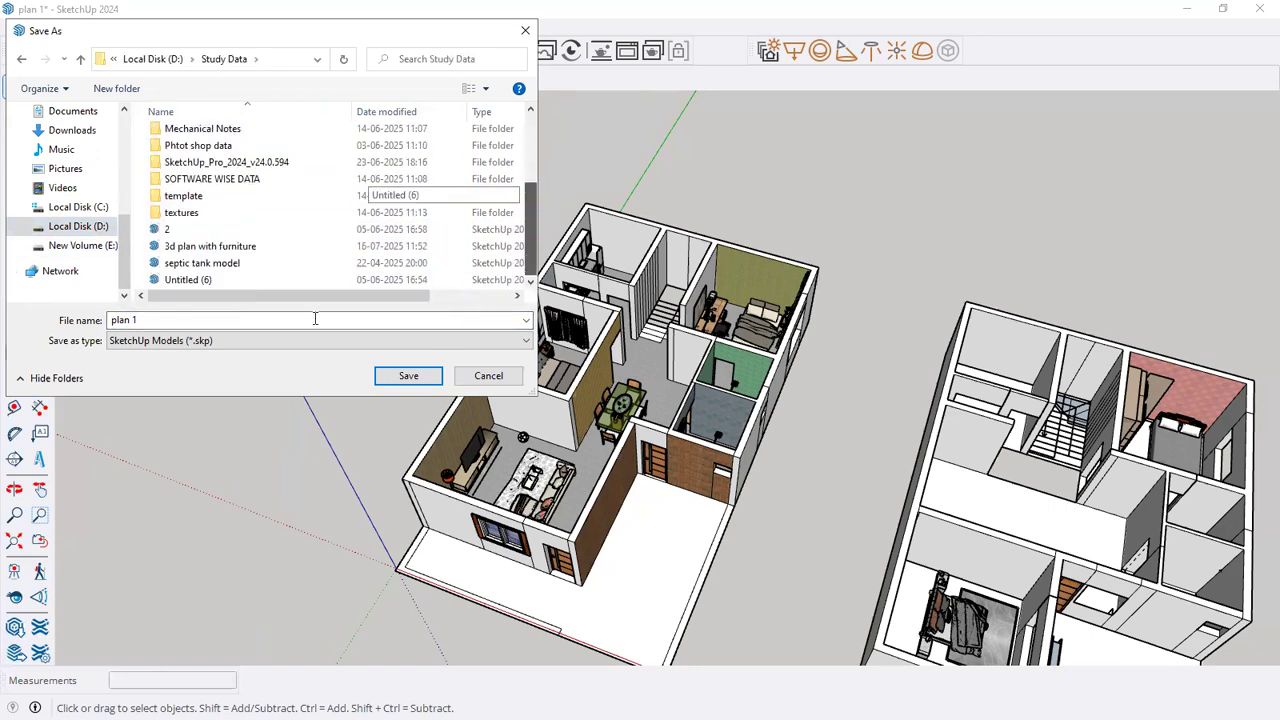
{"action": "left_click", "coordinate": [175, 317]}
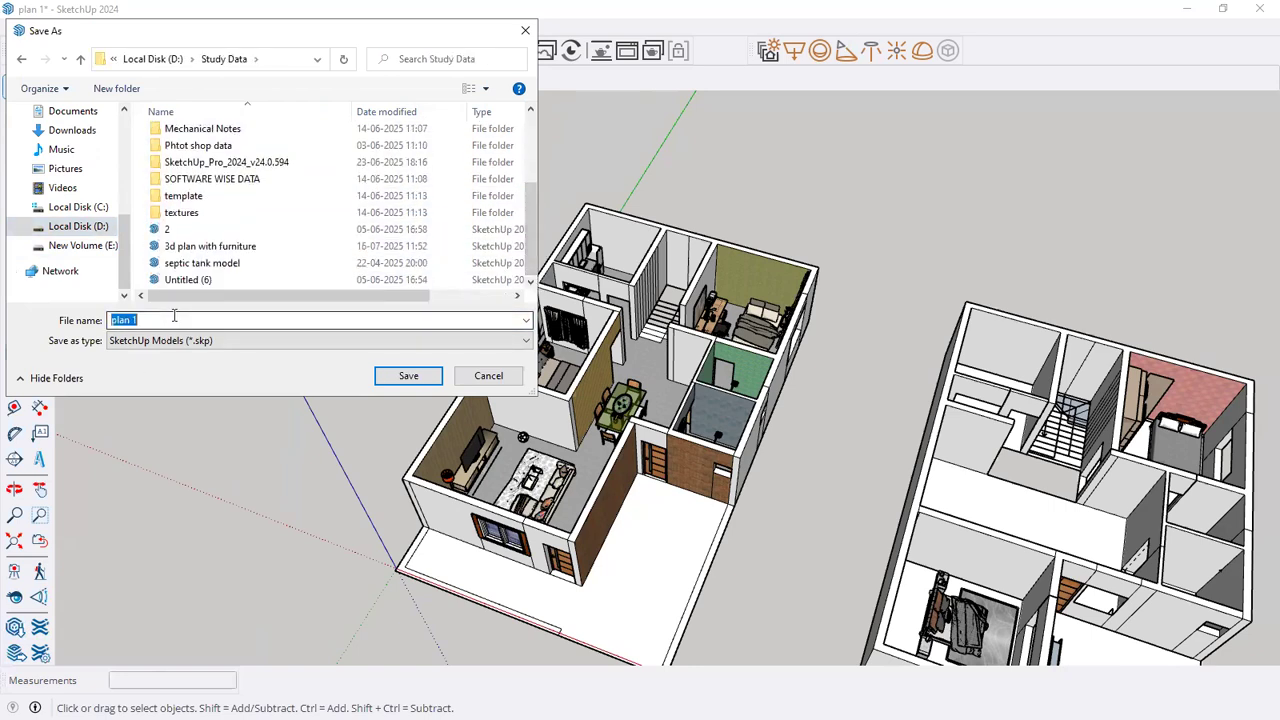
{"action": "double_click", "coordinate": [240, 180]}
{"action": "double_click", "coordinate": [226, 203]}
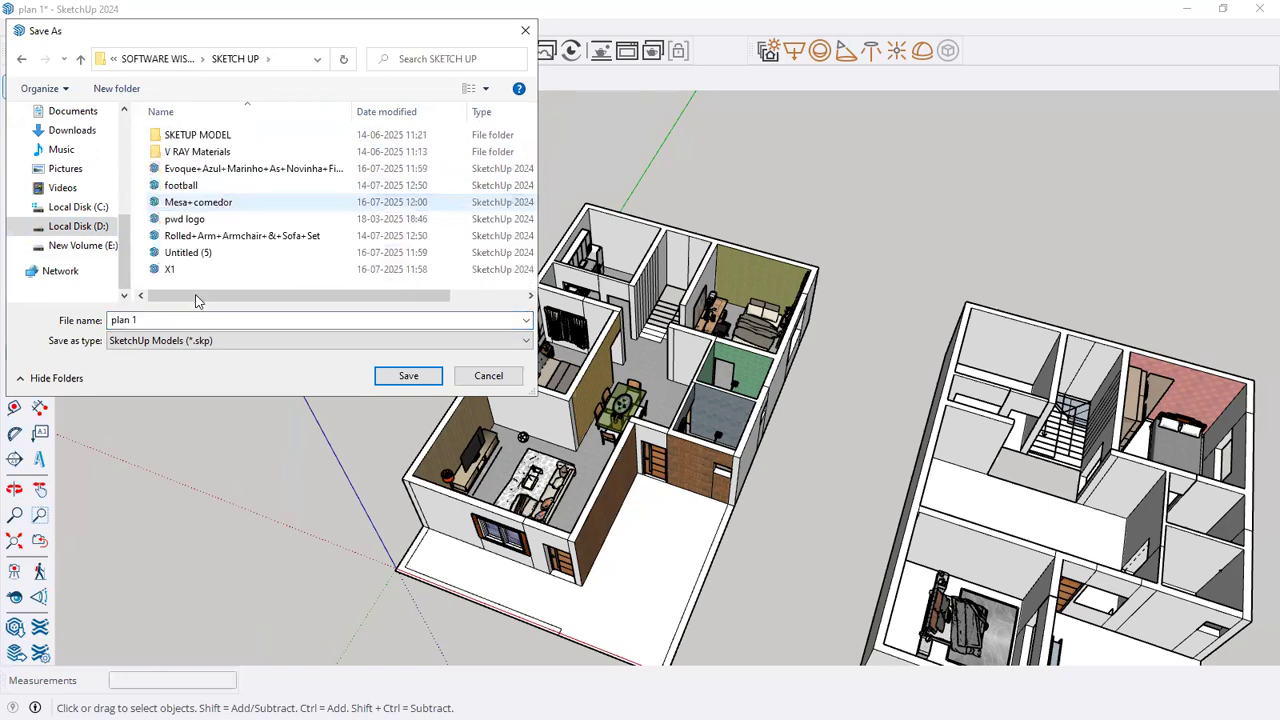
Name the file COMPLETE PROJECT and save it as a SketchUp model
{"action": "left_click", "coordinate": [172, 319]}
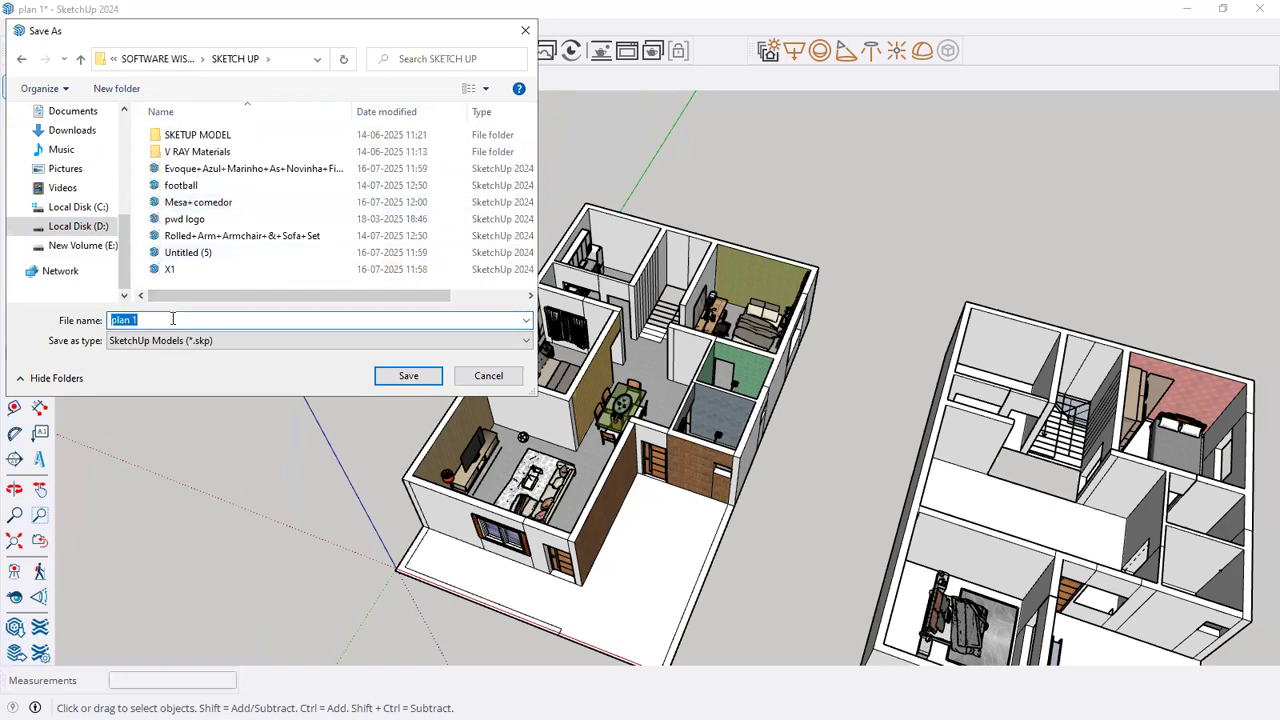
{"action": "type", "text": "COMPLETE PROJECT"}
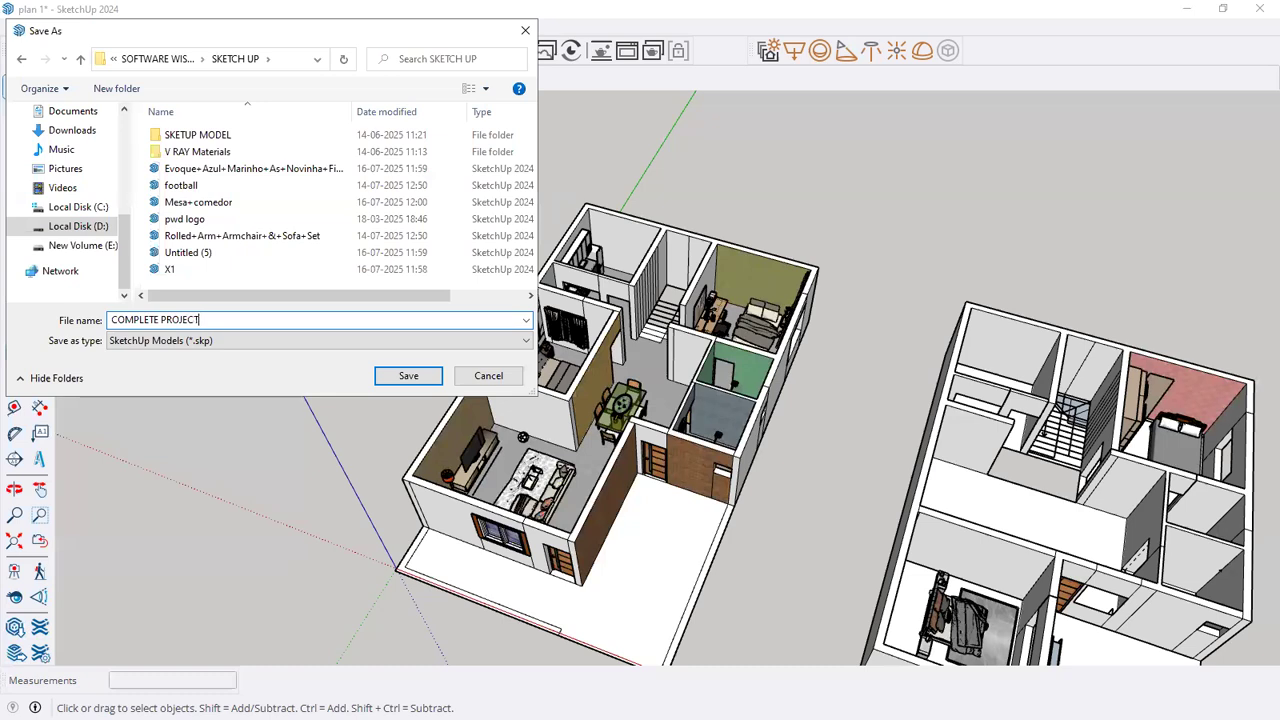
{"action": "left_click", "coordinate": [408, 377]}
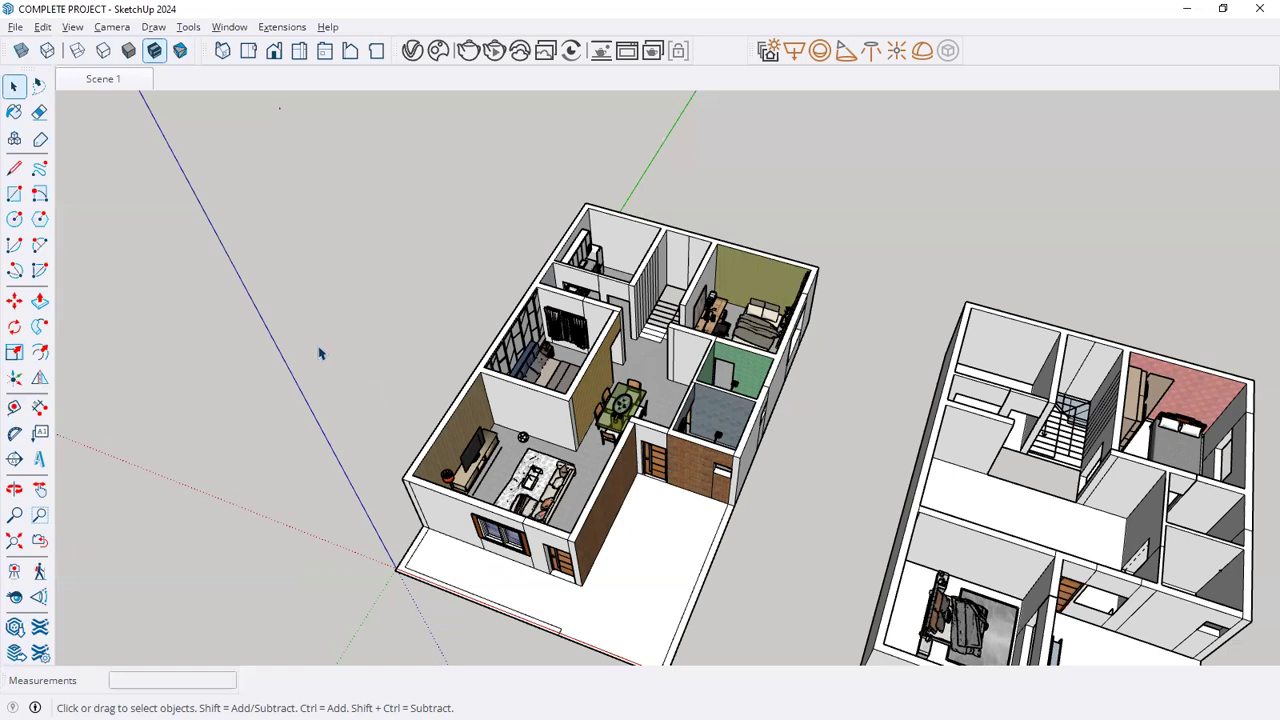
Start a new blank model
{"action": "scroll", "coordinate": [435, 336], "scroll_direction": "down", "scroll_amount": 1}
{"action": "scroll", "coordinate": [435, 336], "scroll_direction": "down", "scroll_amount": 1}
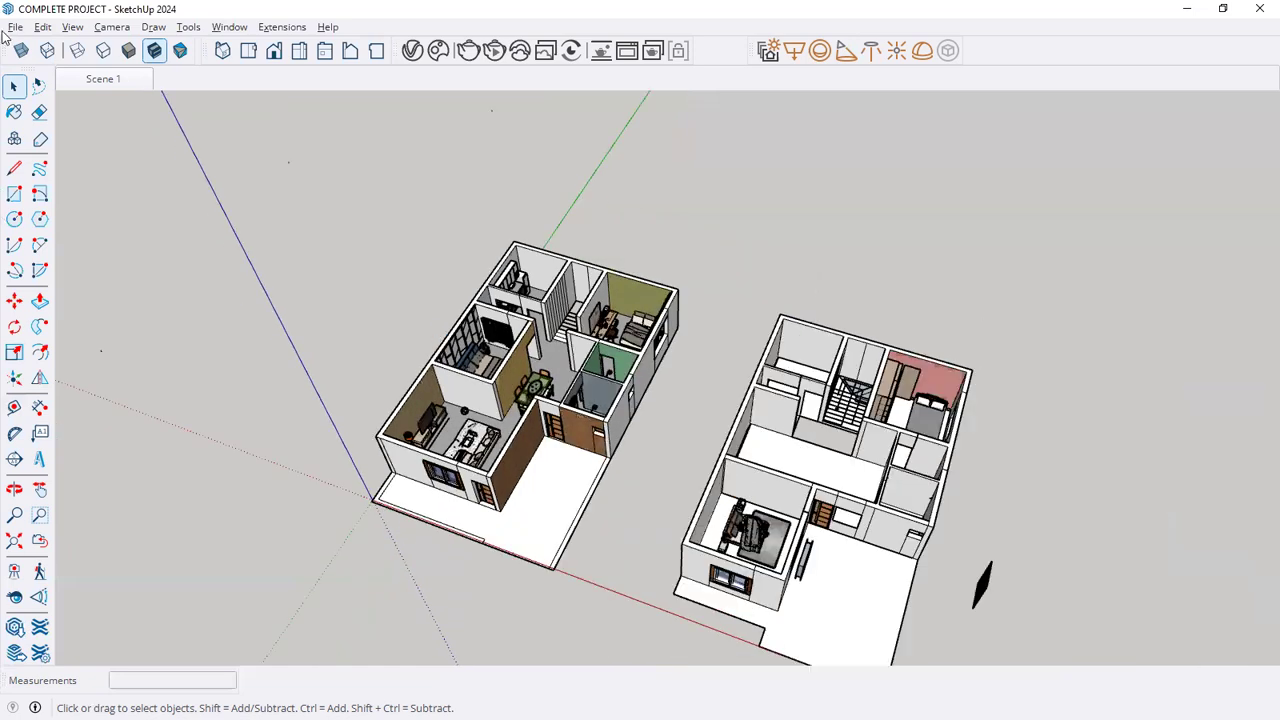
{"action": "left_click", "coordinate": [15, 27]}
{"action": "left_click", "coordinate": [29, 46]}
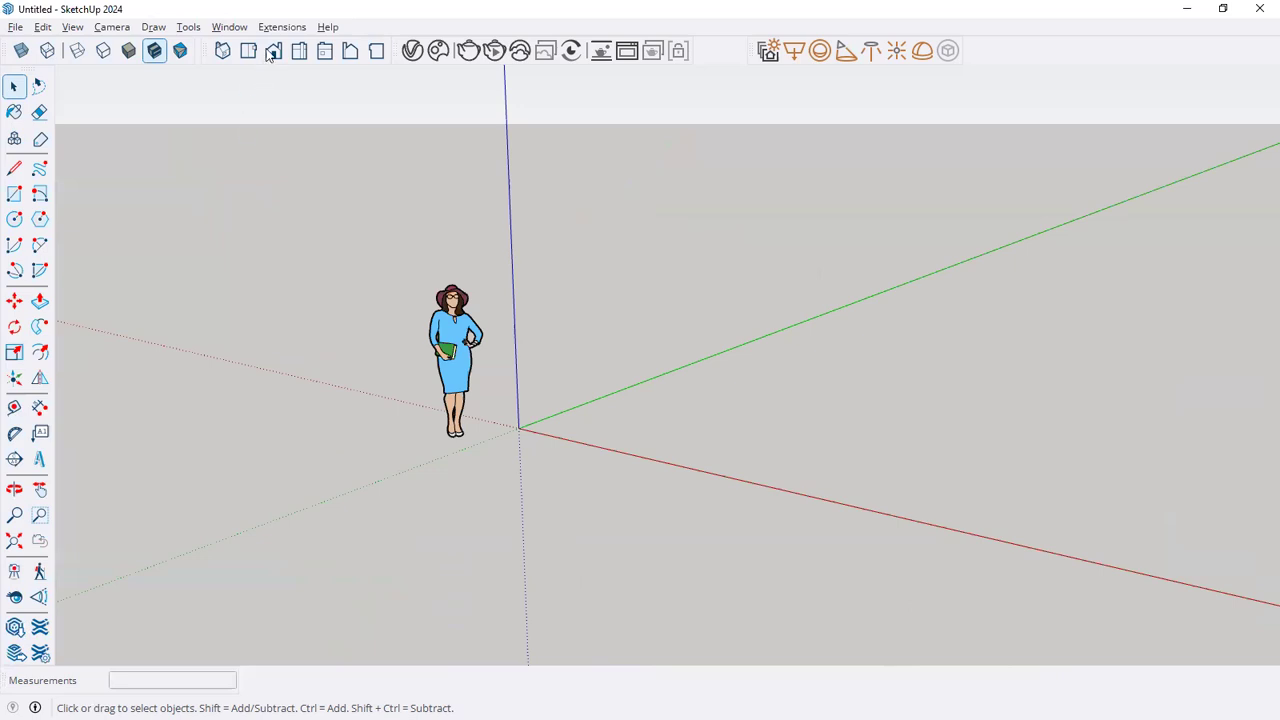
Open the model information and check its measurement units
{"action": "left_click", "coordinate": [230, 27]}
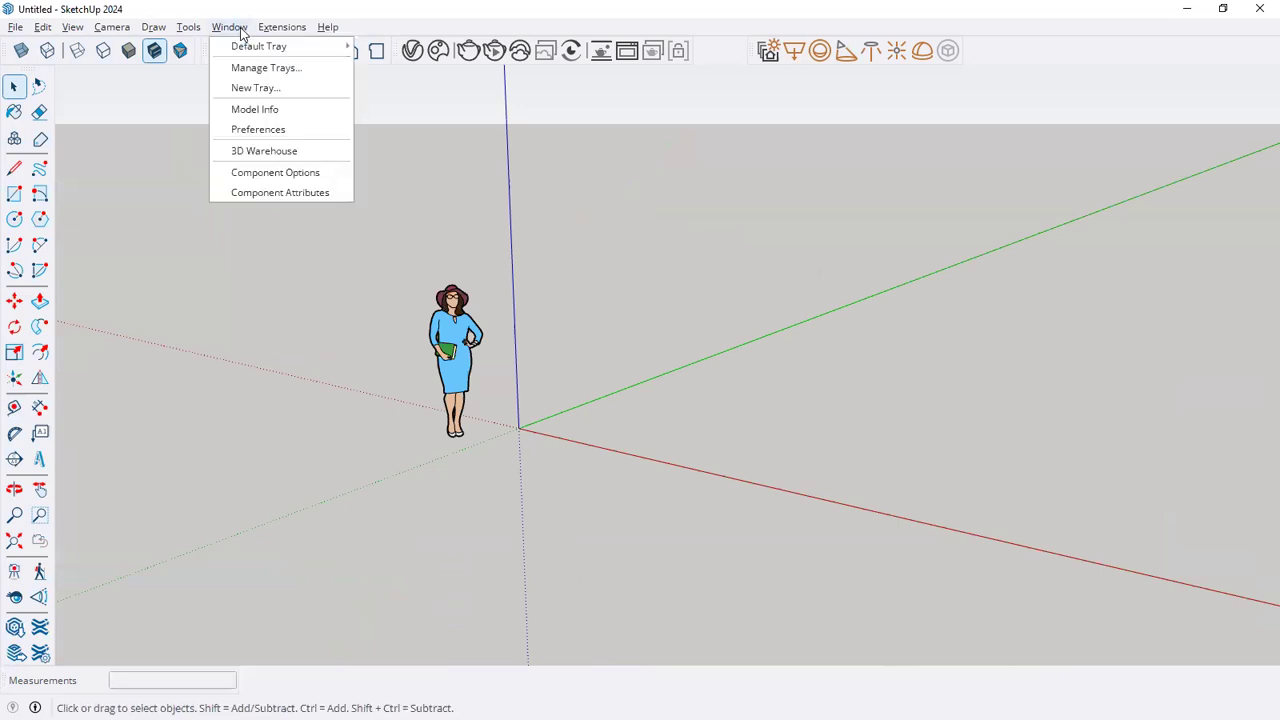
{"action": "left_click", "coordinate": [264, 117]}
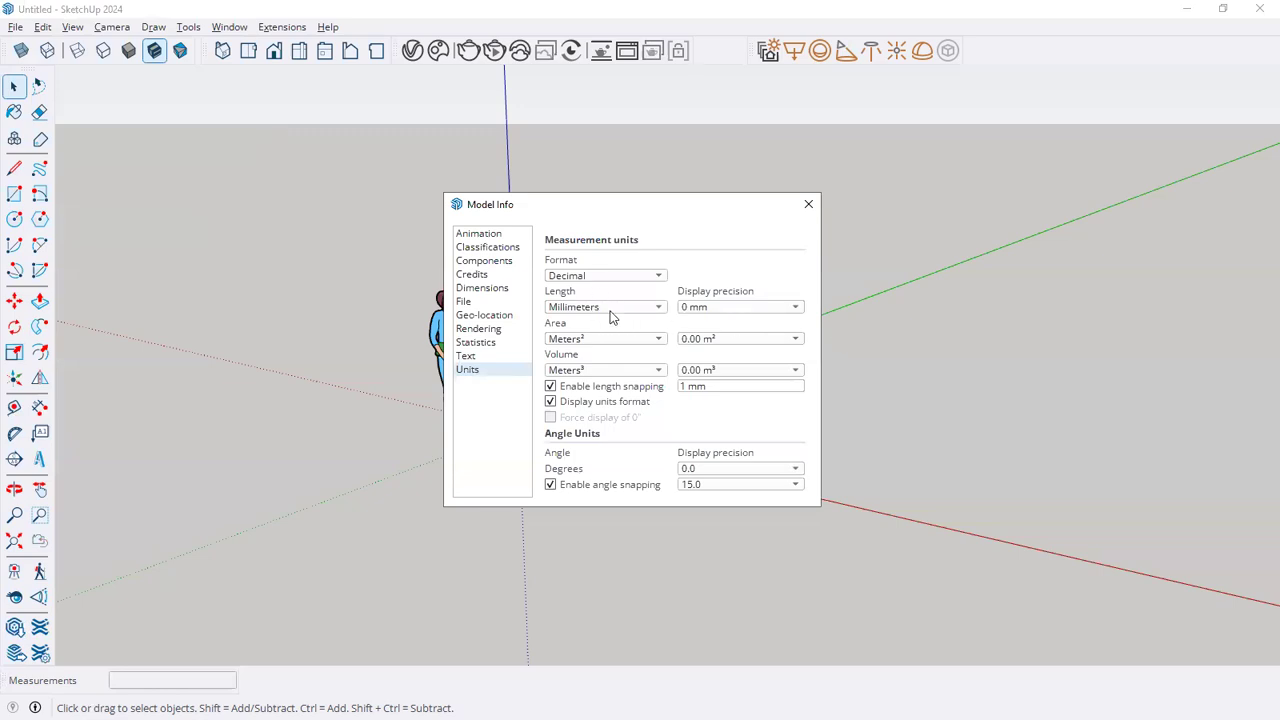
Switch to CIVIL PRACTICE BOOK.pdf in Adobe Reader and look through the floor plans, structural drawings and furniture drawings up to page 52
{"action": "key", "text": "alt+Tab"}
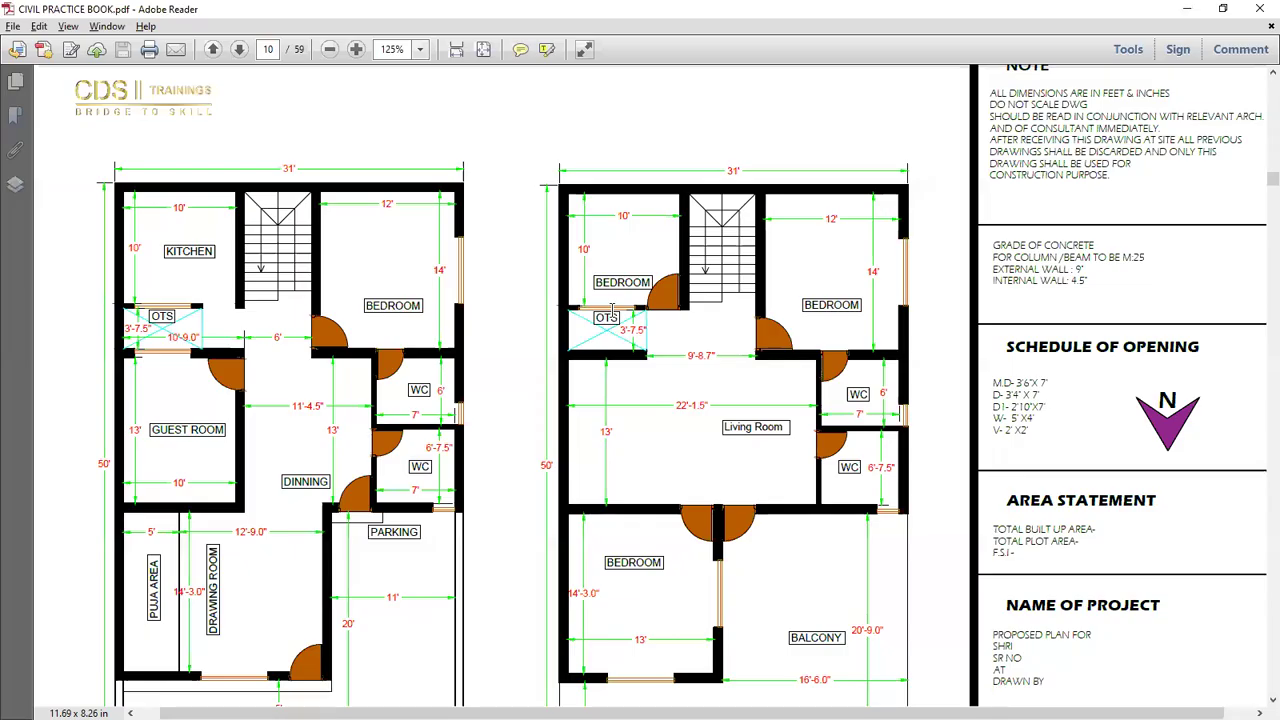
{"action": "scroll", "coordinate": [612, 310], "scroll_direction": "down", "scroll_amount": 1, "text": "ctrl"}
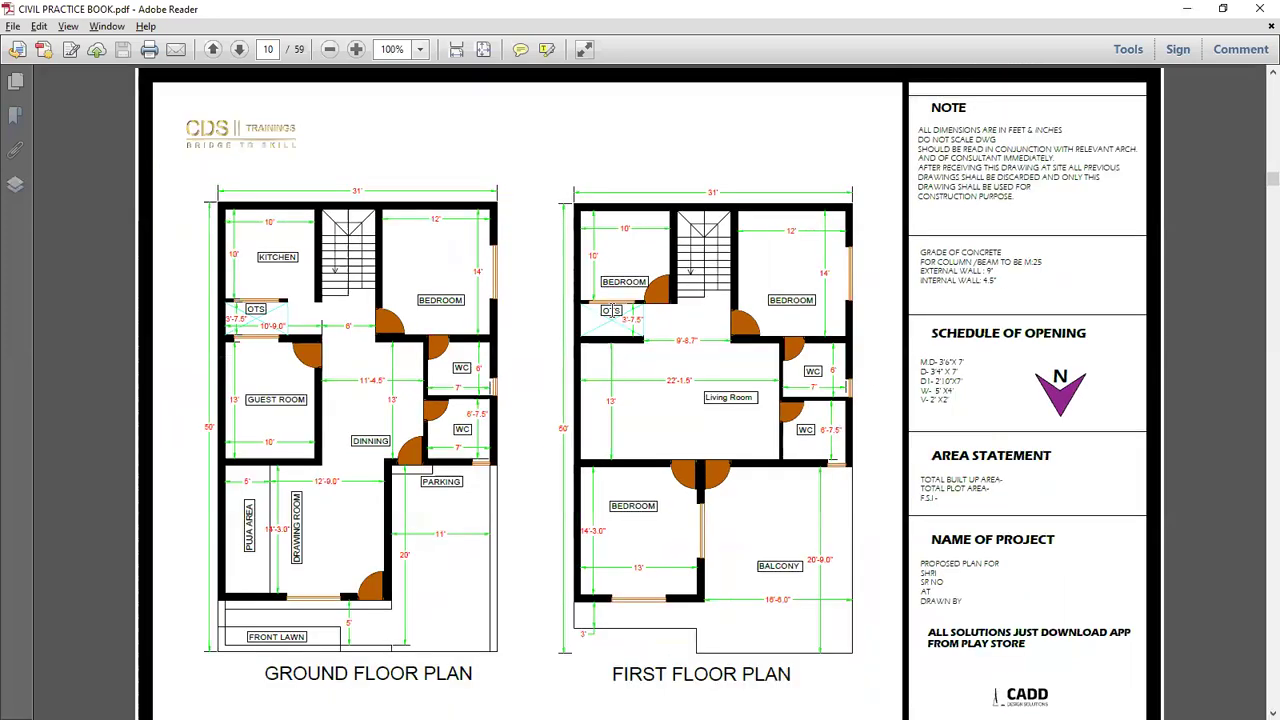
{"action": "scroll", "coordinate": [613, 311], "scroll_direction": "down", "scroll_amount": 1, "text": "ctrl"}
{"action": "scroll", "coordinate": [613, 311], "scroll_direction": "down", "scroll_amount": 8}
{"action": "scroll", "coordinate": [613, 317], "scroll_direction": "down", "scroll_amount": 7}
{"action": "scroll", "coordinate": [613, 317], "scroll_direction": "down", "scroll_amount": 5}
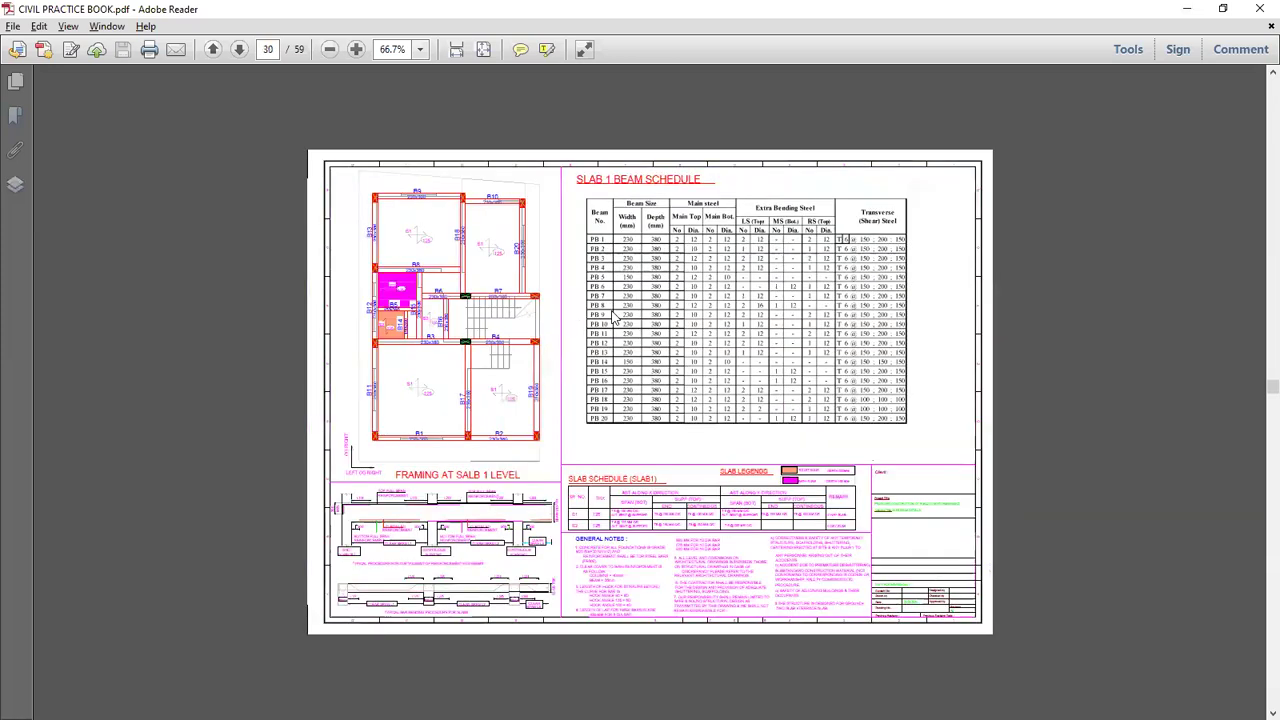
{"action": "scroll", "coordinate": [613, 317], "scroll_direction": "down", "scroll_amount": 8}
{"action": "scroll", "coordinate": [611, 312], "scroll_direction": "down", "scroll_amount": 7}
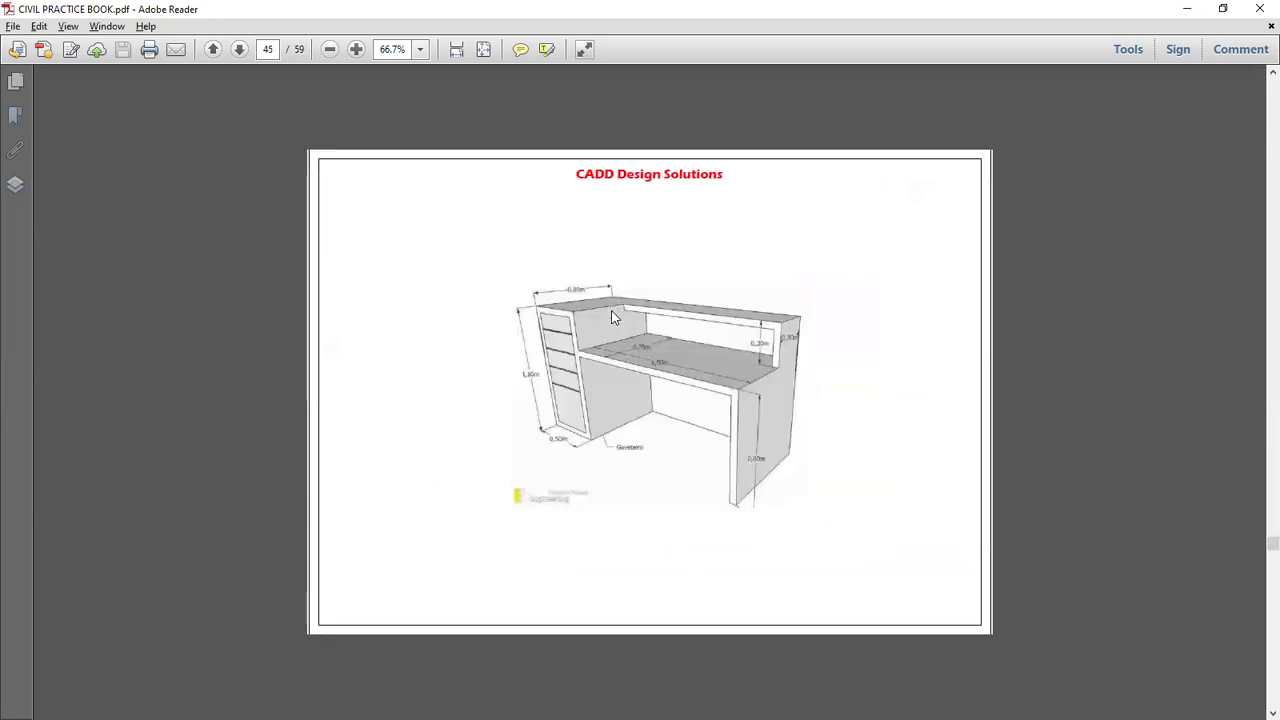
{"action": "scroll", "coordinate": [613, 317], "scroll_direction": "down", "scroll_amount": 4}
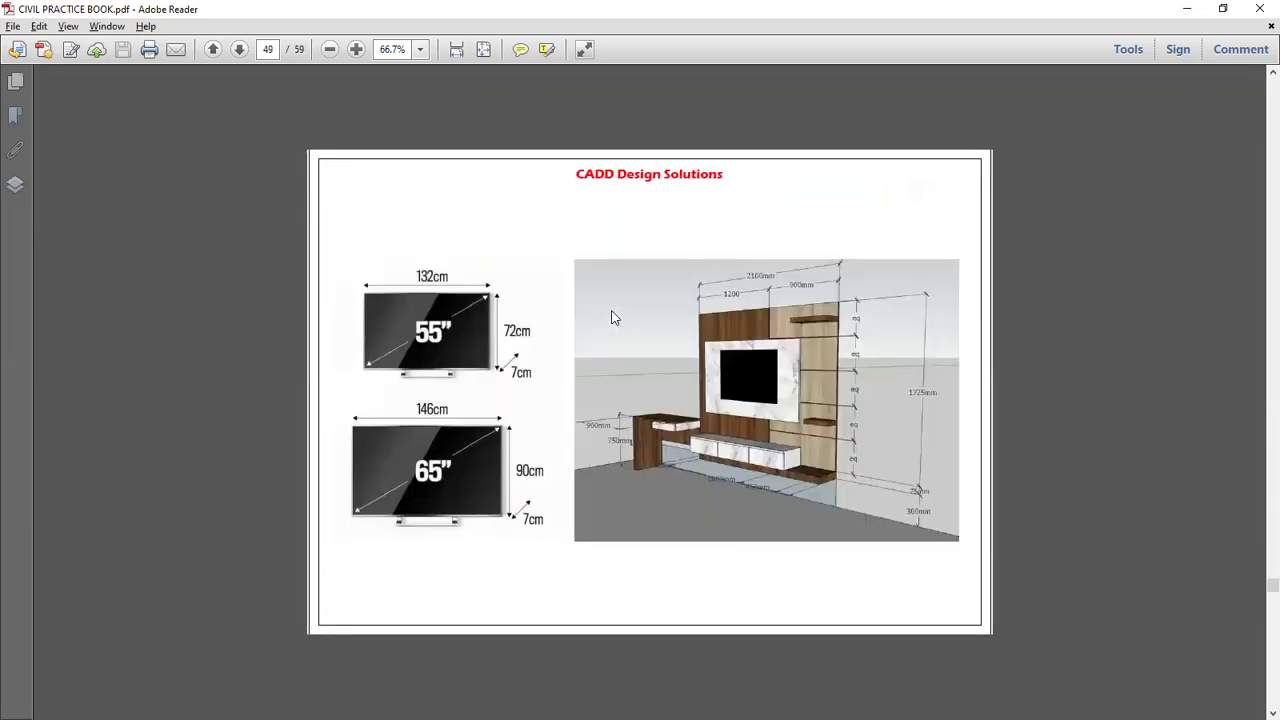
{"action": "scroll", "coordinate": [613, 317], "scroll_direction": "down", "scroll_amount": 3}
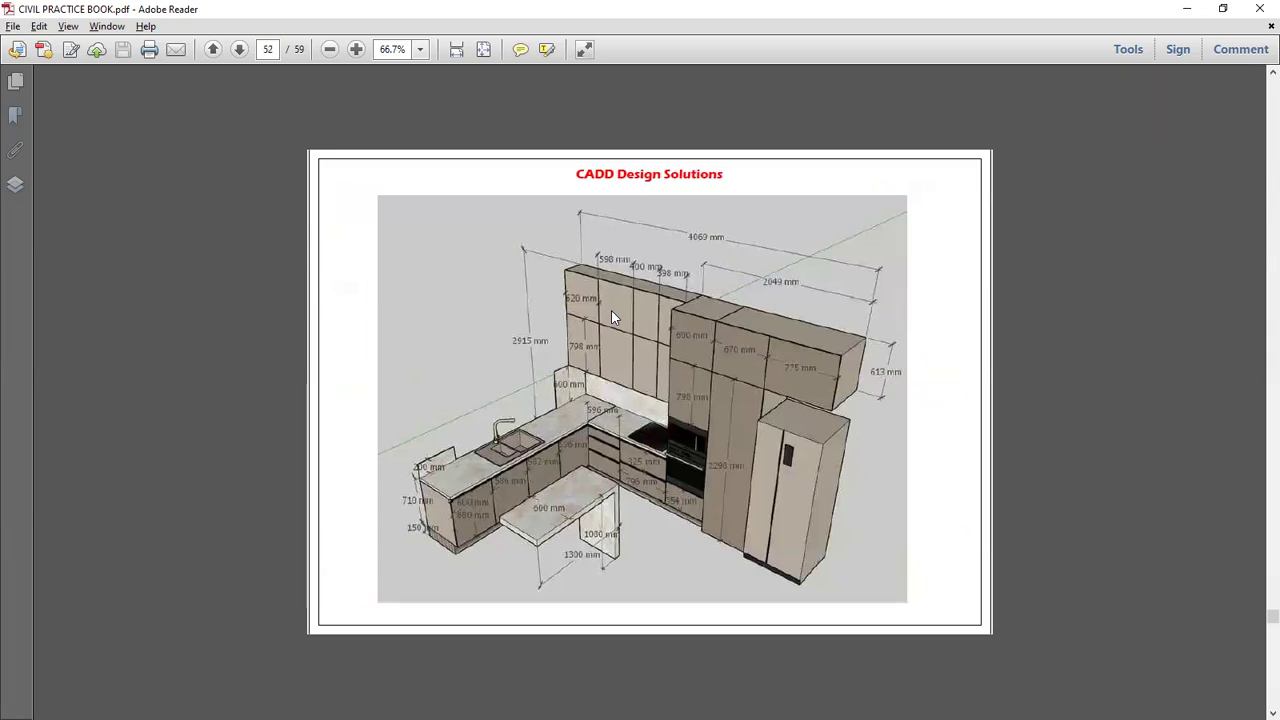
Return to SketchUp and close the model information dialog
{"action": "key", "text": "alt+Tab"}
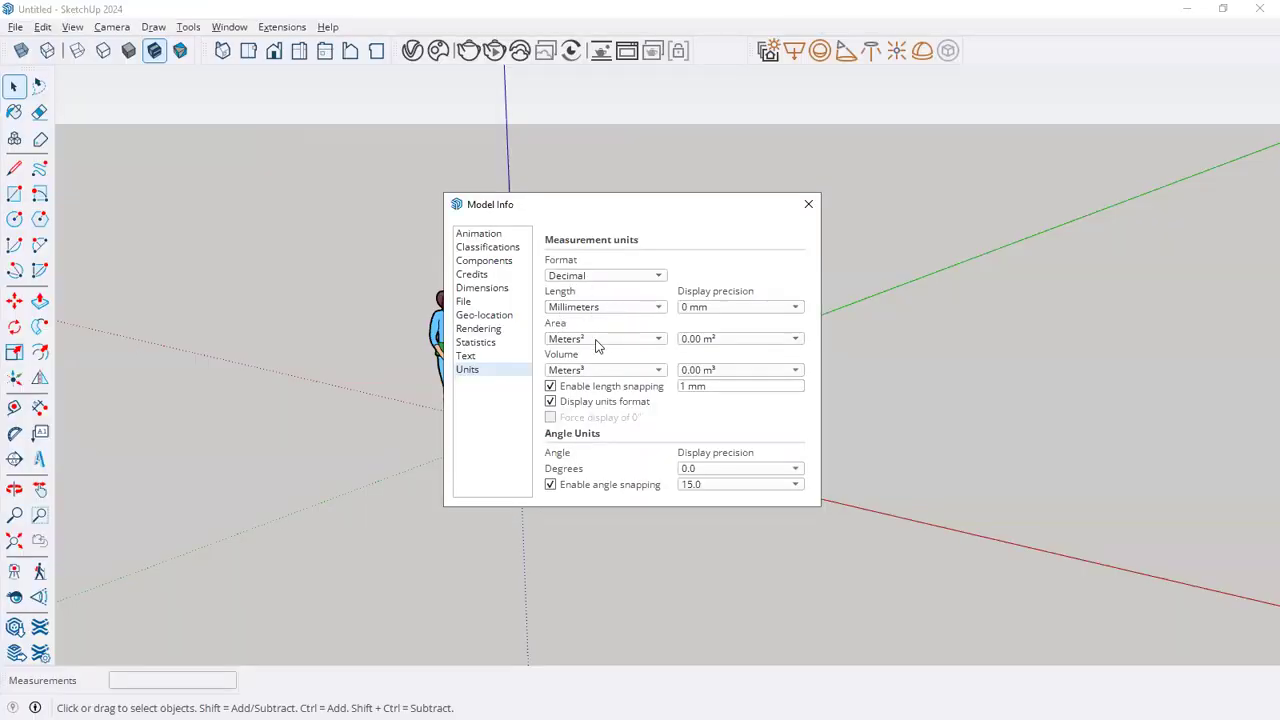
{"action": "left_click", "coordinate": [809, 204]}
{"action": "middle_click_drag", "start_coordinate": [755, 401], "coordinate": [643, 457], "text": "shift"}
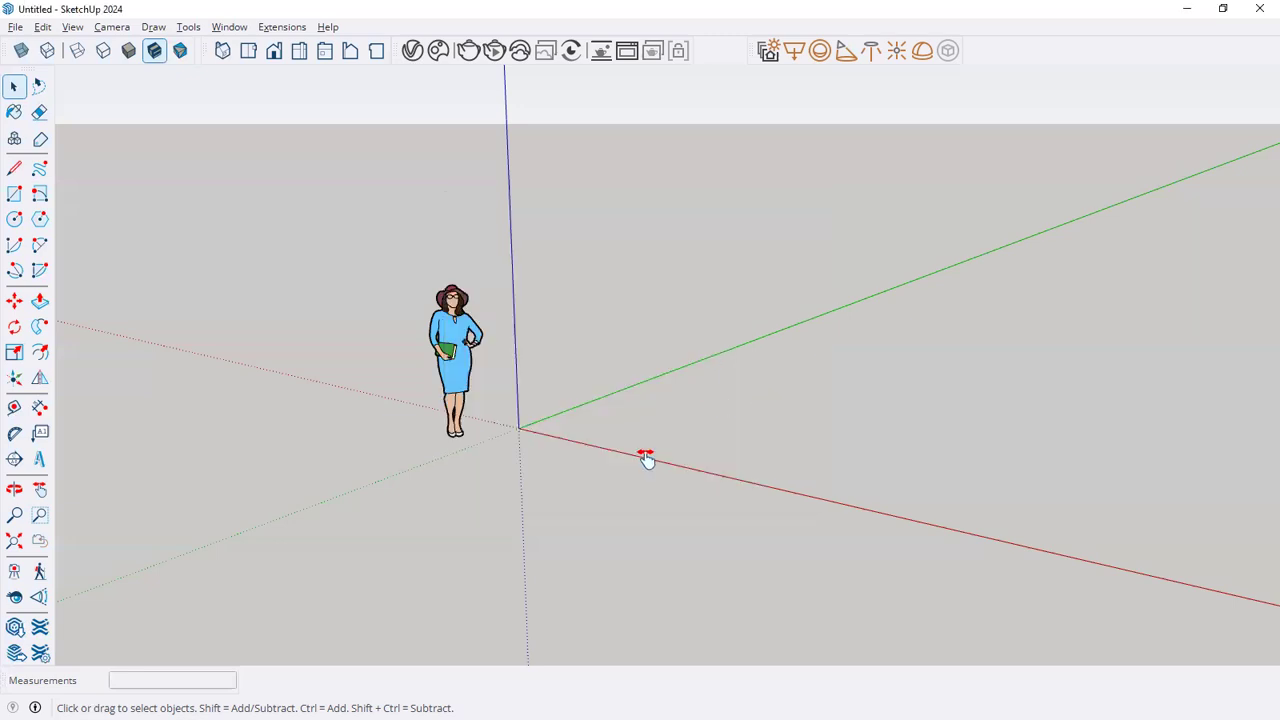
Draw a 10' by 10' rectangle on the ground plane in the top view
{"action": "left_click", "coordinate": [250, 55]}
{"action": "middle_click_drag", "start_coordinate": [471, 560], "coordinate": [201, 584]}
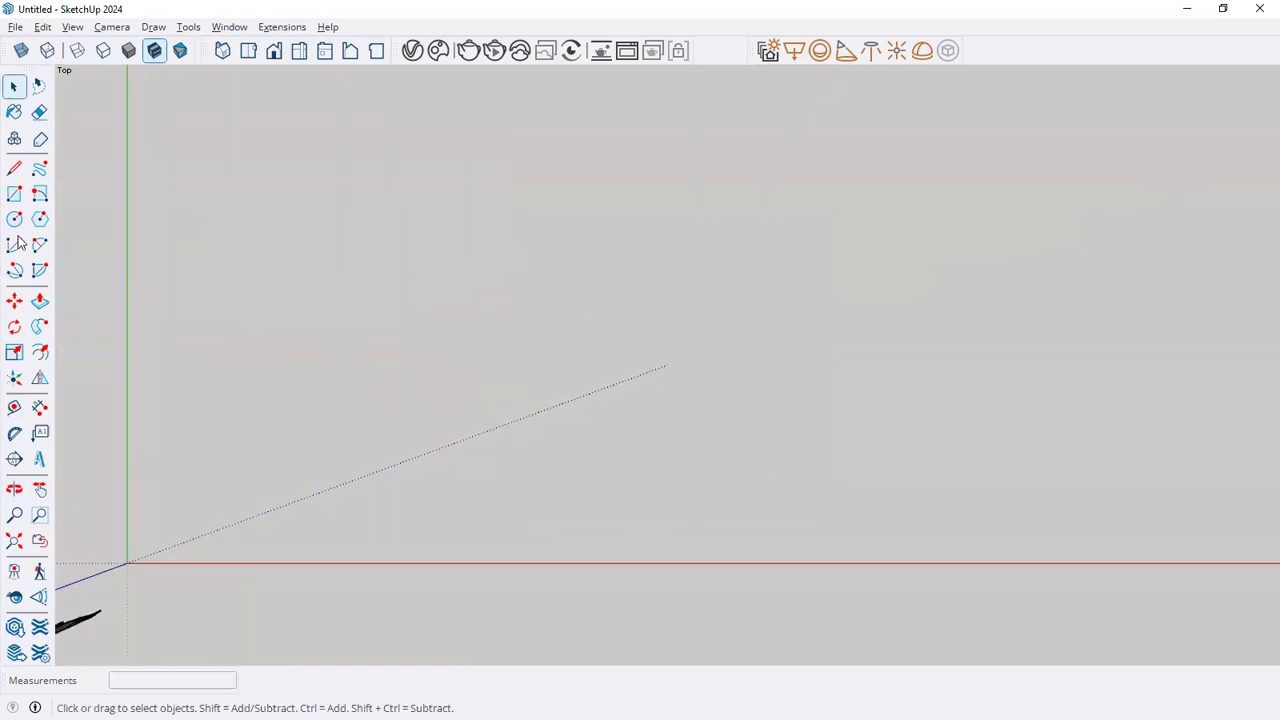
{"action": "left_click", "coordinate": [13, 197]}
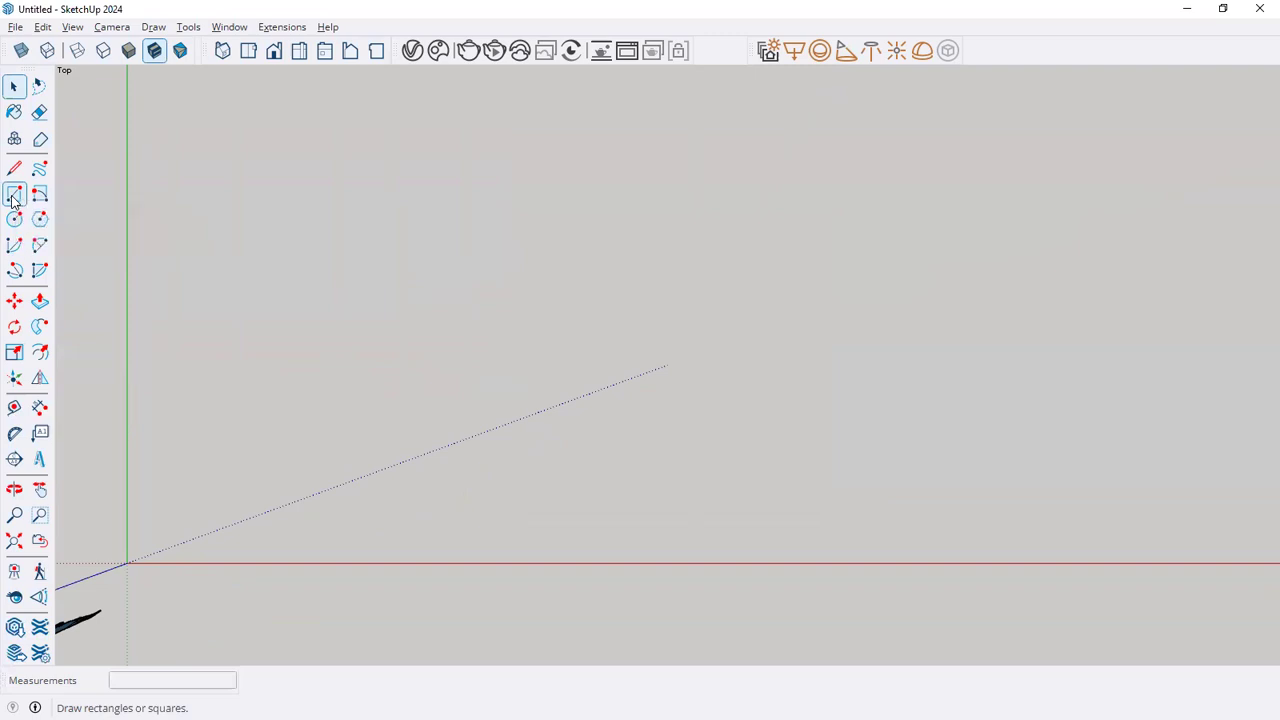
{"action": "middle_click_drag", "start_coordinate": [543, 437], "coordinate": [370, 457]}
{"action": "left_click", "coordinate": [370, 457]}
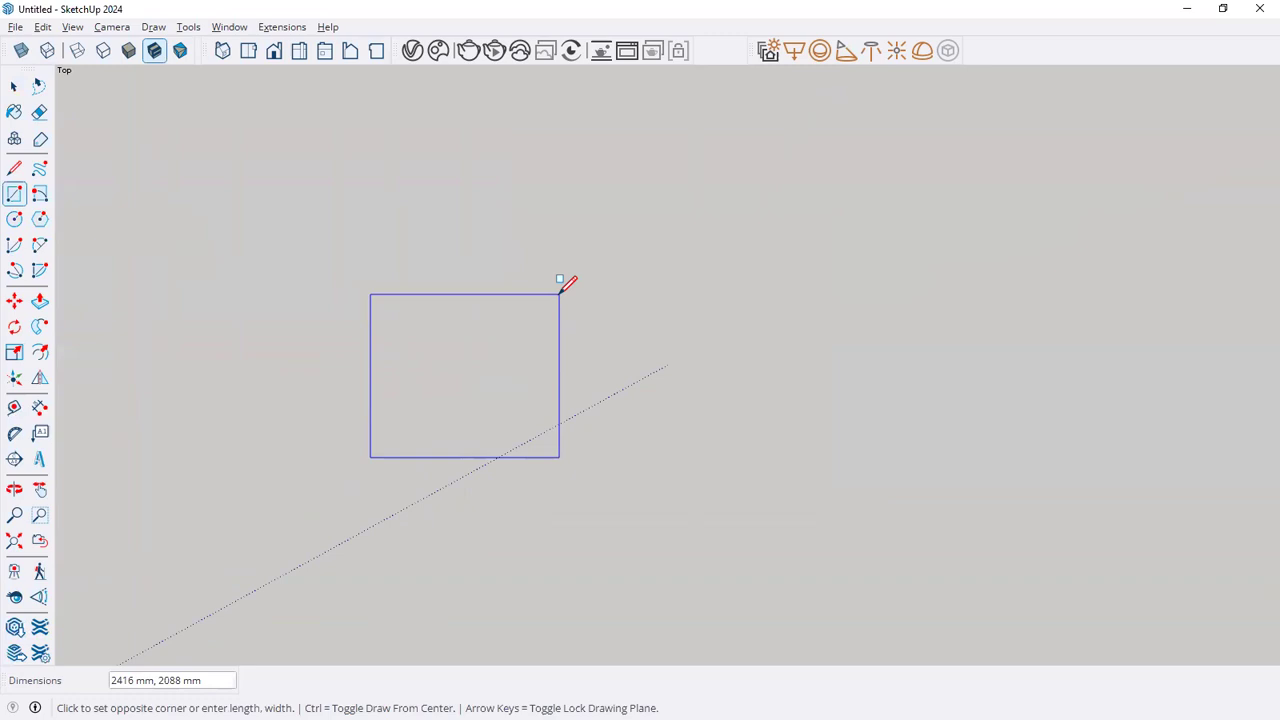
{"action": "type", "text": "10',10'"}
{"action": "key", "text": "Return"}
{"action": "key", "text": "space"}
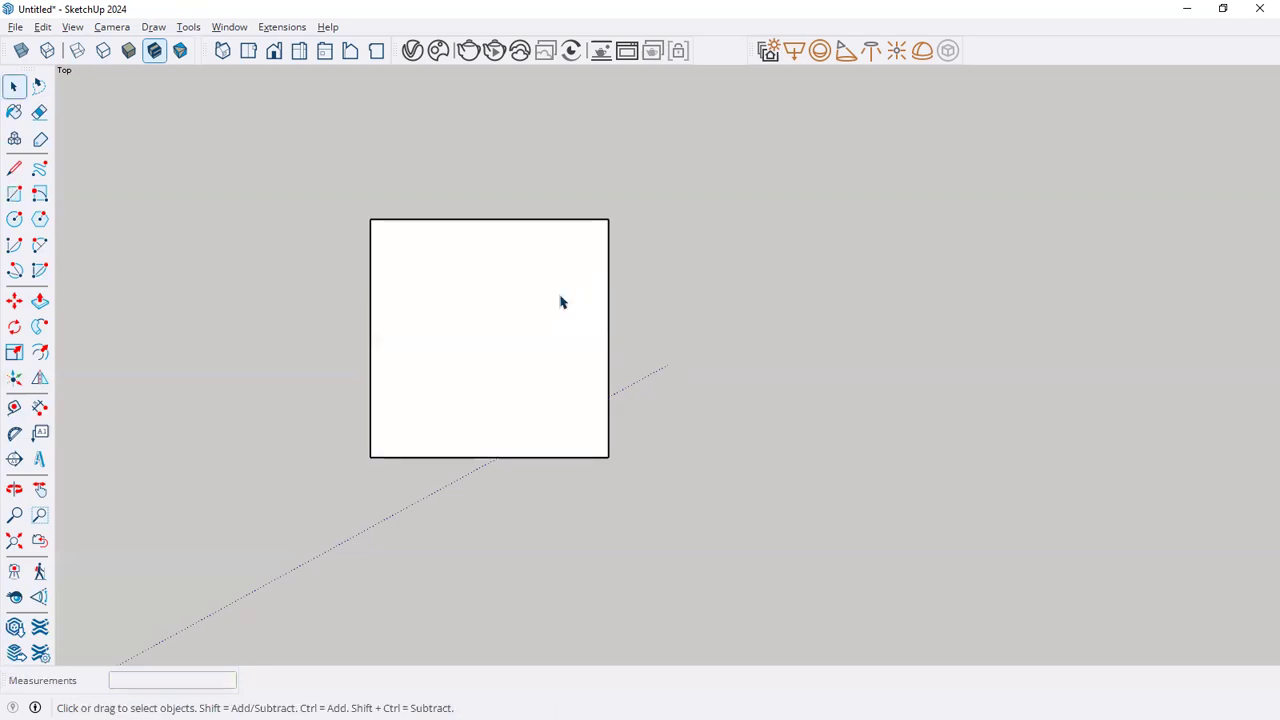
Measure the lower edge of the 10' square, and undo the square
{"action": "key", "text": "t"}
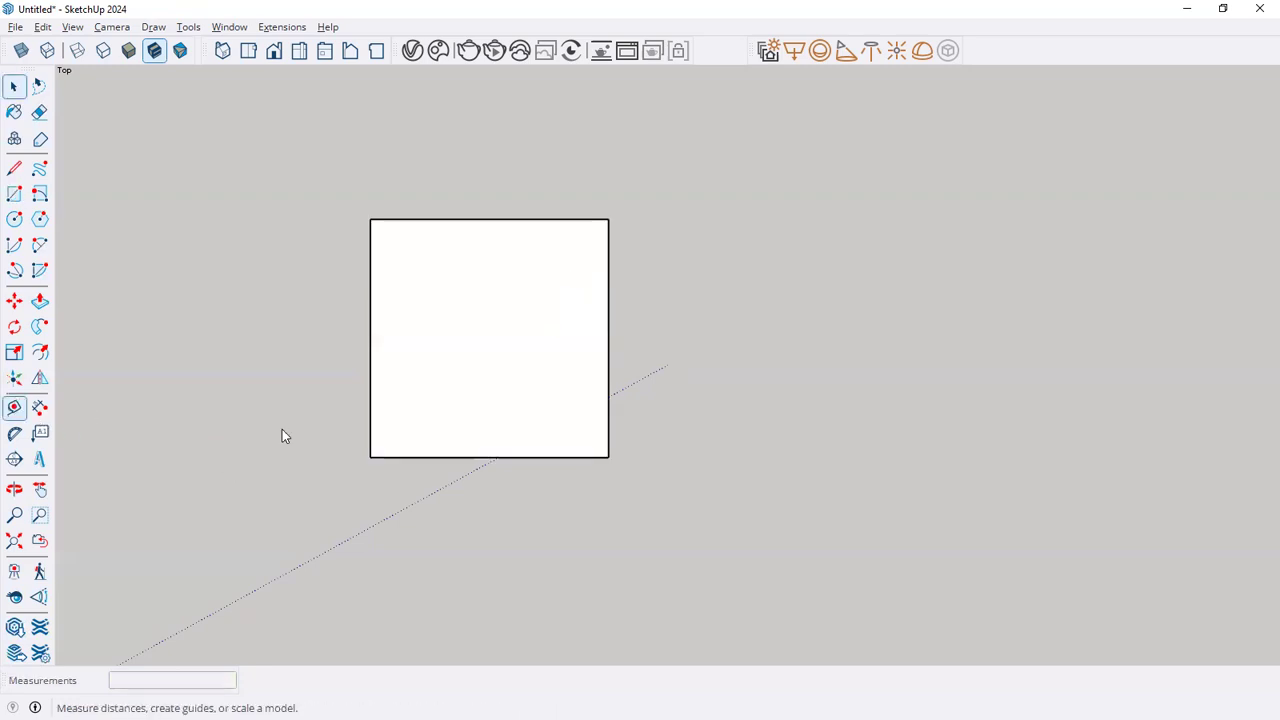
{"action": "left_click", "coordinate": [371, 457]}
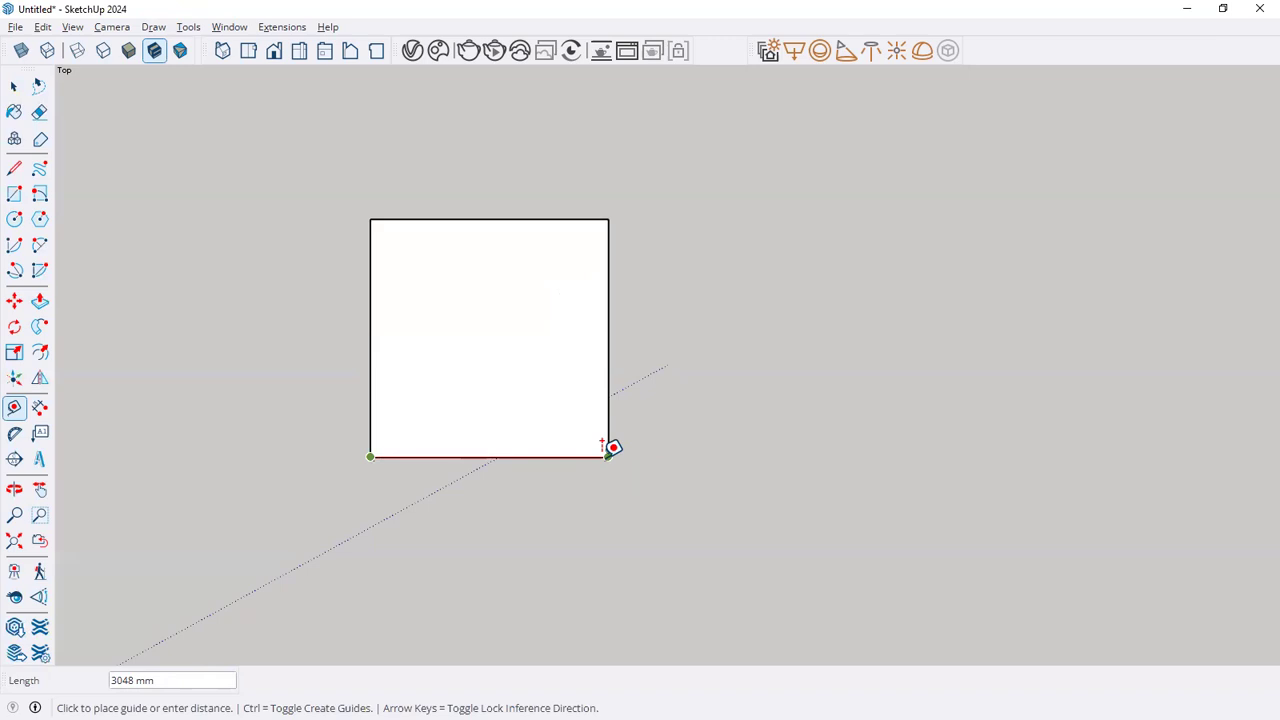
{"action": "key", "text": "space"}
{"action": "key", "text": "ctrl+z"}
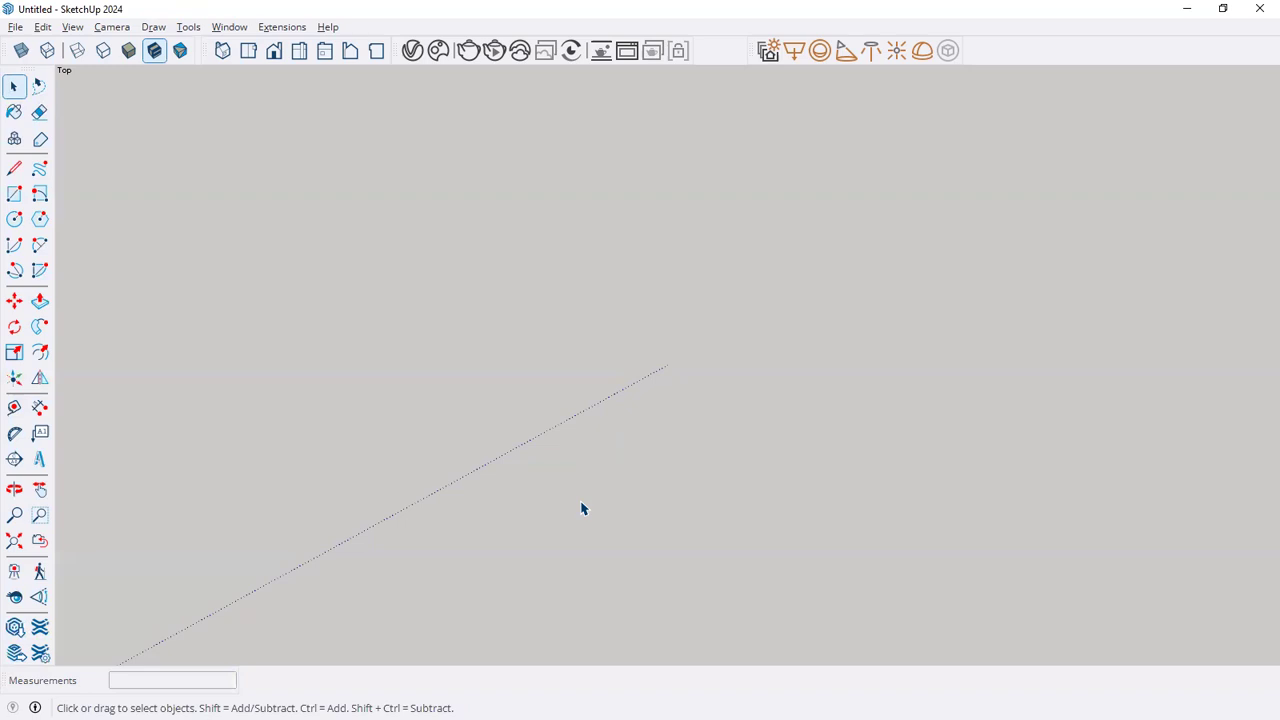
Draw a 10 cm by 10 cm rectangle on the empty ground plane
{"action": "left_click", "coordinate": [14, 194]}
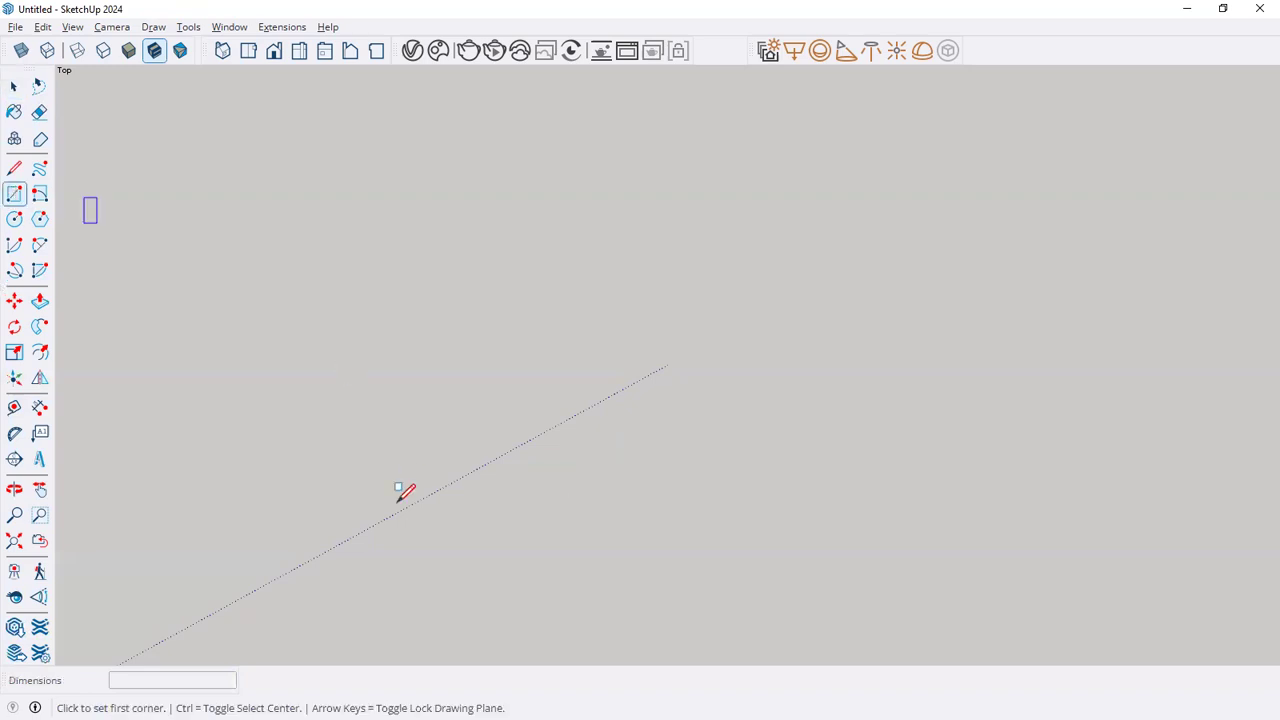
{"action": "left_click", "coordinate": [336, 533]}
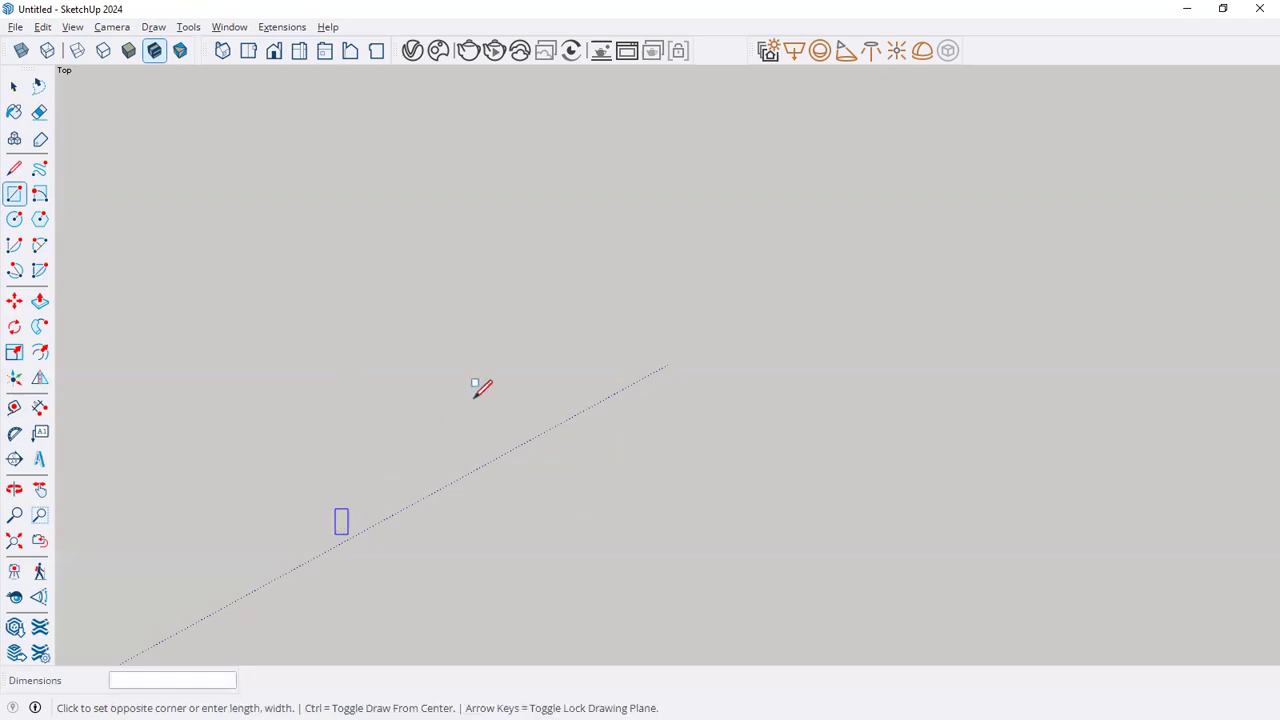
{"action": "type", "text": "10"}
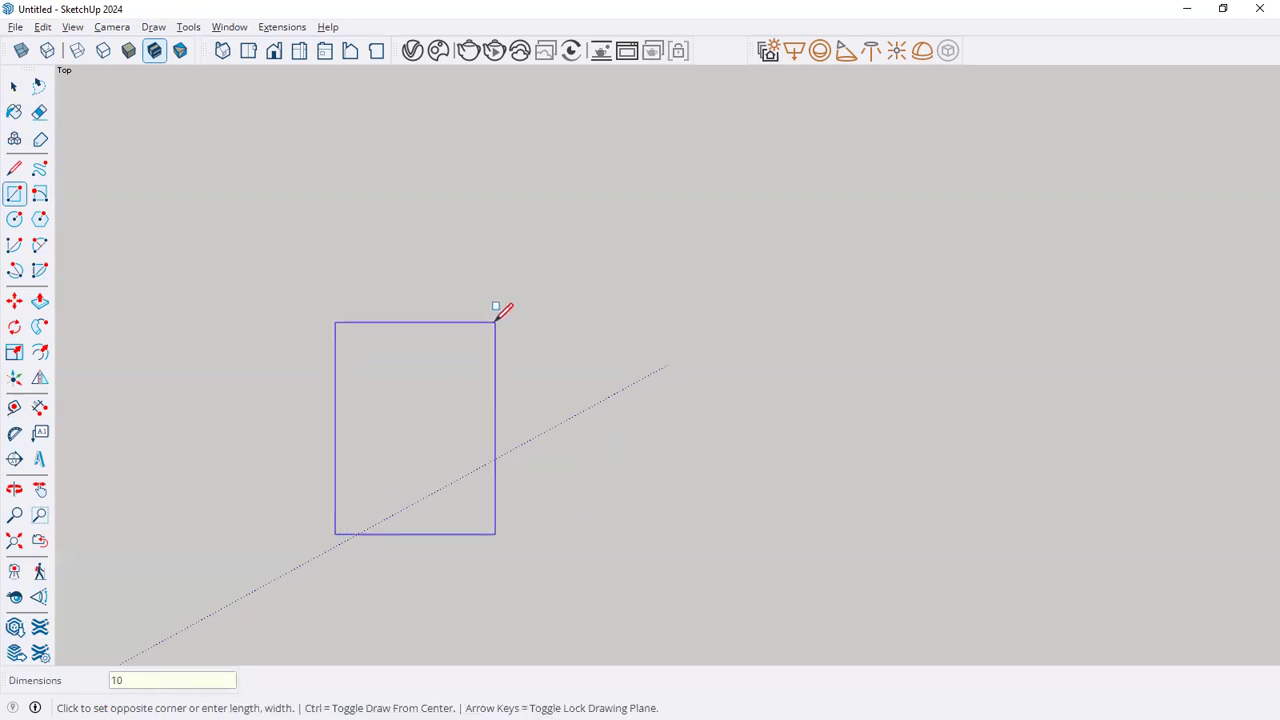
{"action": "type", "text": "c"}
{"action": "type", "text": "m,10cm"}
{"action": "key", "text": "Return"}
{"action": "key", "text": "space"}
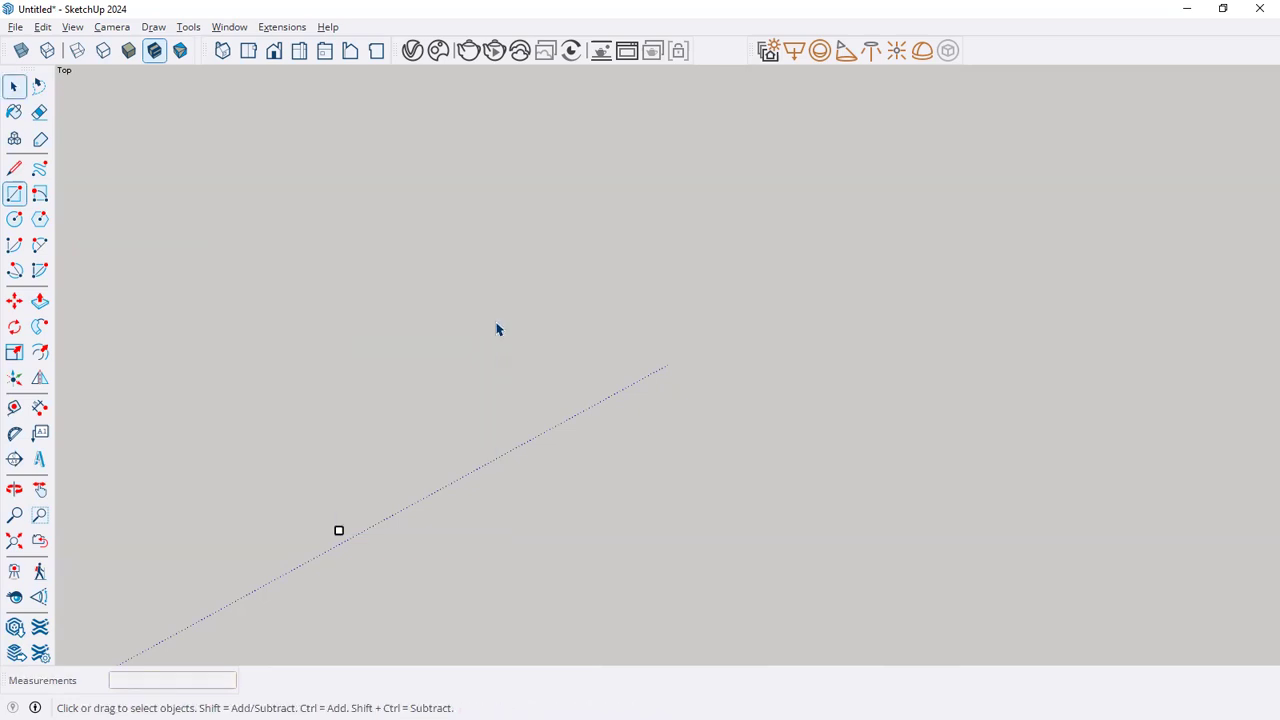
Measure the lower edge of the 10 cm square, and undo the square
{"action": "scroll", "coordinate": [335, 548], "scroll_direction": "up", "scroll_amount": 3}
{"action": "scroll", "coordinate": [335, 548], "scroll_direction": "up", "scroll_amount": 3}
{"action": "left_click", "coordinate": [14, 407]}
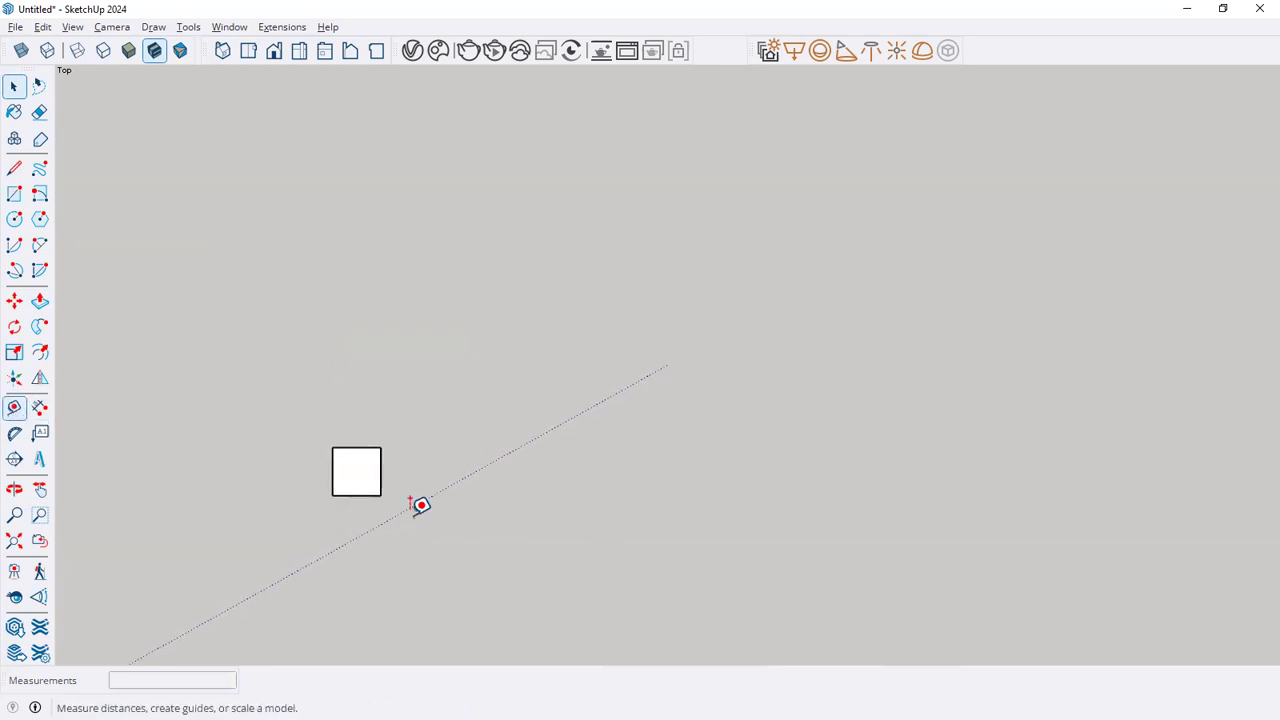
{"action": "scroll", "coordinate": [420, 505], "scroll_direction": "up", "scroll_amount": 2}
{"action": "left_click", "coordinate": [285, 481]}
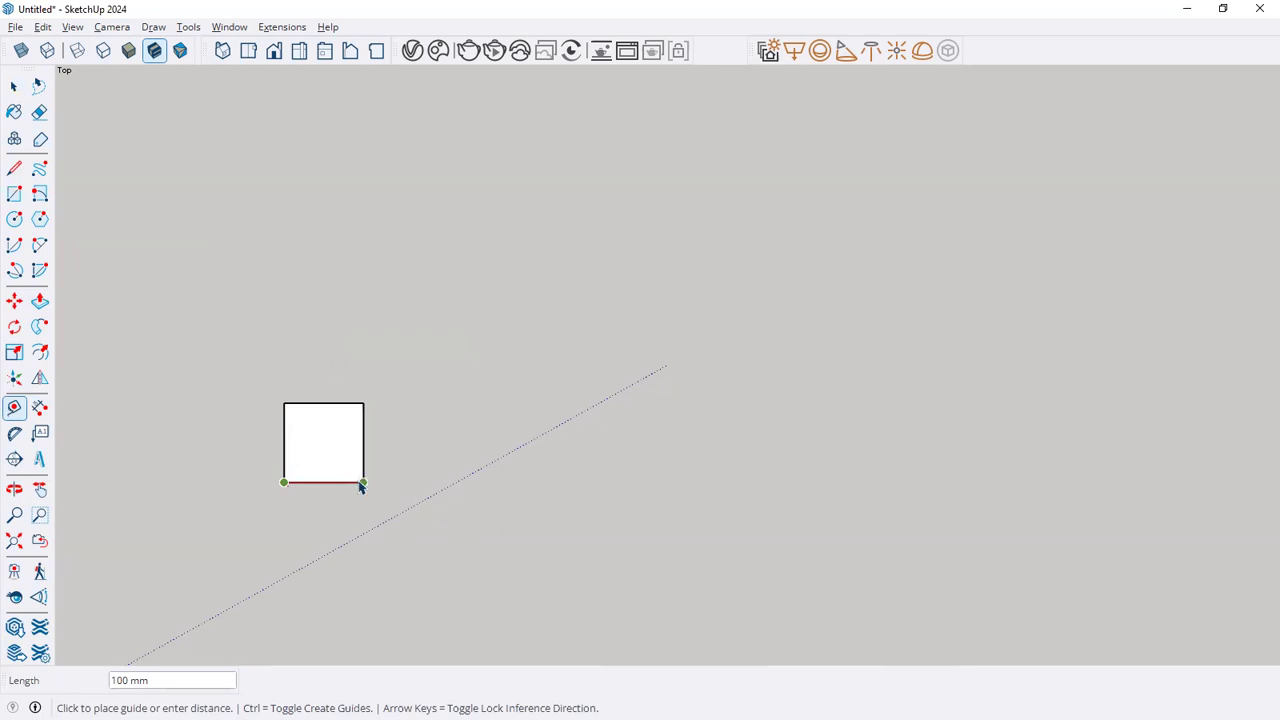
{"action": "key", "text": "space"}
{"action": "key", "text": "ctrl+z"}
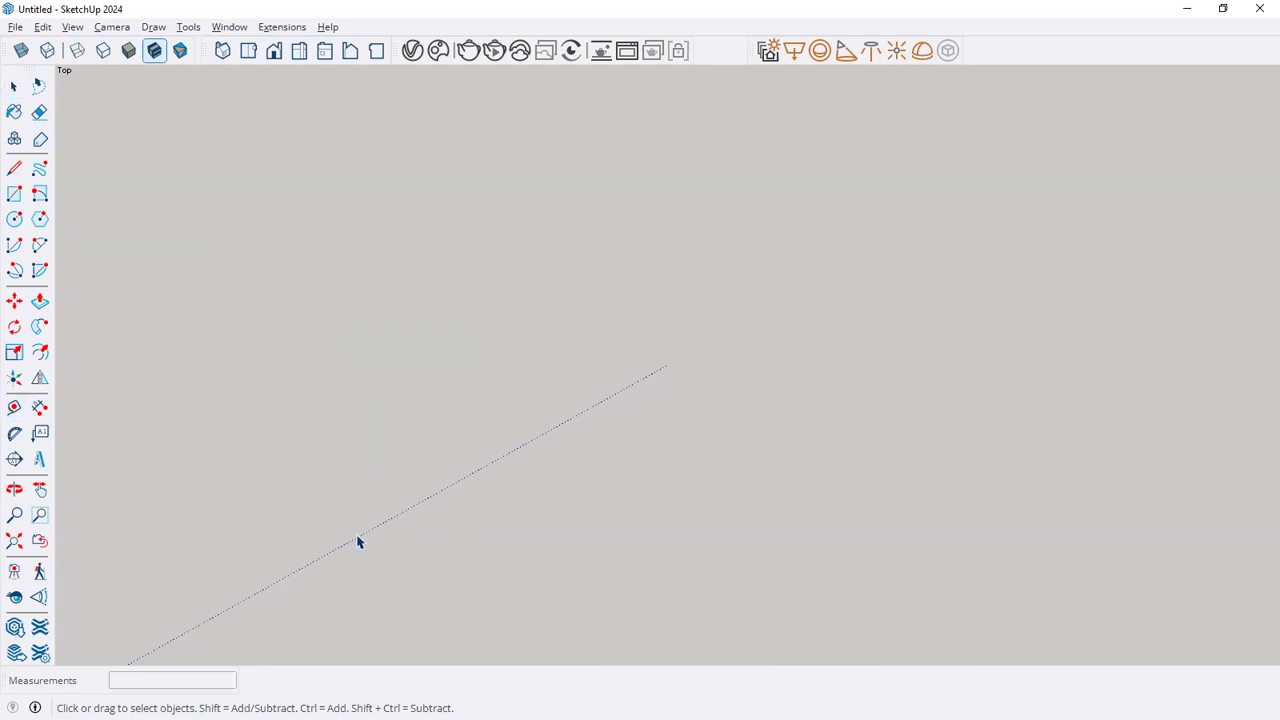
{"action": "left_click", "coordinate": [358, 541]}
{"action": "left_click", "coordinate": [222, 50]}
{"action": "middle_click_drag", "start_coordinate": [177, 546], "coordinate": [220, 186]}
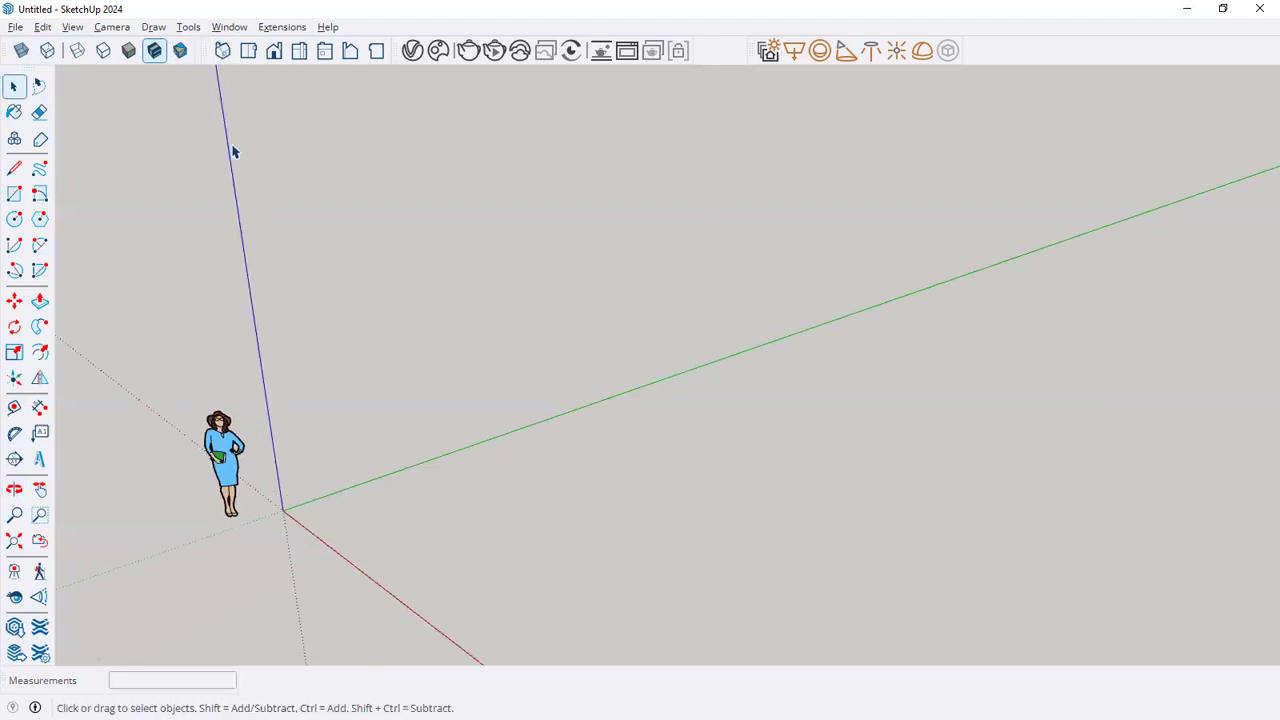
In the top view, draw a 10' by 10' rectangle in the quadrant between the positive red and green axes
{"action": "left_click", "coordinate": [249, 51]}
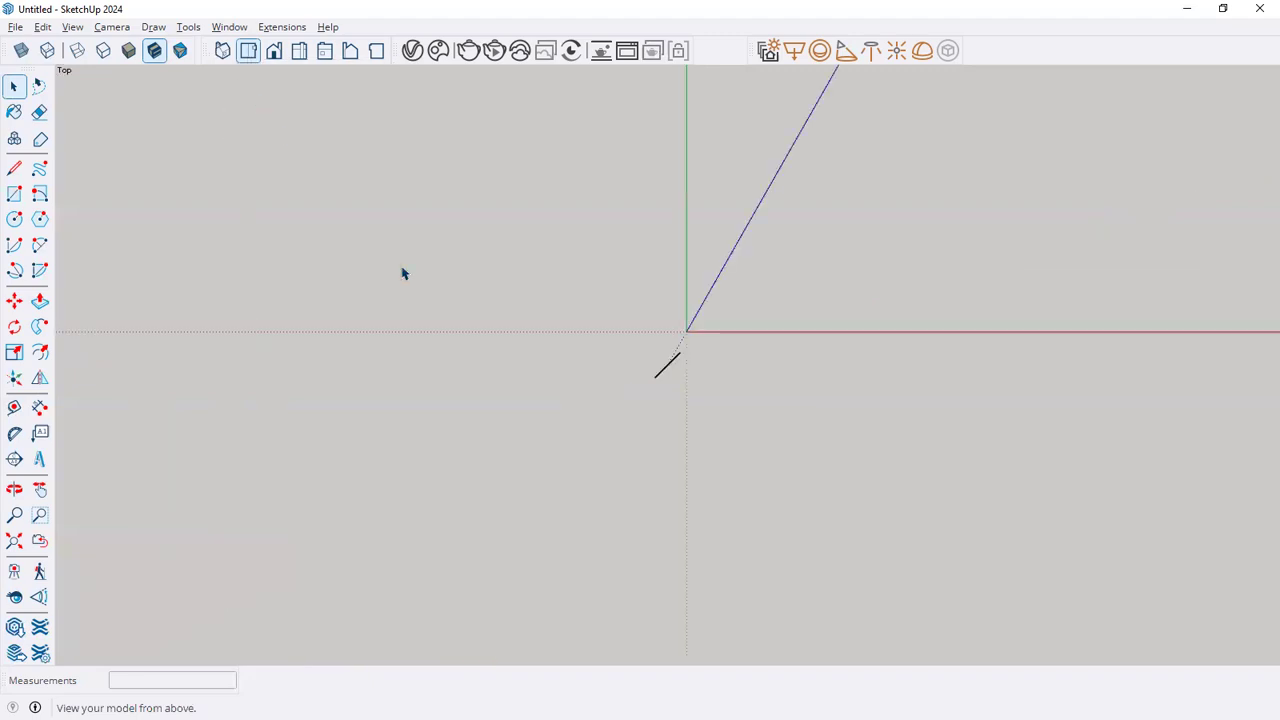
{"action": "key", "text": "o"}
{"action": "left_click_drag", "start_coordinate": [660, 315], "coordinate": [116, 606]}
{"action": "key", "text": "space"}
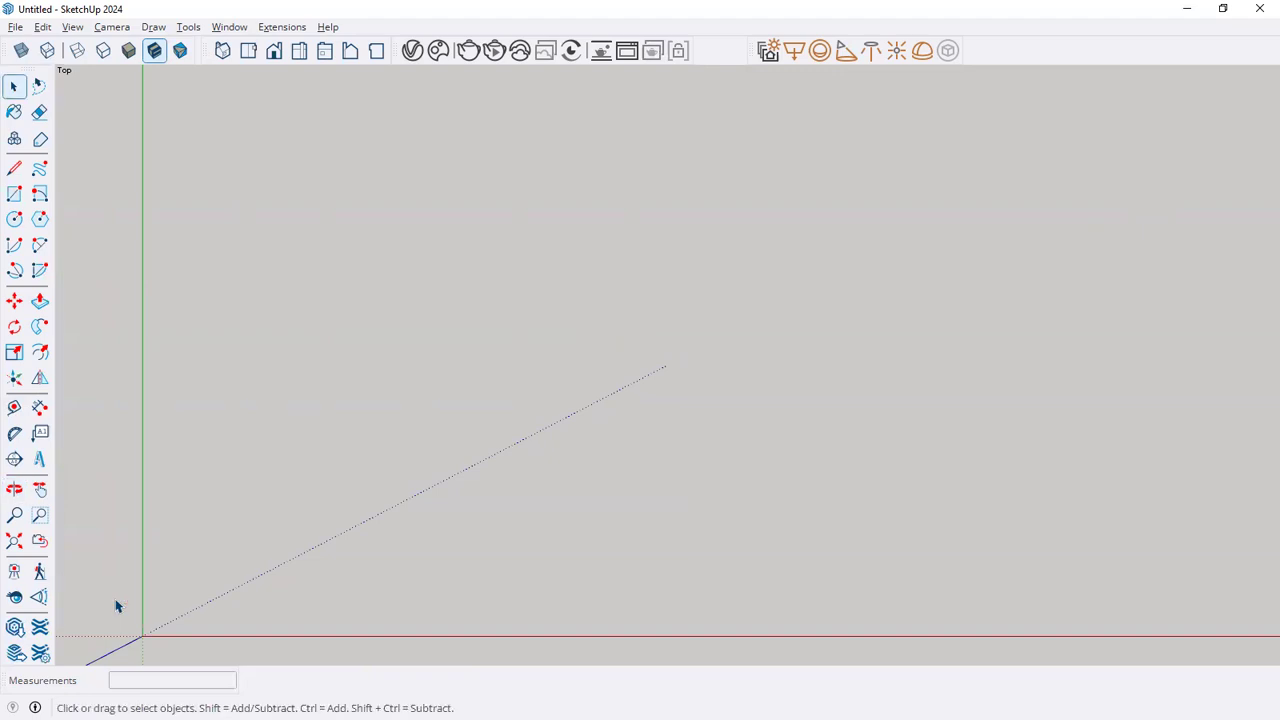
{"action": "left_click", "coordinate": [14, 194]}
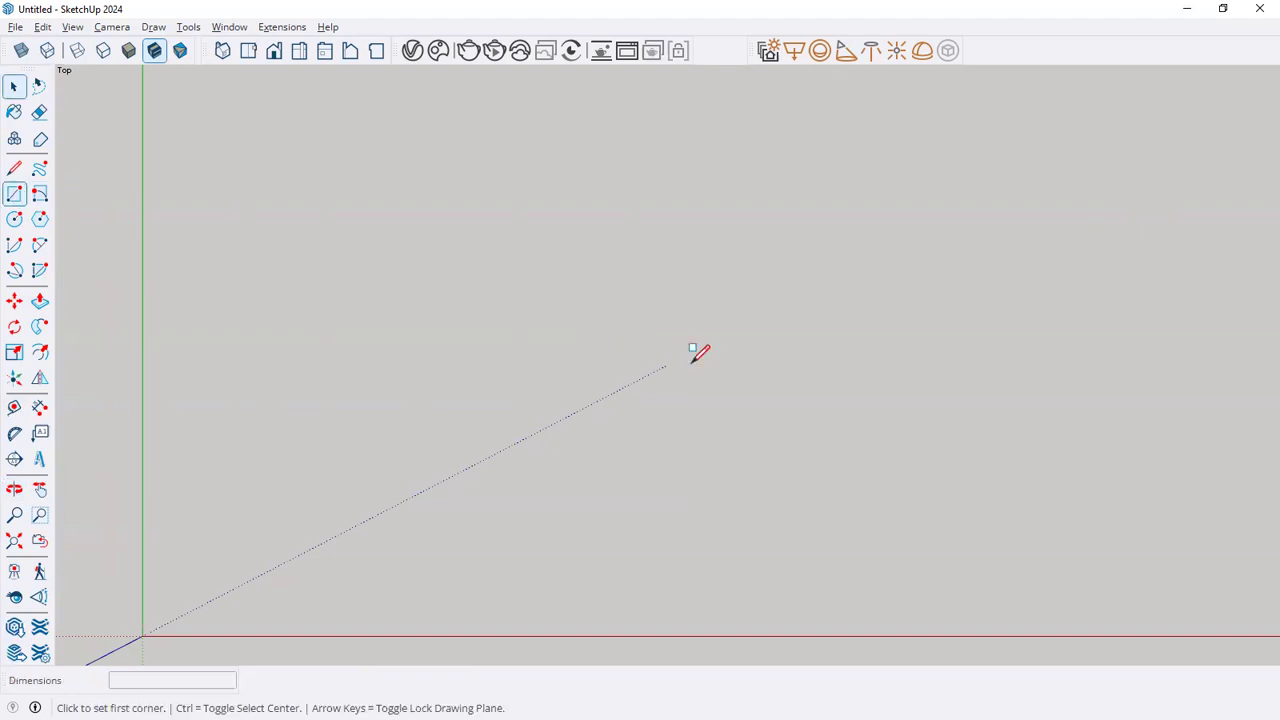
{"action": "left_click", "coordinate": [410, 523]}
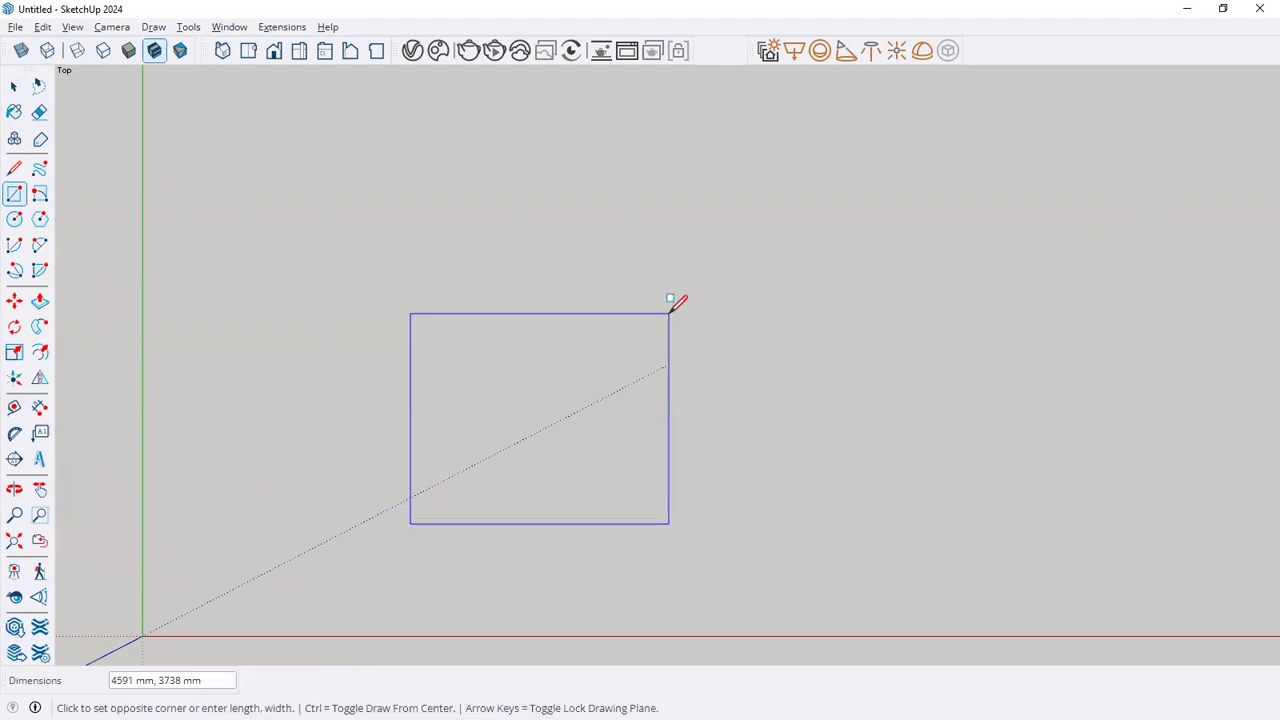
{"action": "type", "text": "10'"}
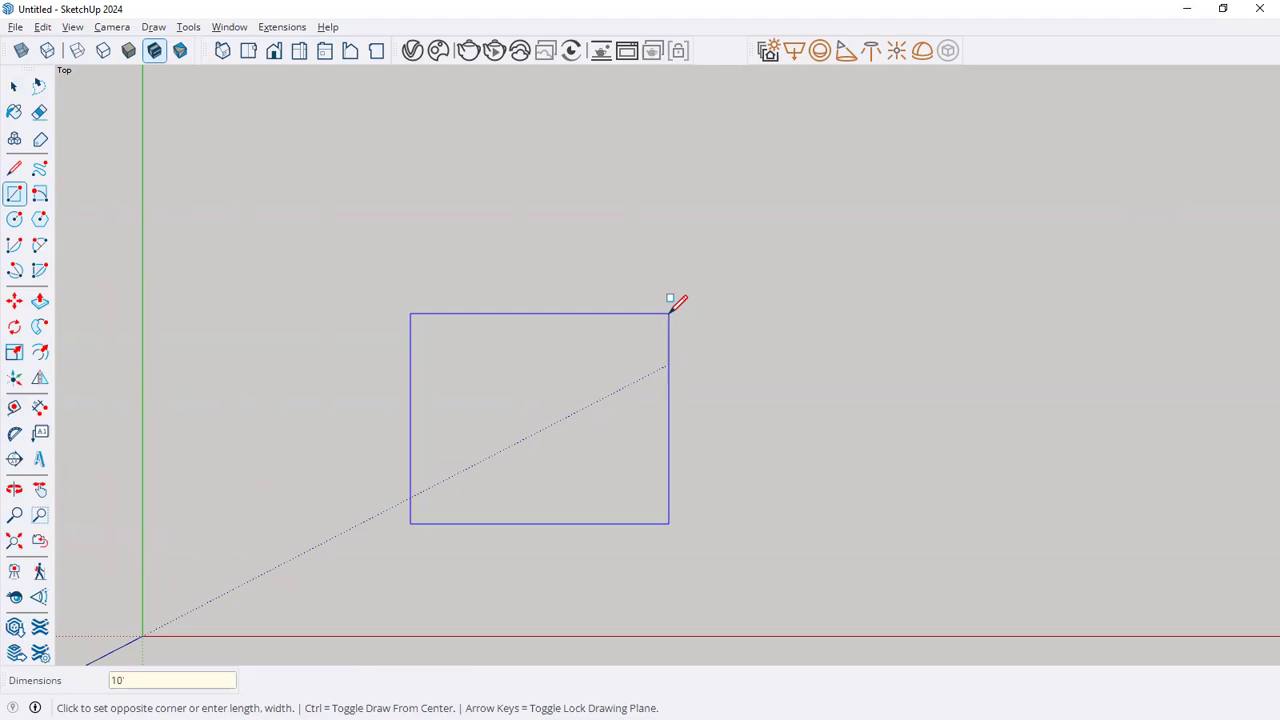
{"action": "type", "text": ",10"}
{"action": "key", "text": "Return"}
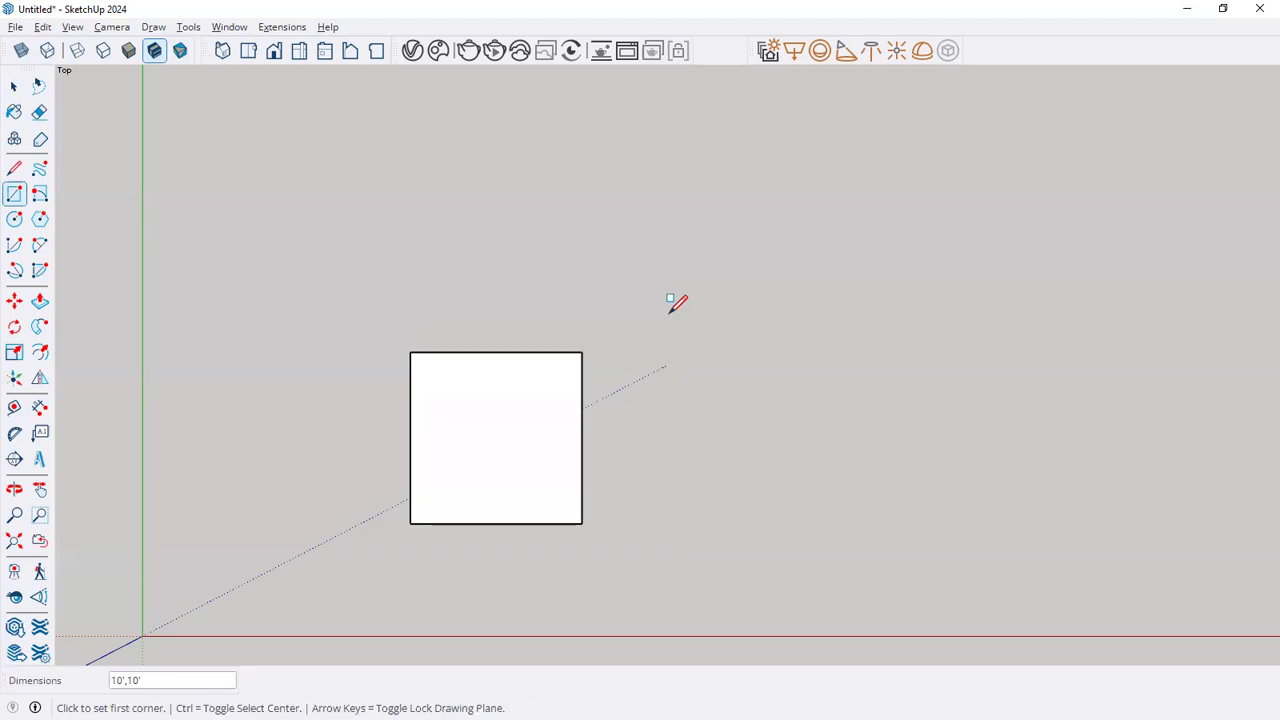
{"action": "key", "text": "space"}
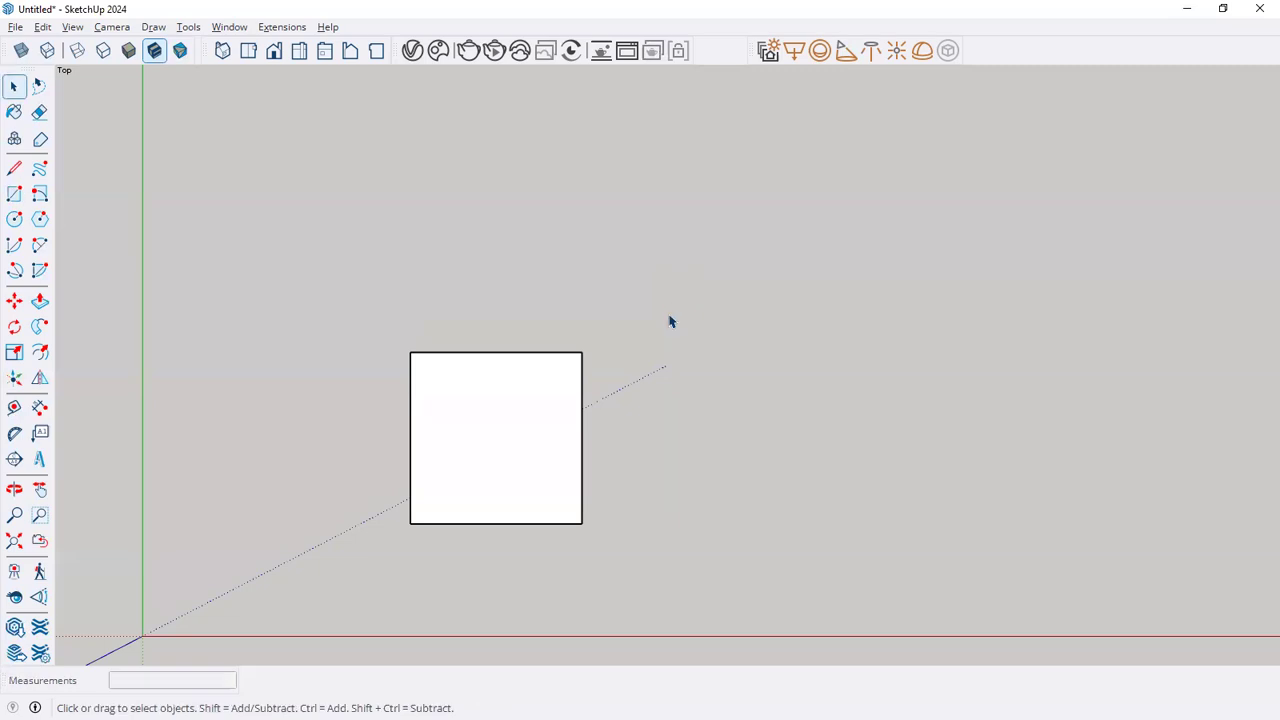
Try to offset the 10' square's outline outward by 9 mm
{"action": "left_click", "coordinate": [40, 358]}
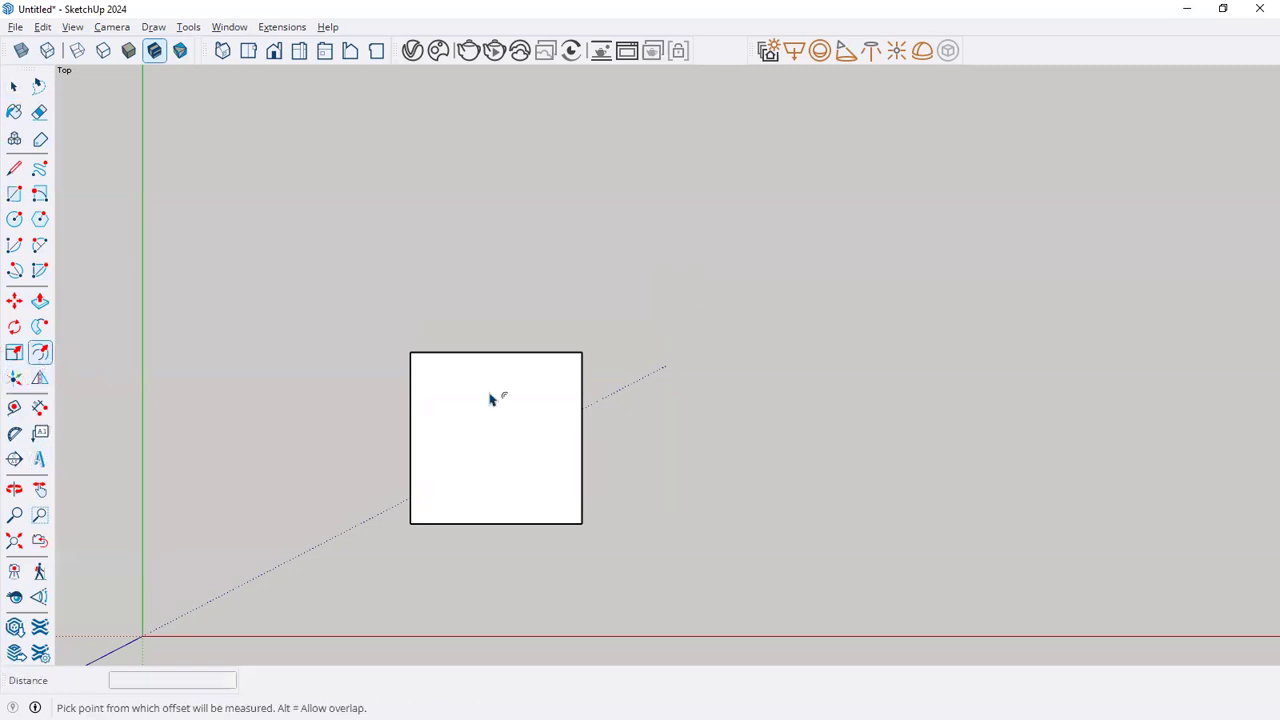
{"action": "left_click", "coordinate": [410, 440]}
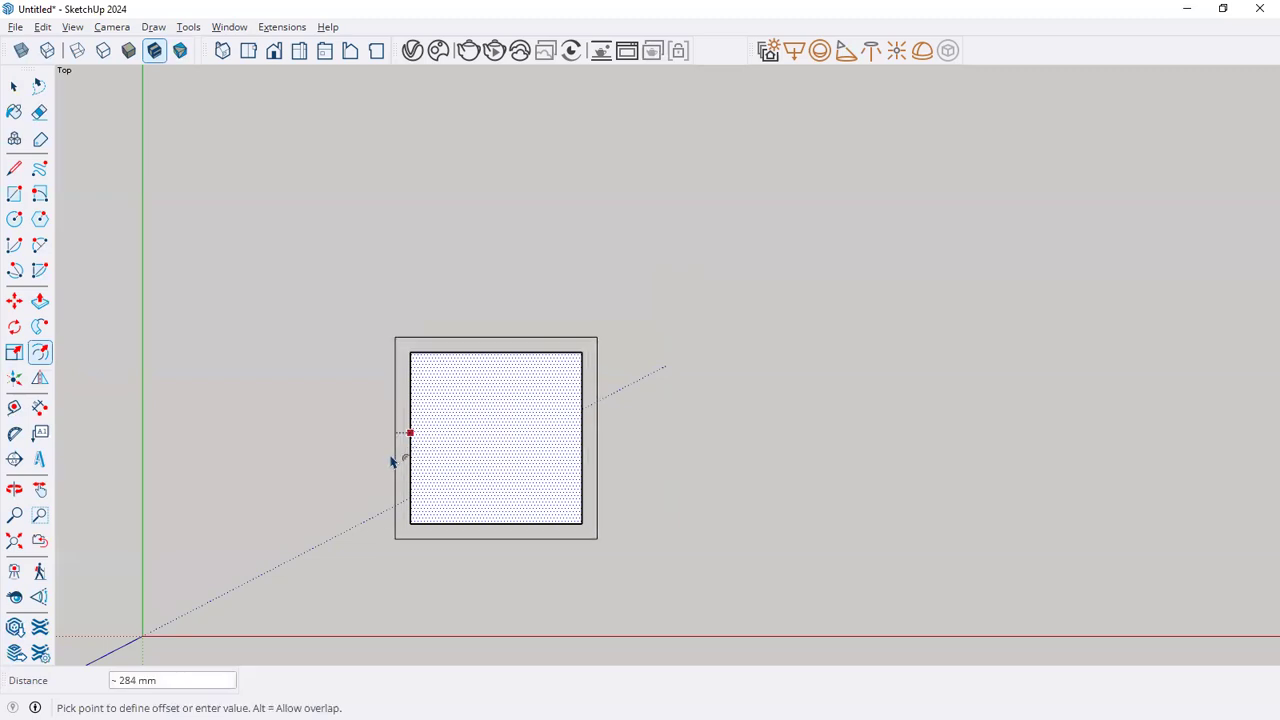
{"action": "type", "text": "9"}
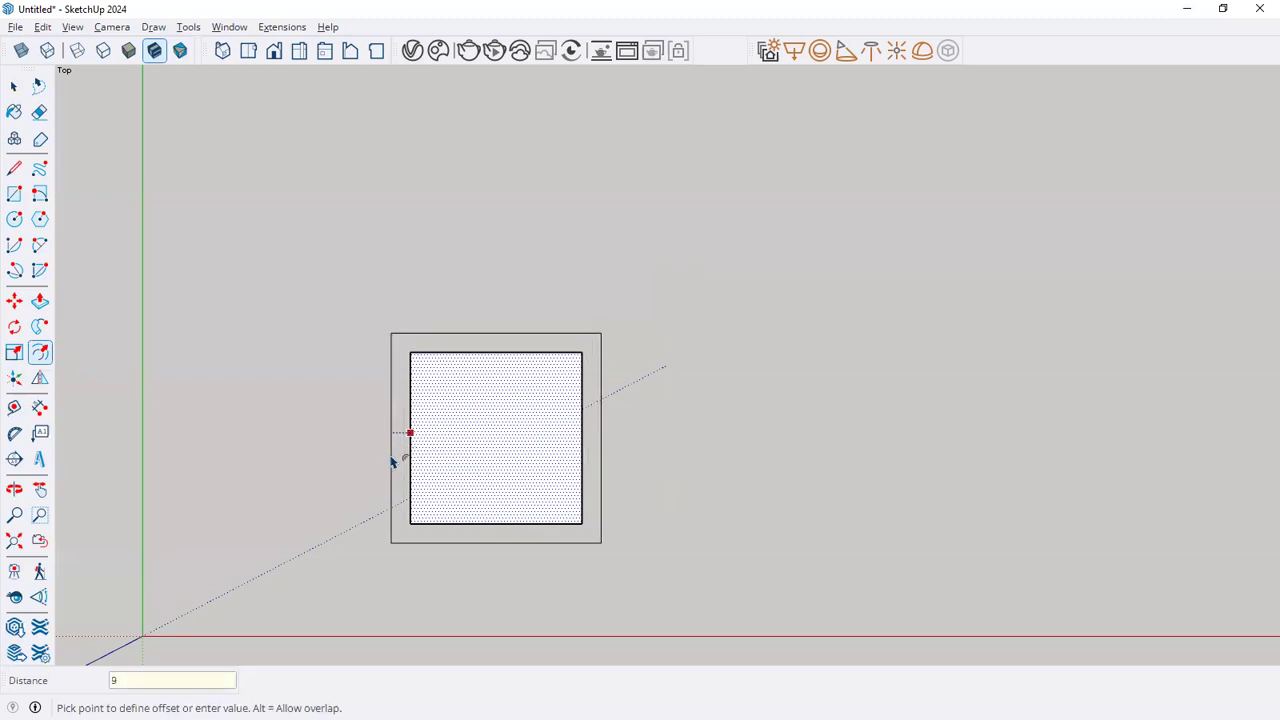
{"action": "key", "text": "Return"}
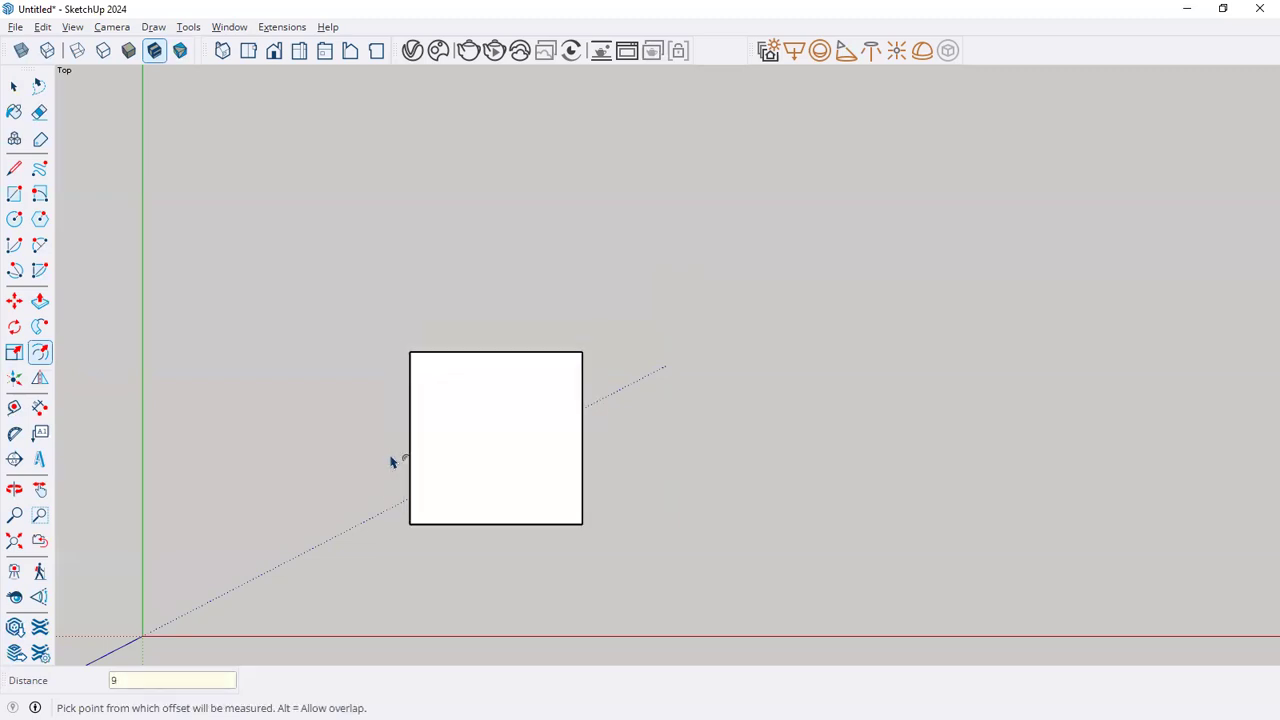
{"action": "key", "text": "space"}
Offset the 10' square's outline outward by 230 mm to form the wall strip
{"action": "left_click", "coordinate": [40, 352]}
{"action": "left_click", "coordinate": [410, 436]}
{"action": "type", "text": "20"}
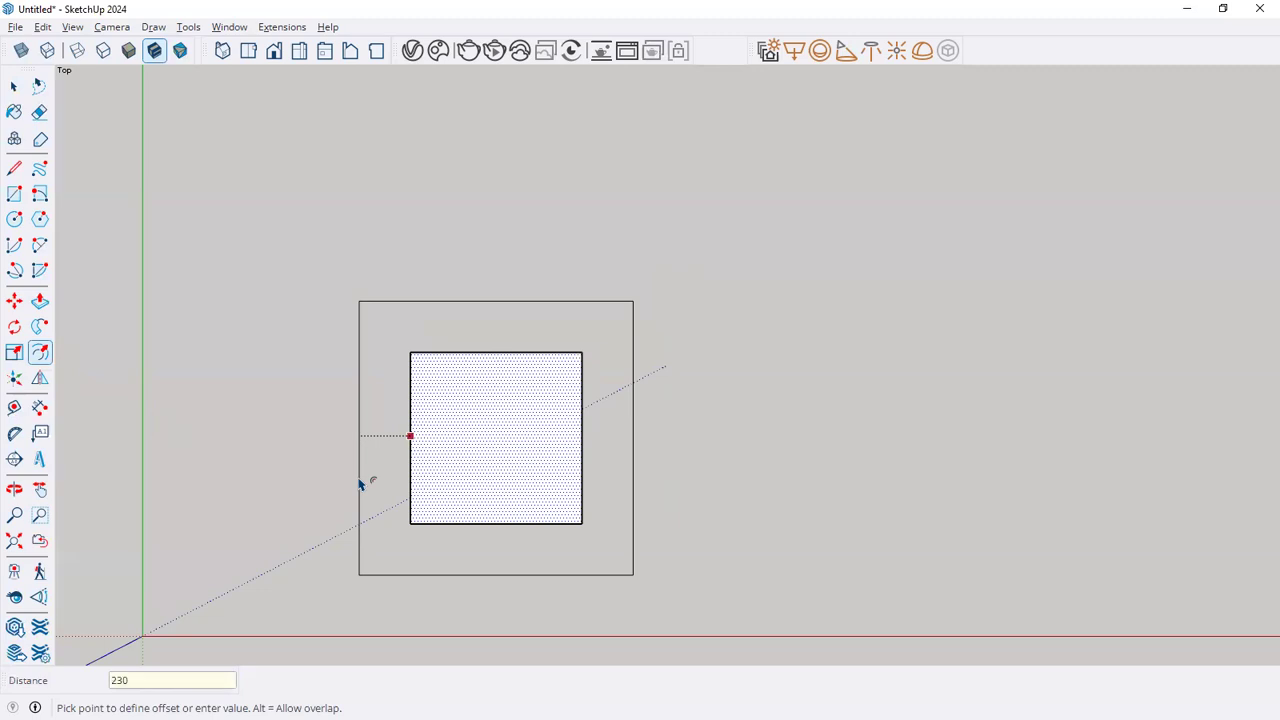
{"action": "key", "text": "Return"}
{"action": "key", "text": "space"}
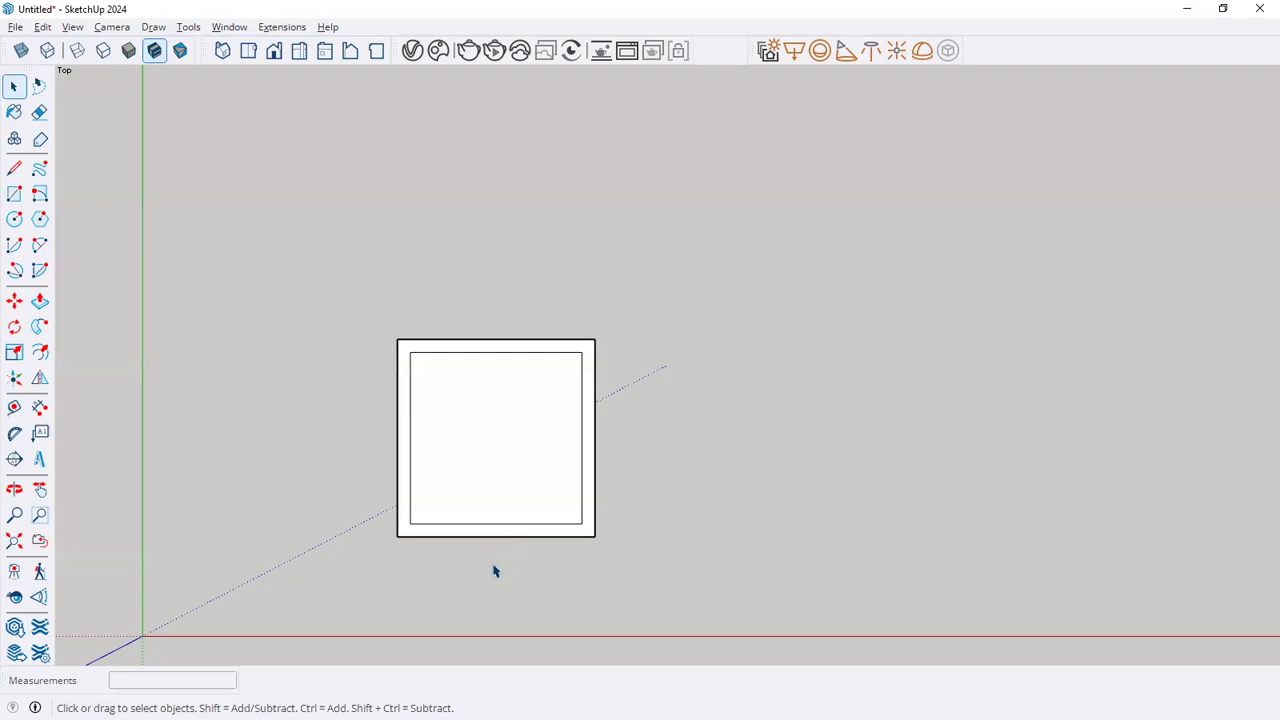
Draw short lines across the wall strip, from the inner lower-left corner down and from the inner upper-right corner to the outer edge
{"action": "key", "text": "l"}
{"action": "scroll", "coordinate": [418, 516], "scroll_direction": "up", "scroll_amount": 3}
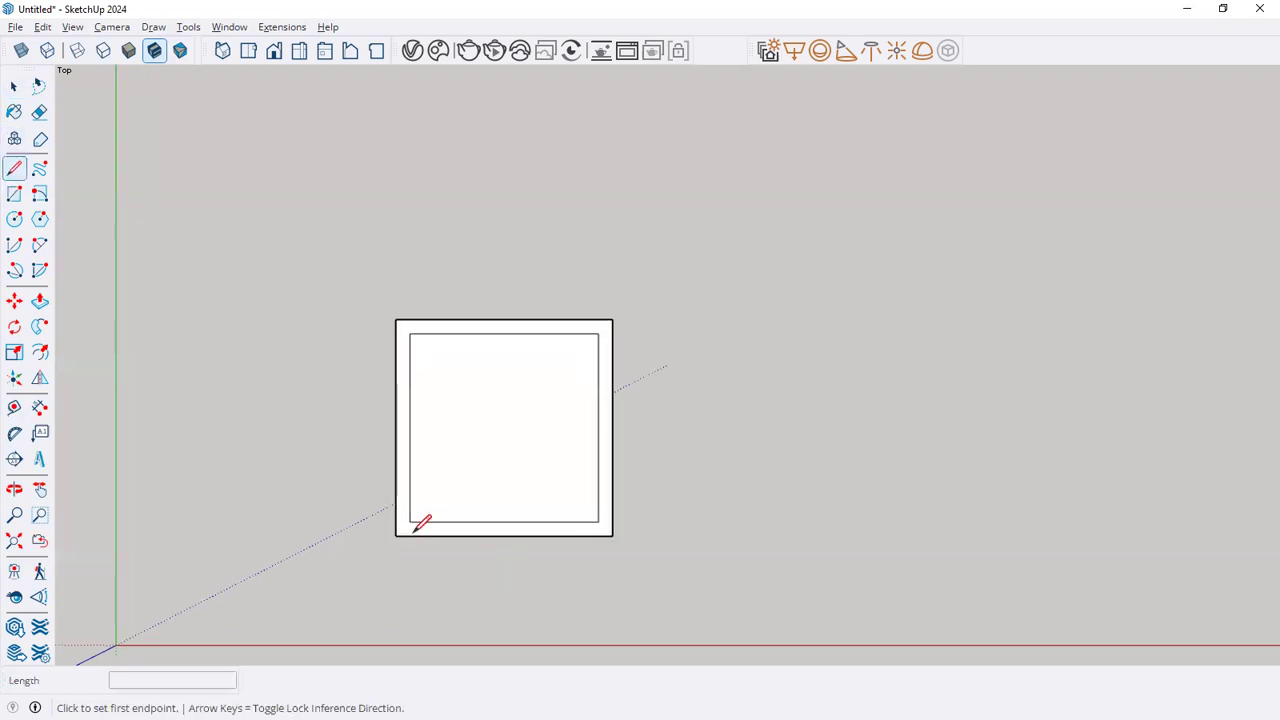
{"action": "left_click", "coordinate": [408, 514]}
{"action": "left_click", "coordinate": [408, 533]}
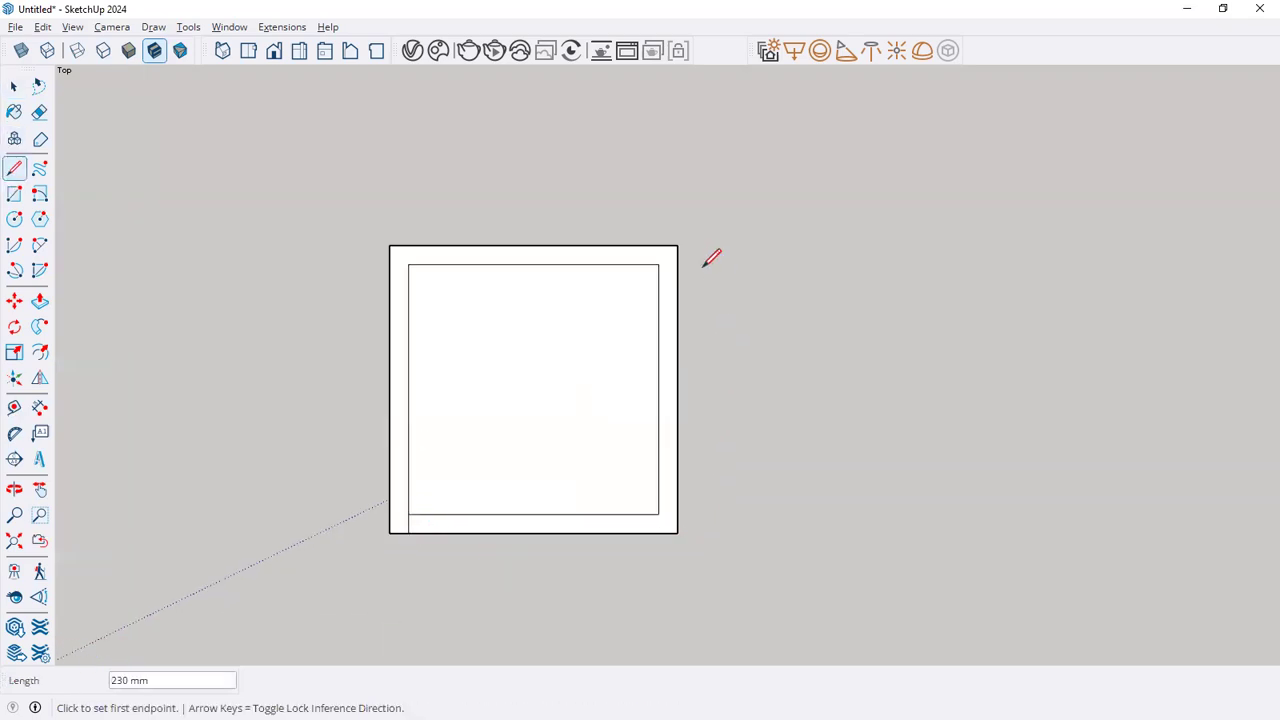
{"action": "scroll", "coordinate": [642, 253], "scroll_direction": "up", "scroll_amount": 3}
{"action": "left_click", "coordinate": [641, 262]}
{"action": "left_click", "coordinate": [671, 262]}
{"action": "key", "text": "space"}
{"action": "scroll", "coordinate": [486, 443], "scroll_direction": "down", "scroll_amount": 3}
{"action": "middle_click_drag", "start_coordinate": [486, 443], "coordinate": [440, 423]}
{"action": "key", "text": "p"}
{"action": "left_click", "coordinate": [298, 365]}
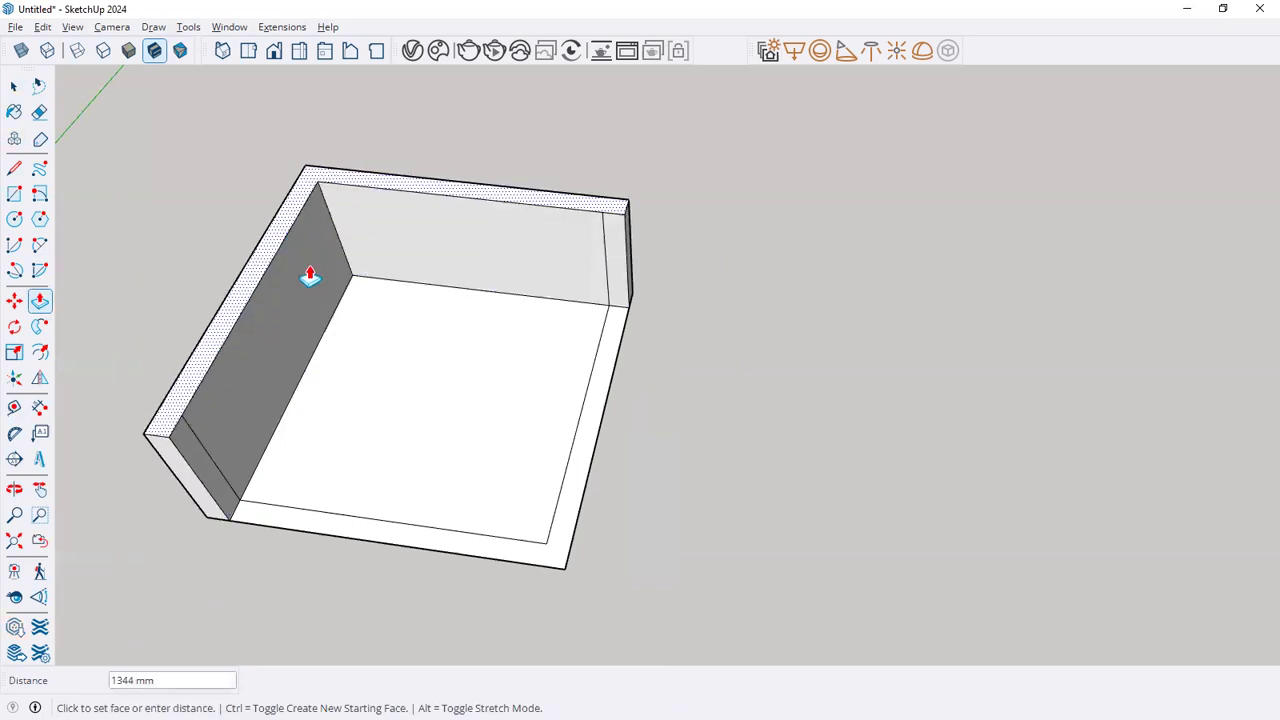
{"action": "key", "text": "Escape"}
{"action": "key", "text": "space"}
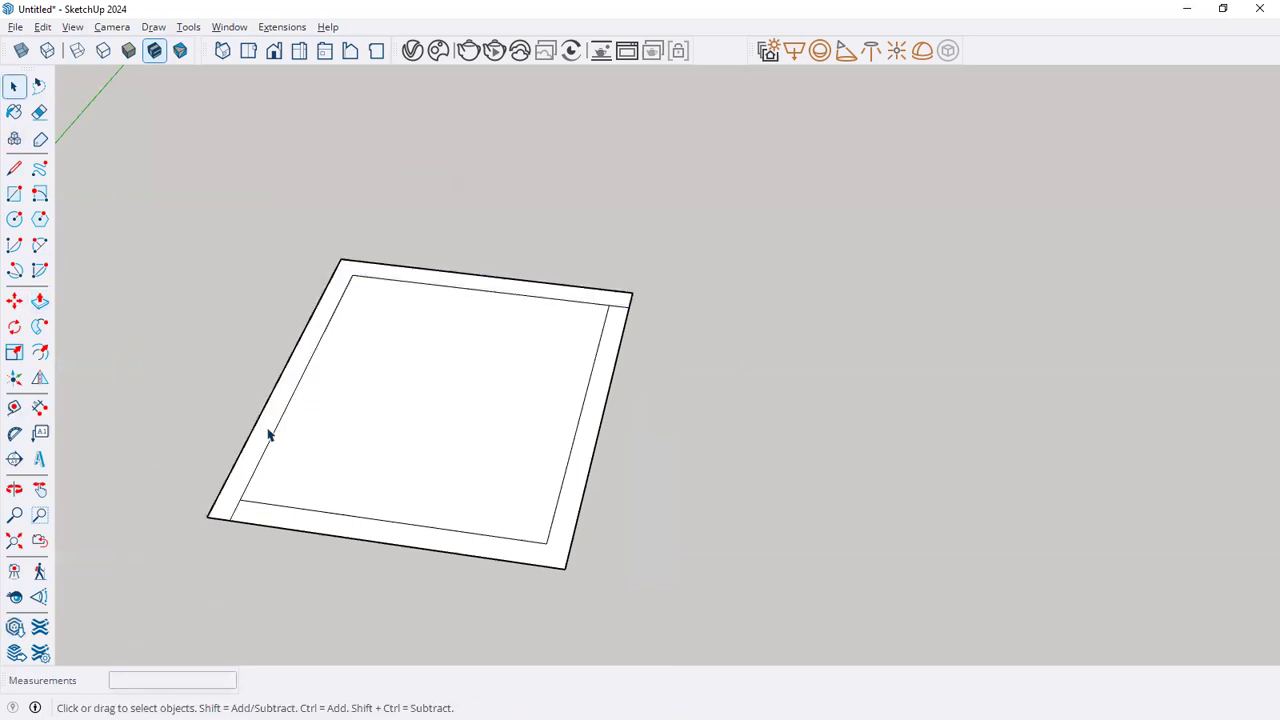
Push/Pull the L-shaped wall strip up 10', and delete the leftover vertical edges on the inside faces of both walls
{"action": "key", "text": "p"}
{"action": "left_click", "coordinate": [257, 465]}
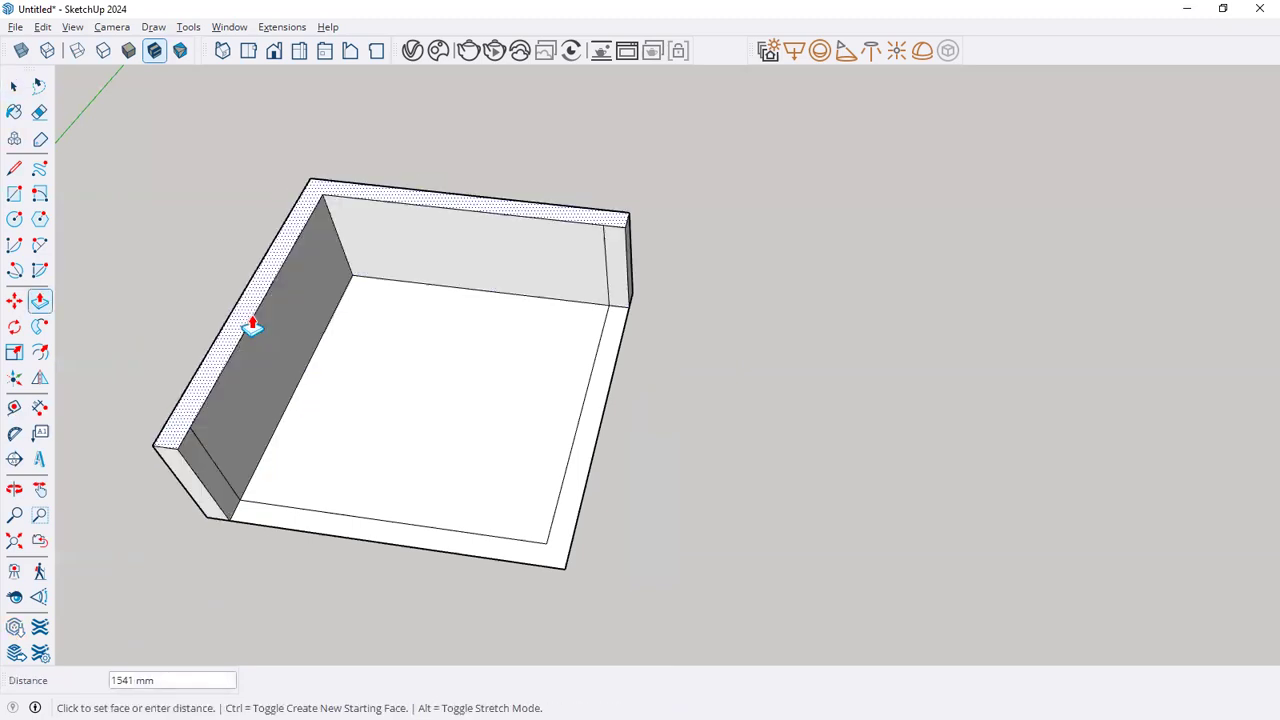
{"action": "type", "text": "10"}
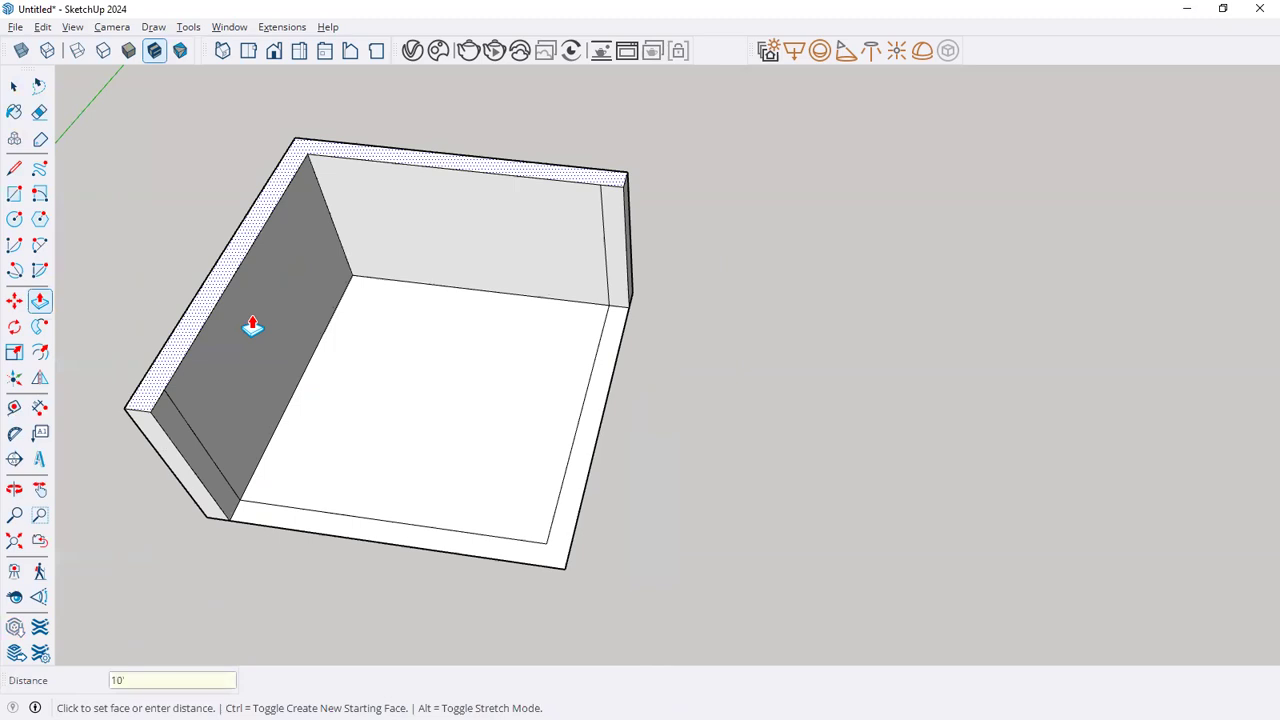
{"action": "key", "text": "Return"}
{"action": "key", "text": "space"}
{"action": "left_click", "coordinate": [207, 458]}
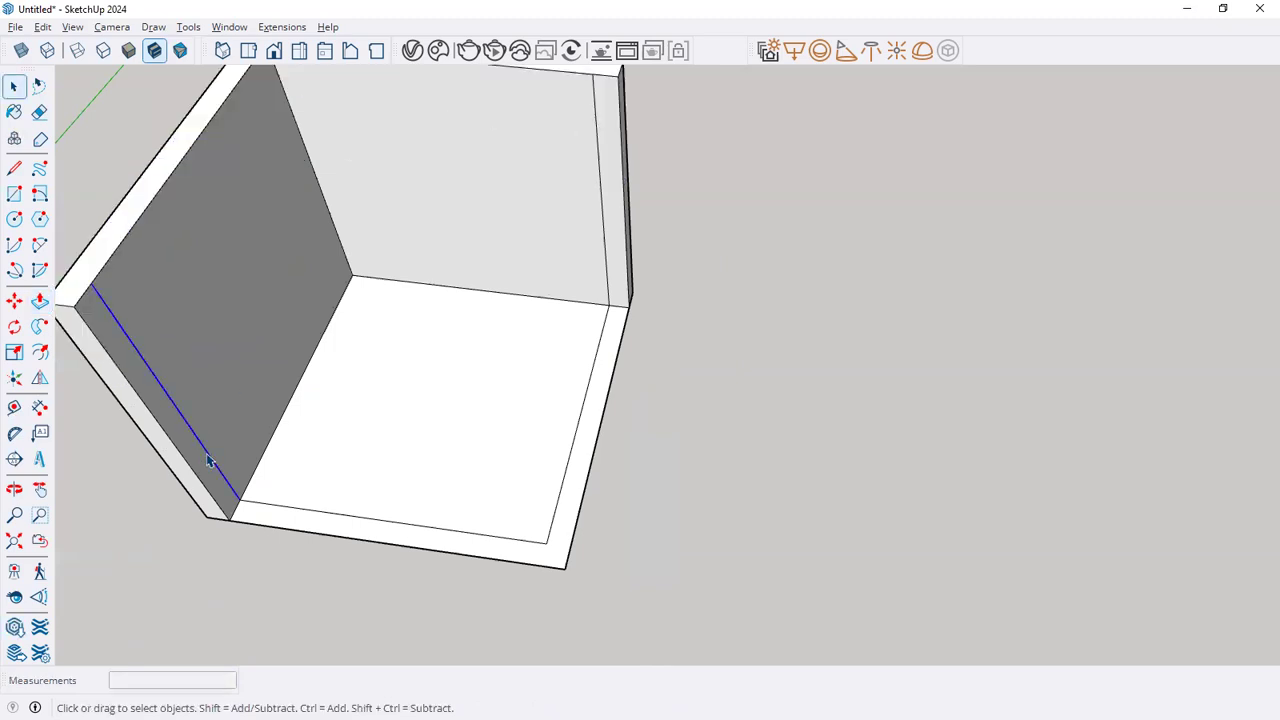
{"action": "key", "text": "Delete"}
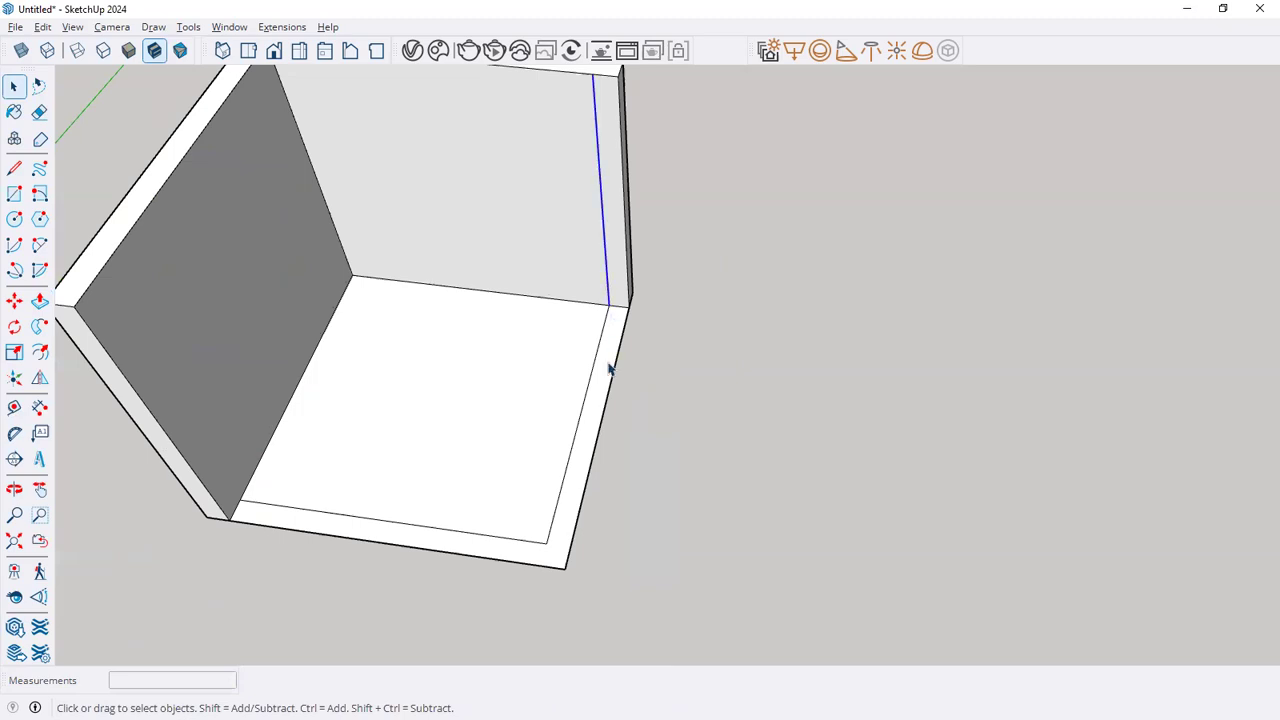
Select all the connected wall and floor geometry and make it a component with the definition name wall
{"action": "middle_click_drag", "start_coordinate": [594, 463], "coordinate": [525, 200]}
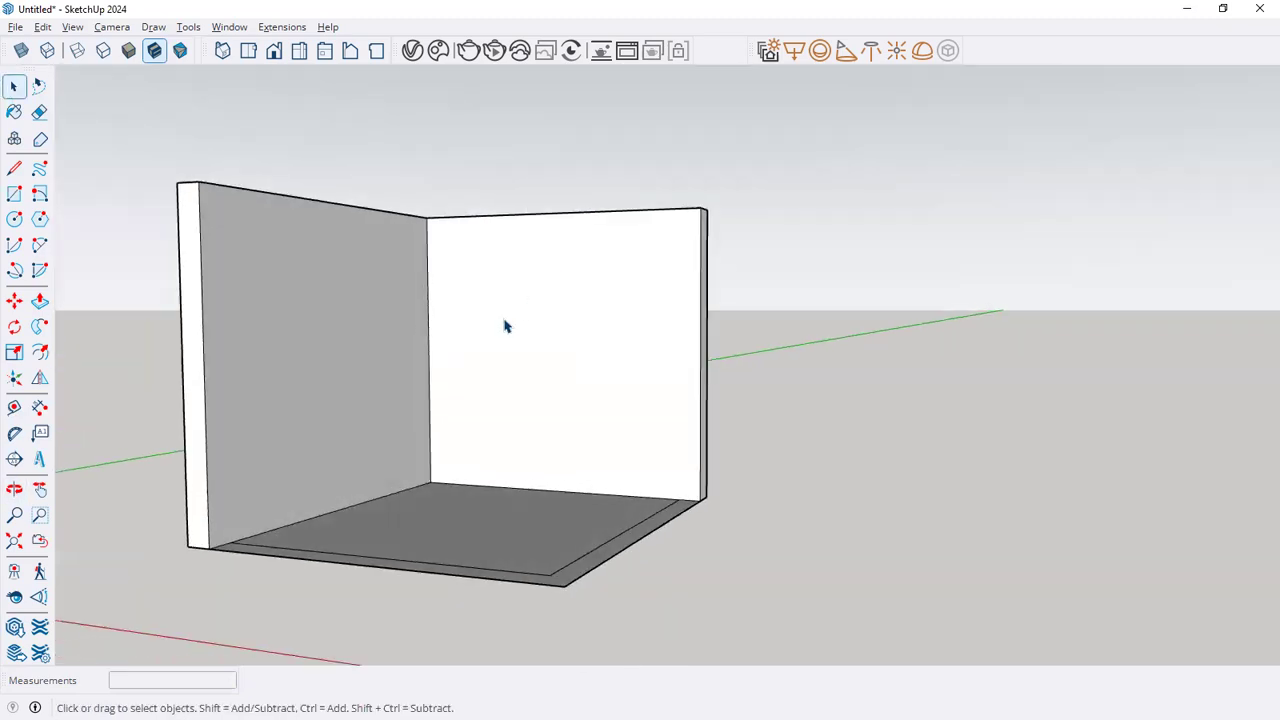
{"action": "middle_click_drag", "start_coordinate": [505, 326], "coordinate": [502, 368]}
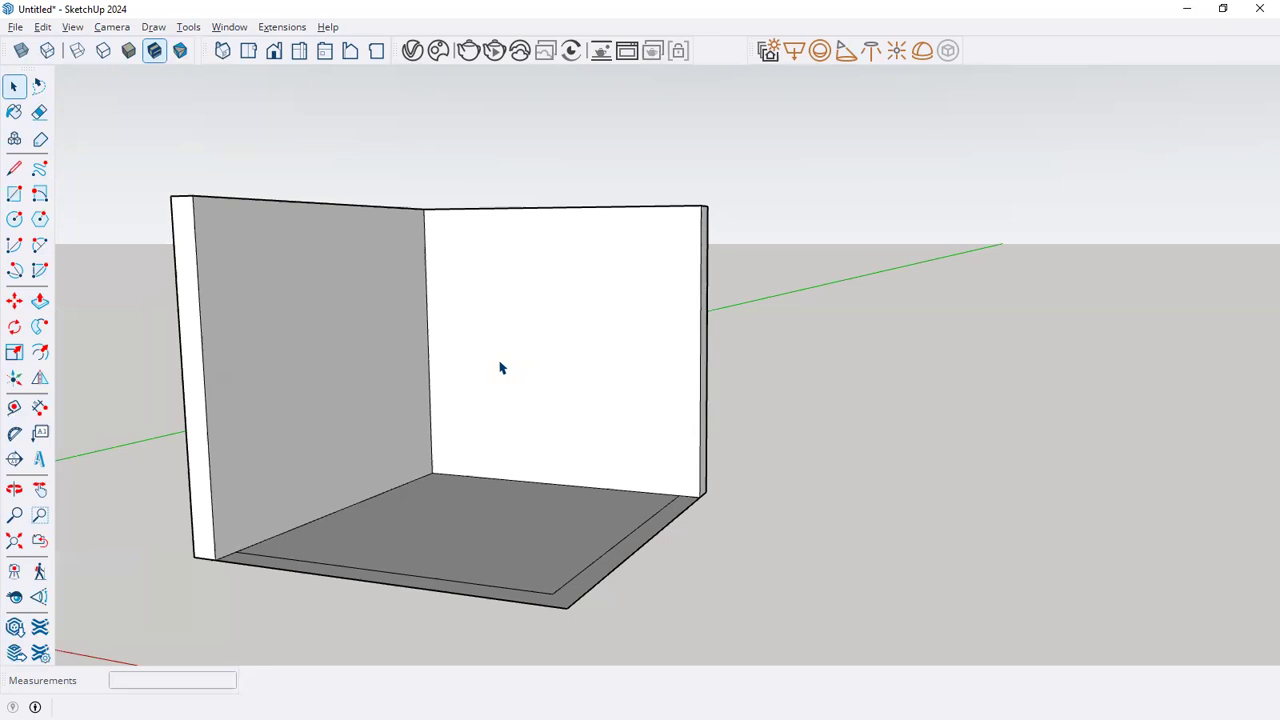
{"action": "triple_click", "coordinate": [501, 368]}
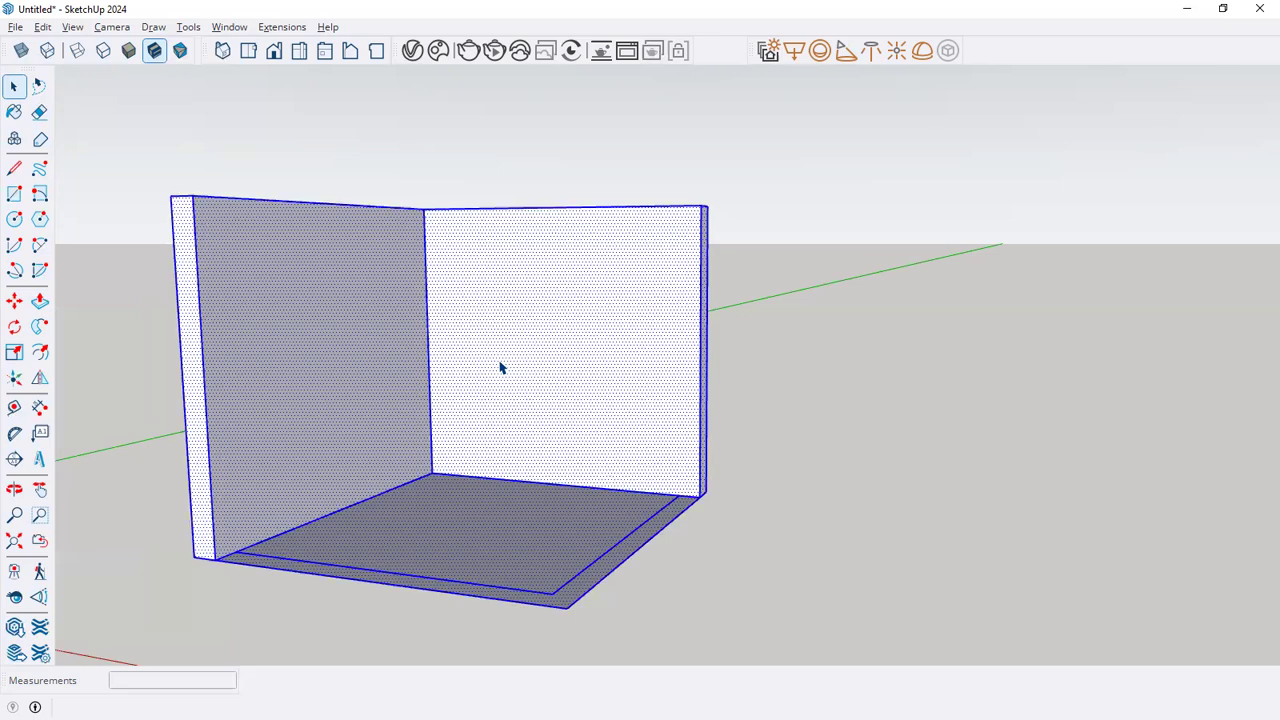
{"action": "right_click", "coordinate": [501, 368]}
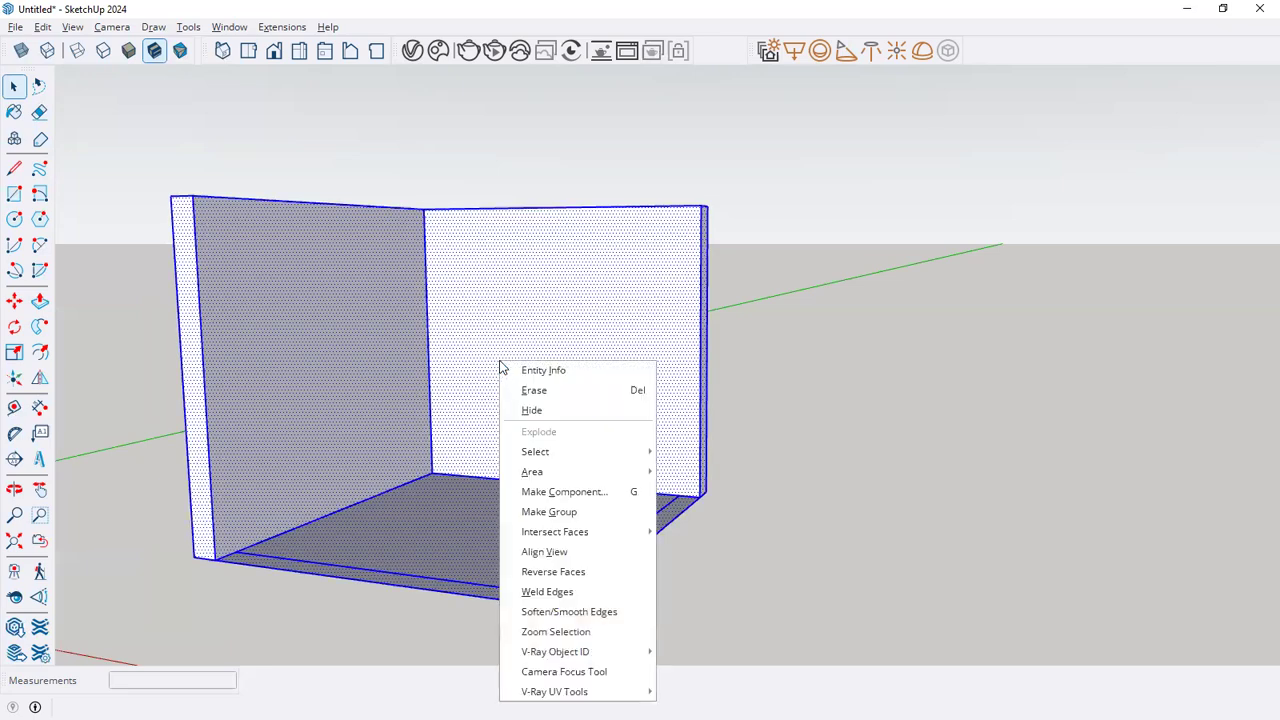
{"action": "left_click", "coordinate": [556, 497]}
{"action": "type", "text": "wall"}
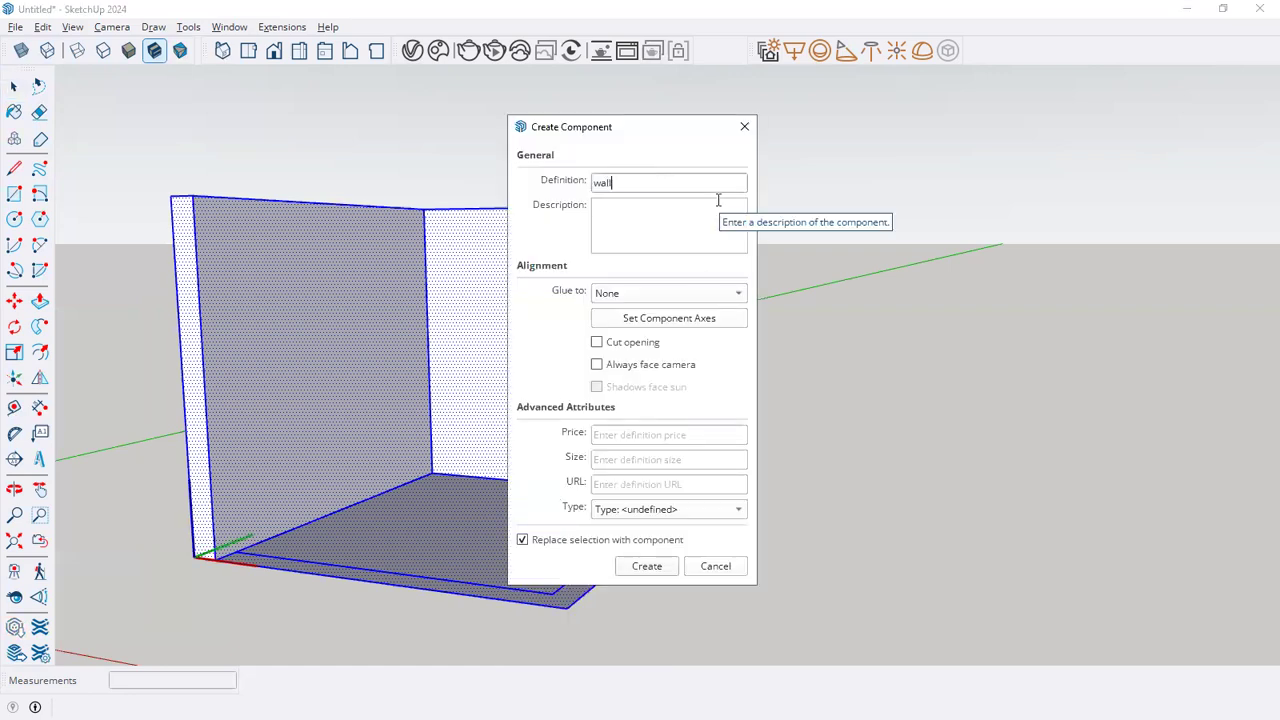
{"action": "left_click", "coordinate": [661, 572]}
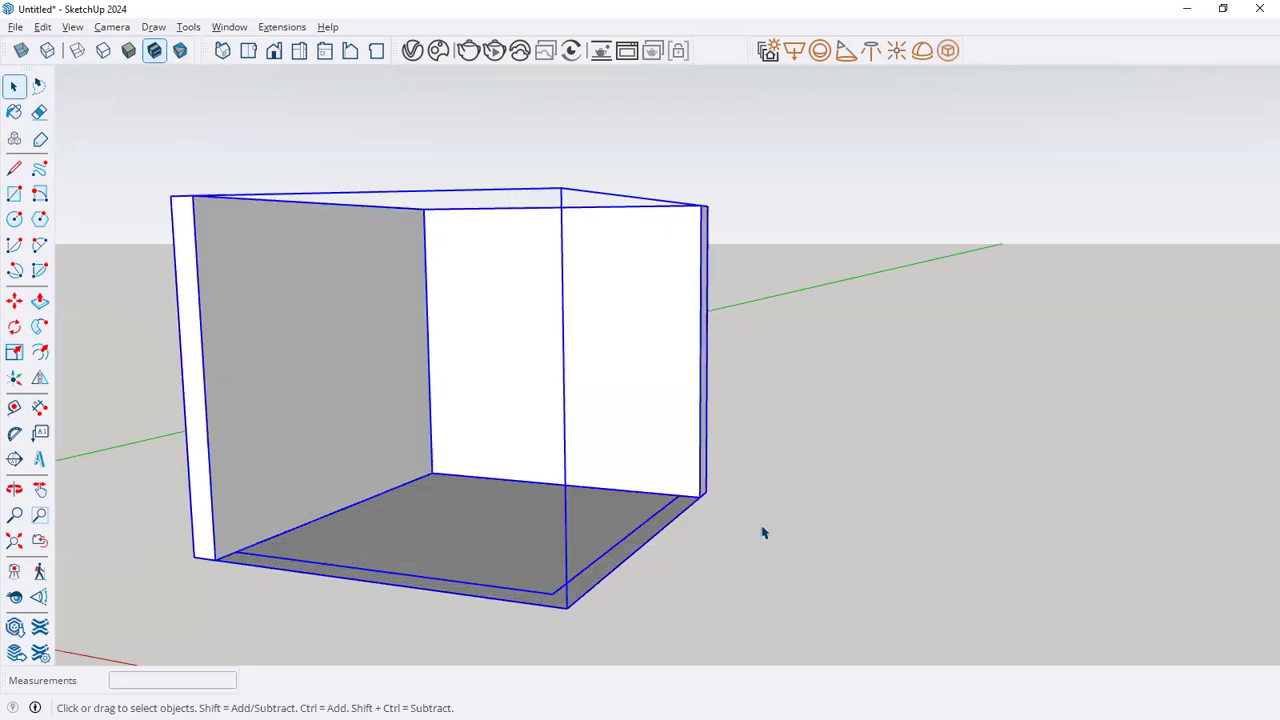
Select and deselect the wall component, open it for editing, and close it again
{"action": "left_click", "coordinate": [790, 468]}
{"action": "middle_click_drag", "start_coordinate": [790, 468], "coordinate": [775, 530]}
{"action": "left_click", "coordinate": [415, 345]}
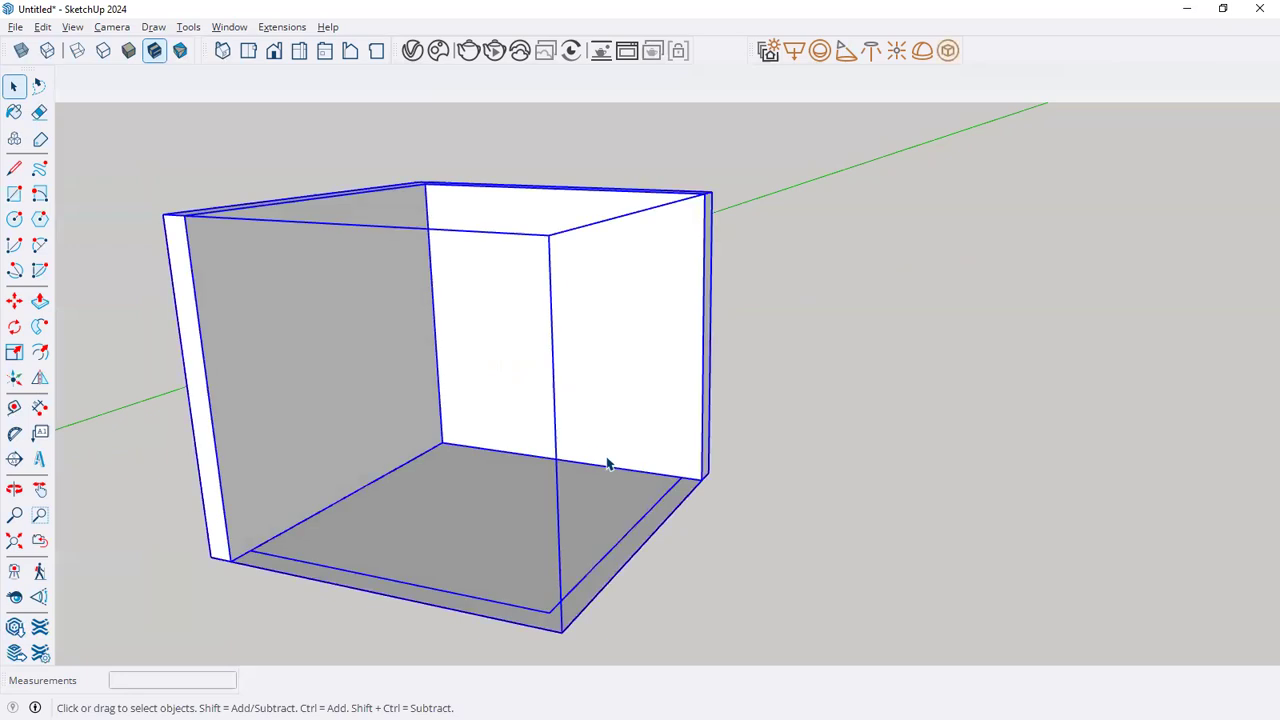
{"action": "left_click", "coordinate": [852, 490]}
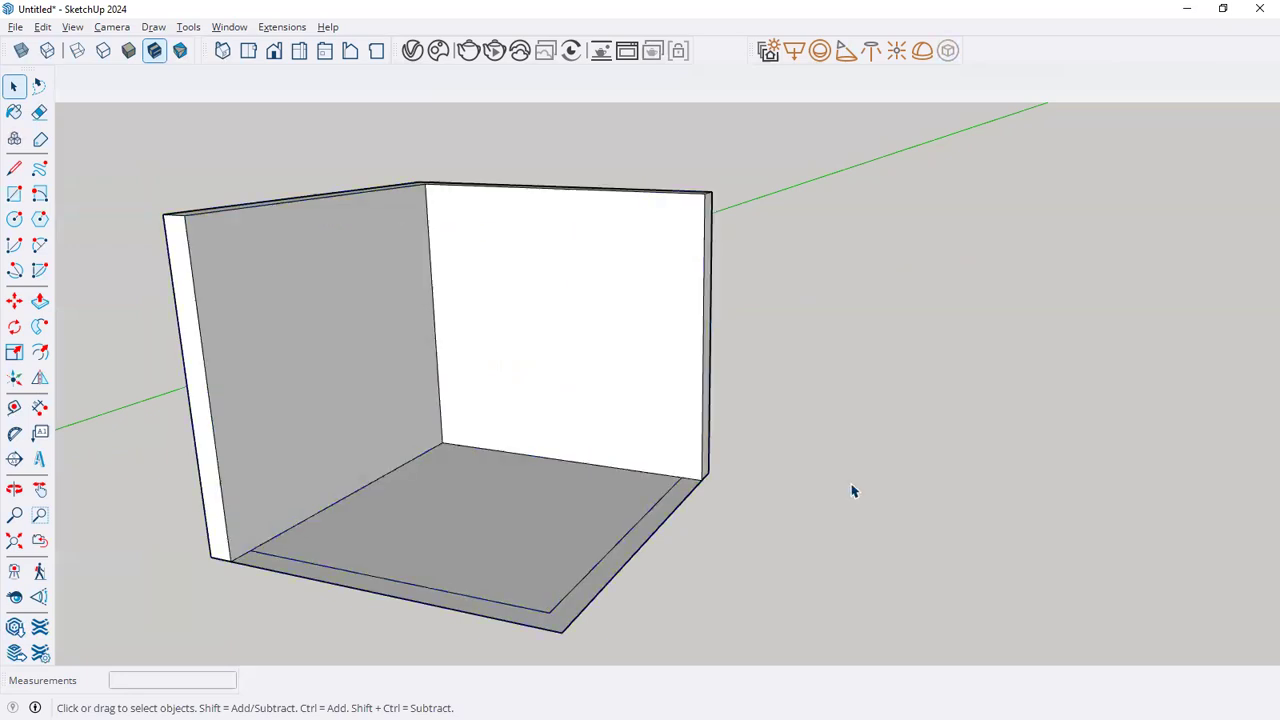
{"action": "double_click", "coordinate": [479, 562]}
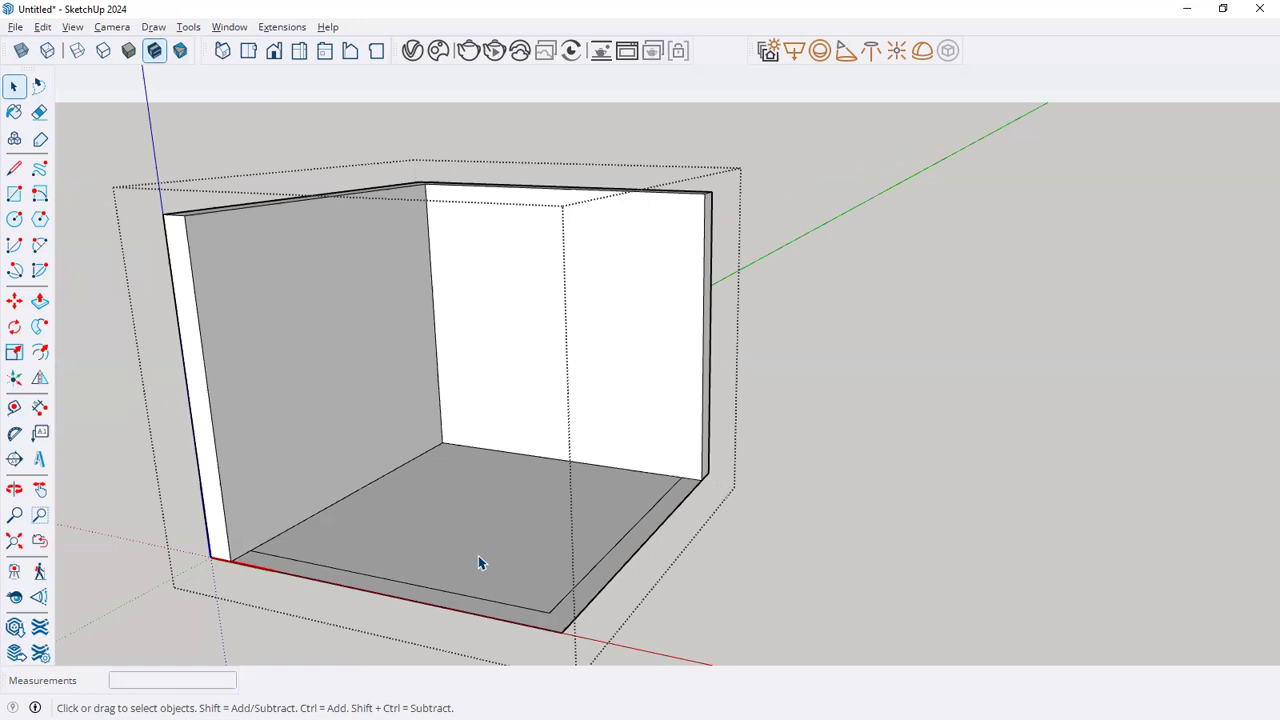
{"action": "left_click", "coordinate": [858, 507]}
Paint the whole closed wall component with Encaustic Tile Circular 01, and undo the paint
{"action": "left_click", "coordinate": [14, 112]}
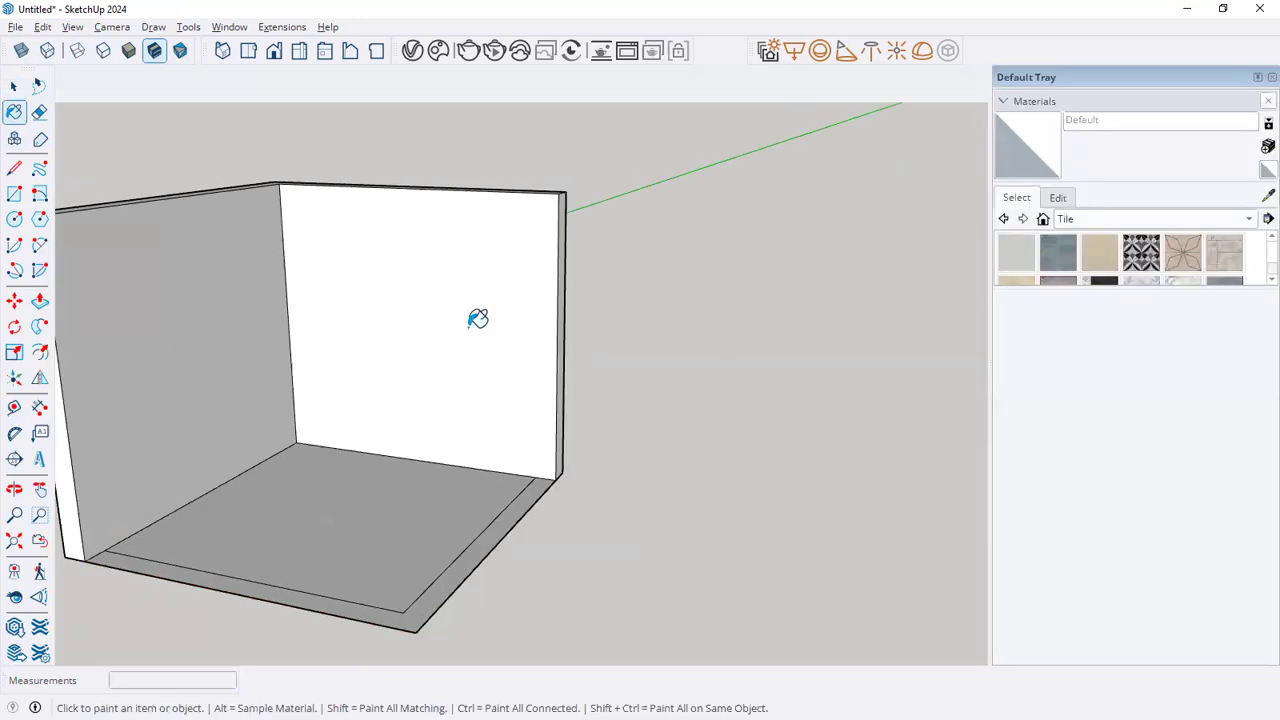
{"action": "left_click", "coordinate": [478, 318]}
{"action": "mouse_move", "coordinate": [600, 462]}
{"action": "middle_mouse_down"}
{"action": "mouse_move", "coordinate": [700, 470]}
{"action": "mouse_move", "coordinate": [655, 508]}
{"action": "mouse_move", "coordinate": [620, 472]}
{"action": "middle_mouse_up"}
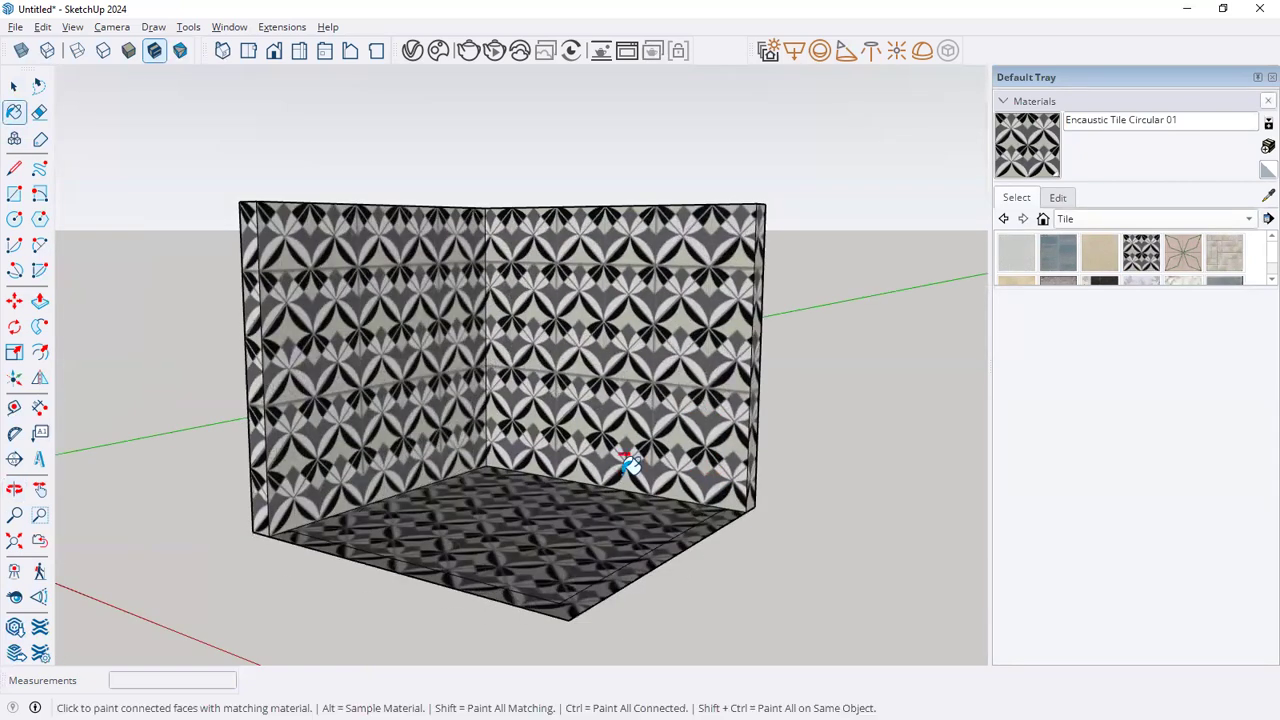
{"action": "key", "text": "ctrl+z"}
{"action": "key", "text": "space"}
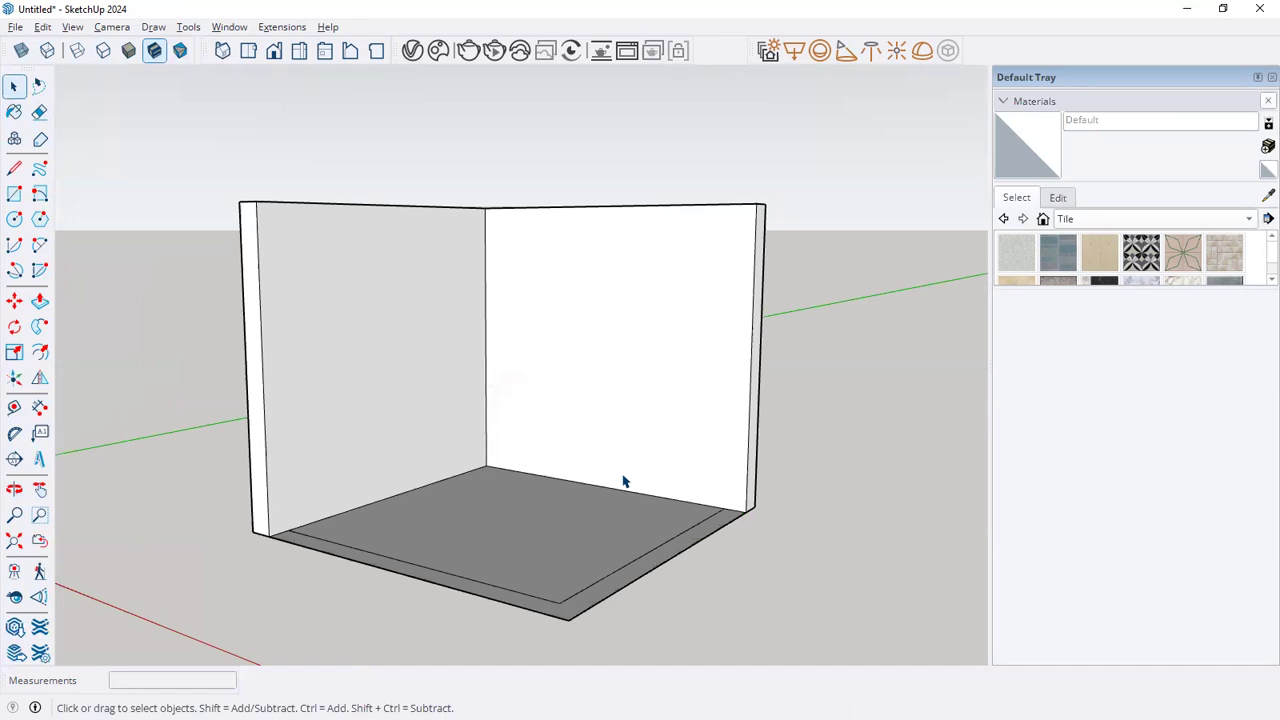
Open the wall component for editing and paint its inner floor face with the Tile Limestone Multi material
{"action": "double_click", "coordinate": [623, 481]}
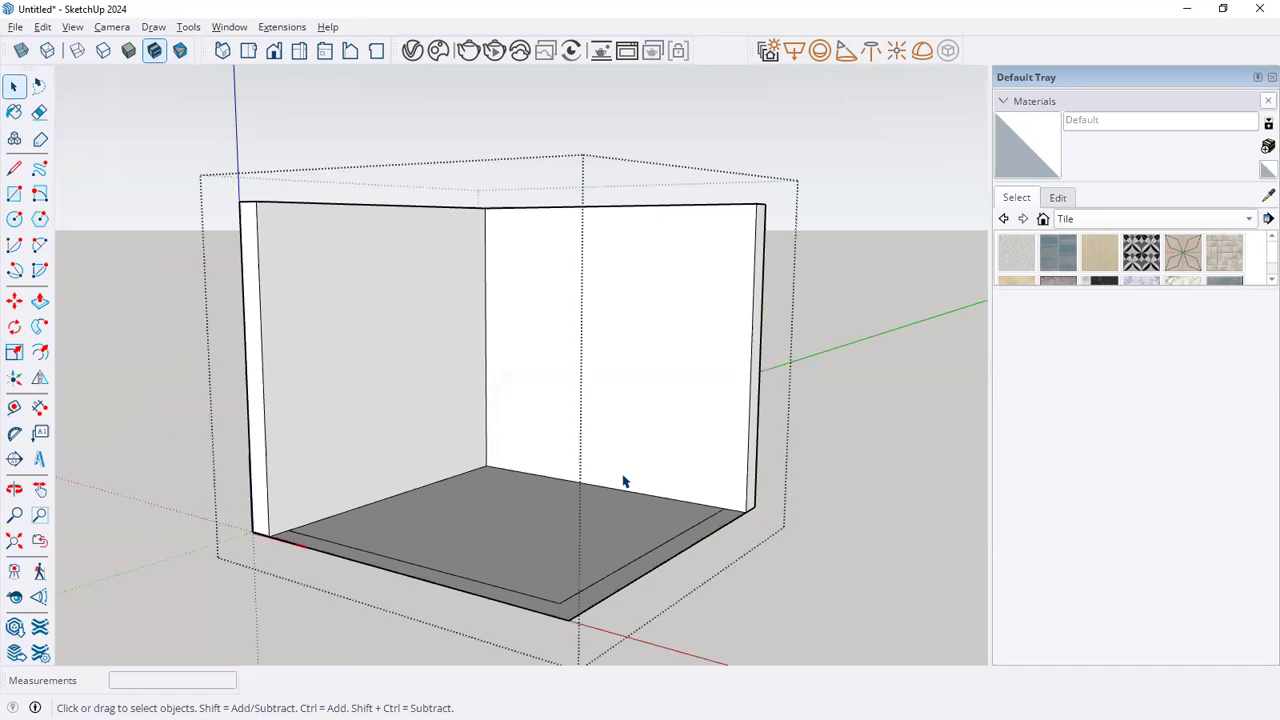
{"action": "left_click", "coordinate": [14, 111]}
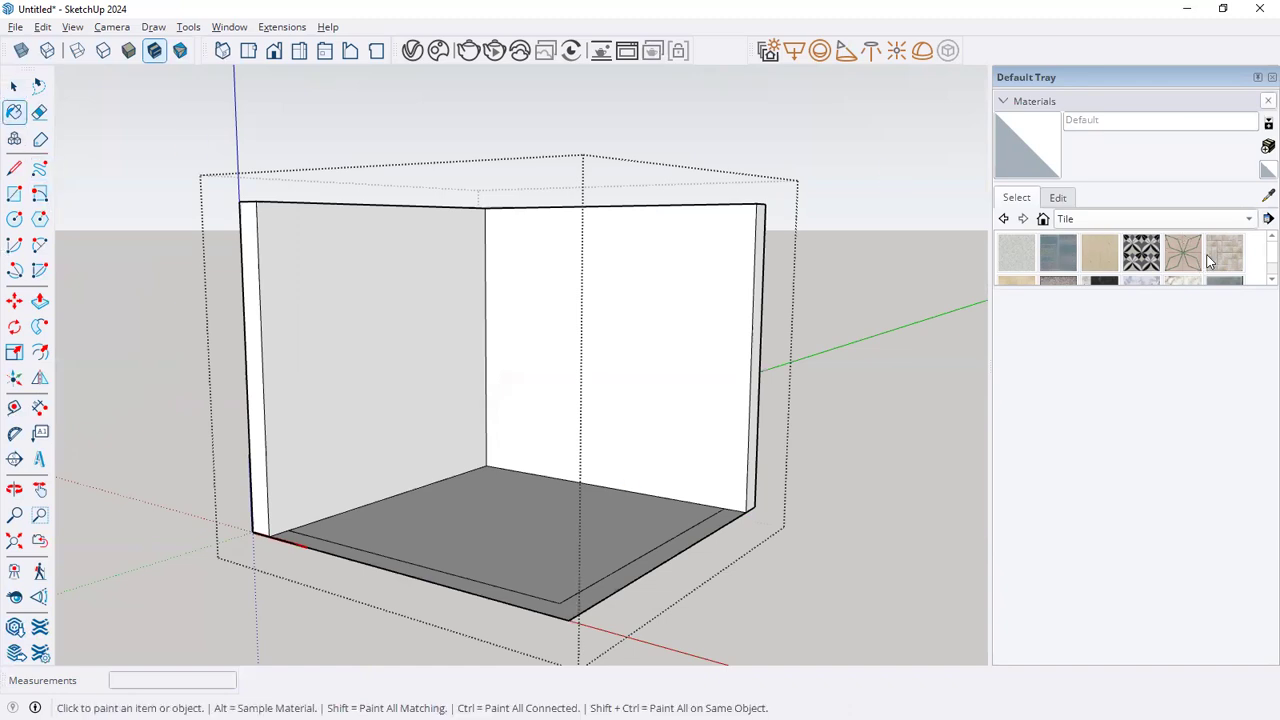
{"action": "scroll", "coordinate": [1171, 259], "scroll_direction": "down", "scroll_amount": 1}
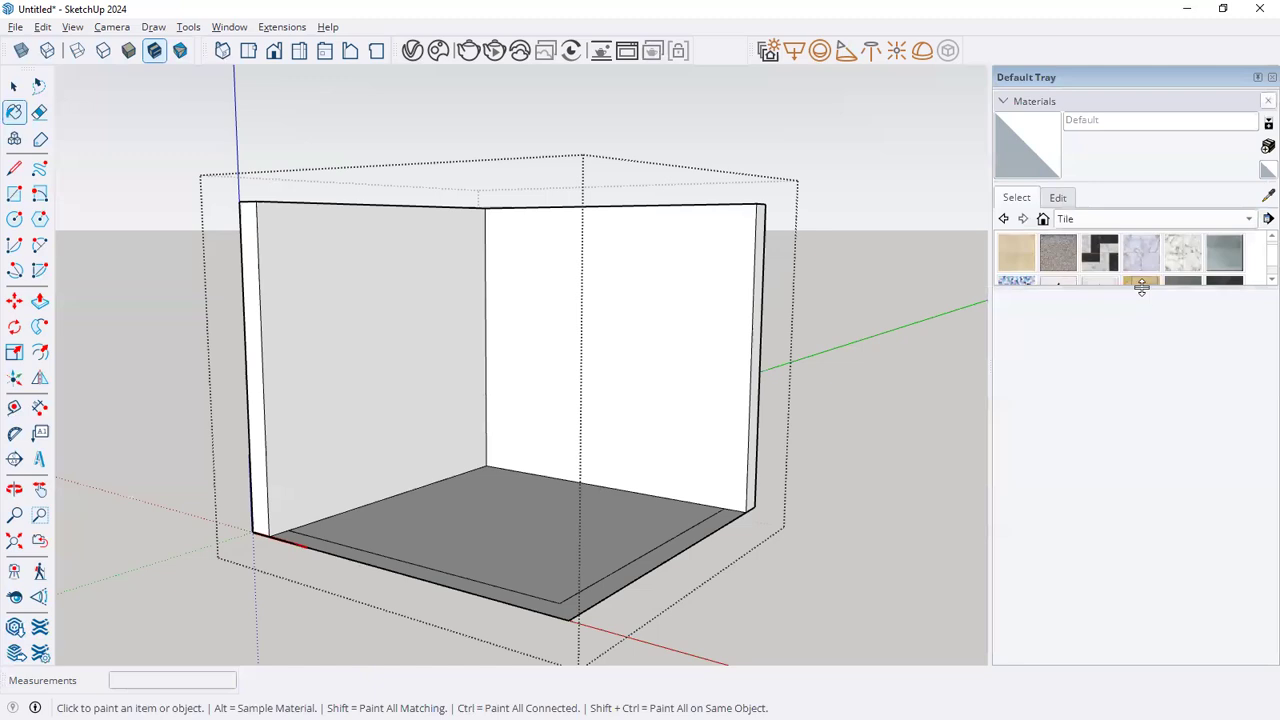
{"action": "left_click_drag", "start_coordinate": [1145, 510], "coordinate": [1146, 506]}
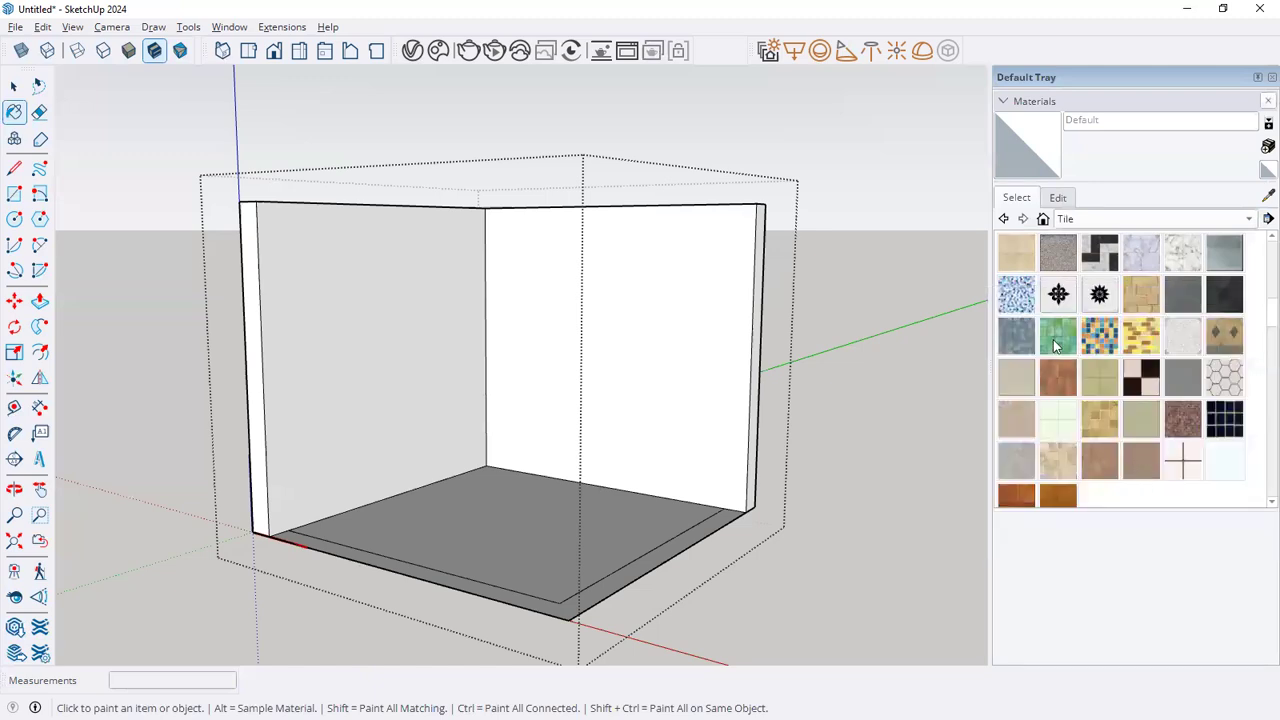
{"action": "left_click", "coordinate": [1099, 418]}
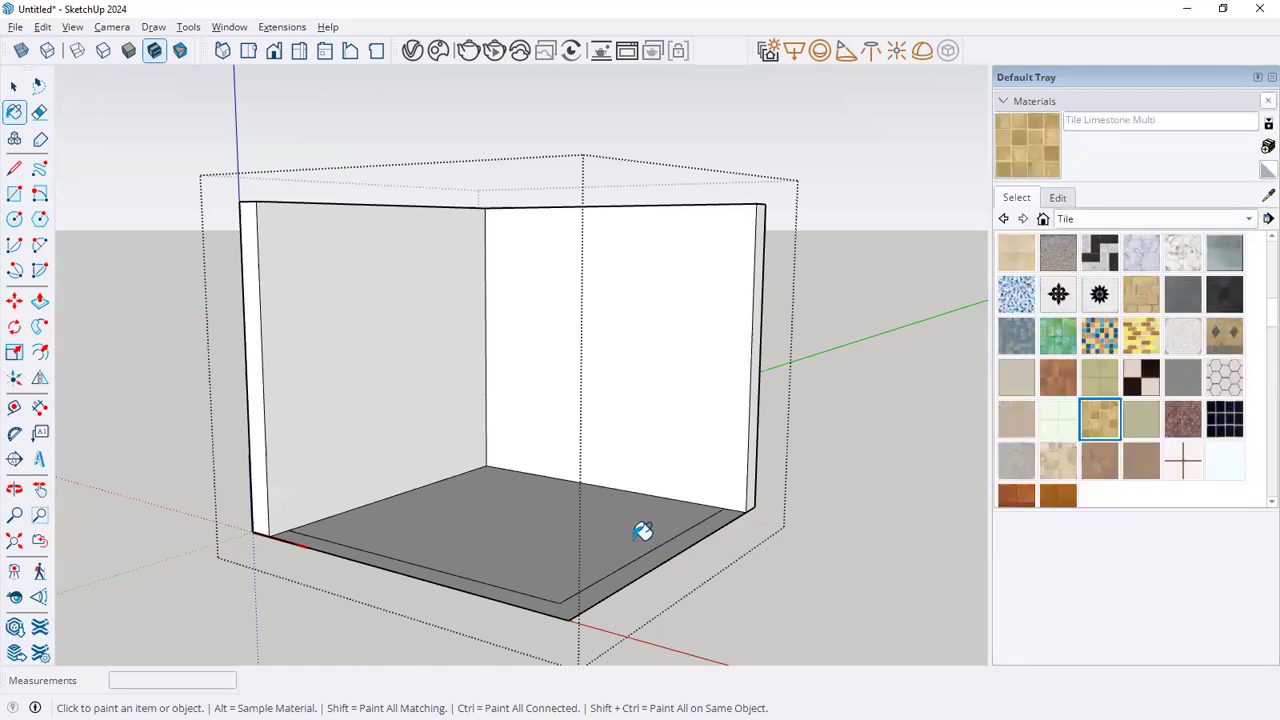
{"action": "left_click", "coordinate": [664, 536]}
{"action": "middle_click_drag", "start_coordinate": [672, 630], "coordinate": [671, 645]}
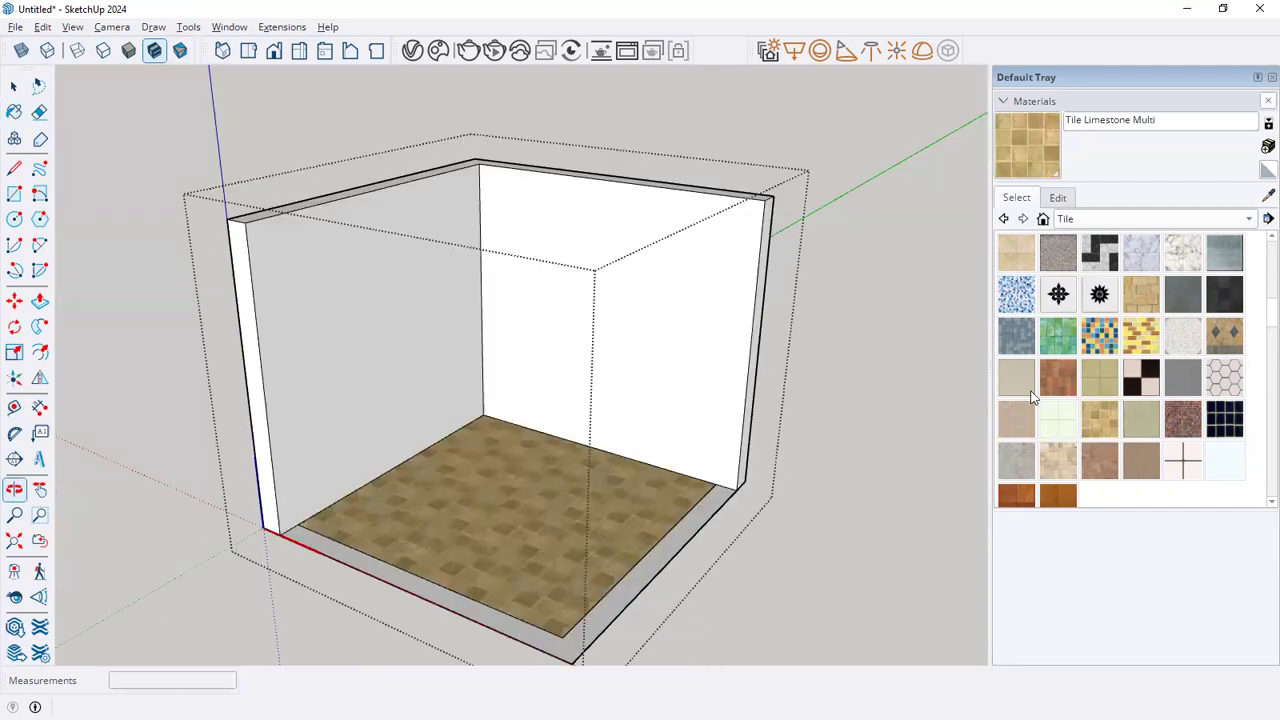
Paint the inner faces of both walls with Color E02 from the Colors collection
{"action": "left_click", "coordinate": [1120, 220]}
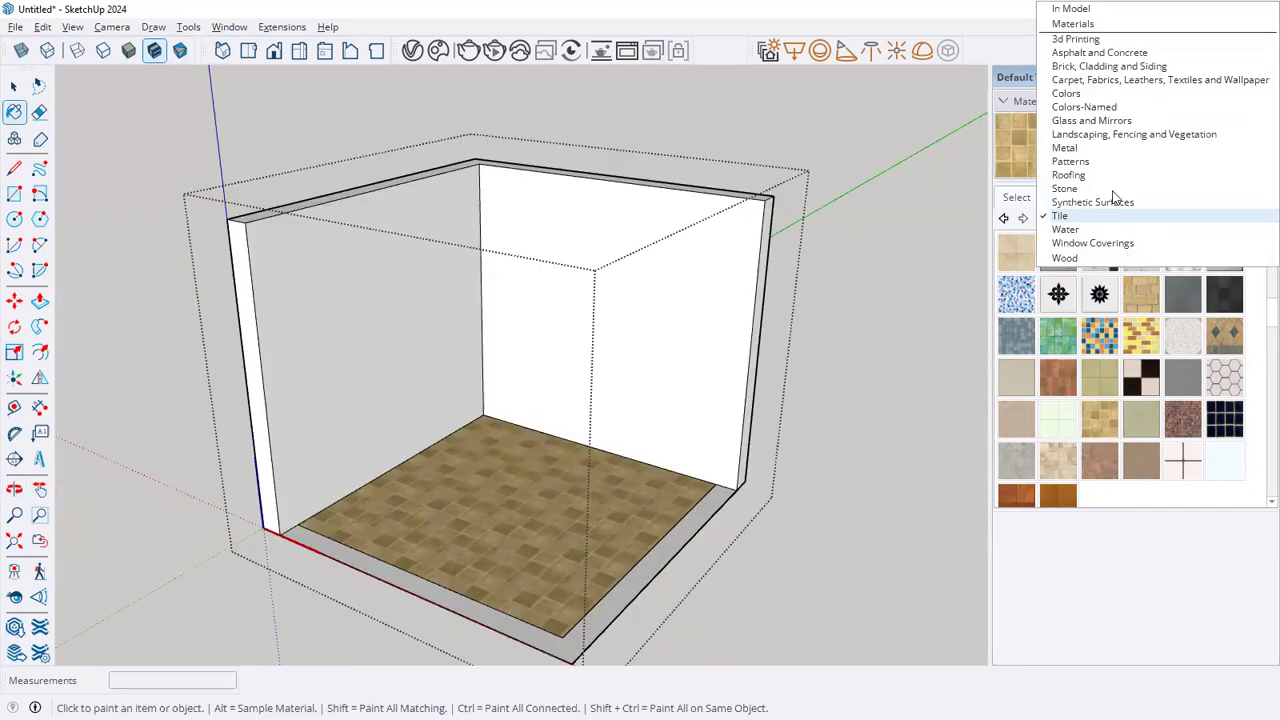
{"action": "left_click", "coordinate": [1073, 92]}
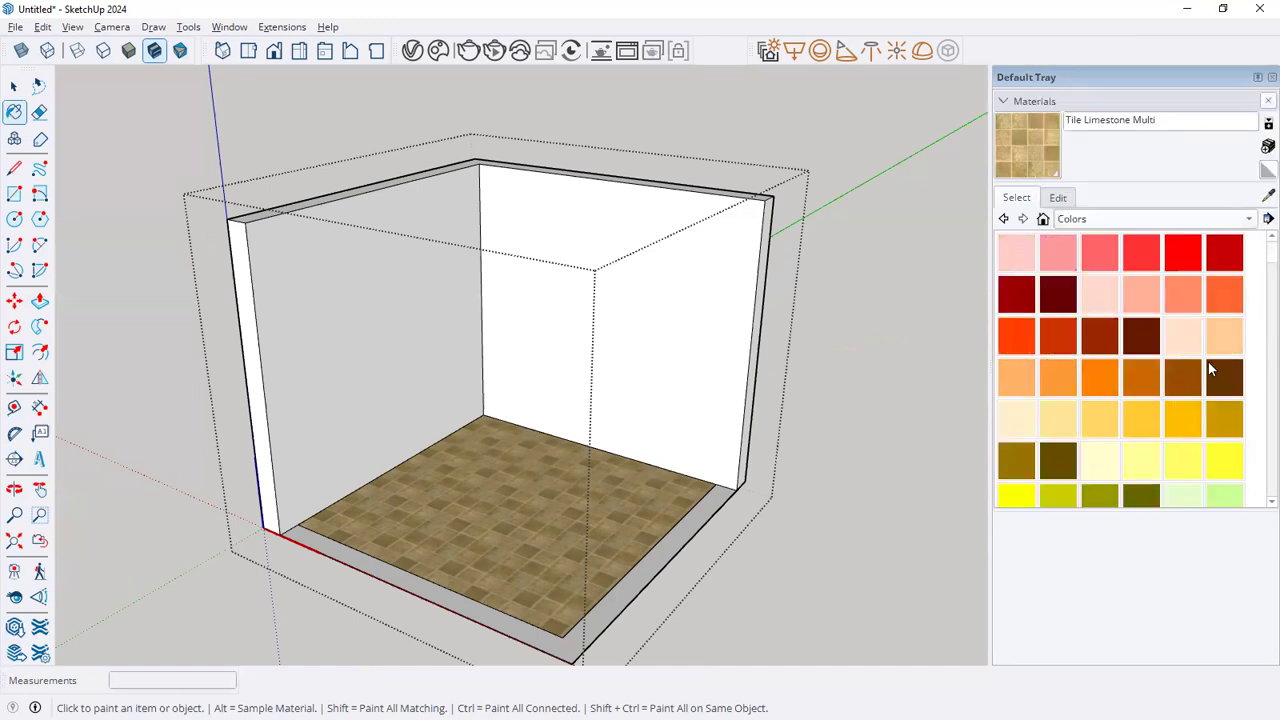
{"action": "left_click", "coordinate": [1141, 460]}
{"action": "left_click", "coordinate": [655, 340]}
{"action": "left_click", "coordinate": [375, 357]}
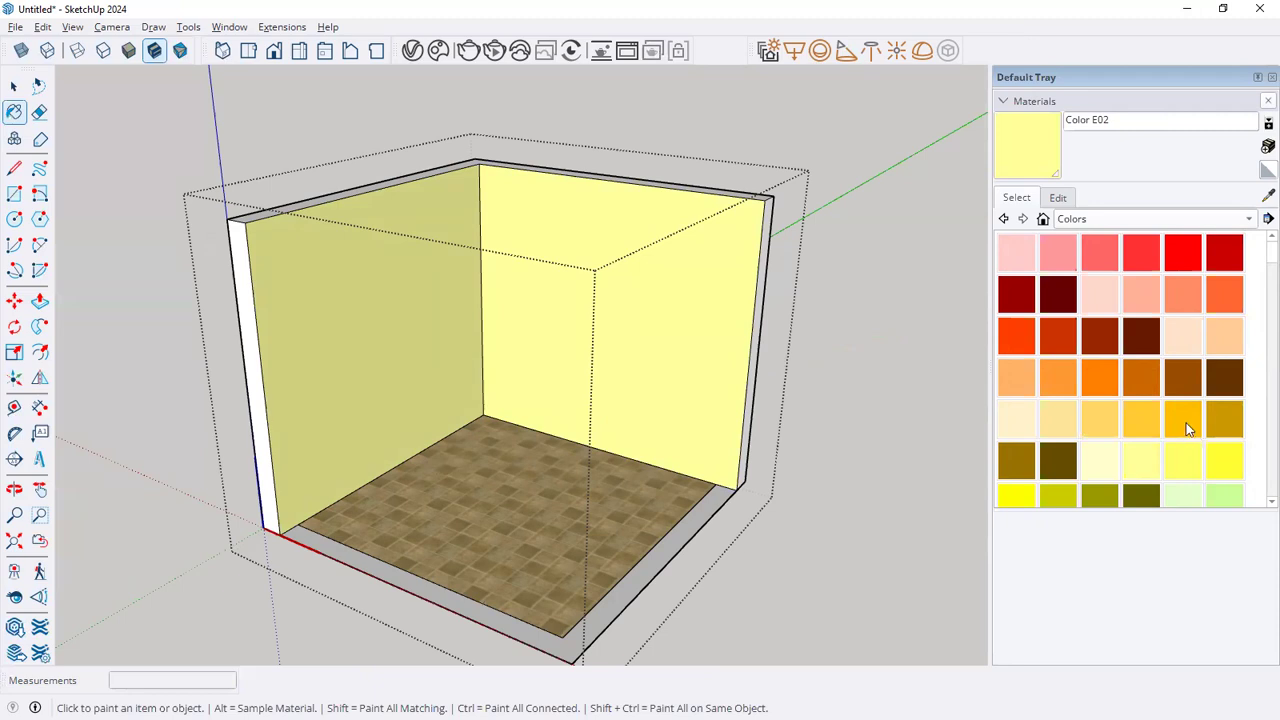
Repaint the inner faces of both walls with Color E01 and close the wall component
{"action": "left_click", "coordinate": [1100, 460]}
{"action": "left_click", "coordinate": [748, 354]}
{"action": "left_click", "coordinate": [443, 357]}
{"action": "key", "text": "space"}
{"action": "left_click", "coordinate": [838, 404]}
Inside the wall component, delete the edges separating the painted floor from its border strips along both open sides, and close the component
{"action": "middle_click_drag", "start_coordinate": [760, 513], "coordinate": [729, 423]}
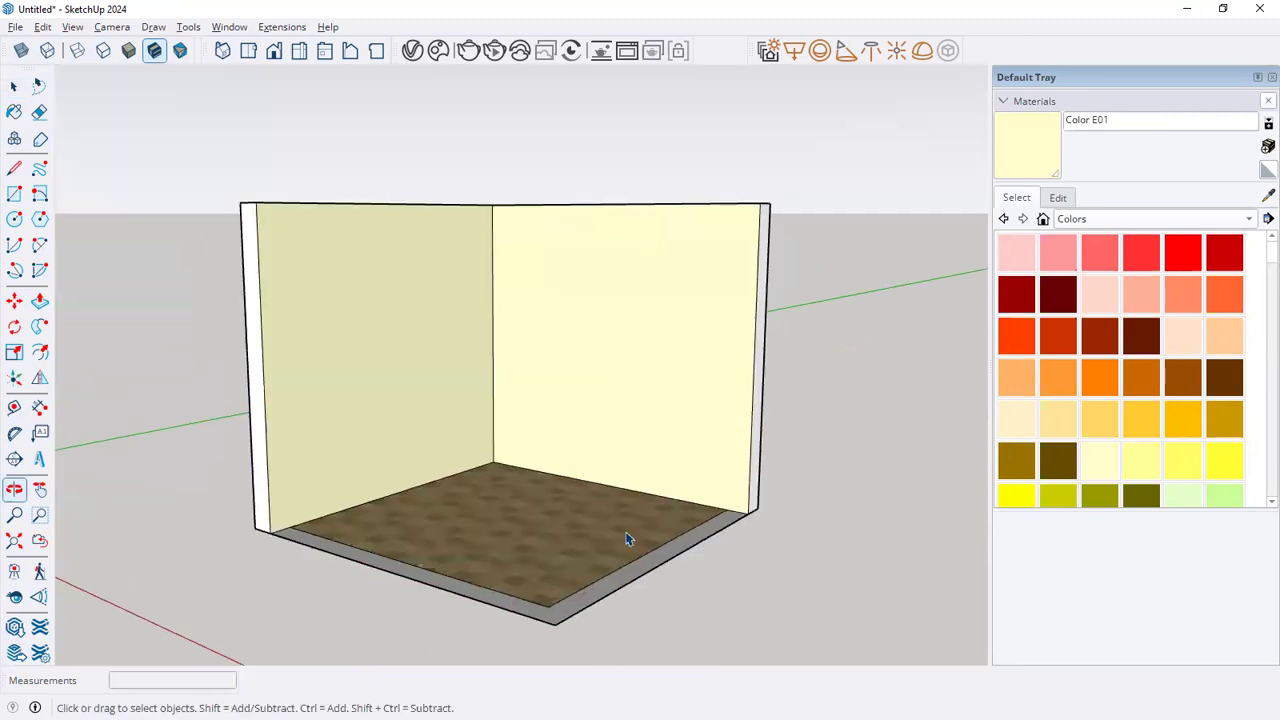
{"action": "scroll", "coordinate": [634, 575], "scroll_direction": "up", "scroll_amount": 4}
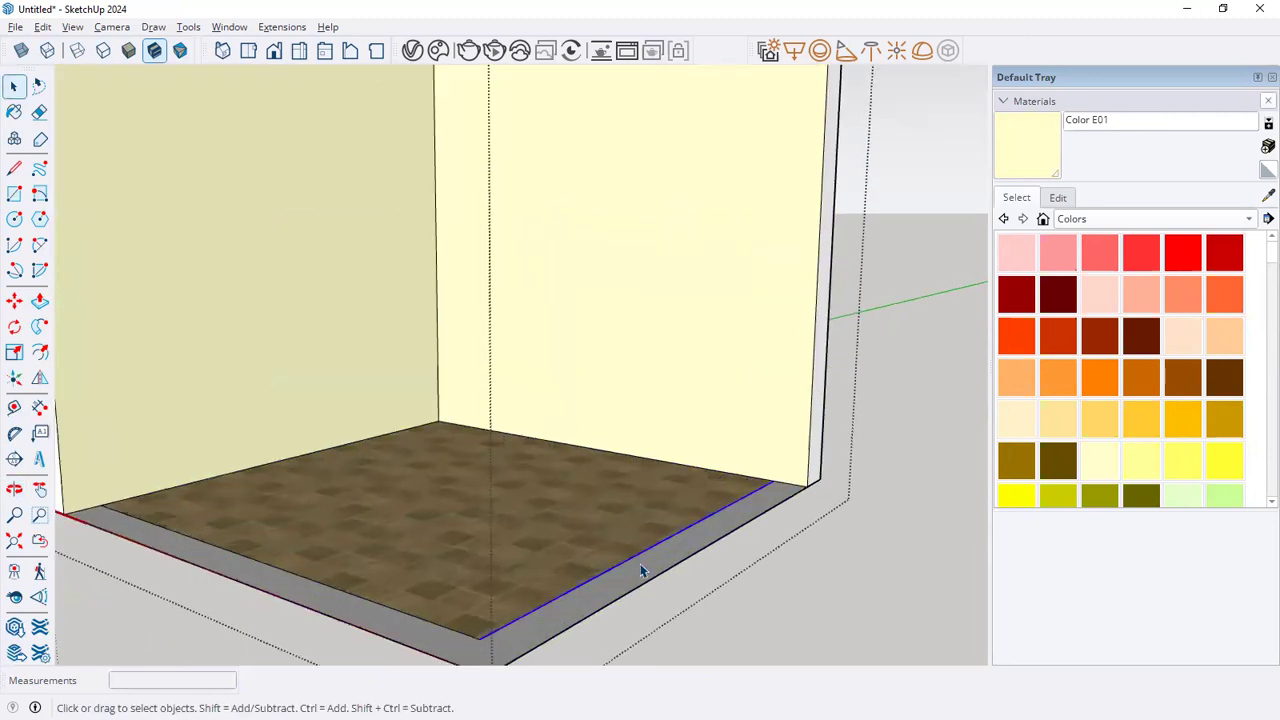
{"action": "key", "text": "Delete"}
{"action": "scroll", "coordinate": [455, 627], "scroll_direction": "down", "scroll_amount": 4}
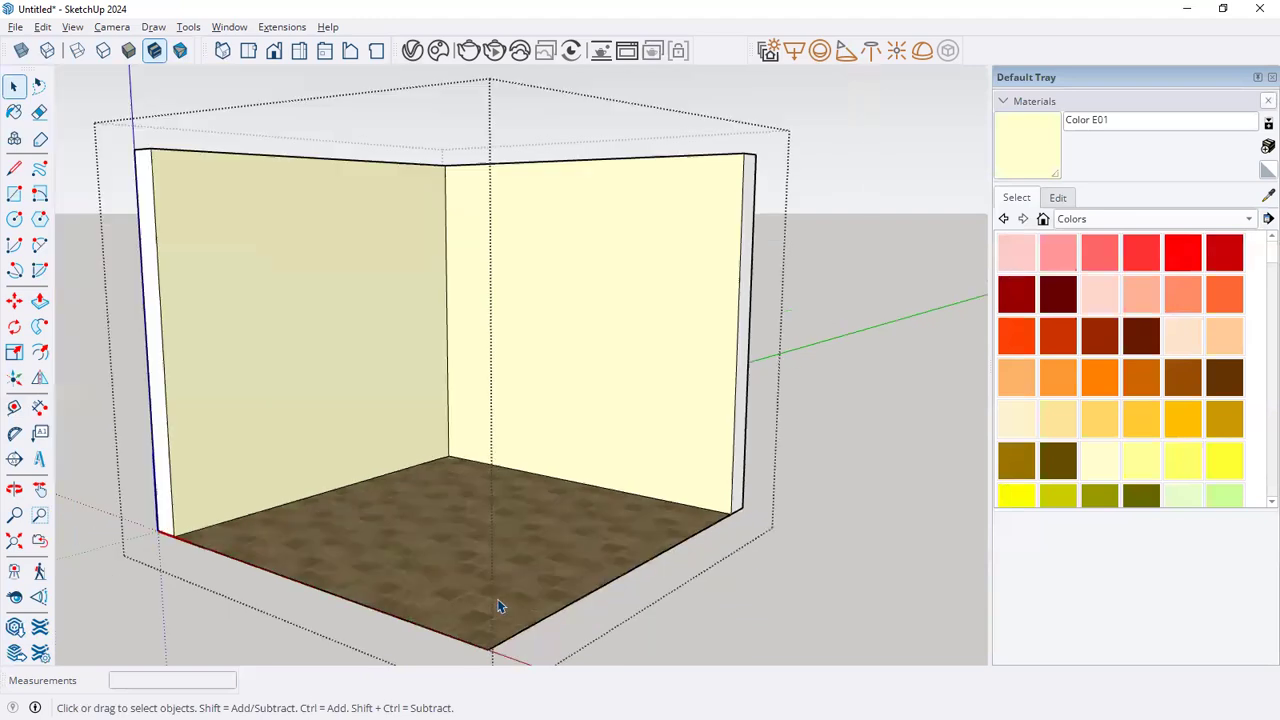
{"action": "scroll", "coordinate": [523, 563], "scroll_direction": "down", "scroll_amount": 2}
{"action": "scroll", "coordinate": [754, 517], "scroll_direction": "up", "scroll_amount": 1}
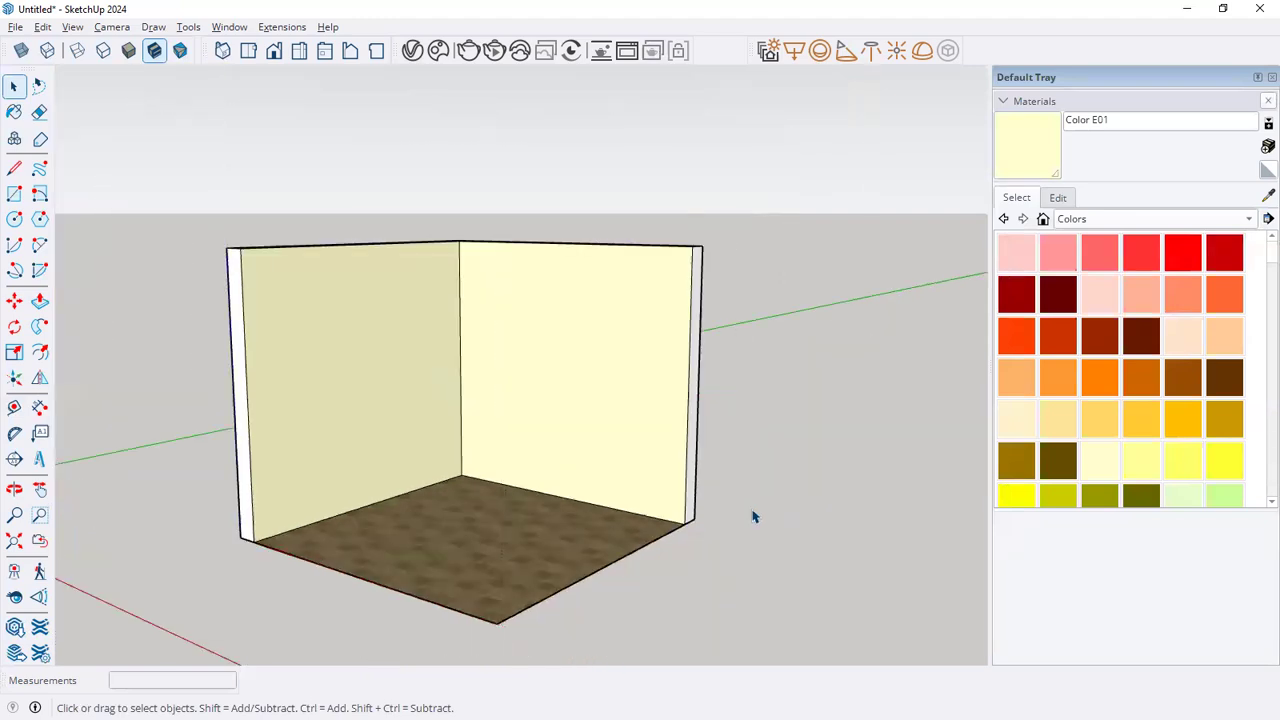
{"action": "middle_click_drag", "start_coordinate": [518, 399], "coordinate": [570, 447], "text": "shift"}
{"action": "left_click", "coordinate": [570, 447]}
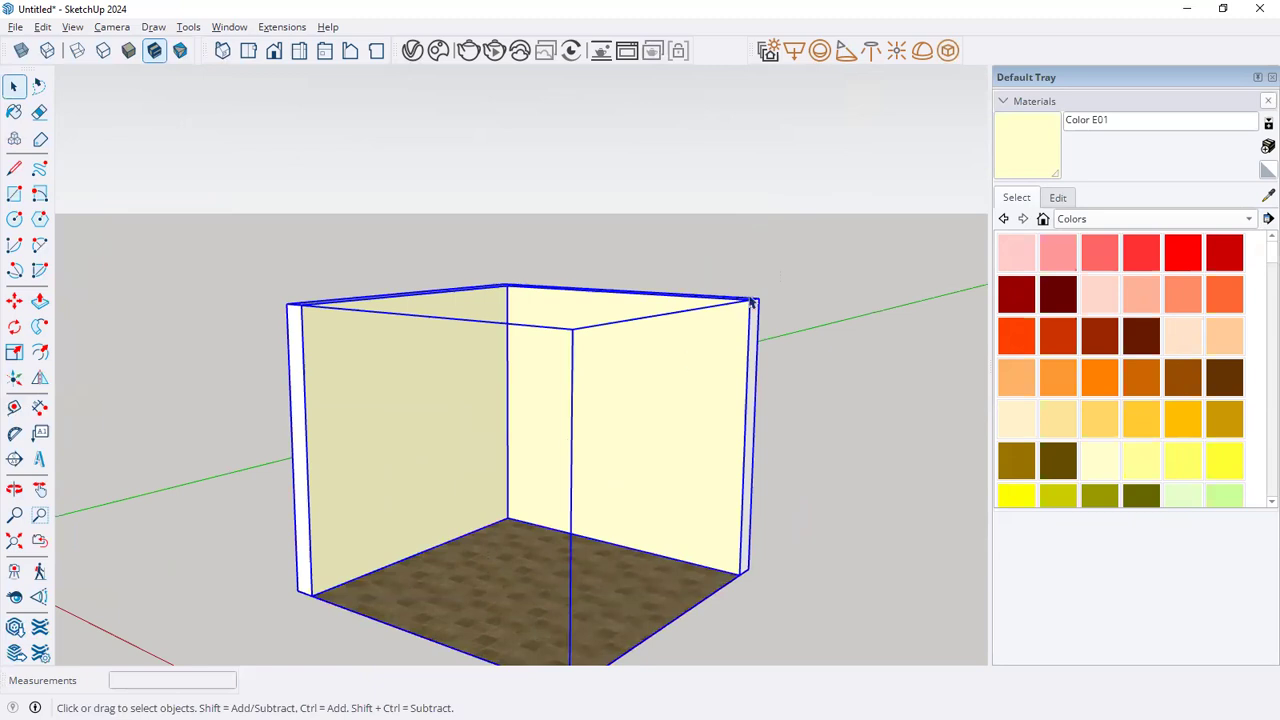
{"action": "left_click", "coordinate": [781, 271]}
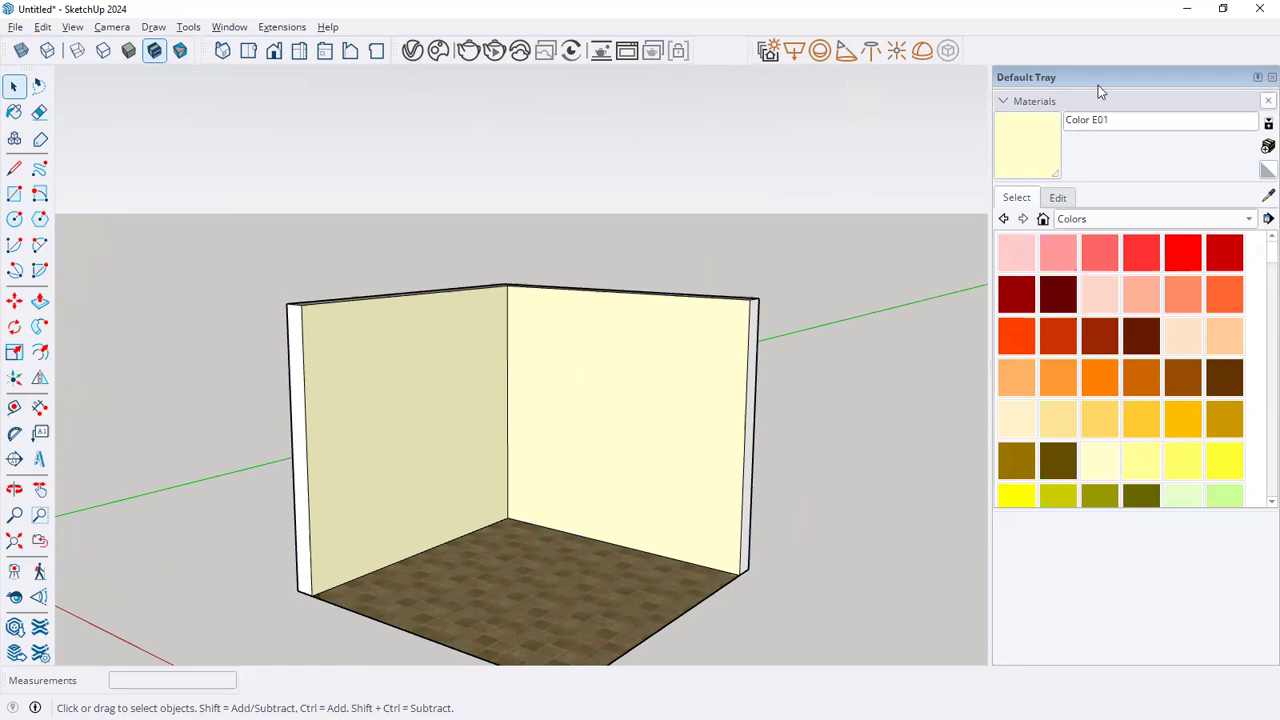
Collapse the Materials section of the Default Tray
{"action": "left_click", "coordinate": [1005, 101]}
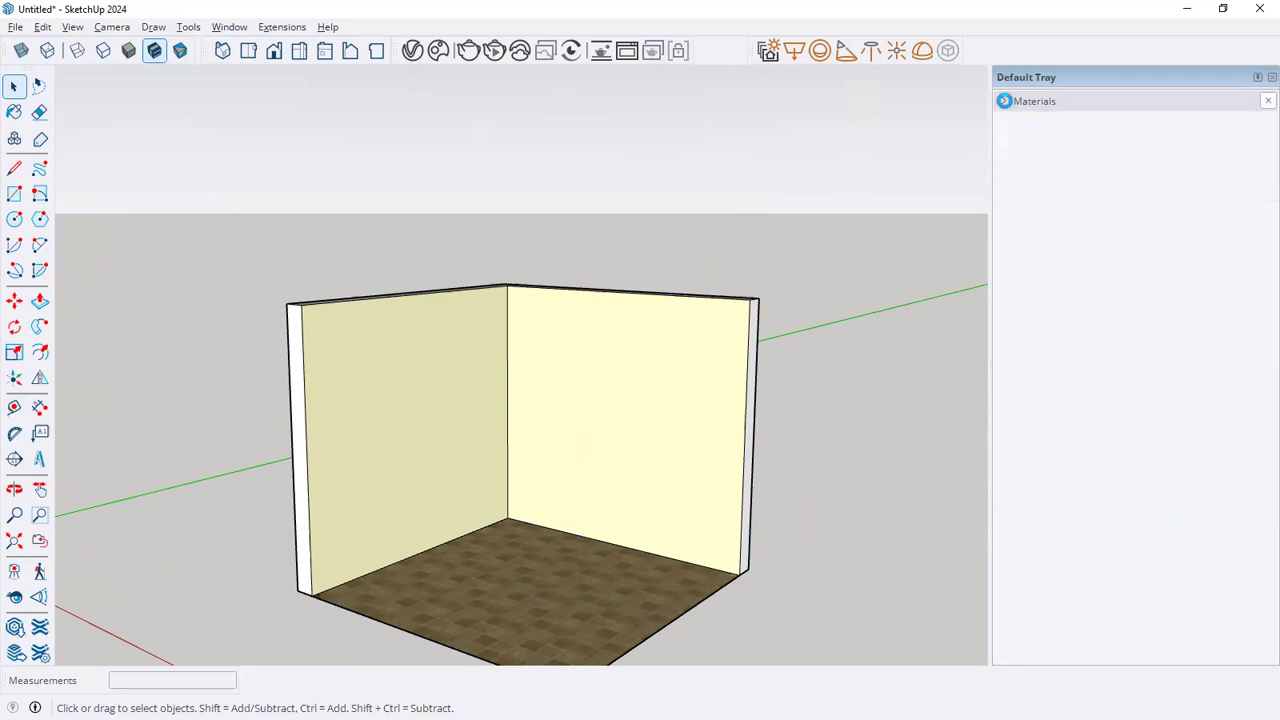
{"action": "left_click", "coordinate": [1006, 102]}
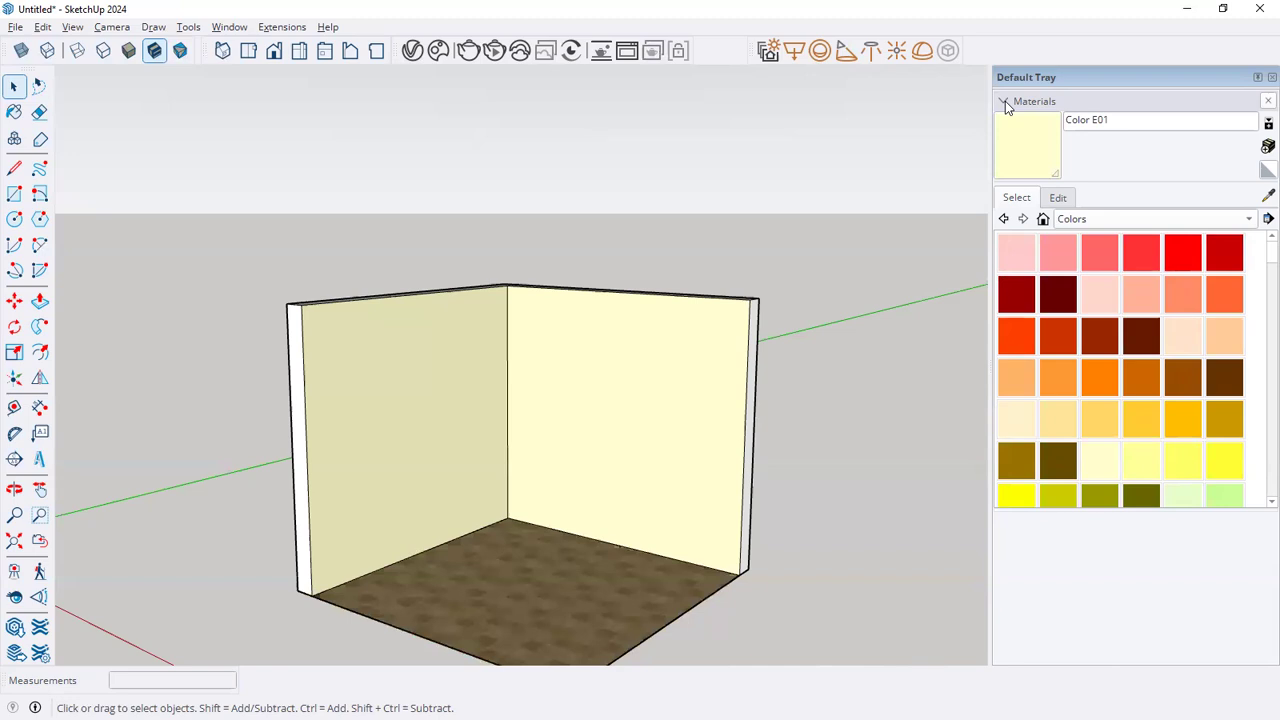
{"action": "left_click", "coordinate": [1005, 101]}
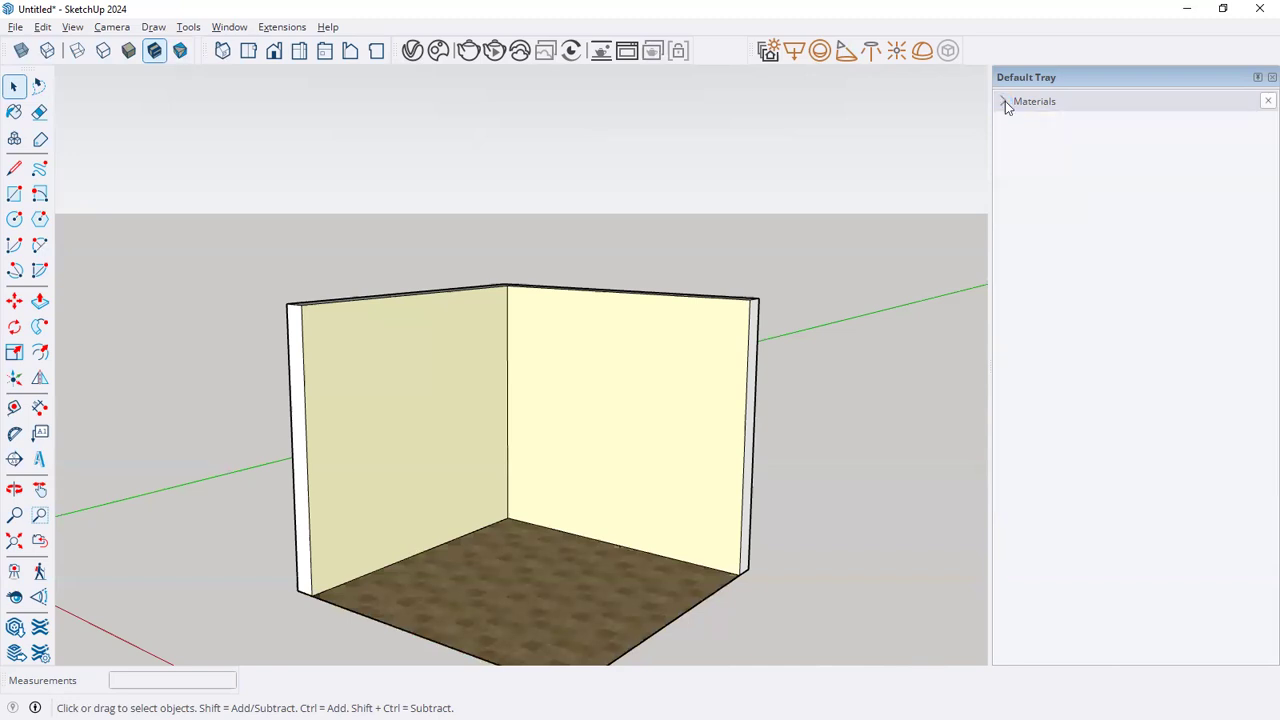
{"action": "left_click", "coordinate": [1005, 101]}
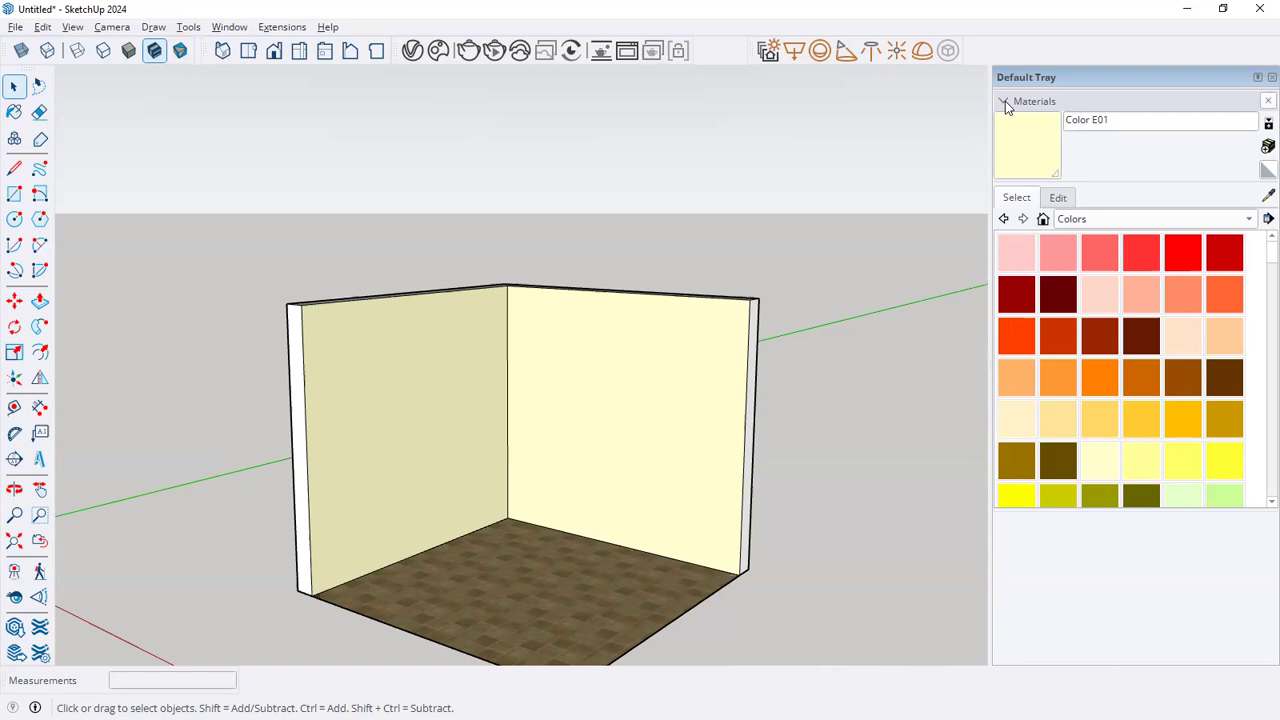
{"action": "left_click", "coordinate": [1003, 102]}
{"action": "left_click", "coordinate": [1002, 101]}
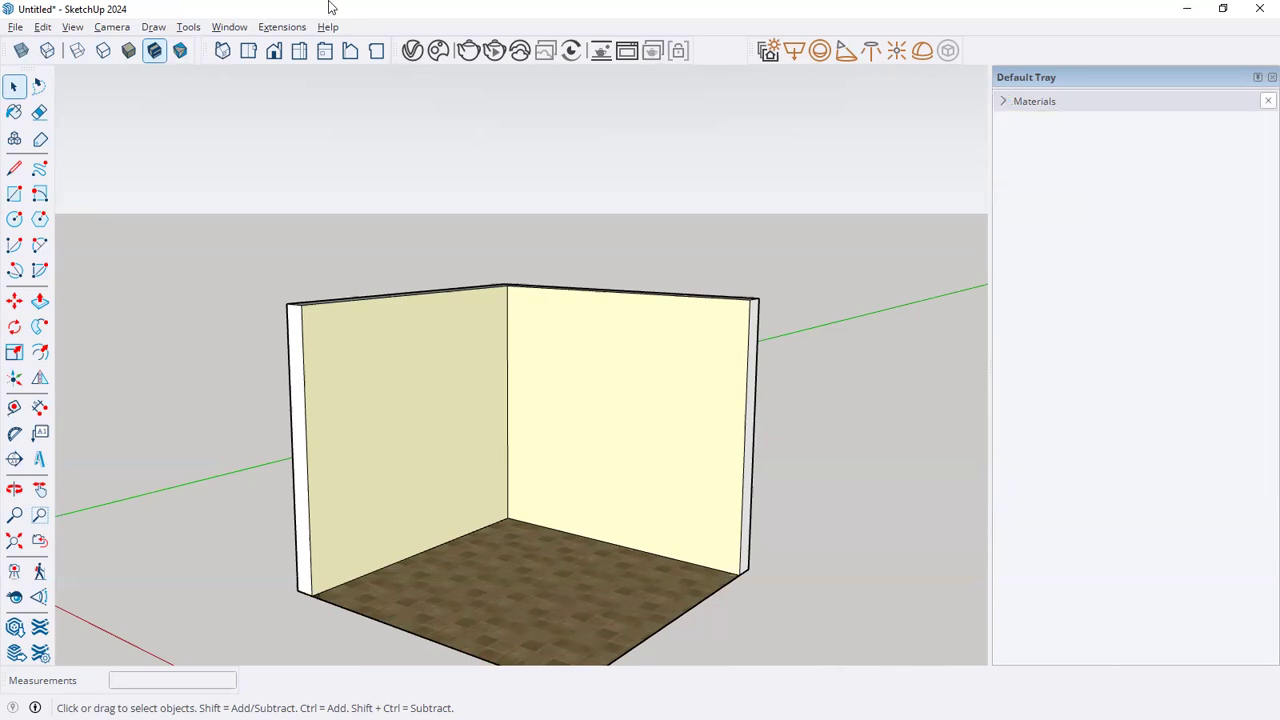
Add Entity Info and Tags to the Default Tray and leave both expanded
{"action": "left_click", "coordinate": [230, 27]}
{"action": "mouse_move", "coordinate": [240, 47]}
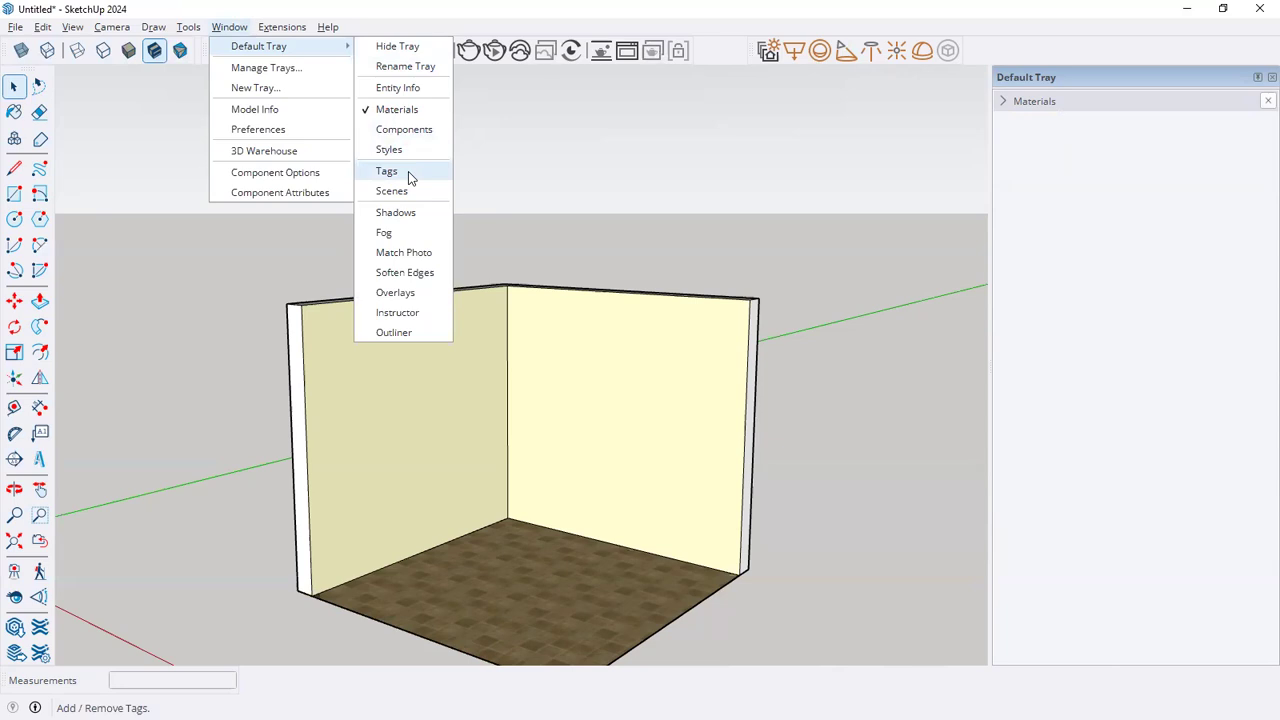
{"action": "left_click", "coordinate": [403, 89]}
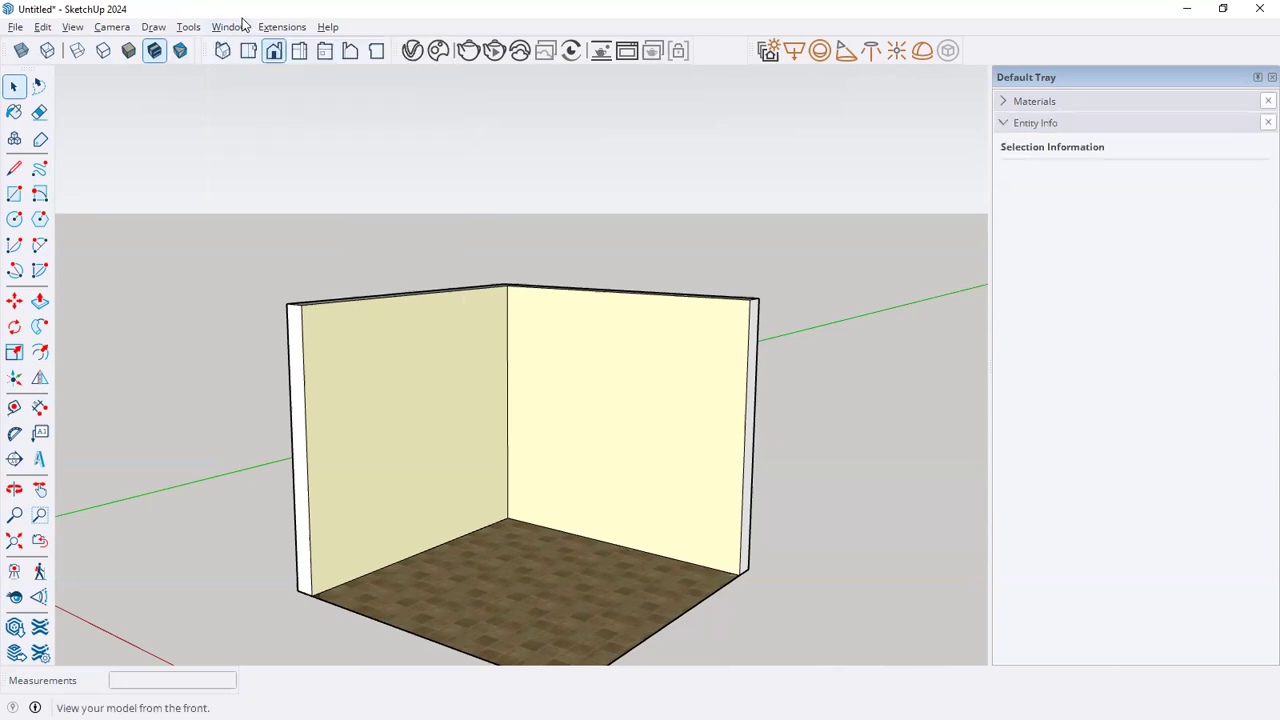
{"action": "left_click", "coordinate": [238, 28]}
{"action": "mouse_move", "coordinate": [251, 46]}
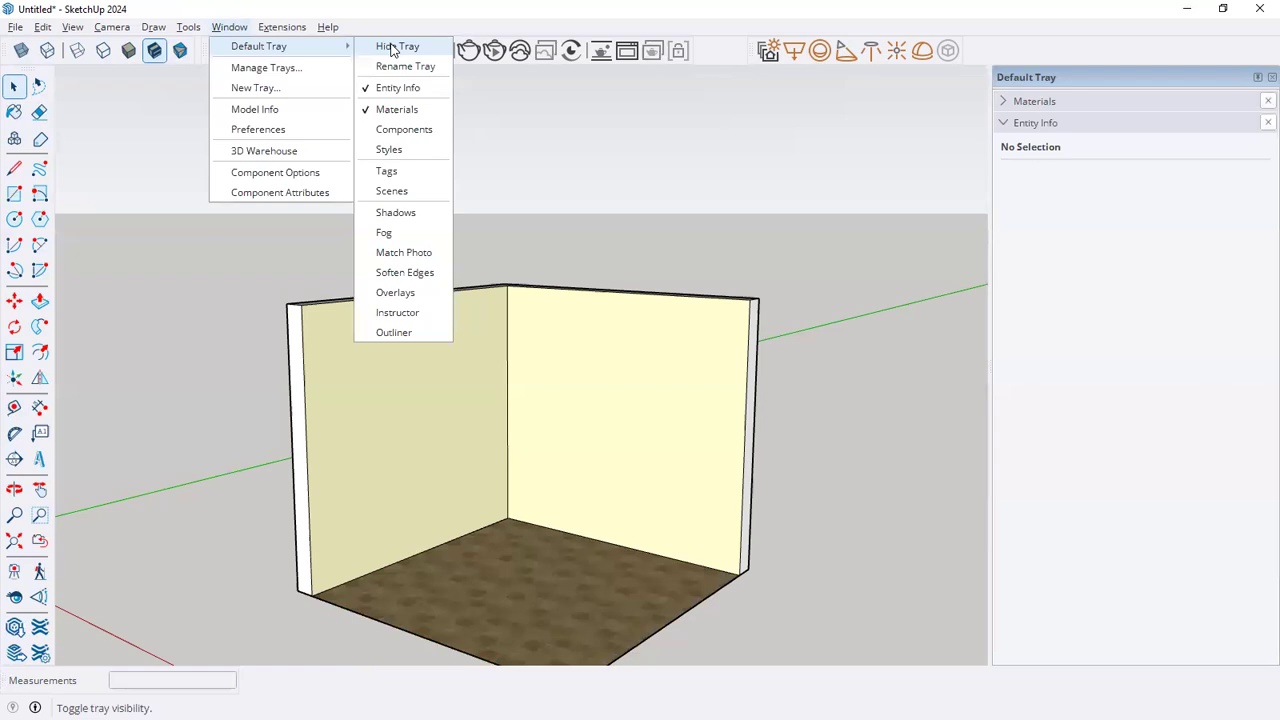
{"action": "left_click", "coordinate": [406, 178]}
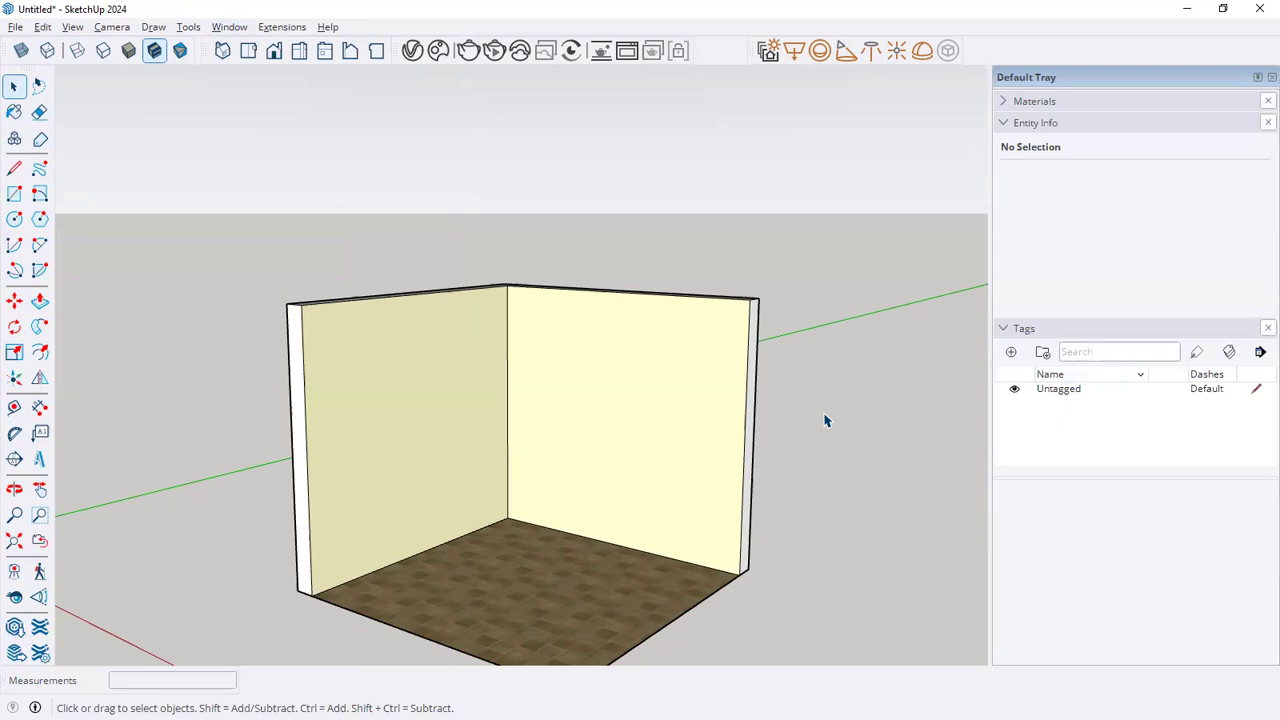
{"action": "middle_click_drag", "start_coordinate": [826, 394], "coordinate": [829, 397]}
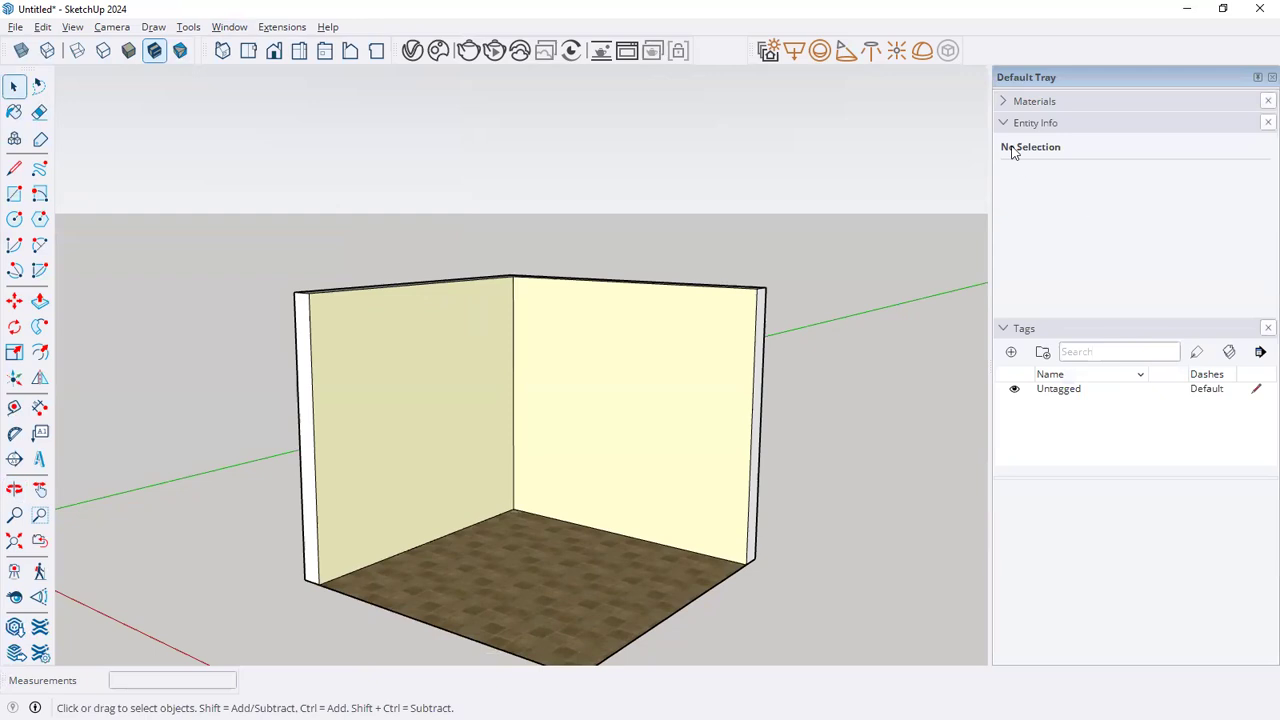
{"action": "left_click", "coordinate": [1005, 126]}
{"action": "left_click", "coordinate": [1005, 124]}
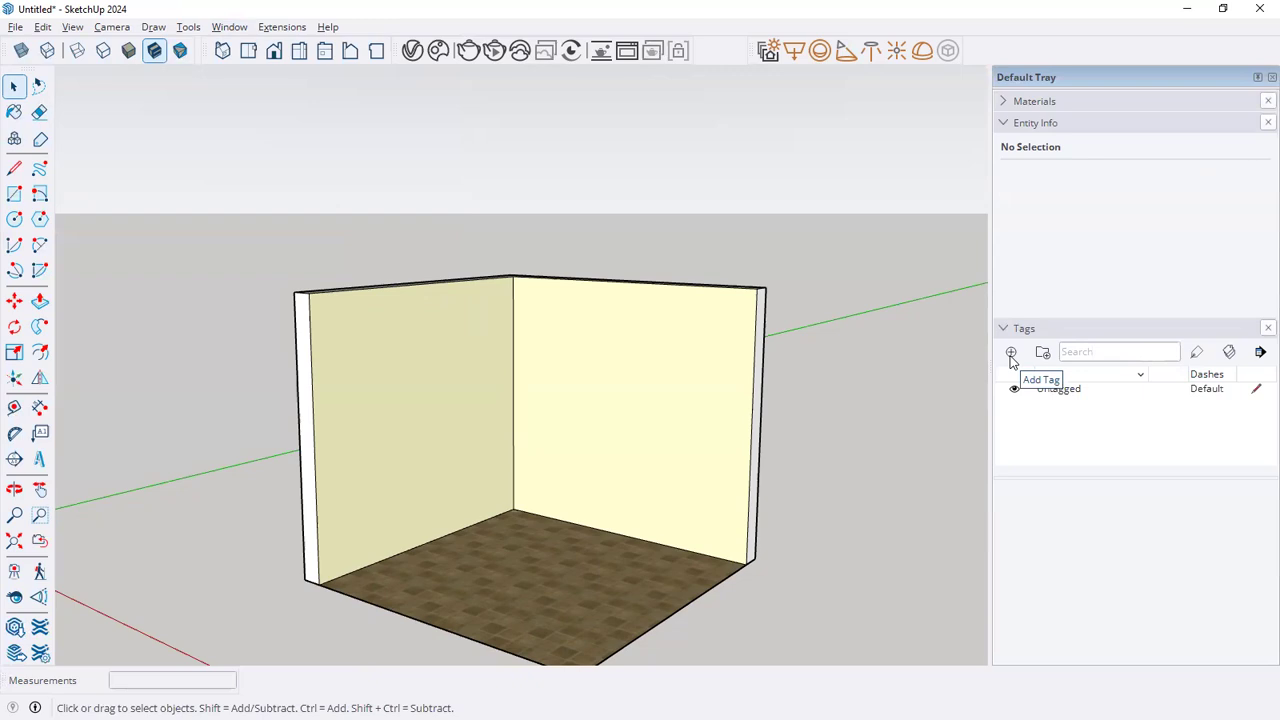
Create a new tag named room
{"action": "left_click", "coordinate": [1011, 354]}
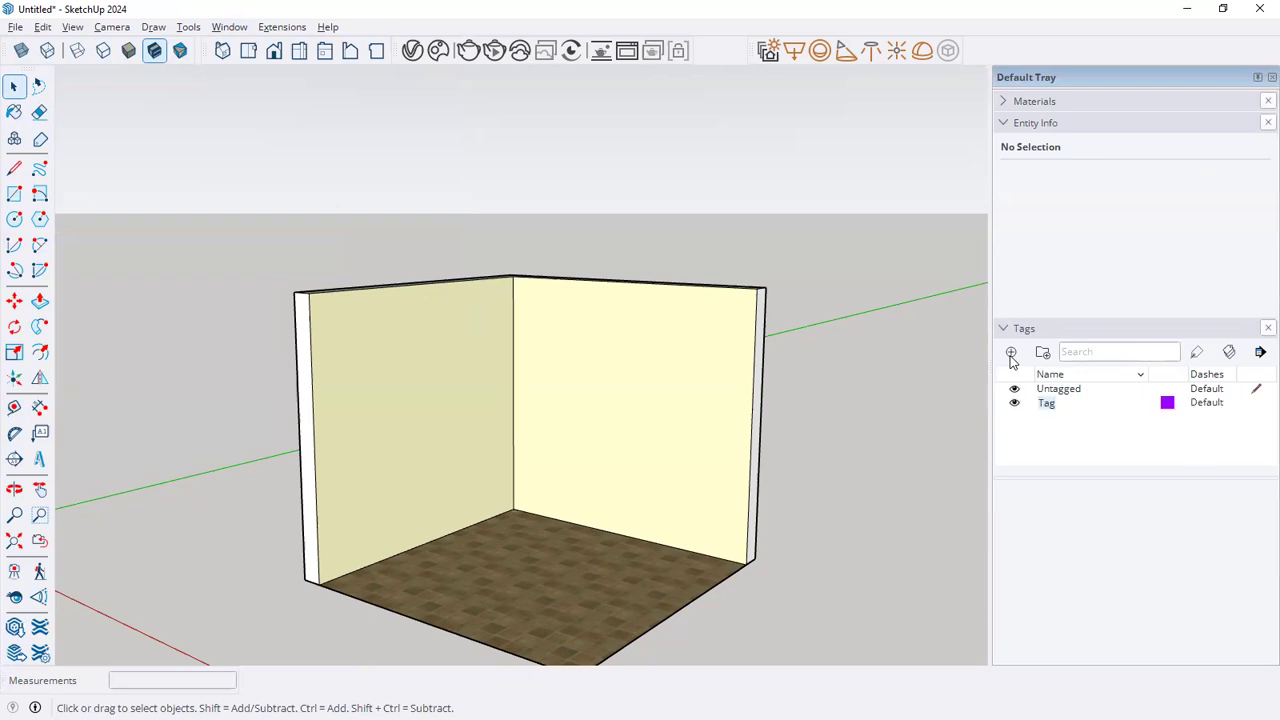
{"action": "type", "text": "wall"}
{"action": "key", "text": "BackSpace"}
{"action": "key", "text": "BackSpace"}
{"action": "key", "text": "BackSpace"}
{"action": "key", "text": "BackSpace"}
{"action": "type", "text": "room"}
{"action": "left_click", "coordinate": [1119, 432]}
Assign the room tag to the wall component, and switch that tag's visibility off and on again
{"action": "left_click", "coordinate": [731, 455]}
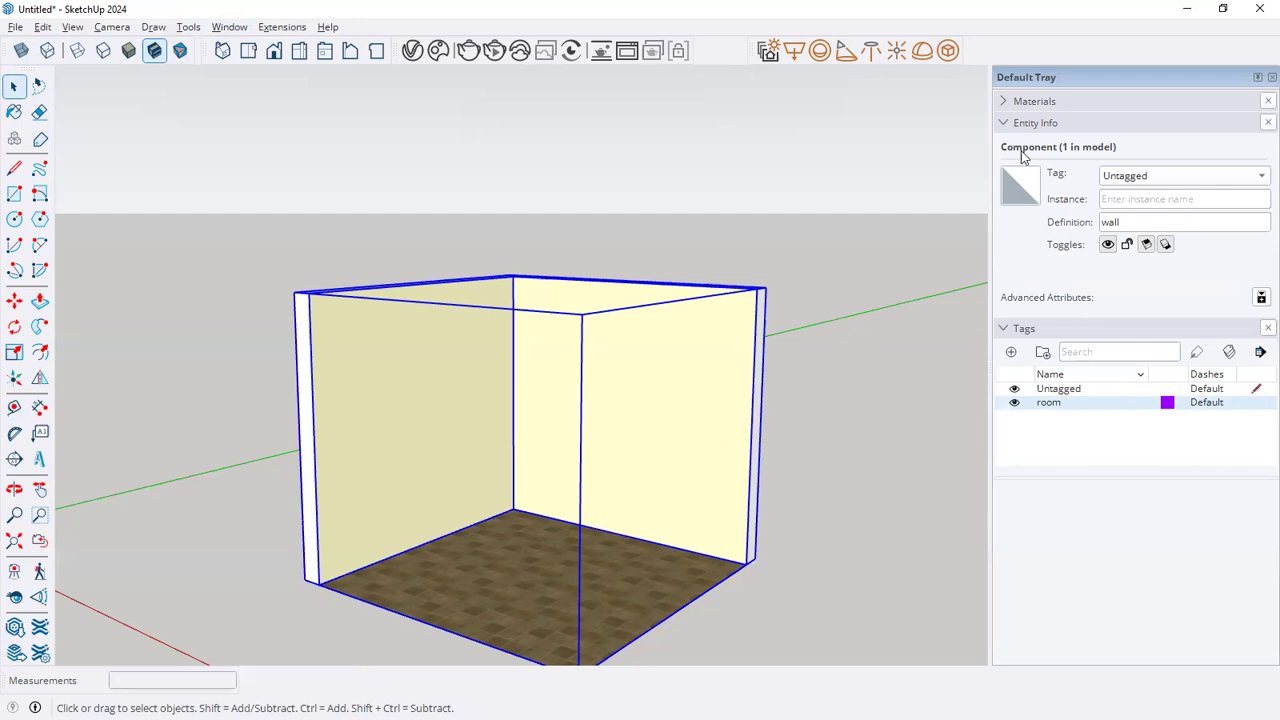
{"action": "left_click", "coordinate": [1143, 189]}
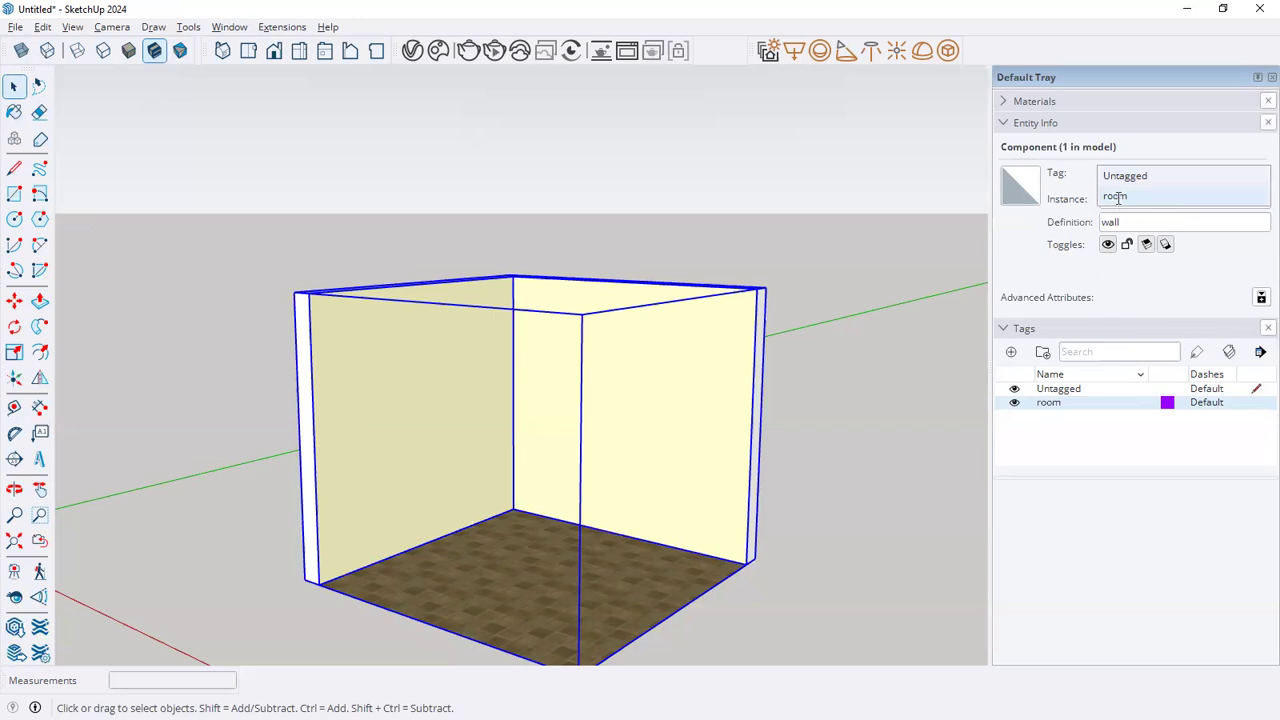
{"action": "left_click", "coordinate": [1119, 197]}
{"action": "left_click", "coordinate": [829, 366]}
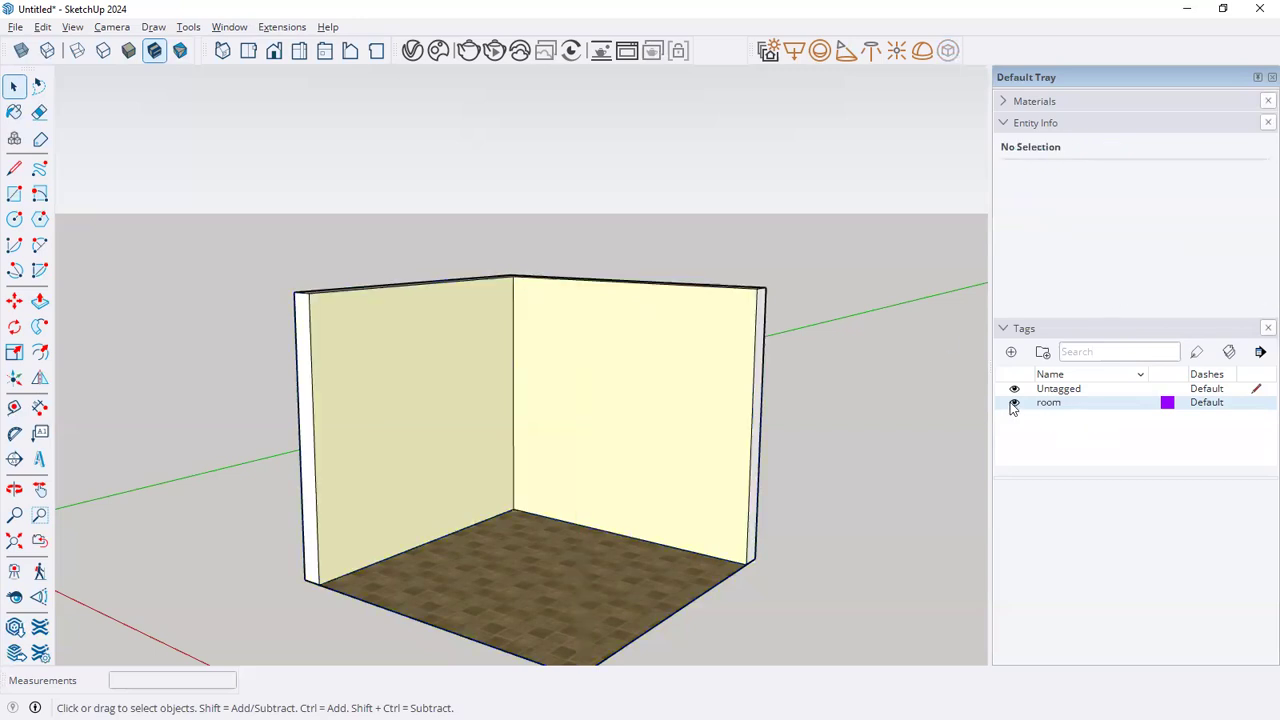
{"action": "left_click", "coordinate": [1014, 403]}
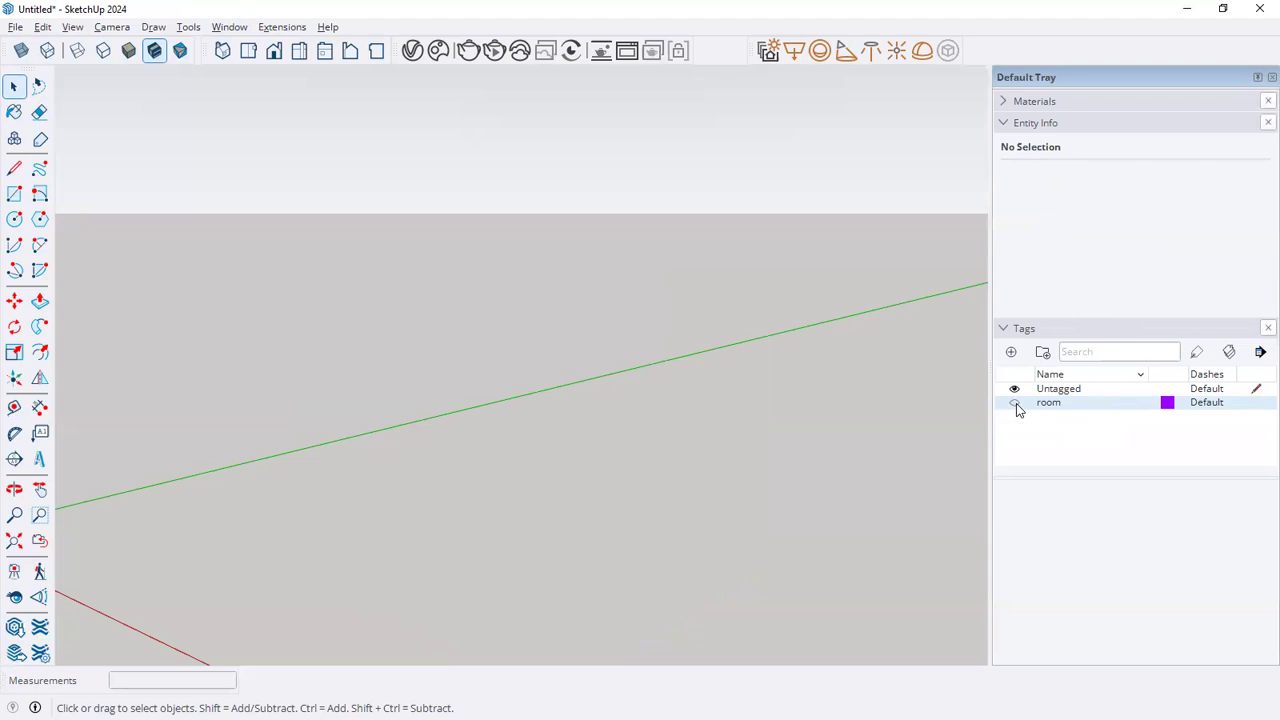
{"action": "left_click", "coordinate": [1015, 404]}
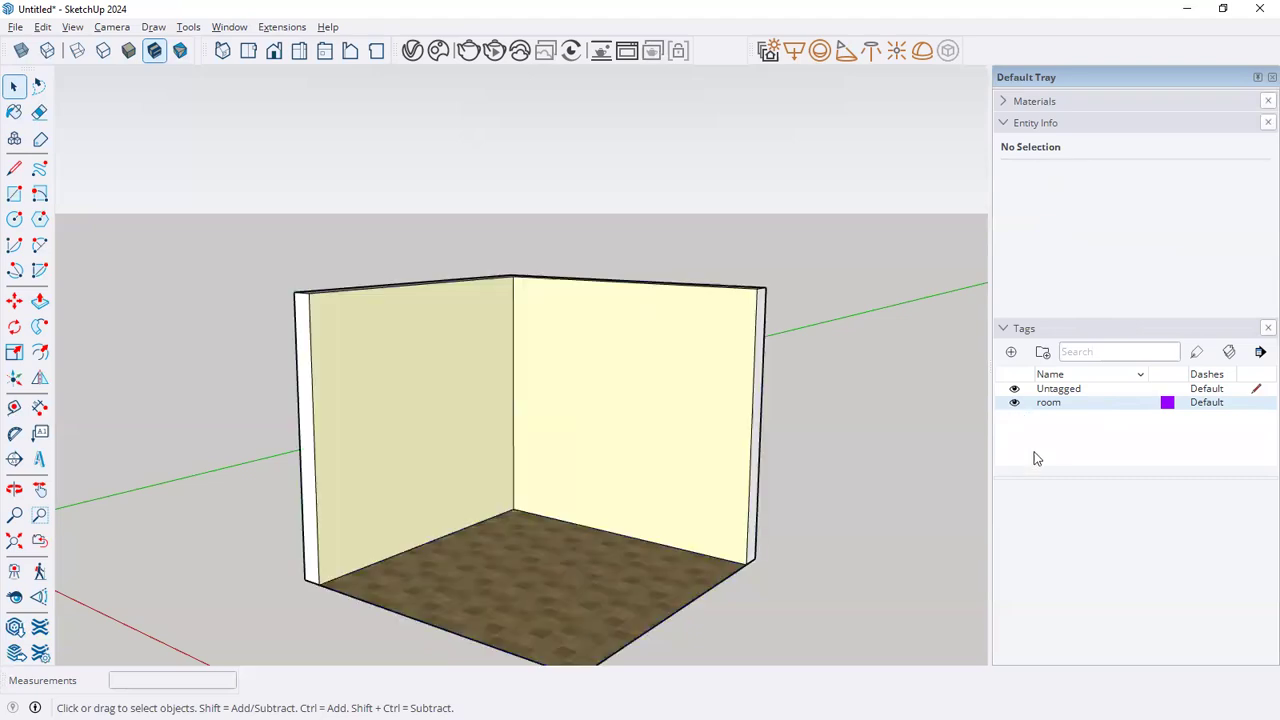
Create three more tags named door, wn and moduler
{"action": "left_click", "coordinate": [1011, 353]}
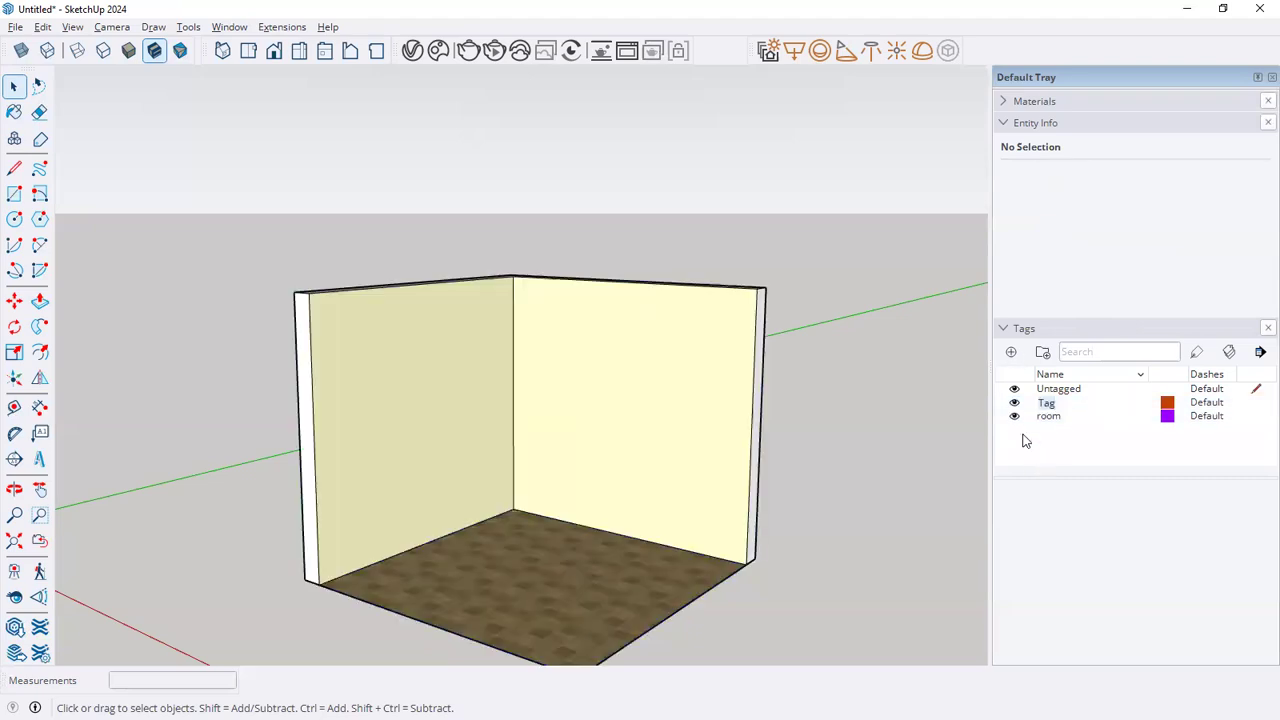
{"action": "type", "text": "door"}
{"action": "key", "text": "Return"}
{"action": "left_click", "coordinate": [1011, 353]}
{"action": "type", "text": "wn"}
{"action": "key", "text": "Return"}
{"action": "left_click", "coordinate": [1011, 353]}
{"action": "type", "text": "modul"}
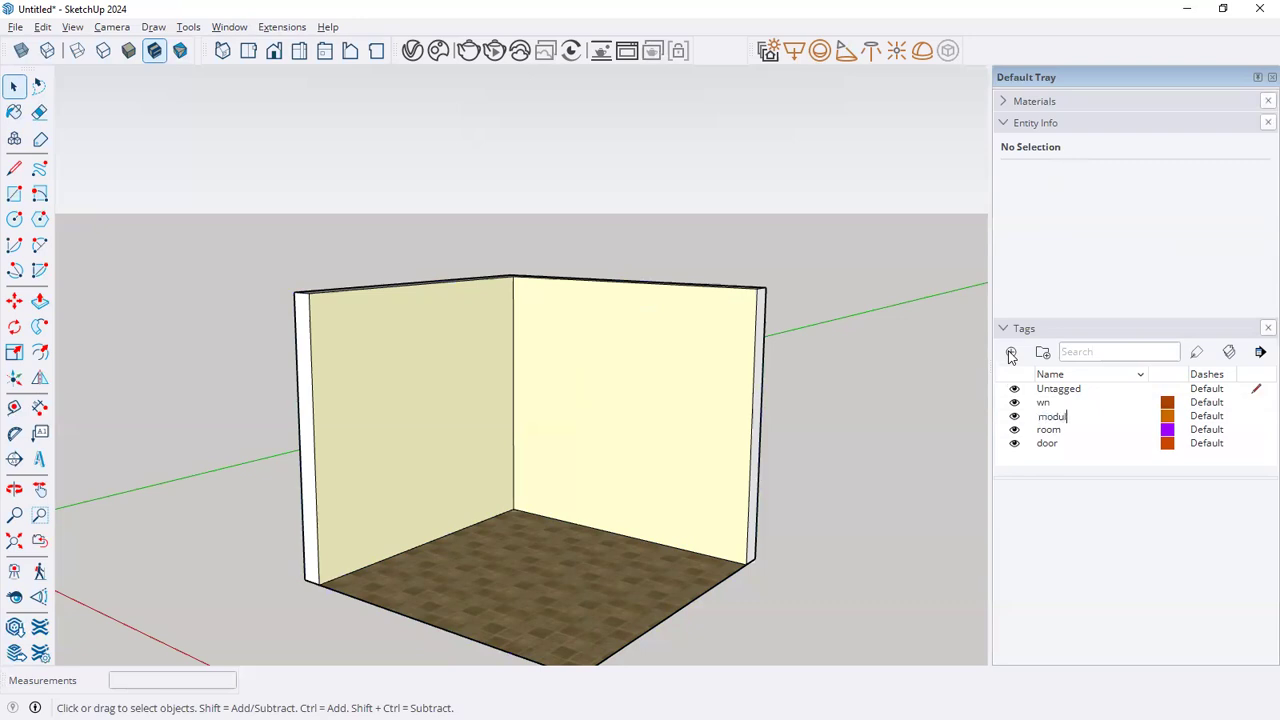
{"action": "type", "text": "er"}
{"action": "key", "text": "Return"}
Create two further tags named furniture and celling
{"action": "left_click", "coordinate": [1012, 354]}
{"action": "type", "text": "fur"}
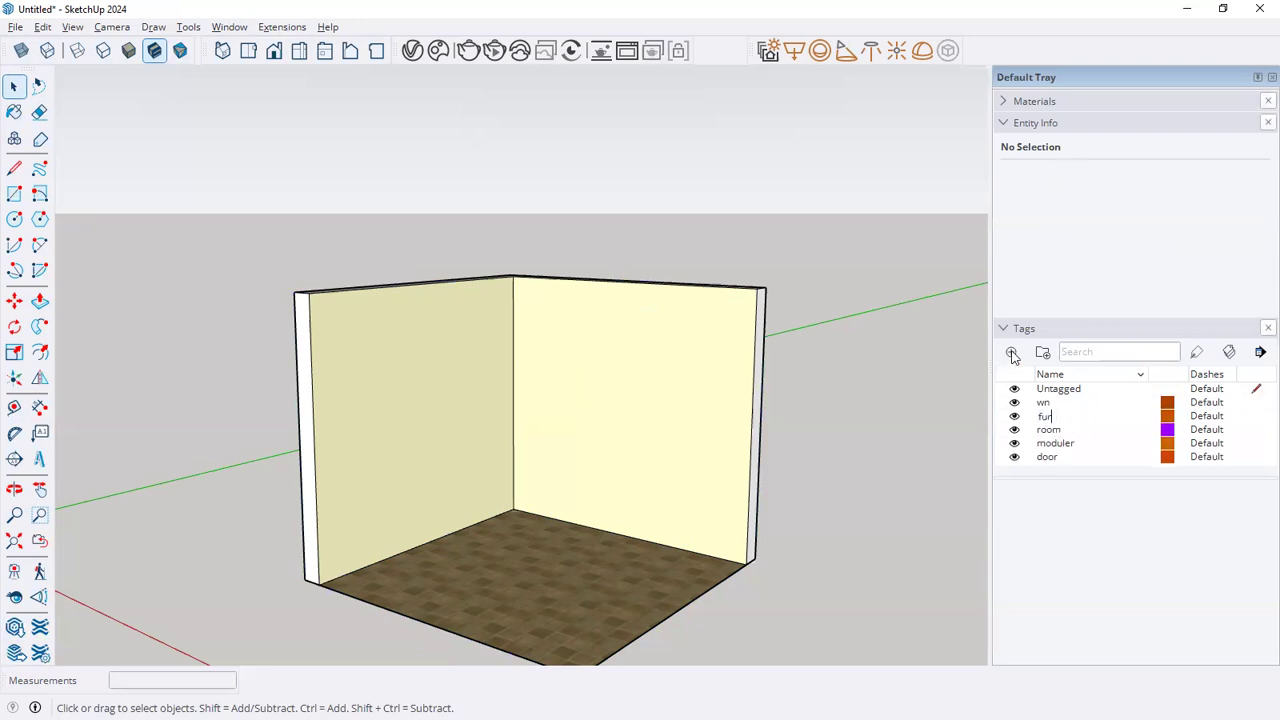
{"action": "type", "text": "niture"}
{"action": "left_click", "coordinate": [1066, 464]}
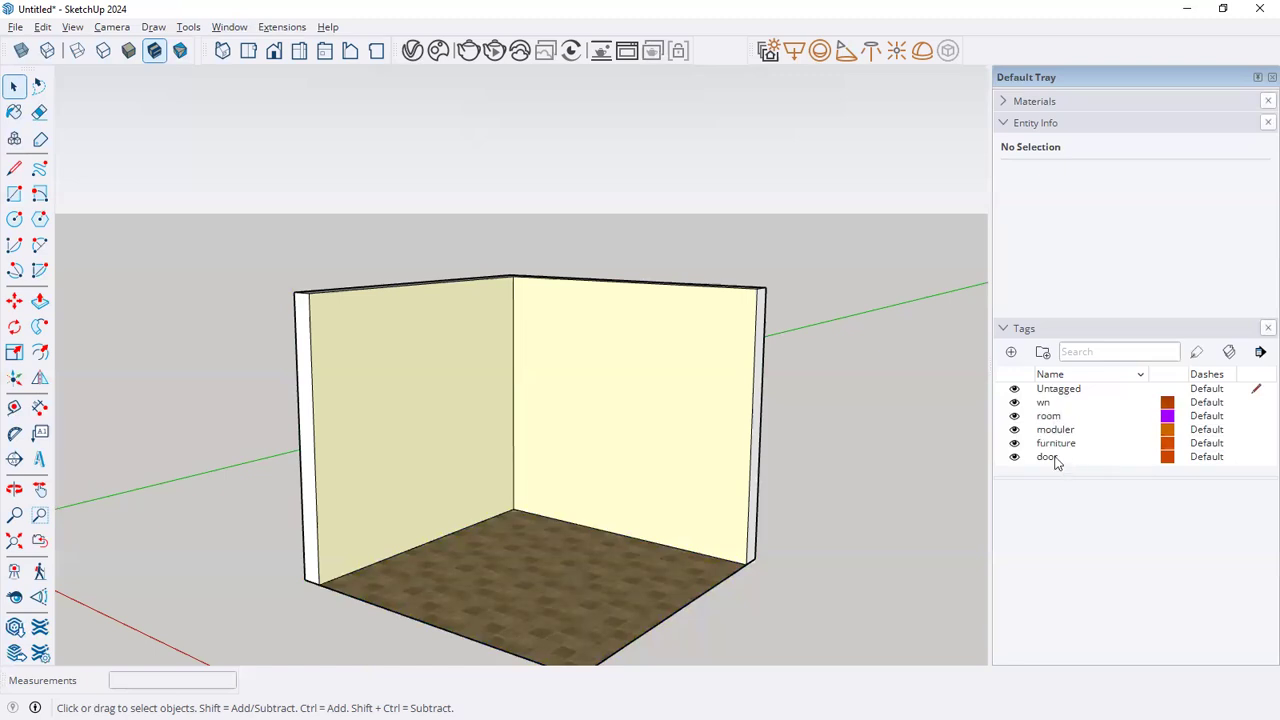
{"action": "left_click", "coordinate": [1011, 353]}
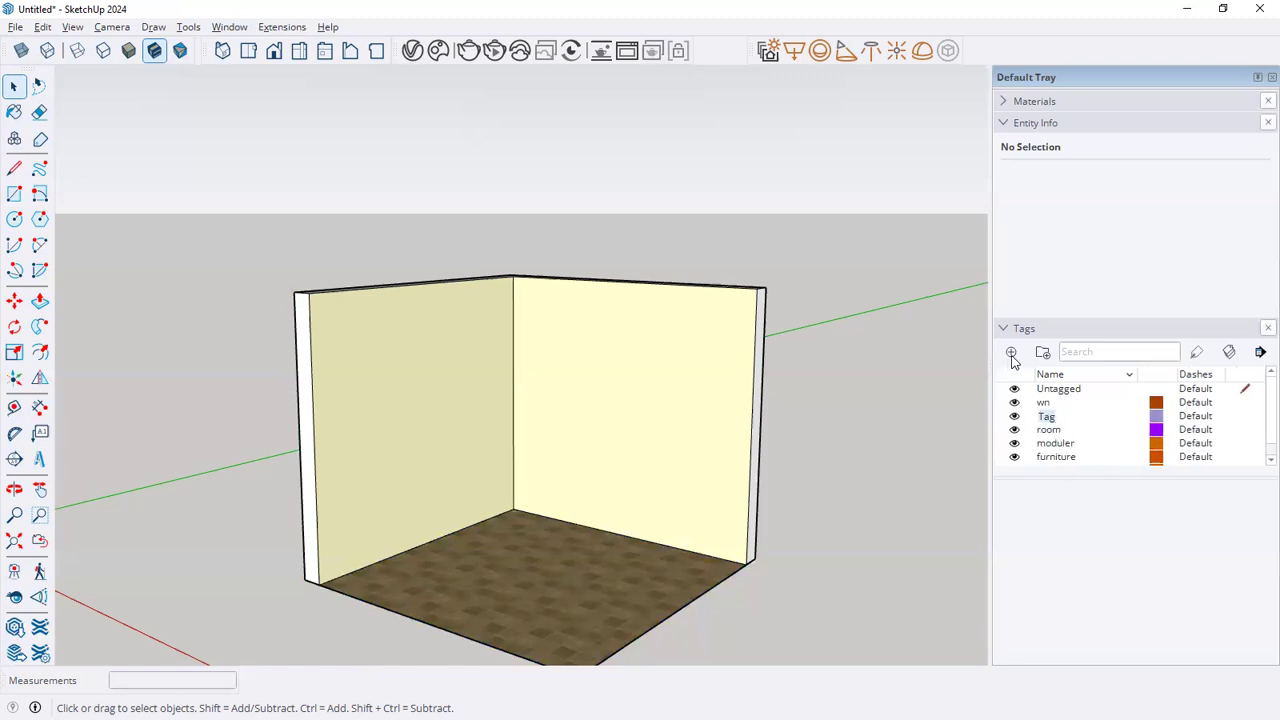
{"action": "type", "text": "celling"}
{"action": "left_click", "coordinate": [1076, 463]}
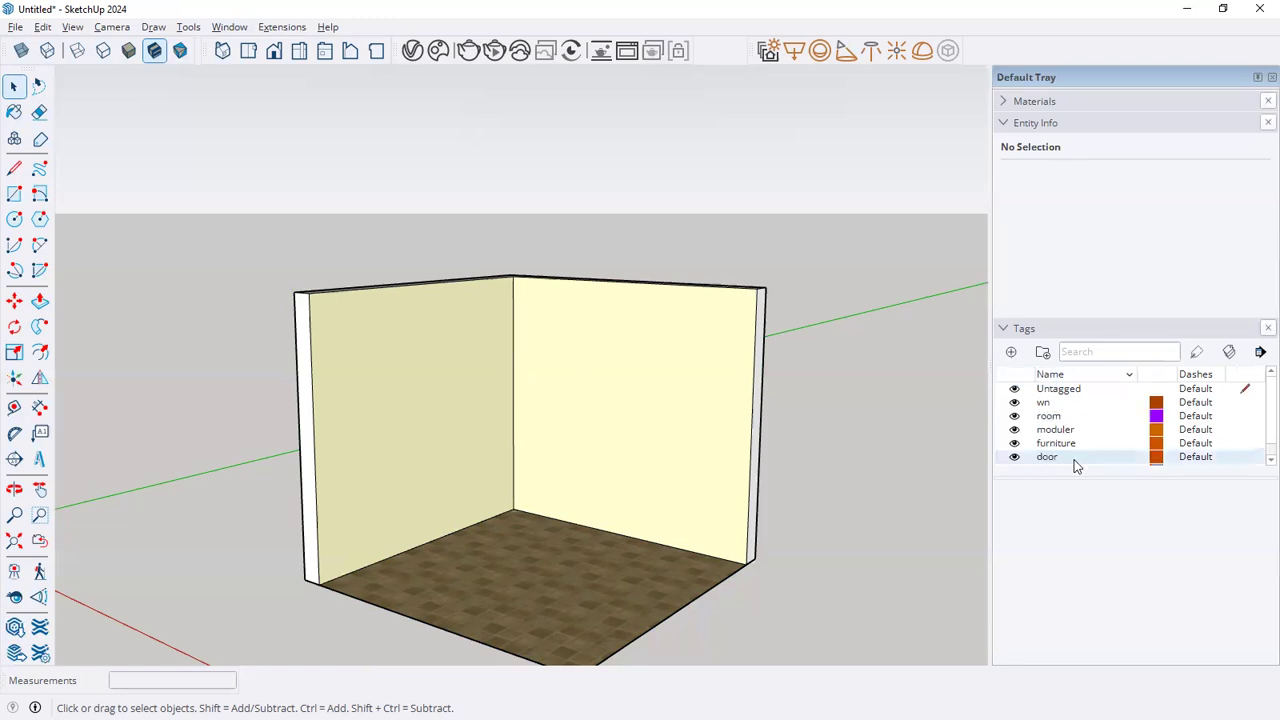
Review the tags available for the wall component and keep it assigned to room
{"action": "left_click", "coordinate": [660, 443]}
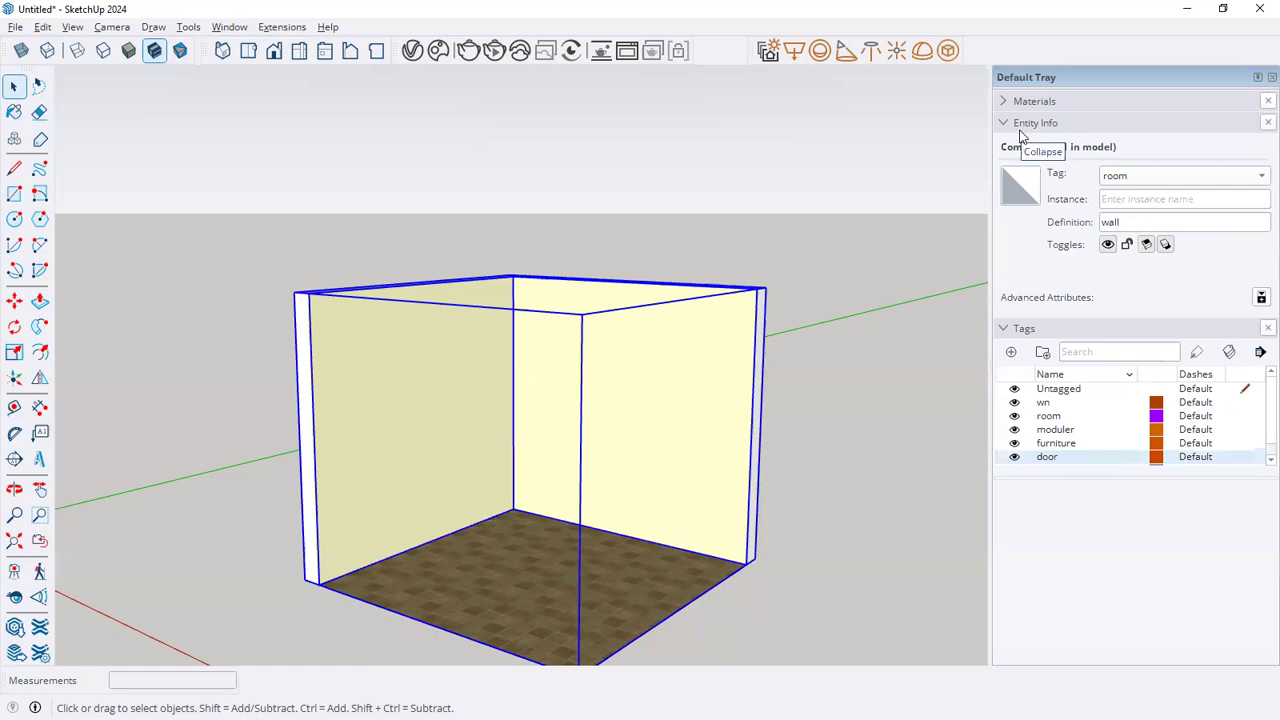
{"action": "left_click", "coordinate": [1148, 175]}
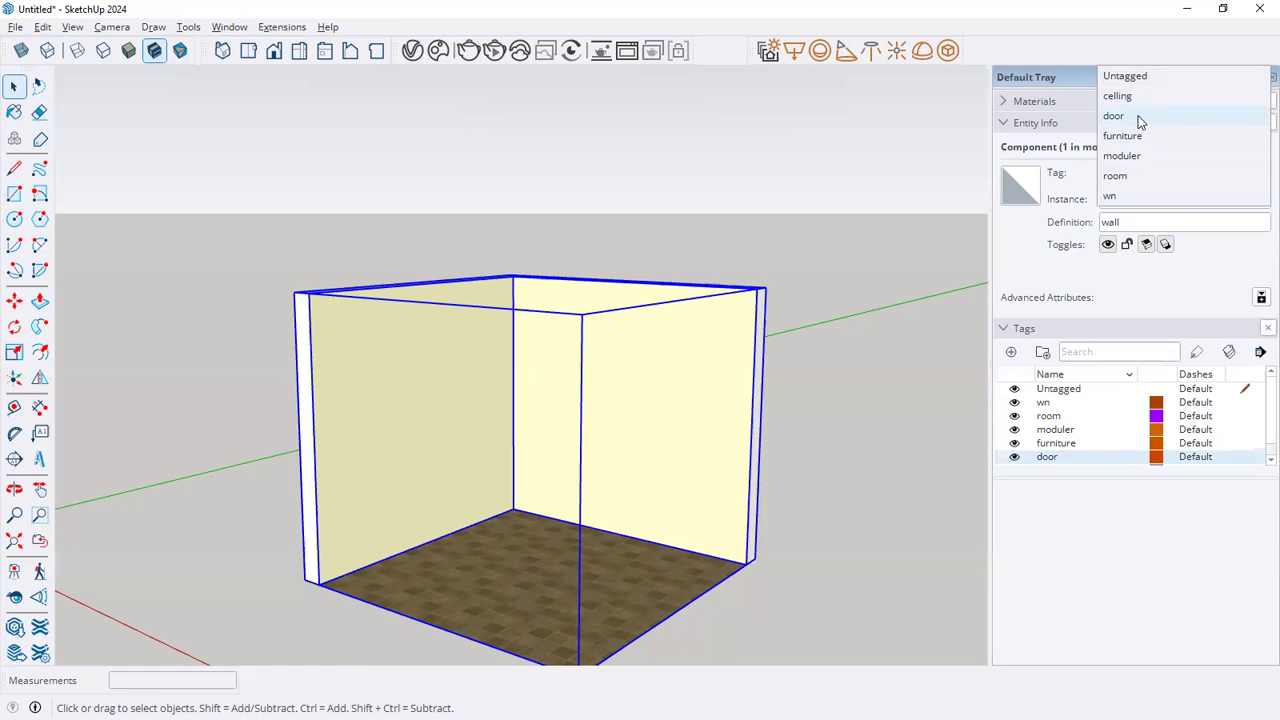
{"action": "left_click", "coordinate": [1130, 176]}
{"action": "left_click", "coordinate": [818, 379]}
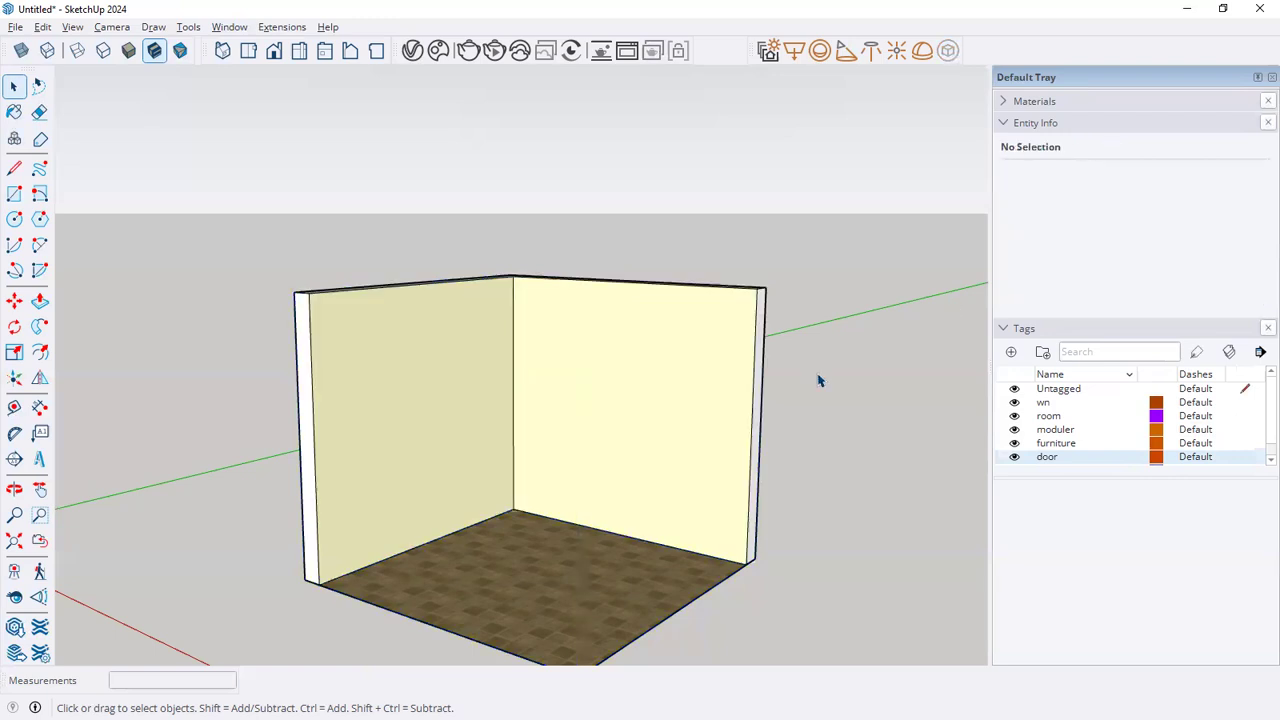
{"action": "middle_click_drag", "start_coordinate": [820, 377], "coordinate": [822, 392]}
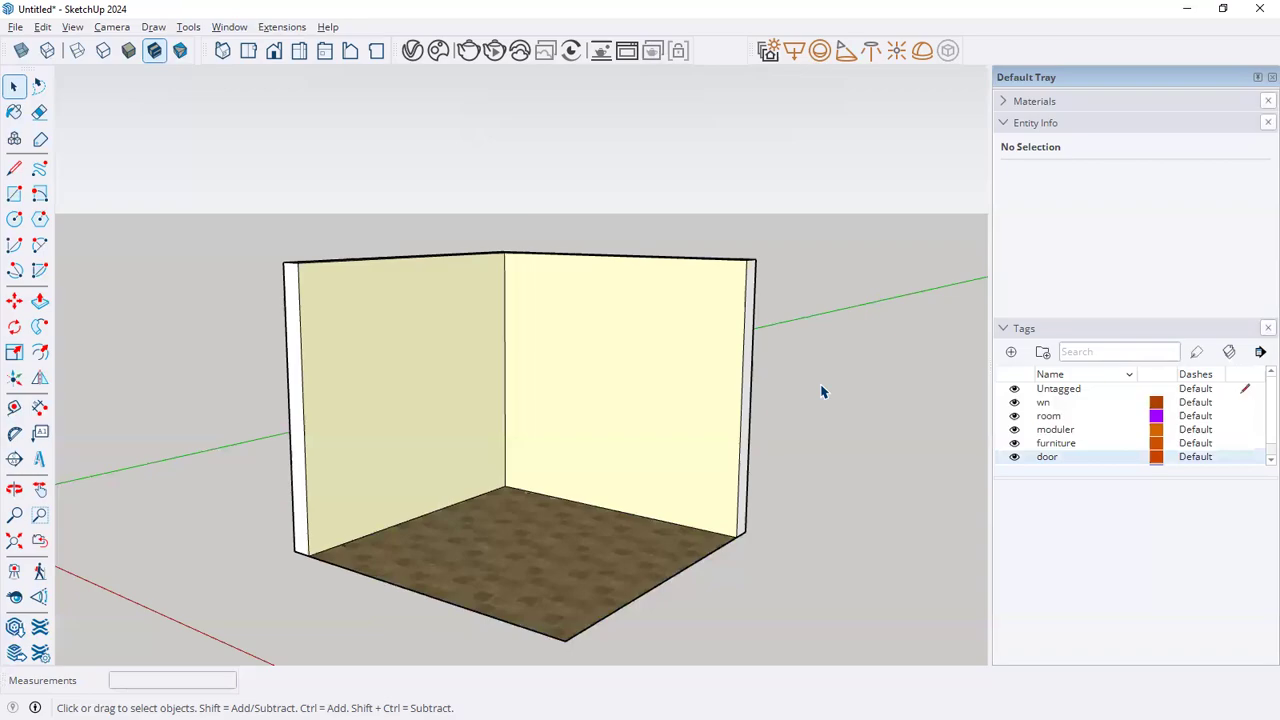
Switch to Adobe Reader to examine the dimensioned kitchen drawing in CIVIL PRACTICE BOOK.pdf, and return to the SketchUp room model
{"action": "key", "text": "alt+Tab"}
{"action": "key", "text": "alt+Tab"}
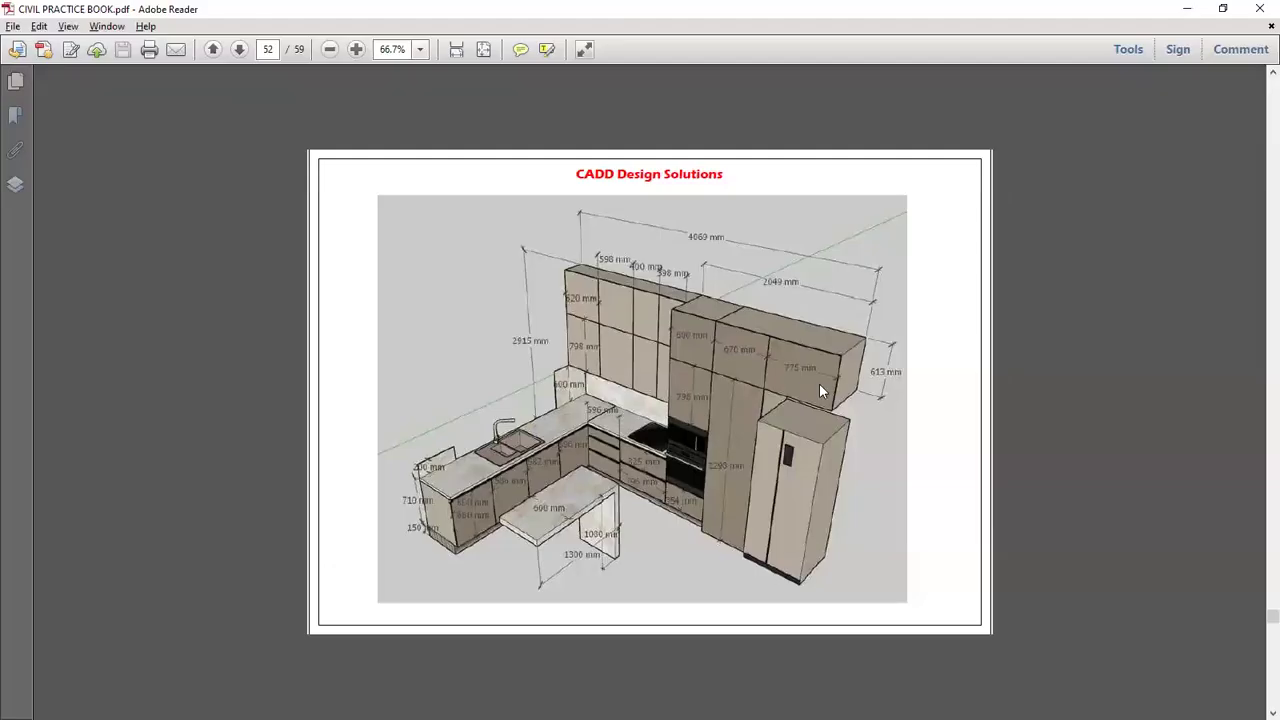
{"action": "key", "text": "alt+Tab"}
{"action": "middle_click_drag", "start_coordinate": [819, 383], "coordinate": [826, 395]}
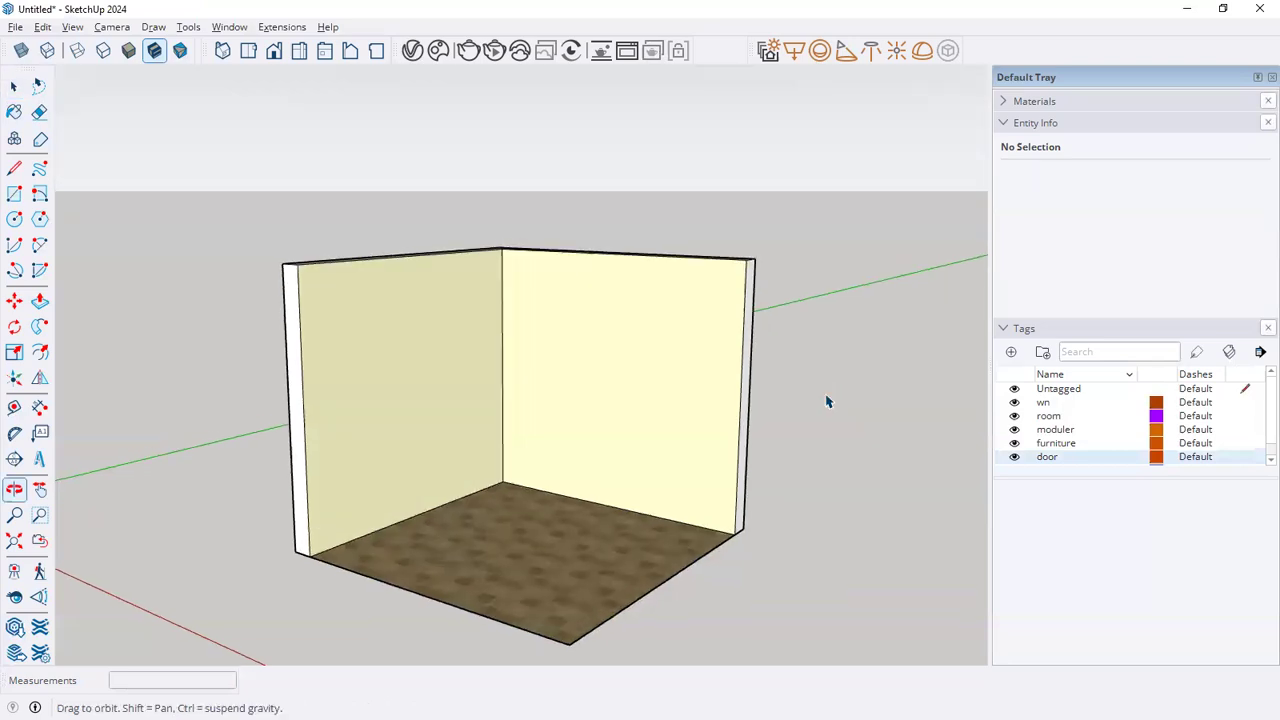
Switch to Adobe Reader to examine the kitchen drawing's overall width and height dimensions, and return to the SketchUp room model
{"action": "key", "text": "alt+Tab"}
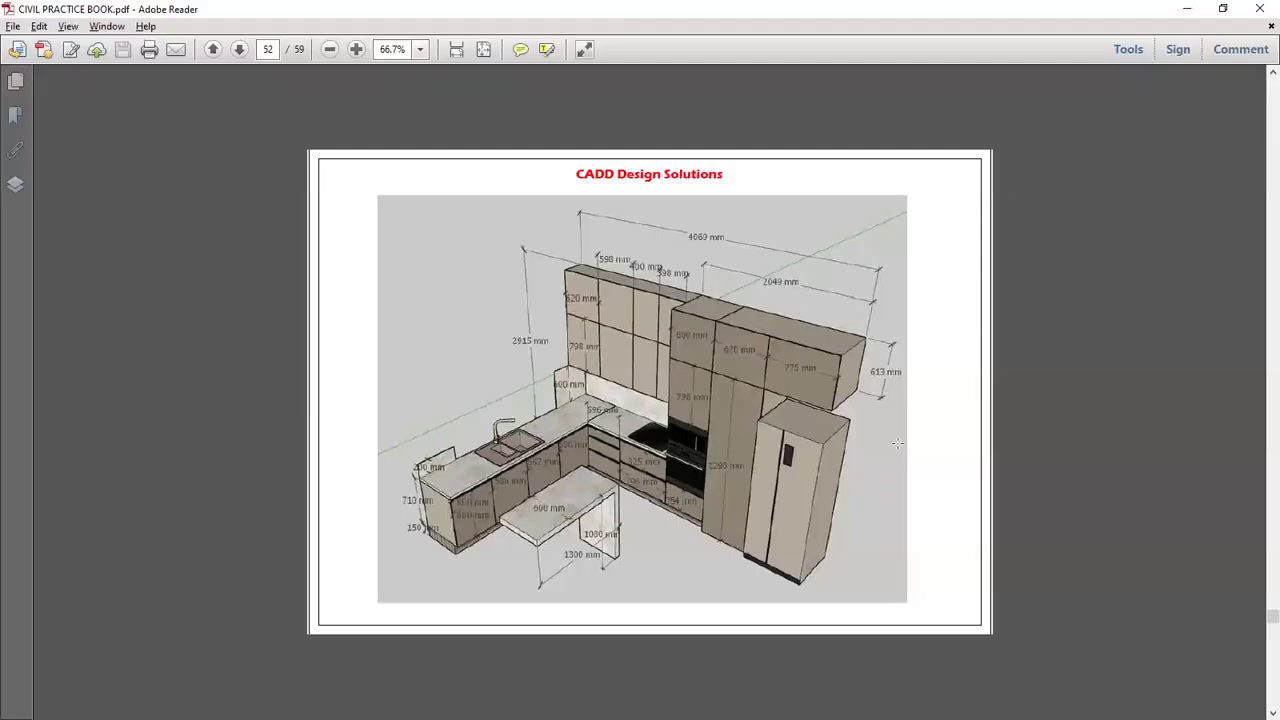
{"action": "scroll", "coordinate": [872, 472], "scroll_direction": "up", "scroll_amount": 1, "text": "ctrl"}
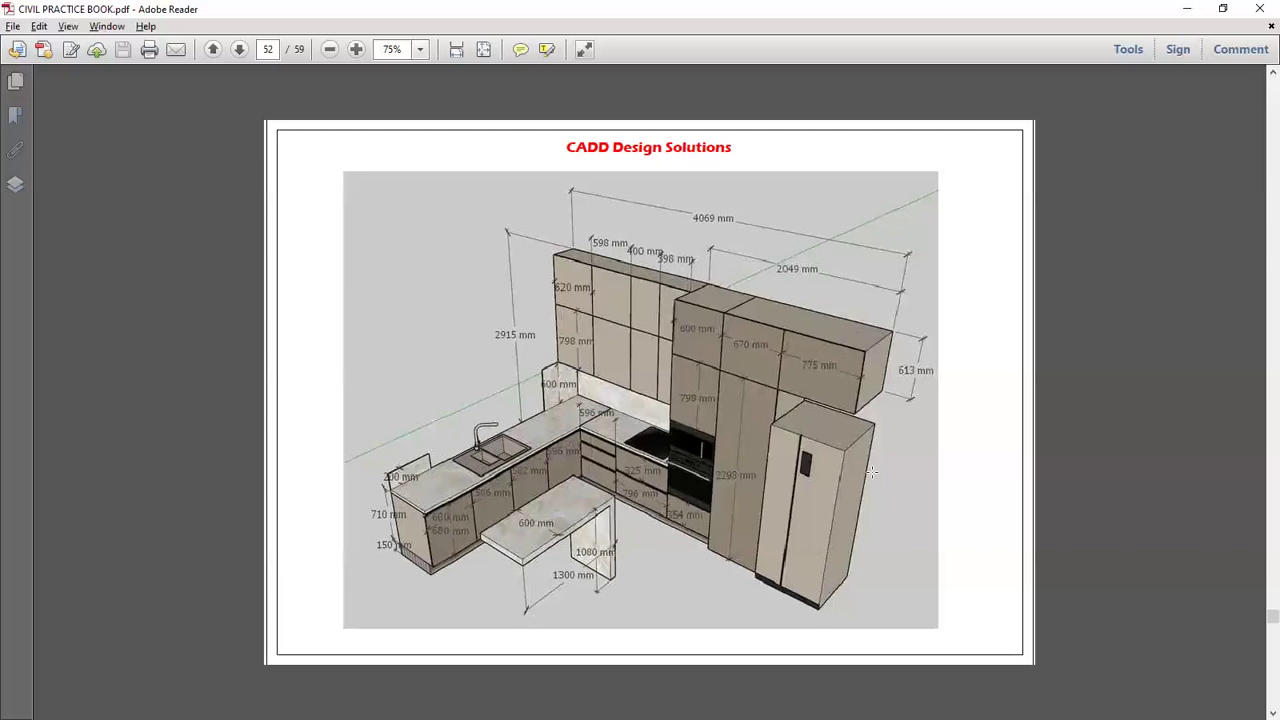
{"action": "scroll", "coordinate": [872, 472], "scroll_direction": "up", "scroll_amount": 1, "text": "ctrl"}
{"action": "scroll", "coordinate": [872, 472], "scroll_direction": "down", "scroll_amount": 1, "text": "ctrl"}
{"action": "left_click_drag", "start_coordinate": [686, 196], "coordinate": [740, 231]}
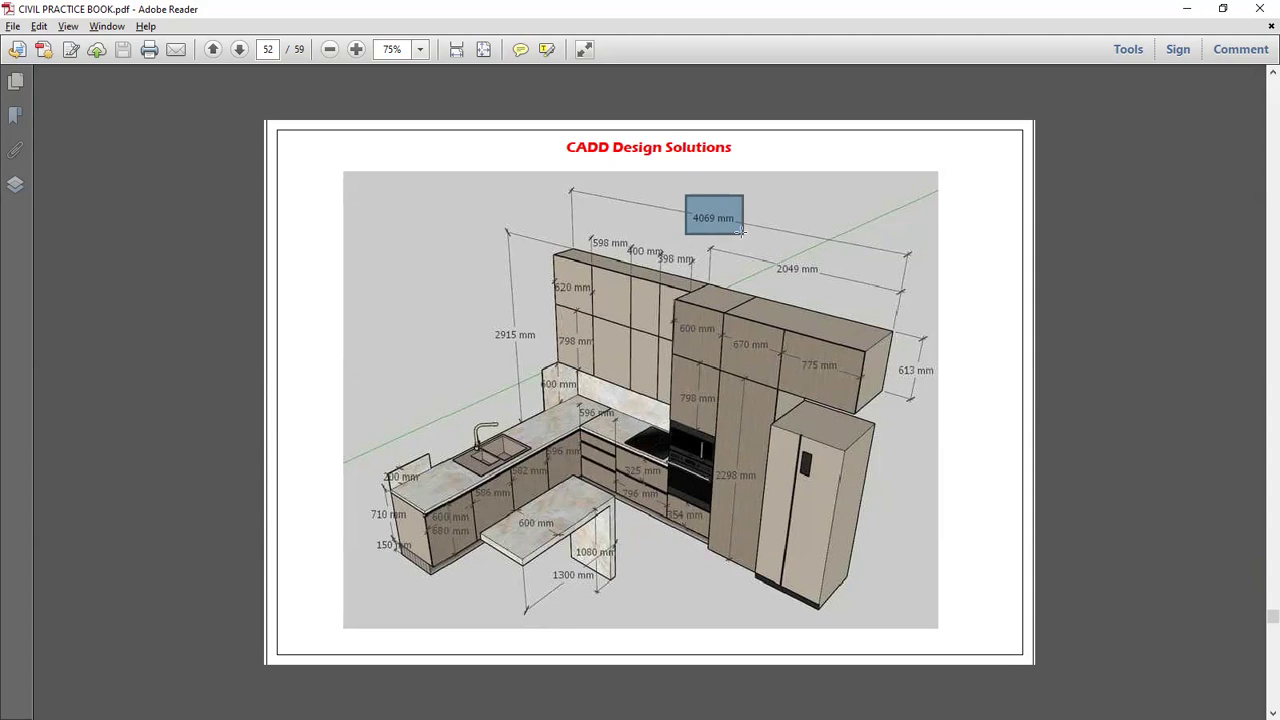
{"action": "left_click_drag", "start_coordinate": [541, 224], "coordinate": [602, 340]}
{"action": "left_click_drag", "start_coordinate": [654, 301], "coordinate": [715, 322]}
{"action": "left_click", "coordinate": [678, 567]}
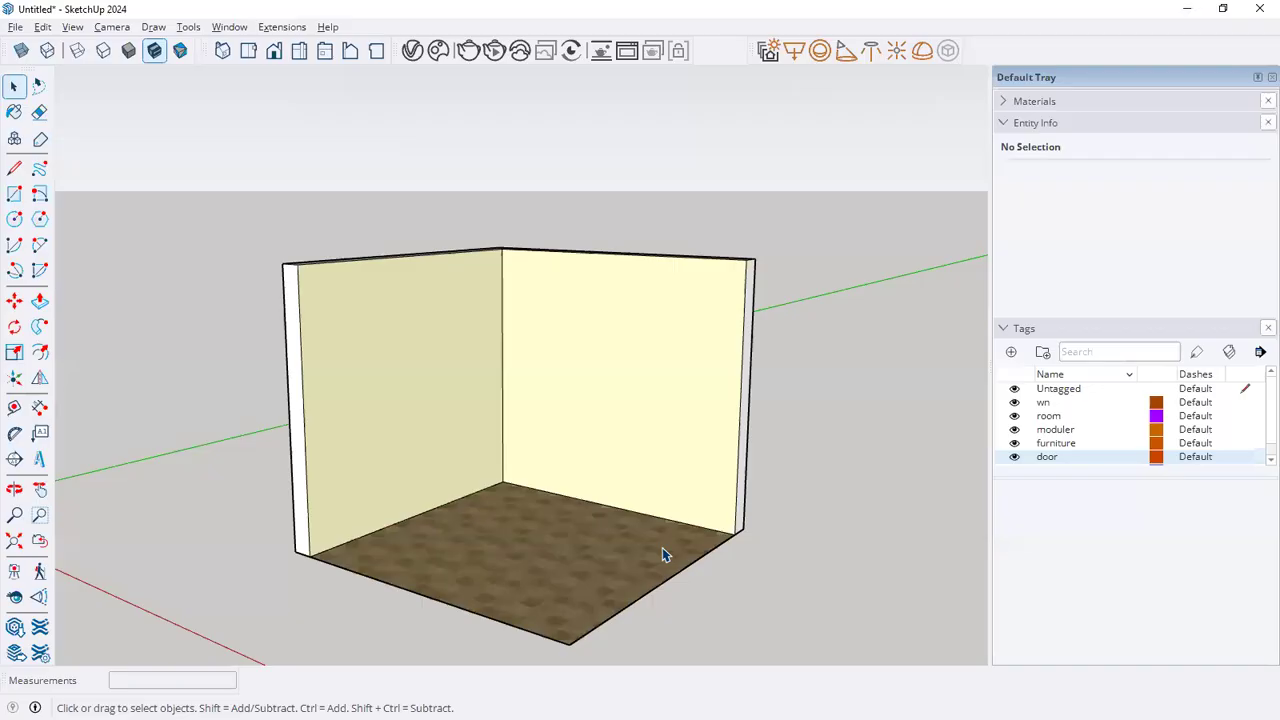
{"action": "middle_click_drag", "start_coordinate": [524, 505], "coordinate": [524, 532]}
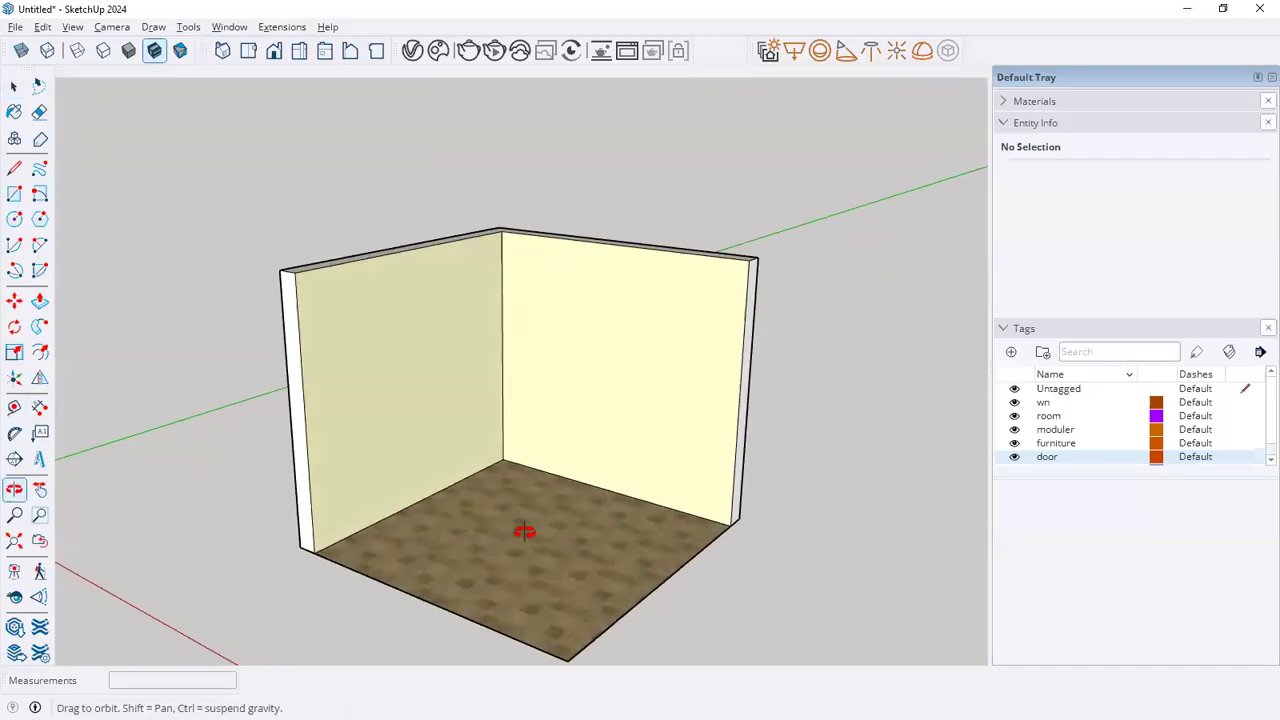
{"action": "left_click", "coordinate": [580, 363]}
{"action": "double_click", "coordinate": [580, 363]}
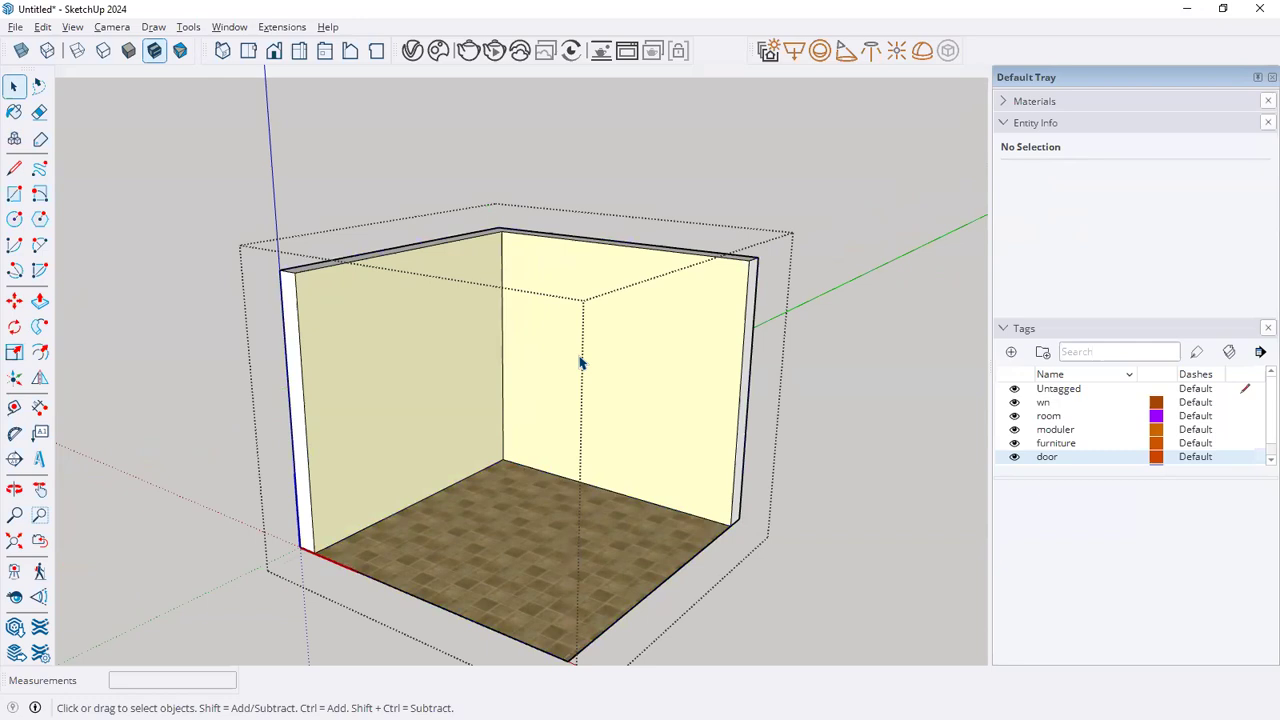
{"action": "left_click", "coordinate": [838, 257]}
{"action": "left_click", "coordinate": [14, 193]}
Place a floor guide 600 mm from the base edge of the right wall, checking the counter depth in the Adobe Reader drawing
{"action": "left_click", "coordinate": [14, 407]}
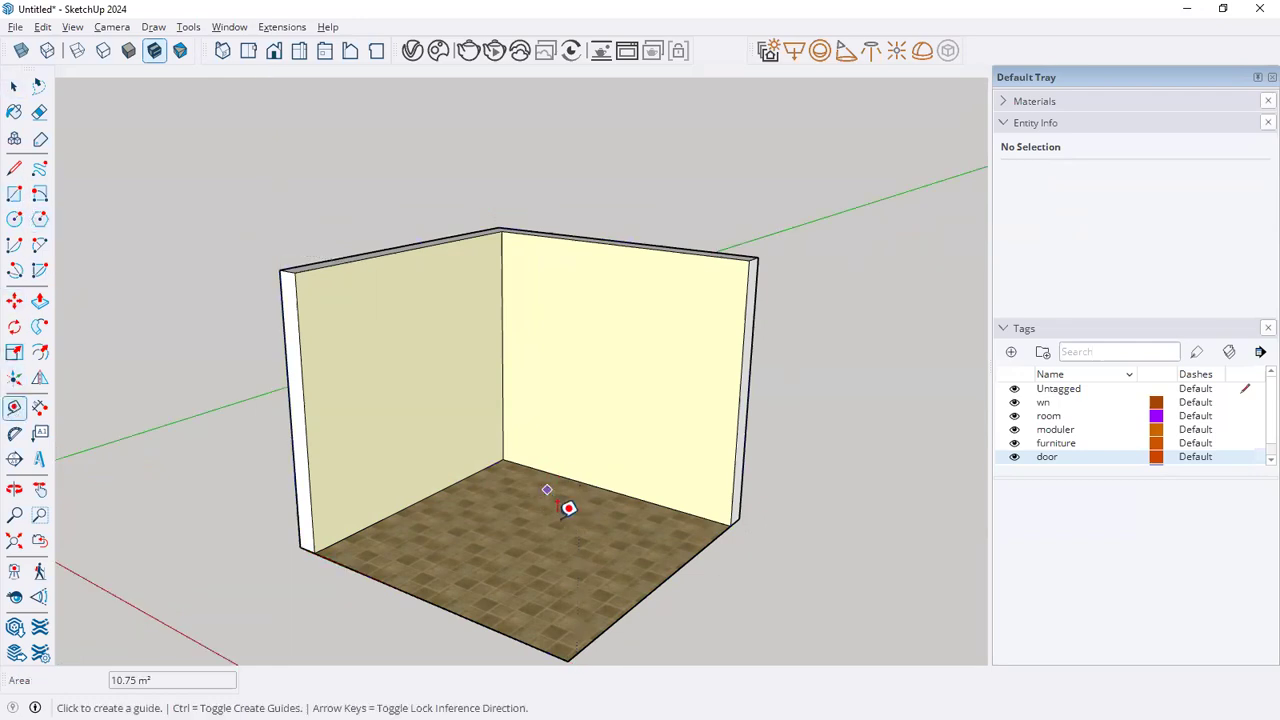
{"action": "scroll", "coordinate": [565, 495], "scroll_direction": "up", "scroll_amount": 3}
{"action": "left_click", "coordinate": [656, 525]}
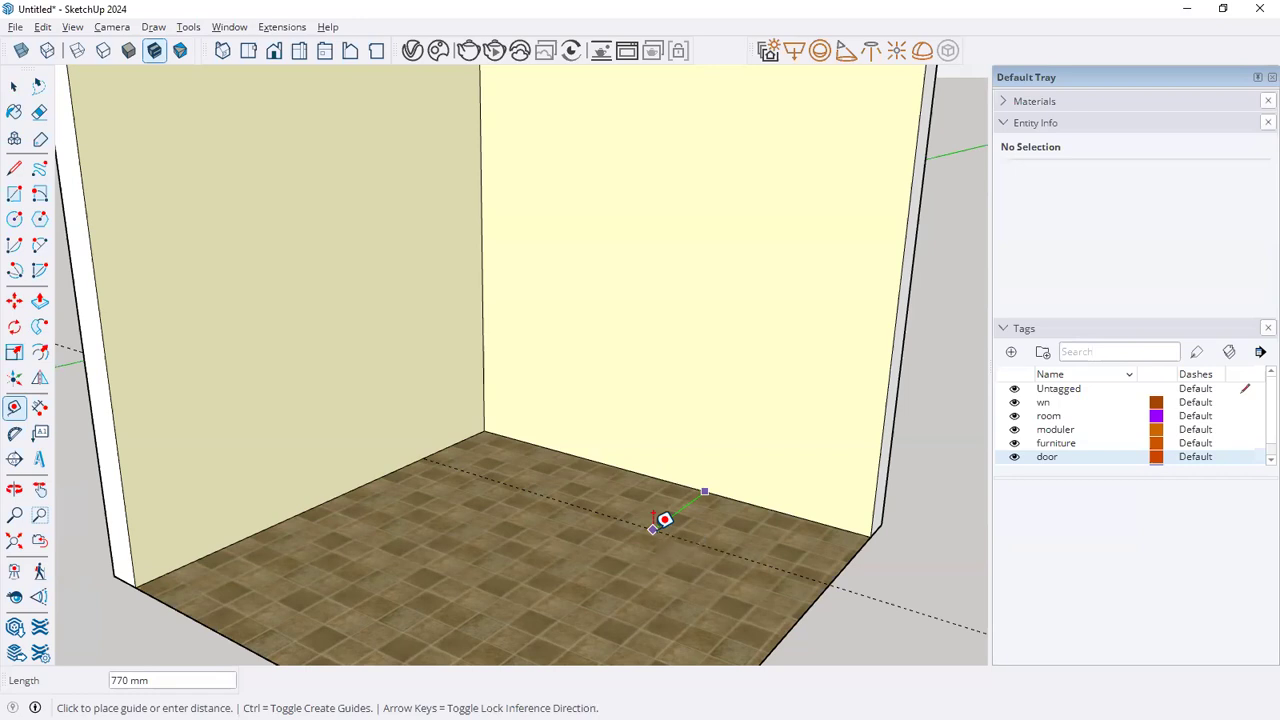
{"action": "key", "text": "alt+Tab"}
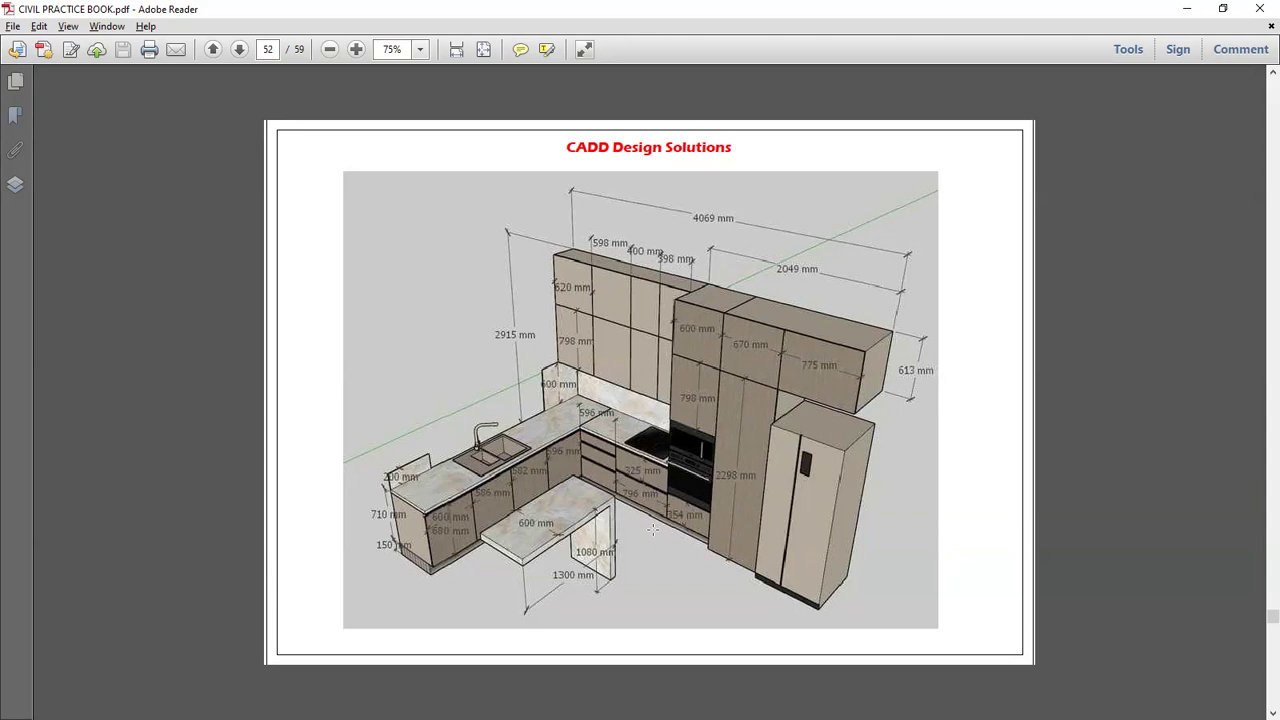
{"action": "left_click_drag", "start_coordinate": [489, 520], "coordinate": [540, 549]}
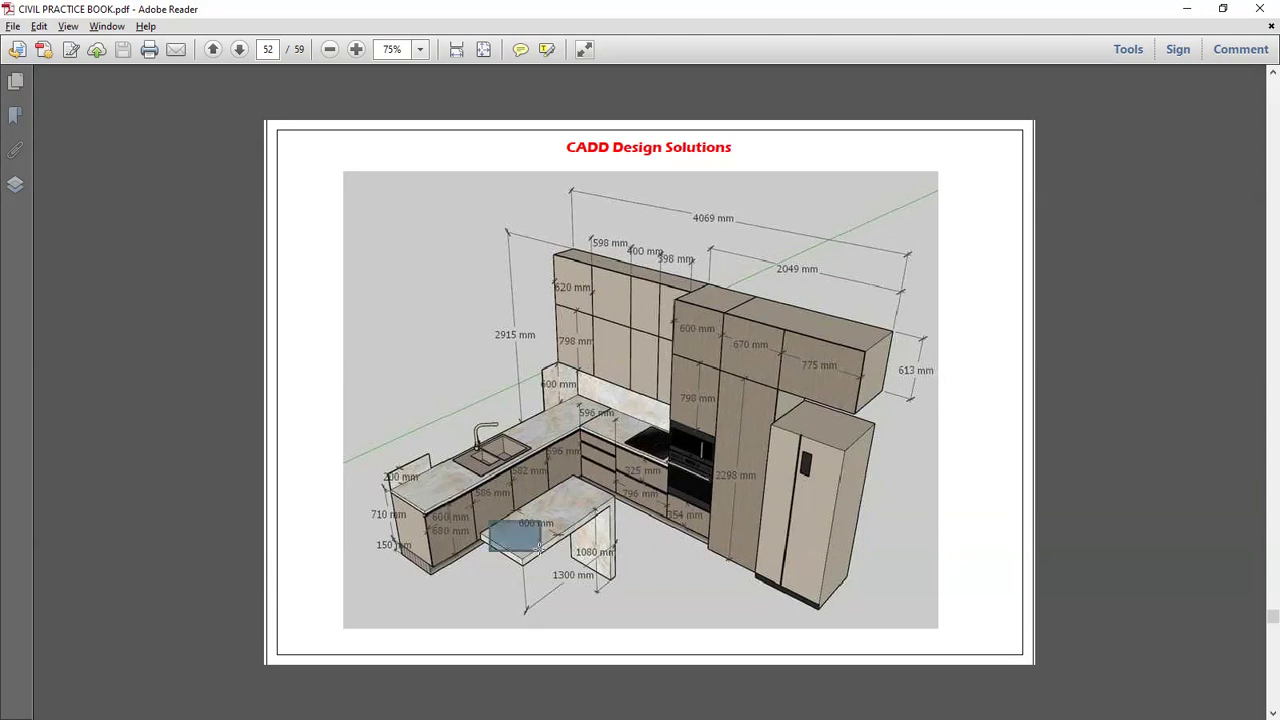
{"action": "left_click_drag", "start_coordinate": [522, 420], "coordinate": [556, 440]}
{"action": "left_click_drag", "start_coordinate": [513, 515], "coordinate": [554, 538]}
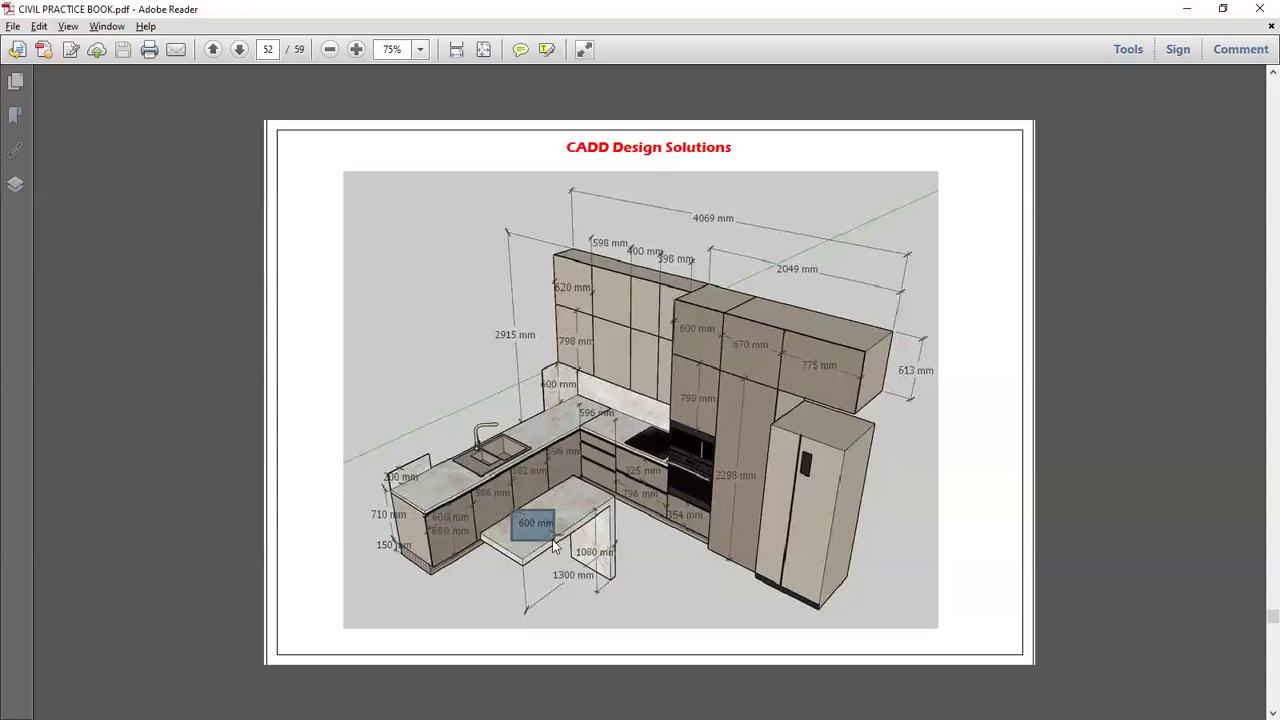
{"action": "key", "text": "alt+Tab"}
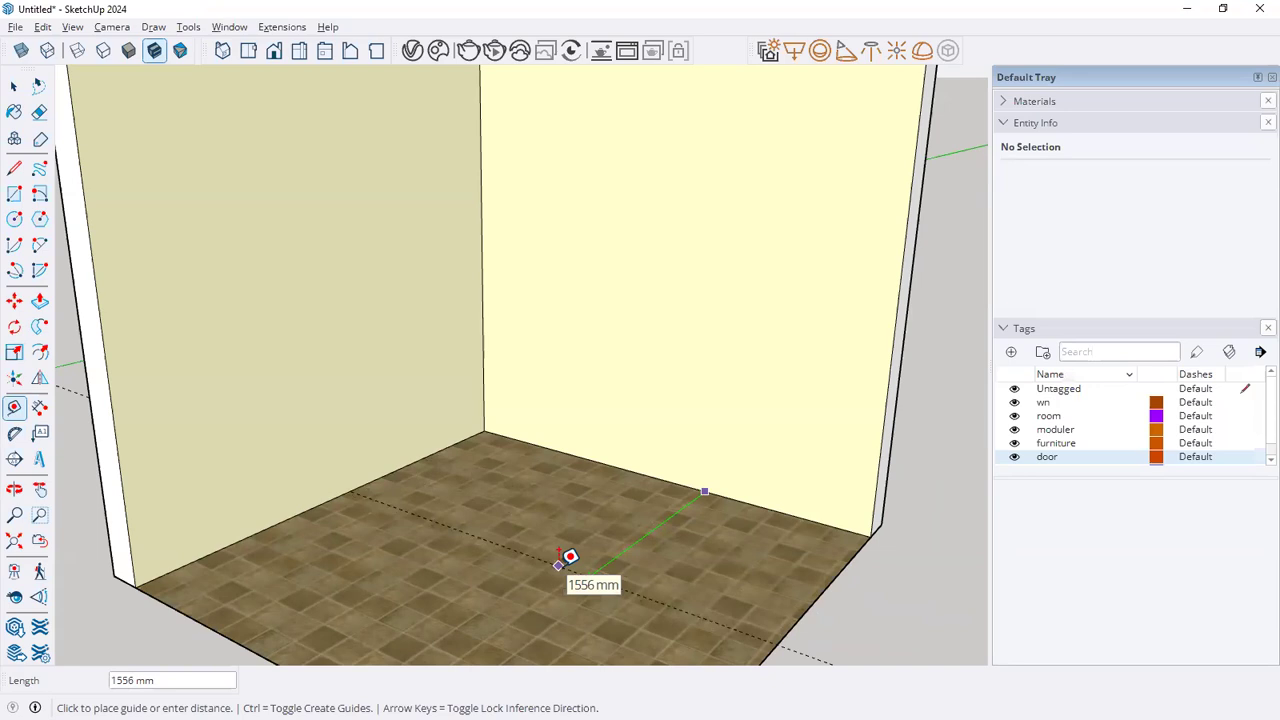
{"action": "type", "text": "600"}
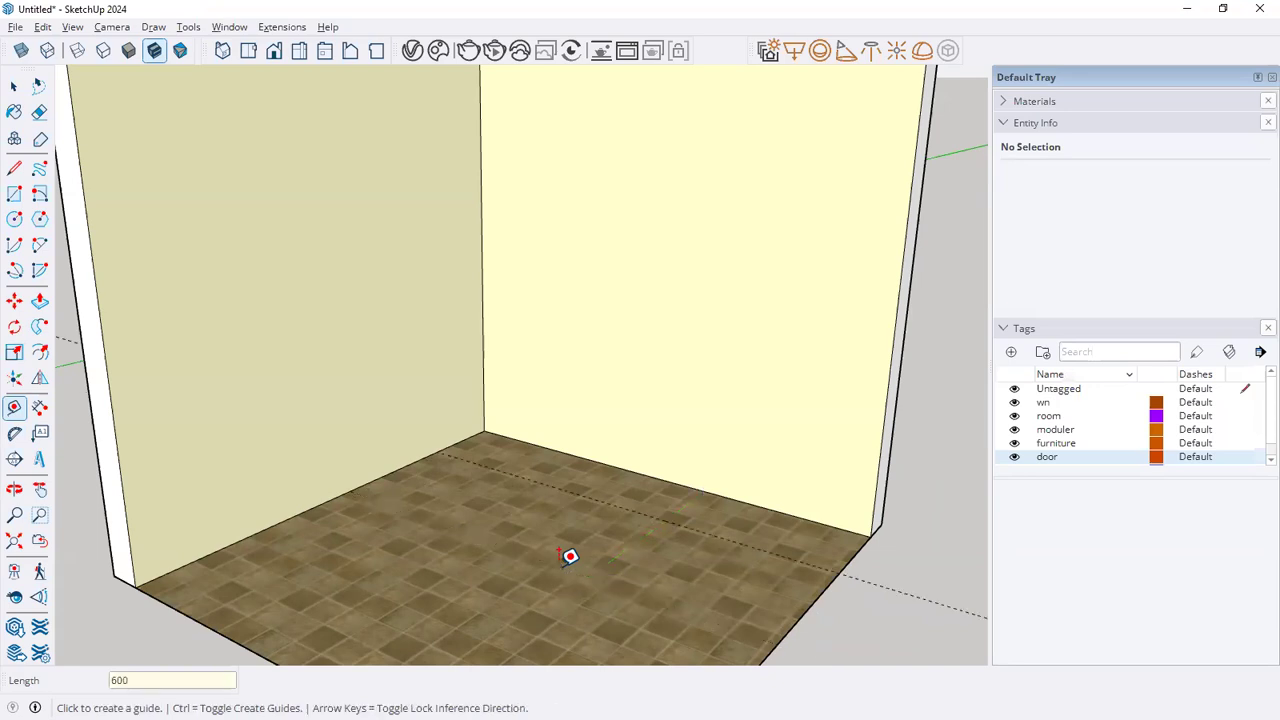
Place a second floor guide 600 mm from the base edge of the left wall
{"action": "left_click", "coordinate": [381, 476]}
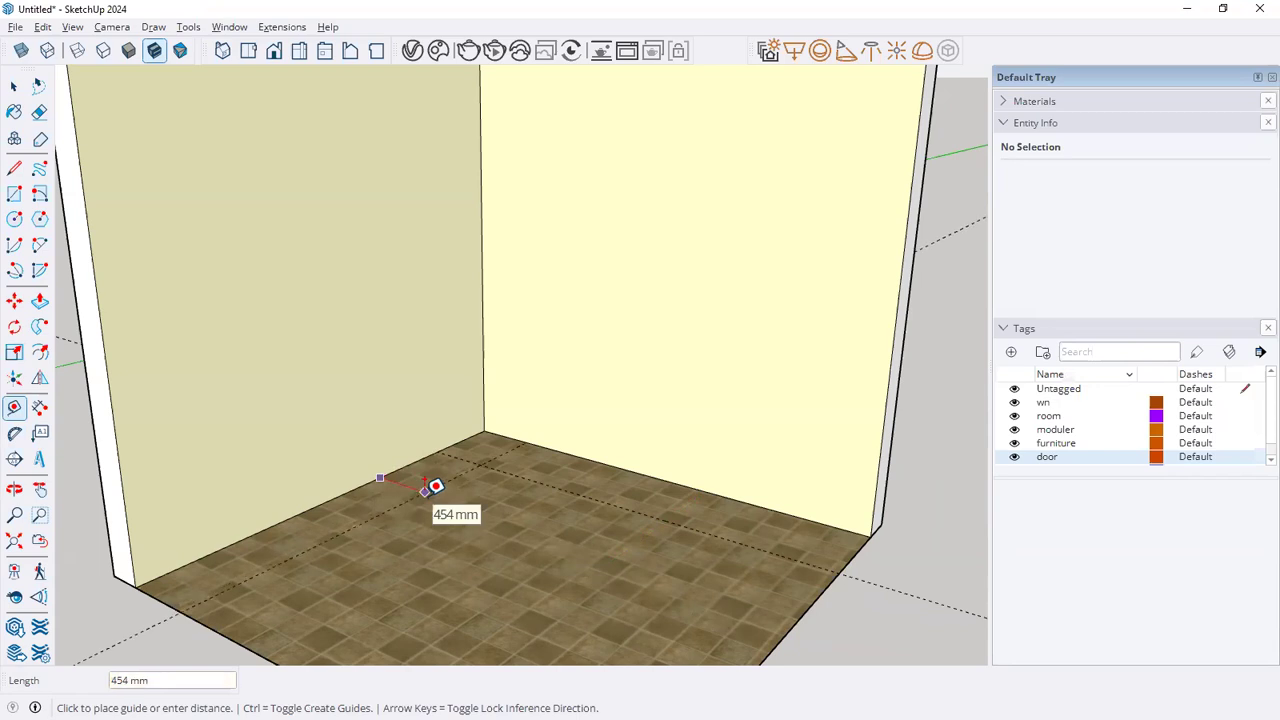
{"action": "key", "text": "Escape"}
{"action": "key", "text": "space"}
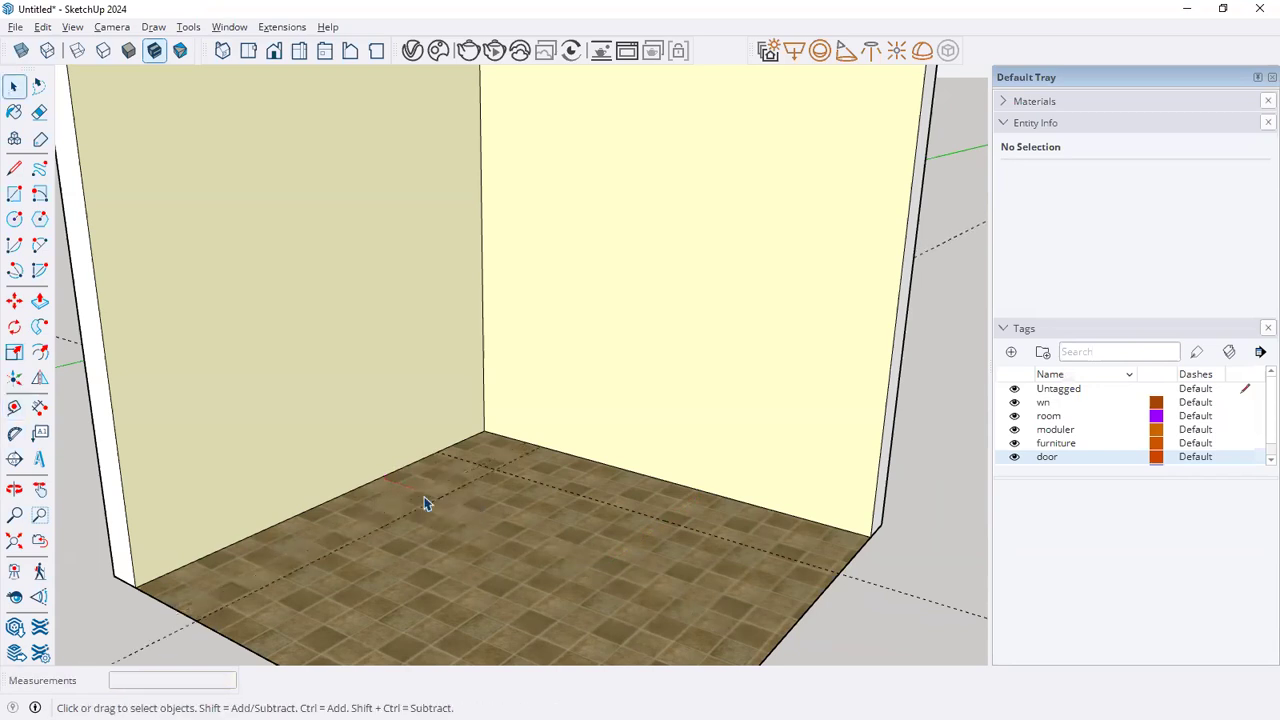
Try to outline the L-shaped counter footprint with lines along the two floor guides
{"action": "left_click", "coordinate": [14, 168]}
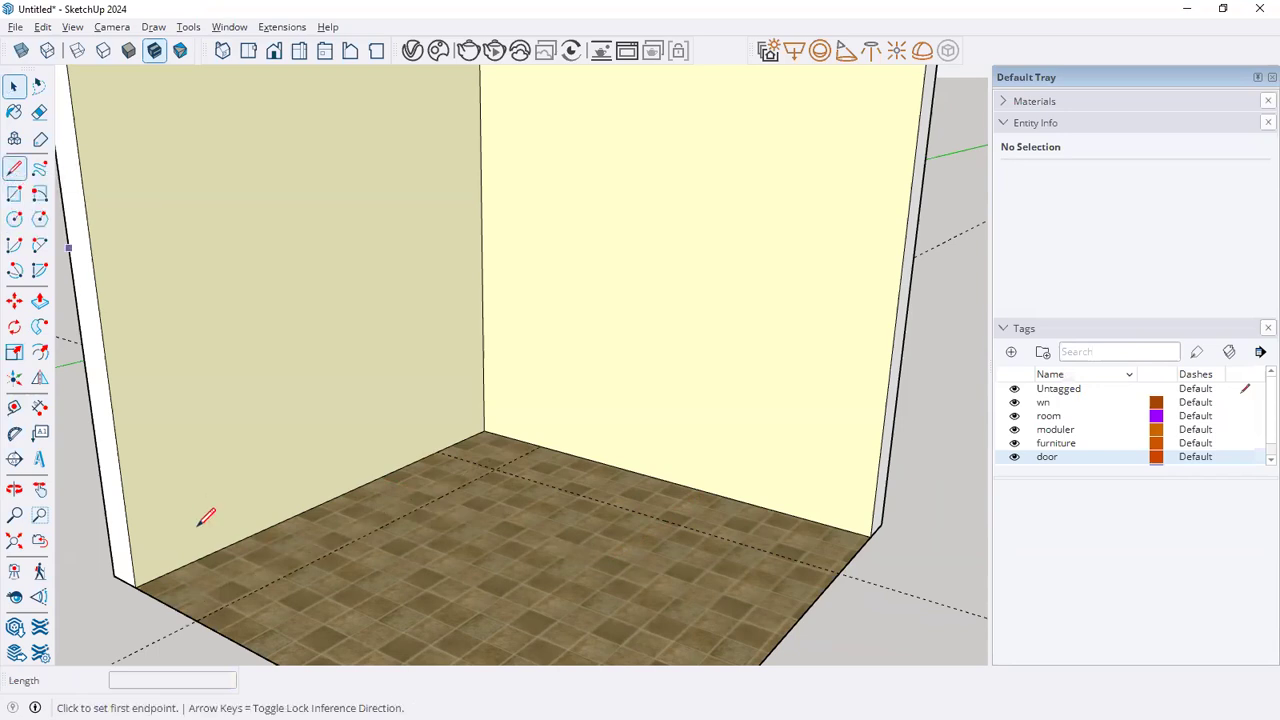
{"action": "left_click", "coordinate": [196, 620]}
{"action": "left_click", "coordinate": [494, 467]}
{"action": "left_click", "coordinate": [840, 573]}
{"action": "key", "text": "space"}
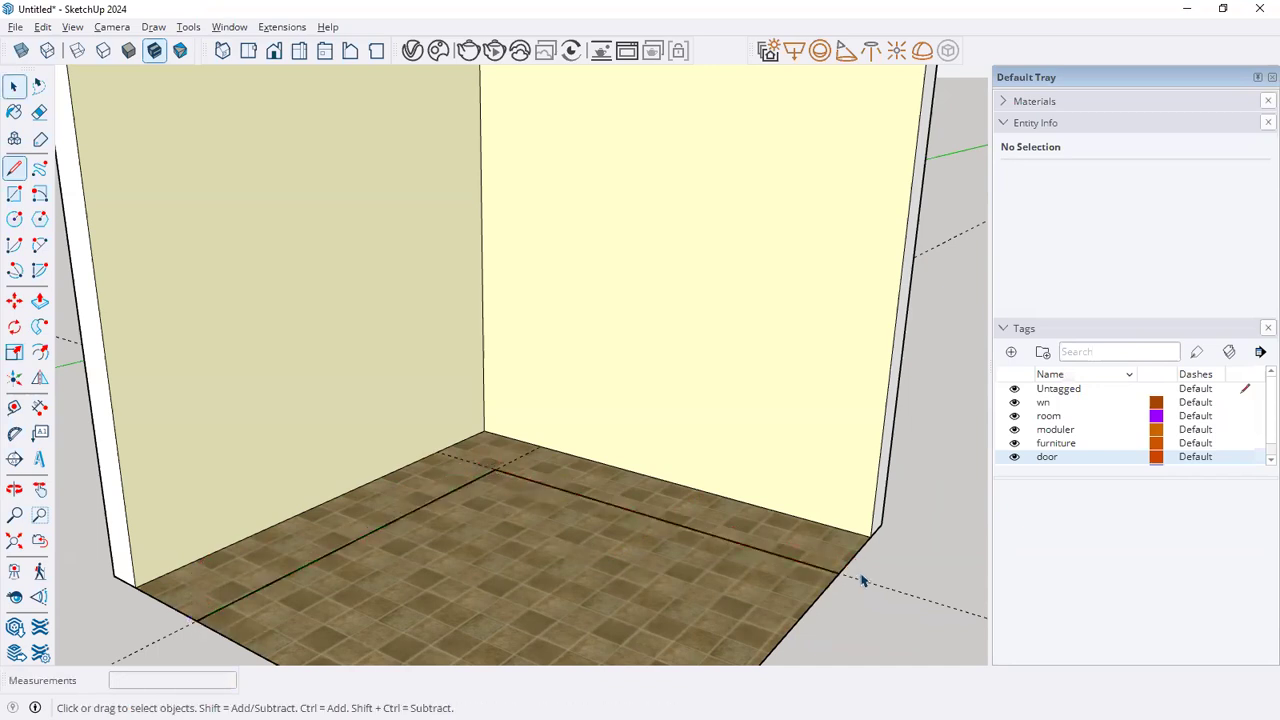
{"action": "key", "text": "p"}
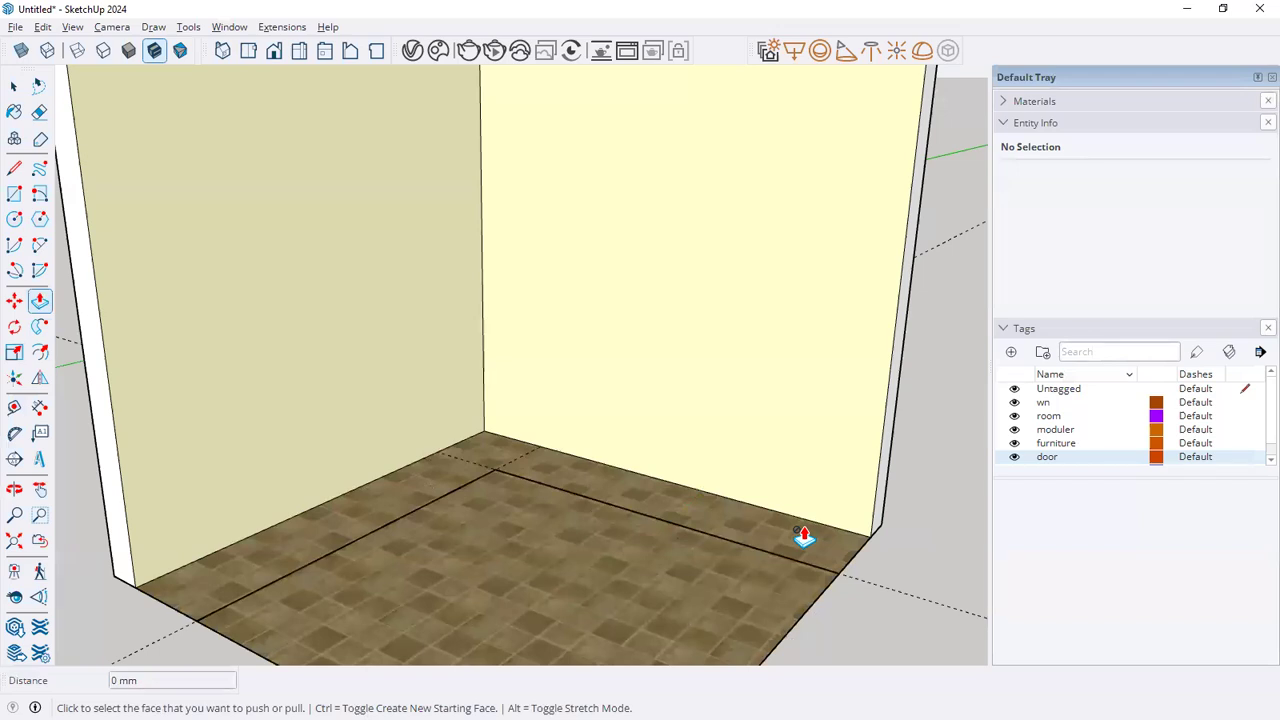
{"action": "key", "text": "space"}
{"action": "key", "text": "q"}
Draw two adjoining rectangles on the floor between the guides and the walls as the L-shaped counter footprint
{"action": "left_click", "coordinate": [14, 194]}
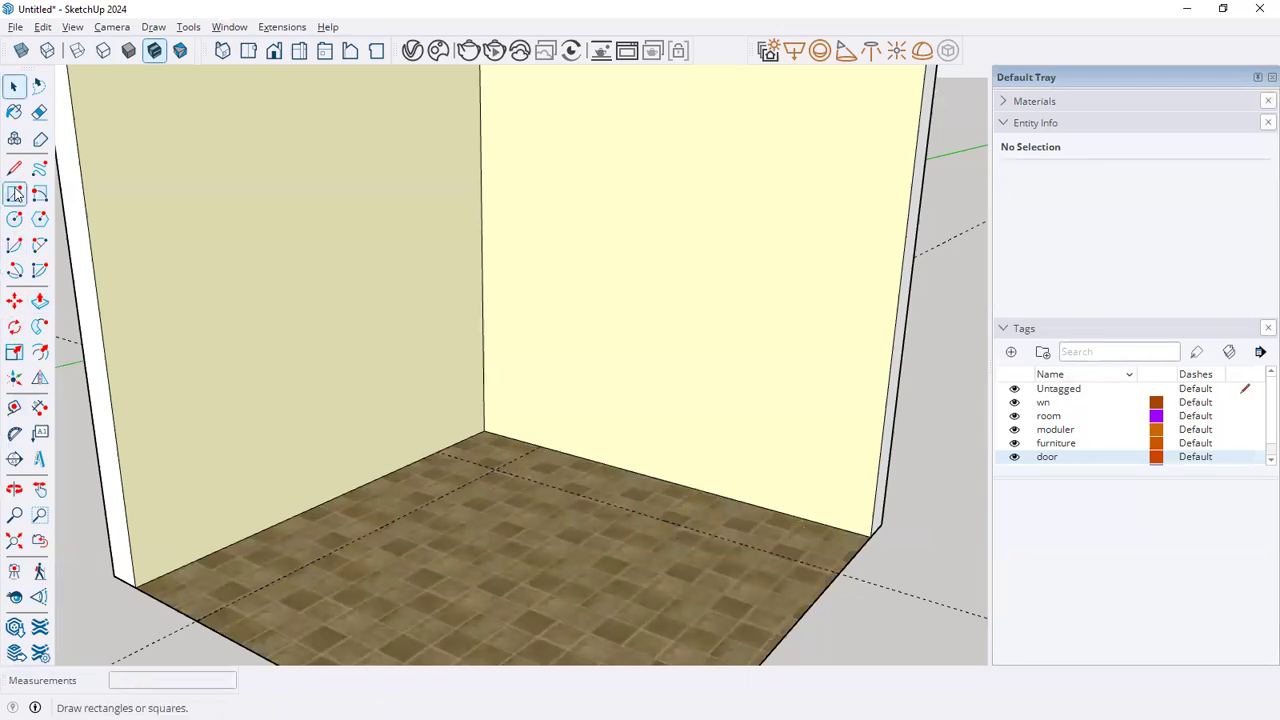
{"action": "left_click", "coordinate": [193, 615]}
{"action": "left_click", "coordinate": [486, 430]}
{"action": "left_click", "coordinate": [496, 466]}
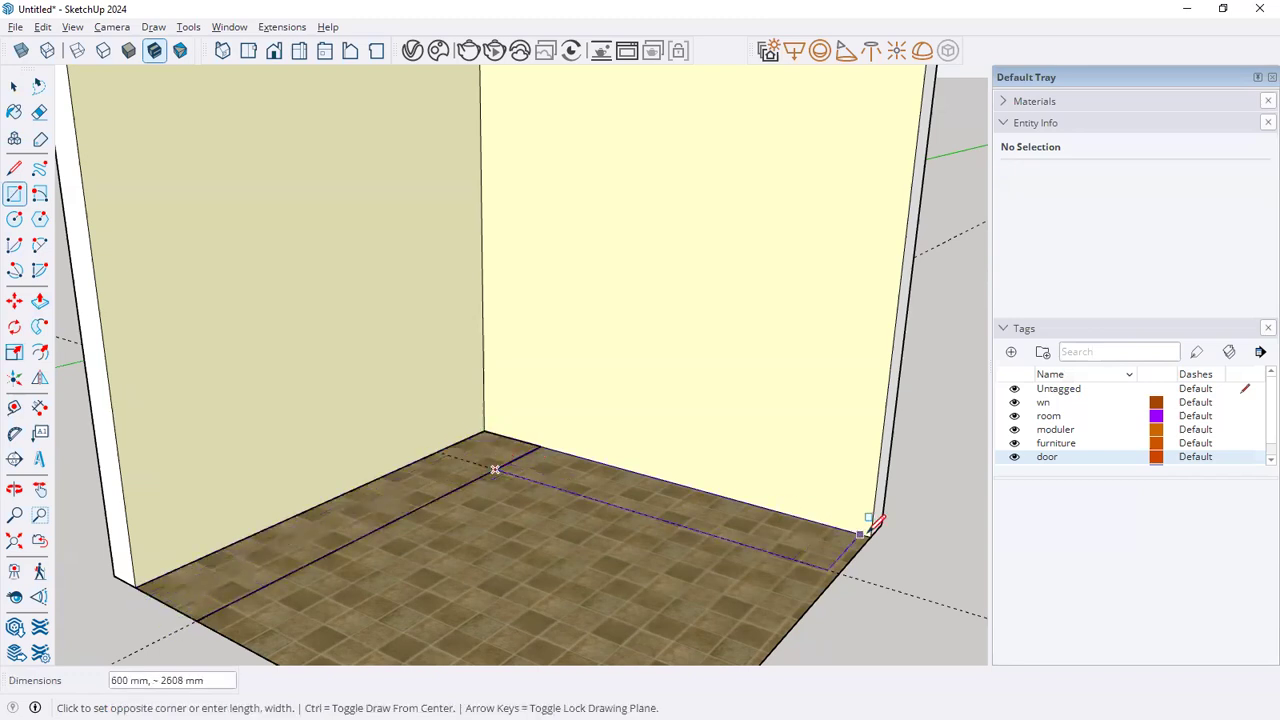
{"action": "left_click", "coordinate": [873, 522]}
{"action": "key", "text": "space"}
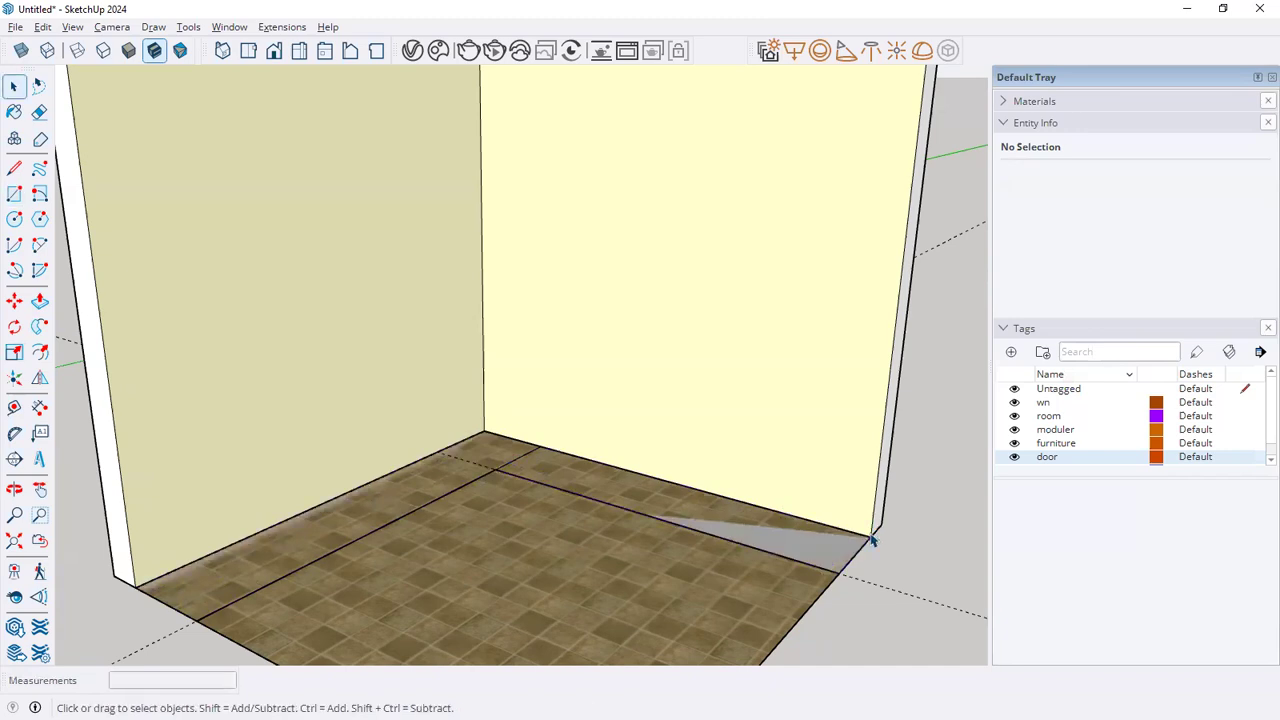
Push/Pull the rectangle along the right wall up 900 mm, checking the base cabinet heights in the Adobe Reader drawing
{"action": "key", "text": "p"}
{"action": "left_click", "coordinate": [811, 550]}
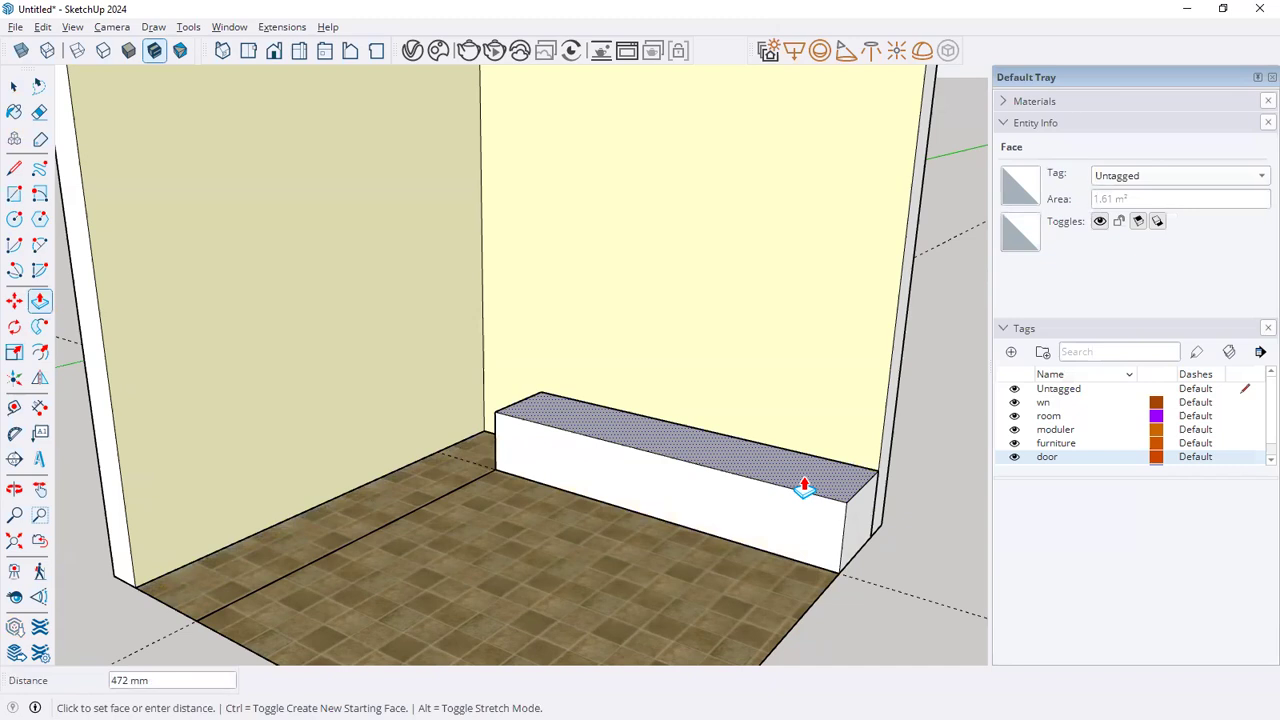
{"action": "key", "text": "alt+Tab"}
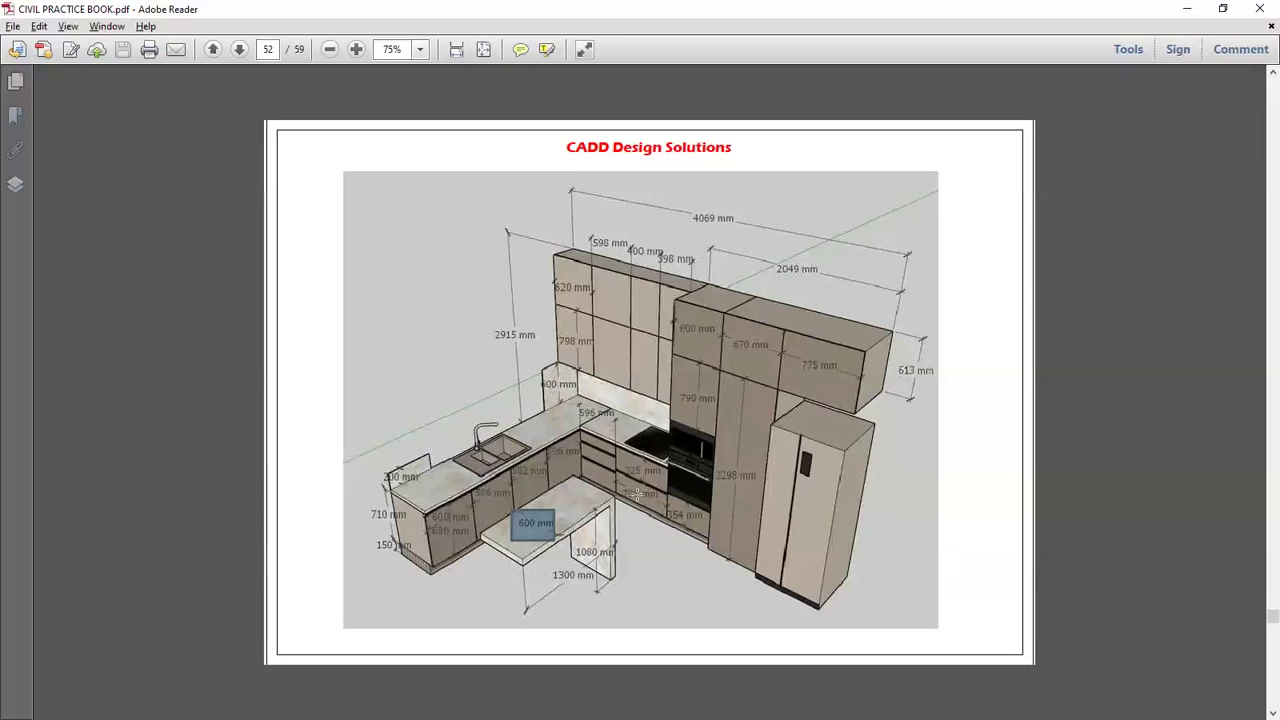
{"action": "scroll", "coordinate": [388, 558], "scroll_direction": "up", "scroll_amount": 1, "text": "ctrl"}
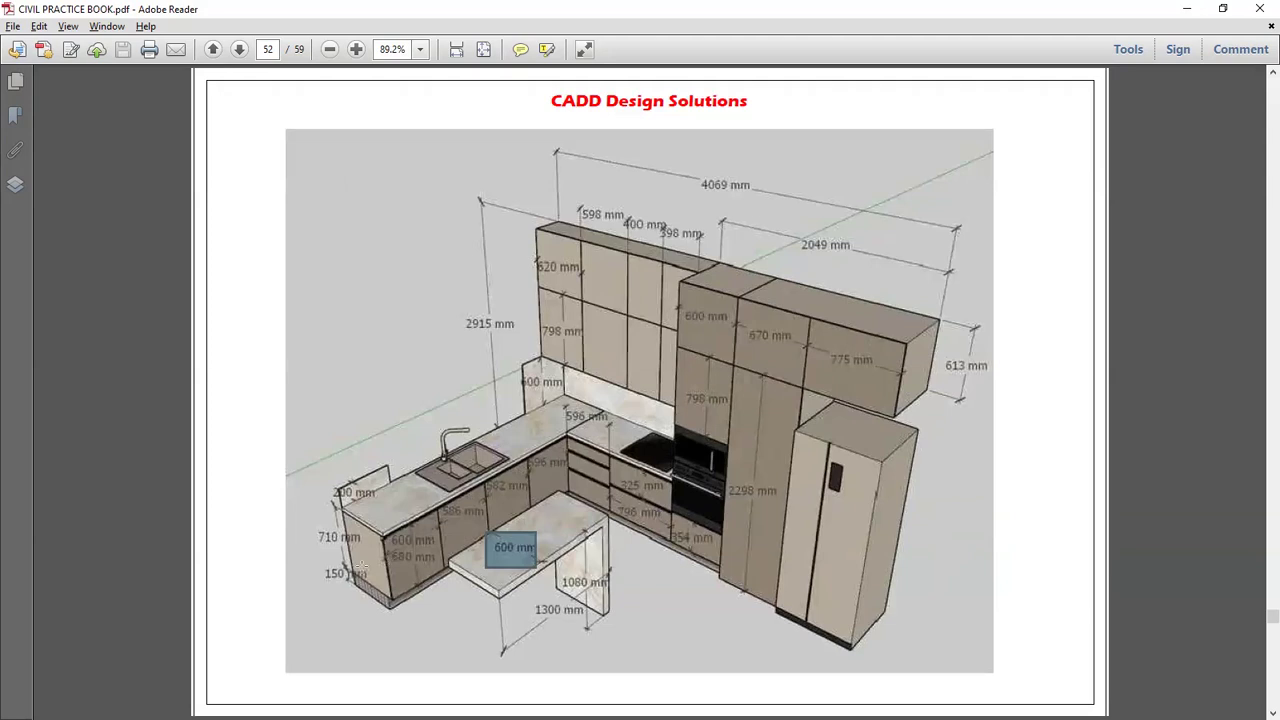
{"action": "left_click_drag", "start_coordinate": [317, 567], "coordinate": [356, 586]}
{"action": "left_click_drag", "start_coordinate": [311, 529], "coordinate": [349, 545]}
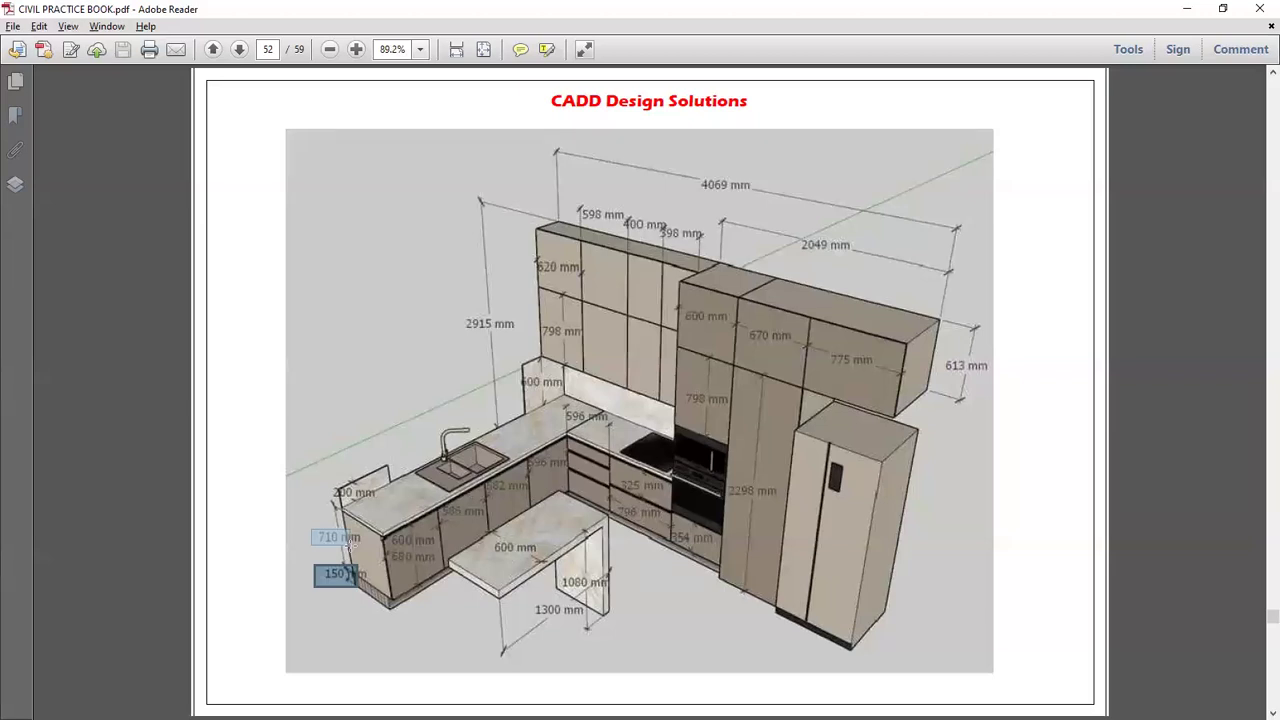
{"action": "left_click_drag", "start_coordinate": [350, 545], "coordinate": [351, 546]}
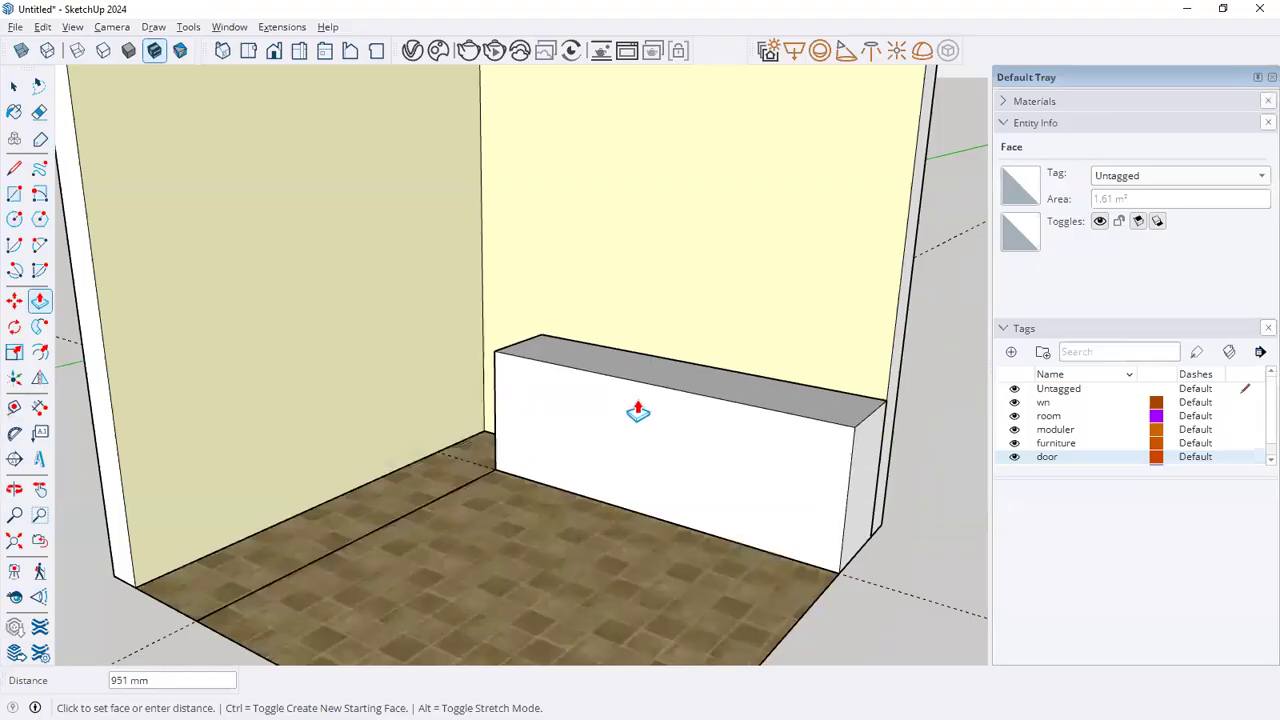
{"action": "type", "text": "900"}
{"action": "key", "text": "Return"}
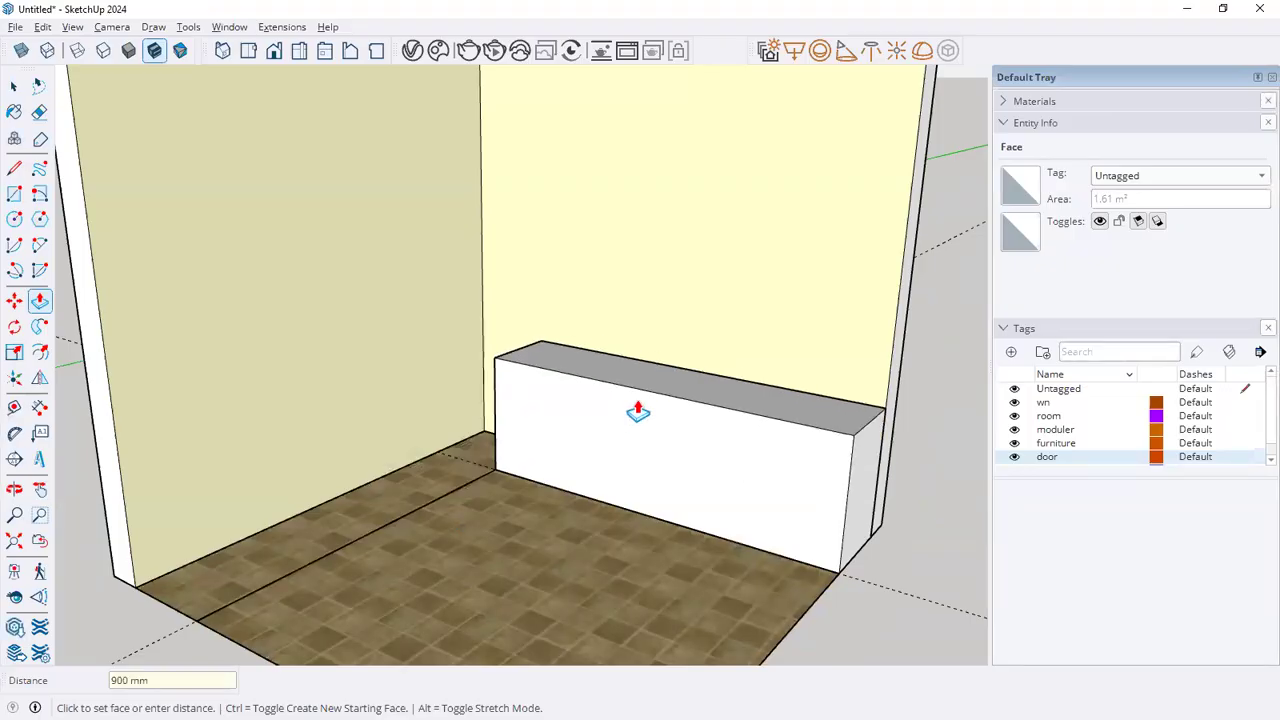
Raise the rectangle along the left wall by the same 900 mm to complete the L-shaped counter block
{"action": "double_click", "coordinate": [468, 479]}
{"action": "key", "text": "space"}
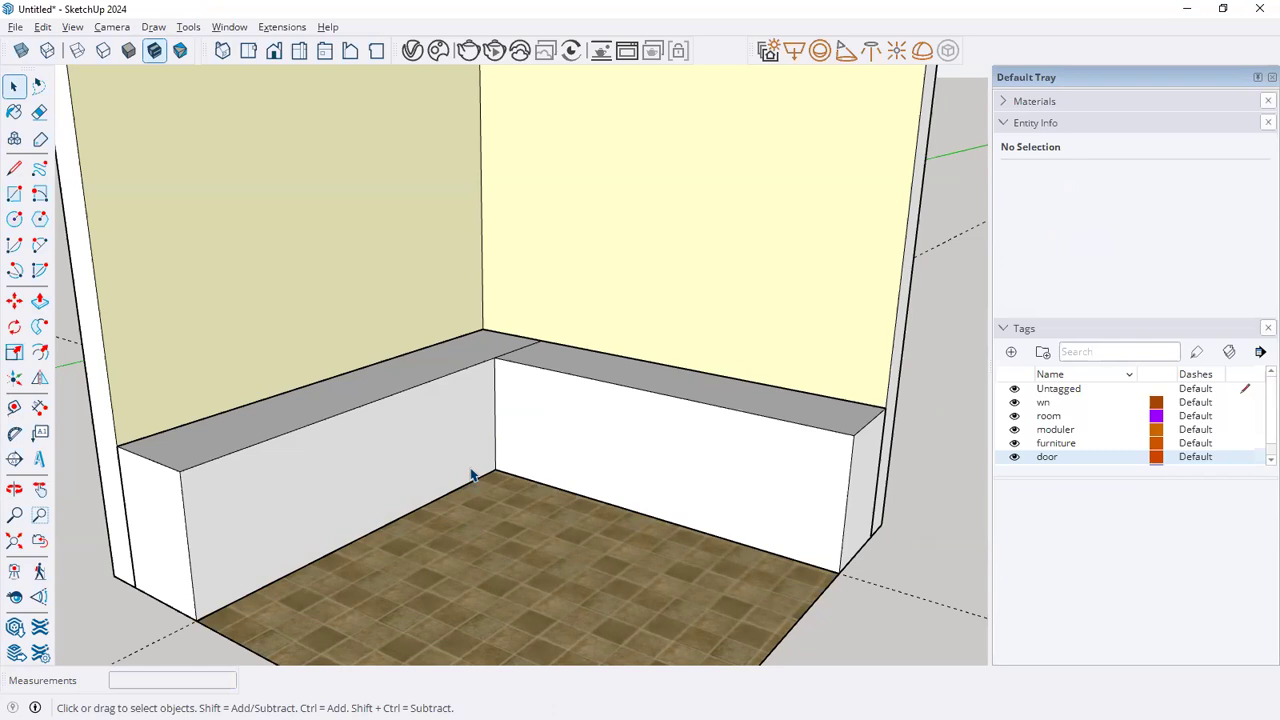
{"action": "key", "text": "o"}
{"action": "key", "text": "space"}
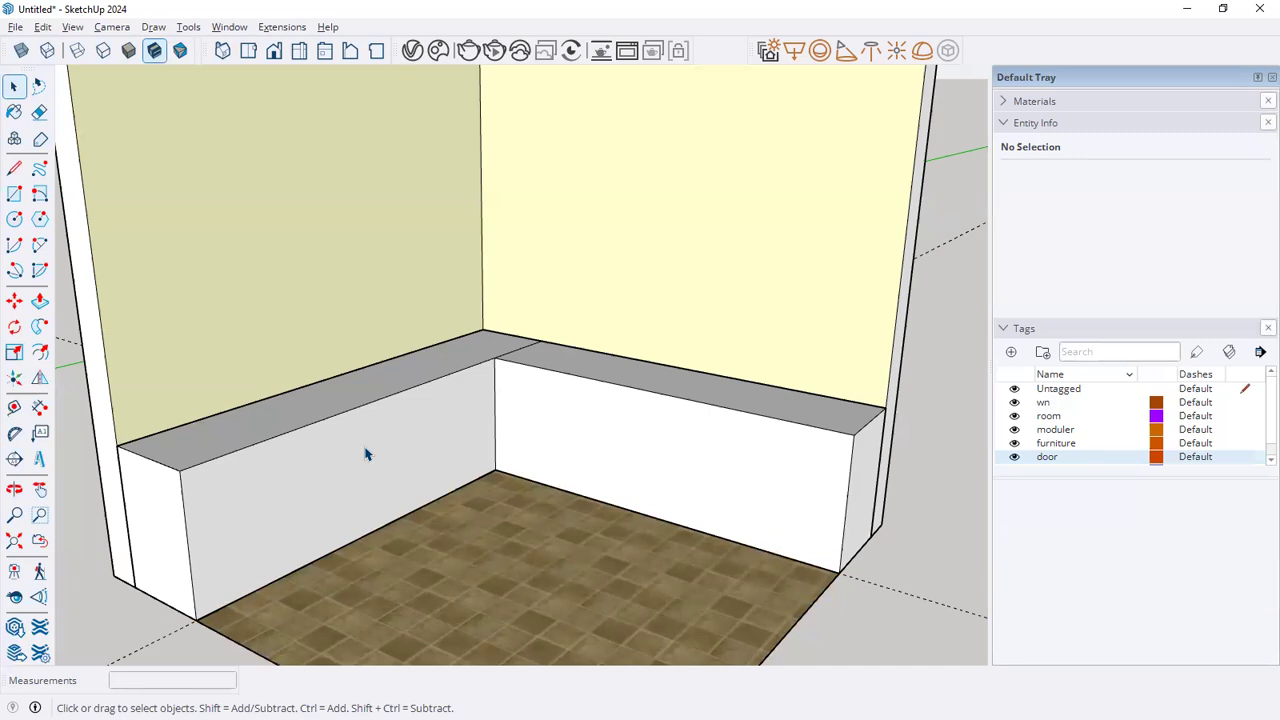
Switch to the practice book in Adobe Reader and examine the kitchen on page 10's ground floor plan
{"action": "key", "text": "alt+Tab"}
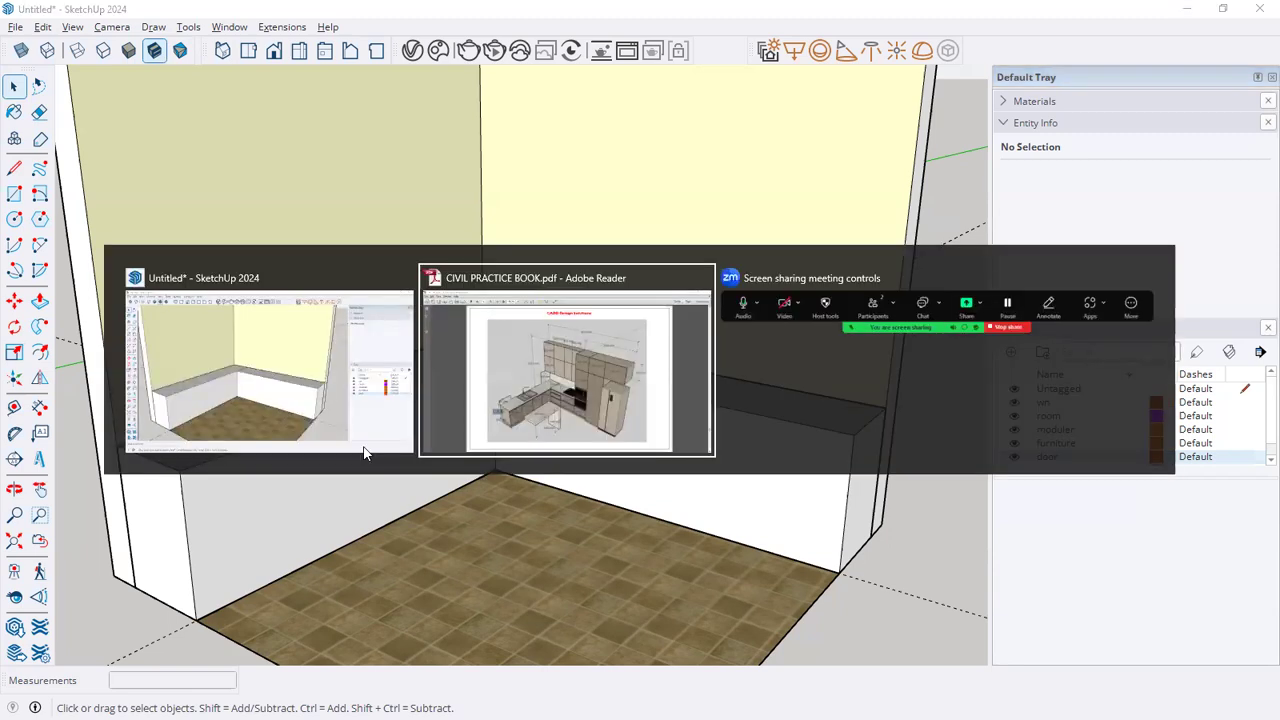
{"action": "key", "text": "alt+Tab"}
{"action": "key", "text": "alt+Tab"}
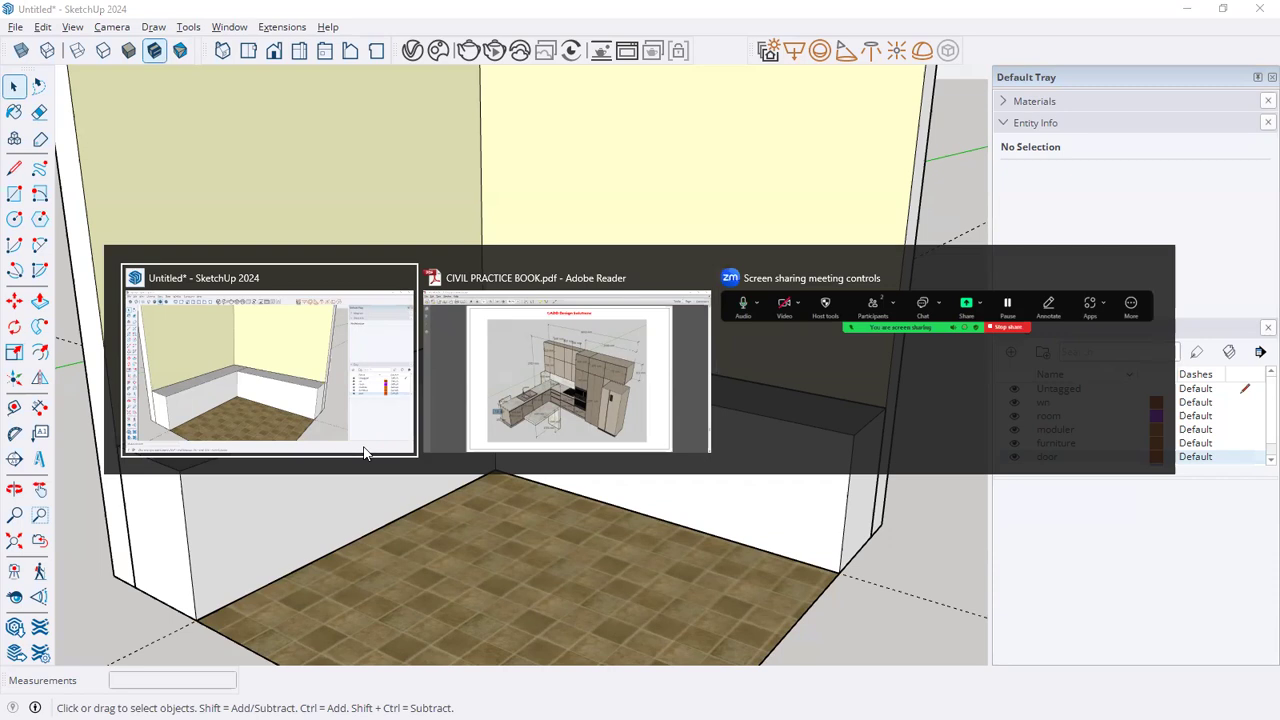
{"action": "key", "text": "alt+Tab"}
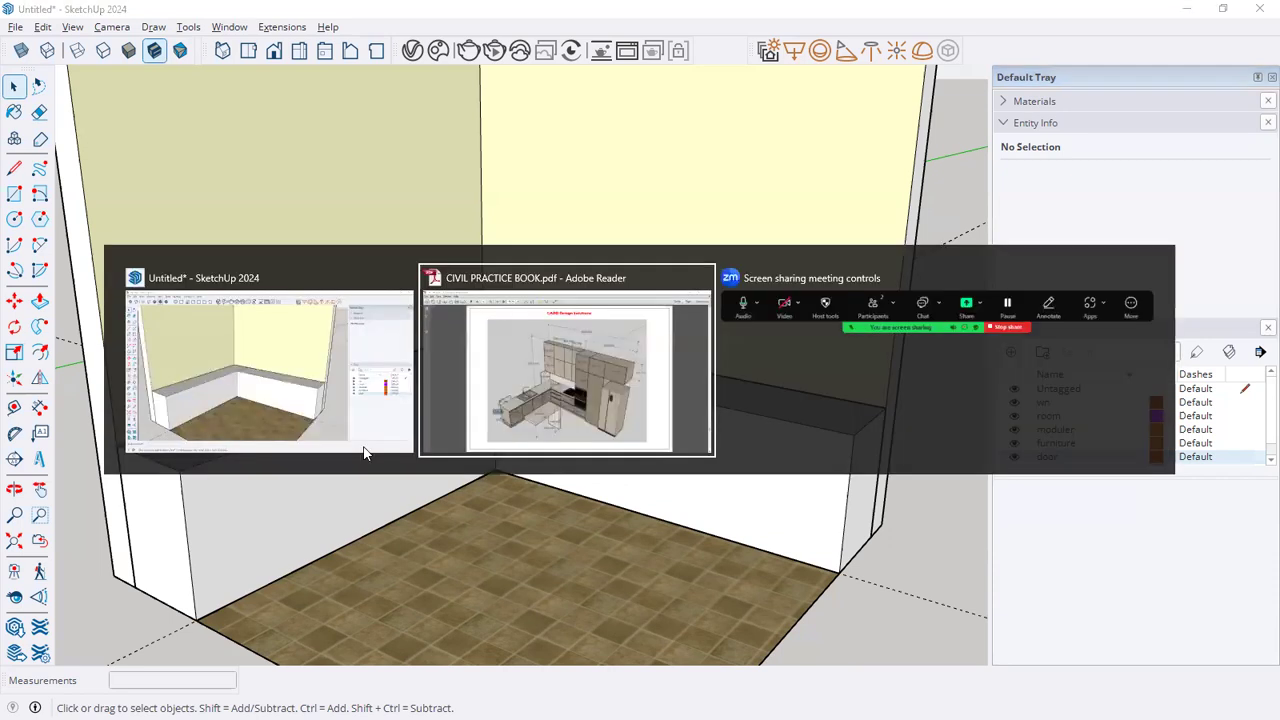
{"action": "scroll", "coordinate": [564, 481], "scroll_direction": "down", "scroll_amount": 3, "text": "ctrl"}
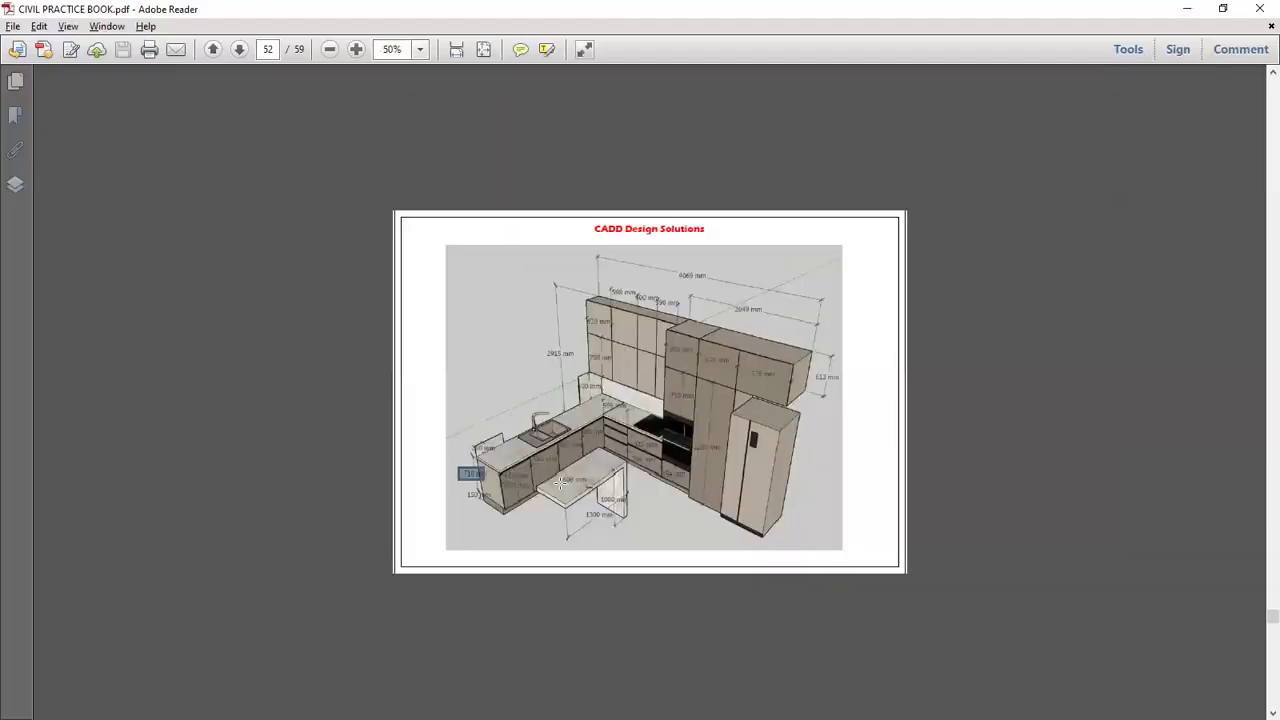
{"action": "scroll", "coordinate": [560, 483], "scroll_direction": "up", "scroll_amount": 7}
{"action": "scroll", "coordinate": [560, 483], "scroll_direction": "up", "scroll_amount": 11}
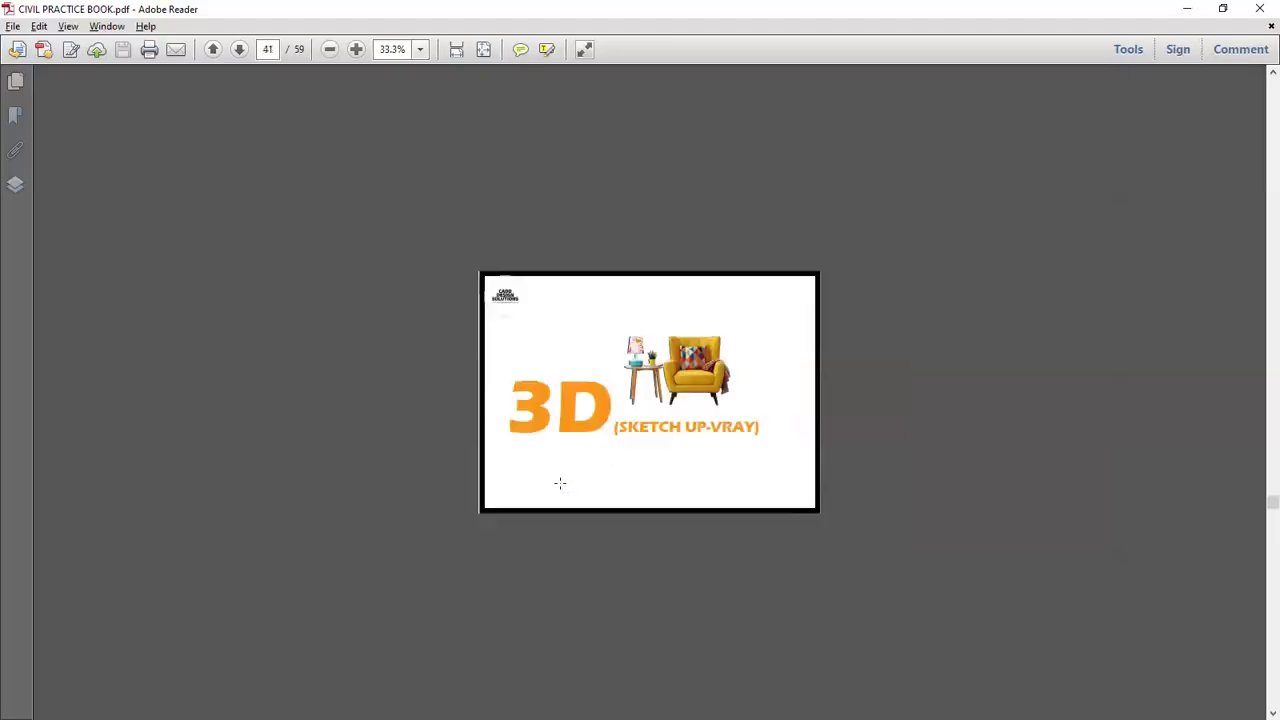
{"action": "scroll", "coordinate": [560, 483], "scroll_direction": "up", "scroll_amount": 5}
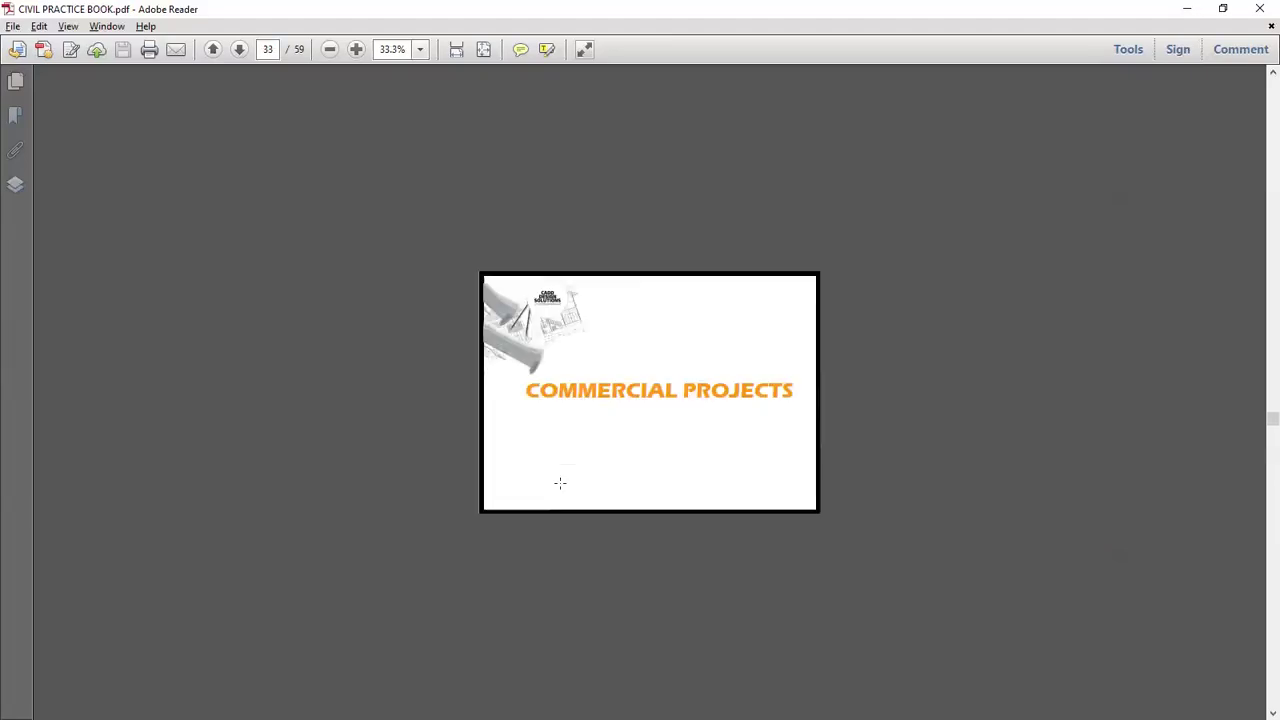
{"action": "scroll", "coordinate": [560, 483], "scroll_direction": "up", "scroll_amount": 10}
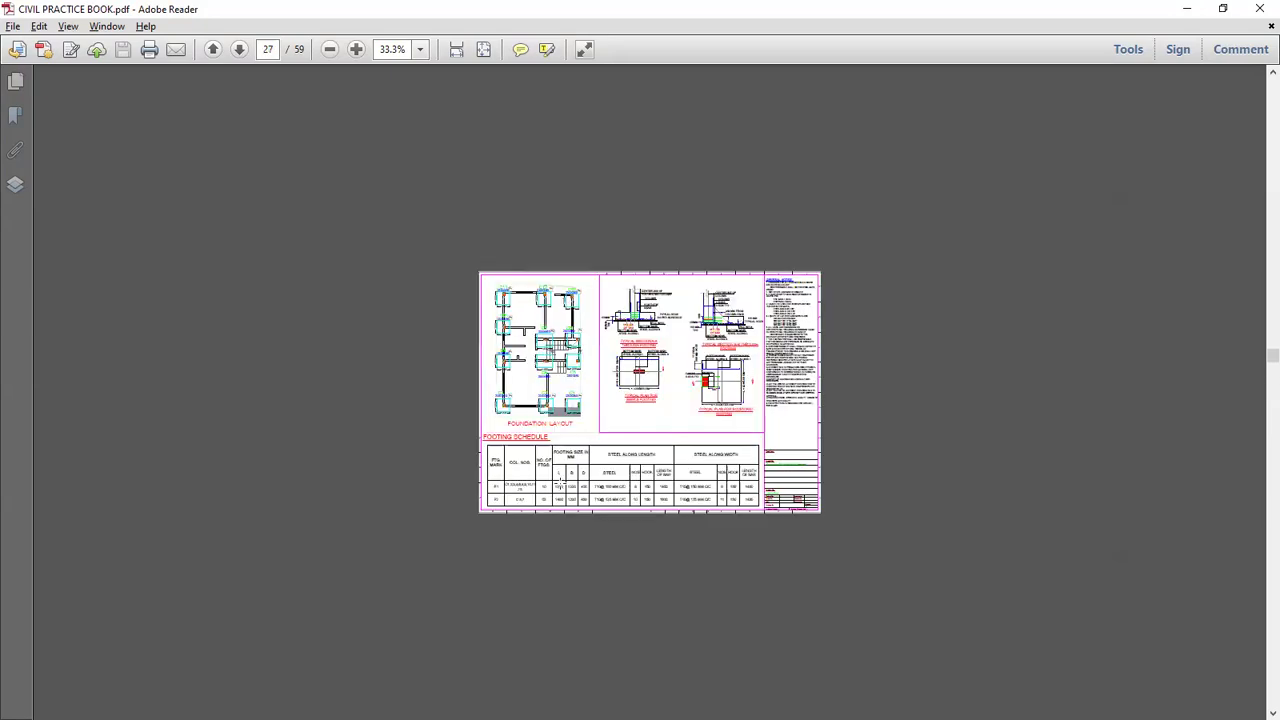
{"action": "scroll", "coordinate": [560, 483], "scroll_direction": "up", "scroll_amount": 6}
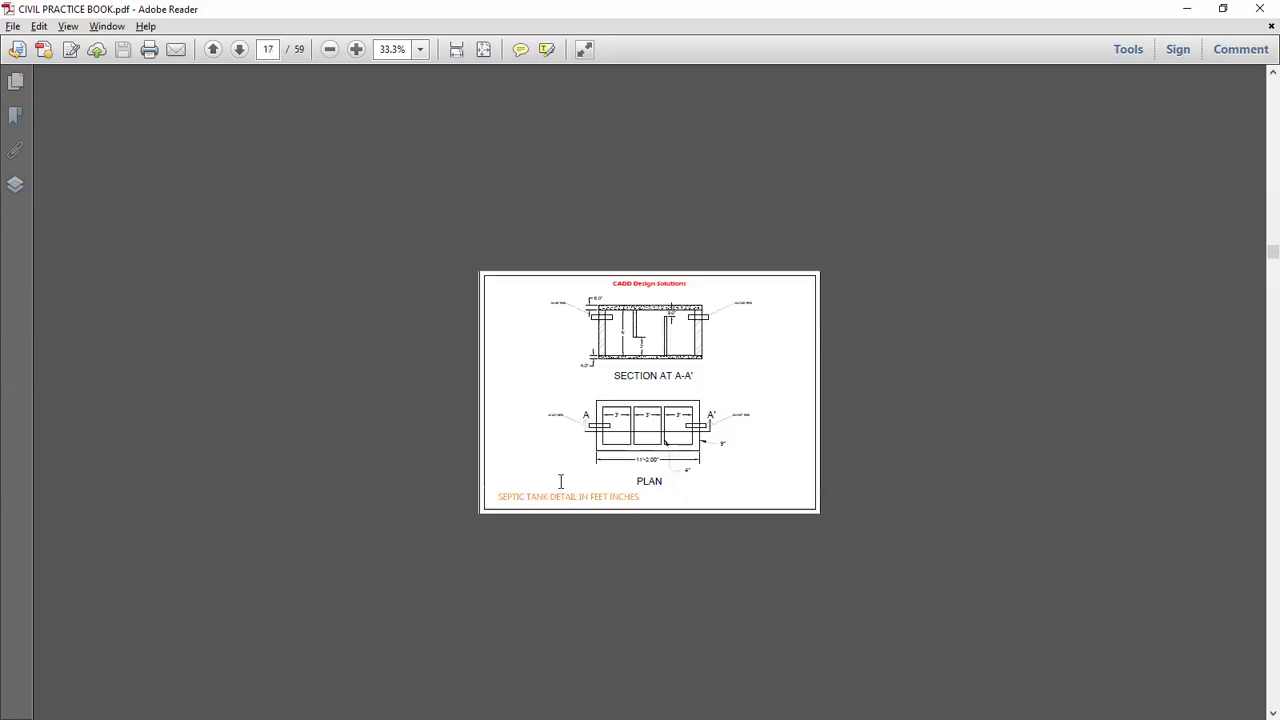
{"action": "scroll", "coordinate": [560, 483], "scroll_direction": "up", "scroll_amount": 3}
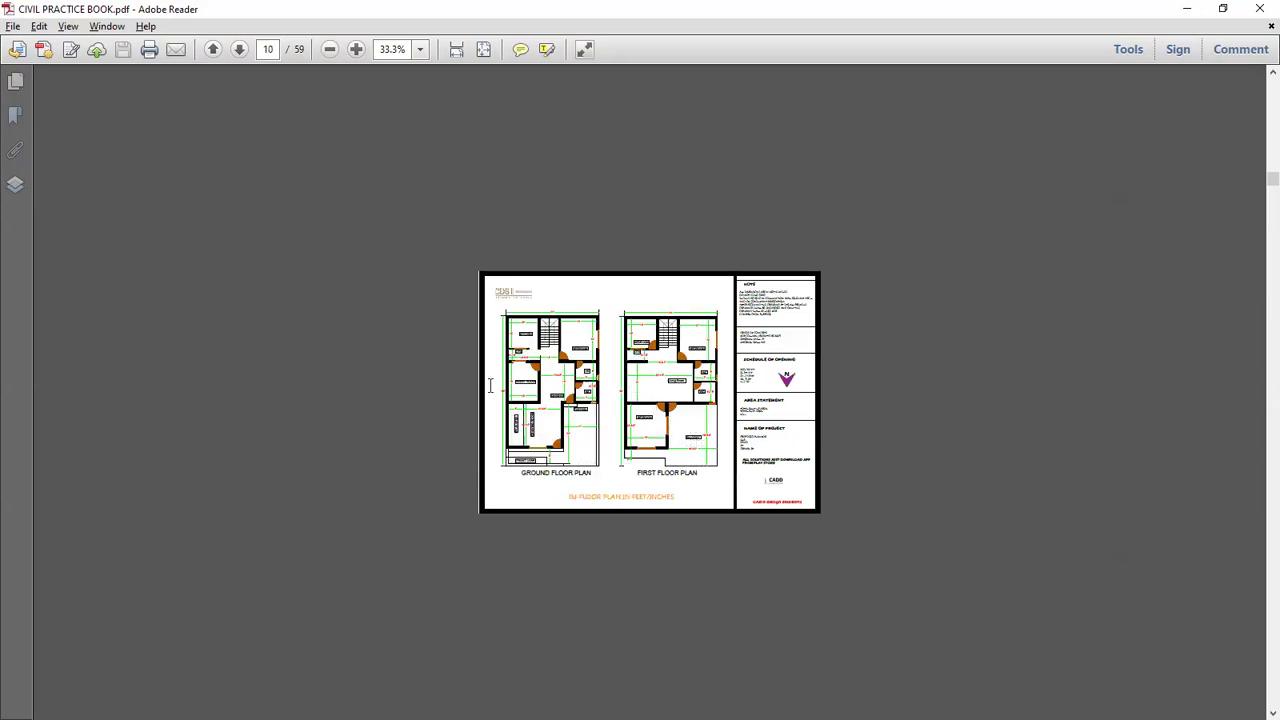
{"action": "scroll", "coordinate": [499, 372], "scroll_direction": "up", "scroll_amount": 3, "text": "ctrl"}
{"action": "scroll", "coordinate": [338, 295], "scroll_direction": "up", "scroll_amount": 2, "text": "ctrl"}
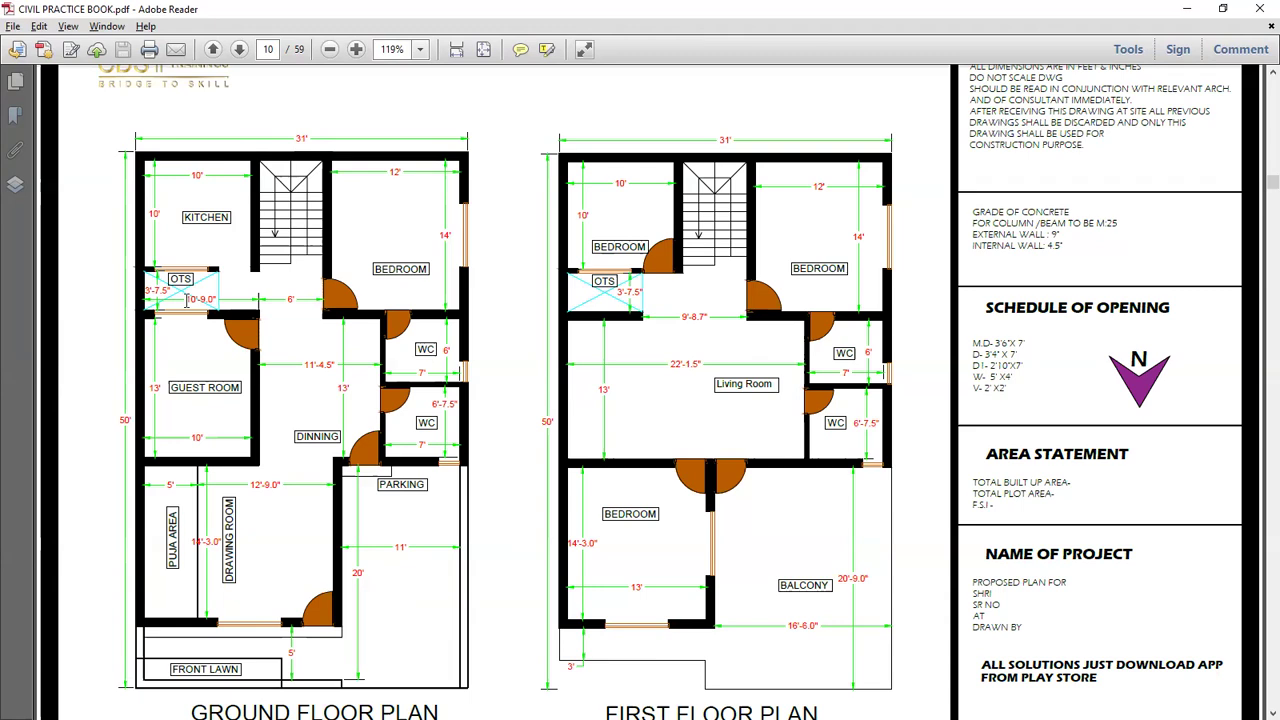
{"action": "scroll", "coordinate": [344, 442], "scroll_direction": "down", "scroll_amount": 2, "text": "ctrl"}
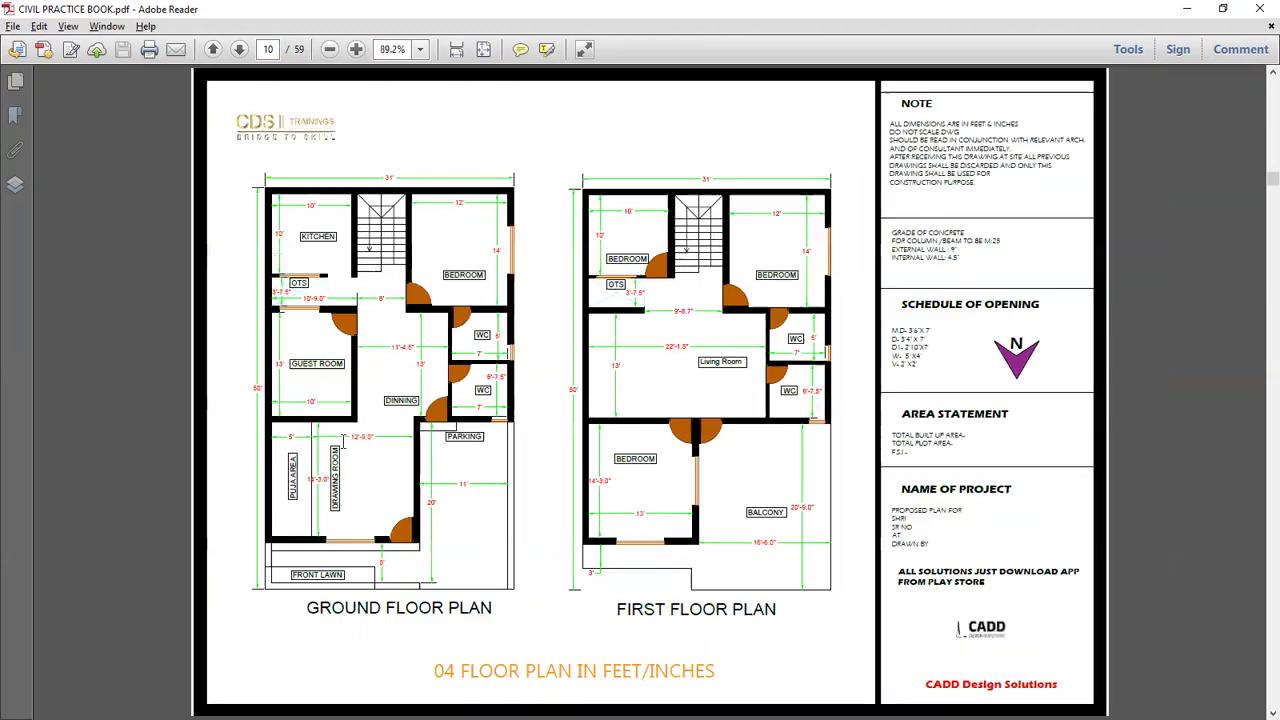
Find the ground floor presentation drawing on page 26 and examine the kitchen's counter, hob, sink and fridge layout
{"action": "scroll", "coordinate": [347, 448], "scroll_direction": "down", "scroll_amount": 1}
{"action": "scroll", "coordinate": [347, 448], "scroll_direction": "down", "scroll_amount": 5}
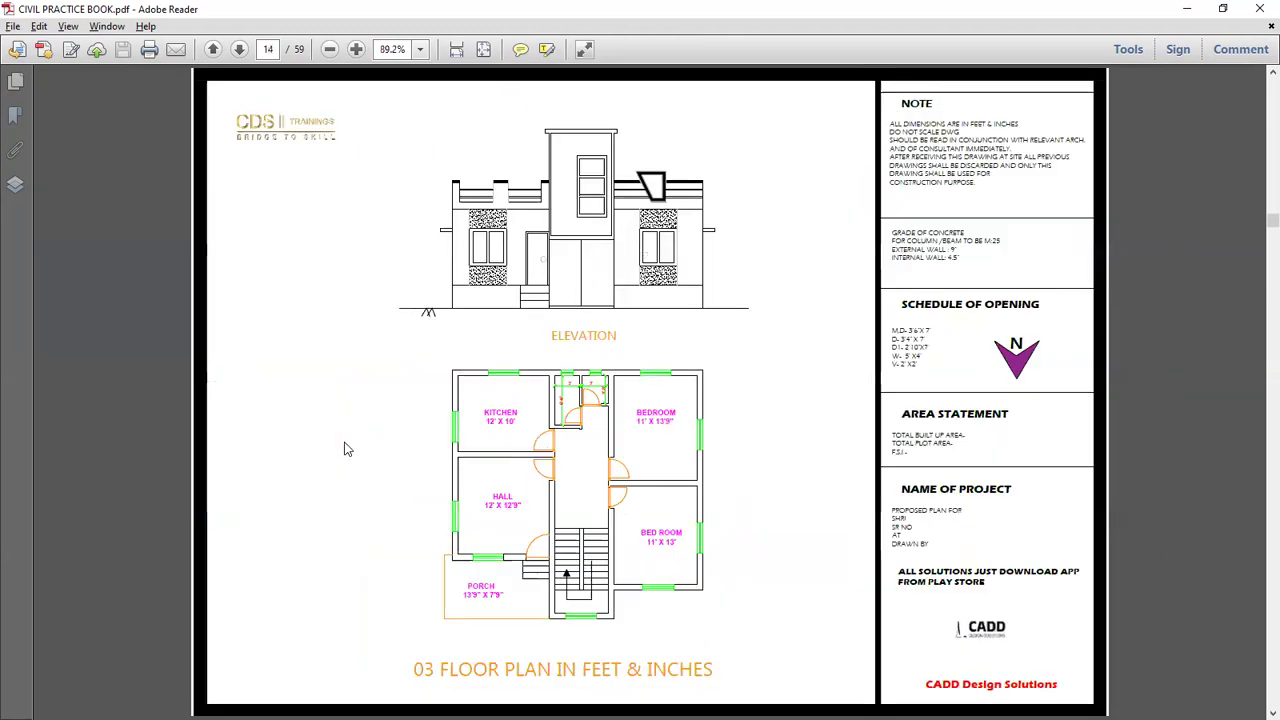
{"action": "scroll", "coordinate": [344, 448], "scroll_direction": "down", "scroll_amount": 5}
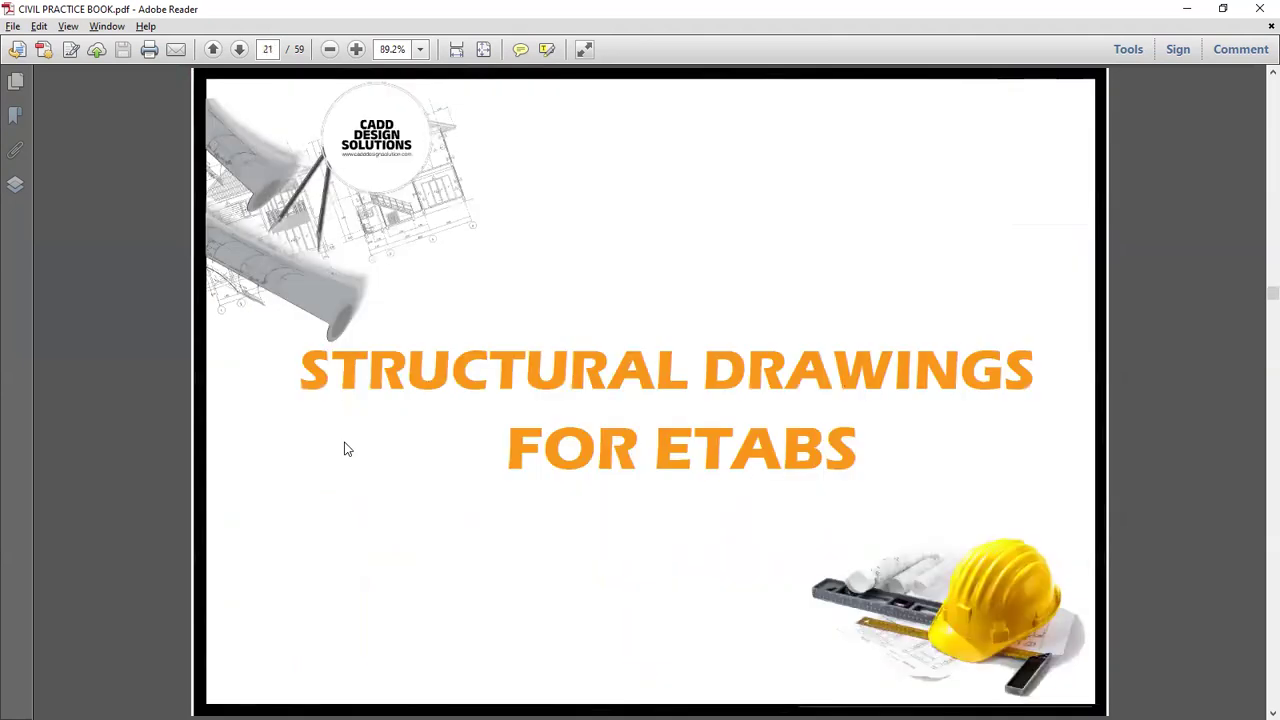
{"action": "scroll", "coordinate": [344, 448], "scroll_direction": "down", "scroll_amount": 7}
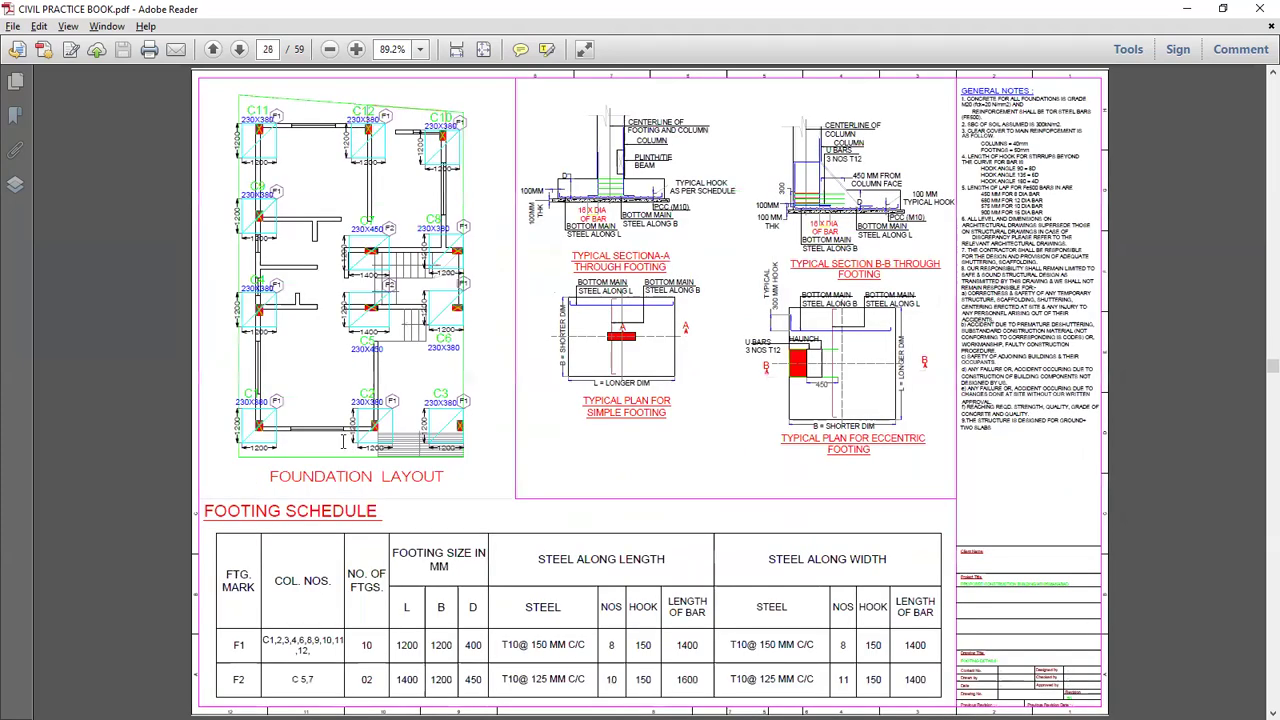
{"action": "scroll", "coordinate": [343, 441], "scroll_direction": "up", "scroll_amount": 2}
{"action": "scroll", "coordinate": [445, 276], "scroll_direction": "up", "scroll_amount": 1, "text": "ctrl"}
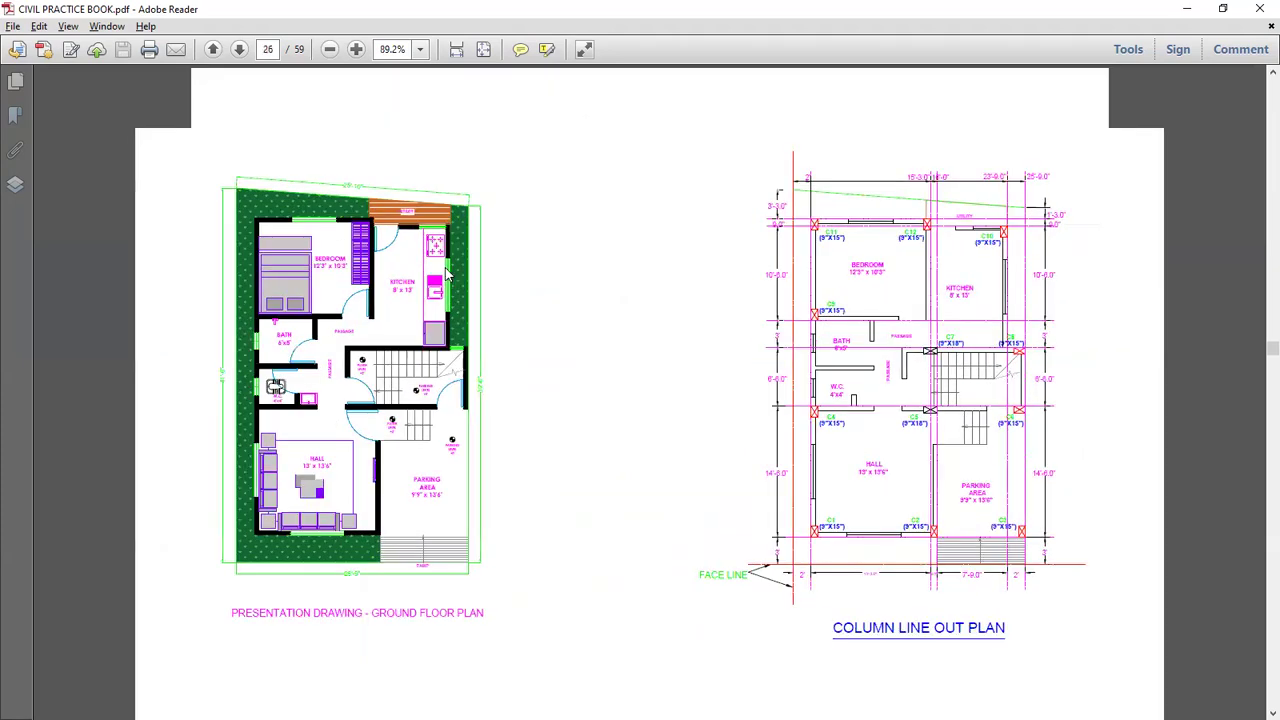
{"action": "scroll", "coordinate": [380, 300], "scroll_direction": "up", "scroll_amount": 2, "text": "ctrl"}
{"action": "scroll", "coordinate": [380, 300], "scroll_direction": "up", "scroll_amount": 3, "text": "ctrl"}
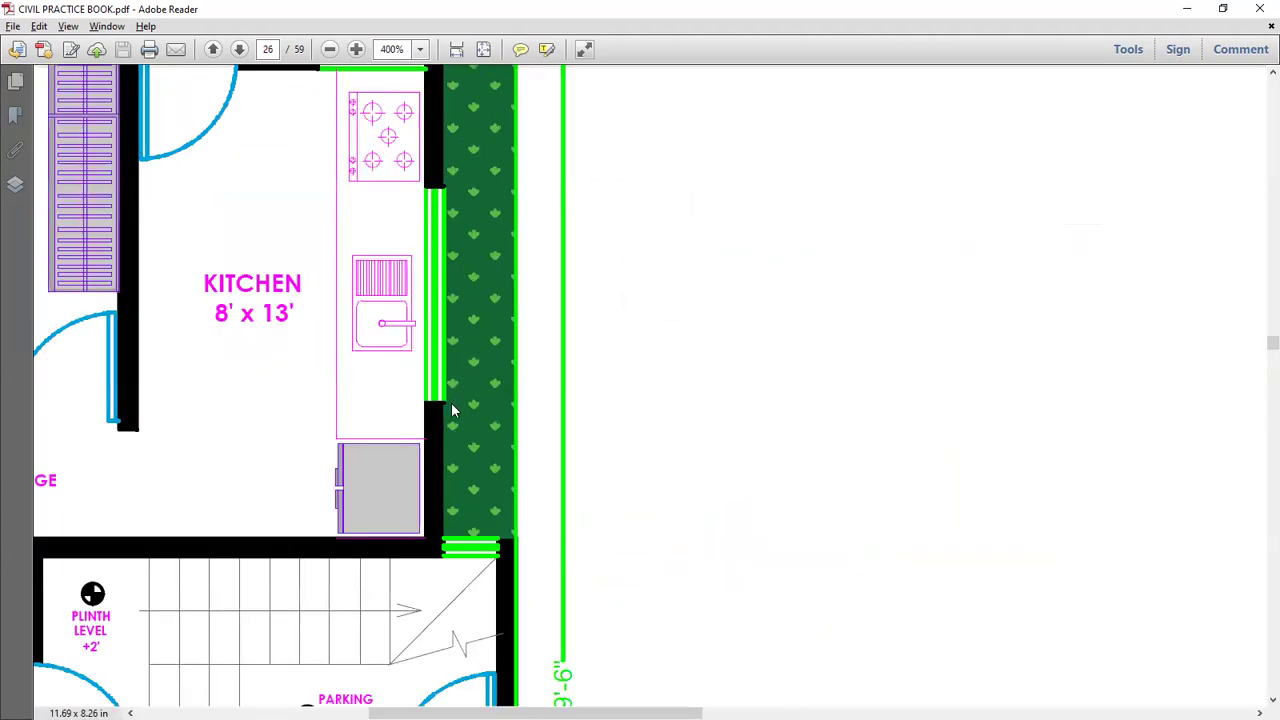
{"action": "scroll", "coordinate": [453, 397], "scroll_direction": "down", "scroll_amount": 1, "text": "ctrl"}
{"action": "scroll", "coordinate": [405, 427], "scroll_direction": "down", "scroll_amount": 2, "text": "ctrl"}
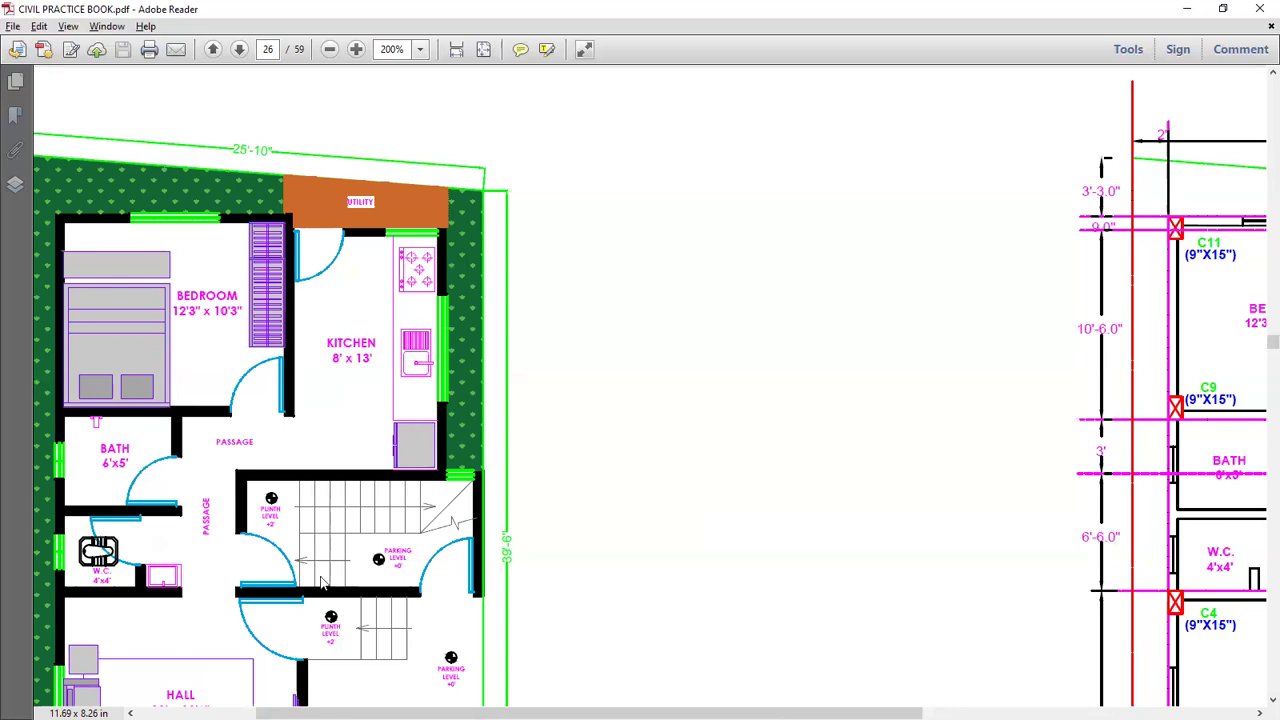
{"action": "scroll", "coordinate": [321, 583], "scroll_direction": "down", "scroll_amount": 1, "text": "ctrl"}
{"action": "scroll", "coordinate": [321, 583], "scroll_direction": "down", "scroll_amount": 2, "text": "ctrl"}
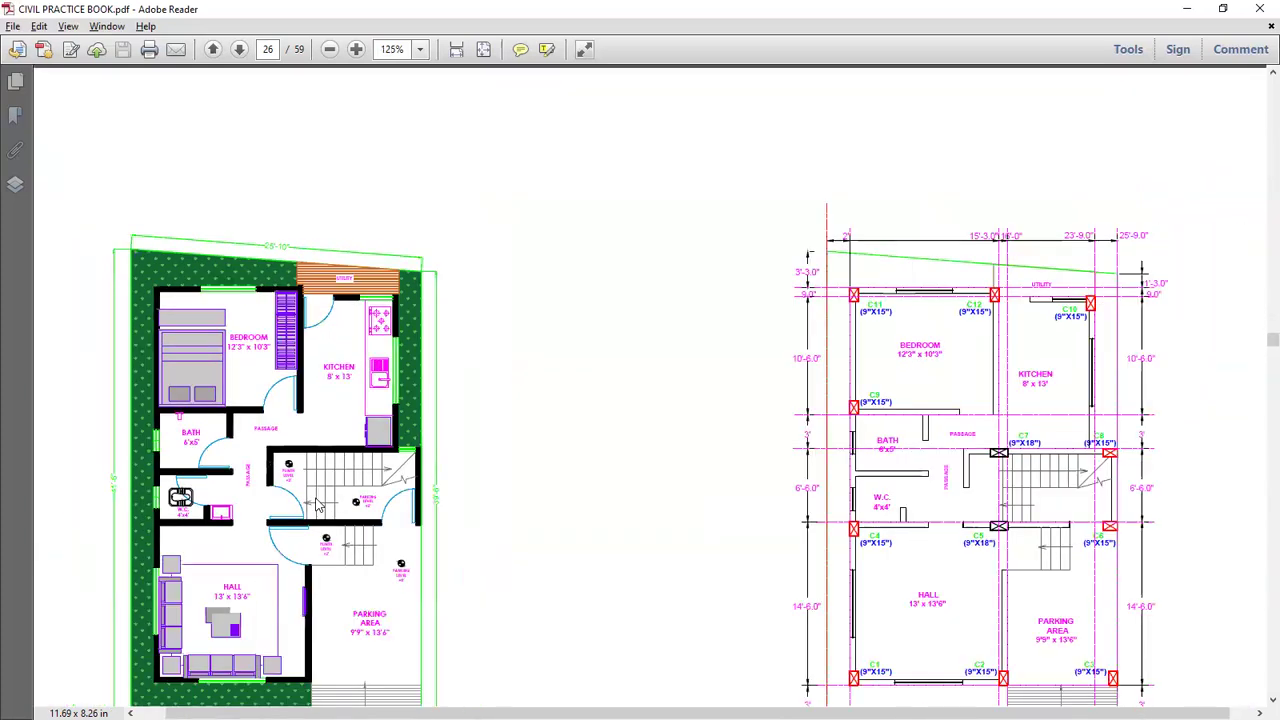
{"action": "scroll", "coordinate": [318, 505], "scroll_direction": "down", "scroll_amount": 1, "text": "ctrl"}
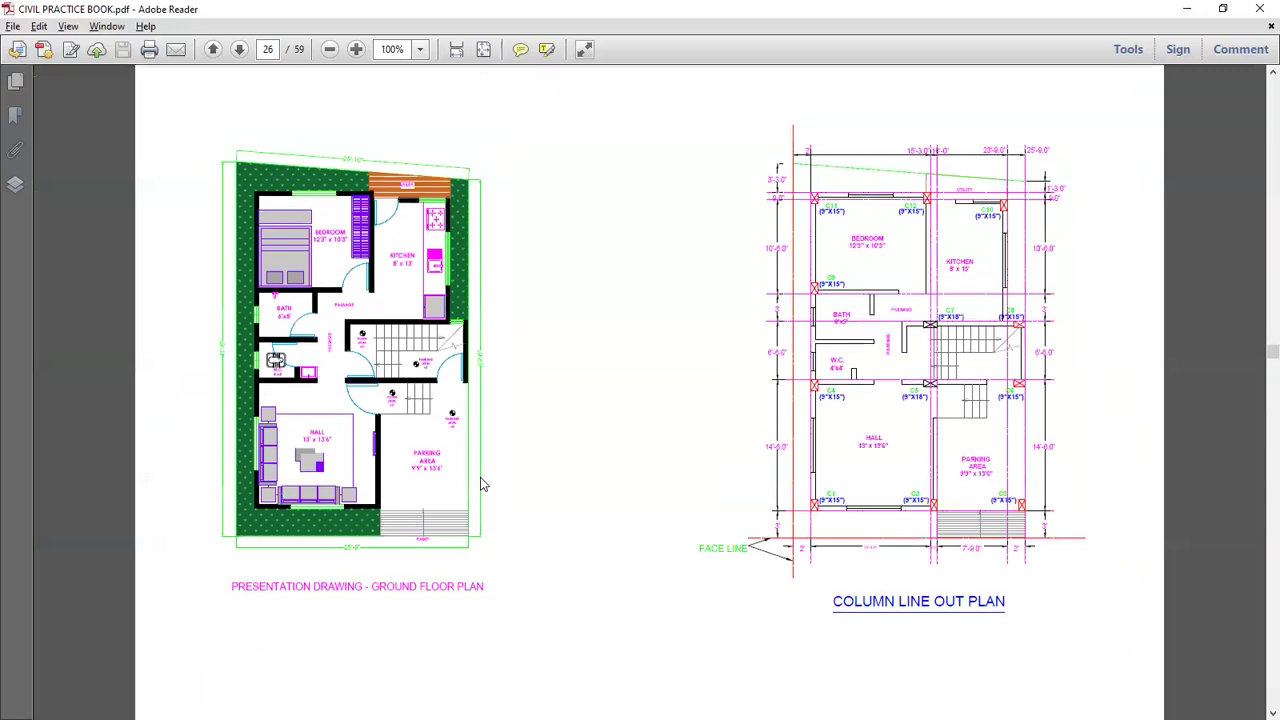
Return to the dimensioned modular kitchen drawing on page 52 and enlarge it for reading
{"action": "scroll", "coordinate": [480, 485], "scroll_direction": "down", "scroll_amount": 2}
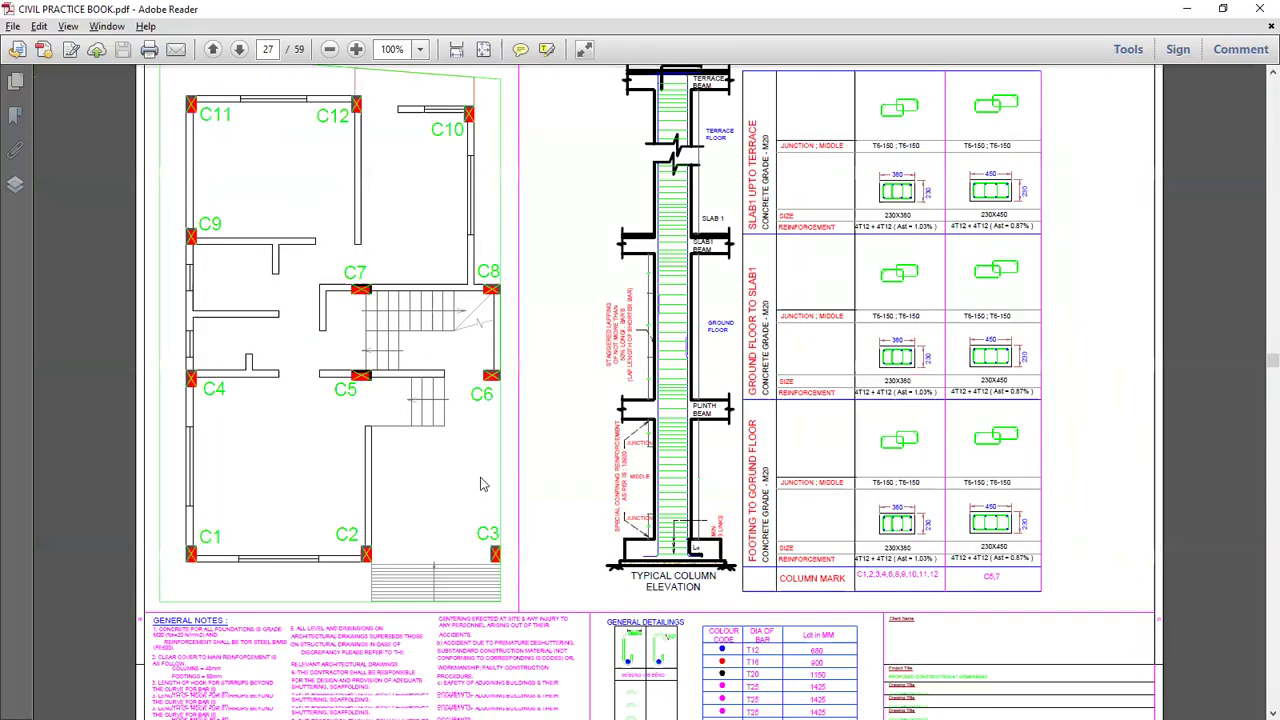
{"action": "scroll", "coordinate": [669, 459], "scroll_direction": "down", "scroll_amount": 6, "text": "ctrl"}
{"action": "scroll", "coordinate": [669, 459], "scroll_direction": "down", "scroll_amount": 10}
{"action": "scroll", "coordinate": [670, 465], "scroll_direction": "down", "scroll_amount": 8}
{"action": "scroll", "coordinate": [670, 465], "scroll_direction": "down", "scroll_amount": 5}
{"action": "scroll", "coordinate": [670, 462], "scroll_direction": "down", "scroll_amount": 5}
{"action": "scroll", "coordinate": [669, 463], "scroll_direction": "down", "scroll_amount": 2}
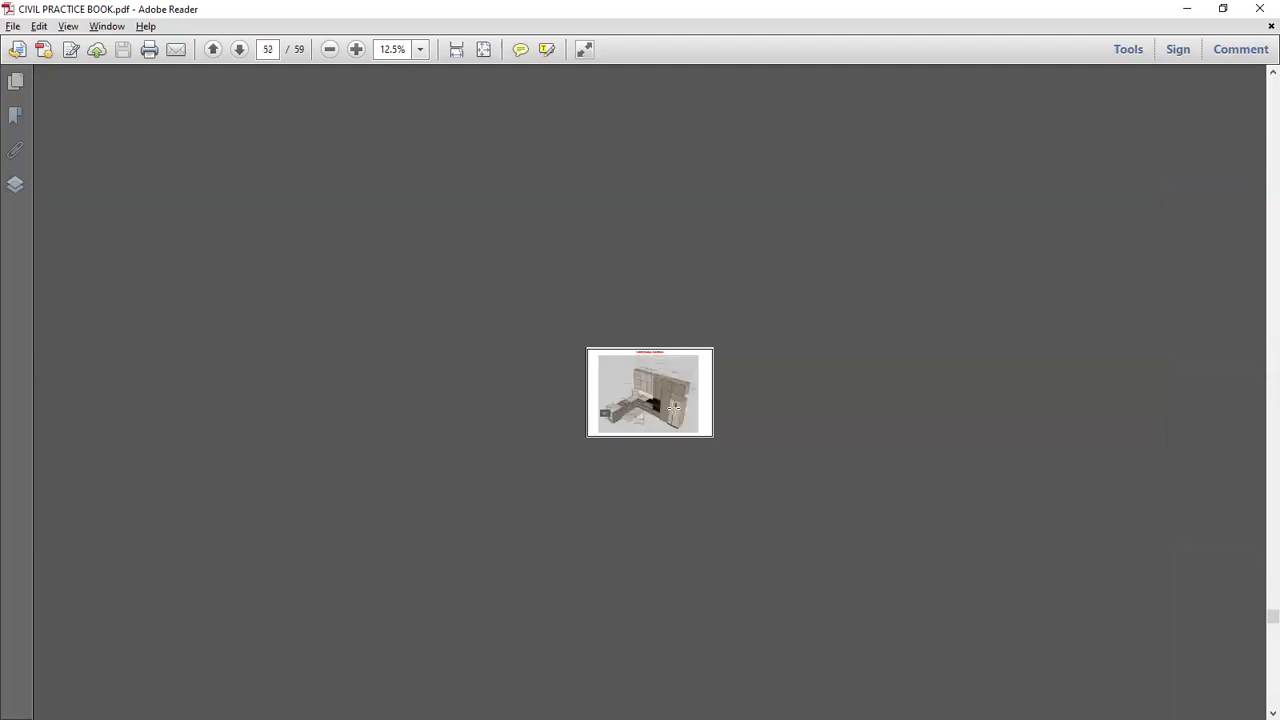
{"action": "scroll", "coordinate": [674, 408], "scroll_direction": "up", "scroll_amount": 3, "text": "ctrl"}
{"action": "scroll", "coordinate": [674, 408], "scroll_direction": "up", "scroll_amount": 1, "text": "ctrl"}
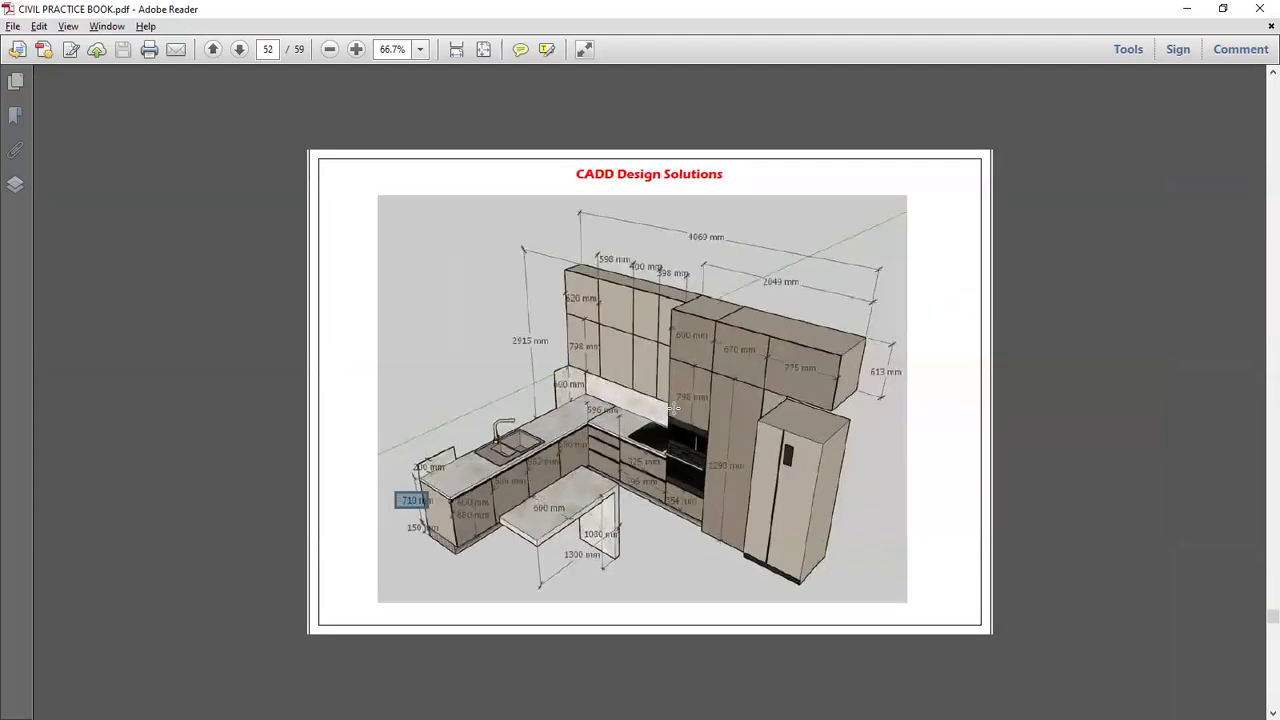
{"action": "scroll", "coordinate": [674, 408], "scroll_direction": "up", "scroll_amount": 1, "text": "ctrl"}
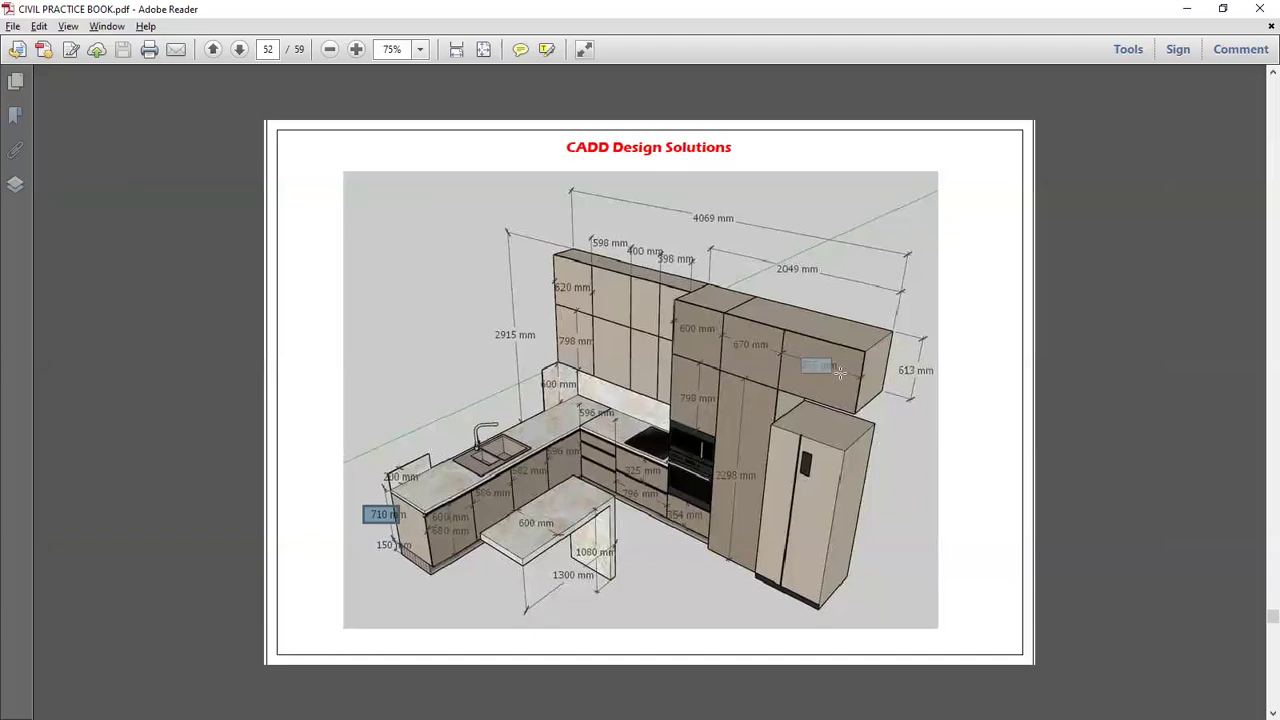
Highlight the 775 mm label on the cabinet above the fridge and compare the drawing with the SketchUp counter block
{"action": "left_click_drag", "start_coordinate": [801, 364], "coordinate": [840, 372]}
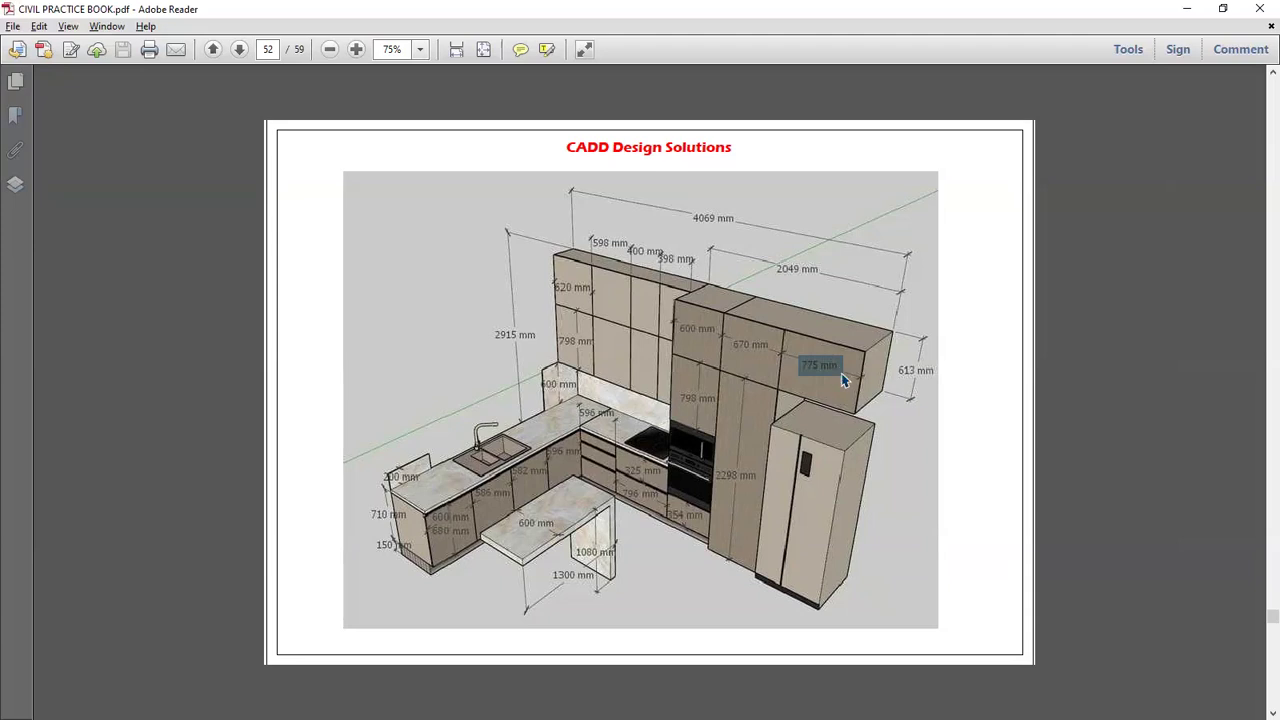
{"action": "key", "text": "alt+Tab"}
{"action": "middle_click_drag", "start_coordinate": [824, 445], "coordinate": [820, 454]}
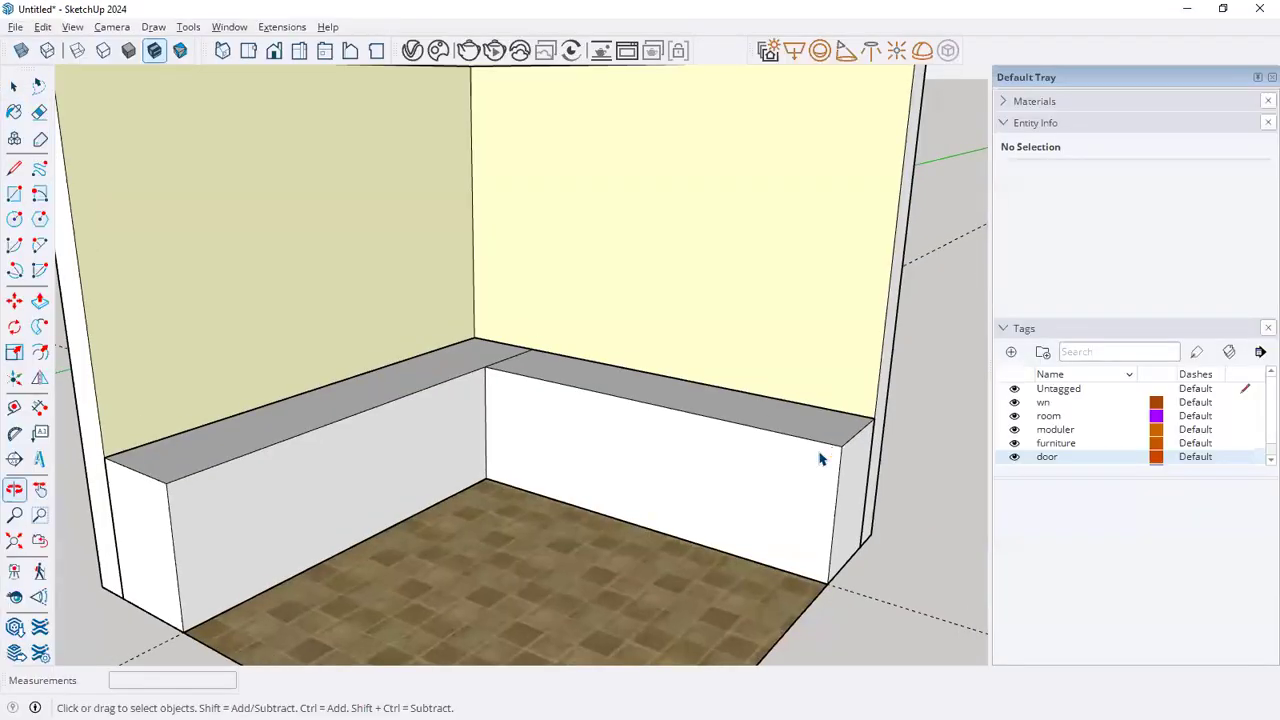
{"action": "key", "text": "alt+Tab"}
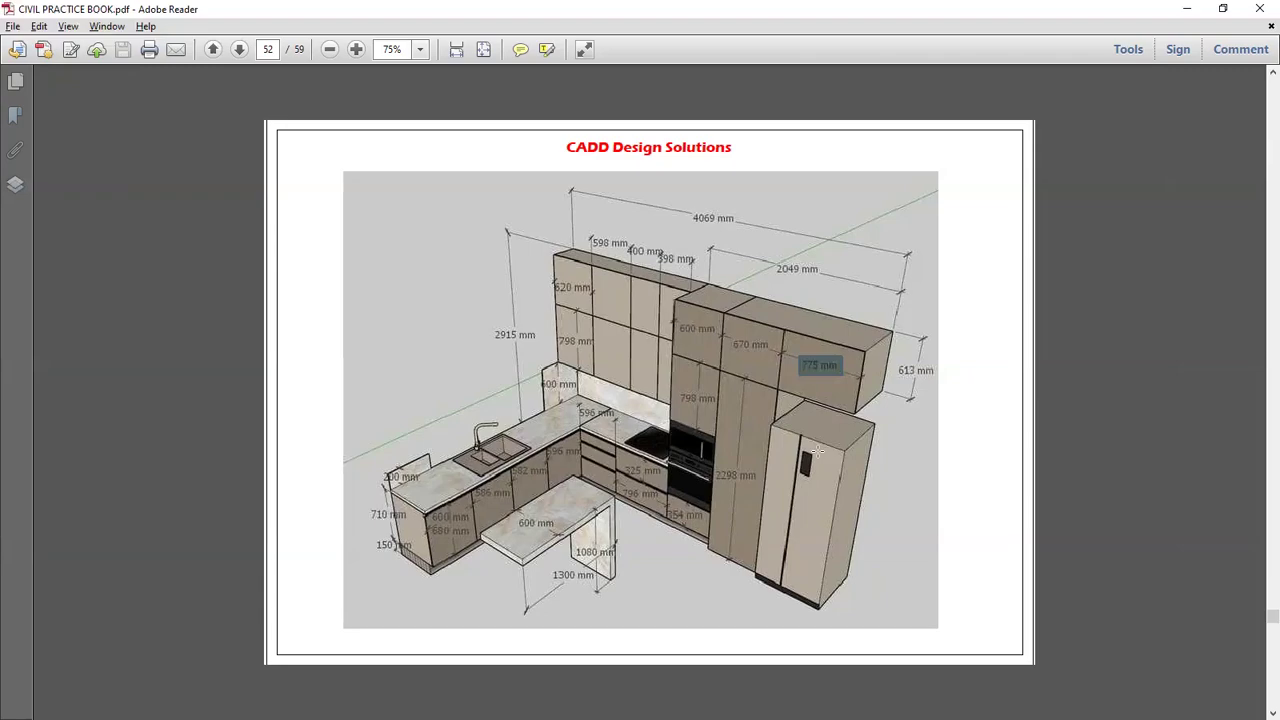
{"action": "key", "text": "alt+Tab"}
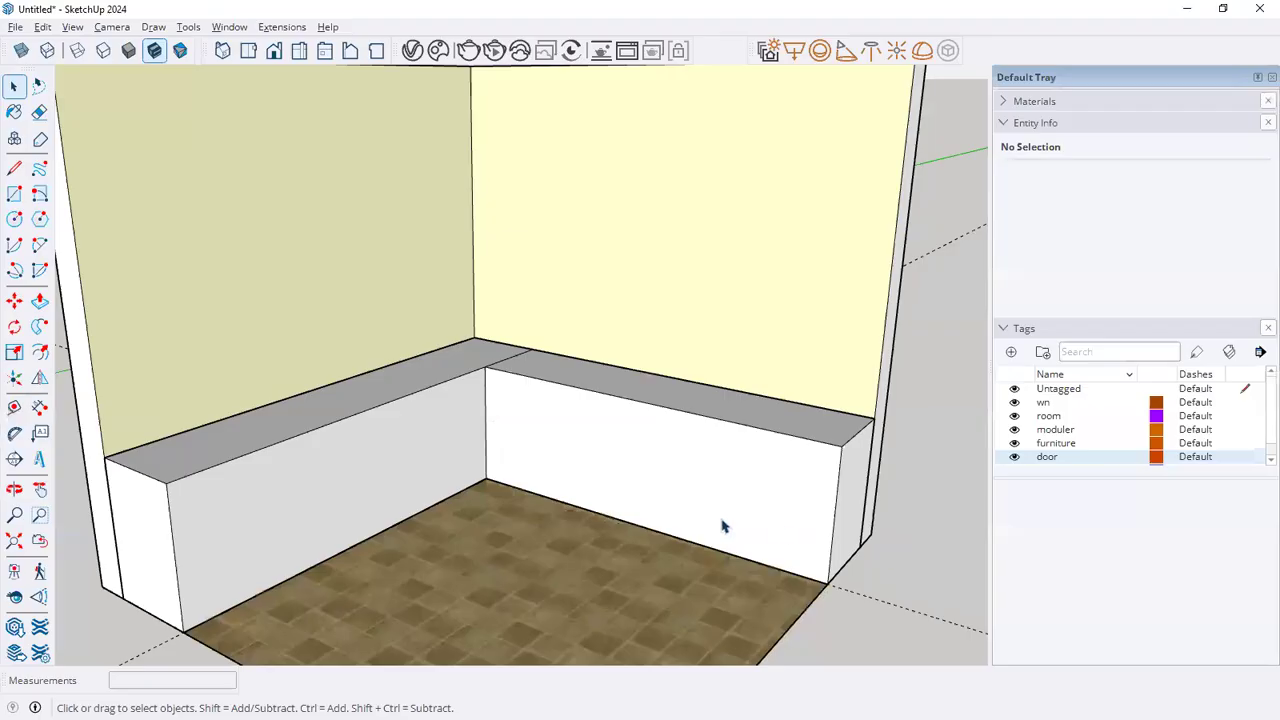
Minimize SketchUp and Adobe Reader, open Chrome and search Google for "fridge width"
{"action": "left_click", "coordinate": [1187, 8]}
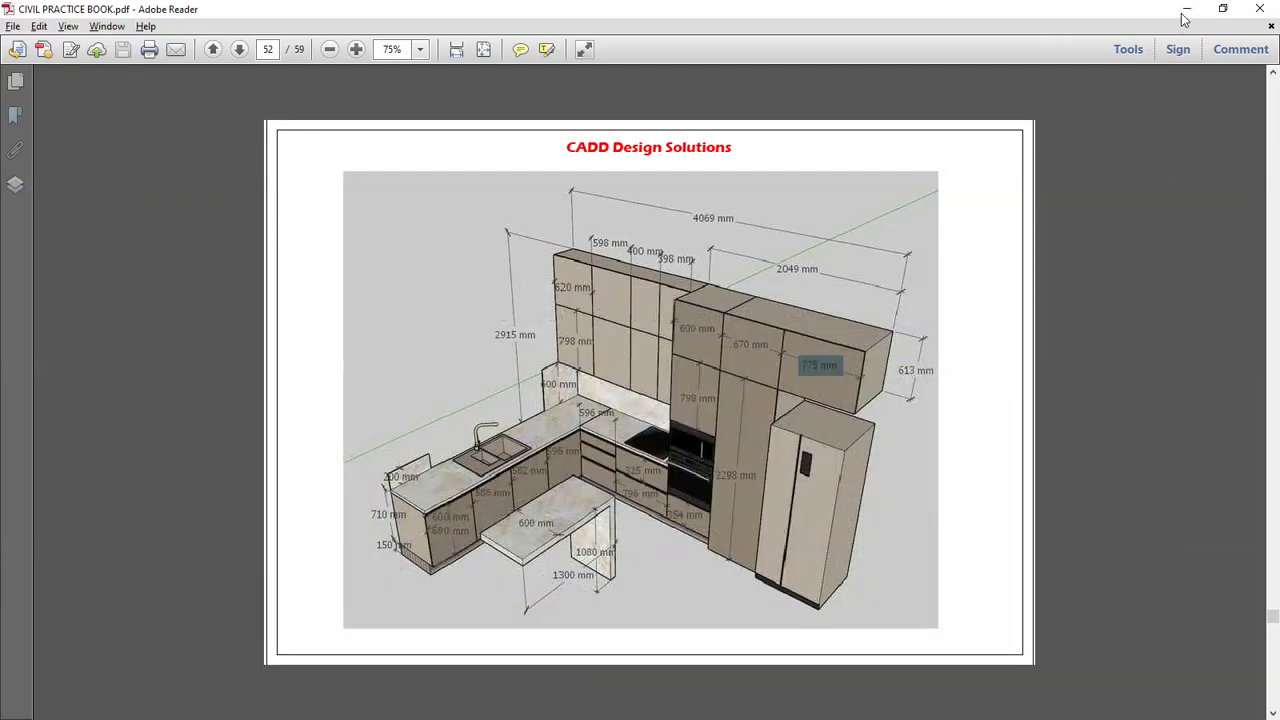
{"action": "left_click", "coordinate": [1187, 8]}
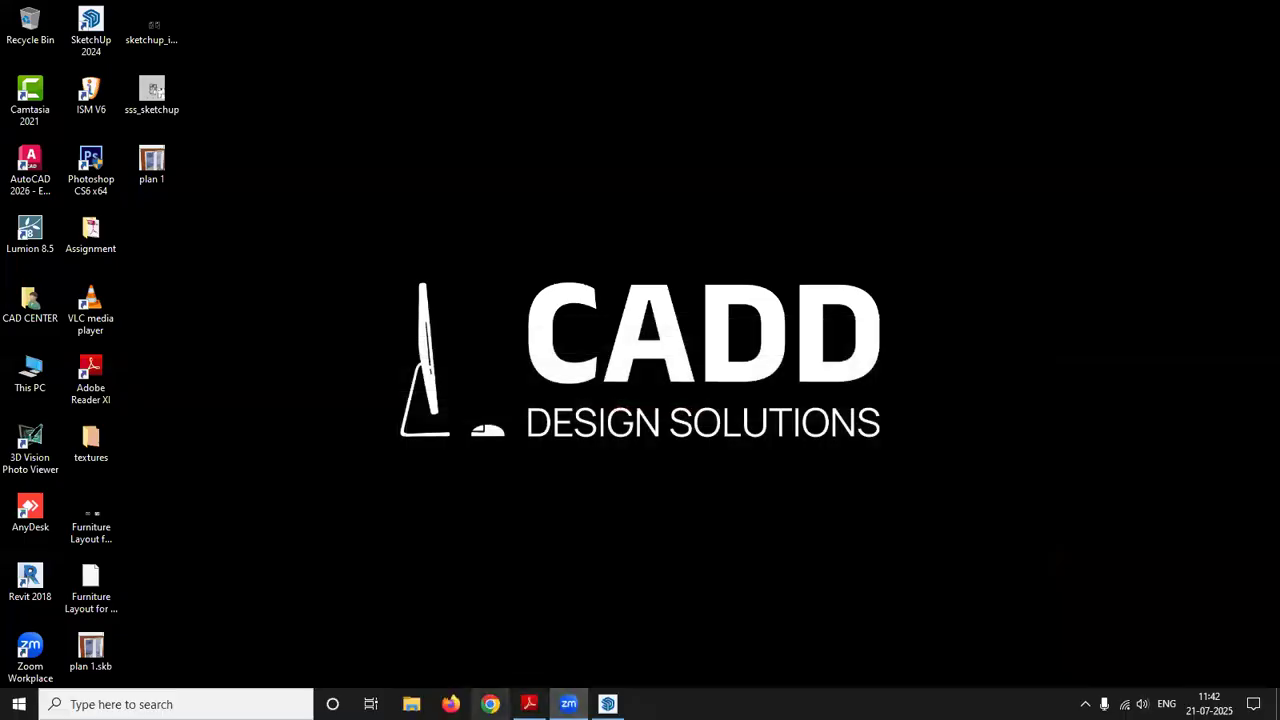
{"action": "left_click", "coordinate": [490, 704]}
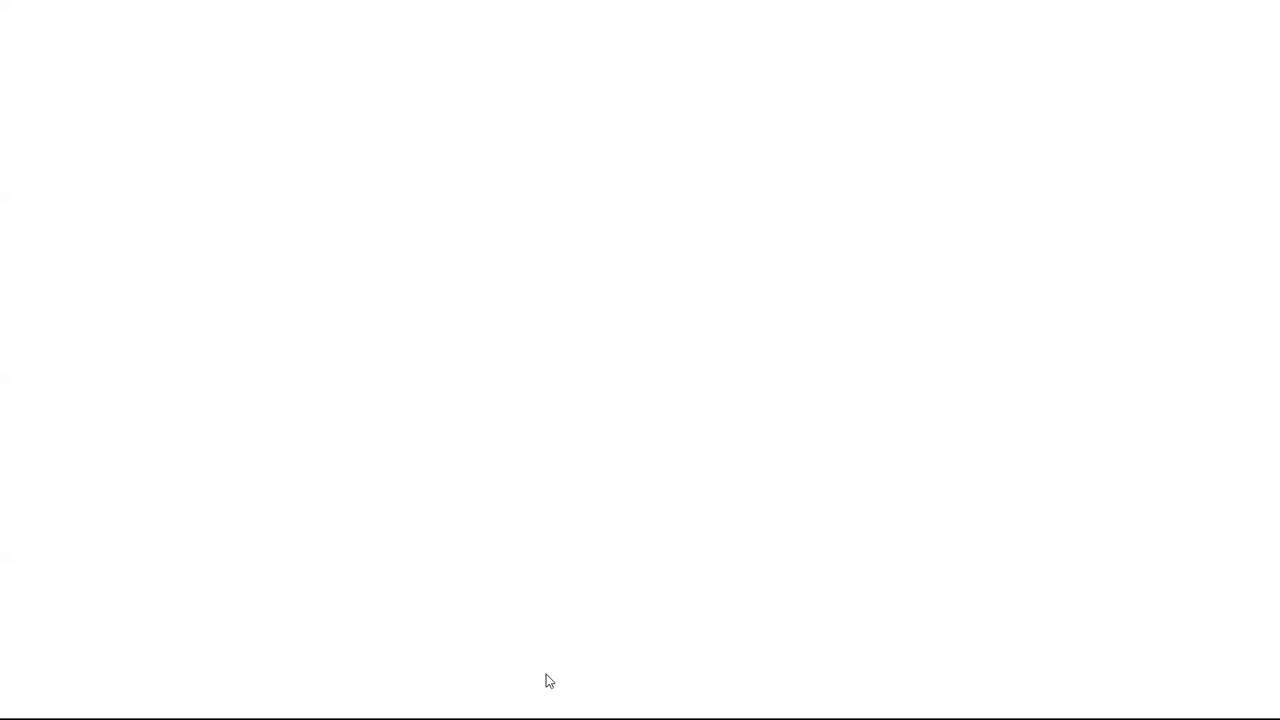
{"action": "left_click", "coordinate": [589, 322]}
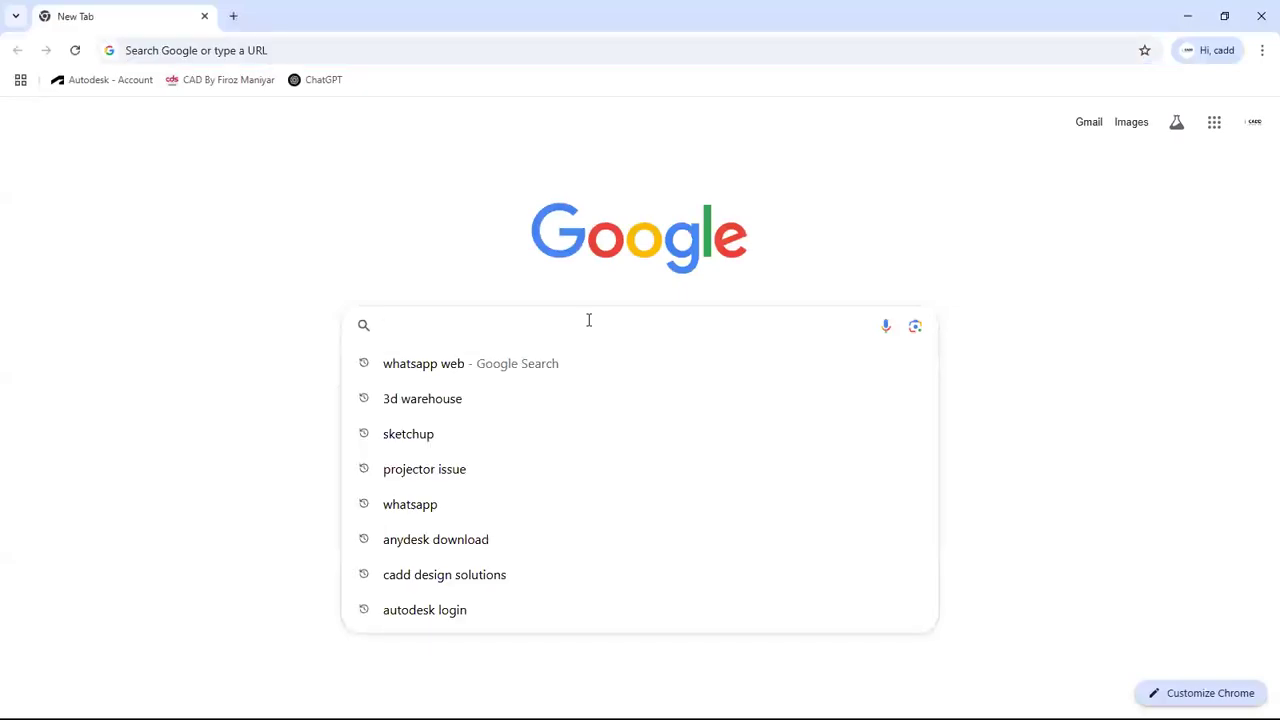
{"action": "type", "text": "fridge"}
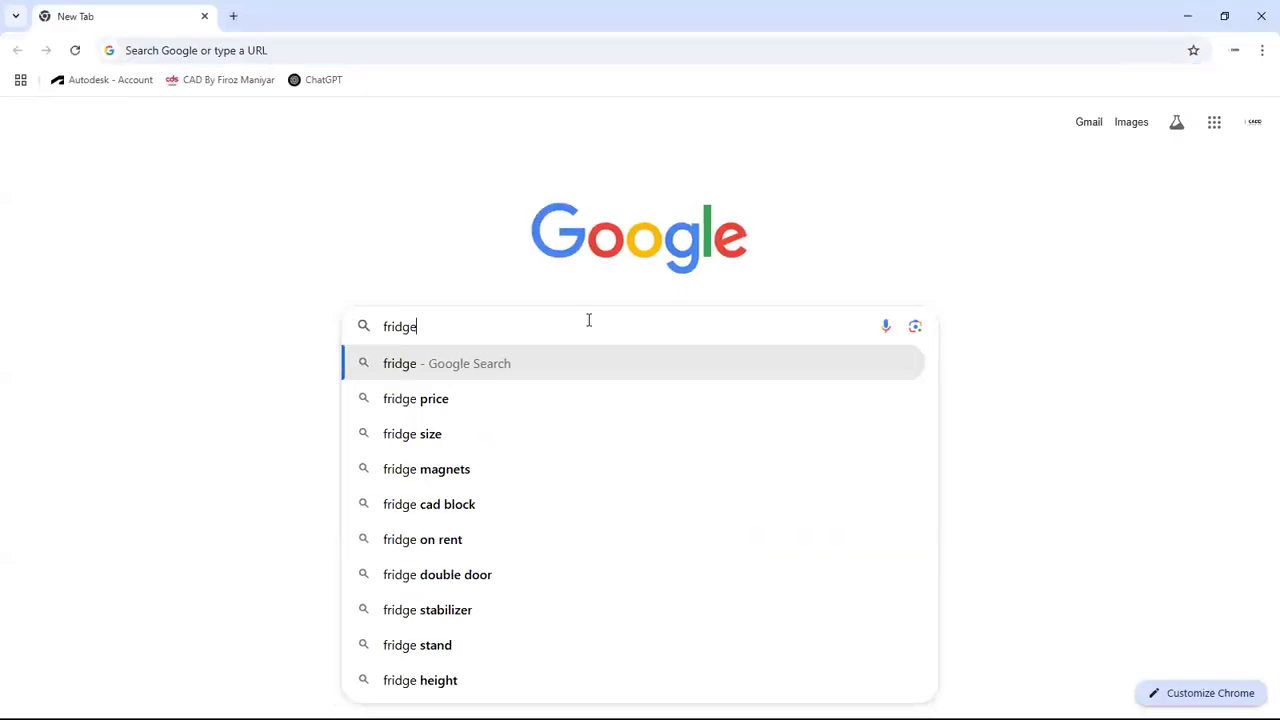
{"action": "type", "text": " width"}
{"action": "key", "text": "Return"}
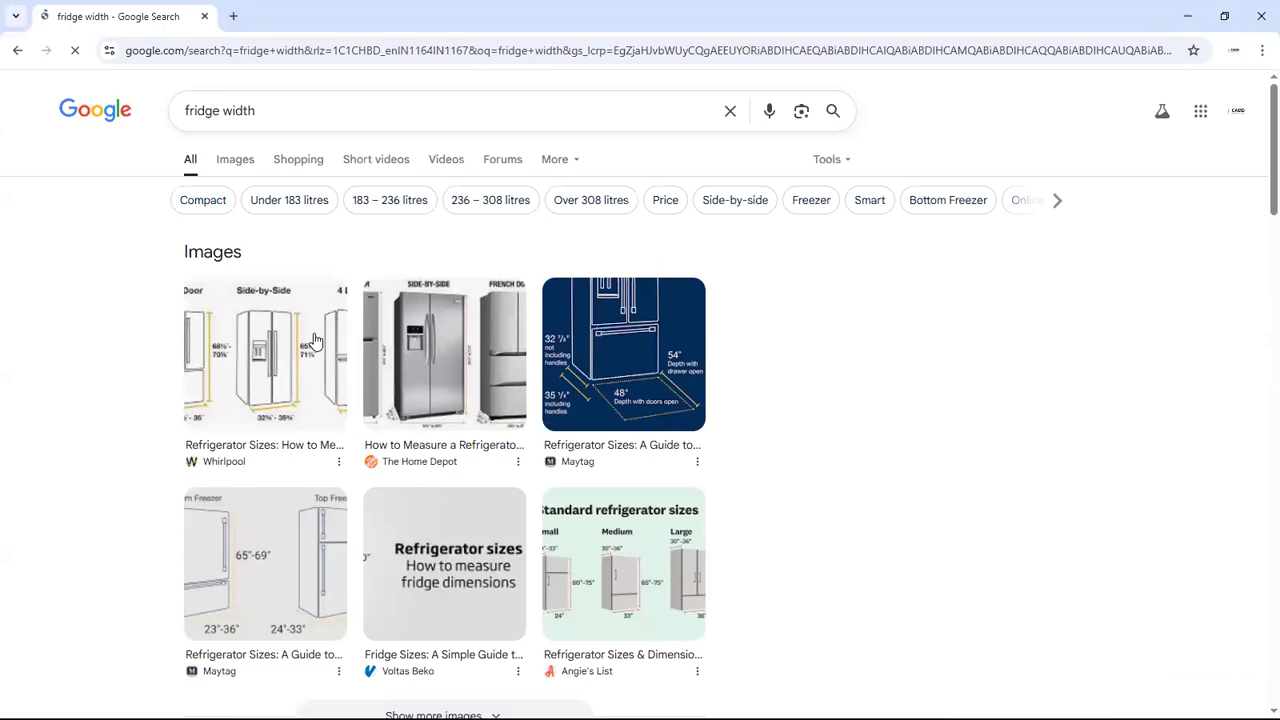
Show the image results and open Samsung's double-door refrigerator picture to examine its dimensions
{"action": "left_click", "coordinate": [244, 161]}
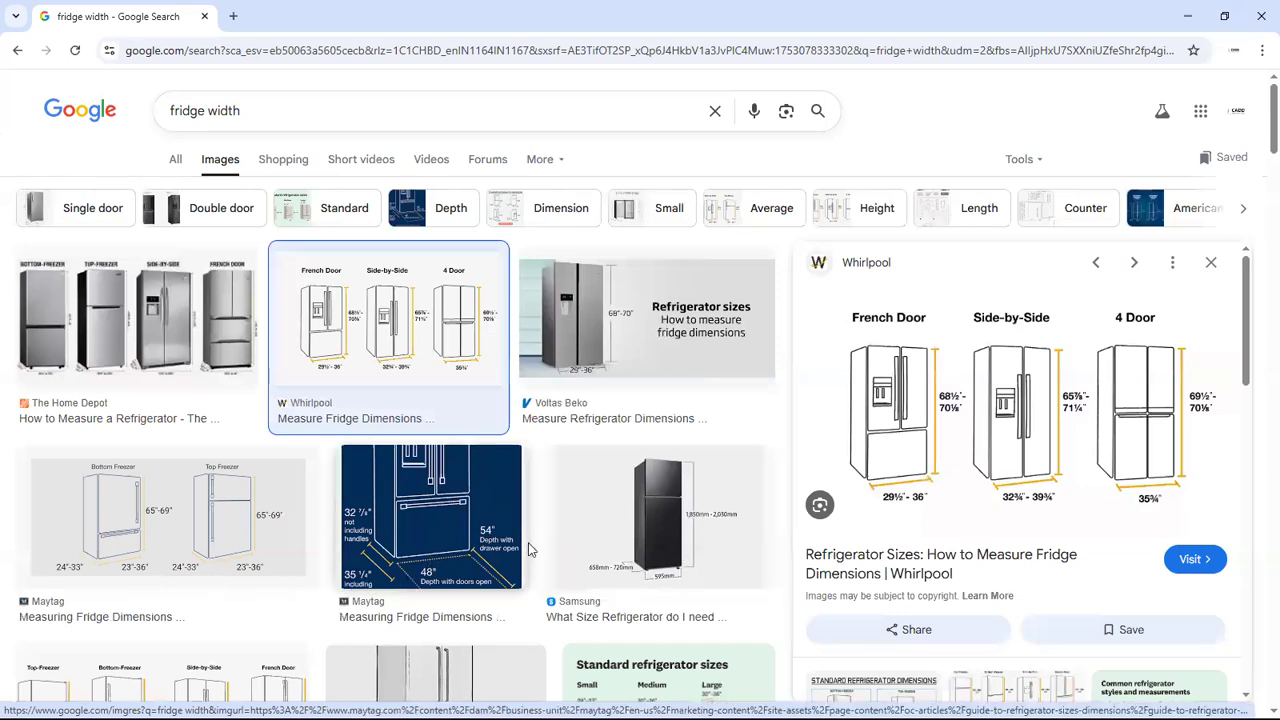
{"action": "scroll", "coordinate": [529, 549], "scroll_direction": "down", "scroll_amount": 1}
{"action": "left_click", "coordinate": [652, 490]}
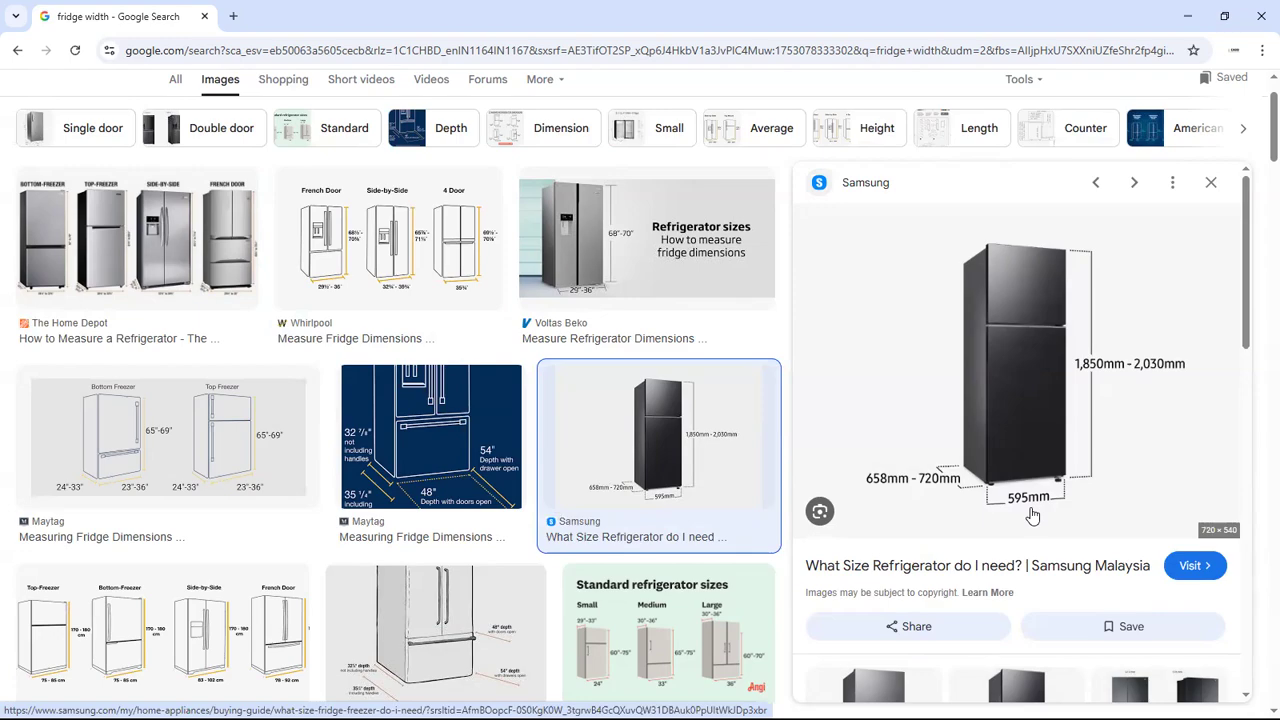
Switch back to SketchUp and place a guide on the counter's front face, 630 mm in from its open end
{"action": "key", "text": "alt+Tab"}
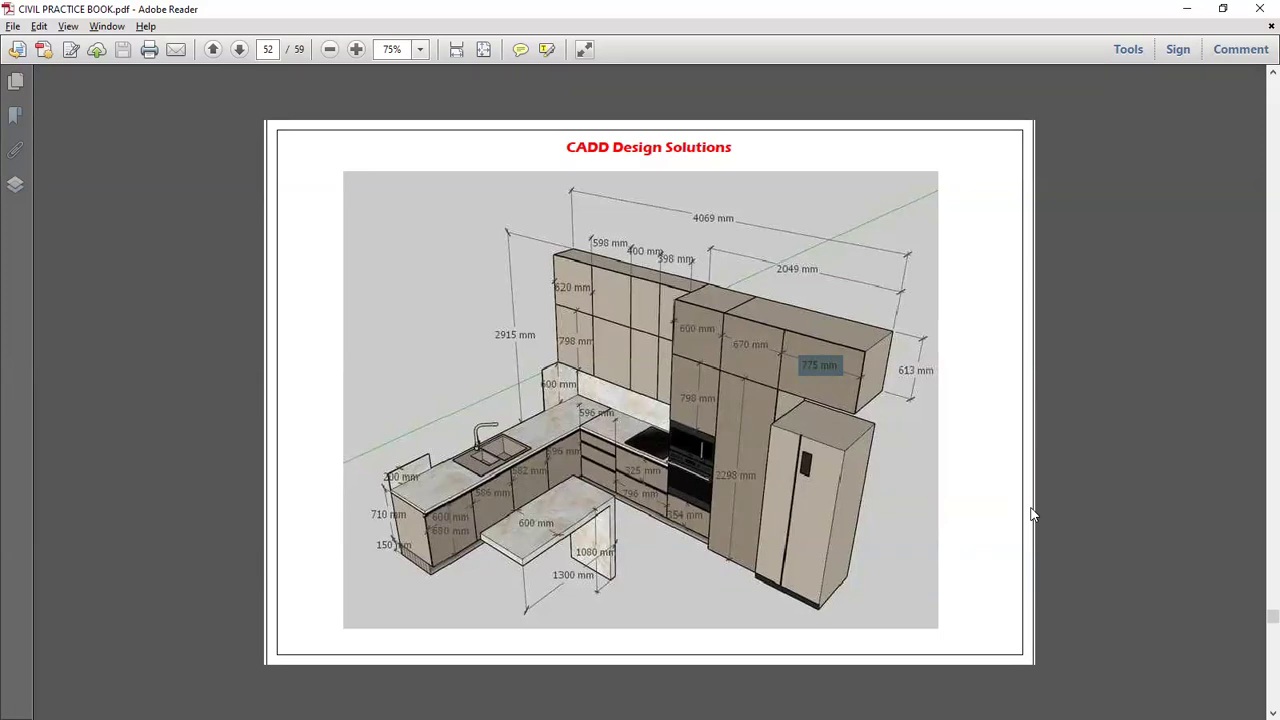
{"action": "key", "text": "alt+Tab"}
{"action": "key", "text": "alt+Tab"}
{"action": "key", "text": "alt+Tab"}
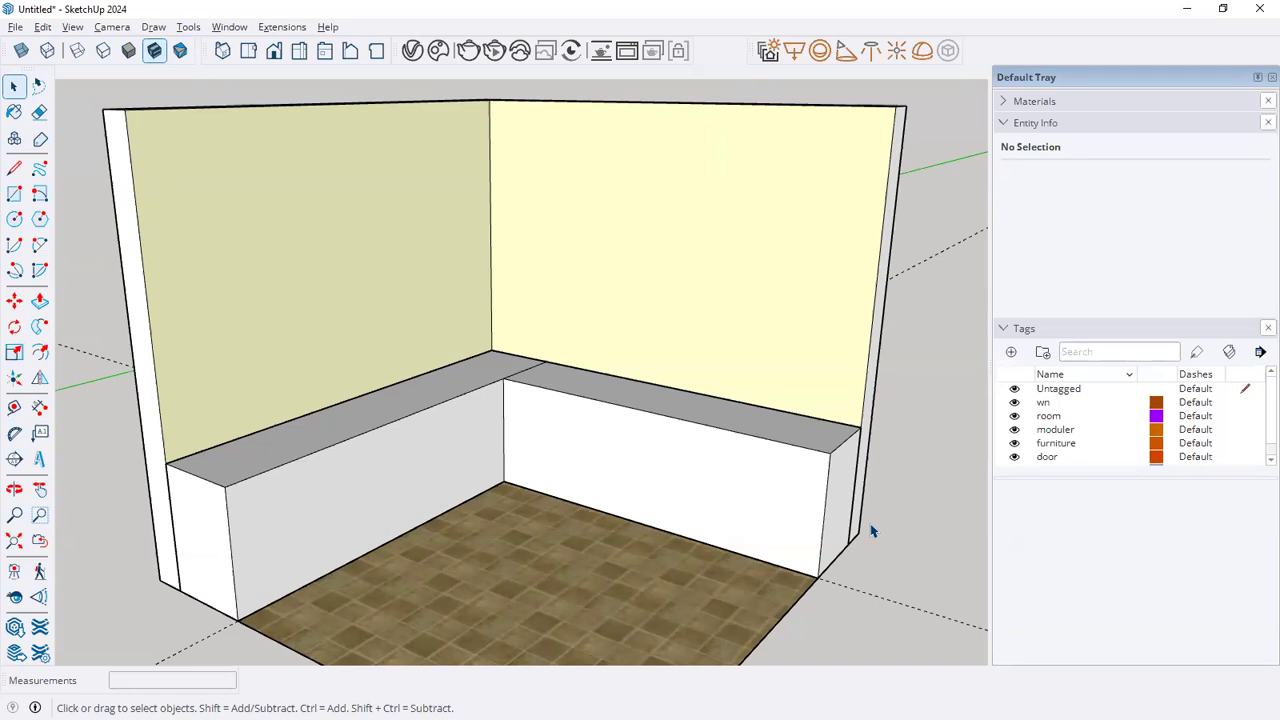
{"action": "left_click", "coordinate": [15, 407]}
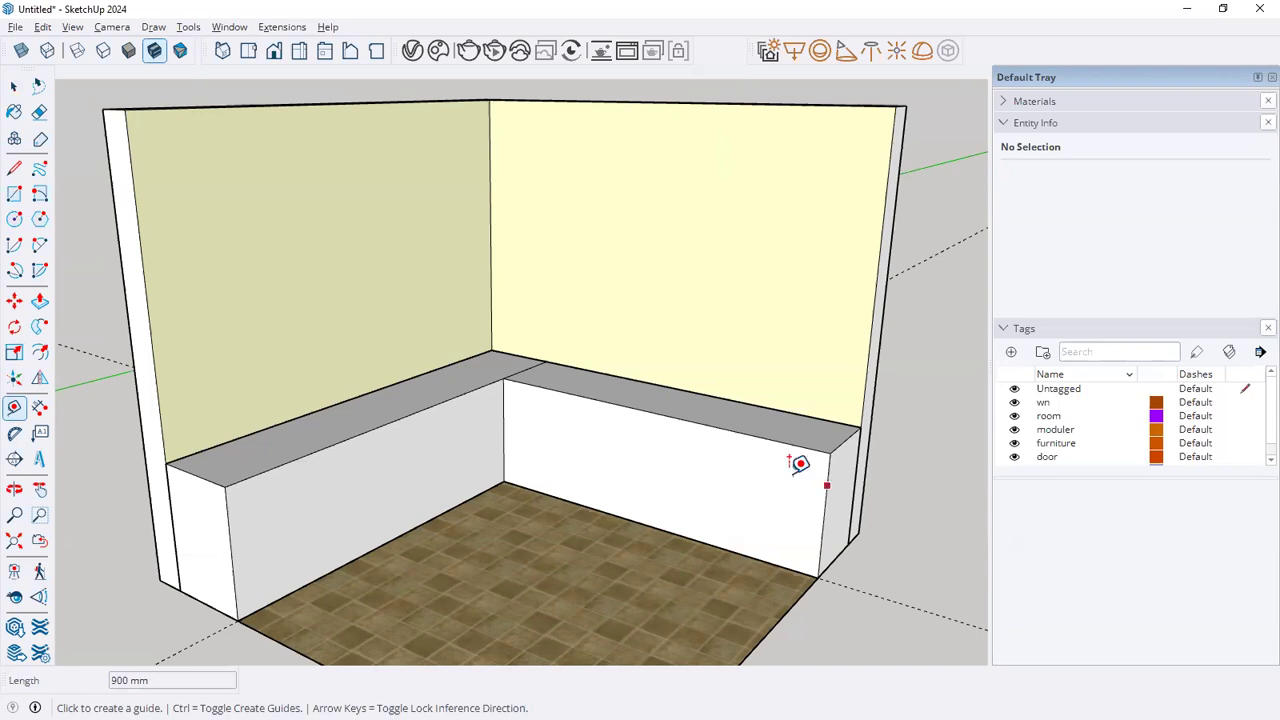
{"action": "left_click", "coordinate": [825, 480]}
{"action": "type", "text": "630"}
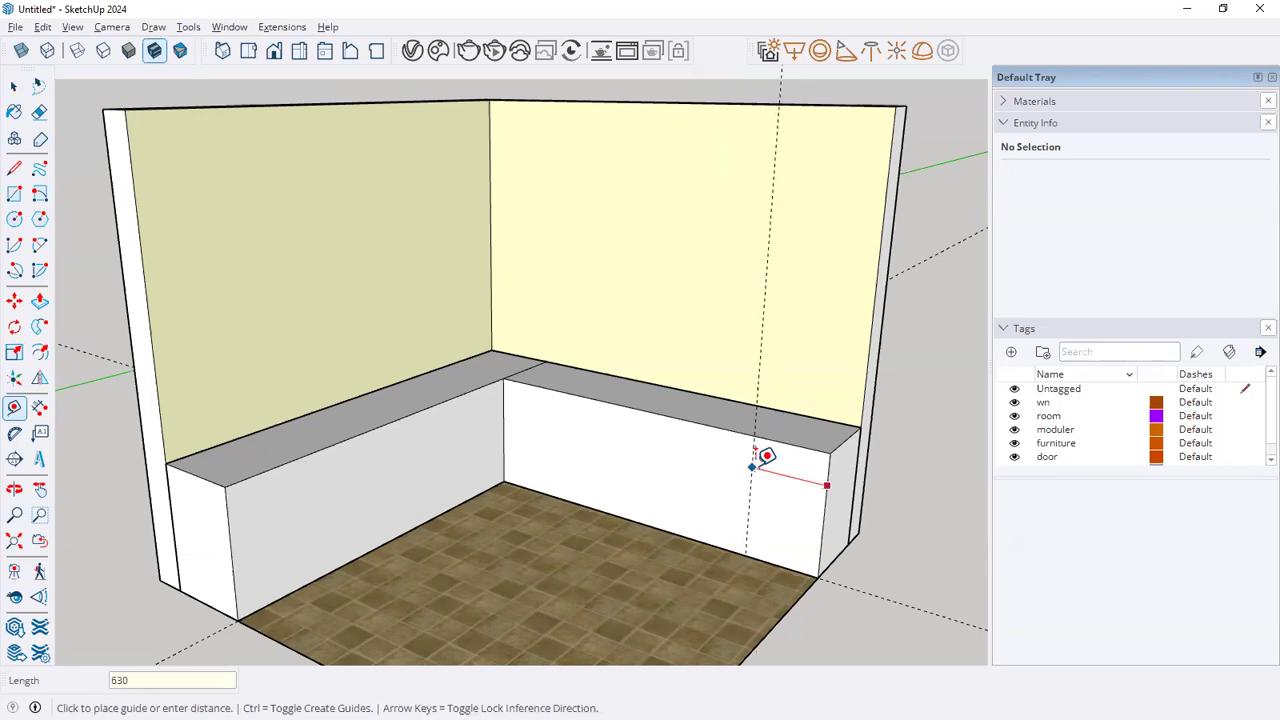
{"action": "key", "text": "Return"}
{"action": "key", "text": "space"}
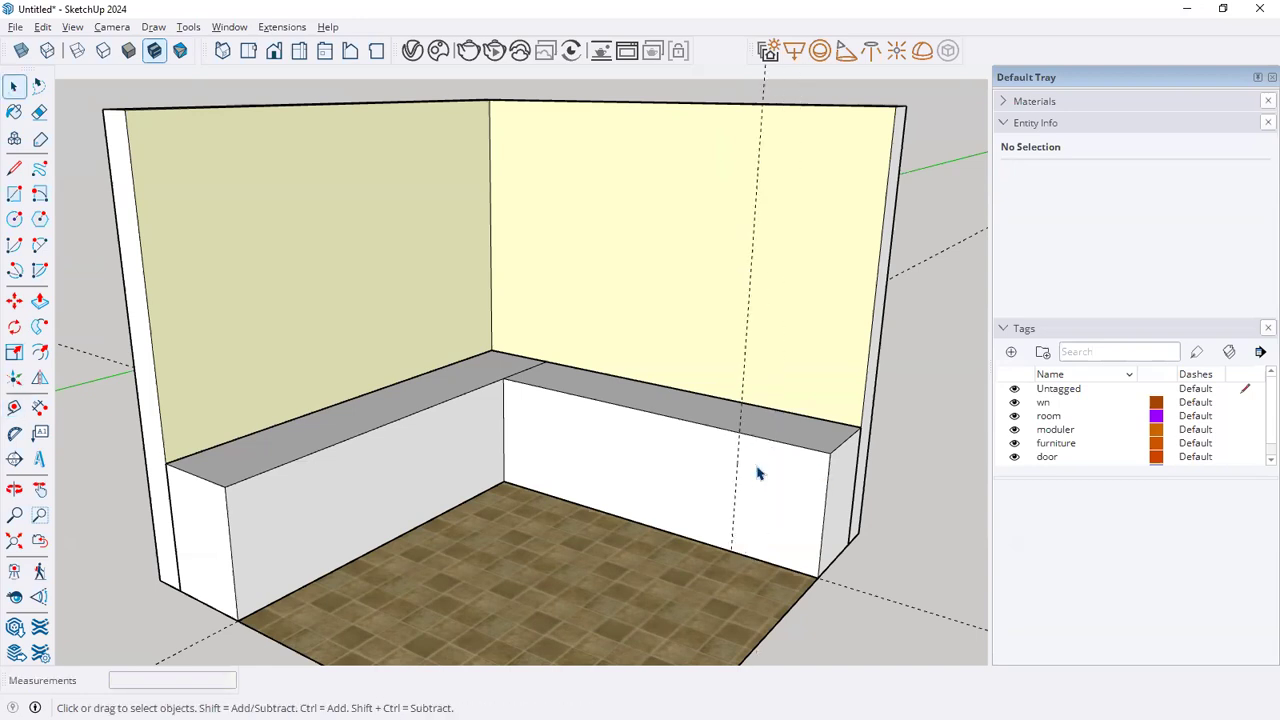
Split the counter front along the guide and push the end section back completely to clear the fridge space
{"action": "left_click", "coordinate": [14, 168]}
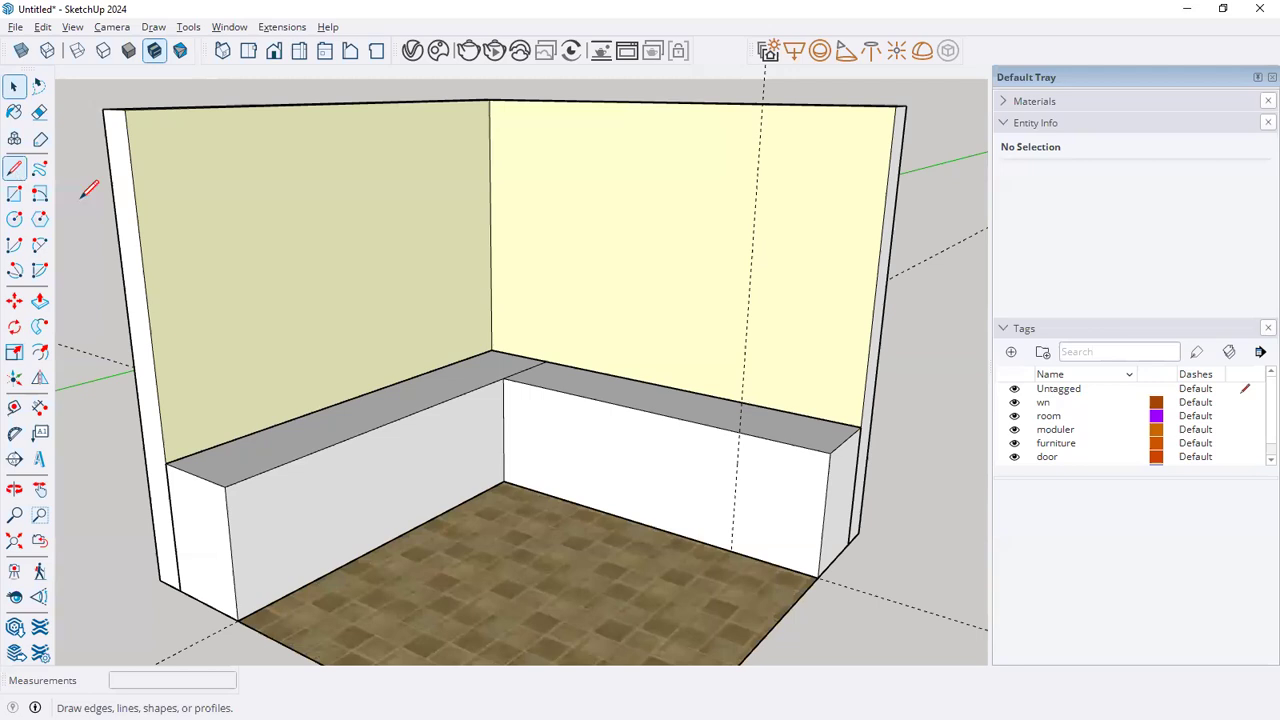
{"action": "left_click", "coordinate": [732, 550]}
{"action": "left_click", "coordinate": [741, 431]}
{"action": "key", "text": "space"}
{"action": "key", "text": "p"}
{"action": "left_click", "coordinate": [766, 489]}
{"action": "left_click", "coordinate": [765, 538]}
{"action": "key", "text": "space"}
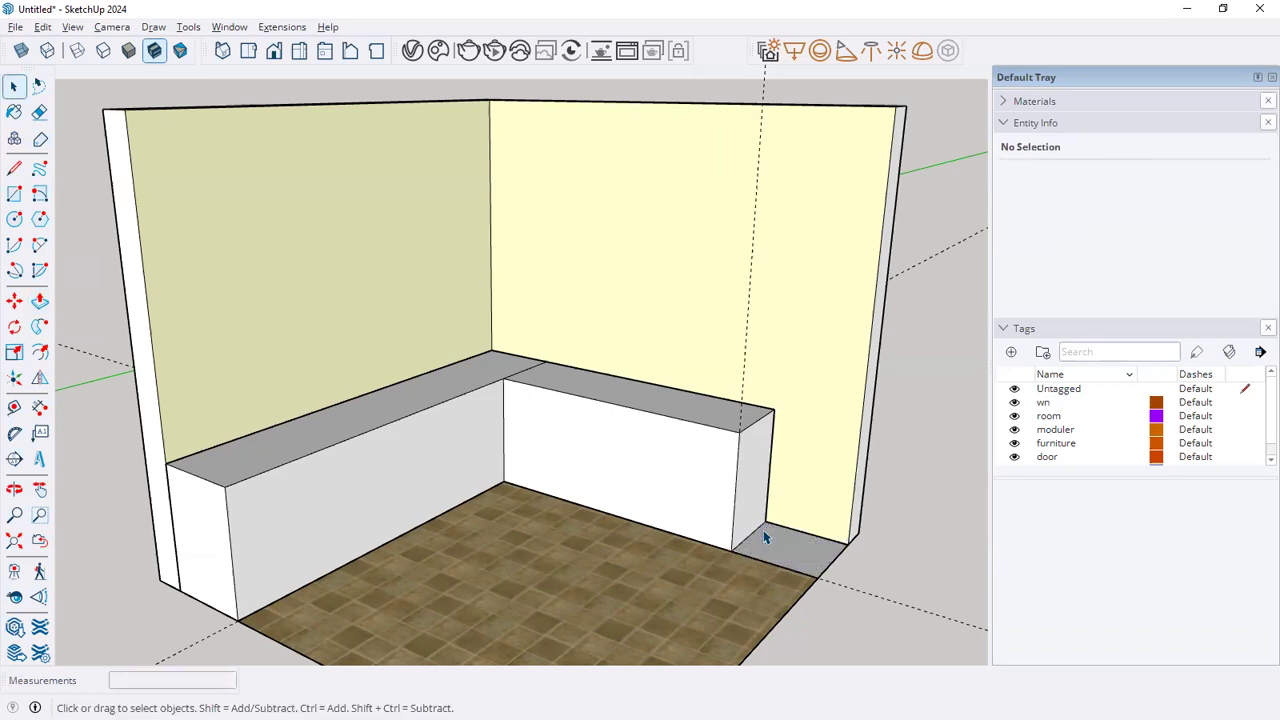
Check the reference drawing, try extruding the fridge footprint beside the counter up 2100 mm, and undo it
{"action": "key", "text": "alt+Tab"}
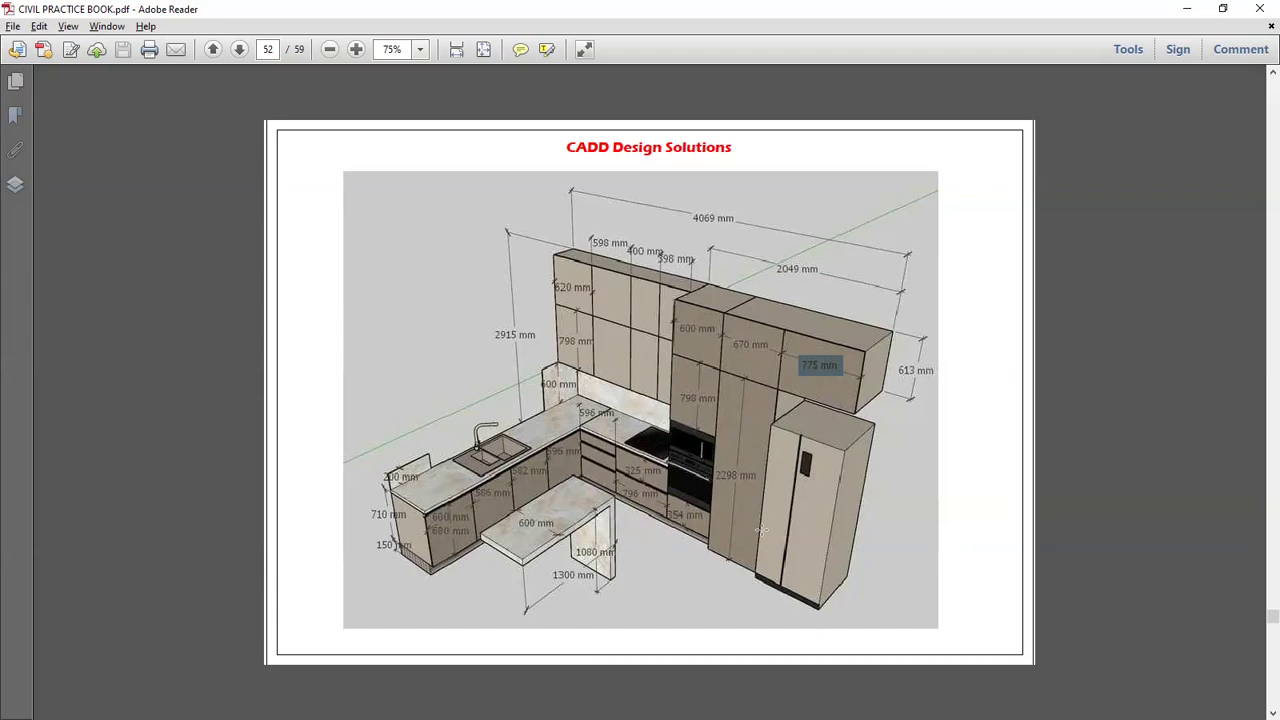
{"action": "key", "text": "alt+Tab"}
{"action": "key", "text": "p"}
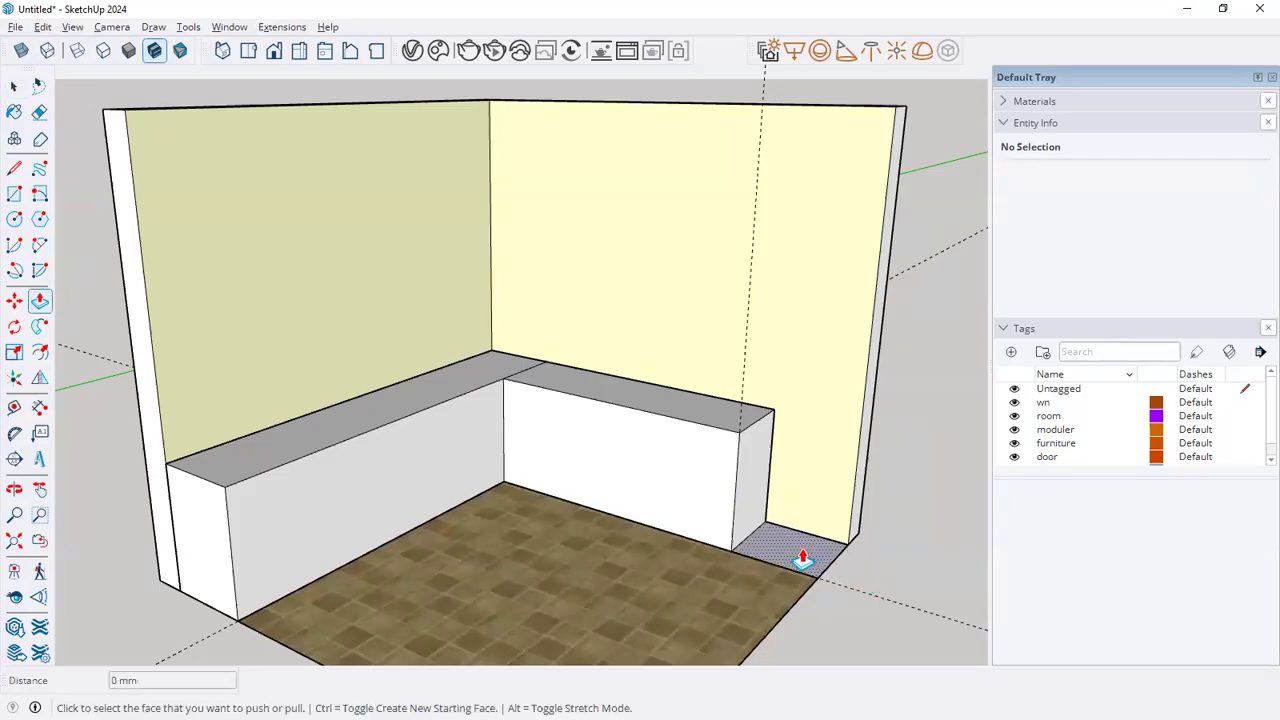
{"action": "left_click", "coordinate": [803, 556]}
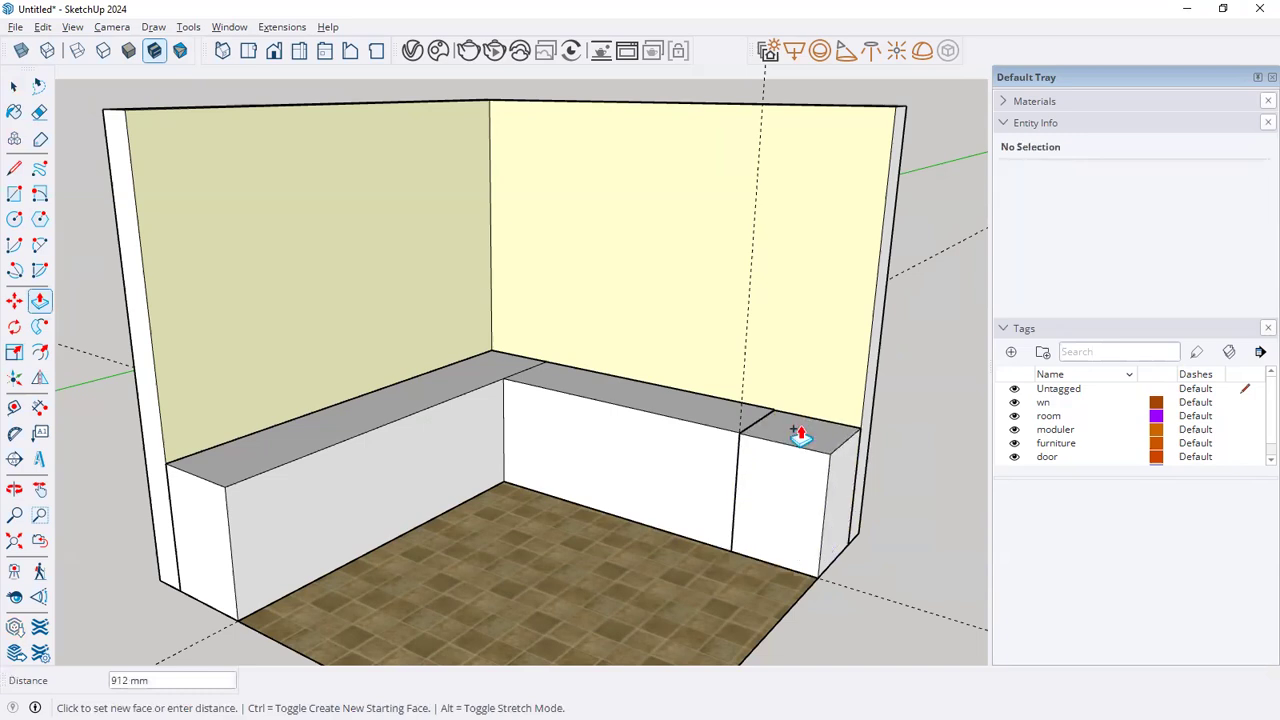
{"action": "key", "text": "alt+Tab"}
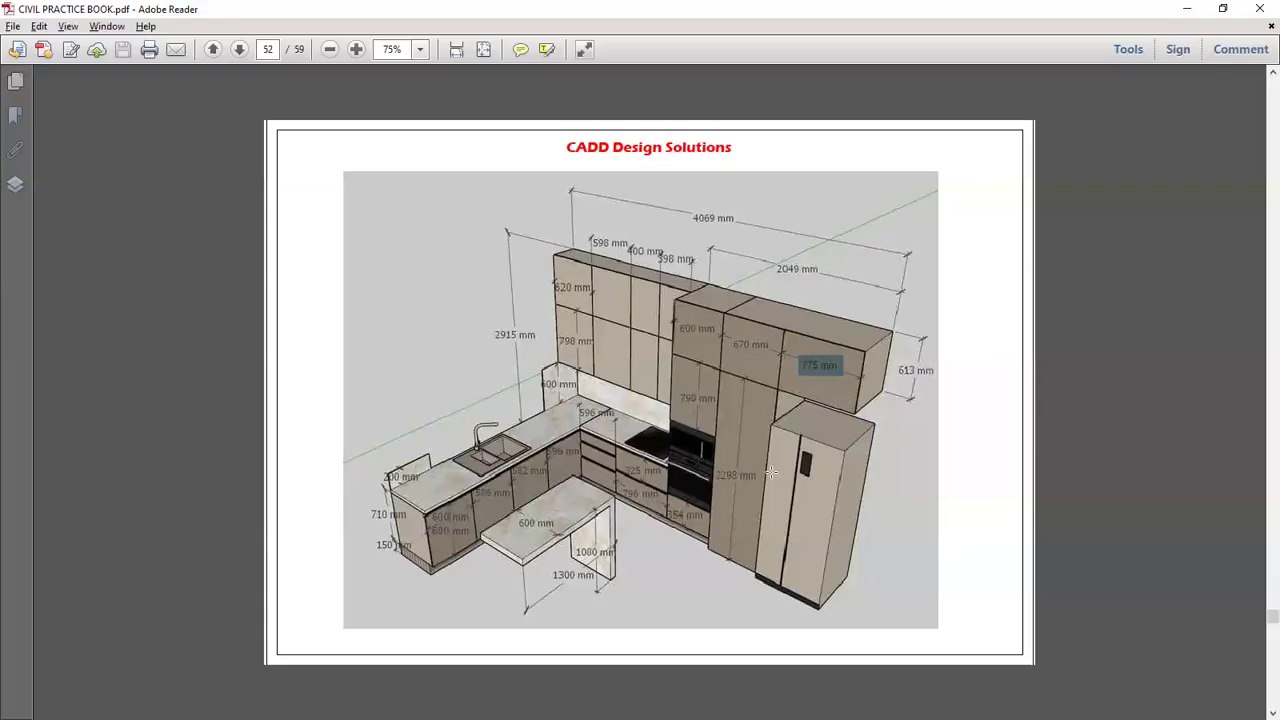
{"action": "key", "text": "alt+Tab"}
{"action": "type", "text": "2100"}
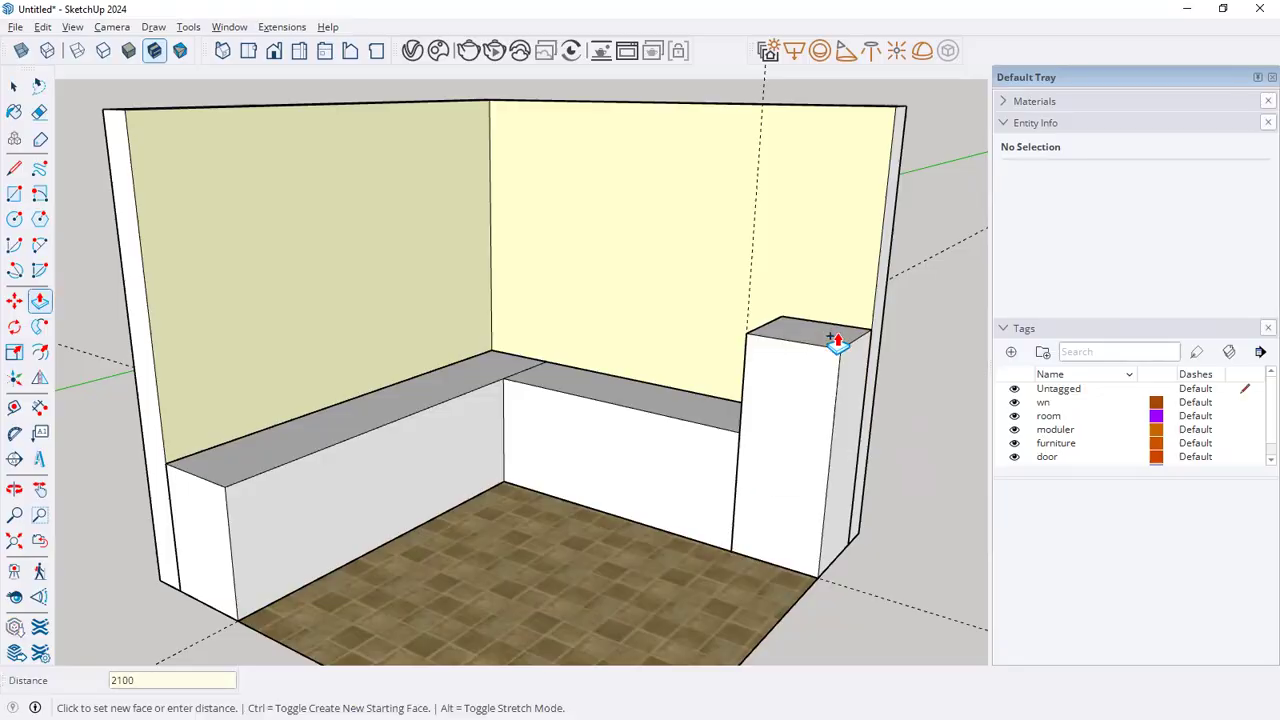
{"action": "key", "text": "Return"}
{"action": "left_click", "coordinate": [813, 266]}
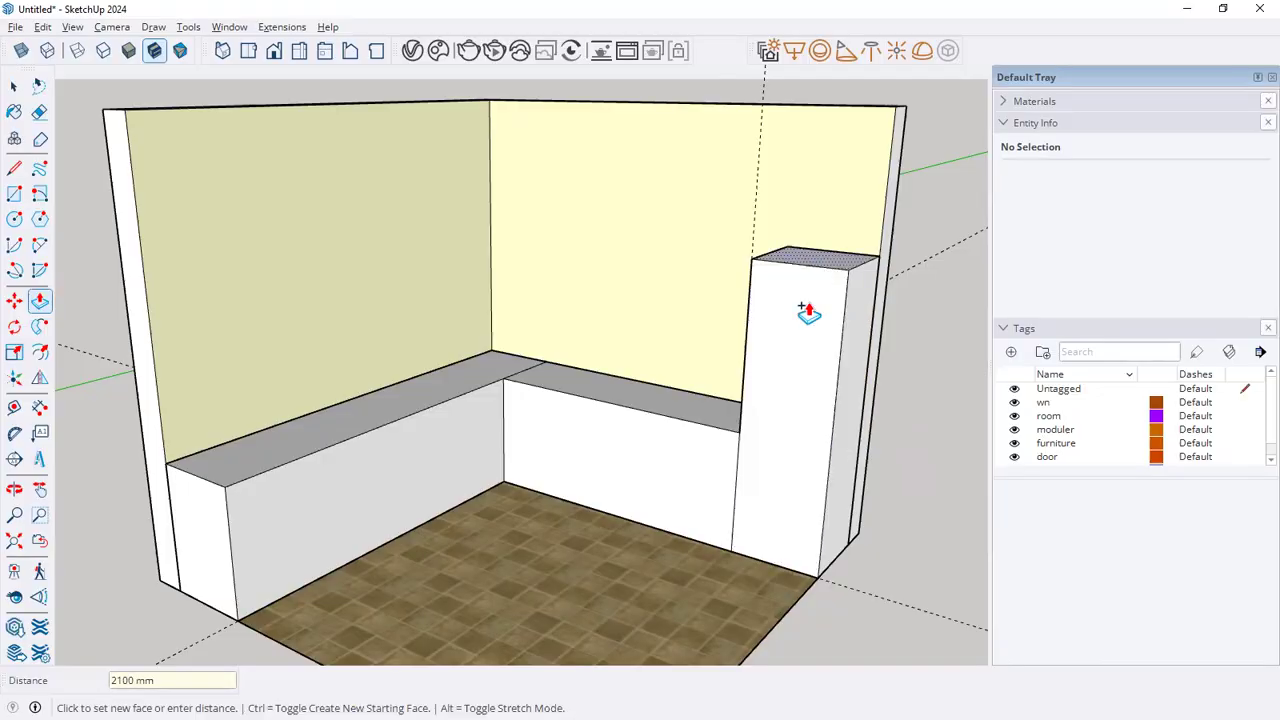
{"action": "key", "text": "Escape"}
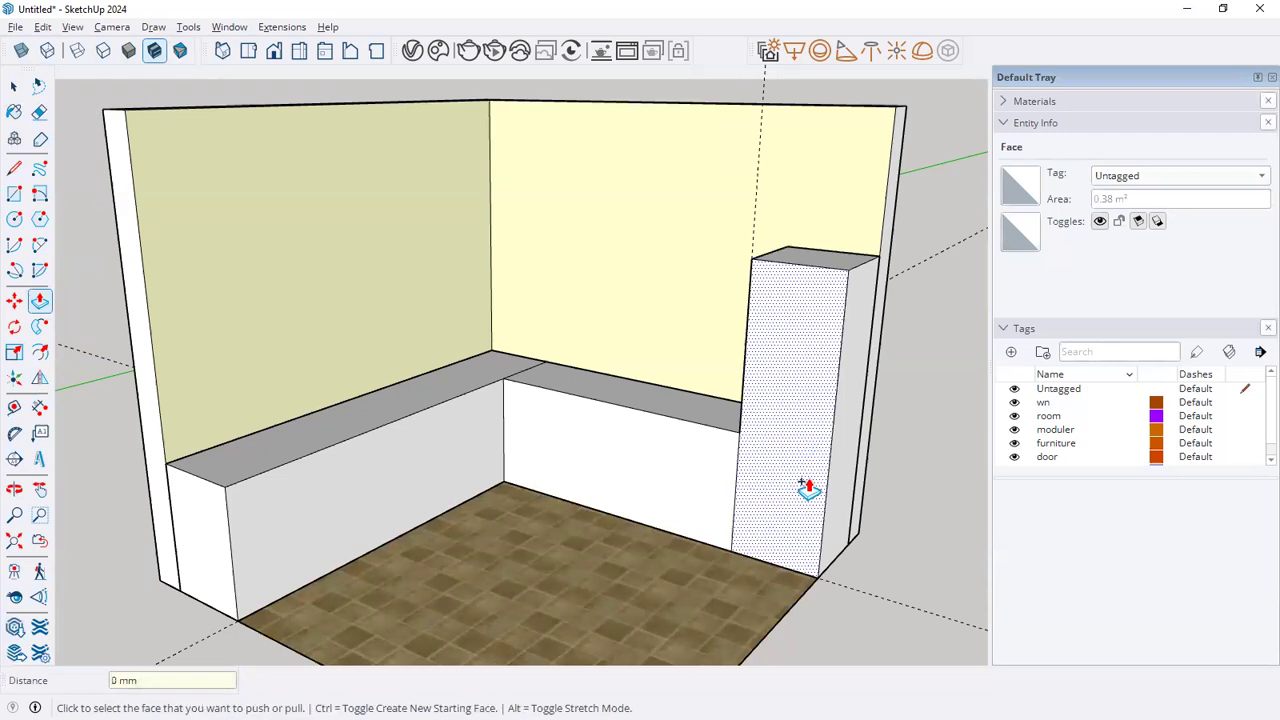
{"action": "key", "text": "ctrl+z"}
Extrude the fridge footprint beside the counter up 1800 mm and compare it with the reference drawing
{"action": "left_click", "coordinate": [790, 527]}
{"action": "type", "text": "180"}
{"action": "key", "text": "Return"}
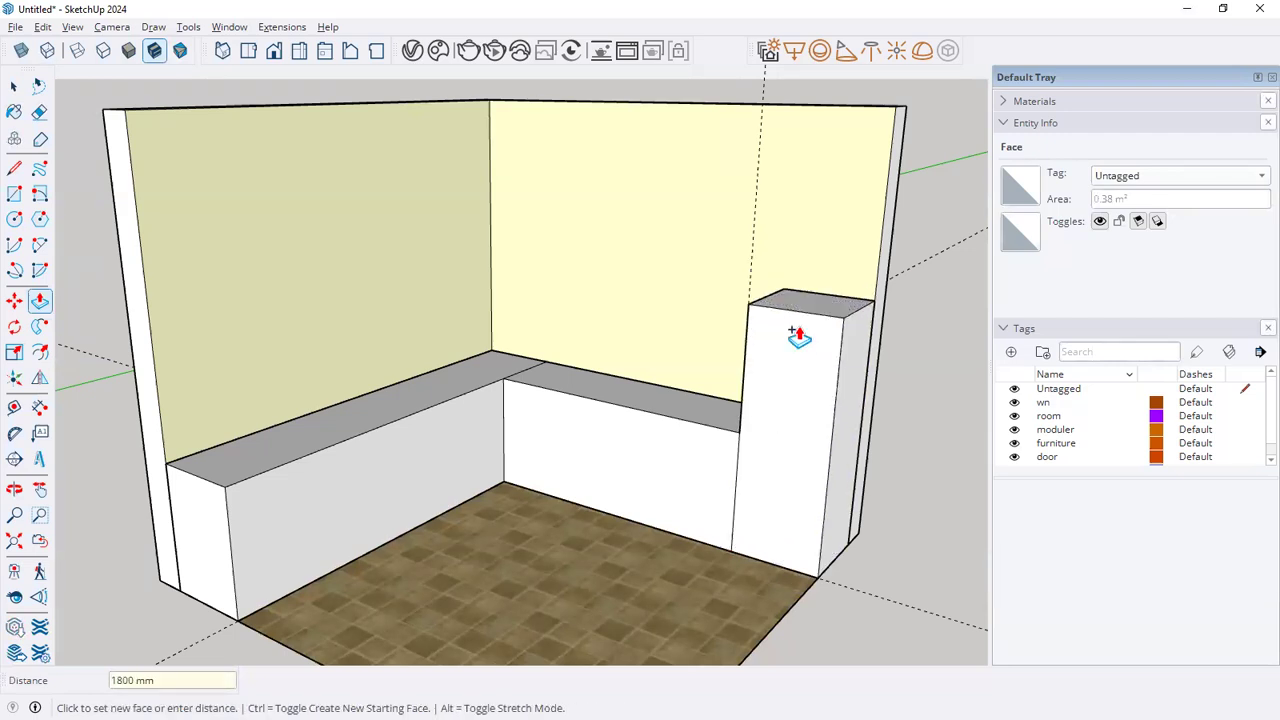
{"action": "key", "text": "space"}
{"action": "mouse_move", "coordinate": [744, 468]}
{"action": "middle_mouse_down"}
{"action": "mouse_move", "coordinate": [787, 457]}
{"action": "mouse_move", "coordinate": [766, 460]}
{"action": "mouse_move", "coordinate": [769, 471]}
{"action": "middle_mouse_up"}
{"action": "key", "text": "alt+Tab"}
{"action": "key", "text": "alt+Tab"}
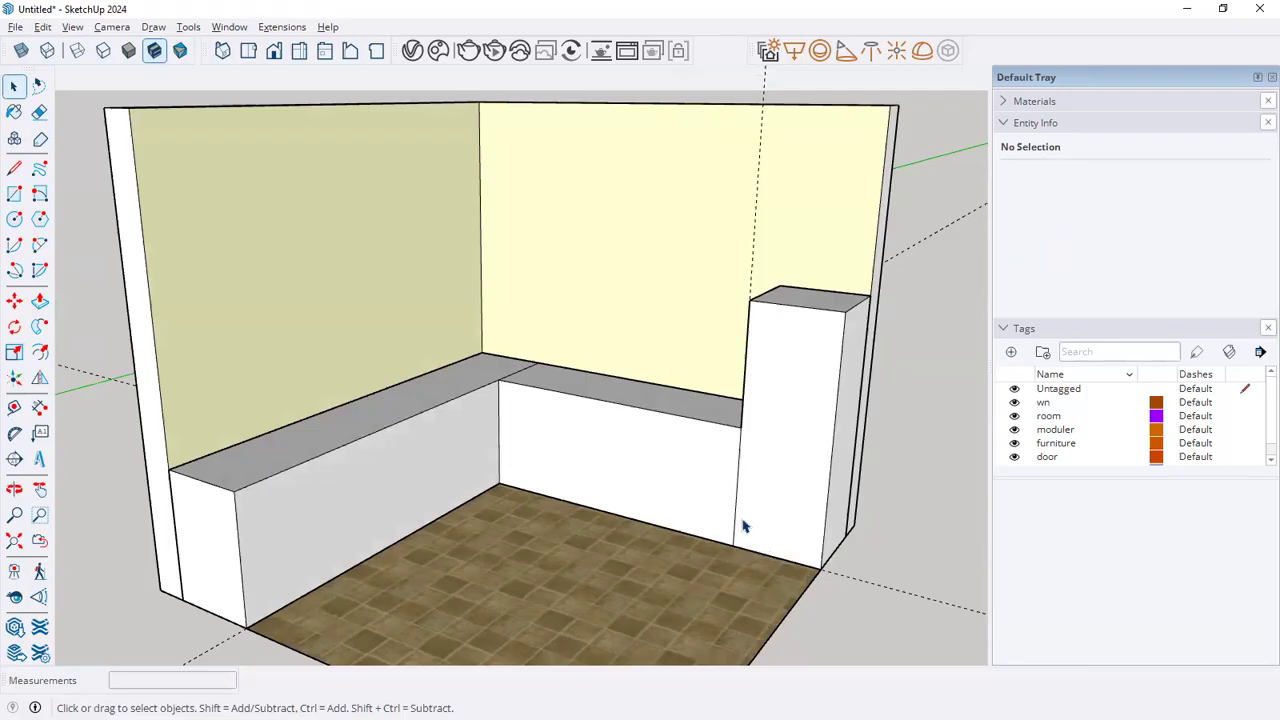
Draw a narrow full-height rectangular strip on the fridge front as the vertical gap between the doors
{"action": "key", "text": "r"}
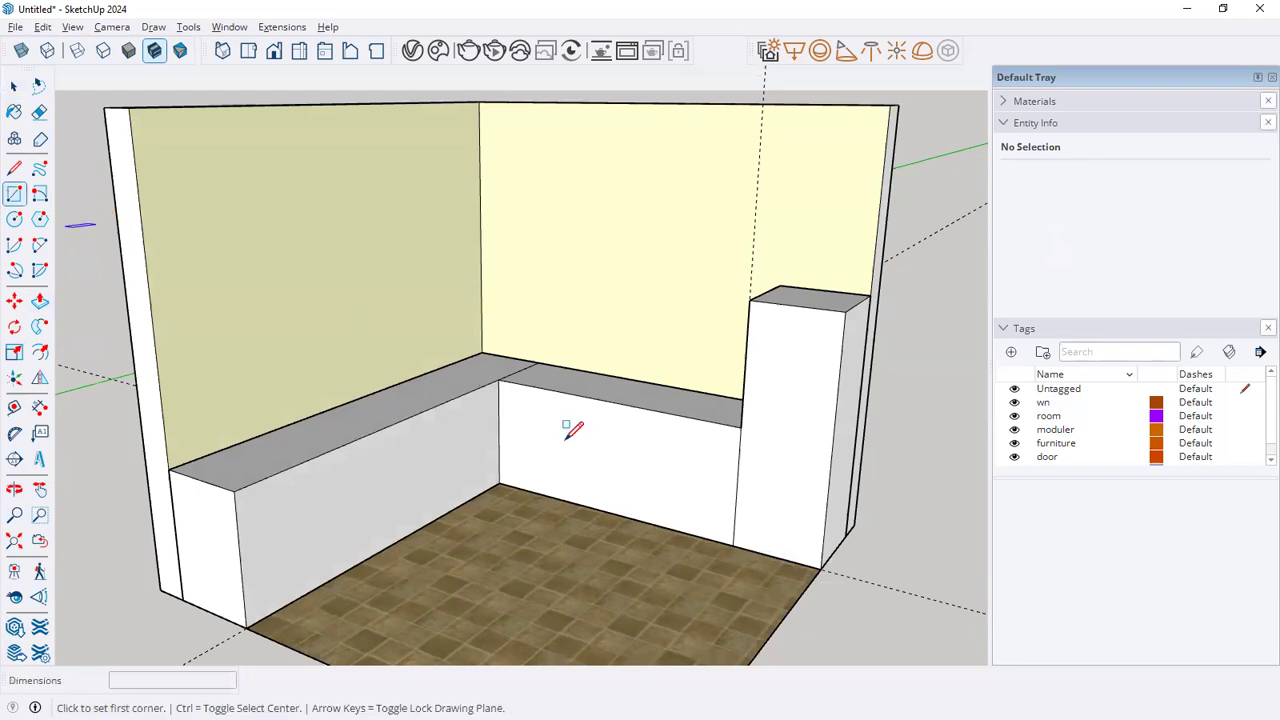
{"action": "scroll", "coordinate": [760, 540], "scroll_direction": "up", "scroll_amount": 3}
{"action": "left_click", "coordinate": [742, 550]}
{"action": "scroll", "coordinate": [790, 250], "scroll_direction": "up", "scroll_amount": 2}
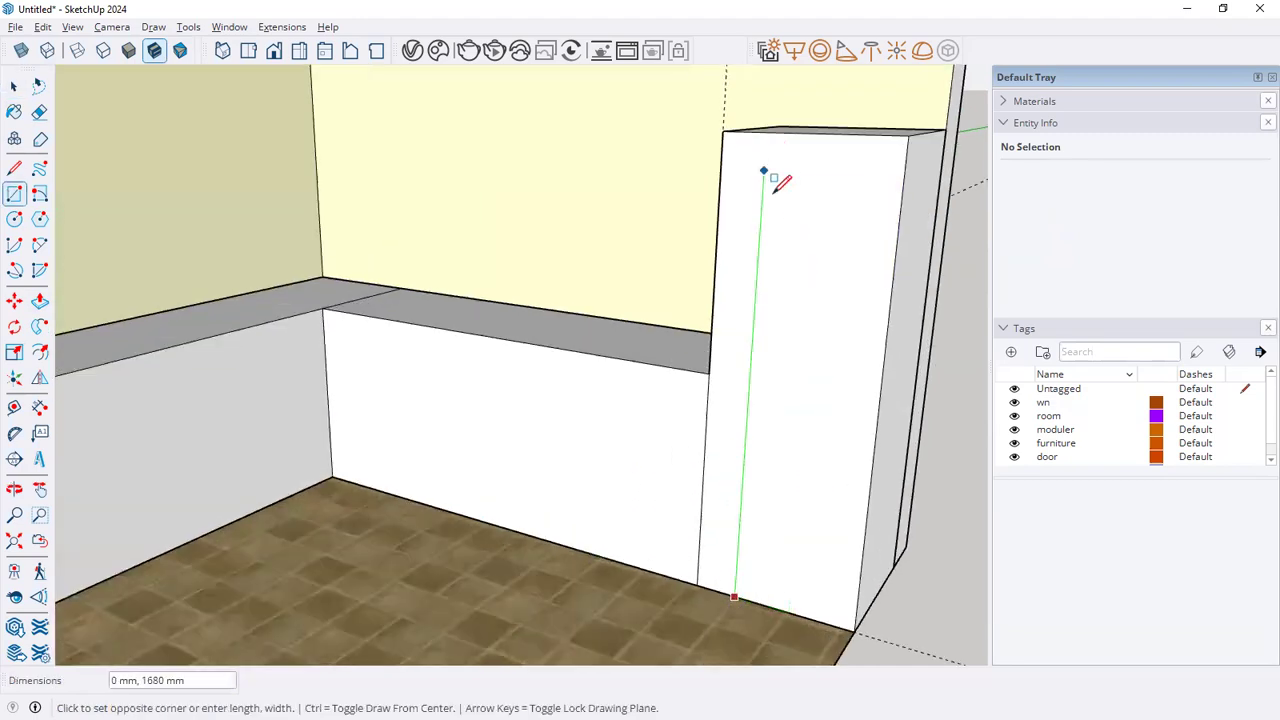
{"action": "mouse_move", "coordinate": [791, 214]}
{"action": "middle_mouse_down"}
{"action": "mouse_move", "coordinate": [777, 310]}
{"action": "mouse_move", "coordinate": [770, 218]}
{"action": "middle_mouse_up"}
{"action": "left_click", "coordinate": [767, 210]}
{"action": "key", "text": "space"}
{"action": "scroll", "coordinate": [590, 392], "scroll_direction": "down", "scroll_amount": 2}
Check the reference drawing and draw a small rectangle for the display panel on the fridge's wider door
{"action": "key", "text": "alt+Tab"}
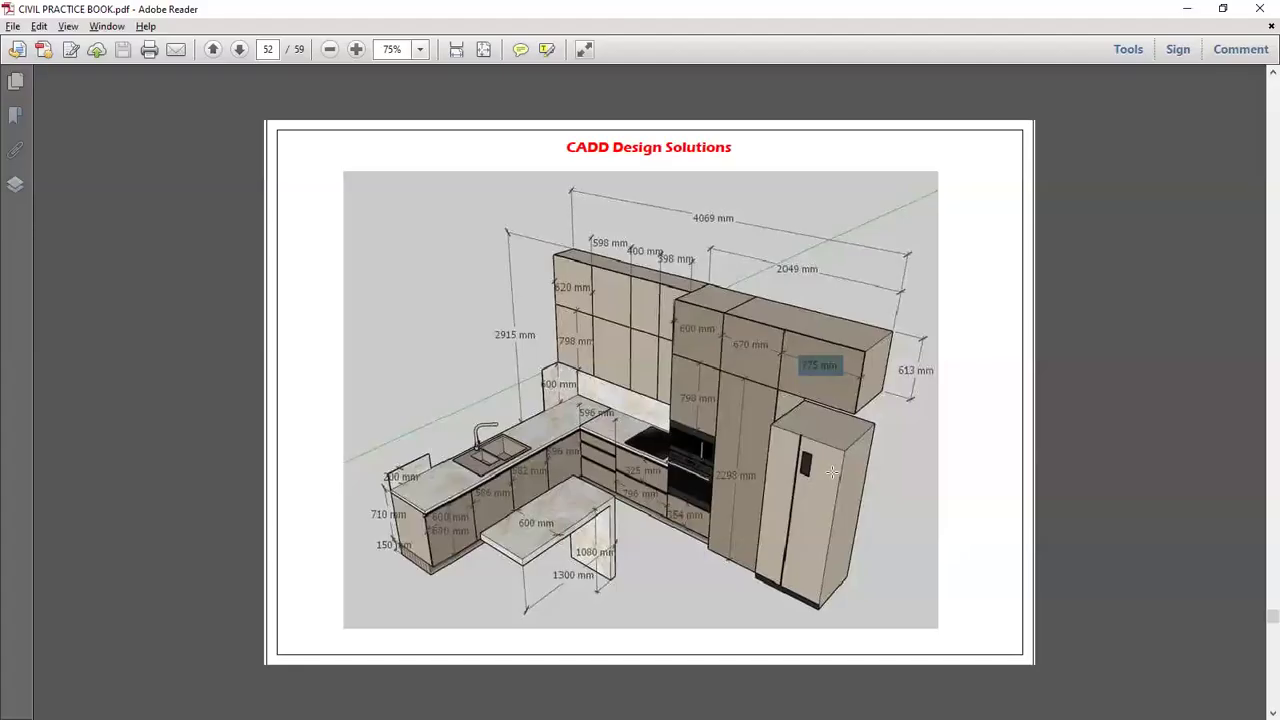
{"action": "key", "text": "alt+Tab"}
{"action": "key", "text": "r"}
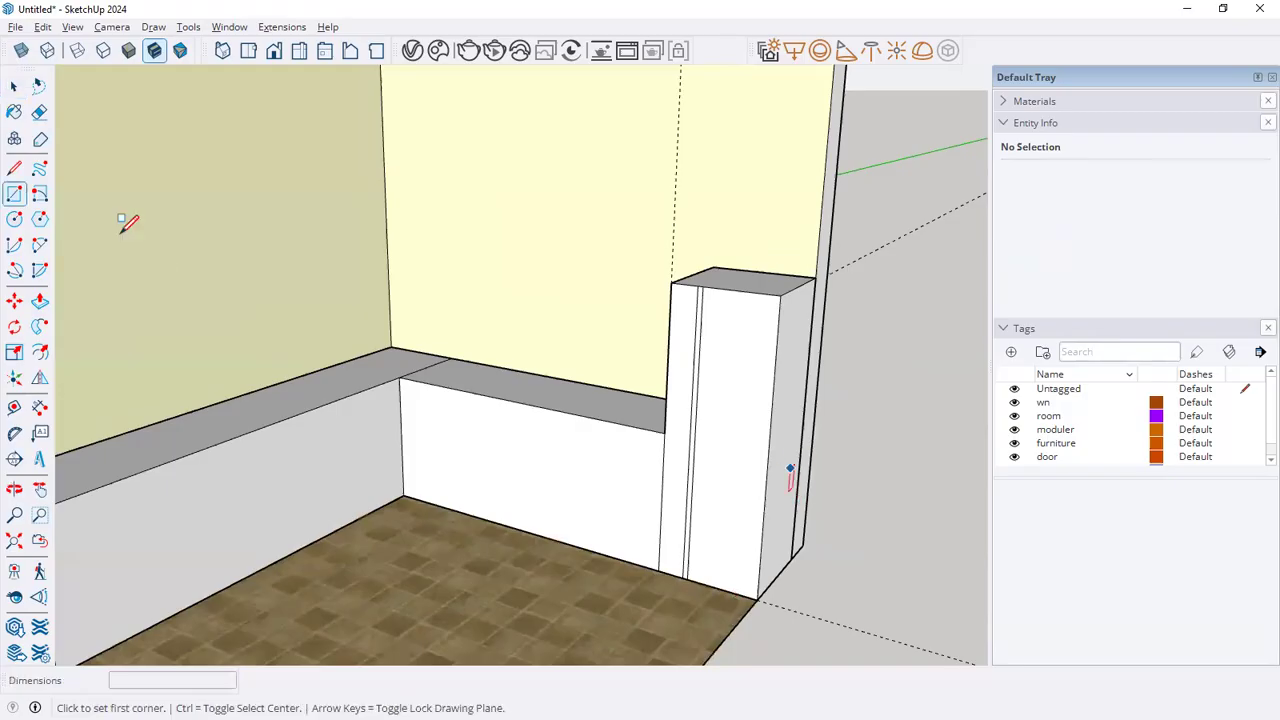
{"action": "scroll", "coordinate": [725, 378], "scroll_direction": "up", "scroll_amount": 2}
{"action": "left_click", "coordinate": [714, 388]}
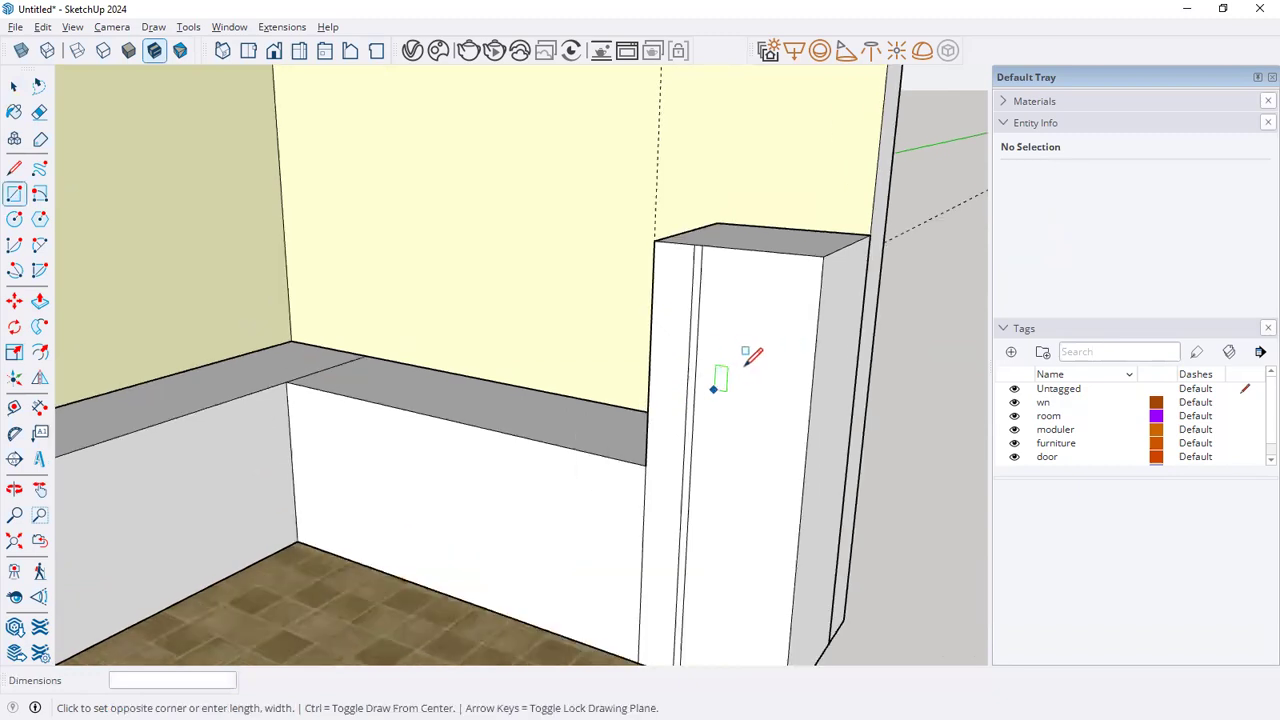
{"action": "left_click", "coordinate": [743, 347]}
{"action": "key", "text": "space"}
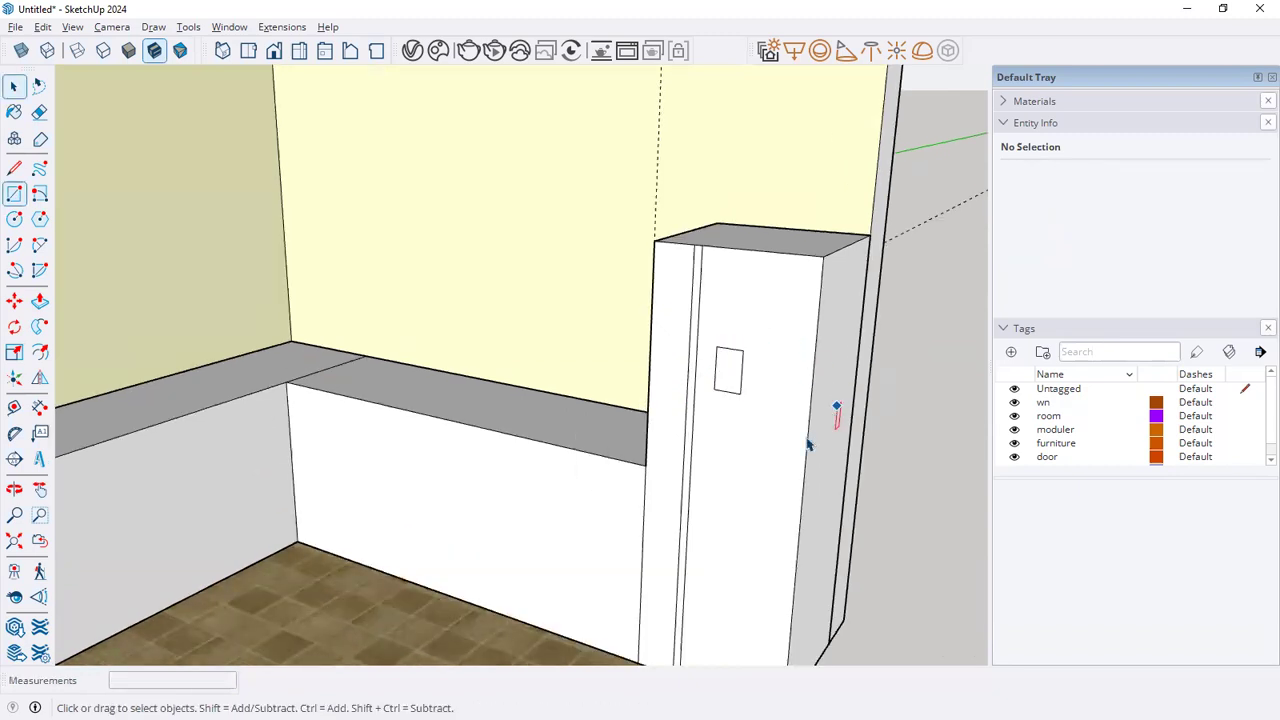
Draw a horizontal dividing line across the full width of the fridge's front face, through the small panel rectangle
{"action": "middle_click_drag", "start_coordinate": [760, 414], "coordinate": [779, 394]}
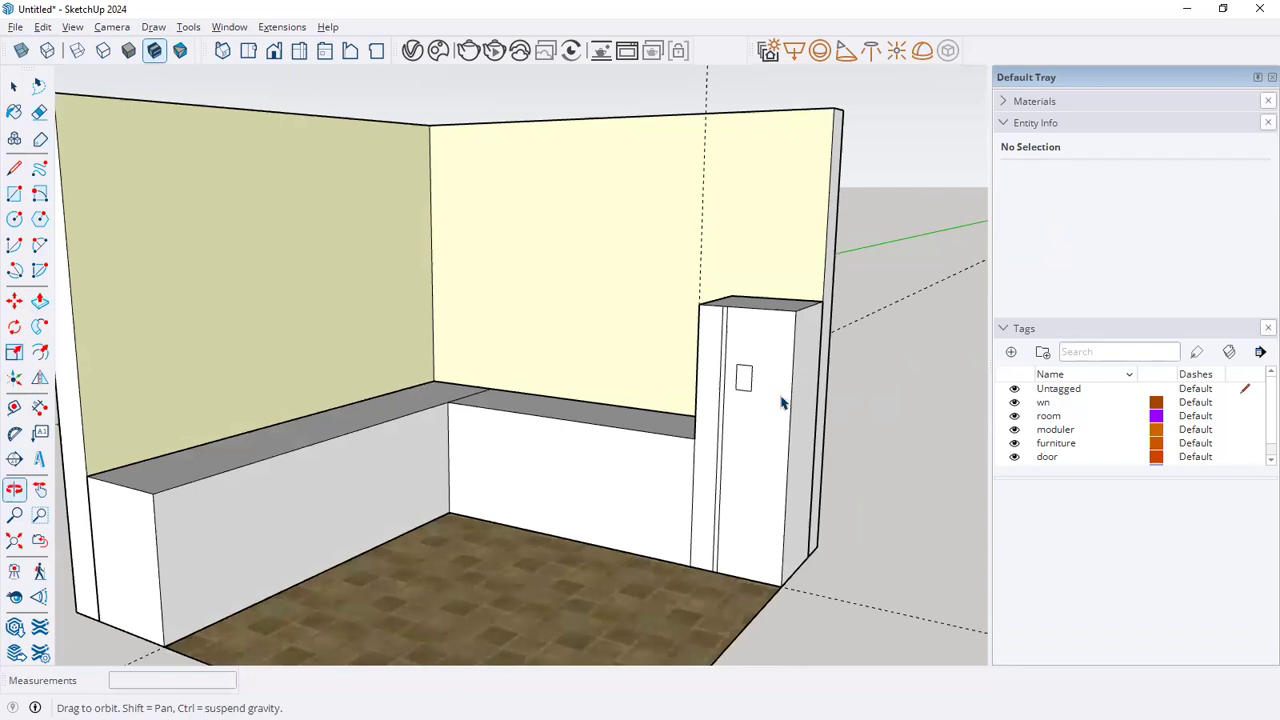
{"action": "key", "text": "r"}
{"action": "key", "text": "l"}
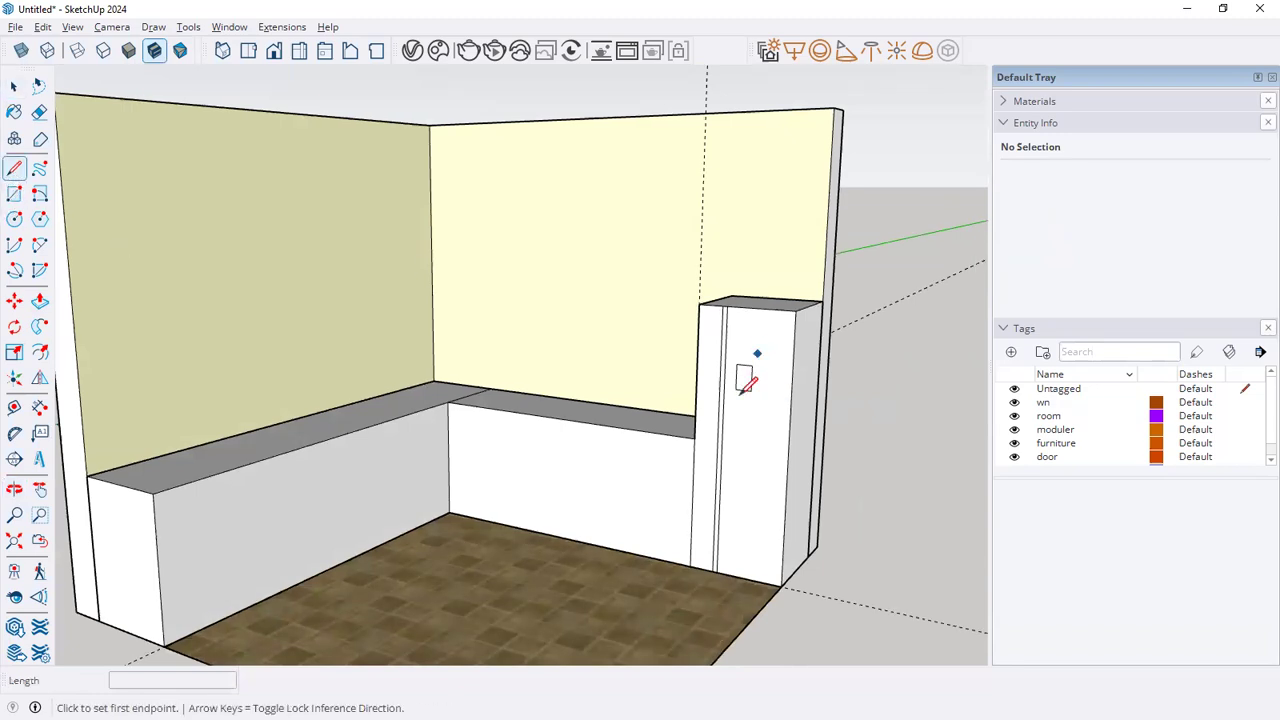
{"action": "scroll", "coordinate": [750, 368], "scroll_direction": "up", "scroll_amount": 2}
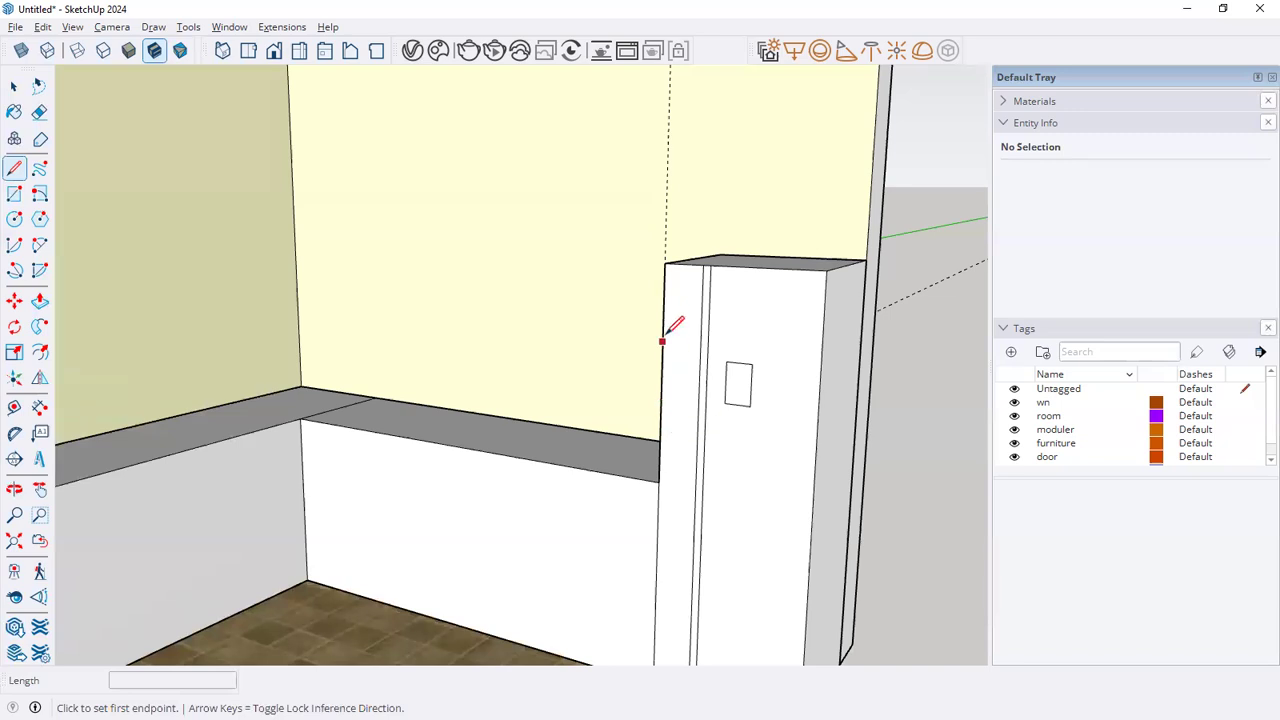
{"action": "left_click", "coordinate": [660, 376]}
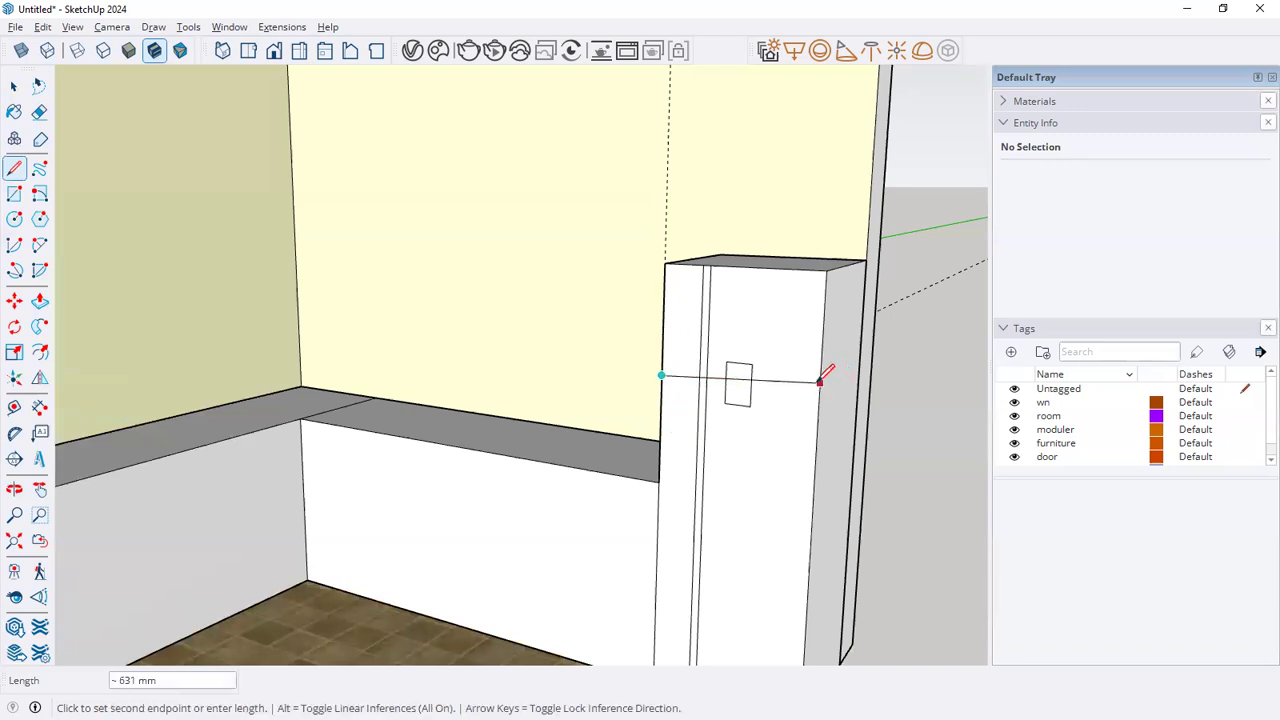
{"action": "left_click", "coordinate": [821, 392]}
{"action": "key", "text": "space"}
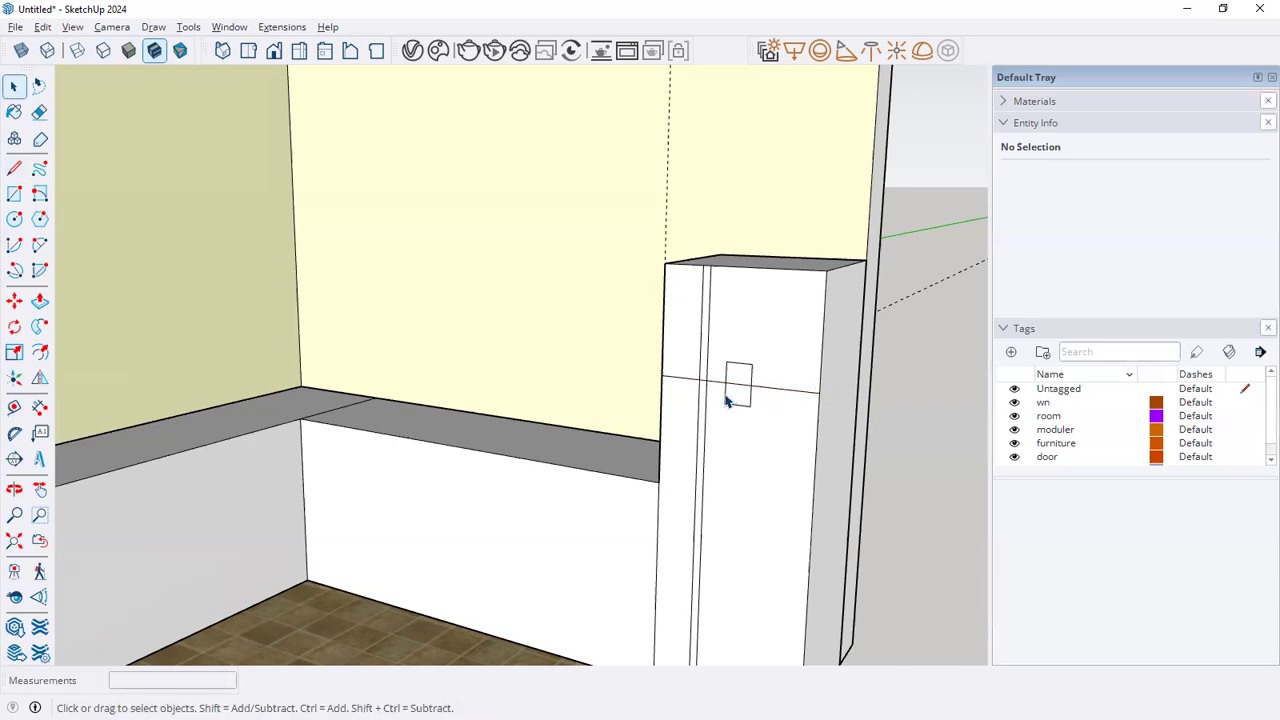
Delete the small panel rectangle from the fridge front, keeping the dividing line across the doors
{"action": "left_click", "coordinate": [731, 402]}
{"action": "key", "text": "Delete"}
{"action": "left_click", "coordinate": [738, 366]}
{"action": "key", "text": "Delete"}
{"action": "scroll", "coordinate": [723, 420], "scroll_direction": "down", "scroll_amount": 4}
{"action": "scroll", "coordinate": [723, 420], "scroll_direction": "up", "scroll_amount": 4}
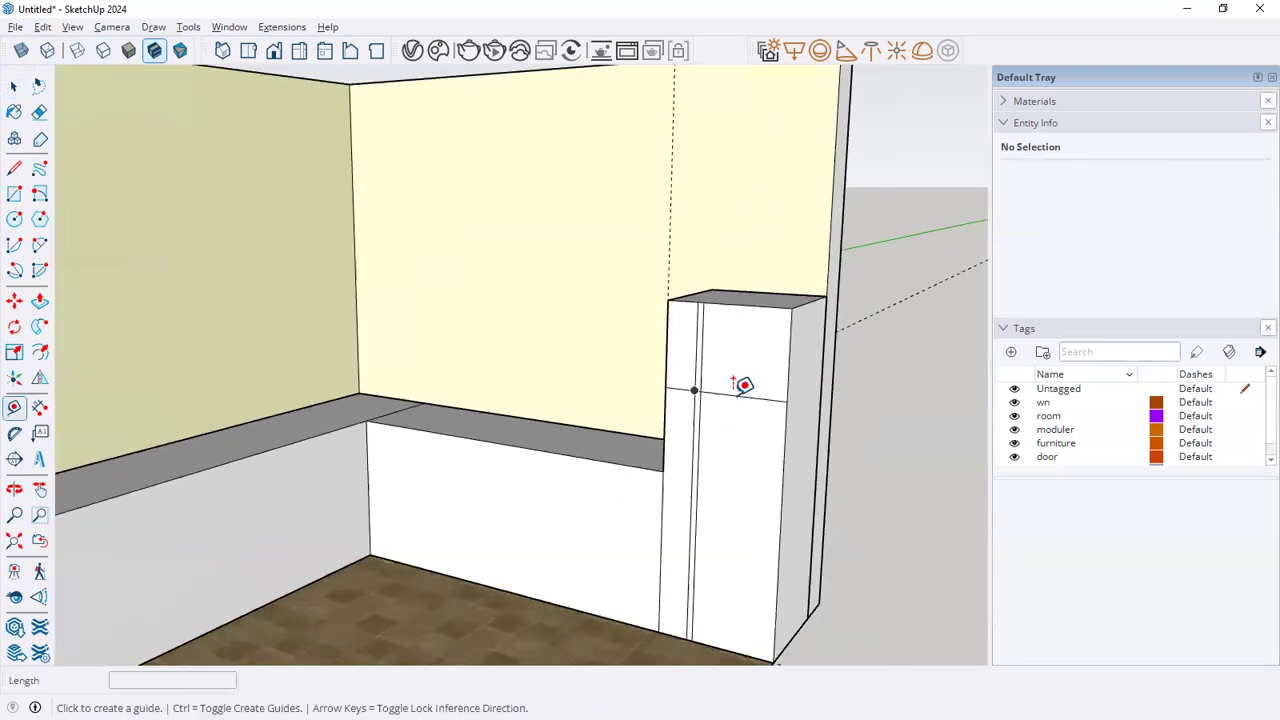
Place a horizontal guide just below the existing horizontal dividing line on the tall cabinet's front
{"action": "scroll", "coordinate": [733, 394], "scroll_direction": "up", "scroll_amount": 2}
{"action": "left_click", "coordinate": [737, 388]}
{"action": "scroll", "coordinate": [734, 405], "scroll_direction": "up", "scroll_amount": 2}
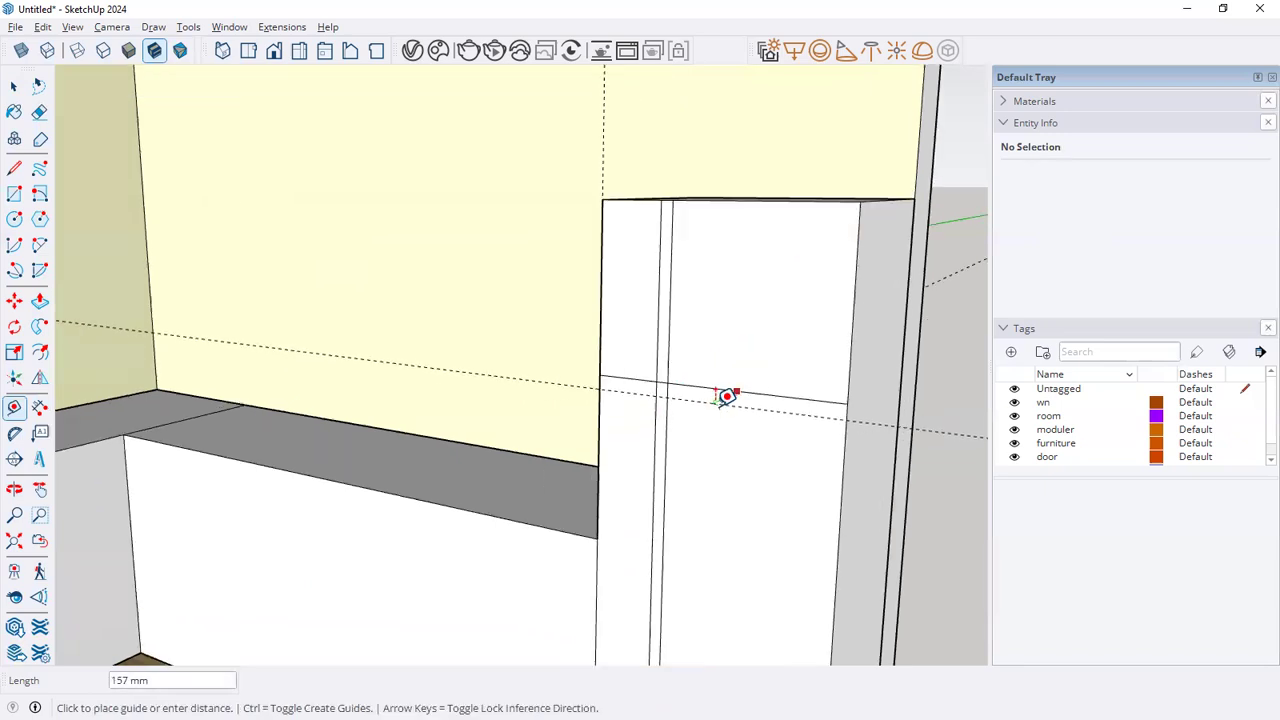
{"action": "scroll", "coordinate": [726, 394], "scroll_direction": "up", "scroll_amount": 3}
{"action": "left_click", "coordinate": [736, 373]}
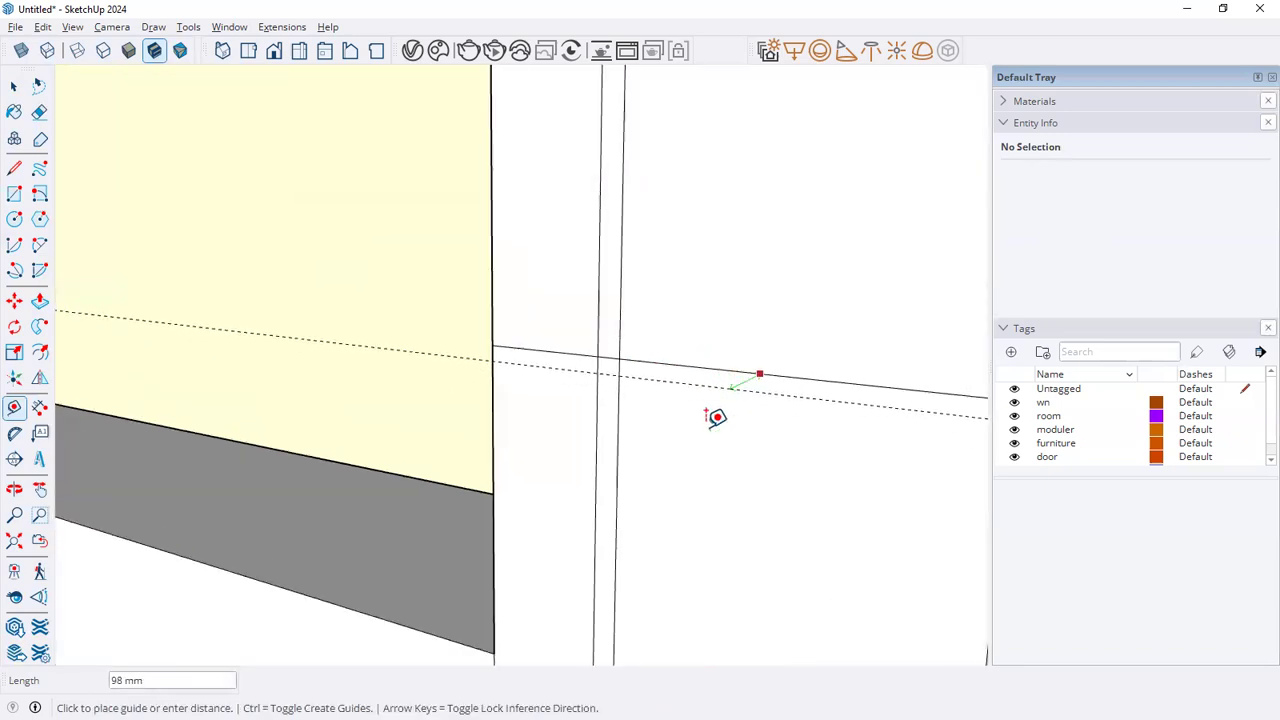
{"action": "key", "text": "space"}
Draw a second horizontal edge along the guide, from one side of the tall cabinet's front to the other
{"action": "scroll", "coordinate": [654, 436], "scroll_direction": "down", "scroll_amount": 5}
{"action": "key", "text": "l"}
{"action": "scroll", "coordinate": [620, 407], "scroll_direction": "up", "scroll_amount": 3}
{"action": "left_click", "coordinate": [537, 410]}
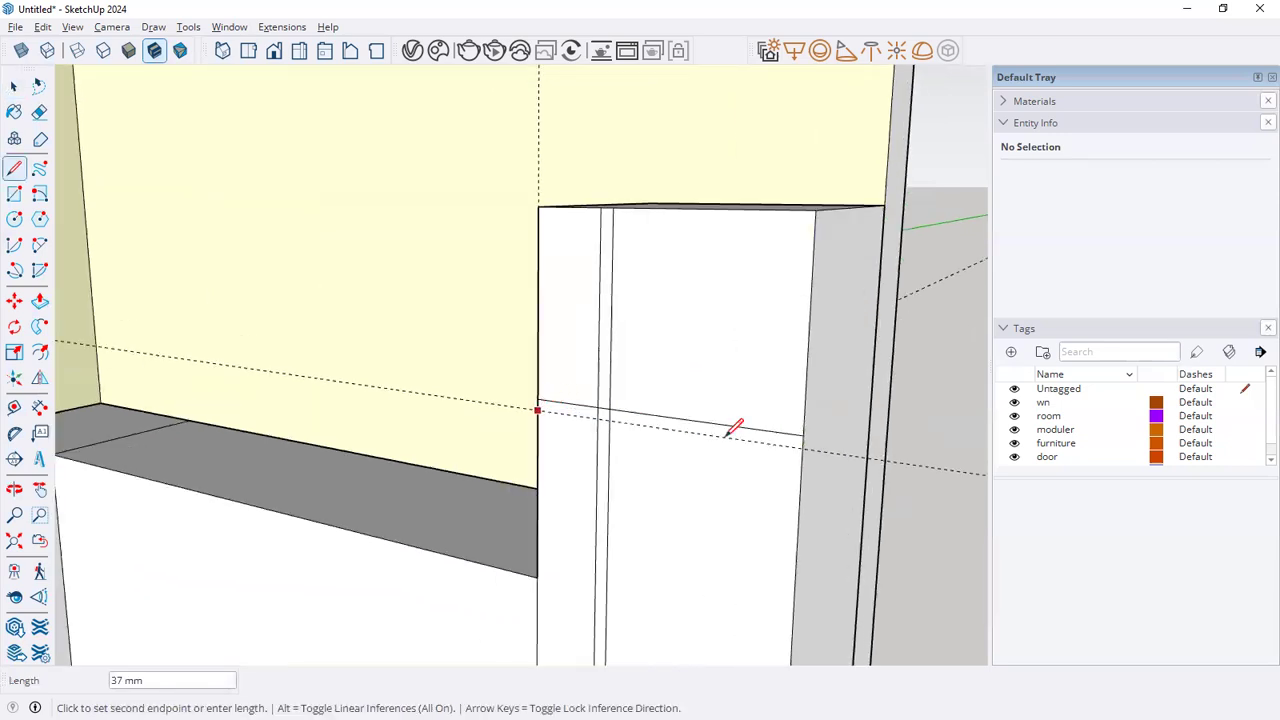
{"action": "left_click", "coordinate": [803, 438]}
{"action": "key", "text": "space"}
{"action": "scroll", "coordinate": [800, 445], "scroll_direction": "down", "scroll_amount": 1}
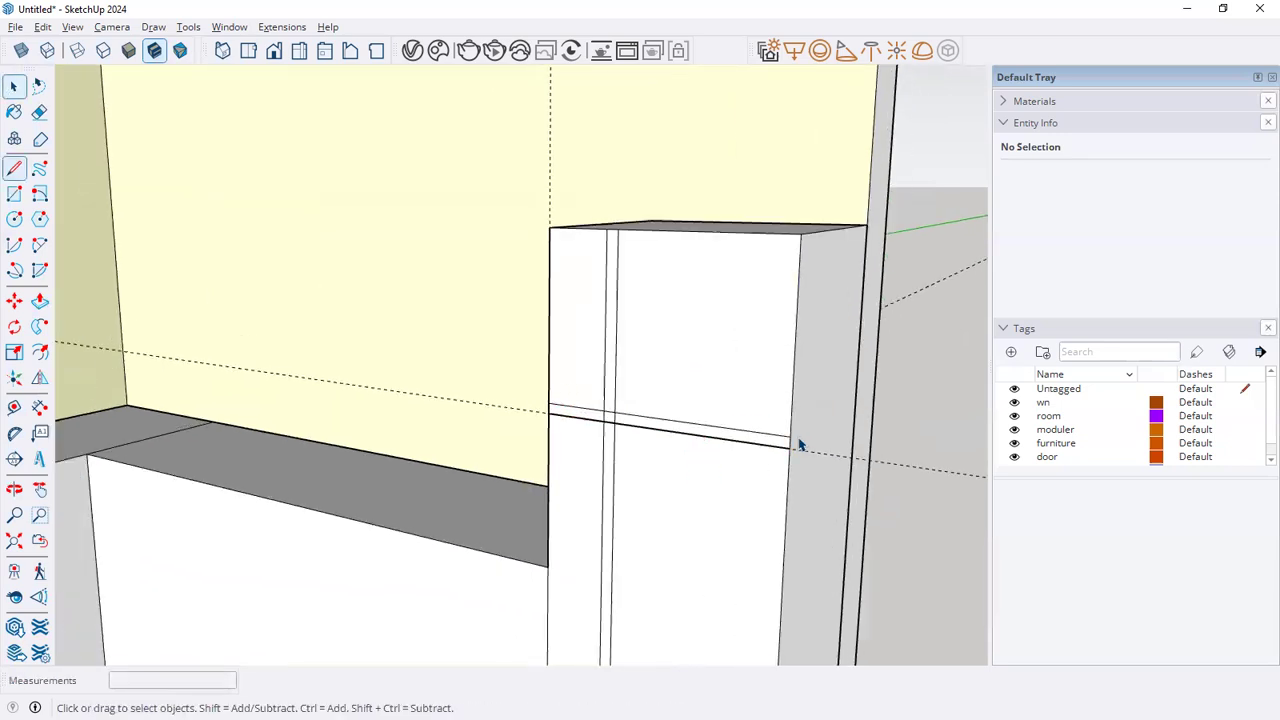
{"action": "scroll", "coordinate": [800, 445], "scroll_direction": "down", "scroll_amount": 5}
{"action": "mouse_move", "coordinate": [805, 445]}
{"action": "middle_mouse_down"}
{"action": "mouse_move", "coordinate": [820, 434]}
{"action": "mouse_move", "coordinate": [824, 445]}
{"action": "middle_mouse_up"}
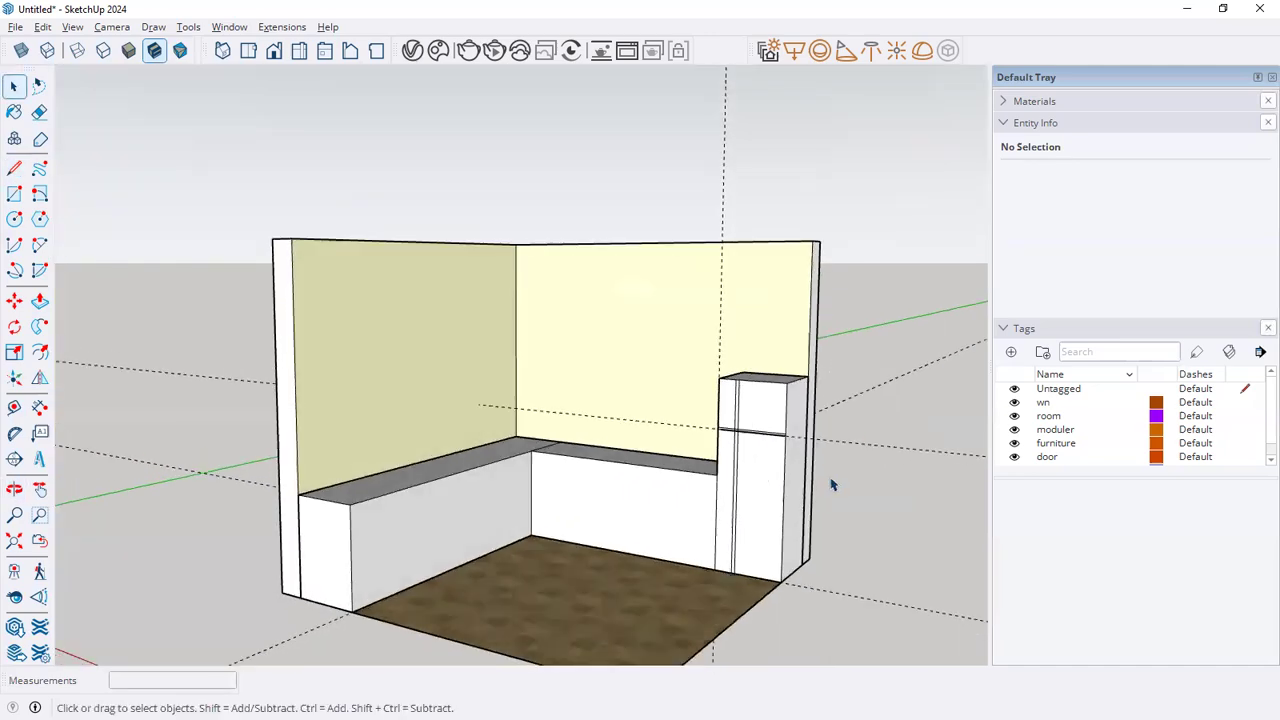
Switch to the kitchen reference PDF in Adobe Reader and examine the dimensions of the drawer units, oven unit and wall cabinets
{"action": "key", "text": "alt+Tab"}
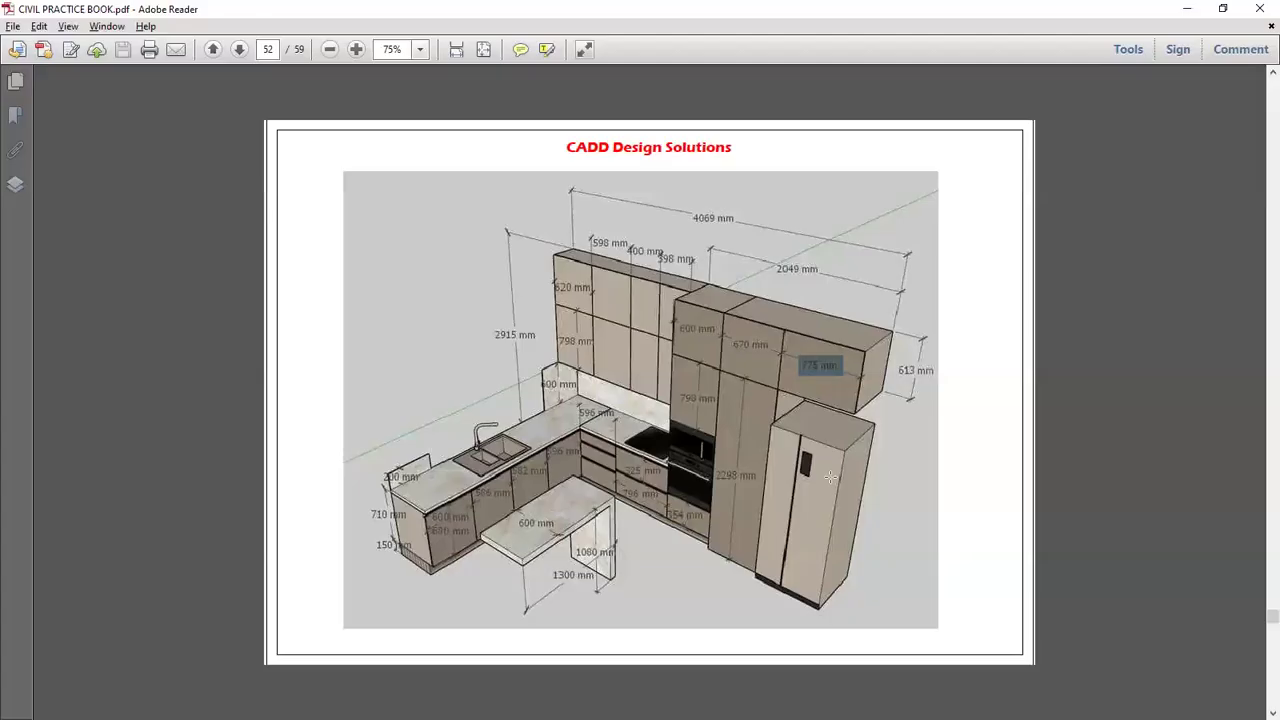
{"action": "key", "text": "alt+Tab"}
{"action": "middle_click_drag", "start_coordinate": [911, 403], "coordinate": [659, 521]}
{"action": "key", "text": "alt+Tab"}
{"action": "left_click", "coordinate": [706, 540]}
{"action": "left_click", "coordinate": [684, 530]}
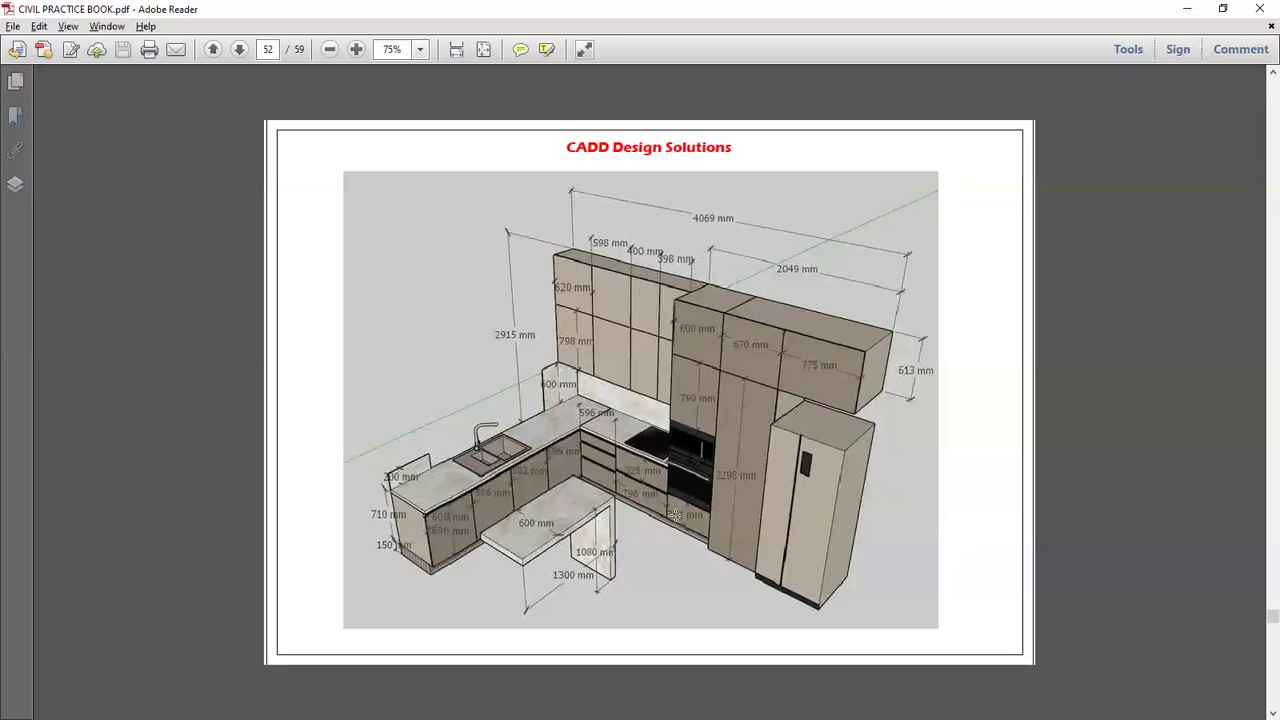
{"action": "left_click_drag", "start_coordinate": [703, 527], "coordinate": [663, 511]}
{"action": "left_click_drag", "start_coordinate": [619, 484], "coordinate": [667, 502]}
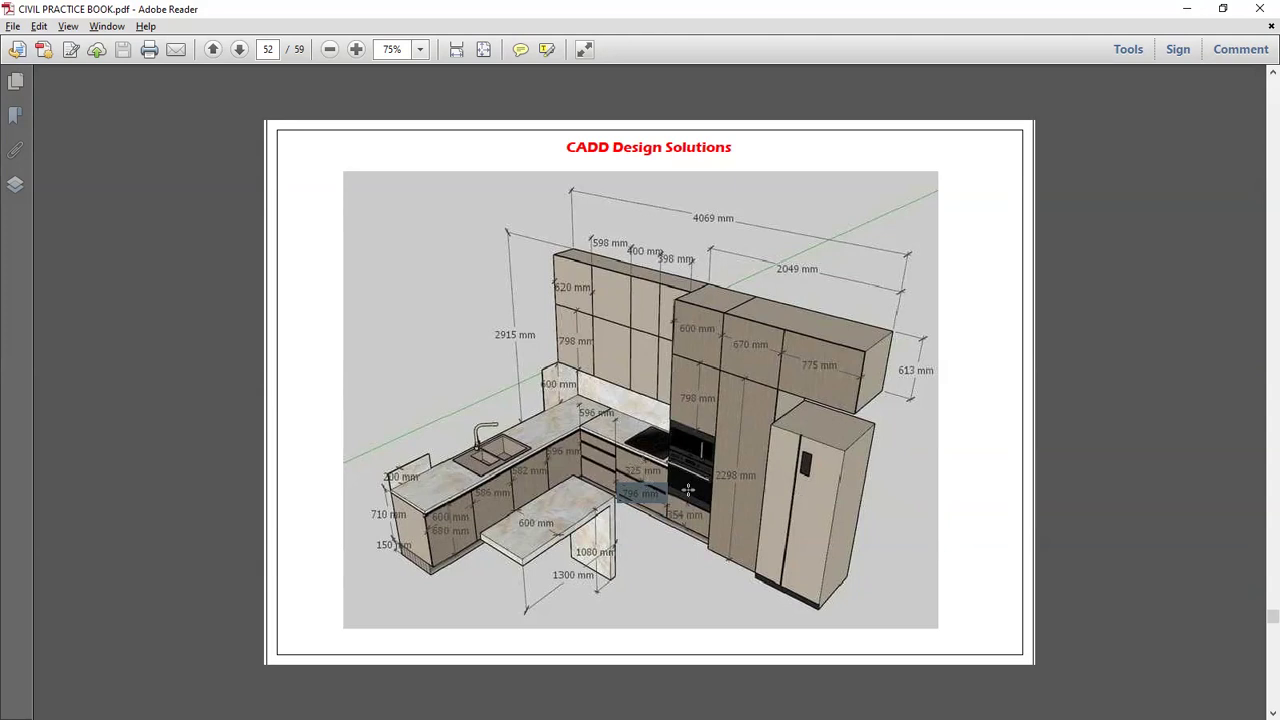
{"action": "left_click_drag", "start_coordinate": [636, 464], "coordinate": [659, 484]}
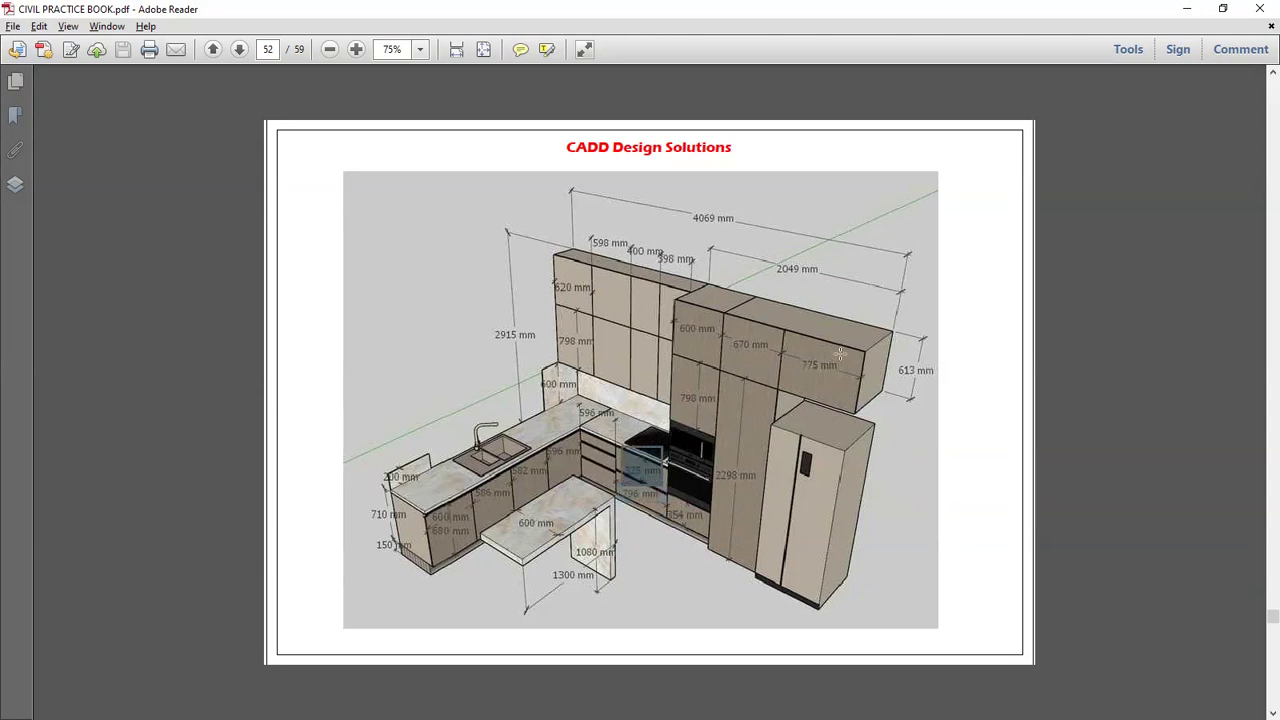
{"action": "left_click_drag", "start_coordinate": [726, 335], "coordinate": [677, 314]}
{"action": "left_click_drag", "start_coordinate": [553, 331], "coordinate": [589, 356]}
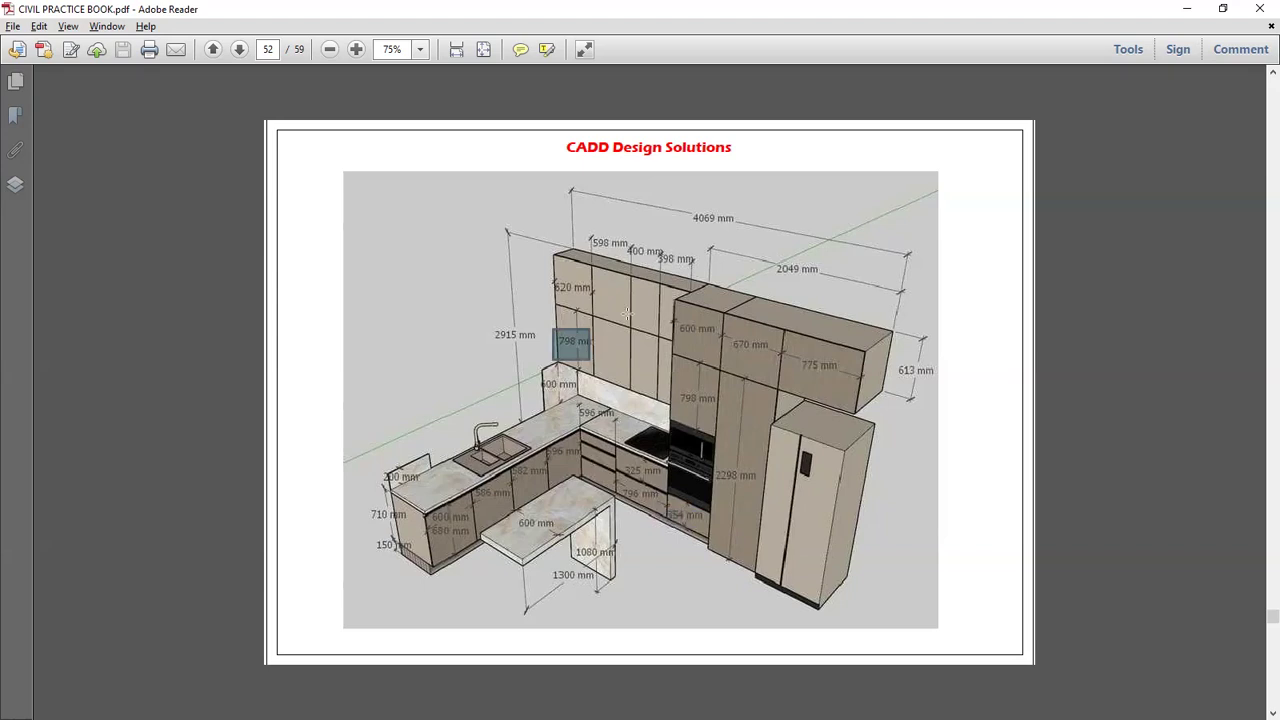
{"action": "left_click_drag", "start_coordinate": [574, 430], "coordinate": [620, 493]}
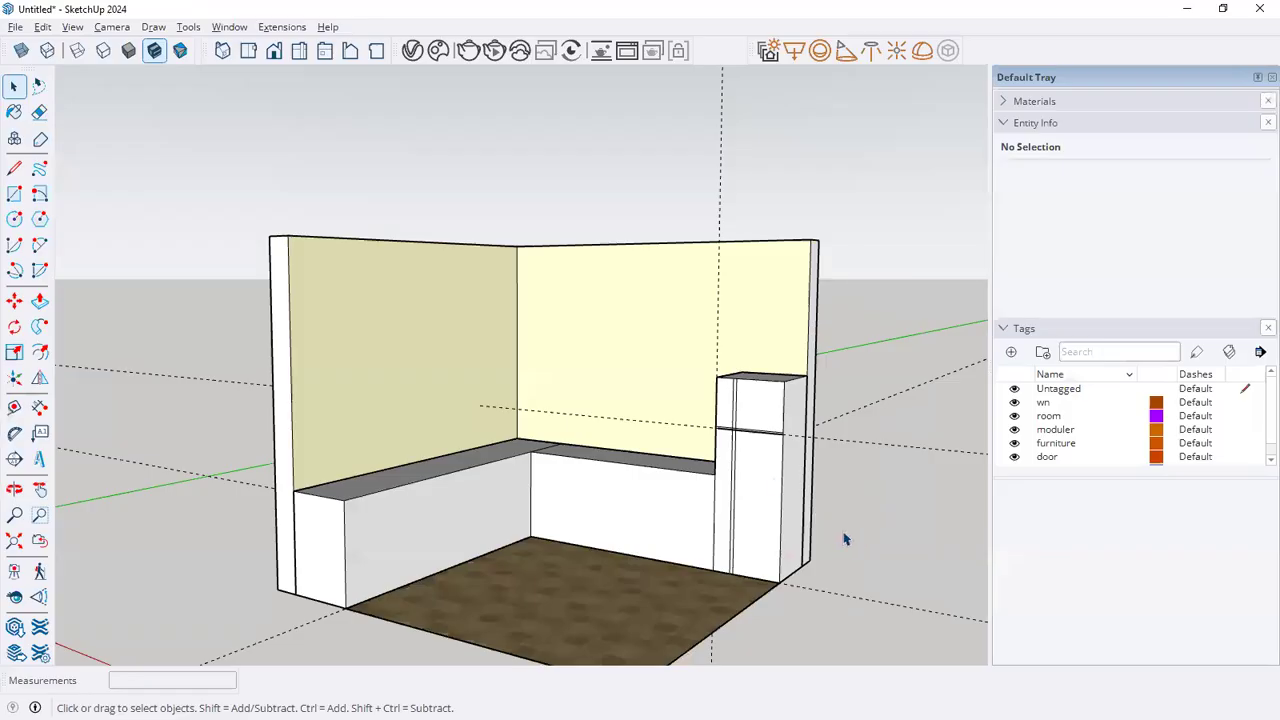
Place a guide 150 mm above the floor along the long front of the side base cabinet run
{"action": "middle_click_drag", "start_coordinate": [845, 538], "coordinate": [766, 514]}
{"action": "left_click", "coordinate": [14, 407]}
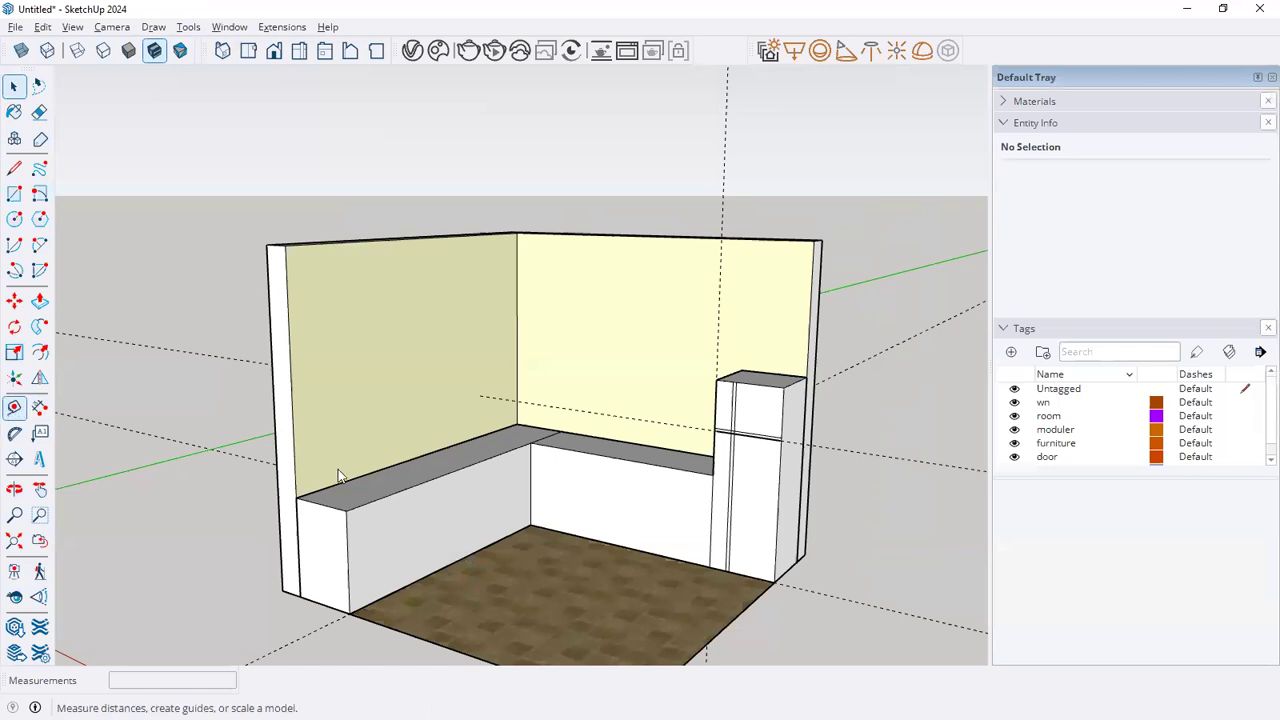
{"action": "scroll", "coordinate": [470, 528], "scroll_direction": "up", "scroll_amount": 4}
{"action": "left_click", "coordinate": [341, 592]}
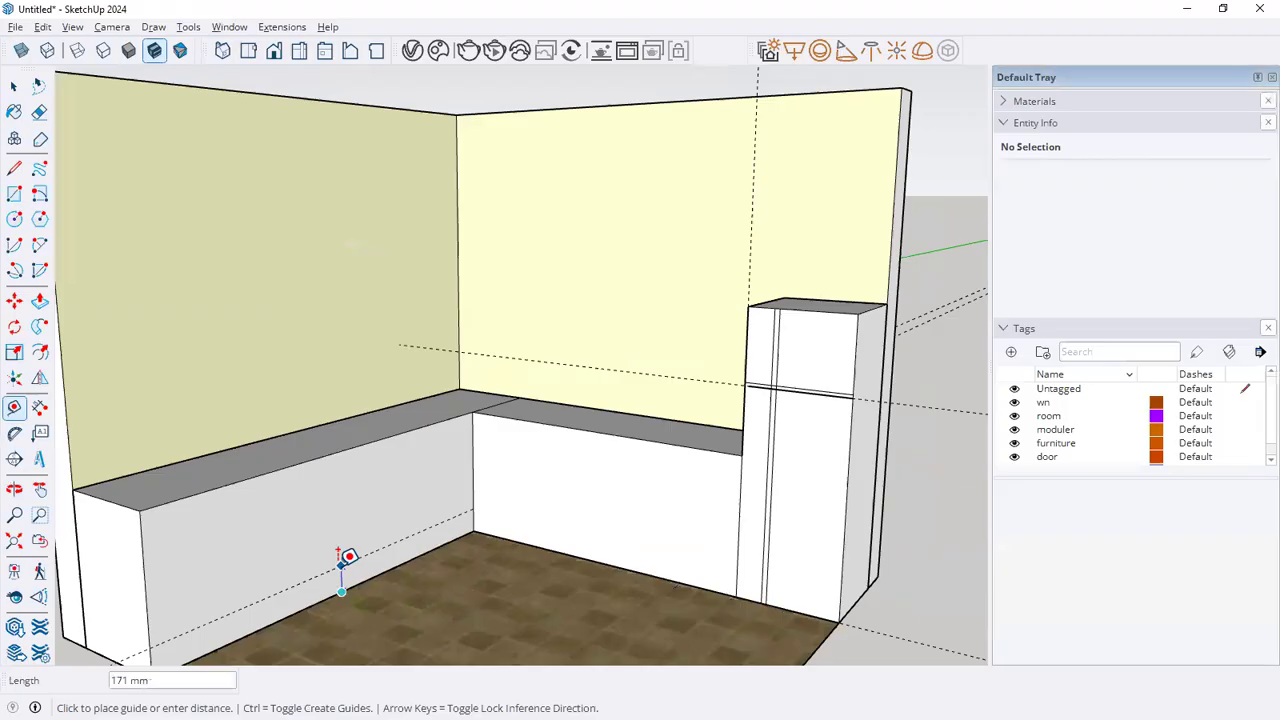
{"action": "type", "text": "150"}
{"action": "key", "text": "Return"}
{"action": "scroll", "coordinate": [337, 378], "scroll_direction": "down", "scroll_amount": 3}
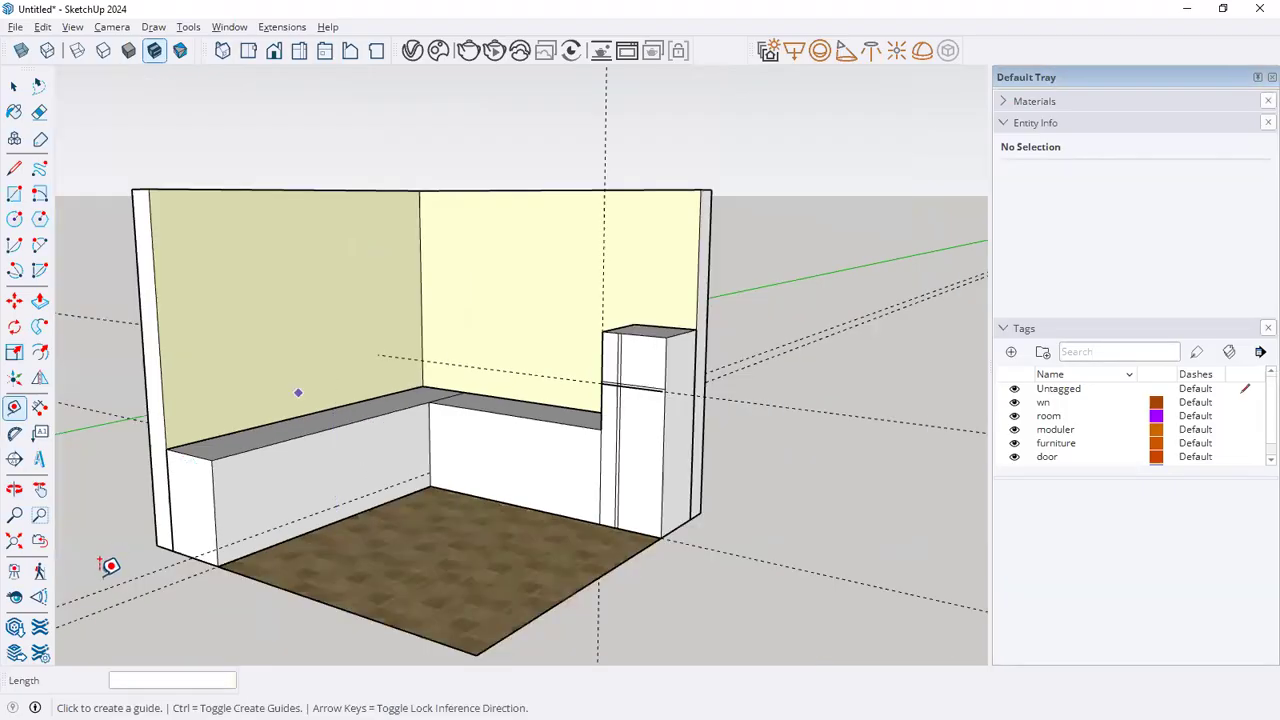
Place guides at the same plinth height on the side run's end face and along the back run's front
{"action": "scroll", "coordinate": [109, 568], "scroll_direction": "up", "scroll_amount": 6}
{"action": "left_click", "coordinate": [251, 551]}
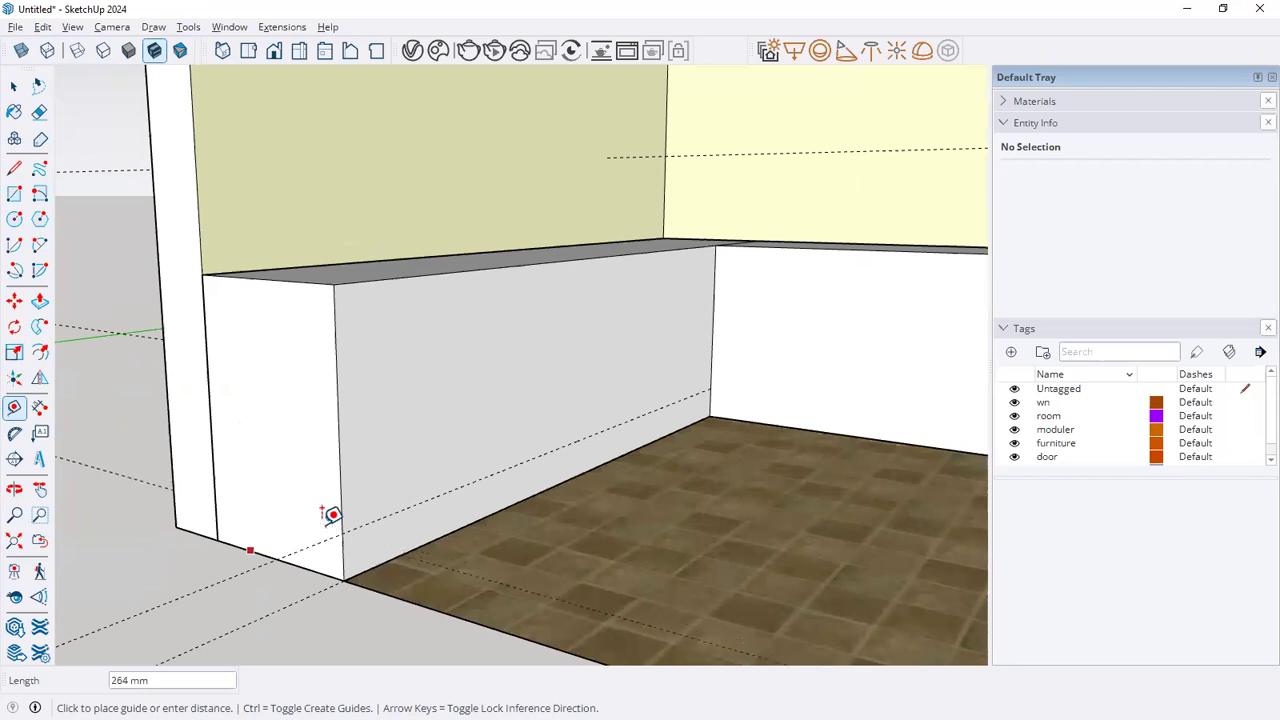
{"action": "left_click", "coordinate": [343, 533]}
{"action": "left_click", "coordinate": [729, 420]}
{"action": "key", "text": "Escape"}
{"action": "scroll", "coordinate": [372, 460], "scroll_direction": "down", "scroll_amount": 3}
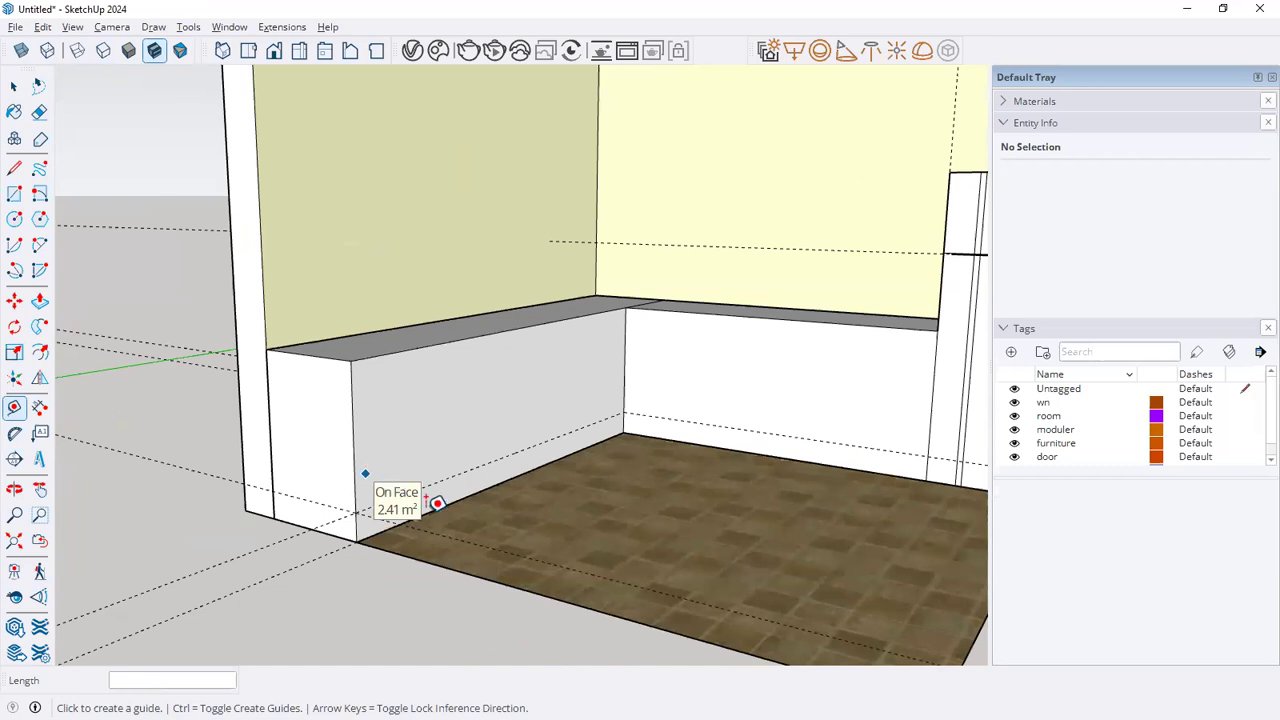
Draw plinth edges along the guides on the base cabinets' end face, side run front and back run front
{"action": "scroll", "coordinate": [395, 492], "scroll_direction": "down", "scroll_amount": 4}
{"action": "key", "text": "space"}
{"action": "left_click", "coordinate": [40, 300]}
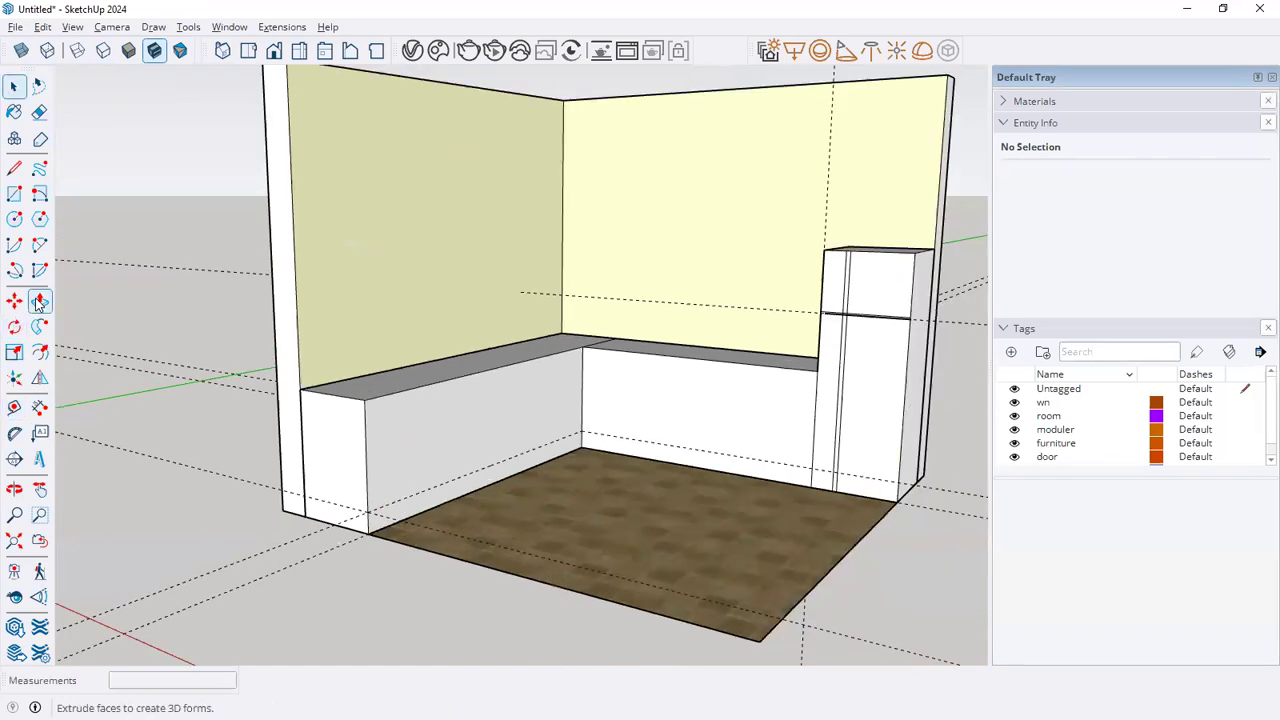
{"action": "scroll", "coordinate": [348, 526], "scroll_direction": "up", "scroll_amount": 4}
{"action": "left_click", "coordinate": [14, 168]}
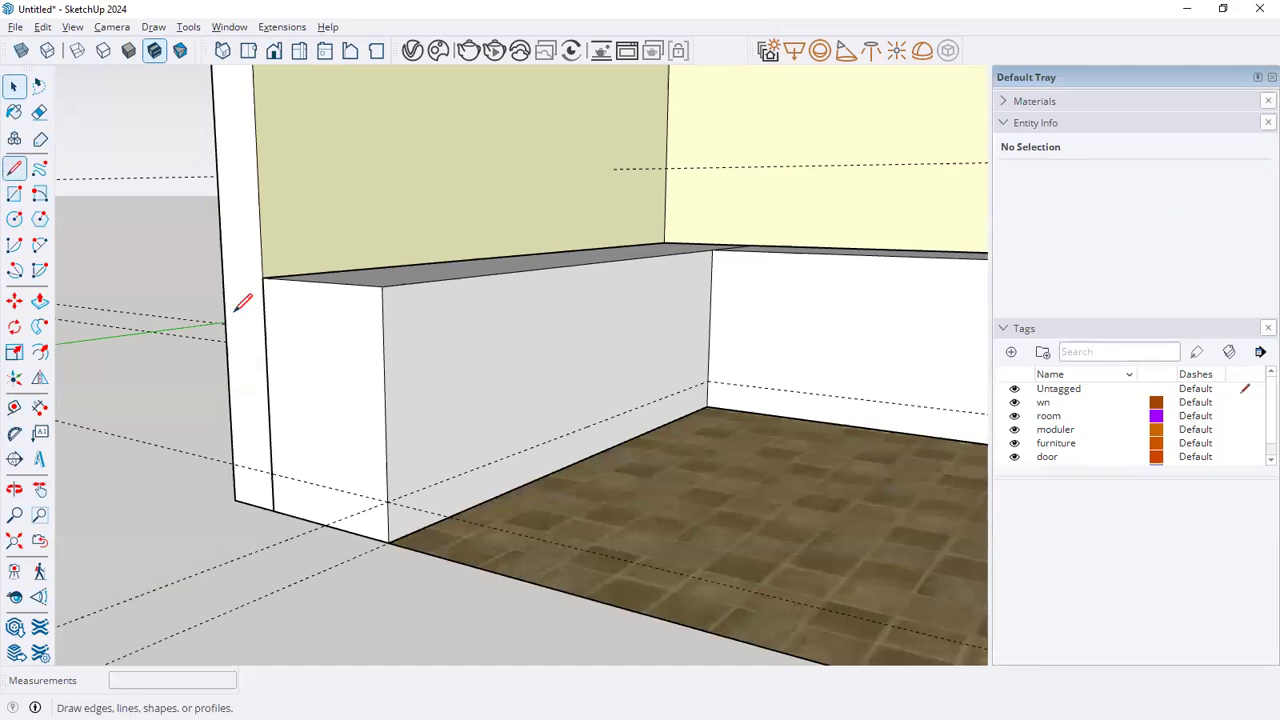
{"action": "left_click", "coordinate": [366, 486]}
{"action": "left_click", "coordinate": [386, 500]}
{"action": "left_click", "coordinate": [387, 500]}
{"action": "left_click", "coordinate": [707, 380]}
{"action": "left_click", "coordinate": [707, 381]}
{"action": "scroll", "coordinate": [667, 429], "scroll_direction": "down", "scroll_amount": 3}
{"action": "scroll", "coordinate": [676, 420], "scroll_direction": "down", "scroll_amount": 2}
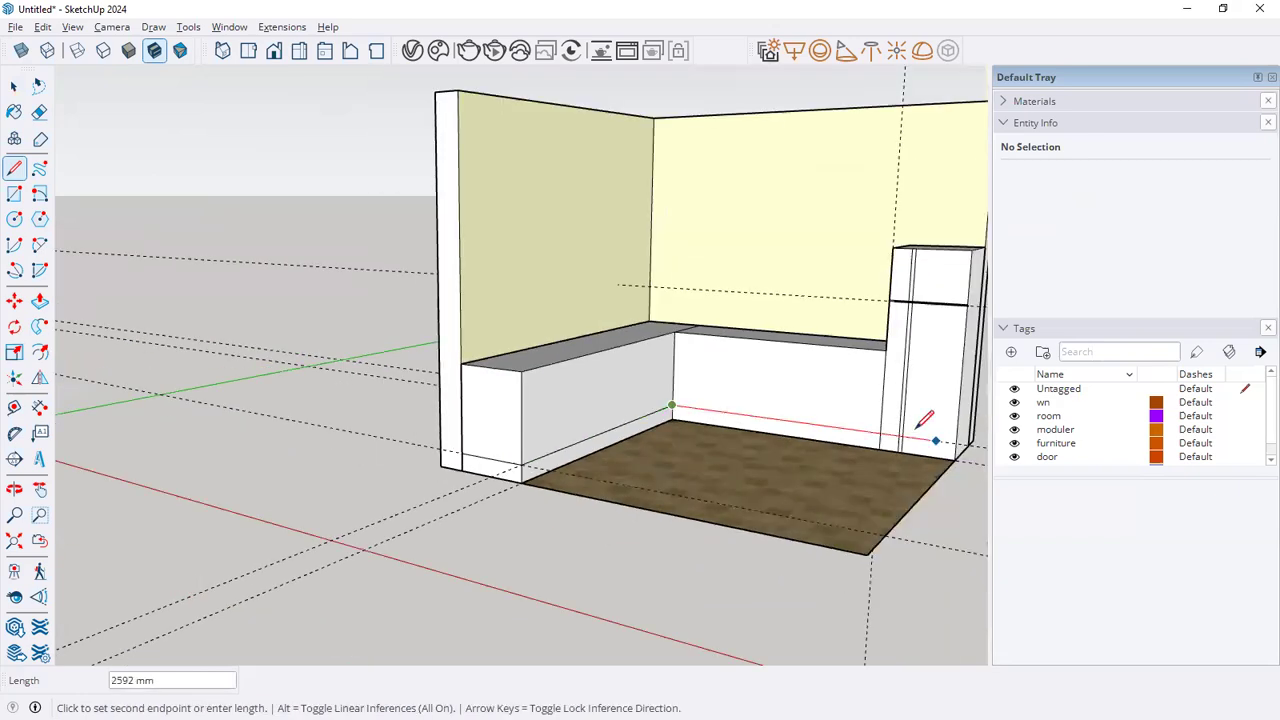
{"action": "key", "text": "space"}
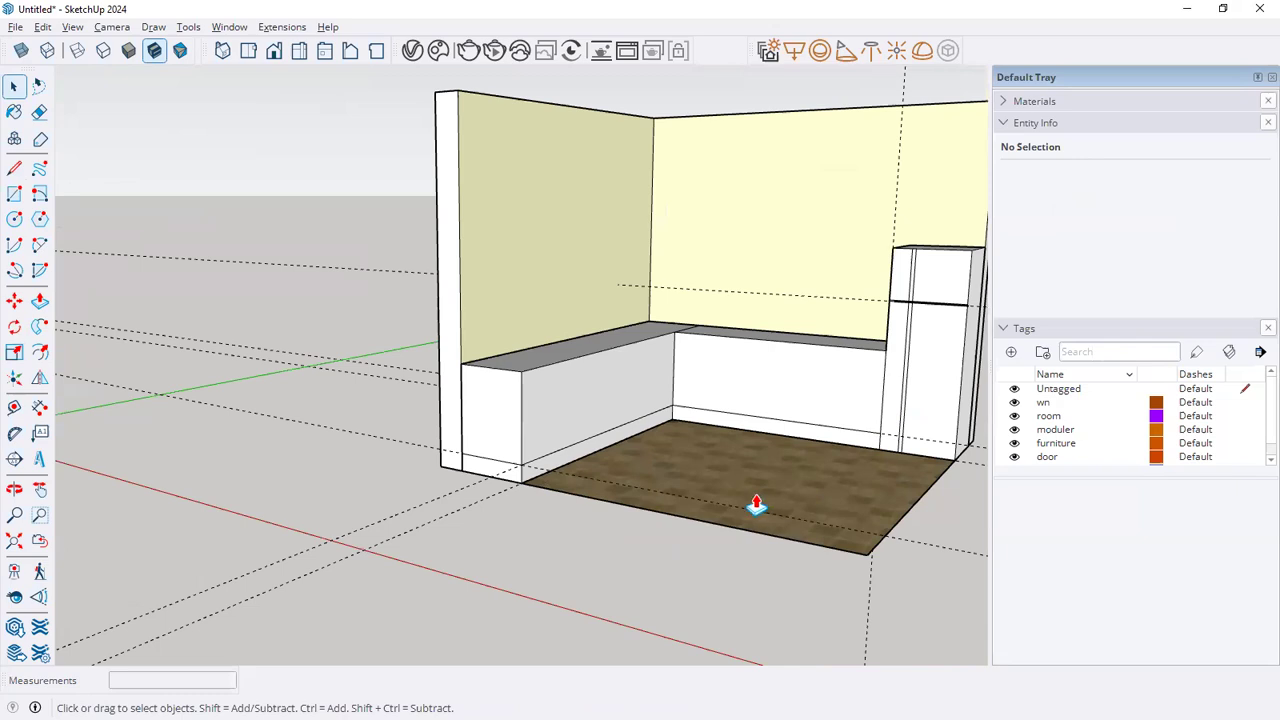
Push the end plinth face inward about 33 mm and recess the plinth faces along the fronts
{"action": "key", "text": "p"}
{"action": "scroll", "coordinate": [590, 490], "scroll_direction": "up", "scroll_amount": 2}
{"action": "left_click", "coordinate": [523, 494]}
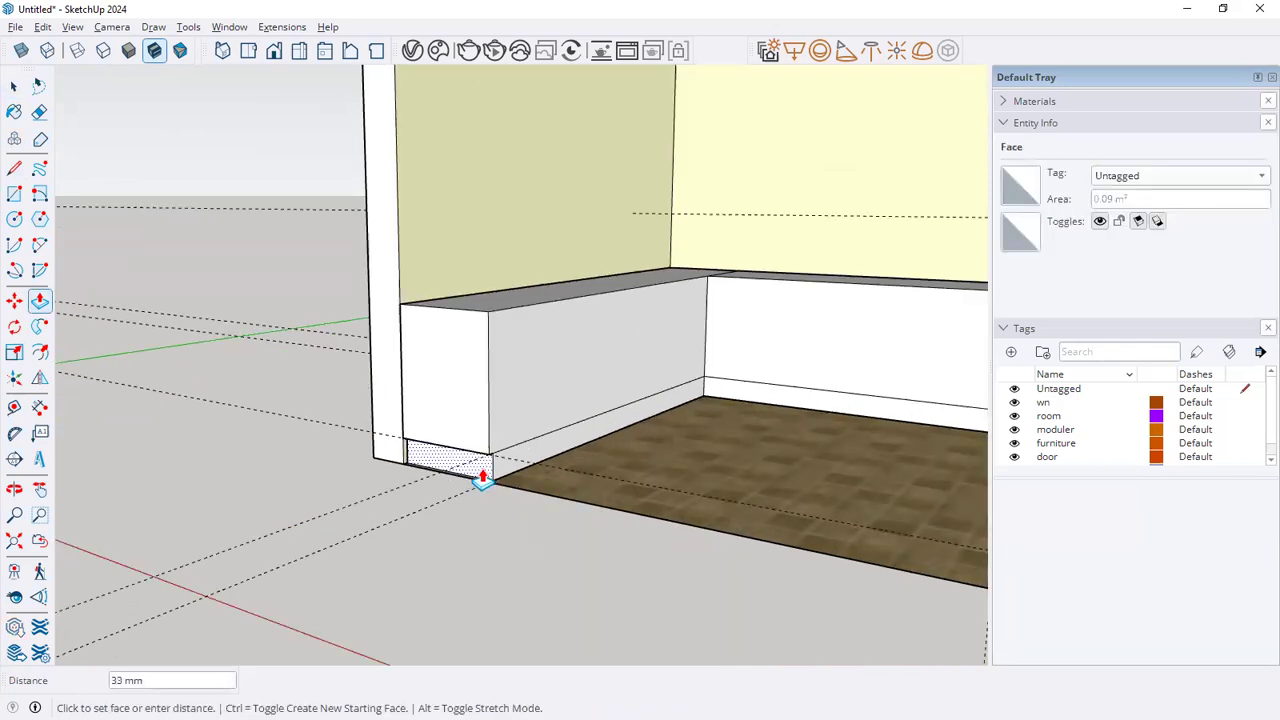
{"action": "left_click", "coordinate": [483, 482]}
{"action": "double_click", "coordinate": [497, 476]}
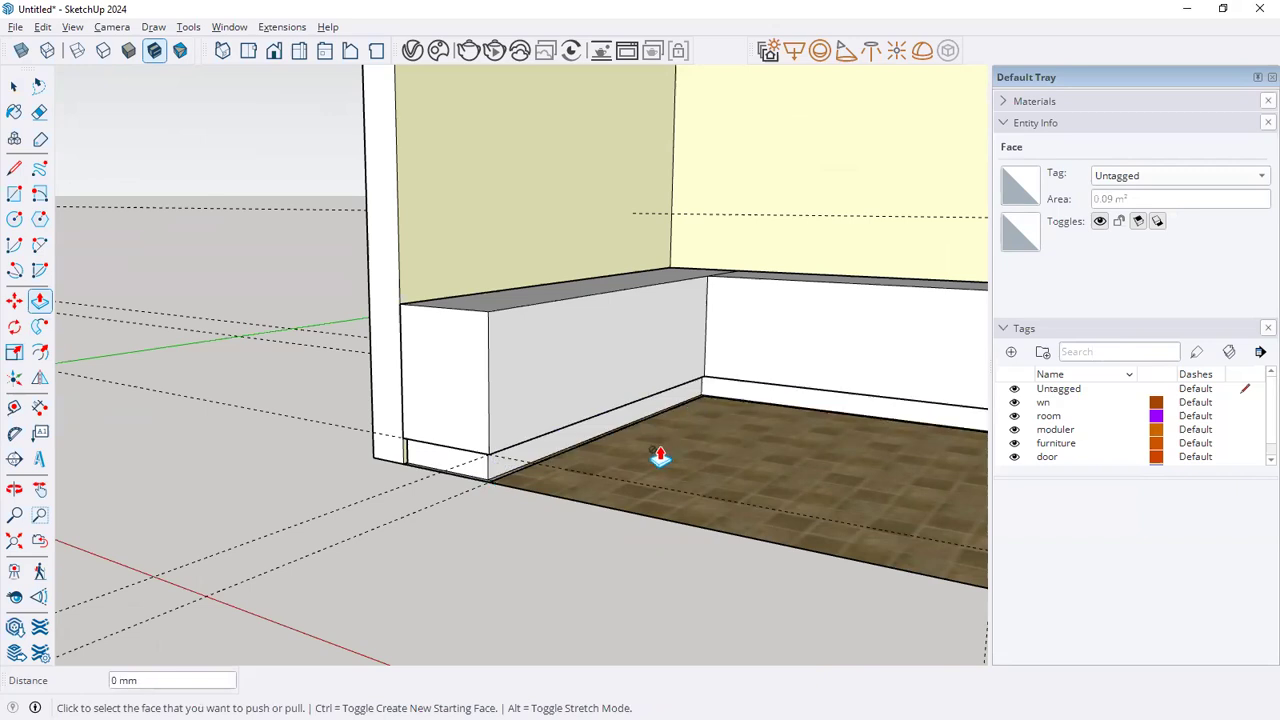
{"action": "key", "text": "space"}
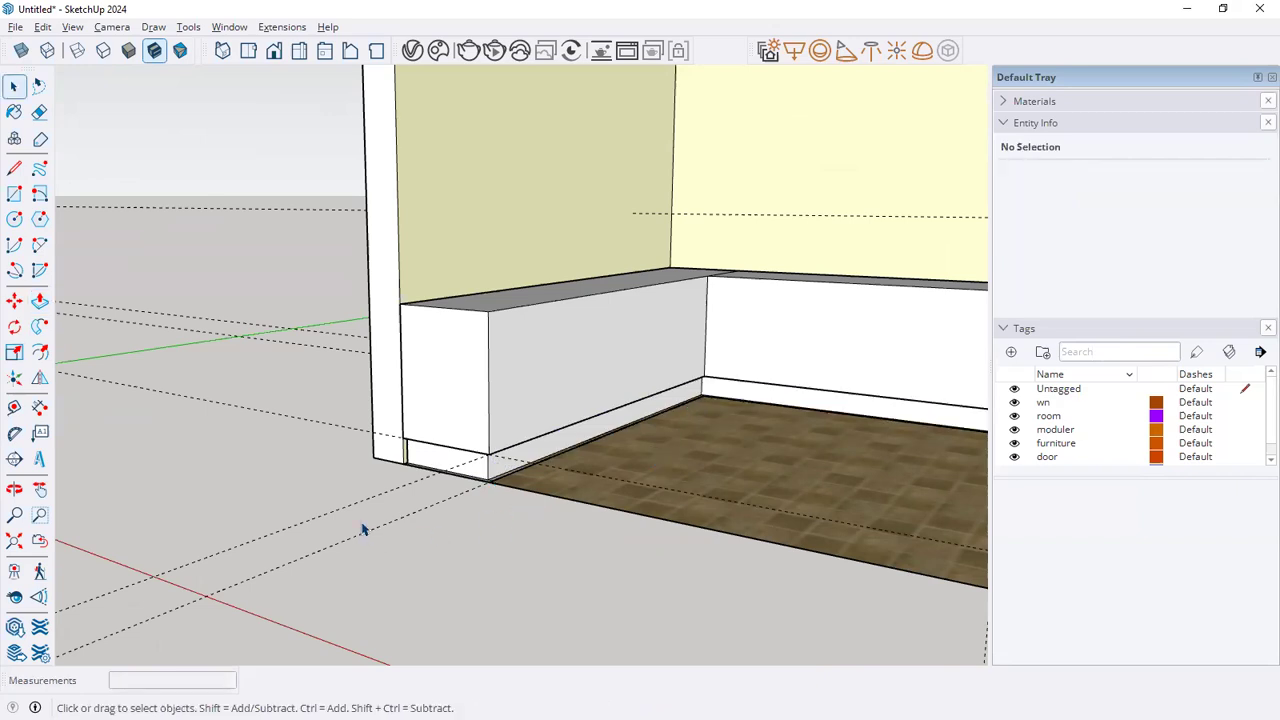
Check the reference PDF and place a vertical guide 300 mm from the tall cabinet on the back run's front
{"action": "key", "text": "alt+Tab"}
{"action": "key", "text": "alt+Tab"}
{"action": "middle_click_drag", "start_coordinate": [482, 511], "coordinate": [522, 513]}
{"action": "middle_click_drag", "start_coordinate": [438, 536], "coordinate": [392, 589]}
{"action": "key", "text": "alt+Tab"}
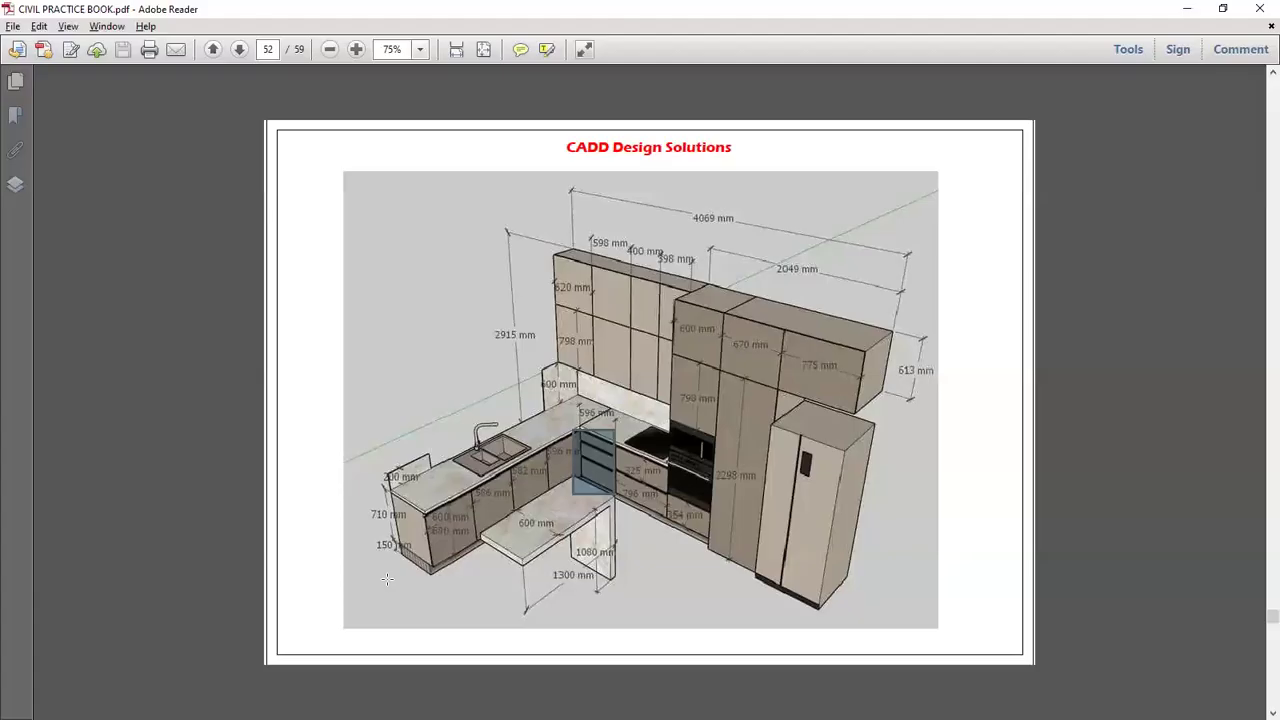
{"action": "key", "text": "alt+Tab"}
{"action": "middle_click_drag", "start_coordinate": [728, 499], "coordinate": [706, 515]}
{"action": "left_click", "coordinate": [14, 406]}
{"action": "scroll", "coordinate": [745, 452], "scroll_direction": "up", "scroll_amount": 3}
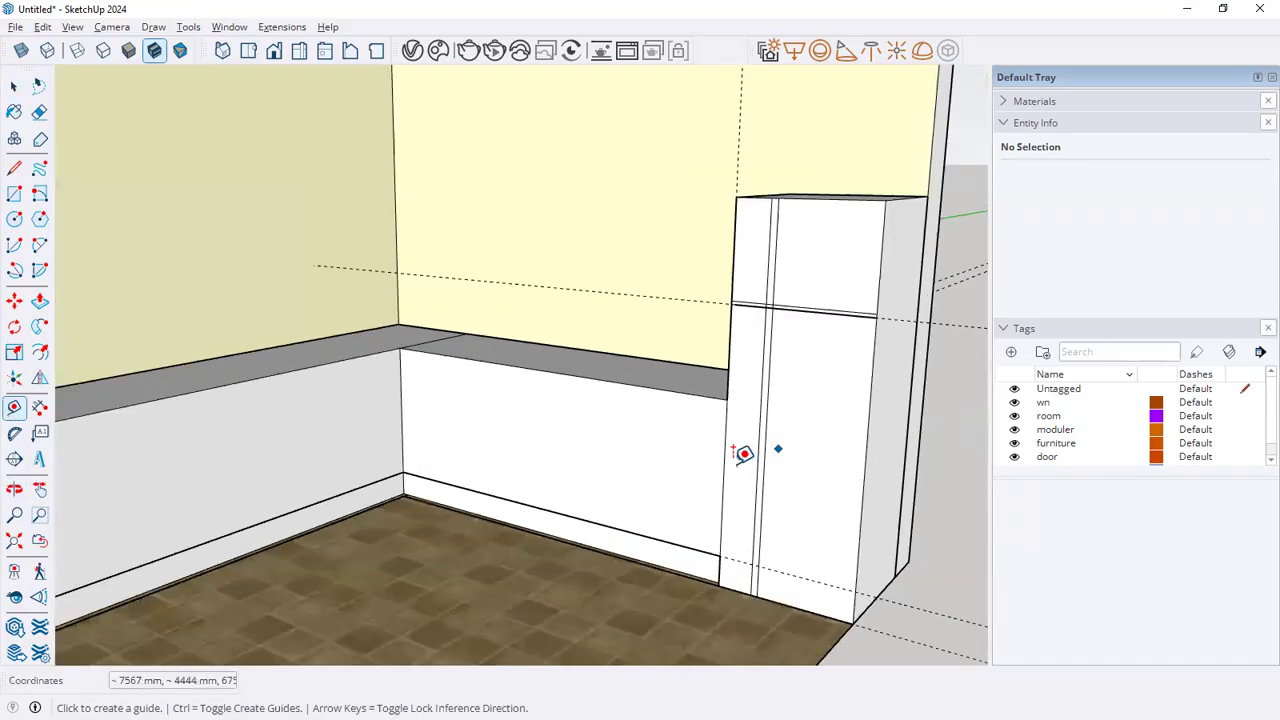
{"action": "left_click", "coordinate": [723, 476]}
{"action": "key", "text": "alt+Tab"}
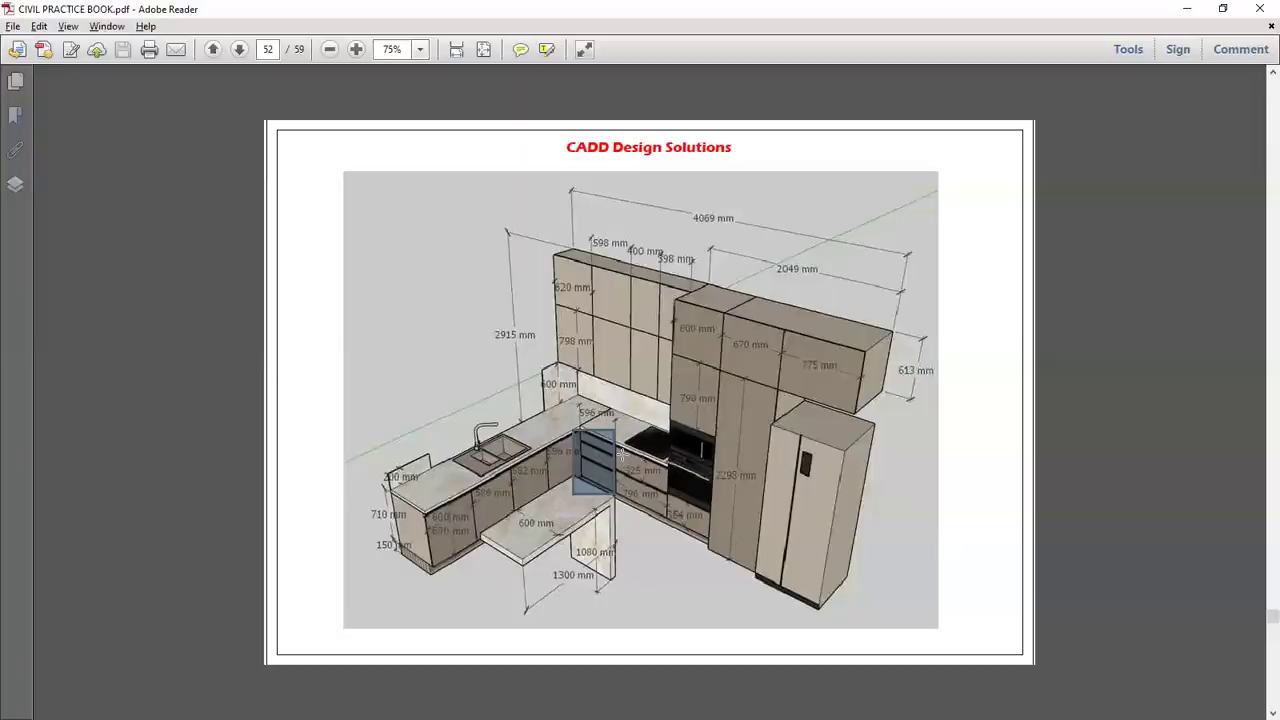
{"action": "key", "text": "alt+Tab"}
{"action": "type", "text": "300"}
{"action": "key", "text": "Return"}
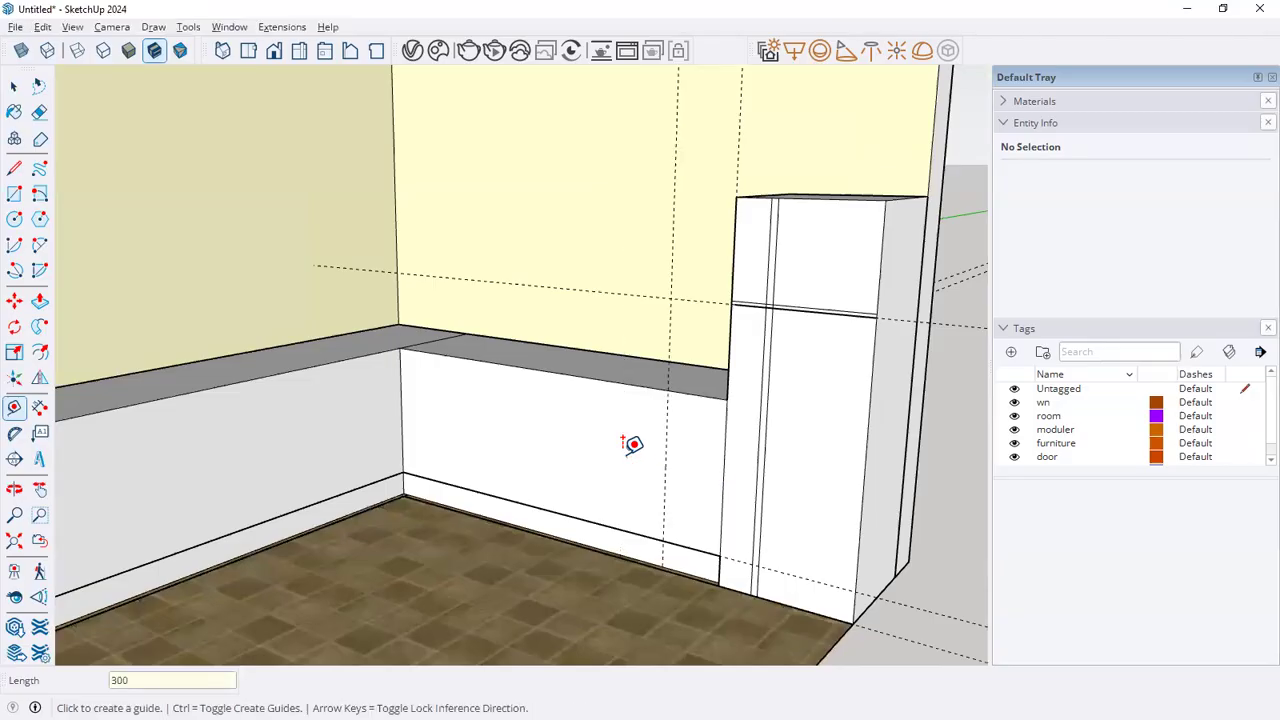
Add two more vertical guides on the back run's front, spaced 650 mm and 300 mm from each preceding guide
{"action": "left_click", "coordinate": [664, 499]}
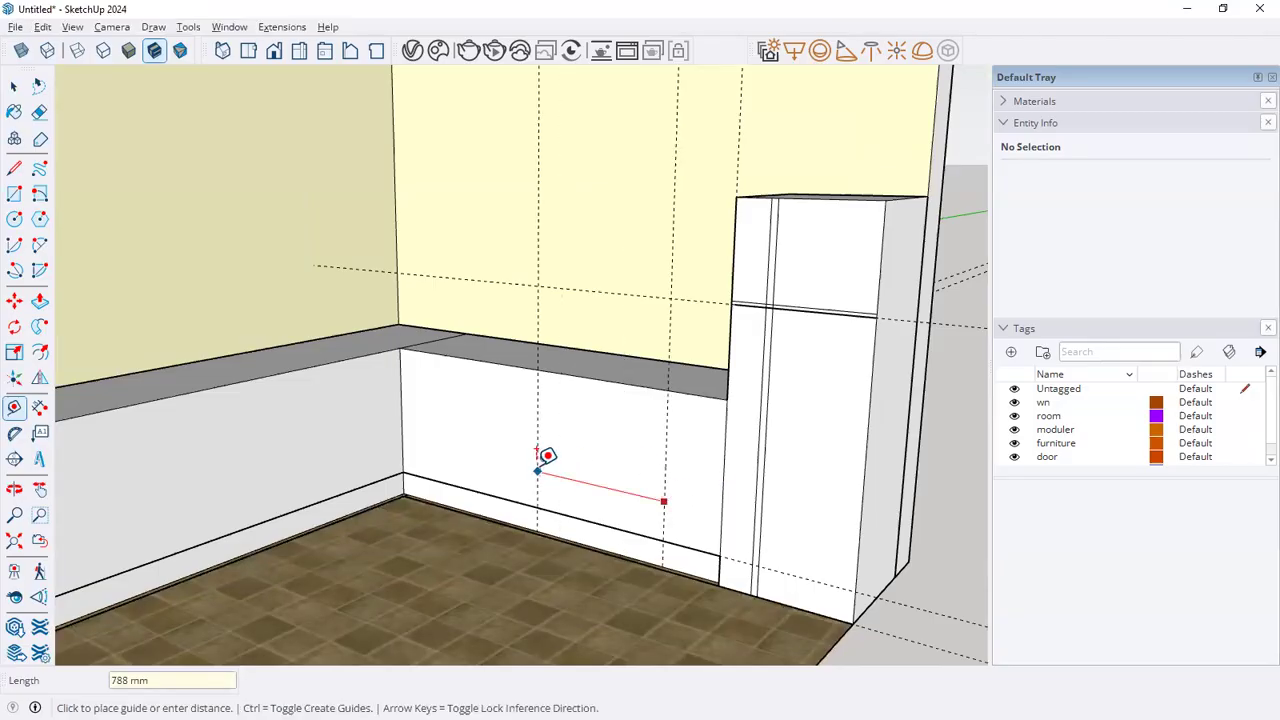
{"action": "type", "text": "650"}
{"action": "key", "text": "Return"}
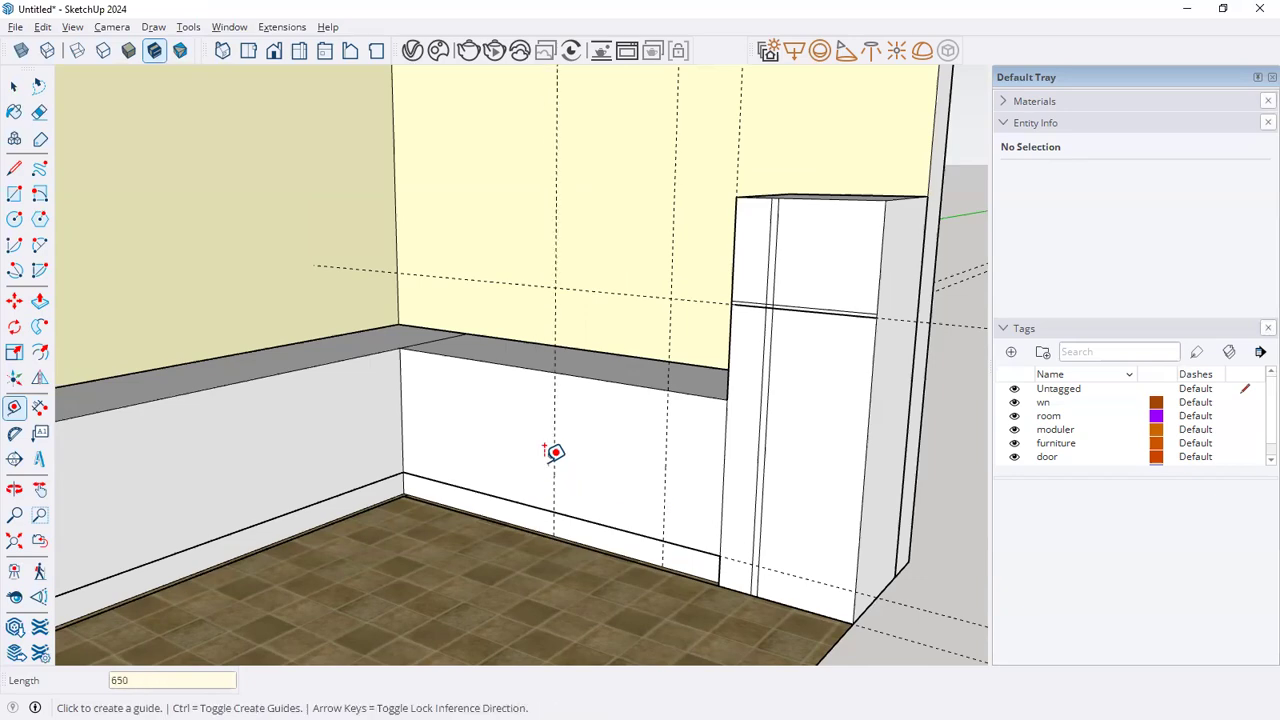
{"action": "key", "text": "alt+Tab"}
{"action": "key", "text": "alt+Tab"}
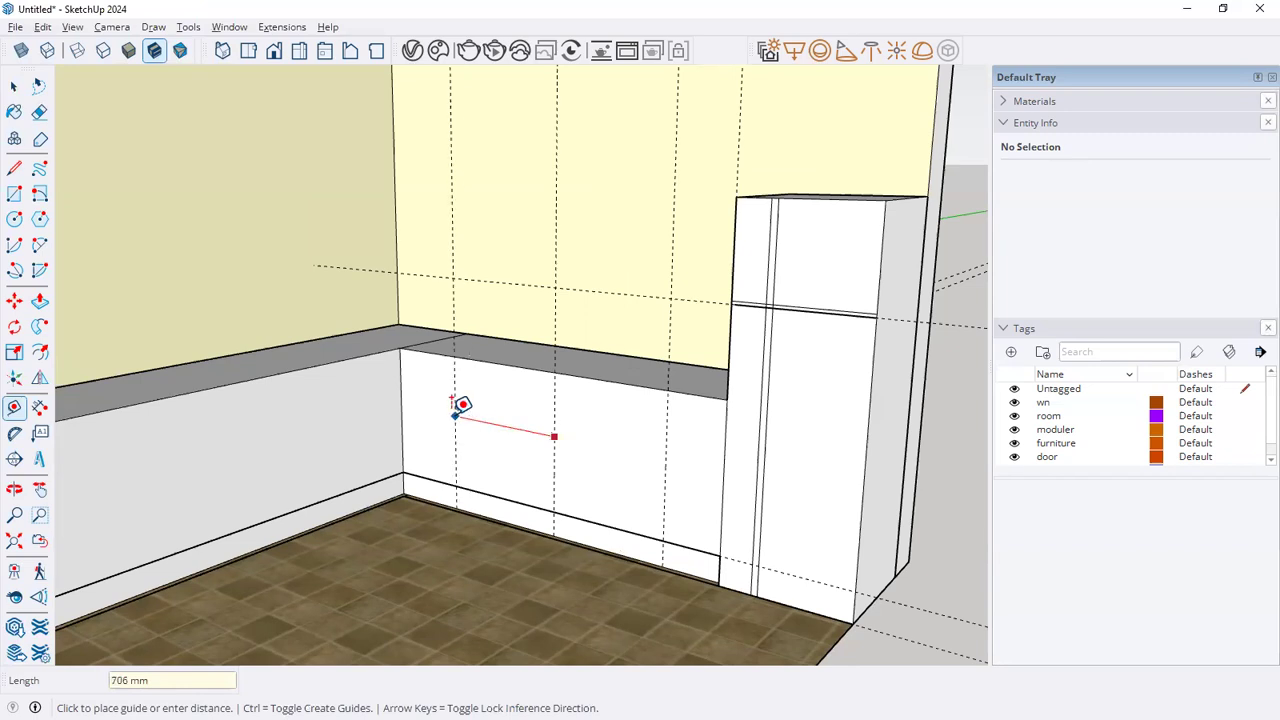
{"action": "type", "text": "300"}
{"action": "key", "text": "Return"}
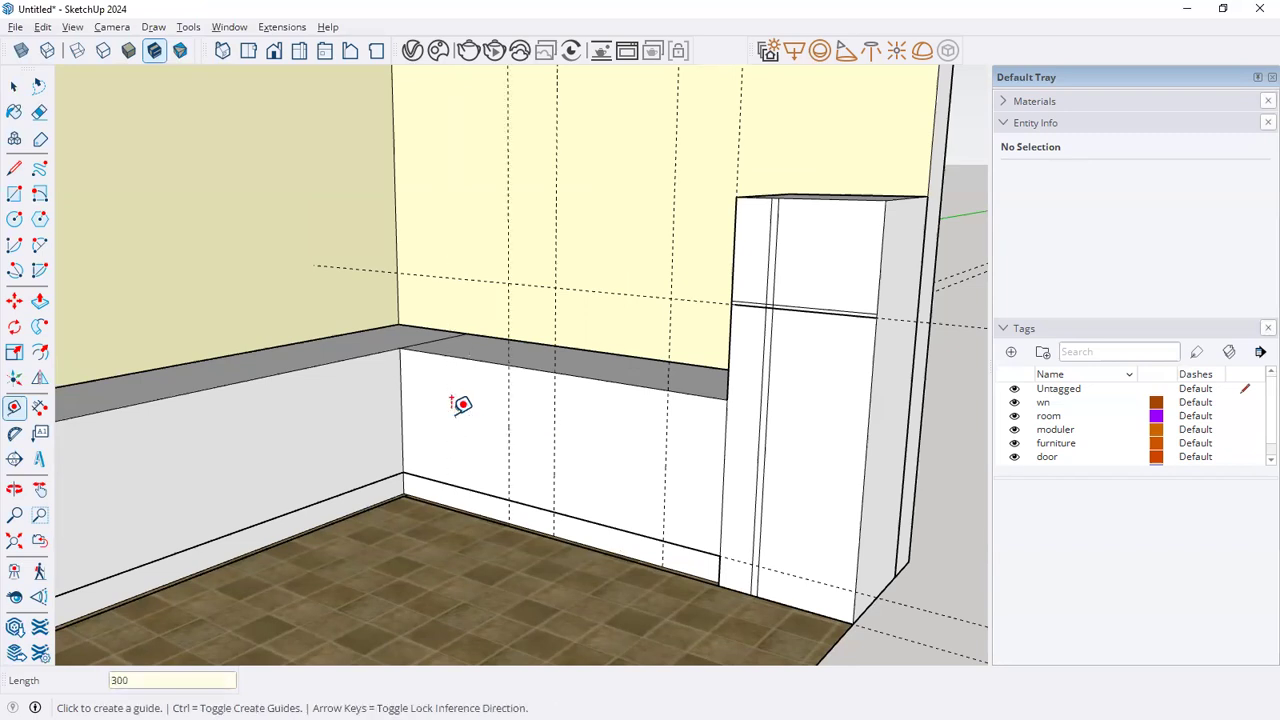
{"action": "key", "text": "space"}
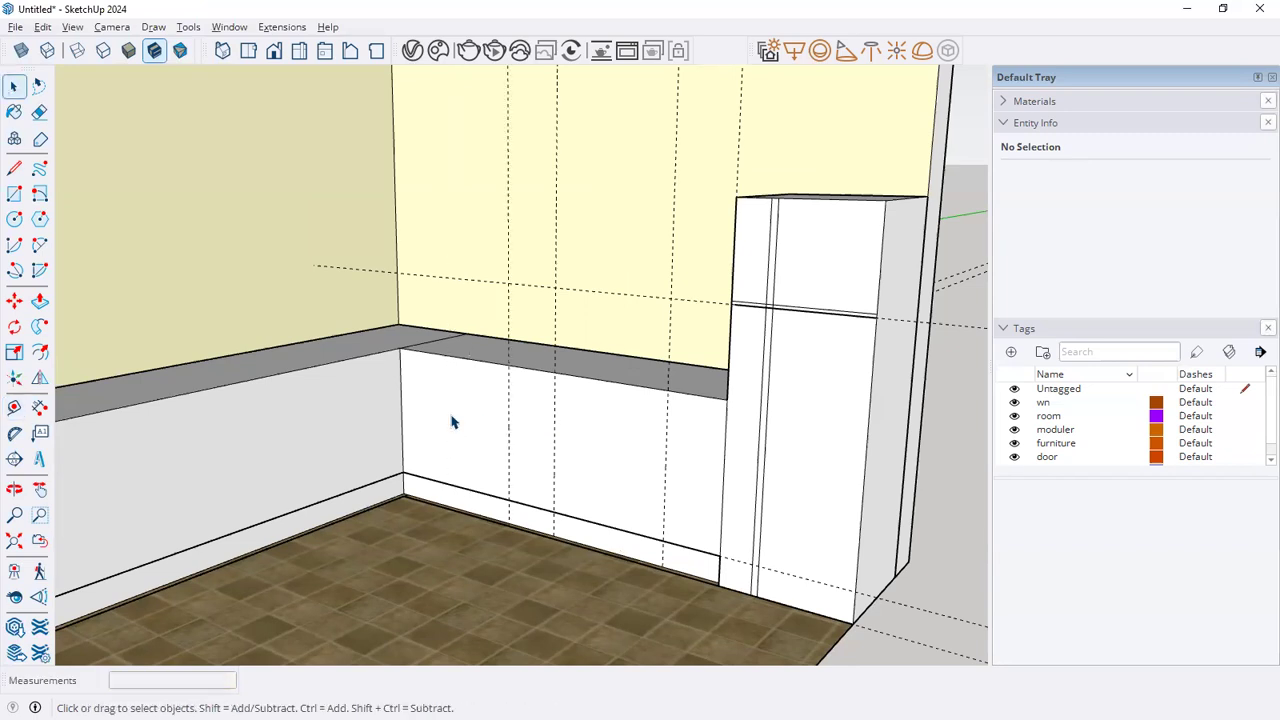
{"action": "left_click", "coordinate": [586, 478]}
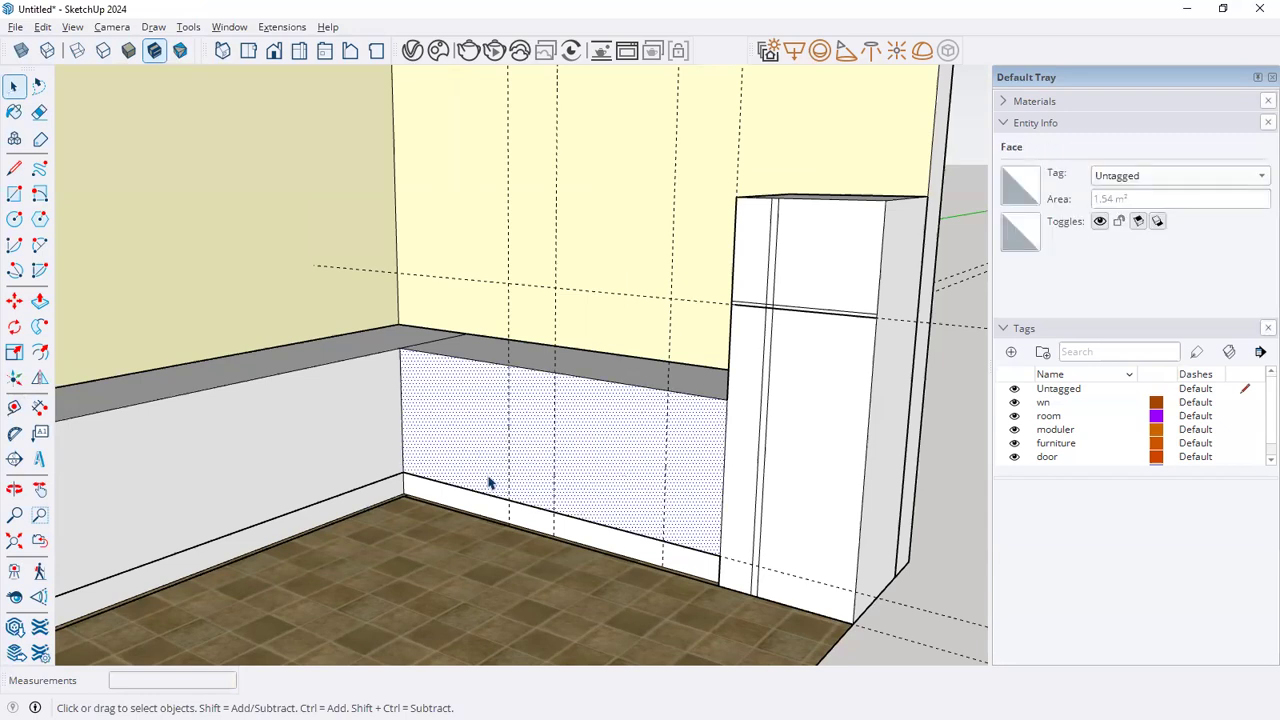
{"action": "left_click", "coordinate": [661, 617]}
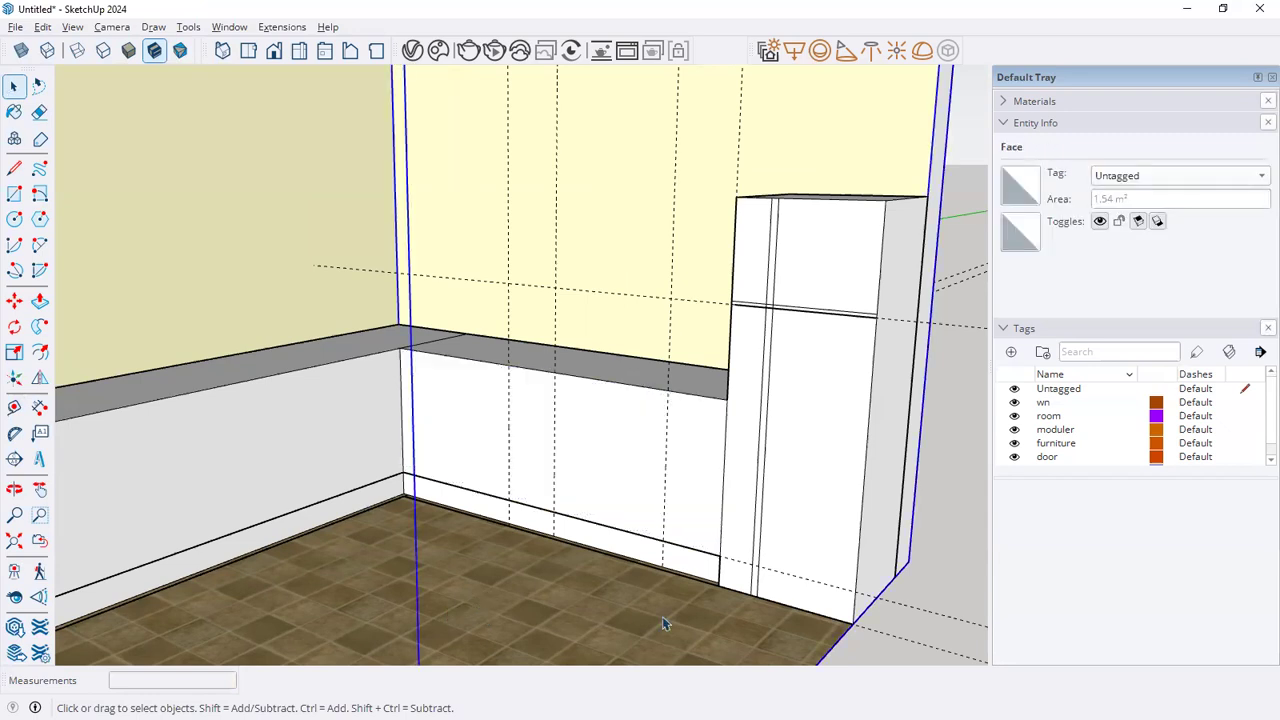
{"action": "left_click", "coordinate": [16, 196]}
{"action": "key", "text": "space"}
{"action": "scroll", "coordinate": [452, 494], "scroll_direction": "down", "scroll_amount": 3}
{"action": "left_click", "coordinate": [600, 592]}
{"action": "middle_click_drag", "start_coordinate": [506, 537], "coordinate": [585, 505]}
Draw rectangles along the vertical guides on the back run's front to divide it into four bays above the plinth
{"action": "left_click", "coordinate": [15, 196]}
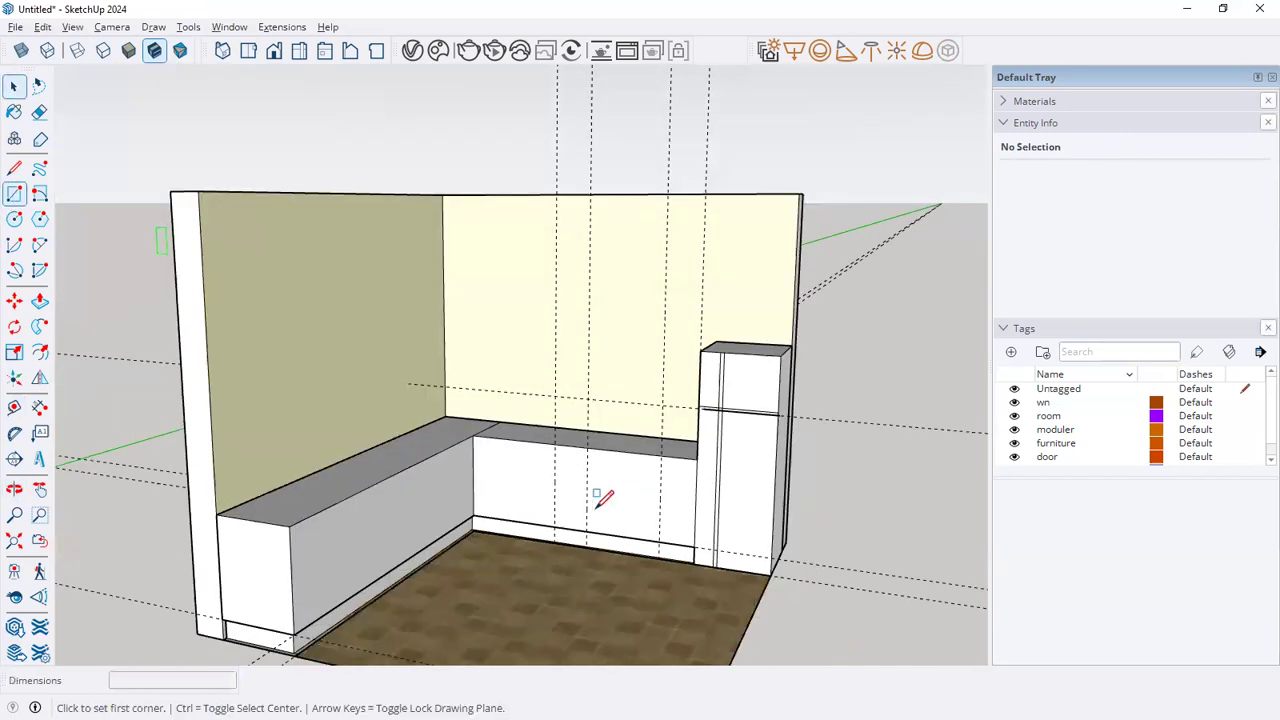
{"action": "scroll", "coordinate": [596, 506], "scroll_direction": "up", "scroll_amount": 4}
{"action": "left_click", "coordinate": [535, 540]}
{"action": "left_click", "coordinate": [584, 416]}
{"action": "left_click", "coordinate": [694, 564]}
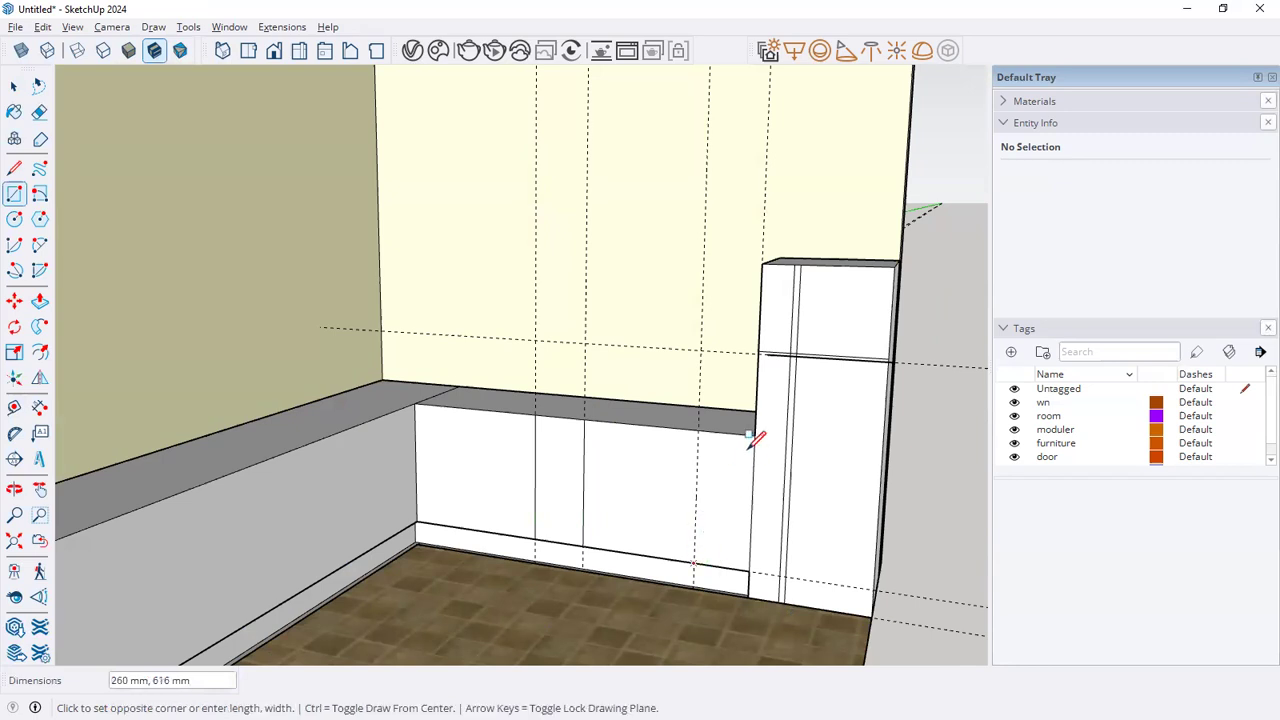
{"action": "left_click", "coordinate": [751, 434]}
{"action": "key", "text": "space"}
Check the divided bay faces on the back run individually and compare the layout with the reference PDF
{"action": "left_click", "coordinate": [482, 488]}
{"action": "left_click", "coordinate": [610, 497]}
{"action": "left_click", "coordinate": [725, 510]}
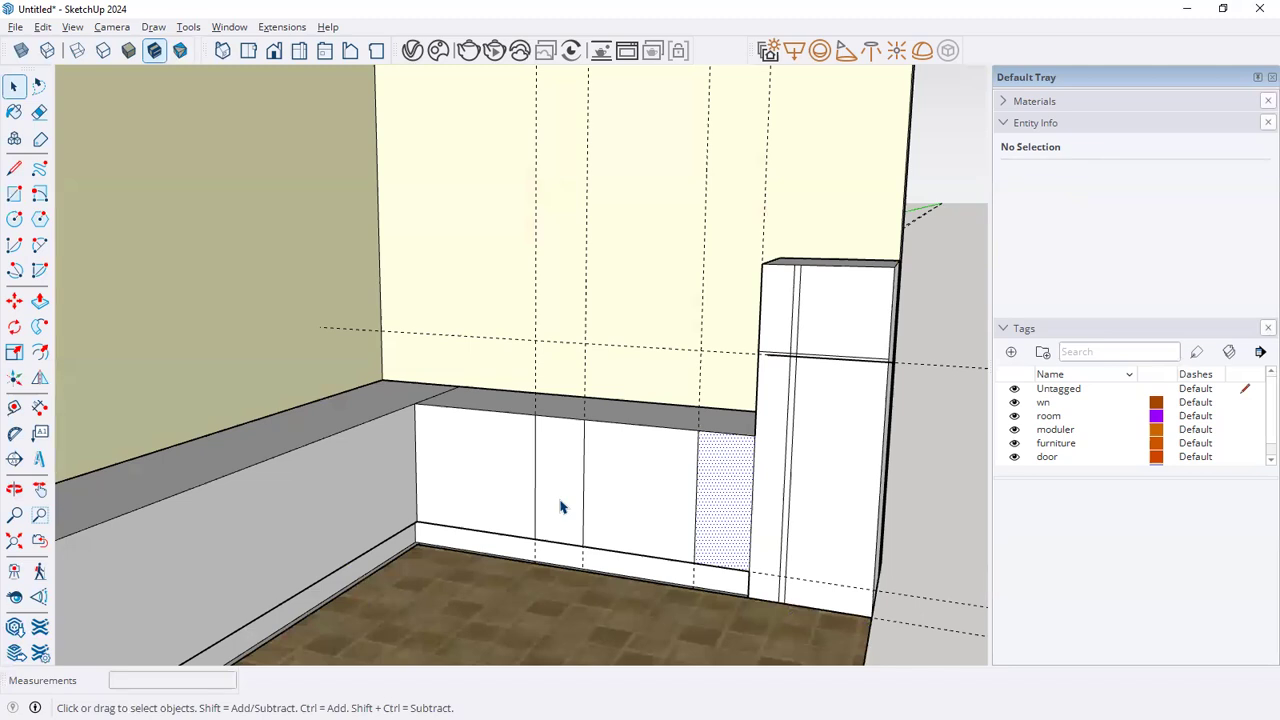
{"action": "left_click", "coordinate": [560, 501]}
{"action": "left_click", "coordinate": [664, 525]}
{"action": "scroll", "coordinate": [503, 571], "scroll_direction": "down", "scroll_amount": 5}
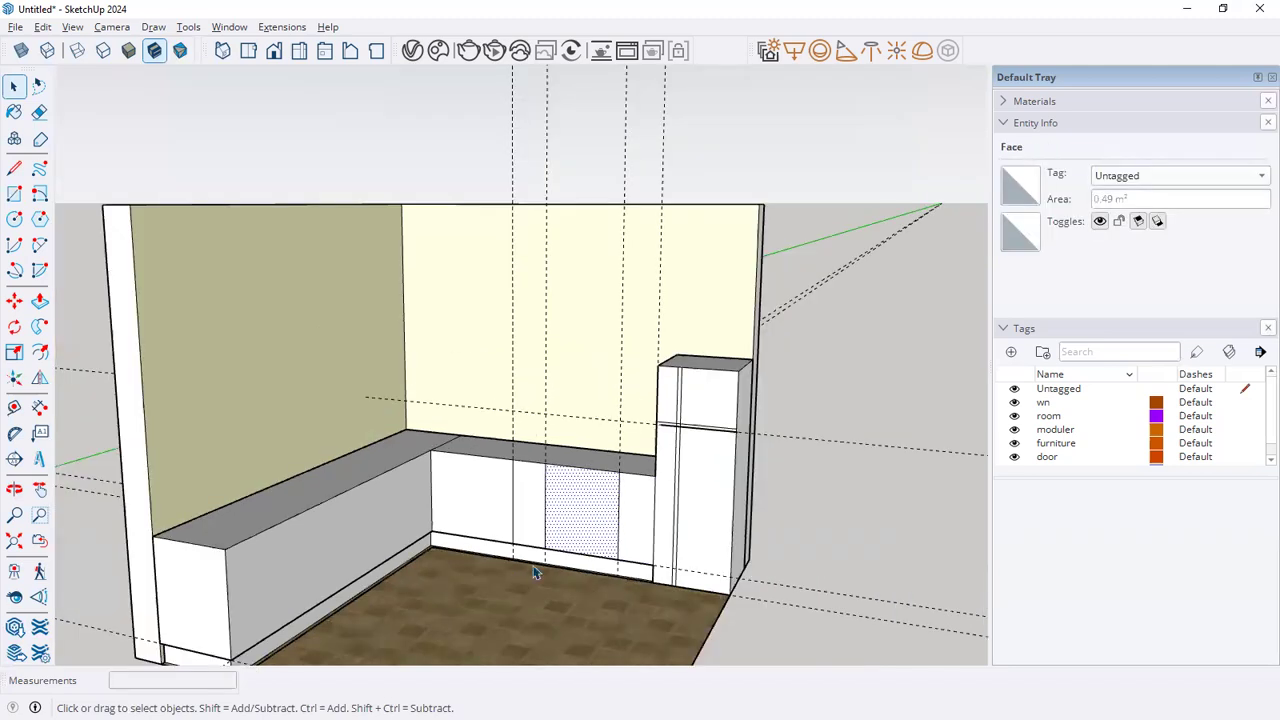
{"action": "key", "text": "alt+Tab"}
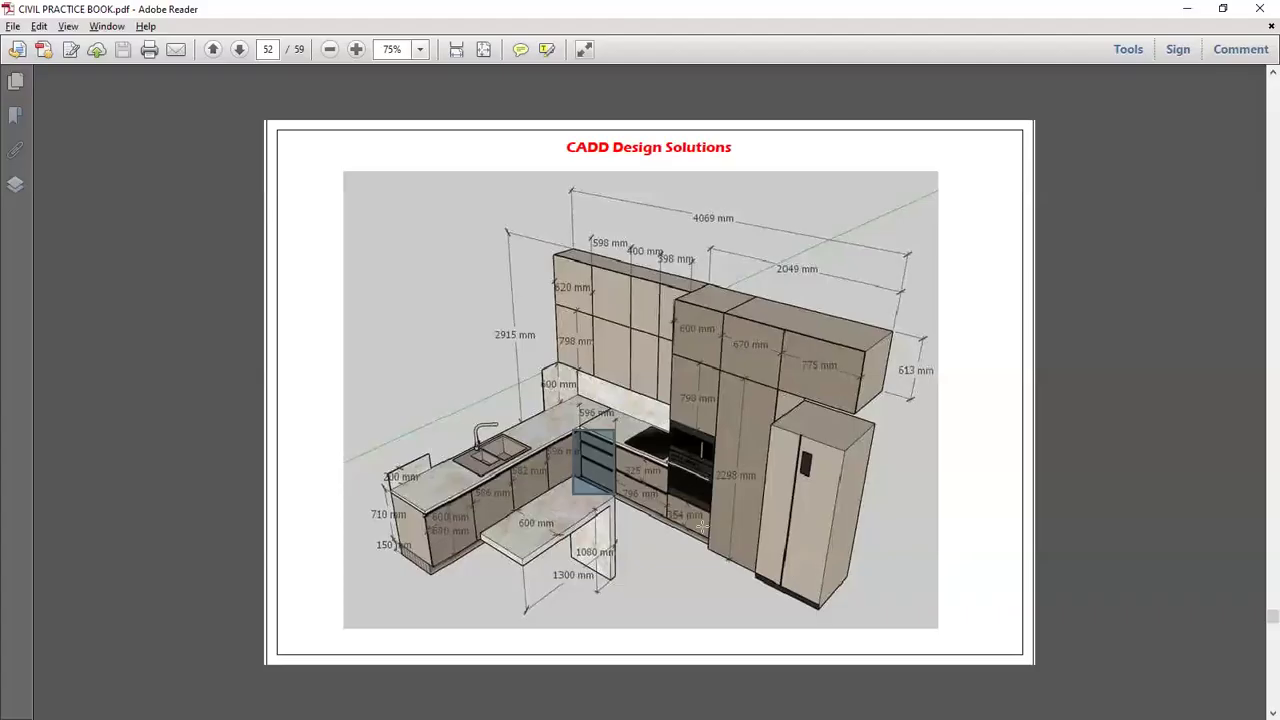
{"action": "key", "text": "alt+Tab"}
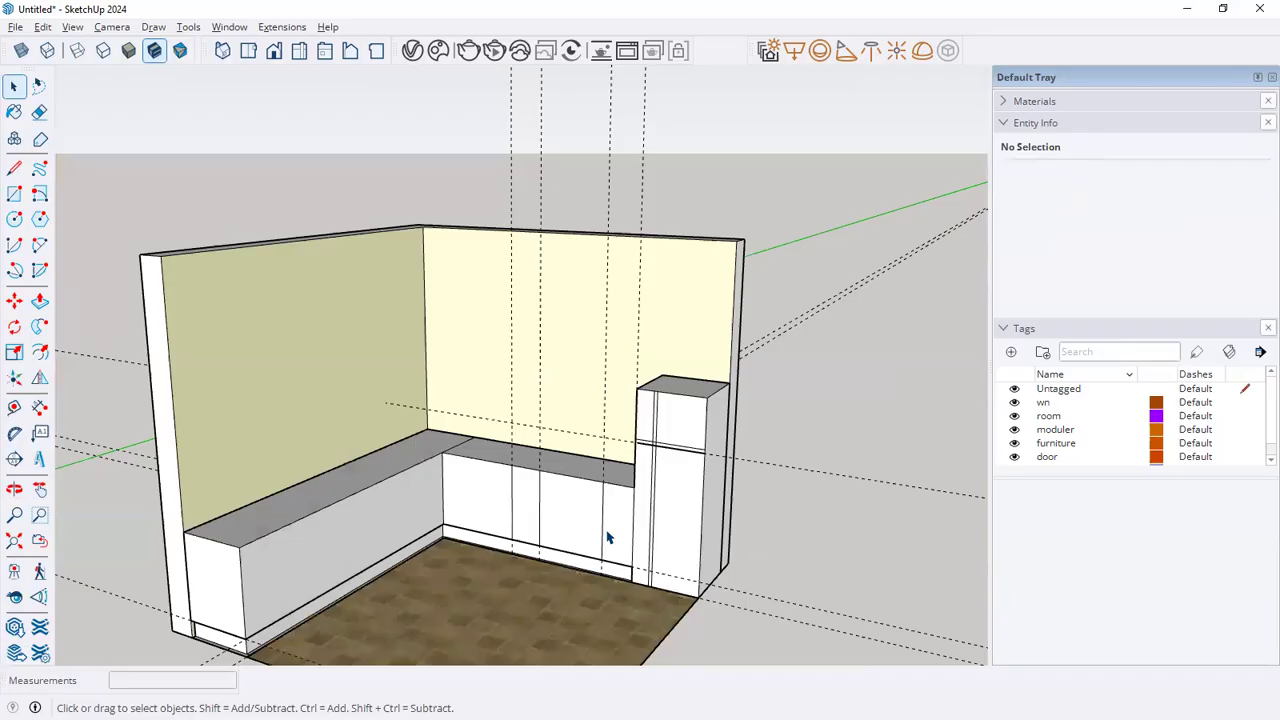
Place a horizontal guide 300 mm above the plinth edge on the back run's front
{"action": "left_click", "coordinate": [14, 407]}
{"action": "scroll", "coordinate": [663, 537], "scroll_direction": "up", "scroll_amount": 5}
{"action": "middle_click_drag", "start_coordinate": [669, 551], "coordinate": [597, 530]}
{"action": "scroll", "coordinate": [598, 532], "scroll_direction": "up", "scroll_amount": 2}
{"action": "left_click", "coordinate": [570, 522]}
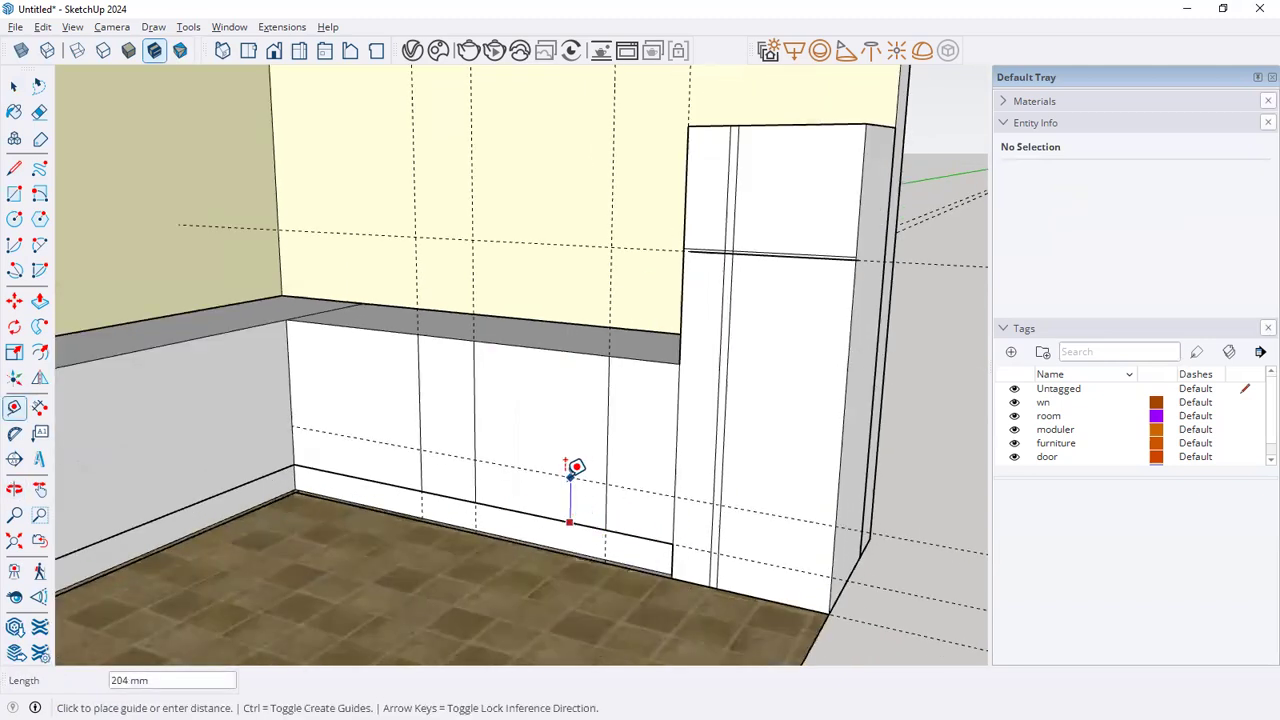
{"action": "type", "text": "300"}
{"action": "key", "text": "Return"}
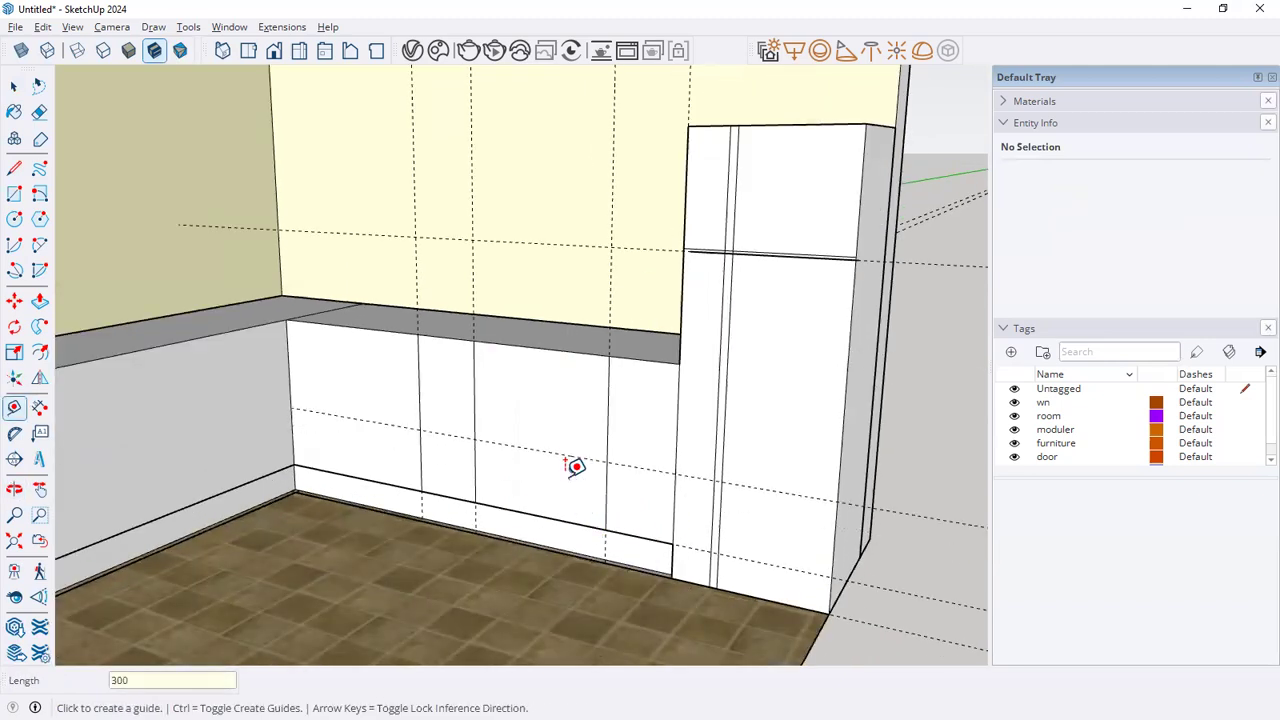
Check the reference PDF and place a second horizontal guide 300 mm above the first one on the back run's front
{"action": "left_click", "coordinate": [531, 448]}
{"action": "key", "text": "alt+Tab"}
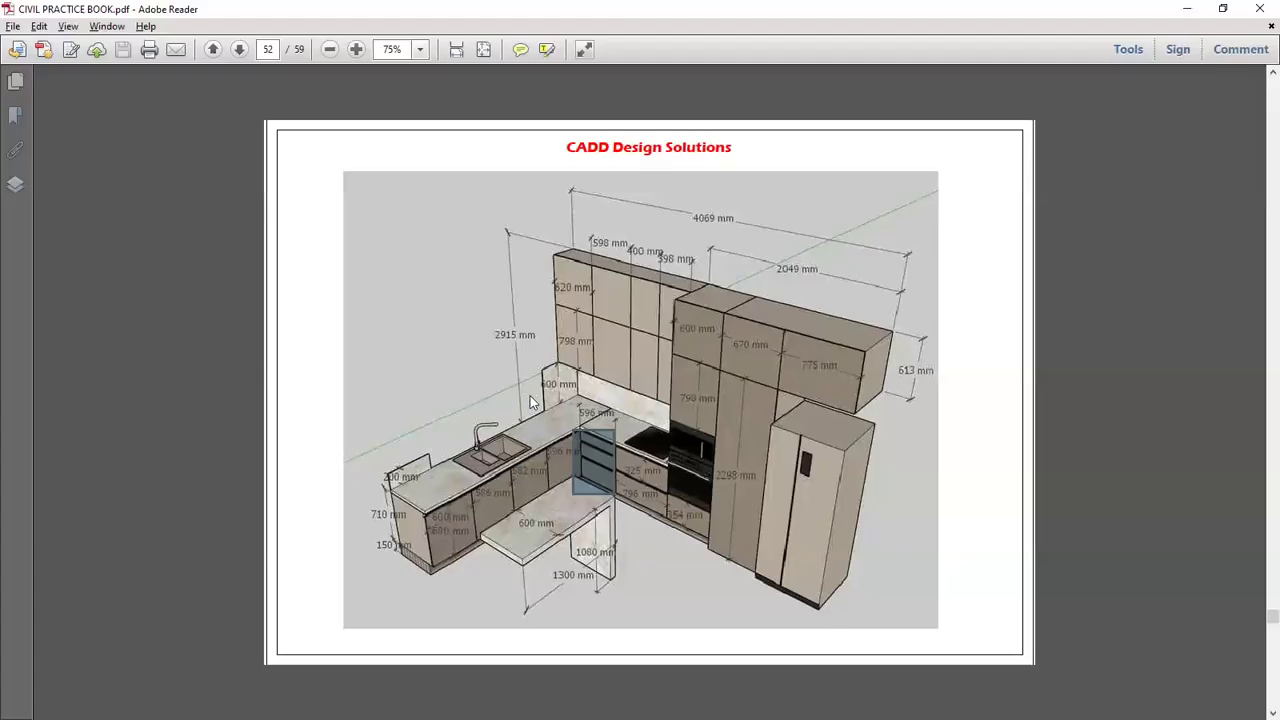
{"action": "key", "text": "alt+Tab"}
{"action": "type", "text": "300"}
{"action": "key", "text": "Return"}
{"action": "key", "text": "space"}
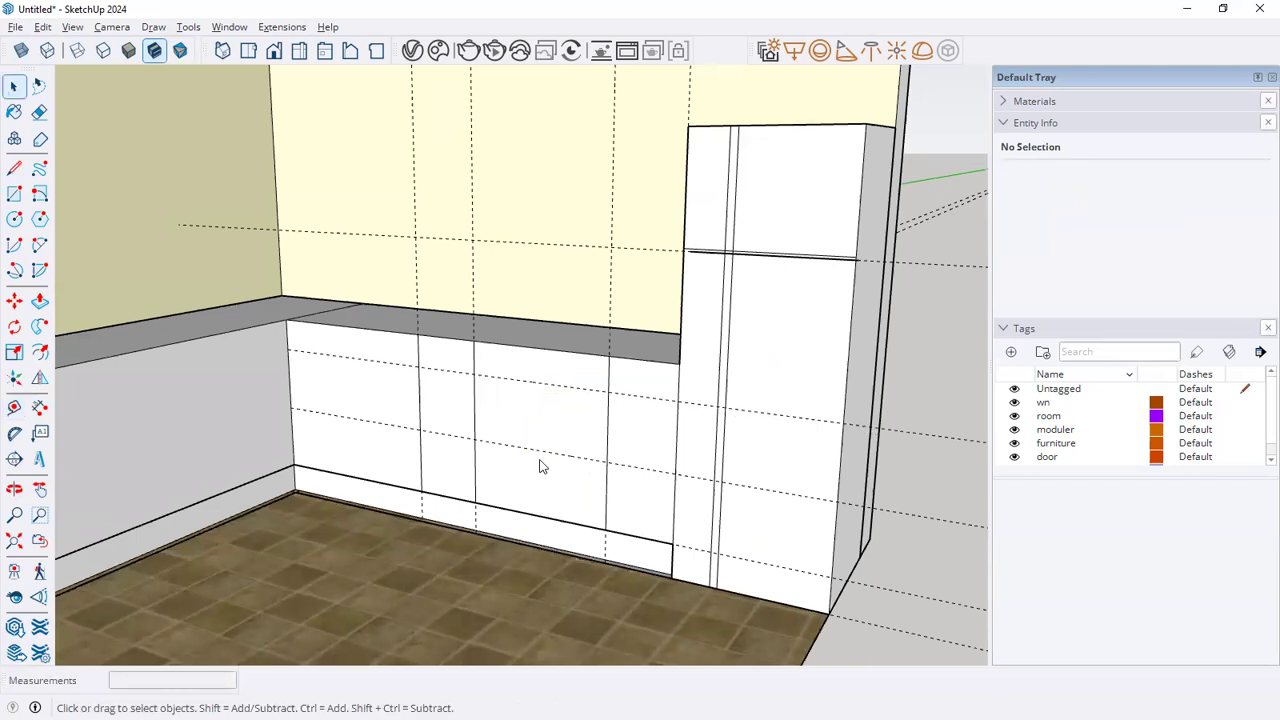
Consult the reference PDF pages for the cabinet layout and return to the kitchen model in SketchUp
{"action": "key", "text": "alt+Tab"}
{"action": "key", "text": "alt+Tab"}
{"action": "key", "text": "alt+Tab"}
{"action": "key", "text": "alt+Tab"}
{"action": "key", "text": "alt+Tab"}
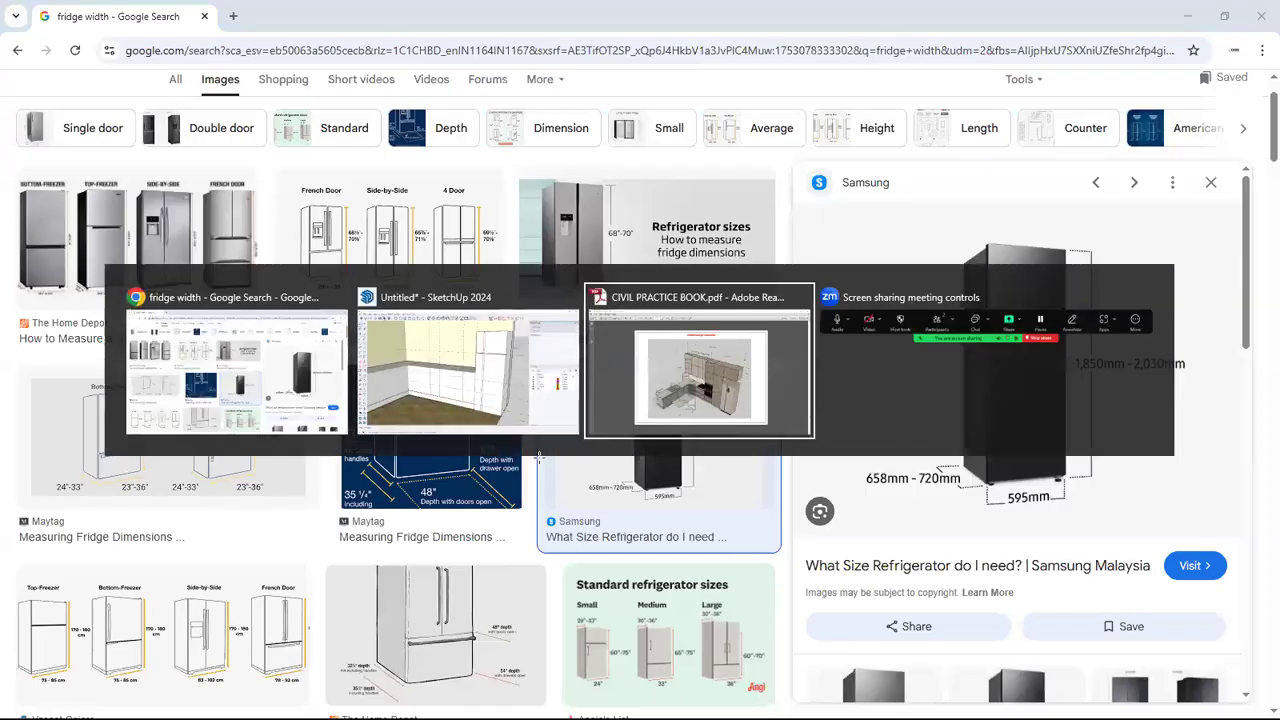
{"action": "scroll", "coordinate": [535, 467], "scroll_direction": "down", "scroll_amount": 2}
{"action": "key", "text": "alt+Tab"}
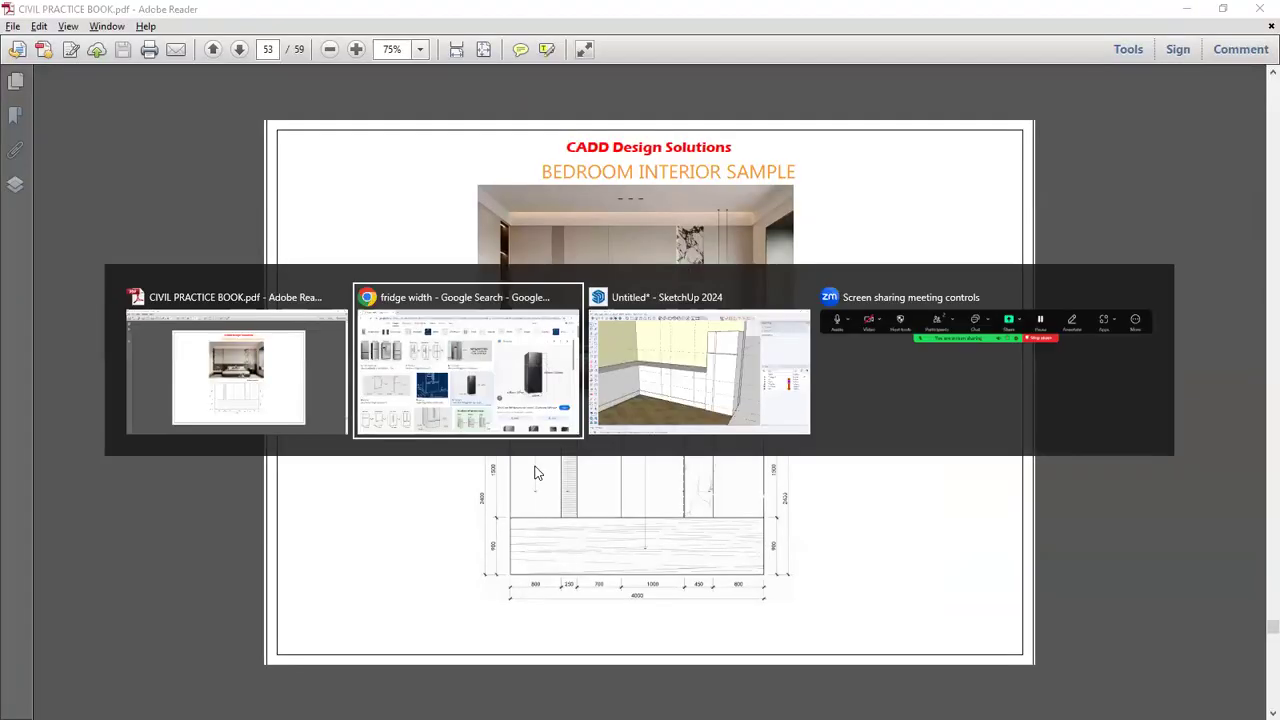
{"action": "key", "text": "alt+Tab"}
{"action": "key", "text": "alt+Tab"}
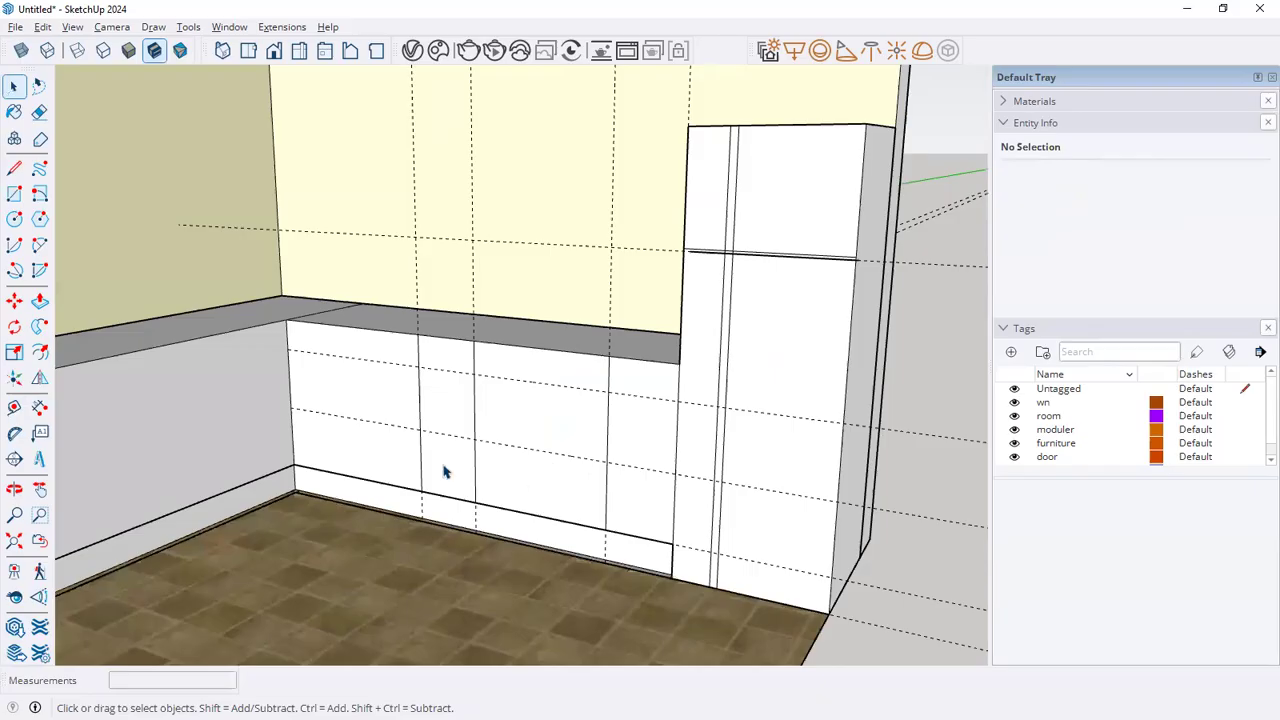
Draw rectangles between the two horizontal guides in the two bays nearest the corner to split them into drawer fronts
{"action": "left_click", "coordinate": [13, 170]}
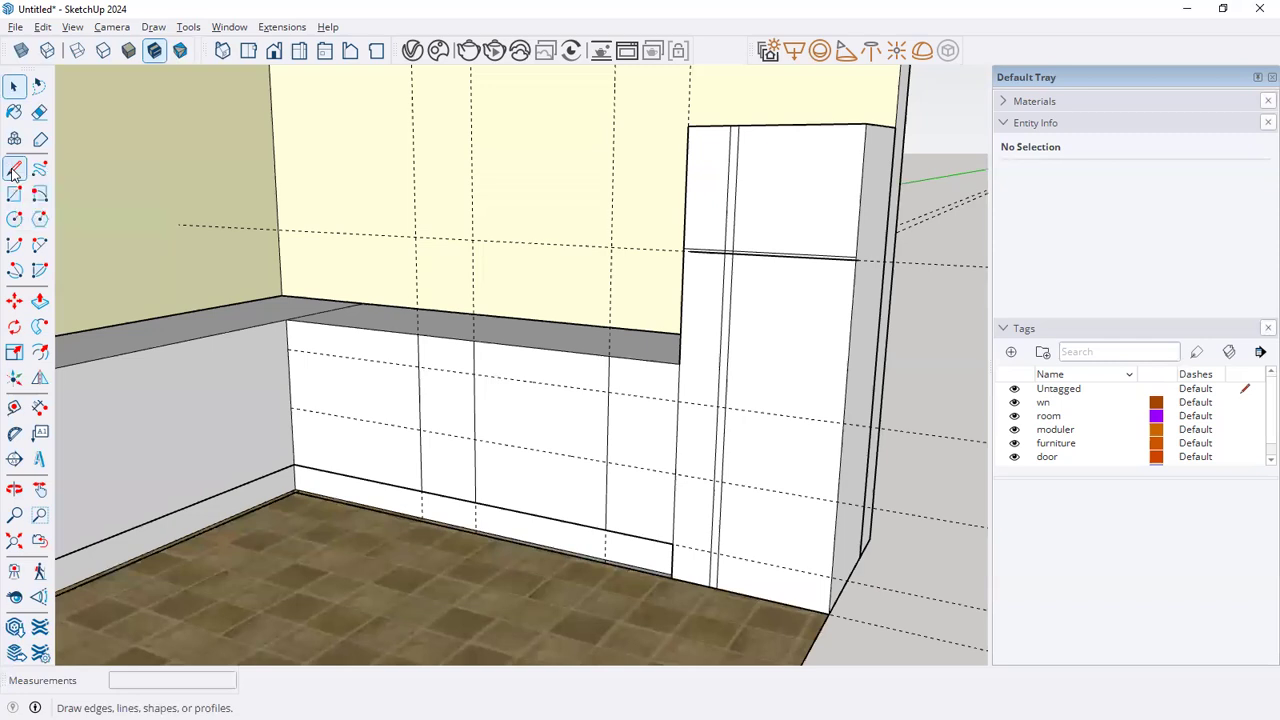
{"action": "left_click", "coordinate": [287, 350]}
{"action": "left_click", "coordinate": [14, 194]}
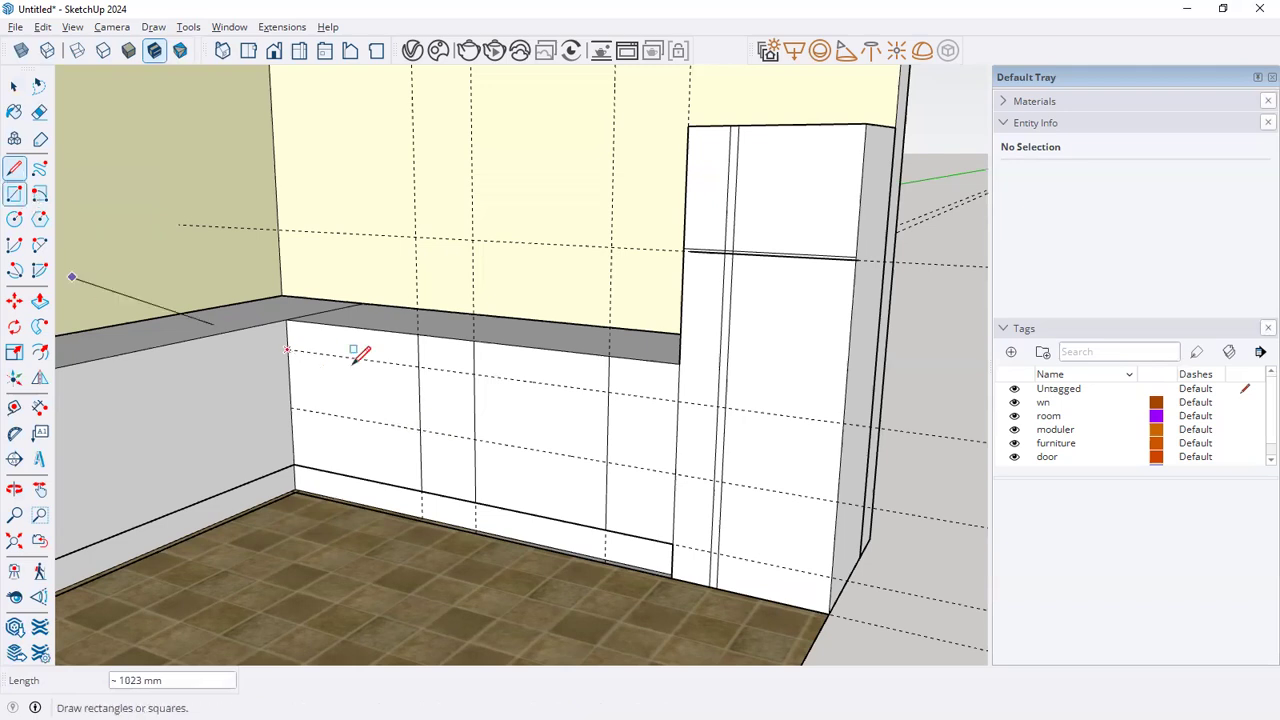
{"action": "left_click", "coordinate": [287, 350]}
{"action": "left_click", "coordinate": [420, 428]}
{"action": "left_click", "coordinate": [418, 367]}
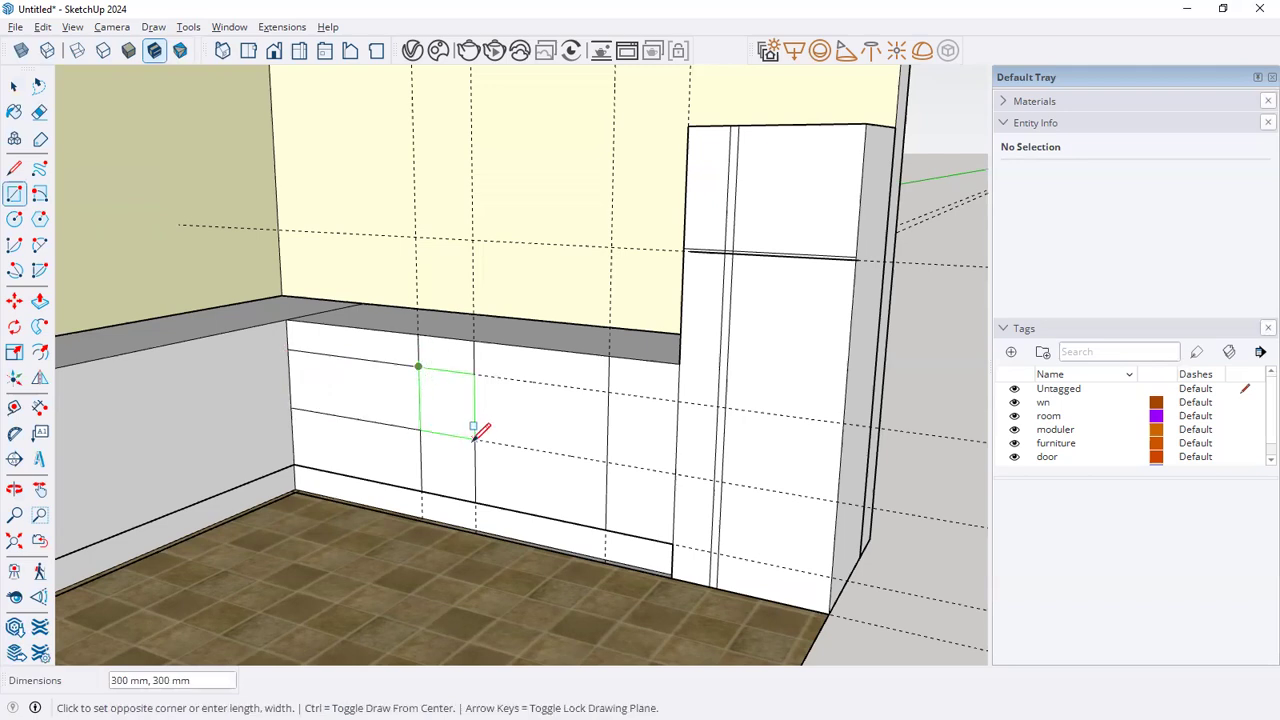
{"action": "left_click", "coordinate": [473, 435]}
Draw rectangles along the horizontal guides in the two bays nearest the tall cabinet to split them into drawer fronts
{"action": "left_click", "coordinate": [473, 375]}
{"action": "left_click", "coordinate": [605, 465]}
{"action": "left_click", "coordinate": [475, 370]}
{"action": "left_click", "coordinate": [607, 462]}
{"action": "left_click", "coordinate": [607, 400]}
{"action": "left_click", "coordinate": [675, 472]}
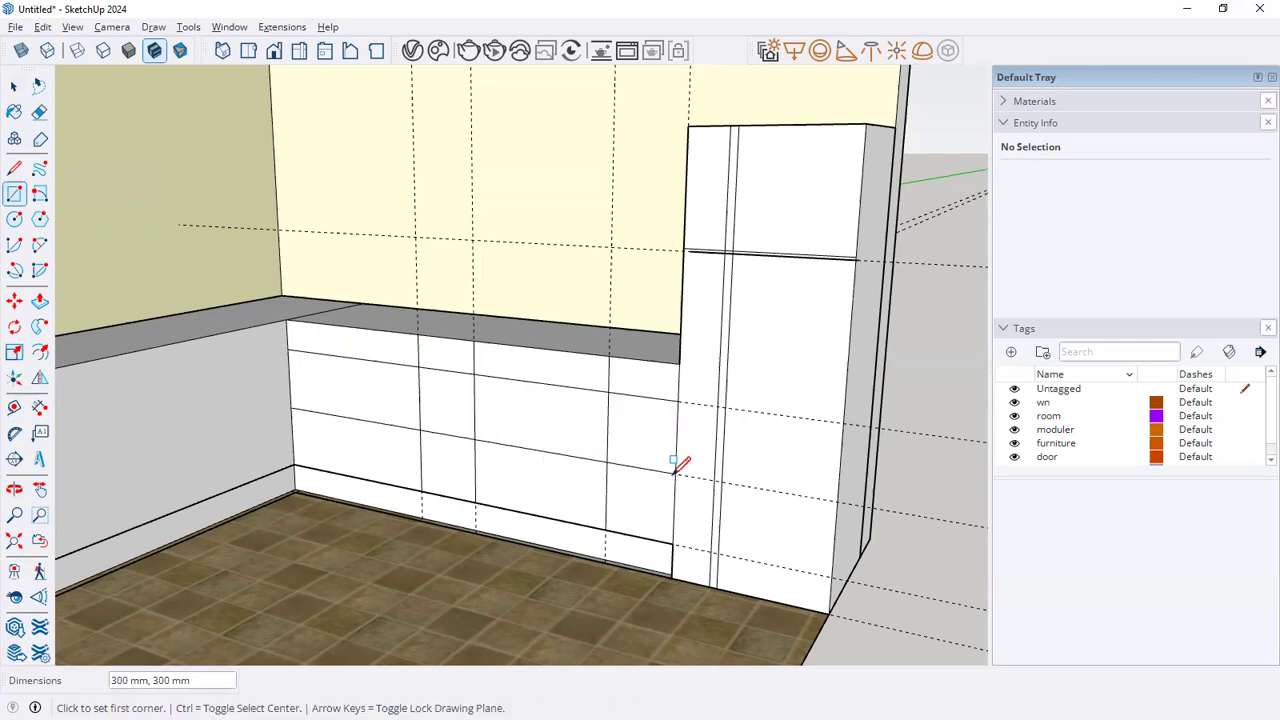
{"action": "left_click", "coordinate": [673, 544]}
{"action": "left_click", "coordinate": [606, 462]}
{"action": "key", "text": "space"}
Check the drawer fronts in the reference PDF and offset the corner bay's top drawer front inward by 5 mm
{"action": "key", "text": "alt+Tab"}
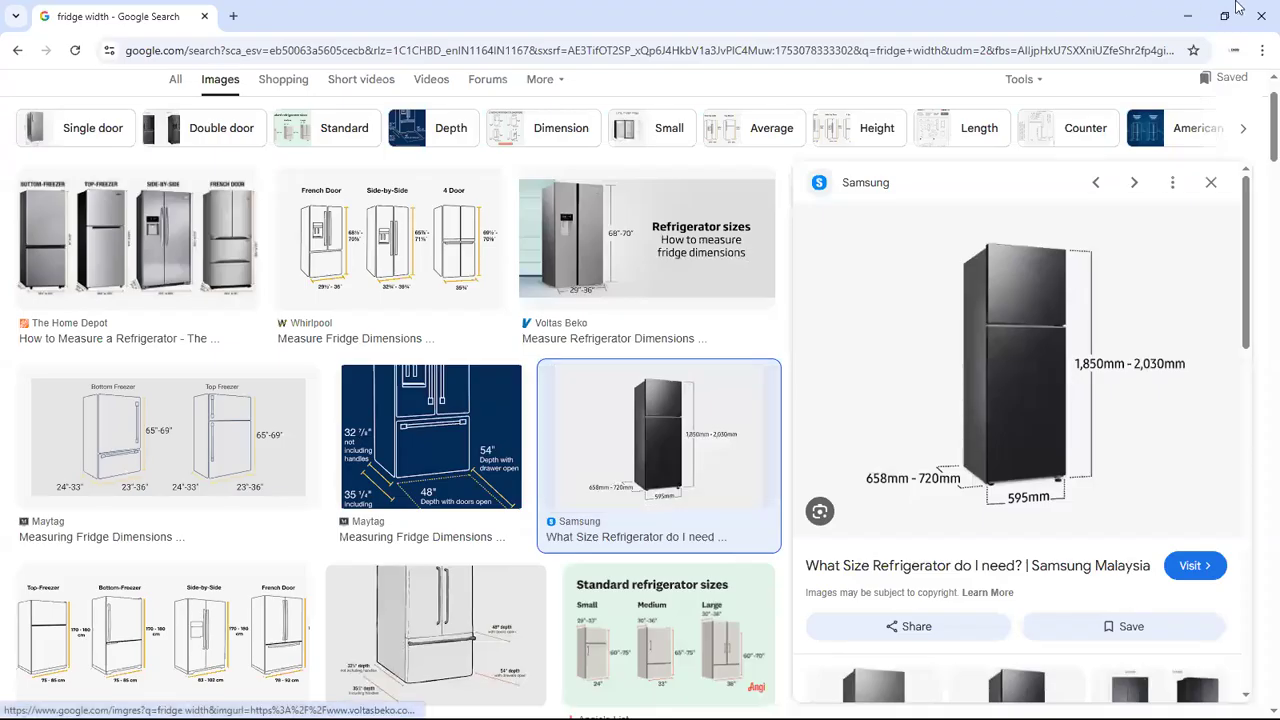
{"action": "key", "text": "alt+Tab"}
{"action": "key", "text": "alt+Tab"}
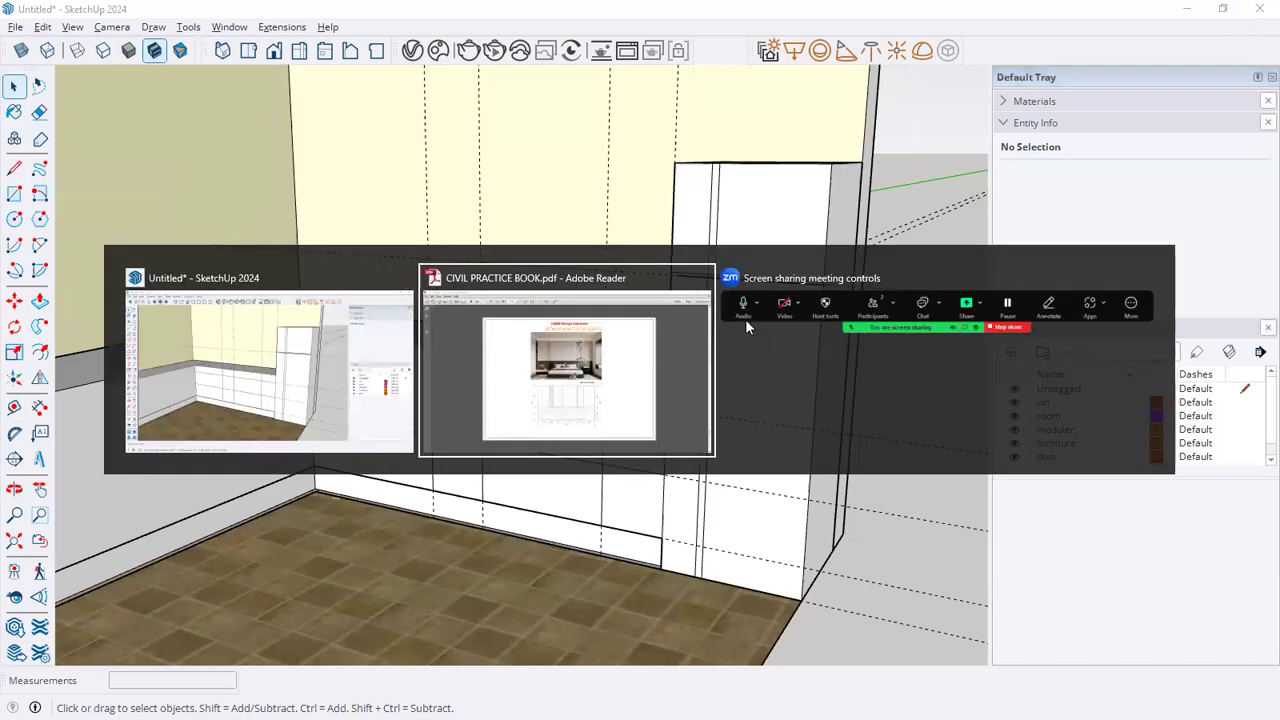
{"action": "scroll", "coordinate": [661, 484], "scroll_direction": "up", "scroll_amount": 3, "text": "ctrl"}
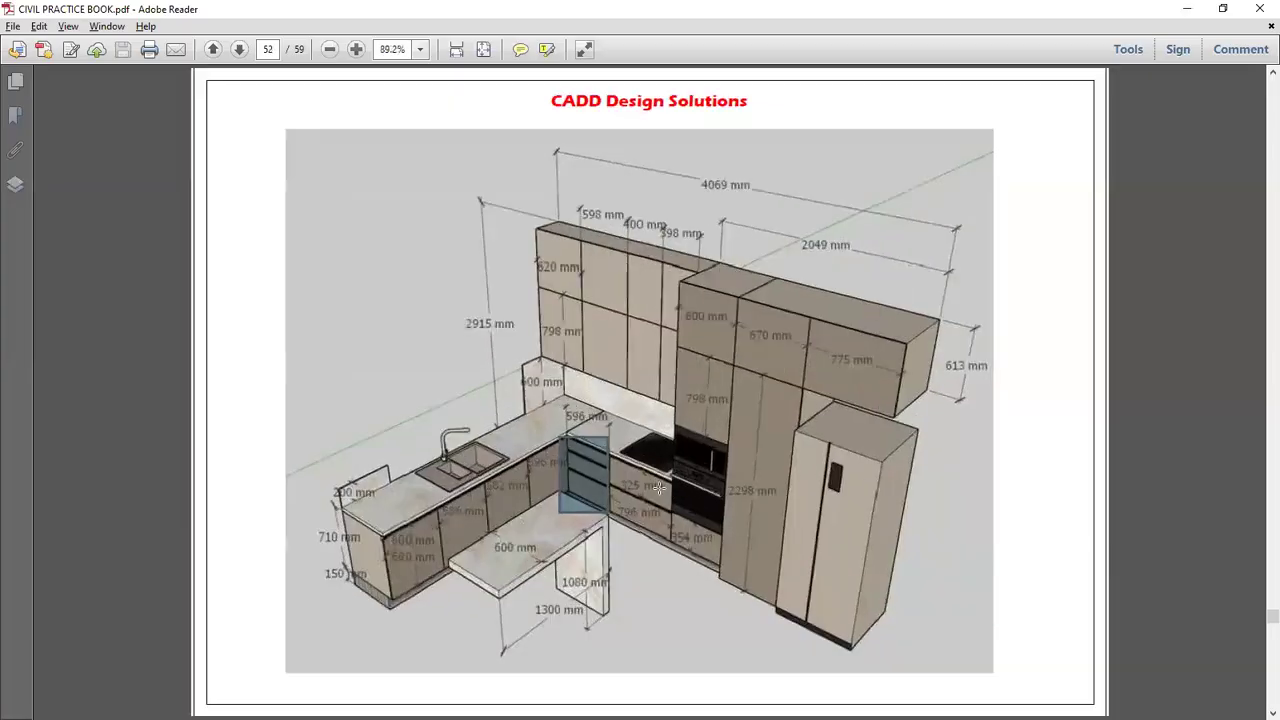
{"action": "scroll", "coordinate": [661, 486], "scroll_direction": "up", "scroll_amount": 1, "text": "ctrl"}
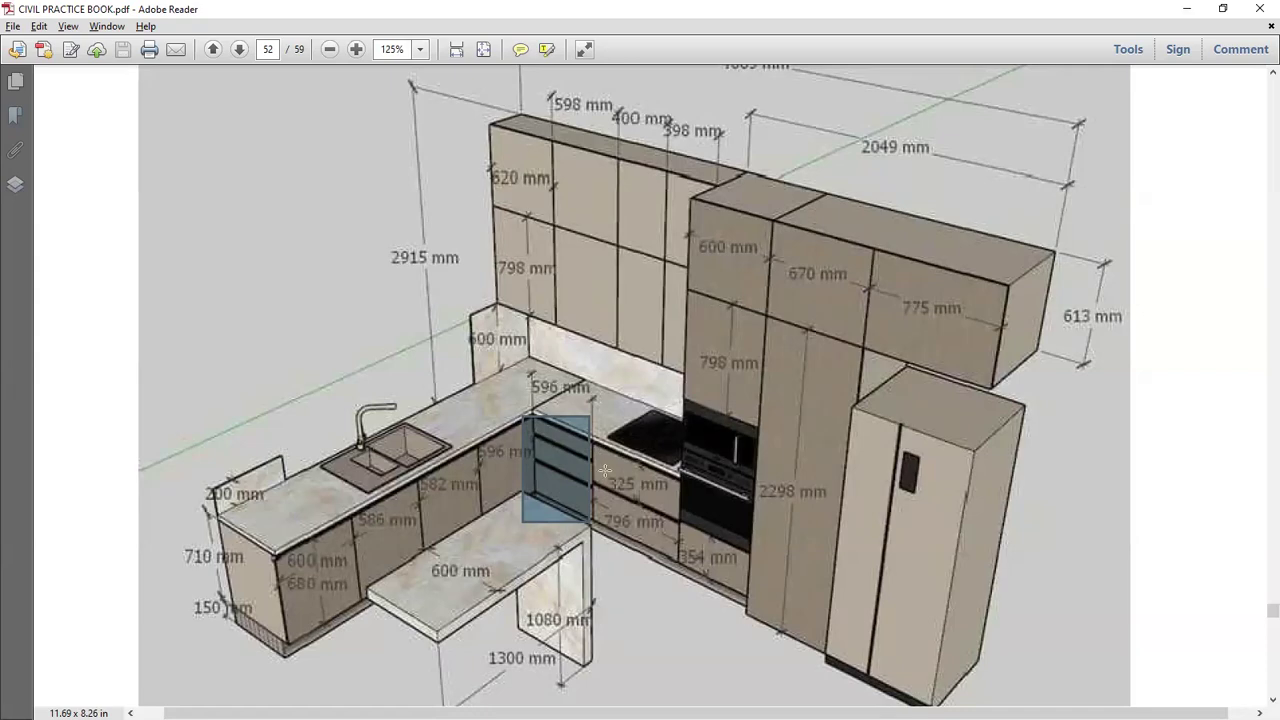
{"action": "key", "text": "alt+Tab"}
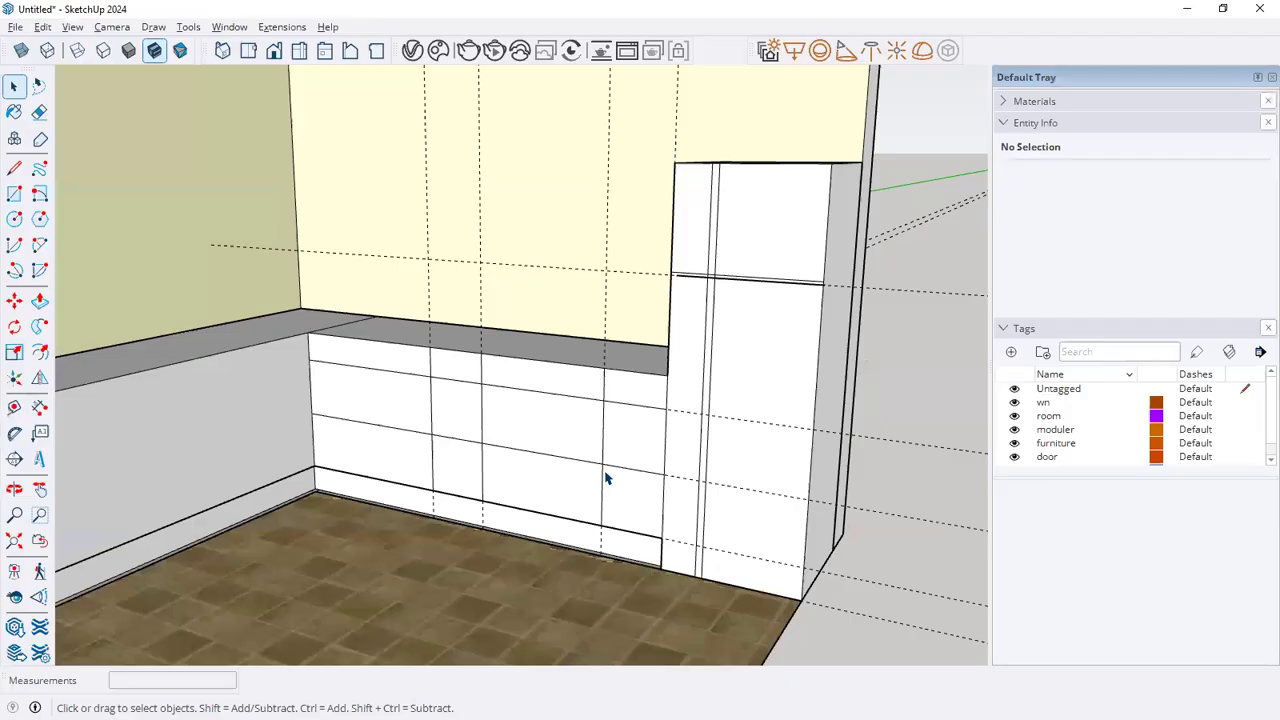
{"action": "left_click", "coordinate": [40, 352]}
{"action": "scroll", "coordinate": [323, 366], "scroll_direction": "up", "scroll_amount": 5}
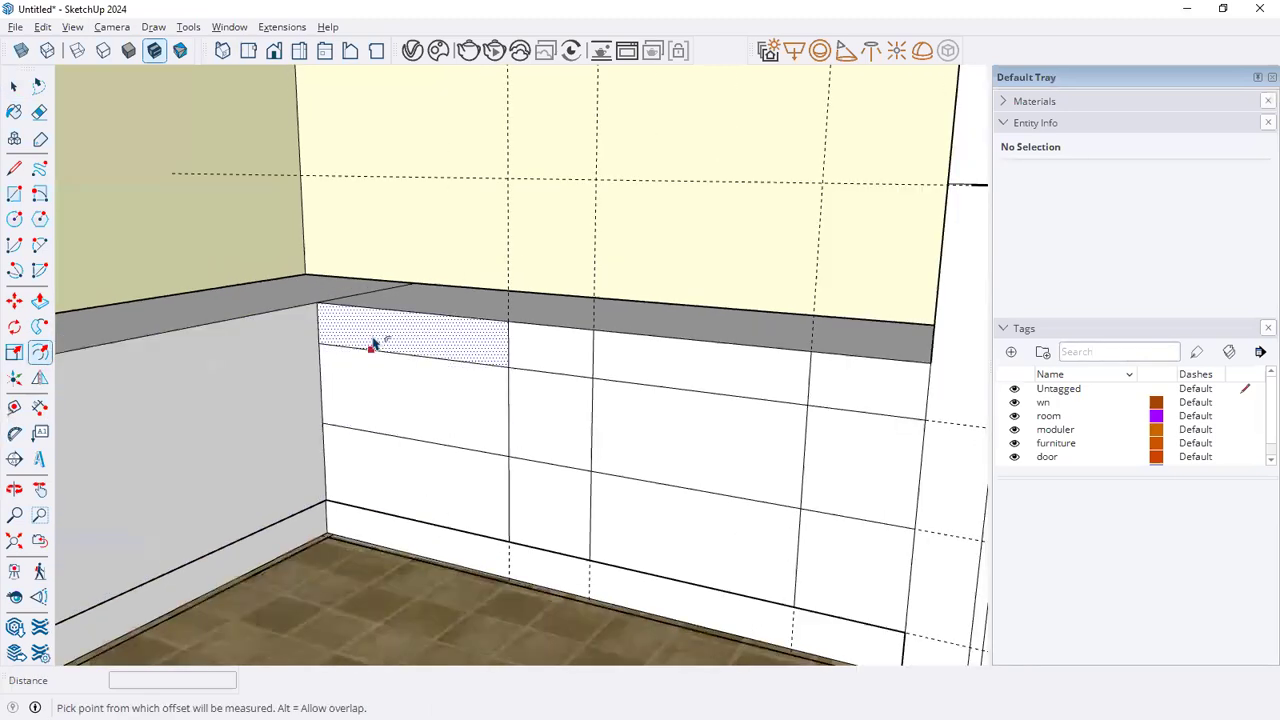
{"action": "left_click", "coordinate": [372, 350]}
{"action": "scroll", "coordinate": [380, 356], "scroll_direction": "up", "scroll_amount": 3}
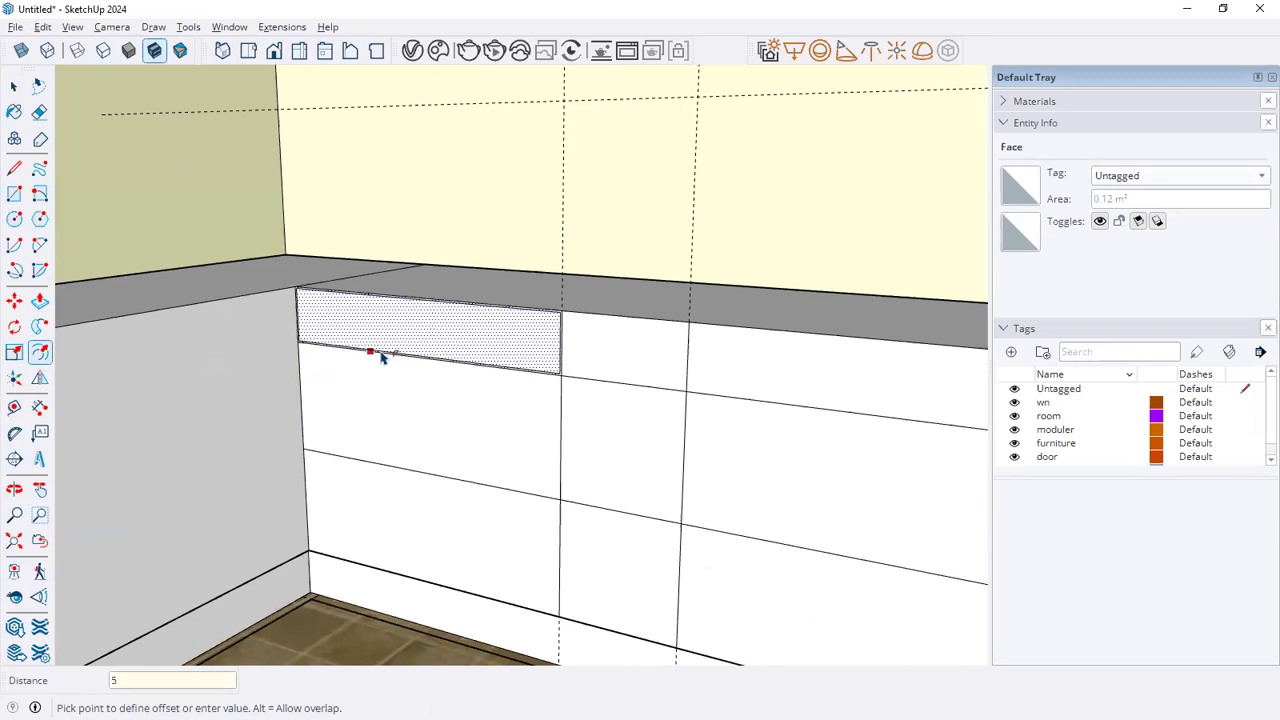
{"action": "key", "text": "Return"}
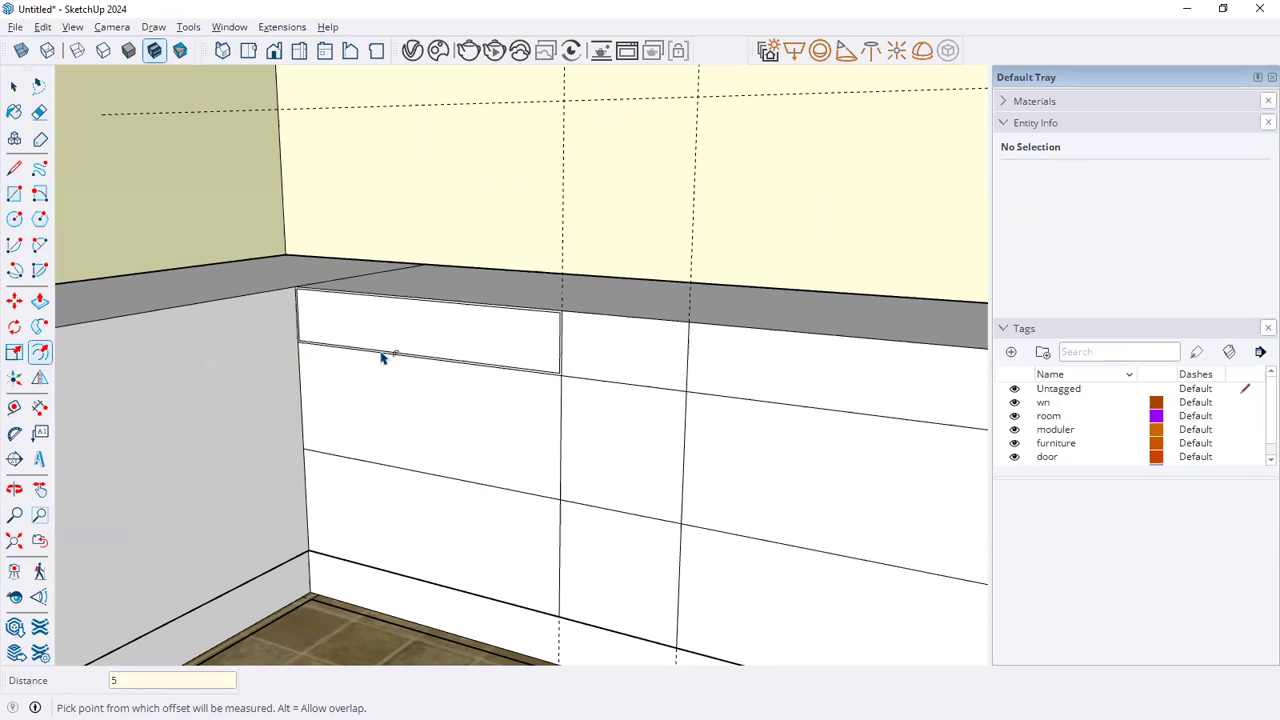
Repeat the 5 mm offset on the remaining drawer fronts of the two bays nearest the corner and on the plinth face
{"action": "left_click", "coordinate": [41, 355]}
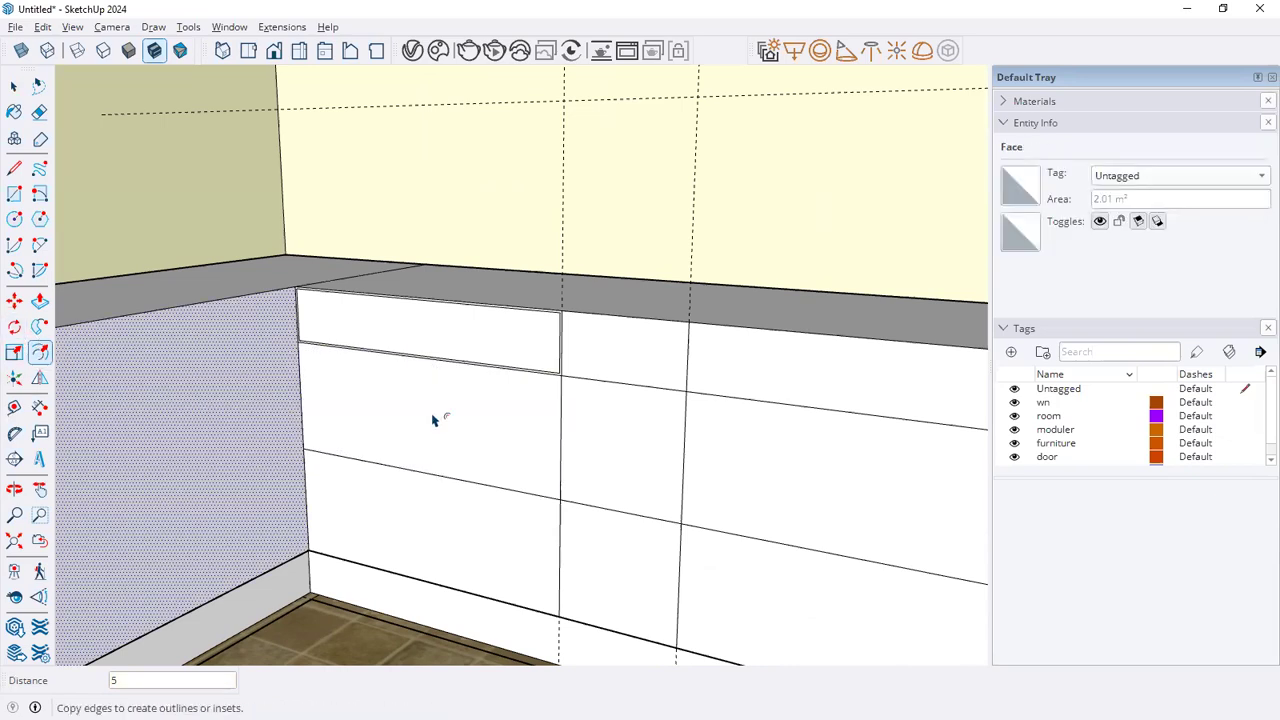
{"action": "double_click", "coordinate": [379, 423]}
{"action": "double_click", "coordinate": [400, 508]}
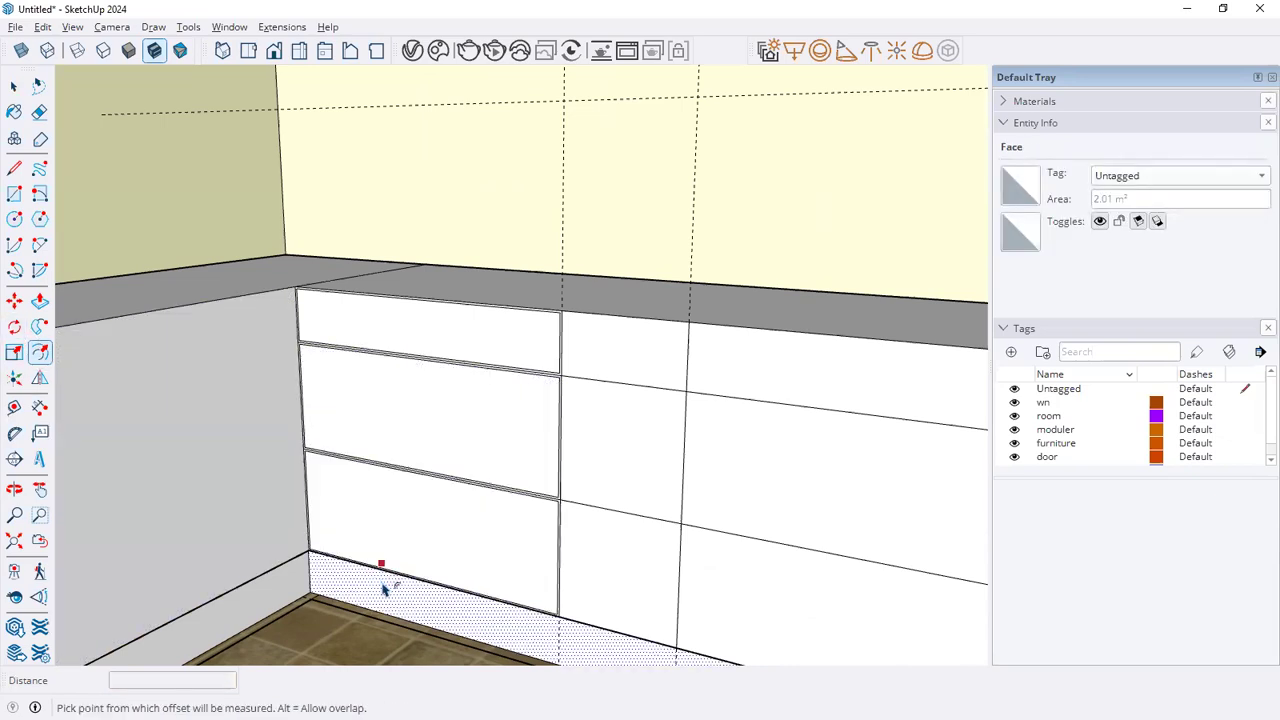
{"action": "double_click", "coordinate": [383, 585]}
{"action": "double_click", "coordinate": [609, 408]}
{"action": "double_click", "coordinate": [604, 355]}
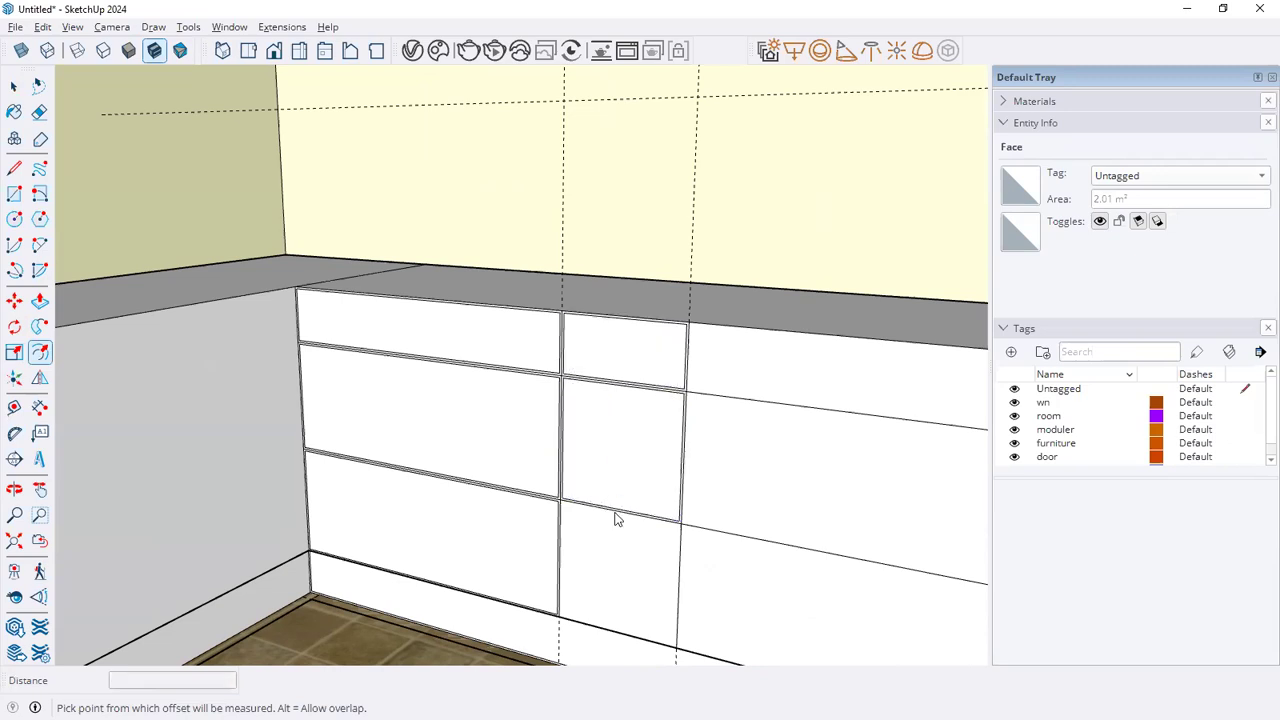
{"action": "double_click", "coordinate": [608, 524]}
Repeat the 5 mm offset on the drawer fronts of the two bays nearest the tall cabinet
{"action": "double_click", "coordinate": [785, 487]}
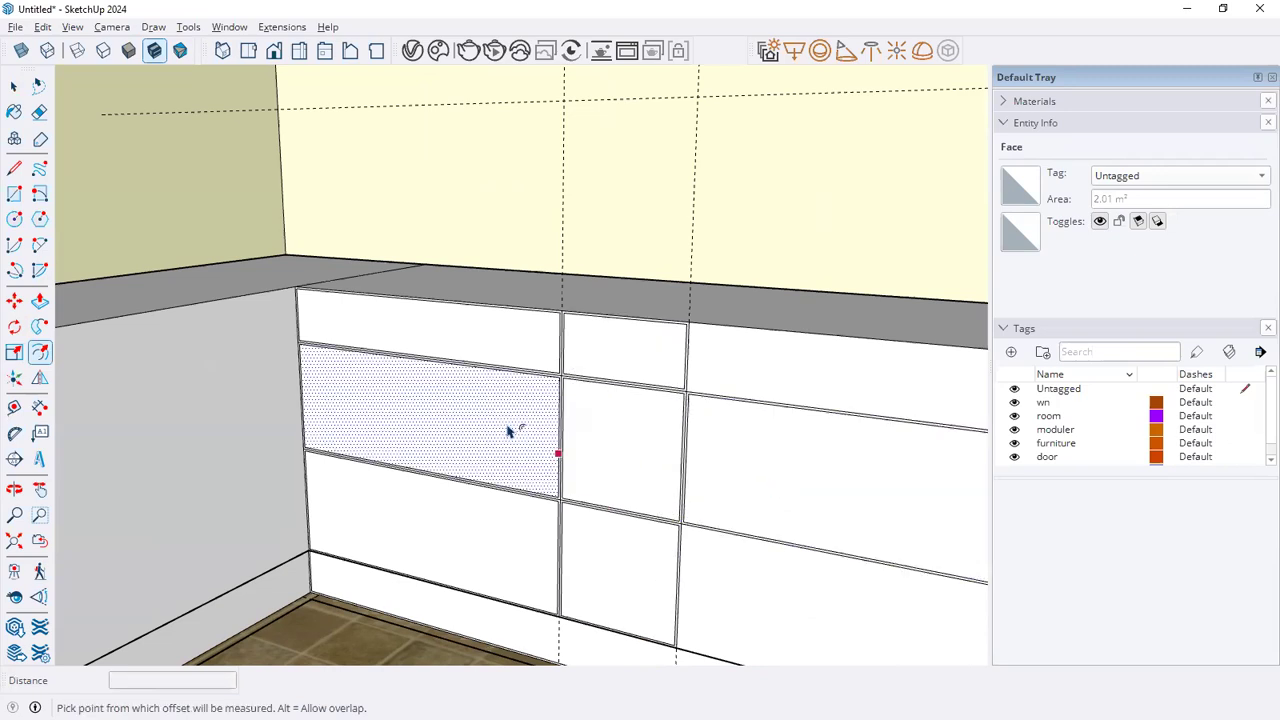
{"action": "scroll", "coordinate": [508, 430], "scroll_direction": "down", "scroll_amount": 3}
{"action": "double_click", "coordinate": [843, 418]}
{"action": "double_click", "coordinate": [840, 475]}
{"action": "double_click", "coordinate": [834, 566]}
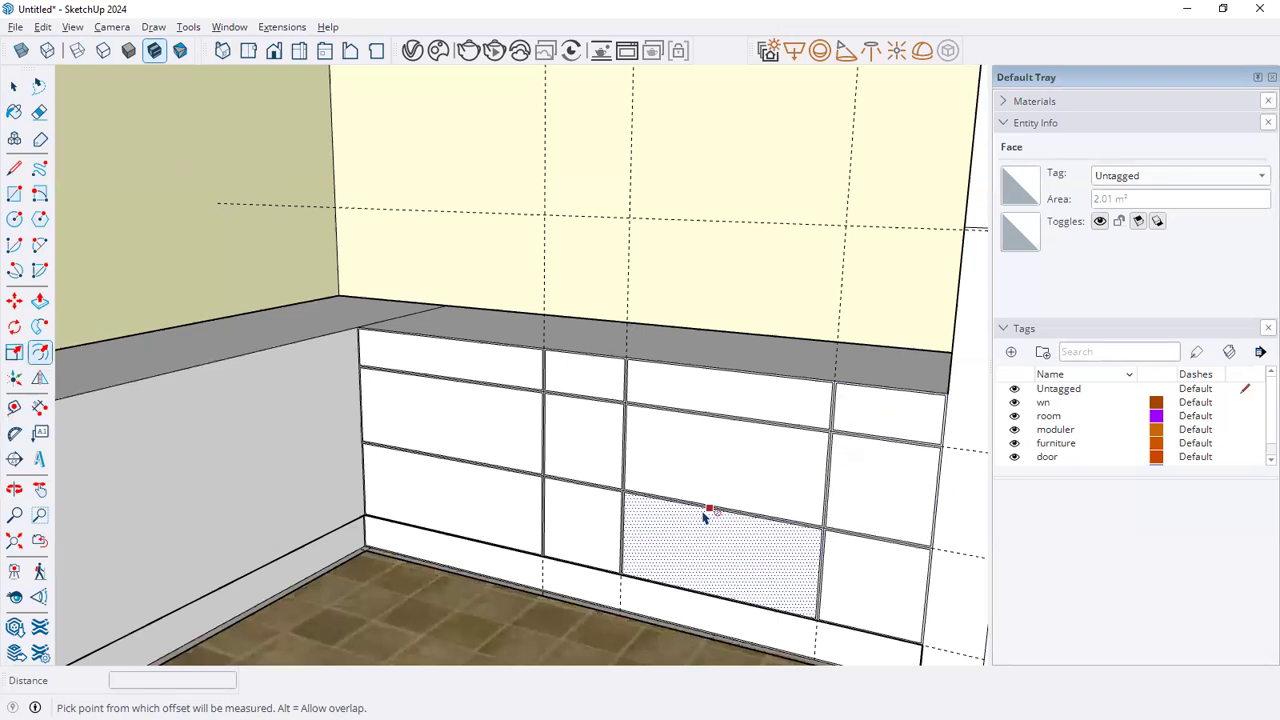
{"action": "scroll", "coordinate": [703, 516], "scroll_direction": "down", "scroll_amount": 4}
{"action": "middle_click_drag", "start_coordinate": [783, 531], "coordinate": [791, 522]}
{"action": "key", "text": "space"}
{"action": "scroll", "coordinate": [432, 470], "scroll_direction": "down", "scroll_amount": 4}
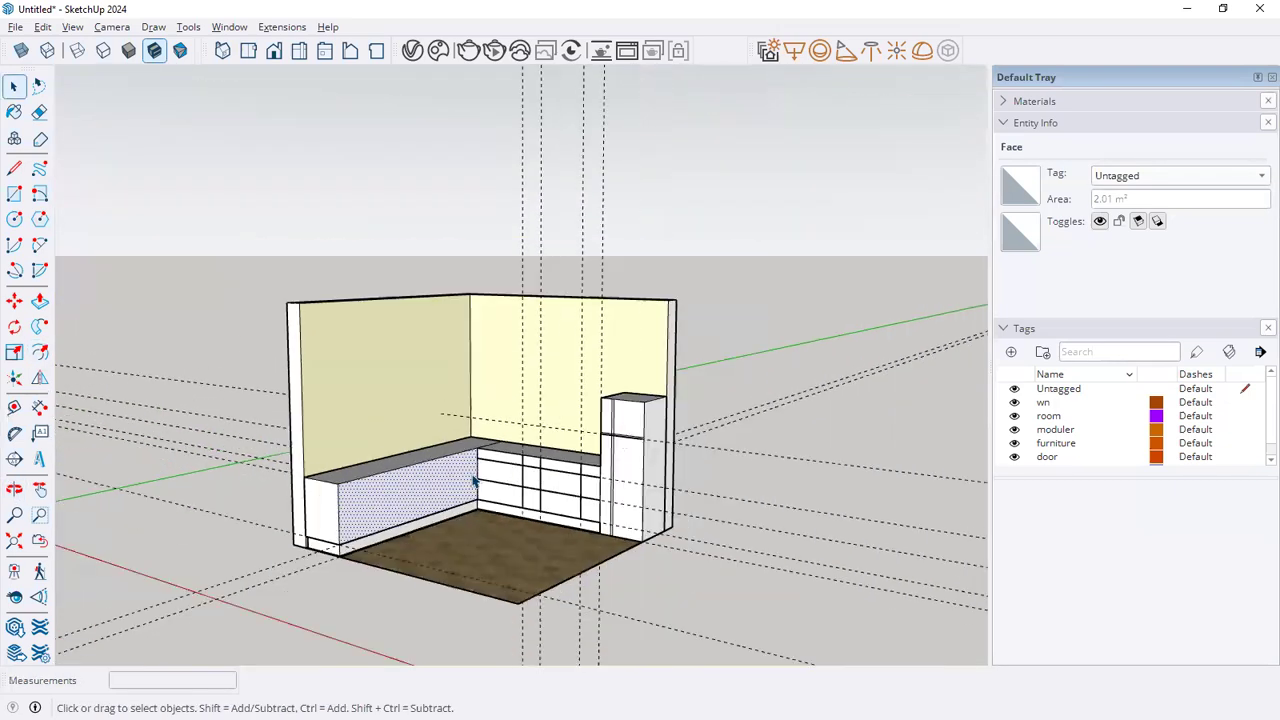
{"action": "middle_click_drag", "start_coordinate": [498, 505], "coordinate": [471, 523]}
{"action": "left_click", "coordinate": [807, 497]}
{"action": "scroll", "coordinate": [539, 487], "scroll_direction": "up", "scroll_amount": 4}
{"action": "scroll", "coordinate": [535, 488], "scroll_direction": "up", "scroll_amount": 3}
{"action": "mouse_move", "coordinate": [535, 488]}
{"action": "middle_mouse_down"}
{"action": "mouse_move", "coordinate": [531, 434]}
{"action": "mouse_move", "coordinate": [580, 420]}
{"action": "mouse_move", "coordinate": [527, 500]}
{"action": "middle_mouse_up"}
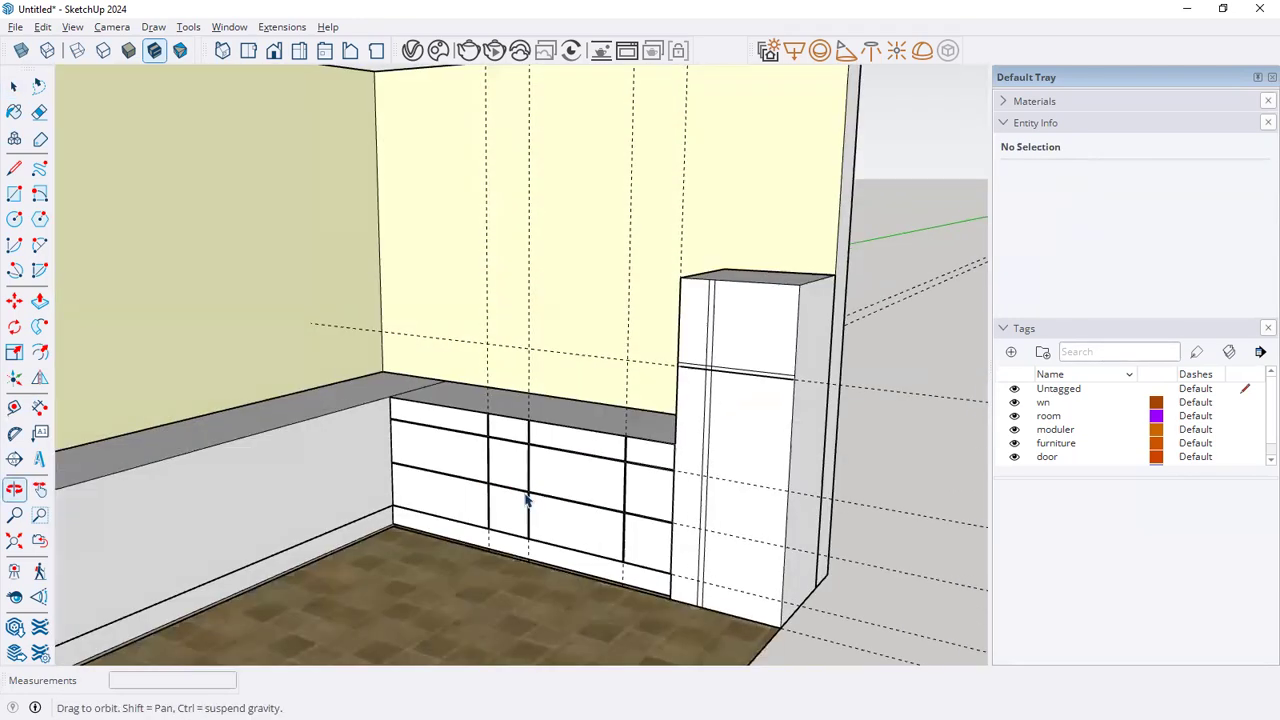
{"action": "scroll", "coordinate": [754, 515], "scroll_direction": "down", "scroll_amount": 2}
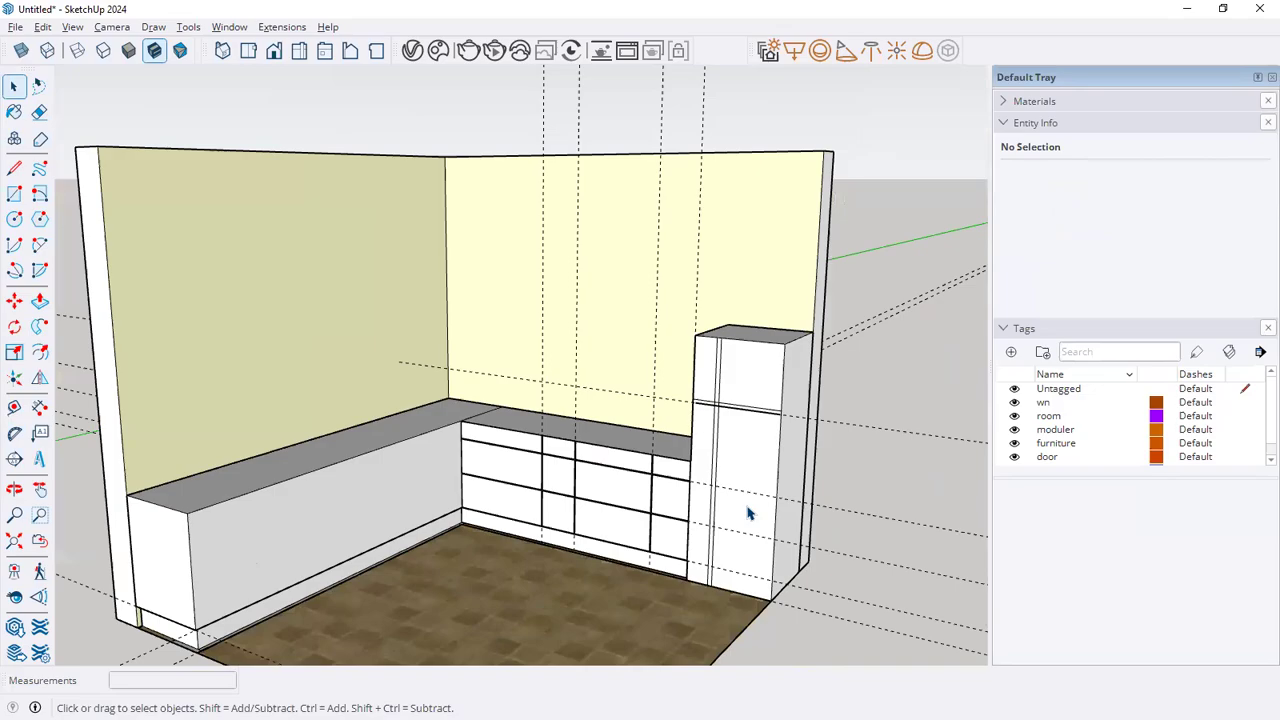
Check the sink-run door widths in the reference PDF and place a vertical guide 600 mm from the inner corner on that run's front
{"action": "key", "text": "alt+Tab"}
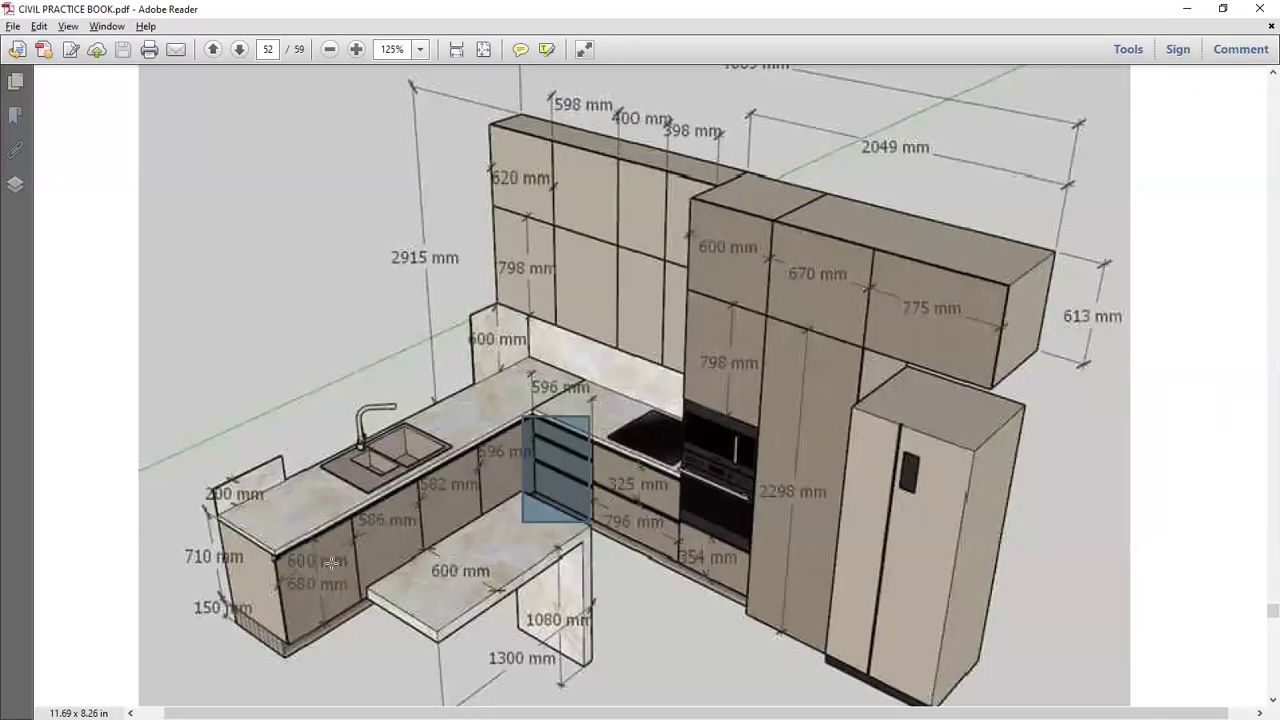
{"action": "key", "text": "alt+Tab"}
{"action": "left_click", "coordinate": [14, 220]}
{"action": "left_click", "coordinate": [15, 407]}
{"action": "scroll", "coordinate": [457, 440], "scroll_direction": "up", "scroll_amount": 2}
{"action": "left_click", "coordinate": [439, 447]}
{"action": "type", "text": "600"}
{"action": "key", "text": "Return"}
{"action": "left_click", "coordinate": [356, 480]}
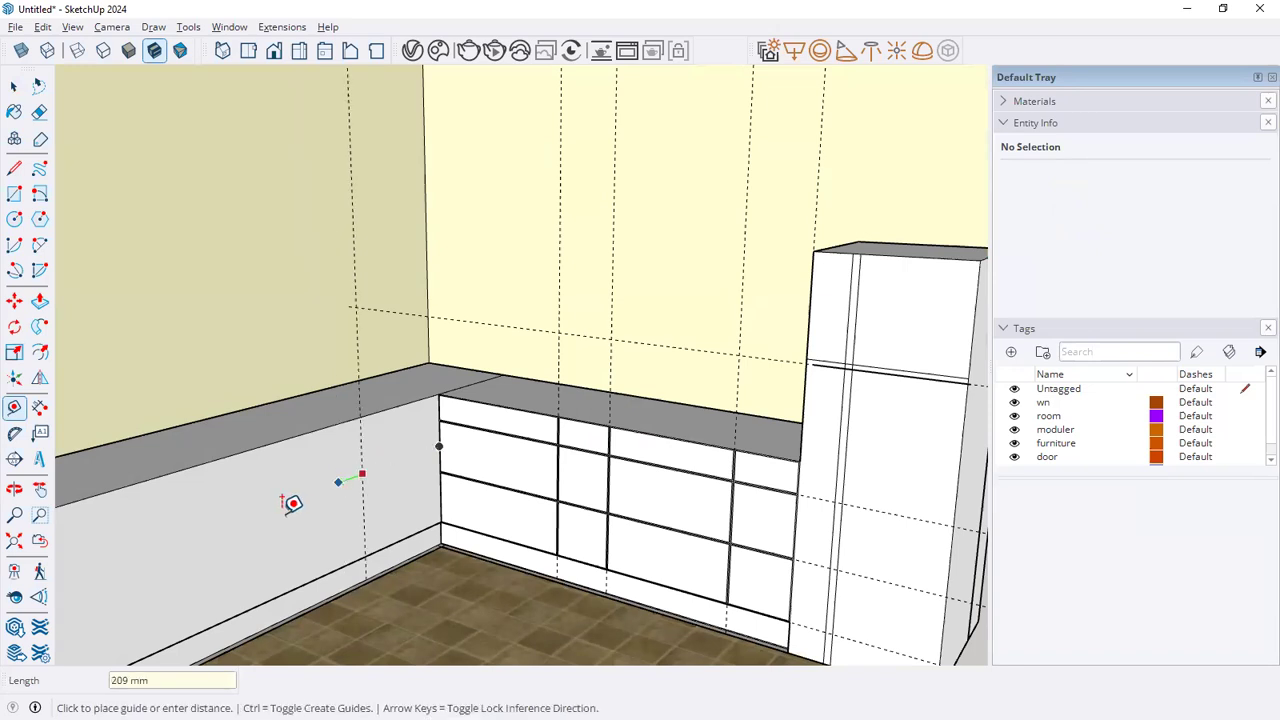
{"action": "key", "text": "space"}
{"action": "scroll", "coordinate": [371, 503], "scroll_direction": "down", "scroll_amount": 3}
{"action": "key", "text": "t"}
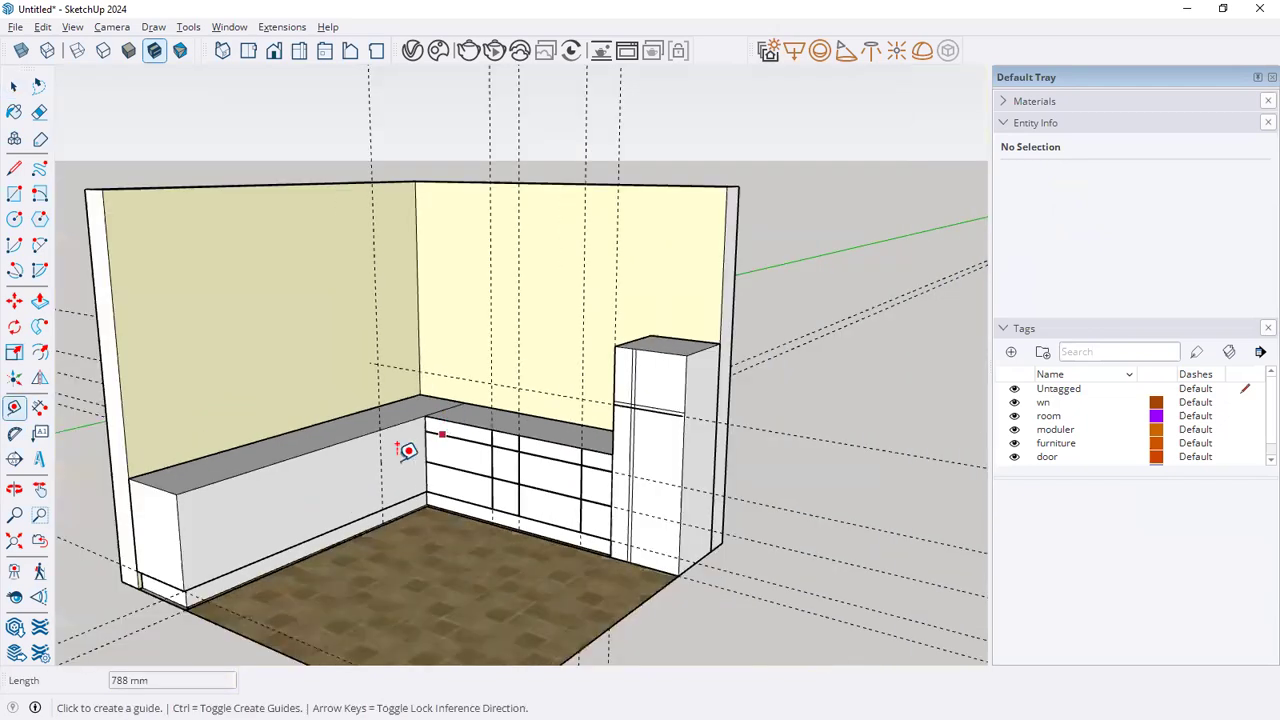
{"action": "scroll", "coordinate": [391, 480], "scroll_direction": "up", "scroll_amount": 3}
{"action": "left_click", "coordinate": [395, 478]}
{"action": "key", "text": "space"}
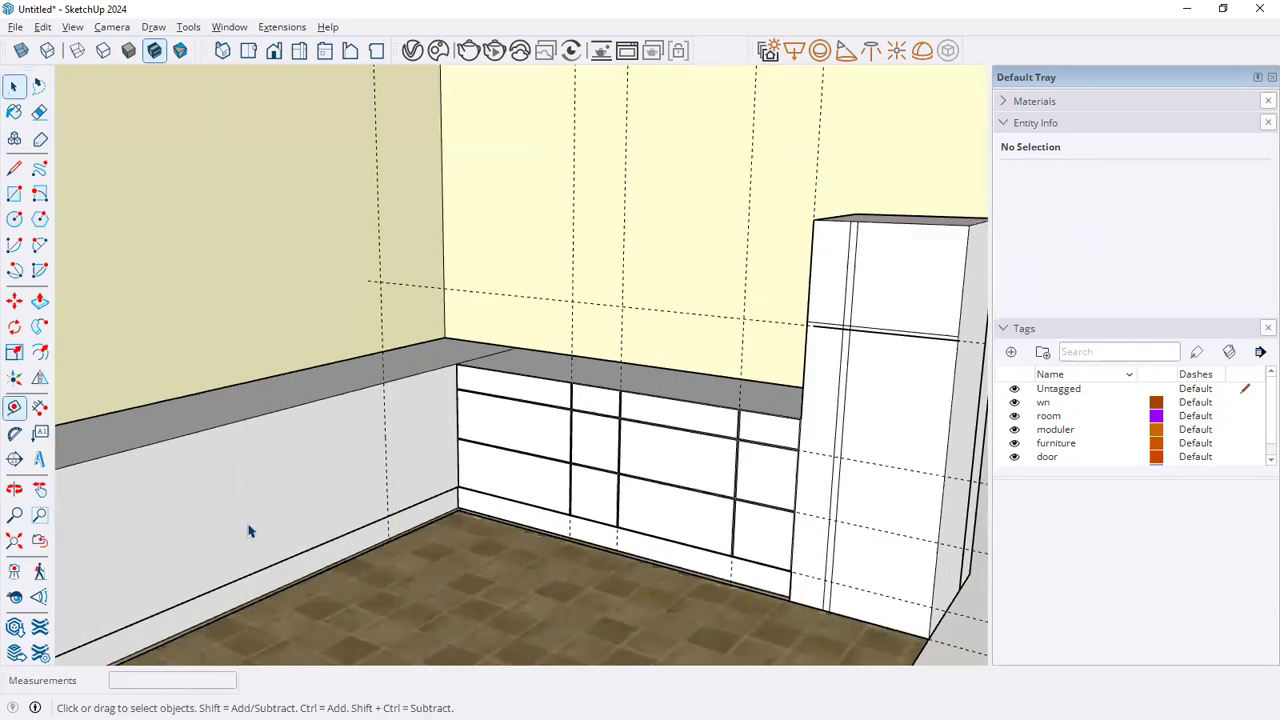
Draw a rectangle above the plinth from the inner corner to the 600 mm guide as the sink run's first door front
{"action": "left_click", "coordinate": [15, 197]}
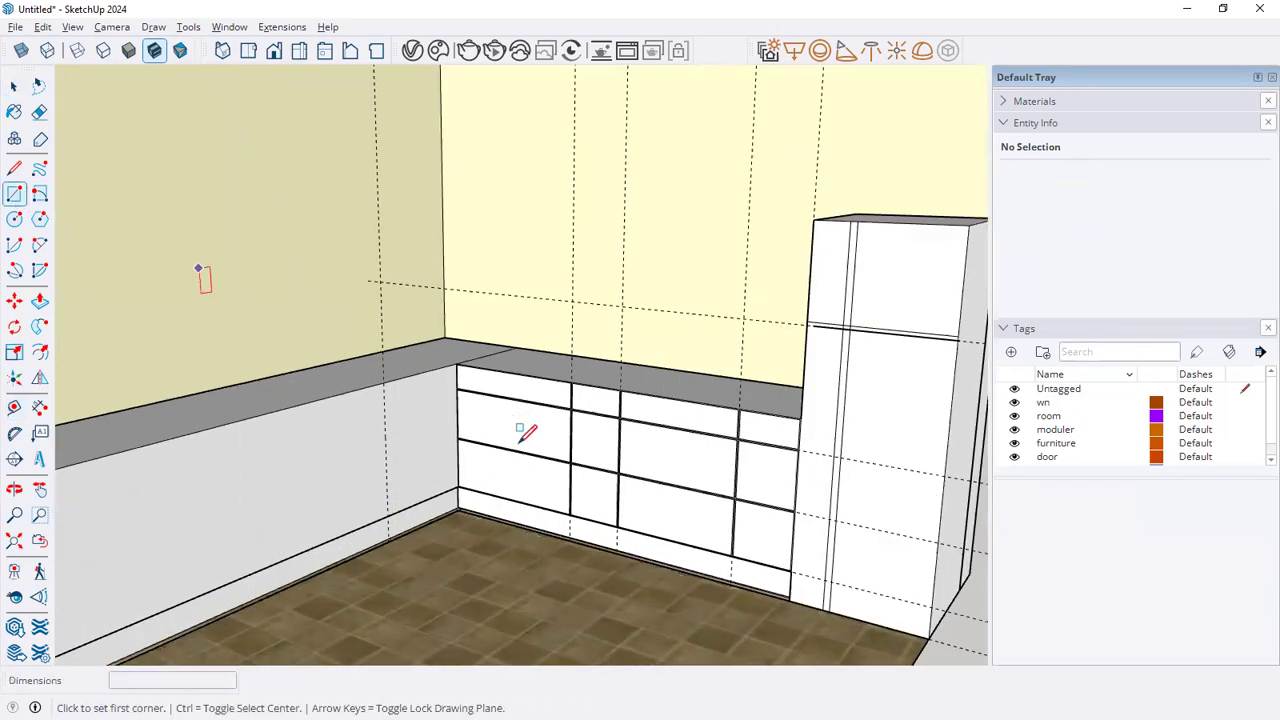
{"action": "left_click", "coordinate": [457, 488]}
{"action": "left_click", "coordinate": [384, 377]}
{"action": "key", "text": "space"}
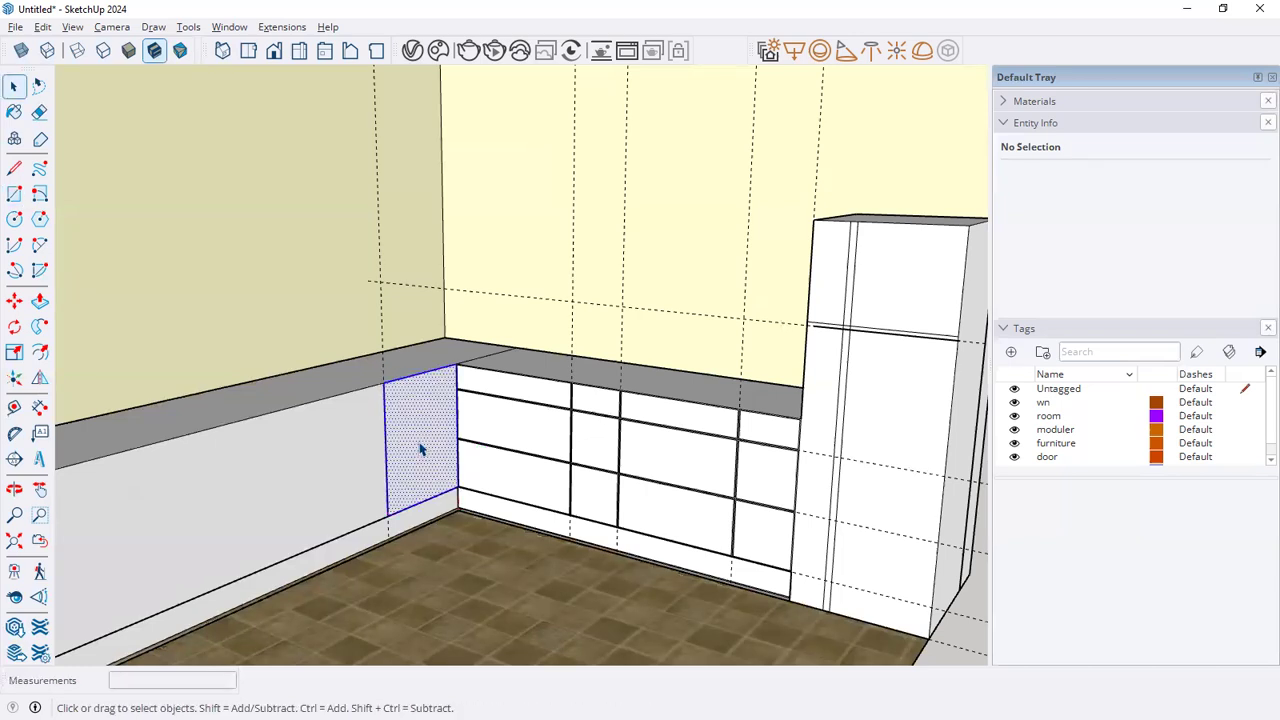
Try to array three copies of the corner door front at 600 mm spacing along the sink run, and undo them
{"action": "double_click", "coordinate": [420, 449]}
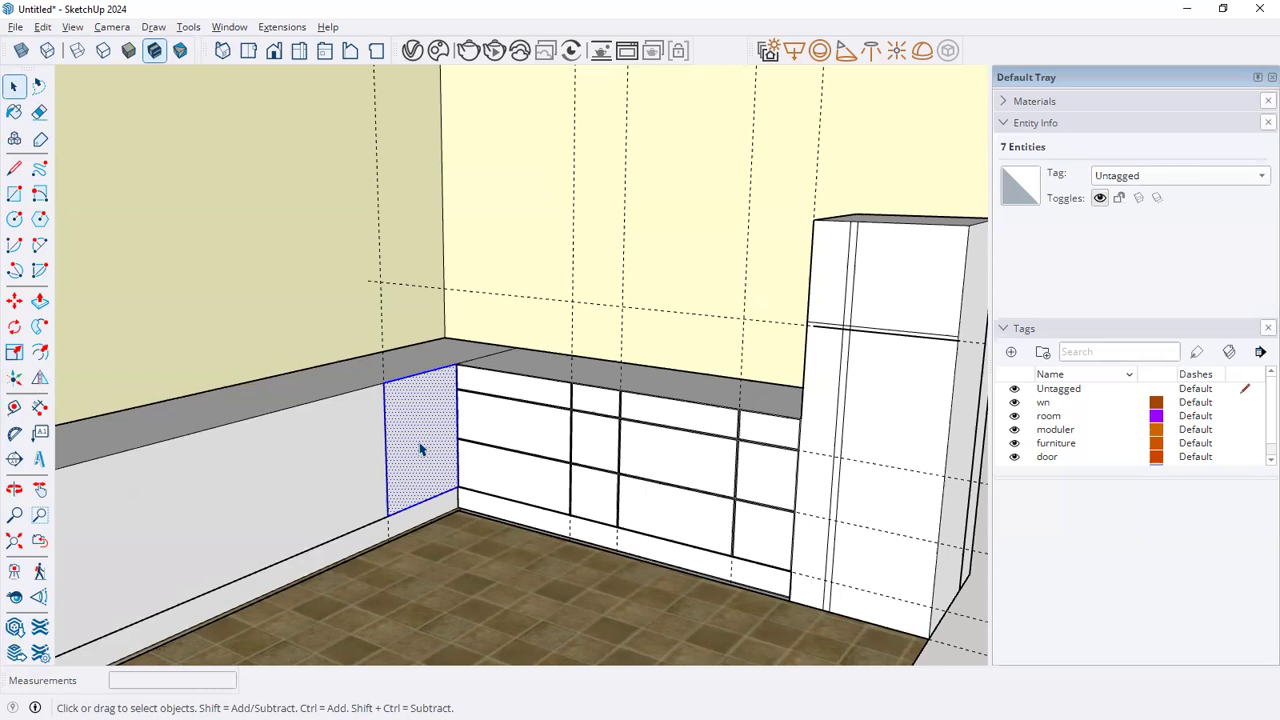
{"action": "left_click", "coordinate": [14, 301]}
{"action": "scroll", "coordinate": [455, 500], "scroll_direction": "up", "scroll_amount": 5}
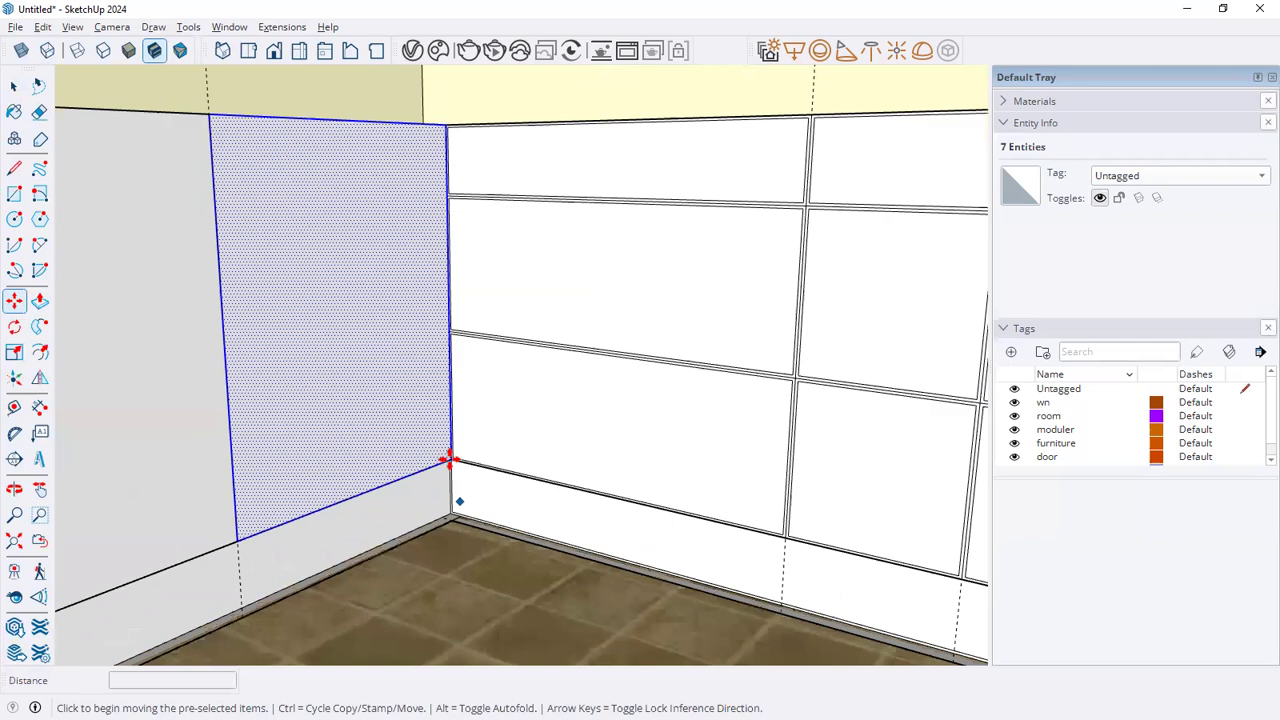
{"action": "left_click", "coordinate": [449, 459]}
{"action": "key", "text": "ctrl"}
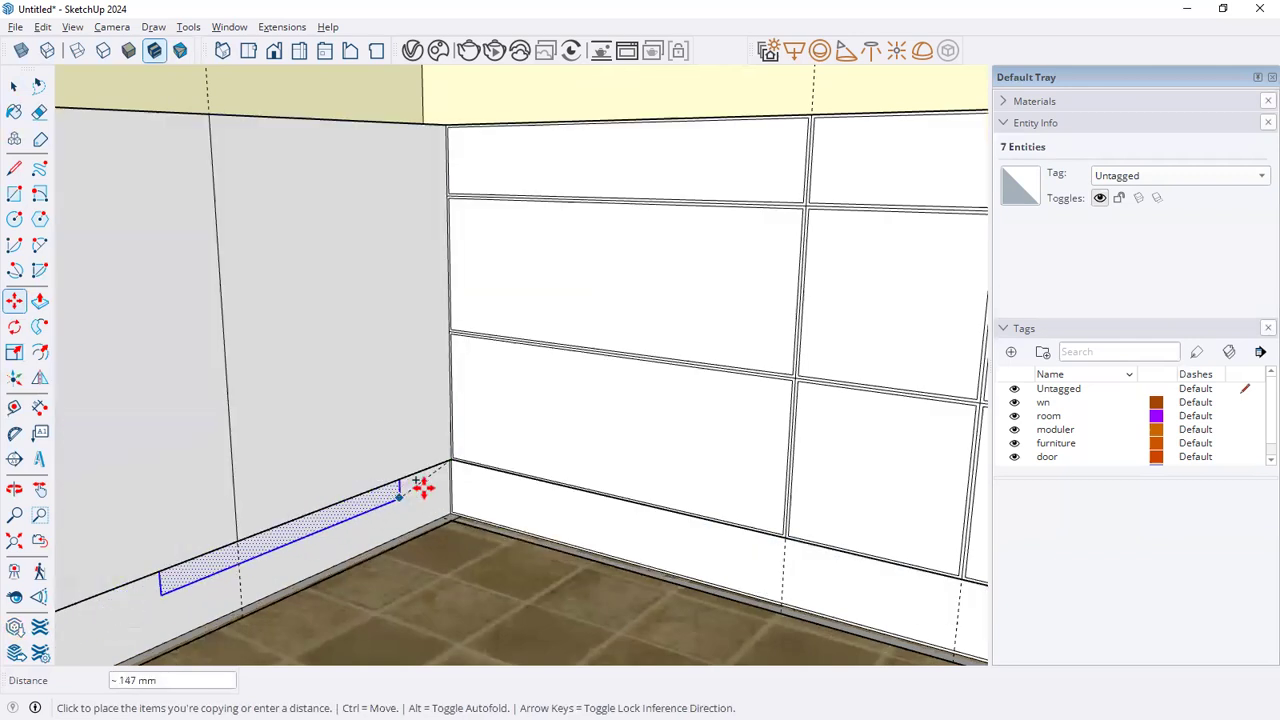
{"action": "scroll", "coordinate": [423, 486], "scroll_direction": "down", "scroll_amount": 3}
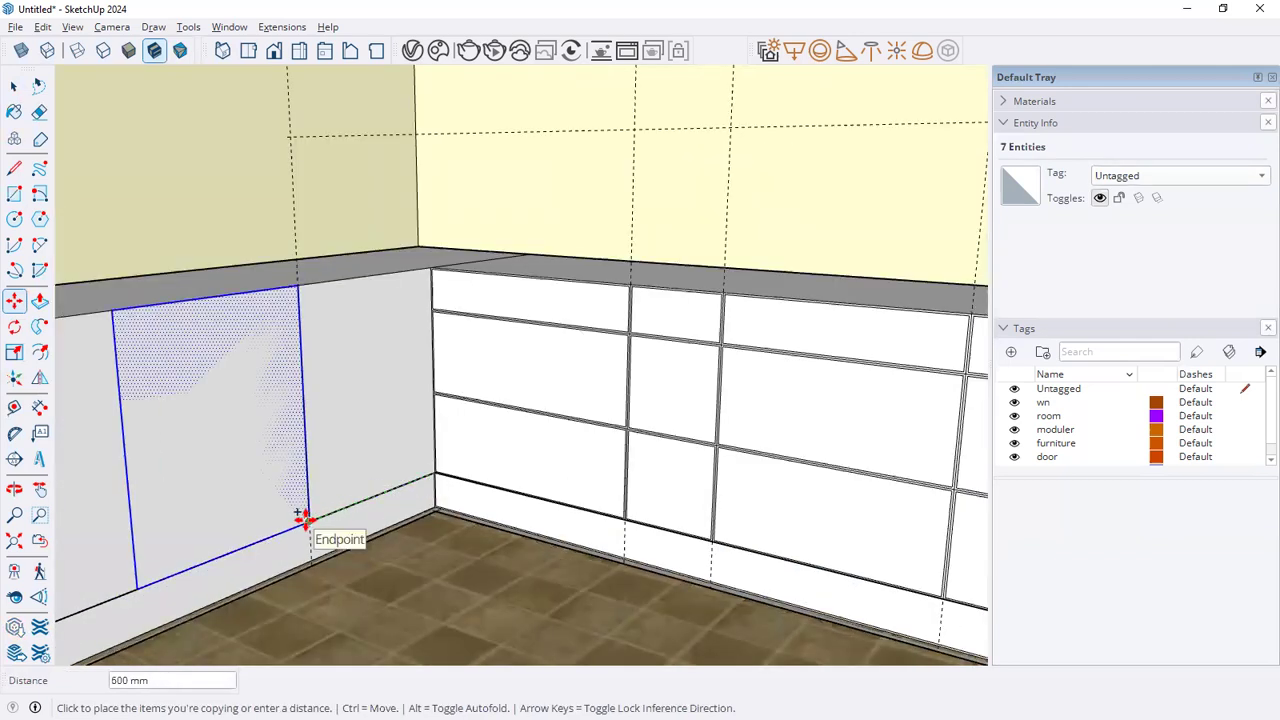
{"action": "left_click", "coordinate": [300, 519]}
{"action": "scroll", "coordinate": [397, 528], "scroll_direction": "down", "scroll_amount": 6}
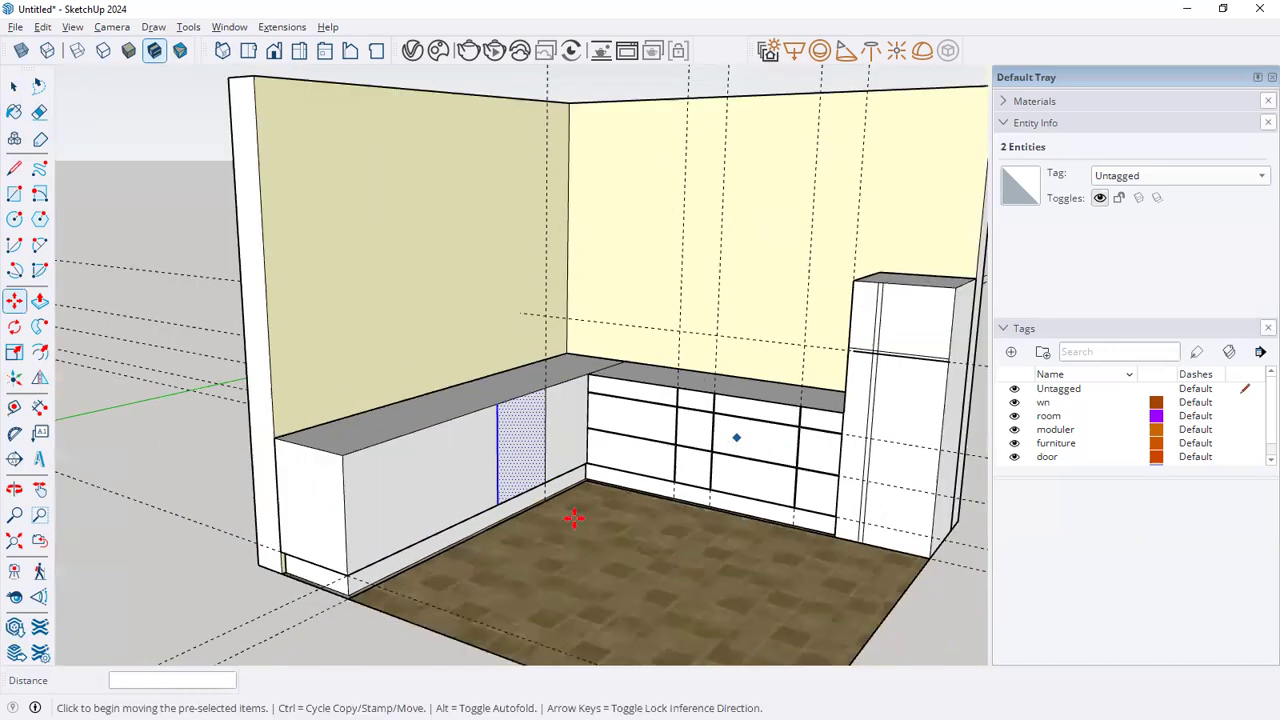
{"action": "type", "text": "3*"}
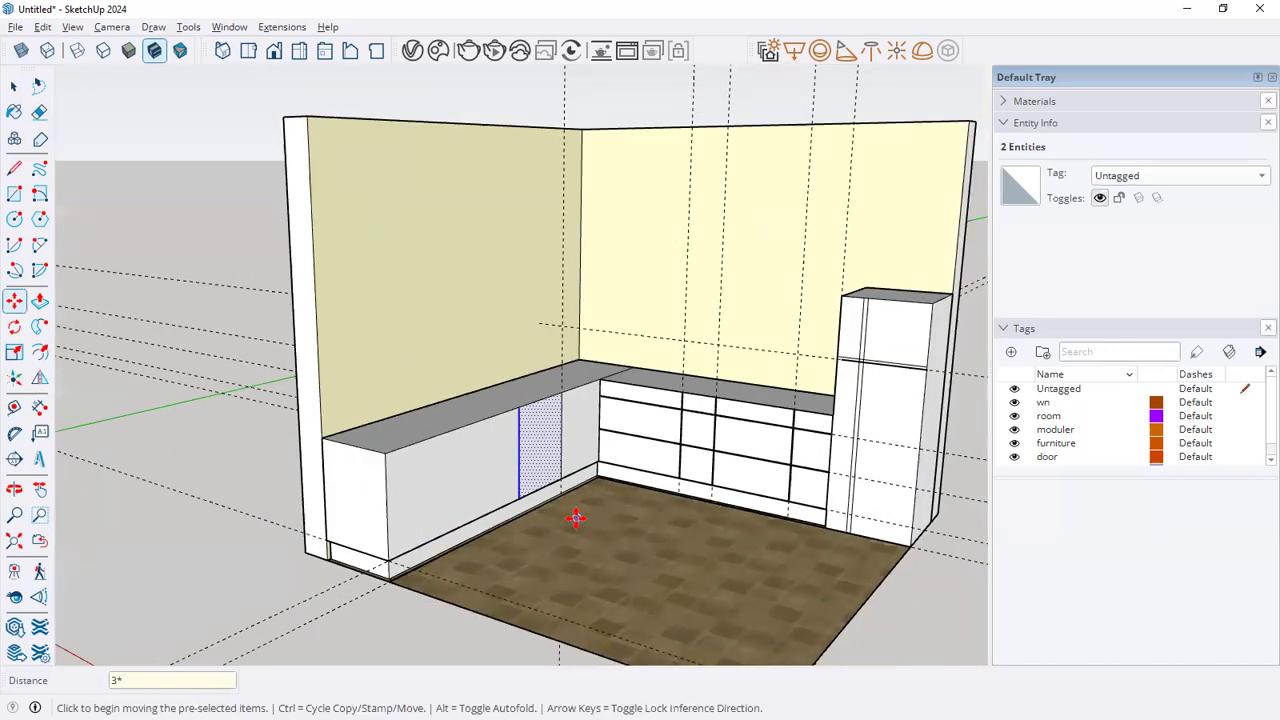
{"action": "key", "text": "Return"}
{"action": "key", "text": "space"}
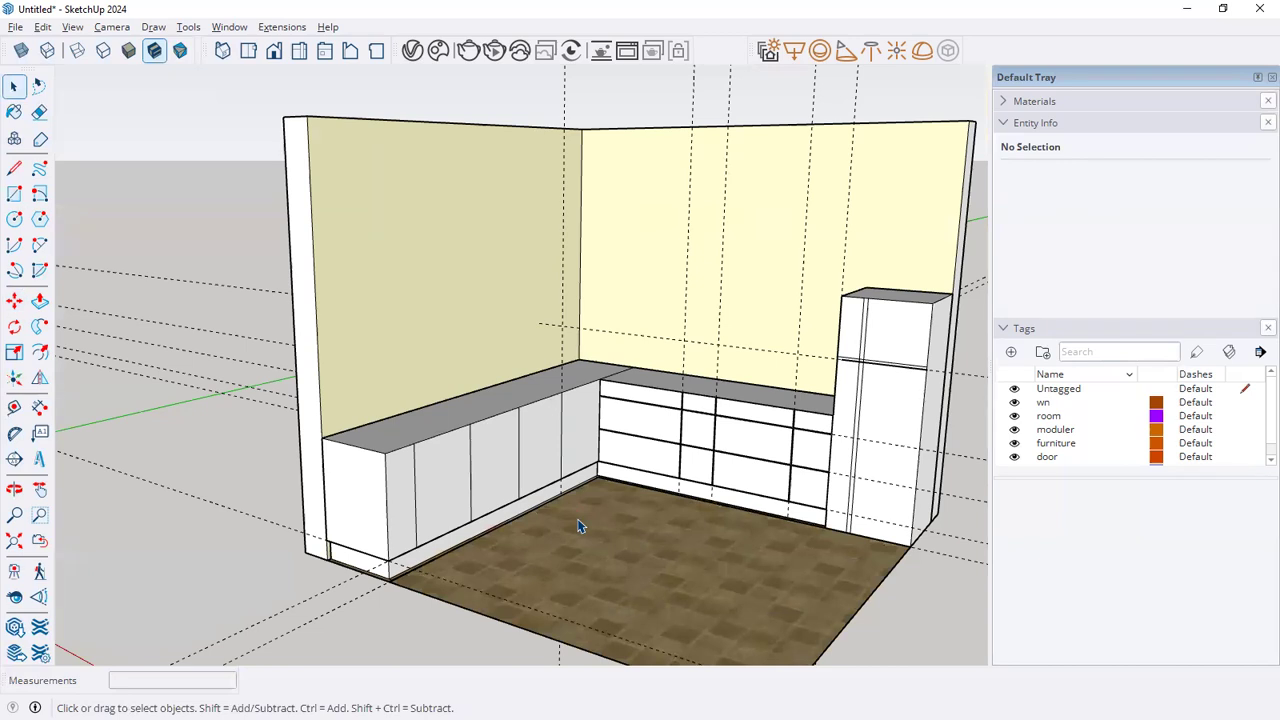
{"action": "key", "text": "ctrl+z"}
Copy the corner door front 600 mm along the sink run and repeat the copy as an array of two
{"action": "middle_click_drag", "start_coordinate": [585, 514], "coordinate": [515, 471]}
{"action": "scroll", "coordinate": [510, 467], "scroll_direction": "up", "scroll_amount": 3}
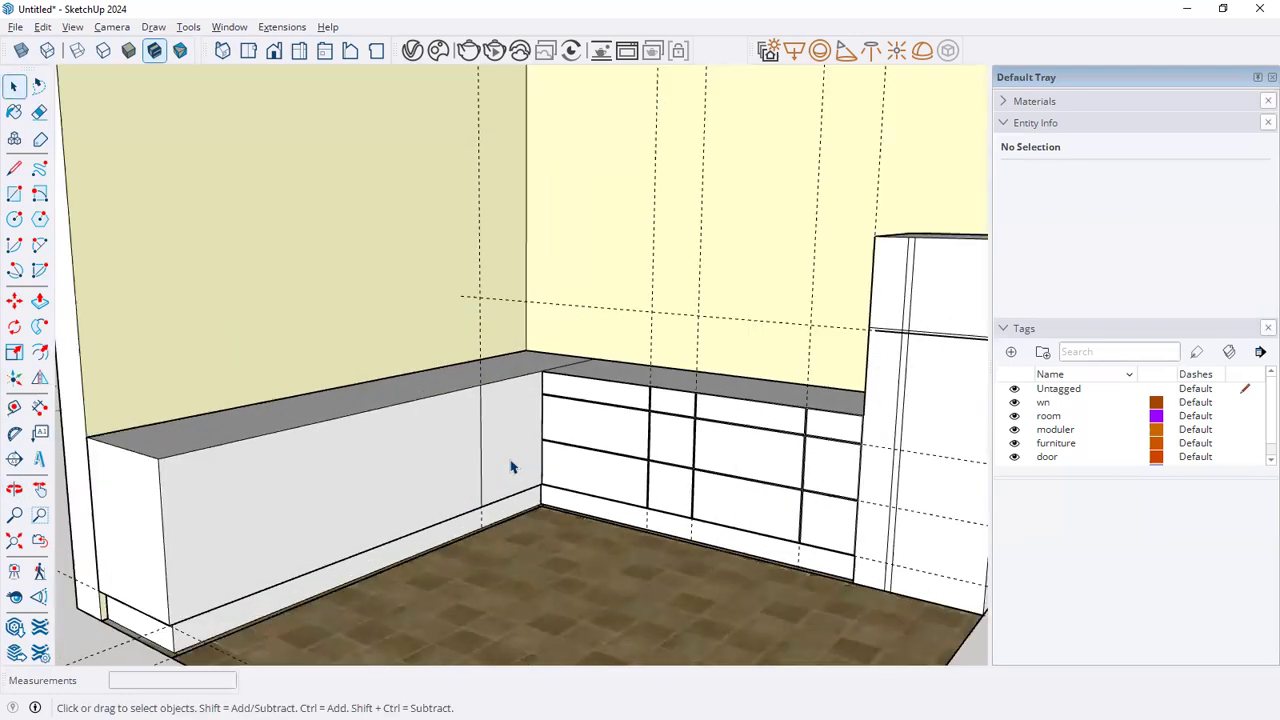
{"action": "double_click", "coordinate": [510, 467]}
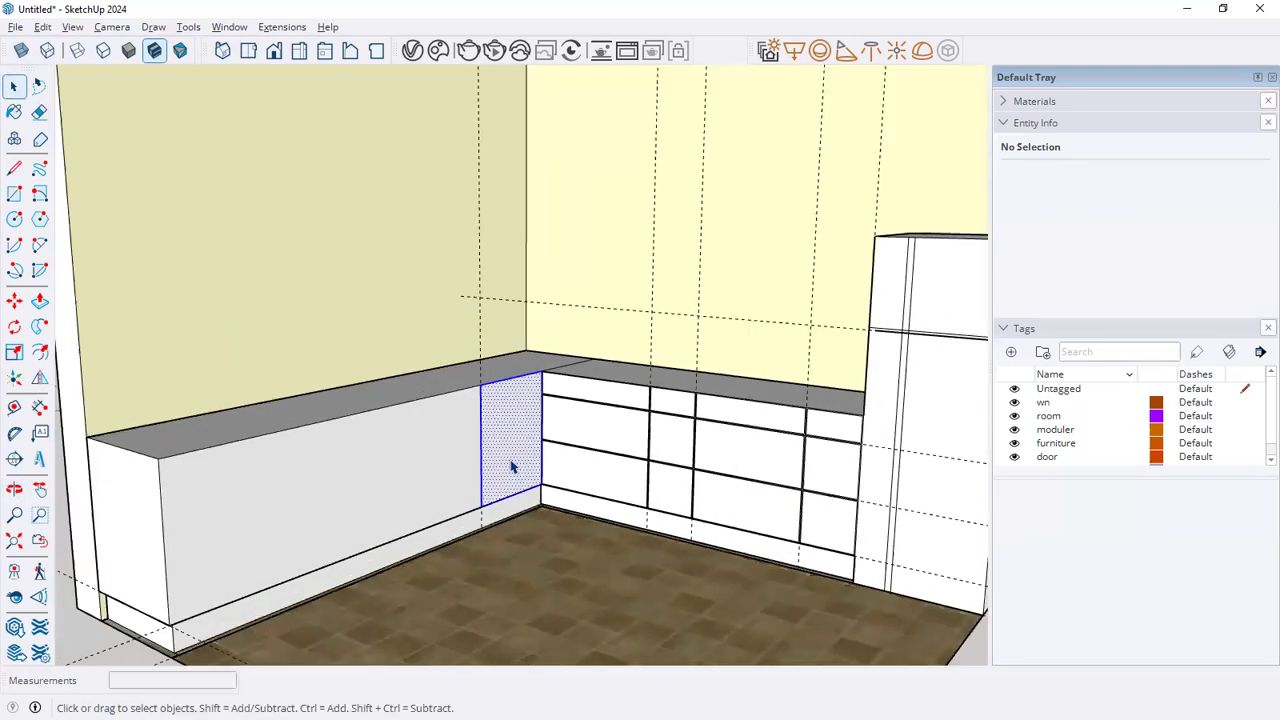
{"action": "left_click", "coordinate": [14, 305]}
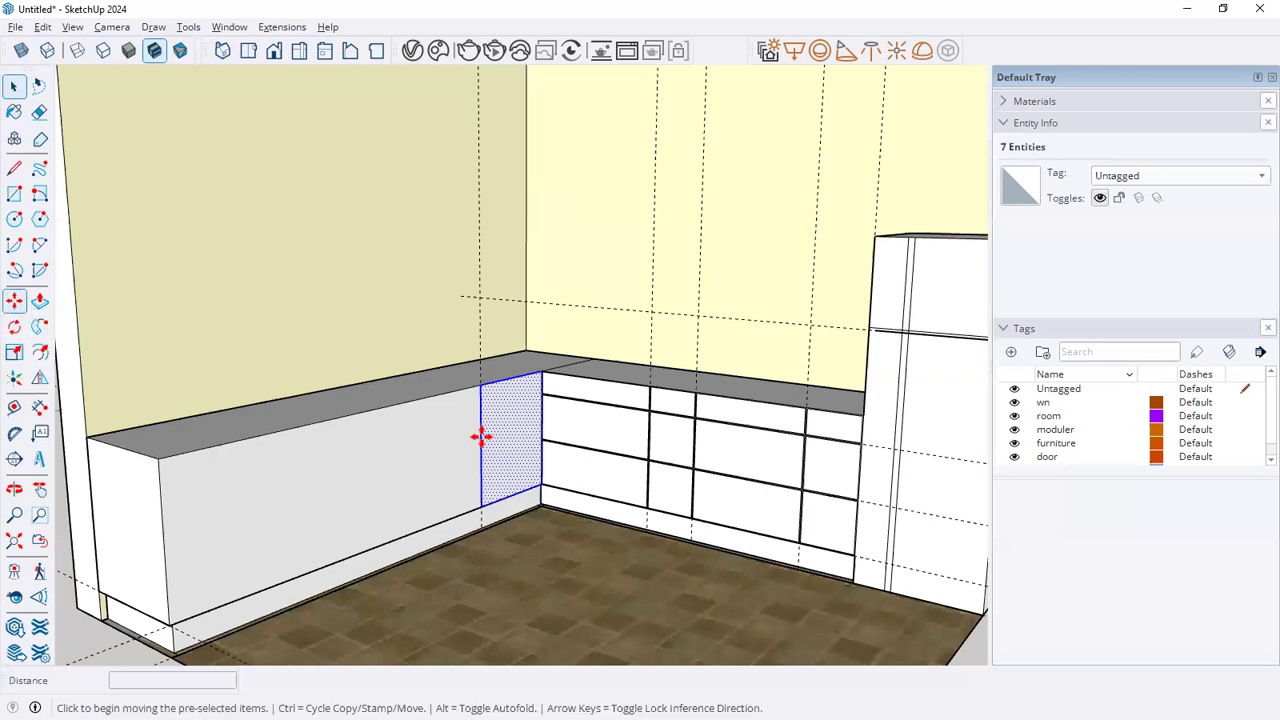
{"action": "scroll", "coordinate": [540, 500], "scroll_direction": "up", "scroll_amount": 6}
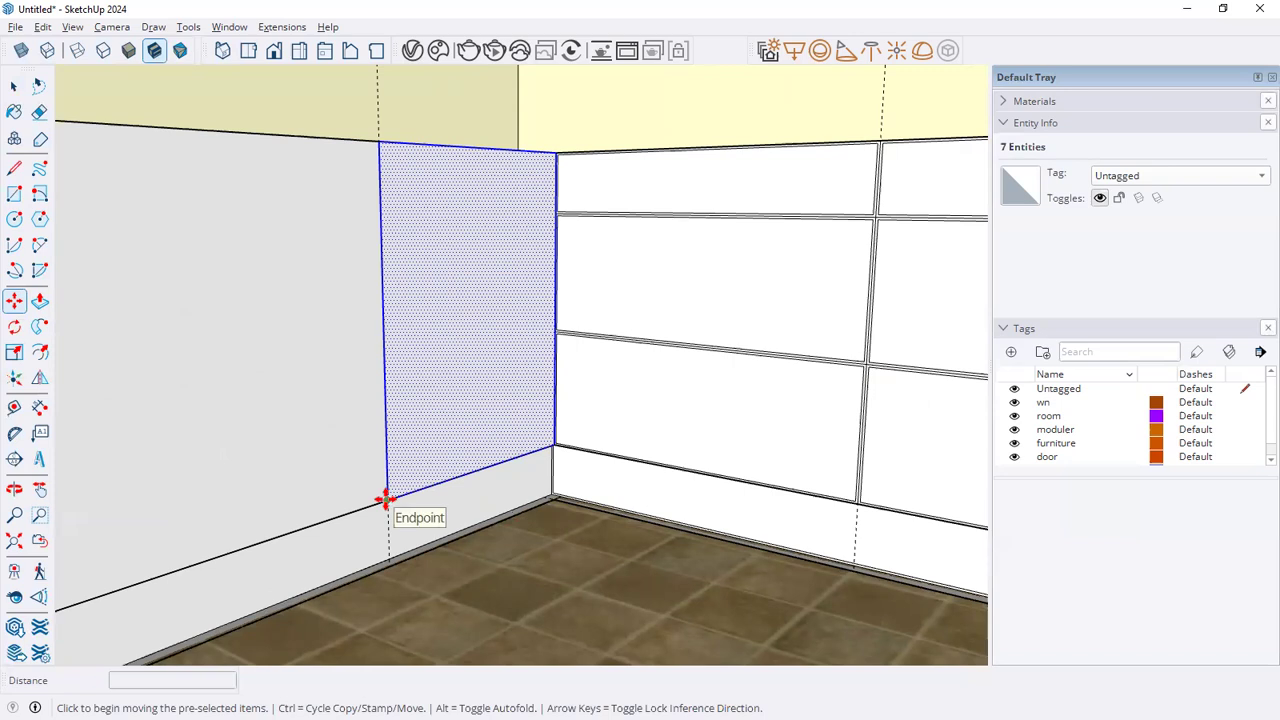
{"action": "scroll", "coordinate": [443, 537], "scroll_direction": "down", "scroll_amount": 2}
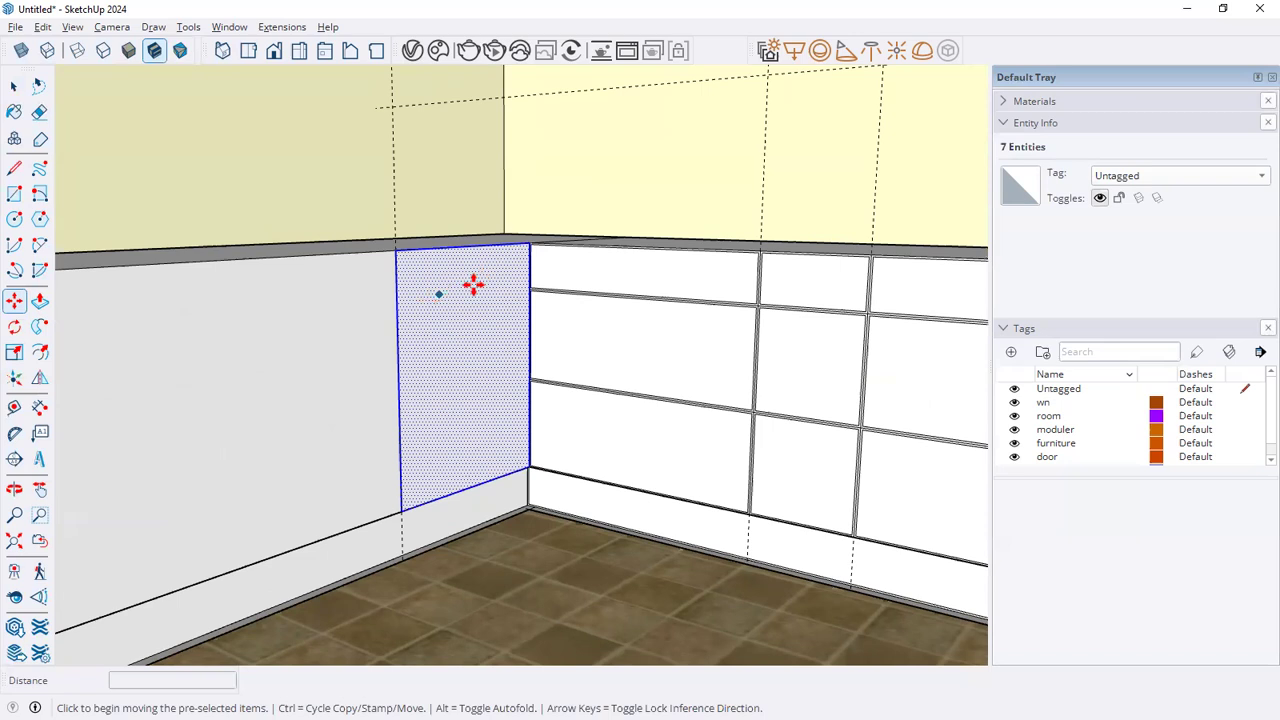
{"action": "scroll", "coordinate": [530, 462], "scroll_direction": "up", "scroll_amount": 4}
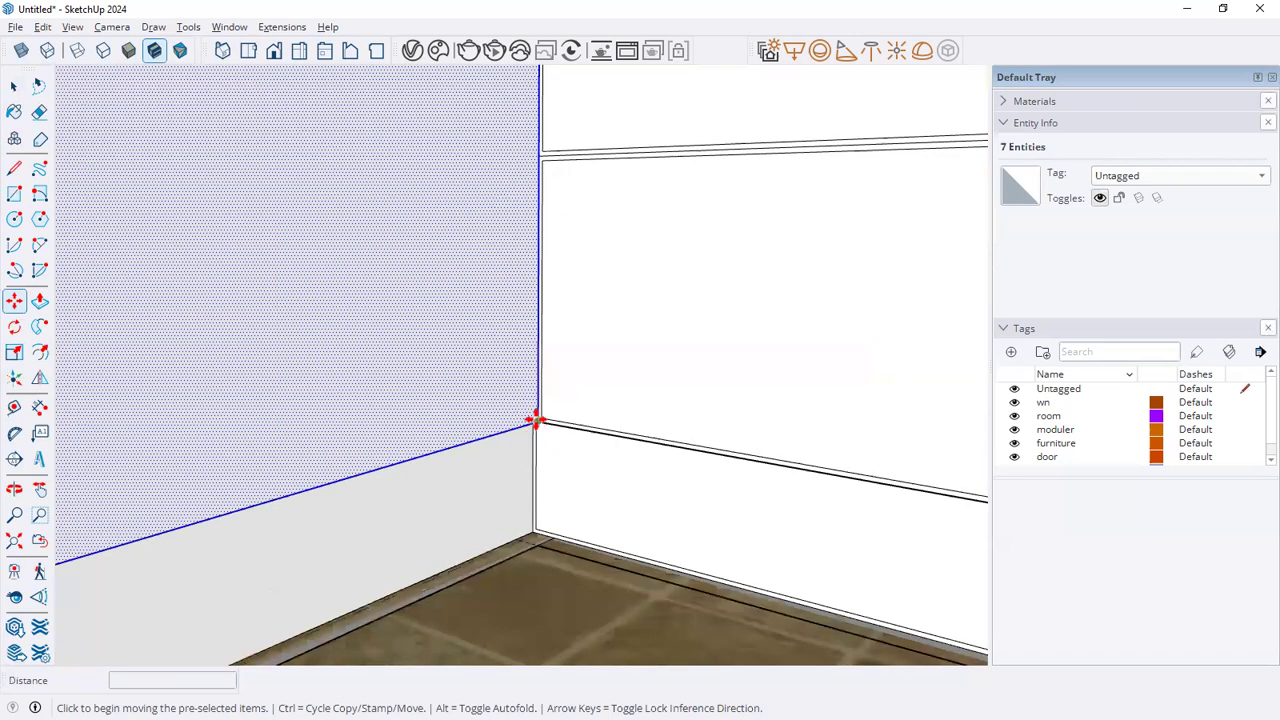
{"action": "left_click", "coordinate": [536, 421]}
{"action": "scroll", "coordinate": [360, 526], "scroll_direction": "down", "scroll_amount": 4}
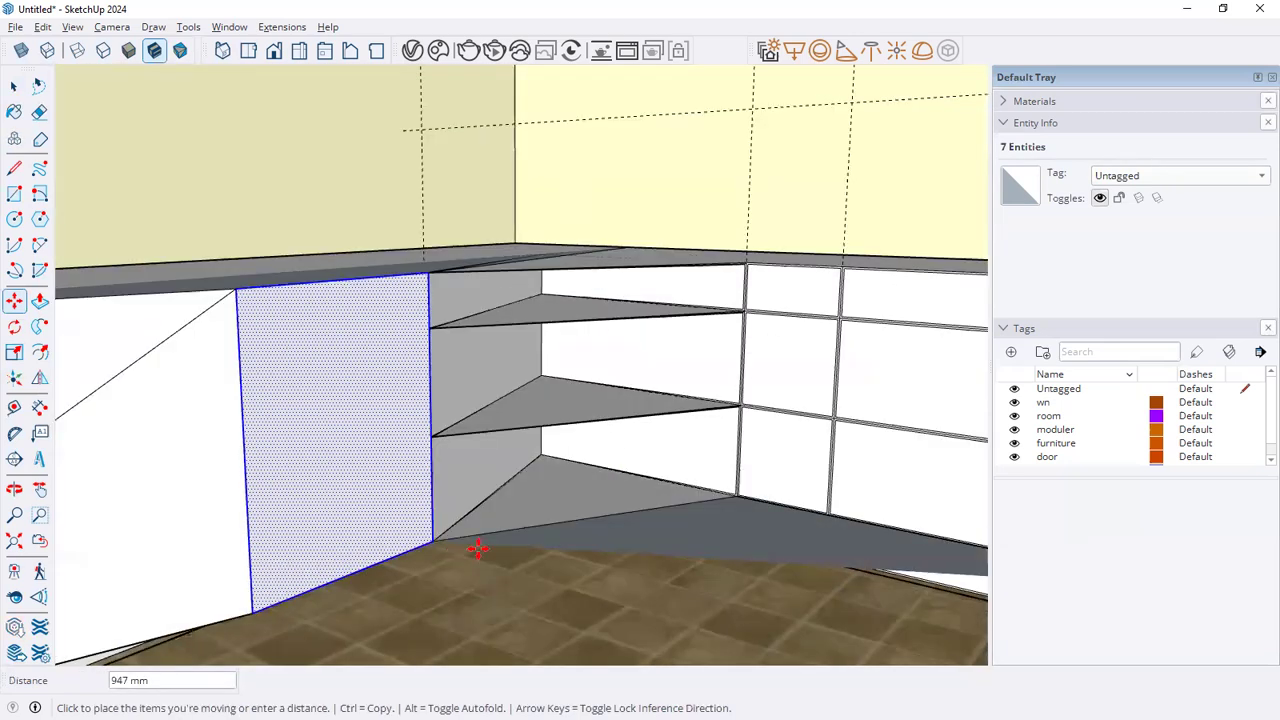
{"action": "key", "text": "ctrl"}
{"action": "scroll", "coordinate": [479, 549], "scroll_direction": "down", "scroll_amount": 4}
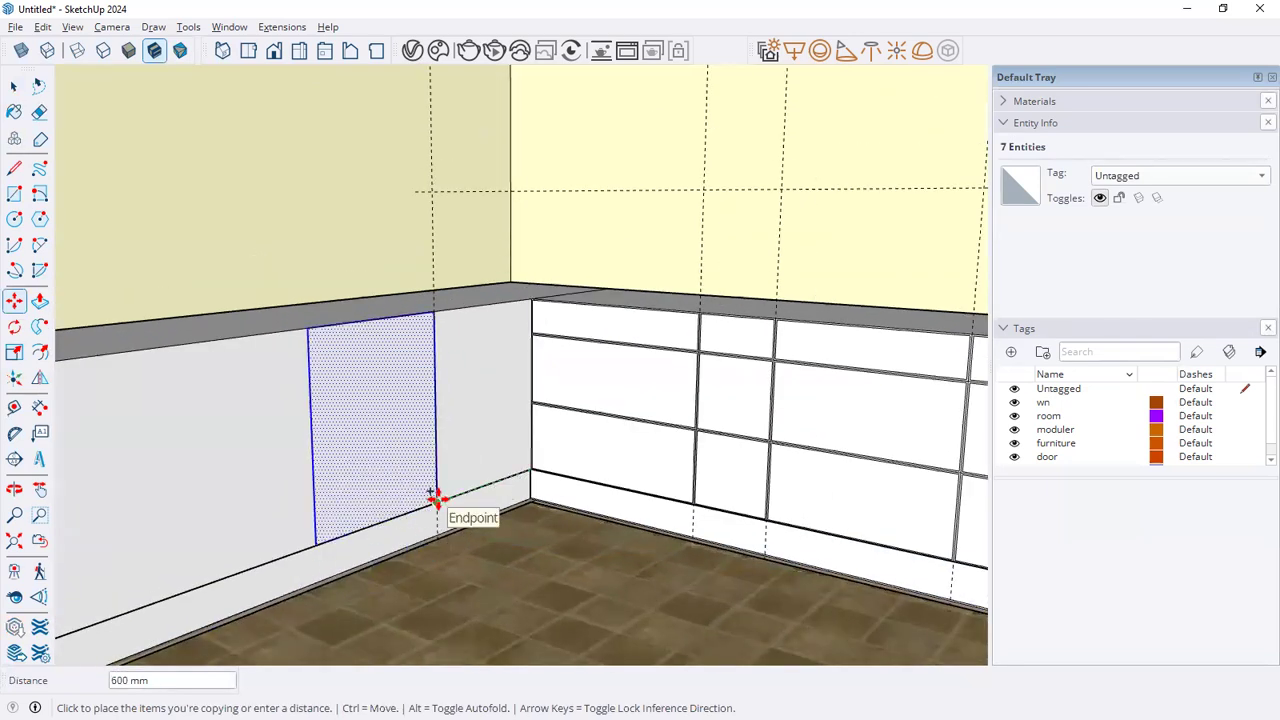
{"action": "left_click", "coordinate": [435, 497]}
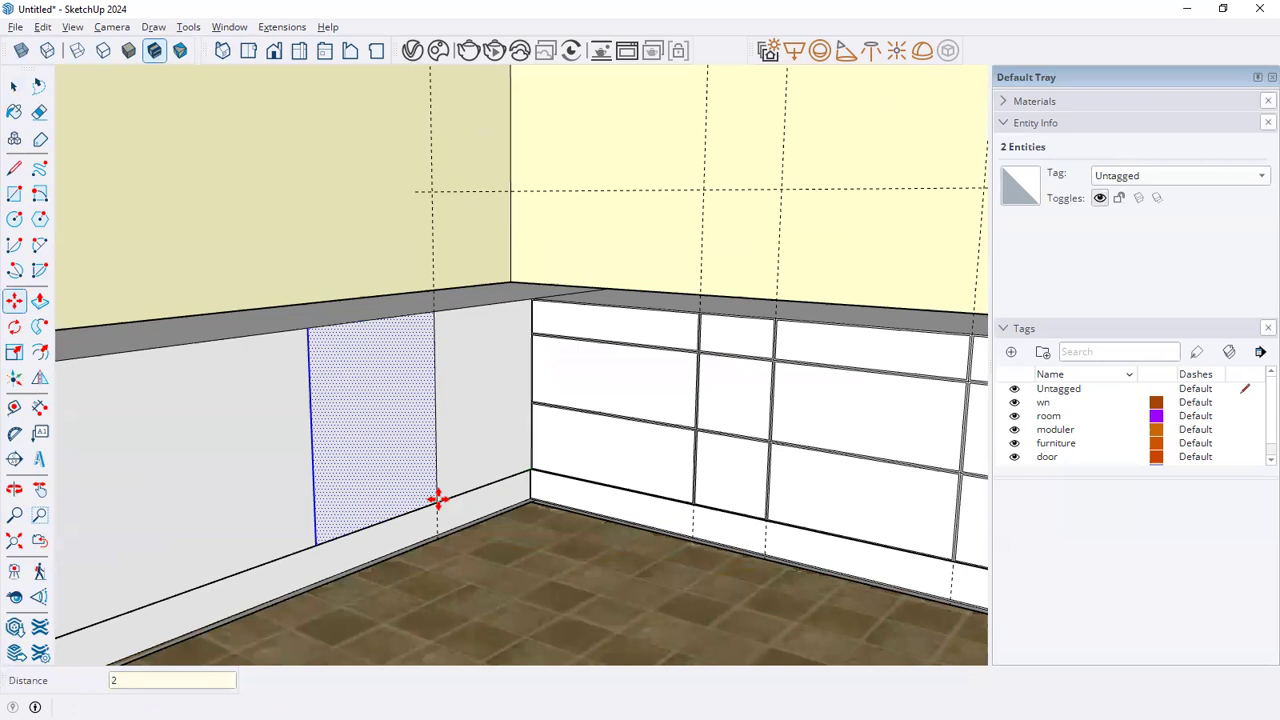
{"action": "type", "text": "2*"}
{"action": "key", "text": "Return"}
{"action": "scroll", "coordinate": [457, 449], "scroll_direction": "down", "scroll_amount": 5}
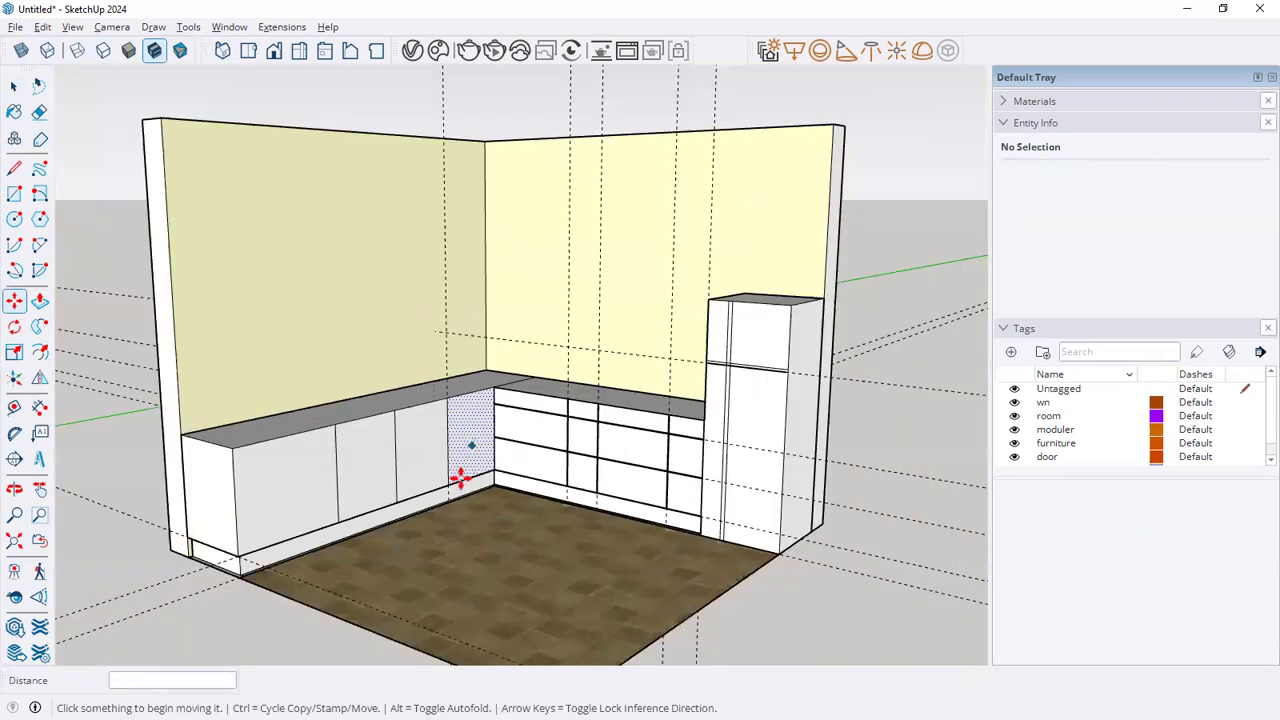
{"action": "scroll", "coordinate": [378, 512], "scroll_direction": "up", "scroll_amount": 3}
{"action": "key", "text": "space"}
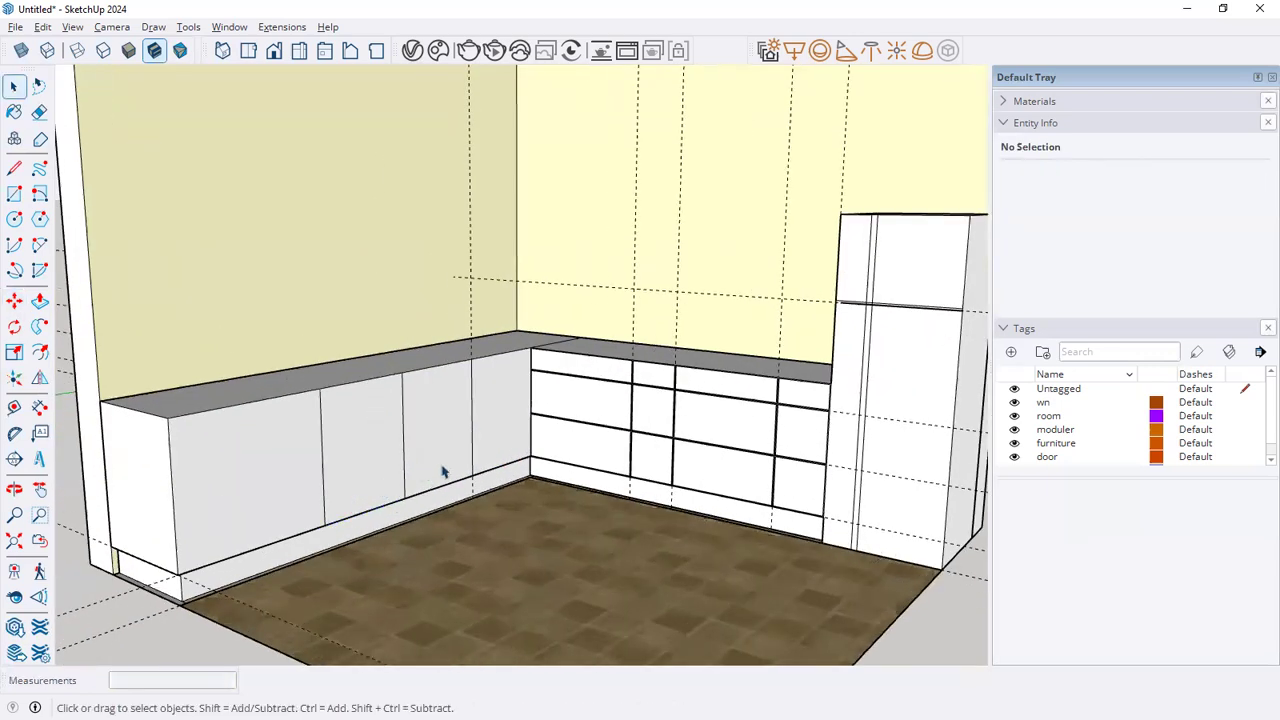
Copy the second door front from the corner 1200 mm along the sink run to form the fourth door front
{"action": "double_click", "coordinate": [435, 472]}
{"action": "key", "text": "m"}
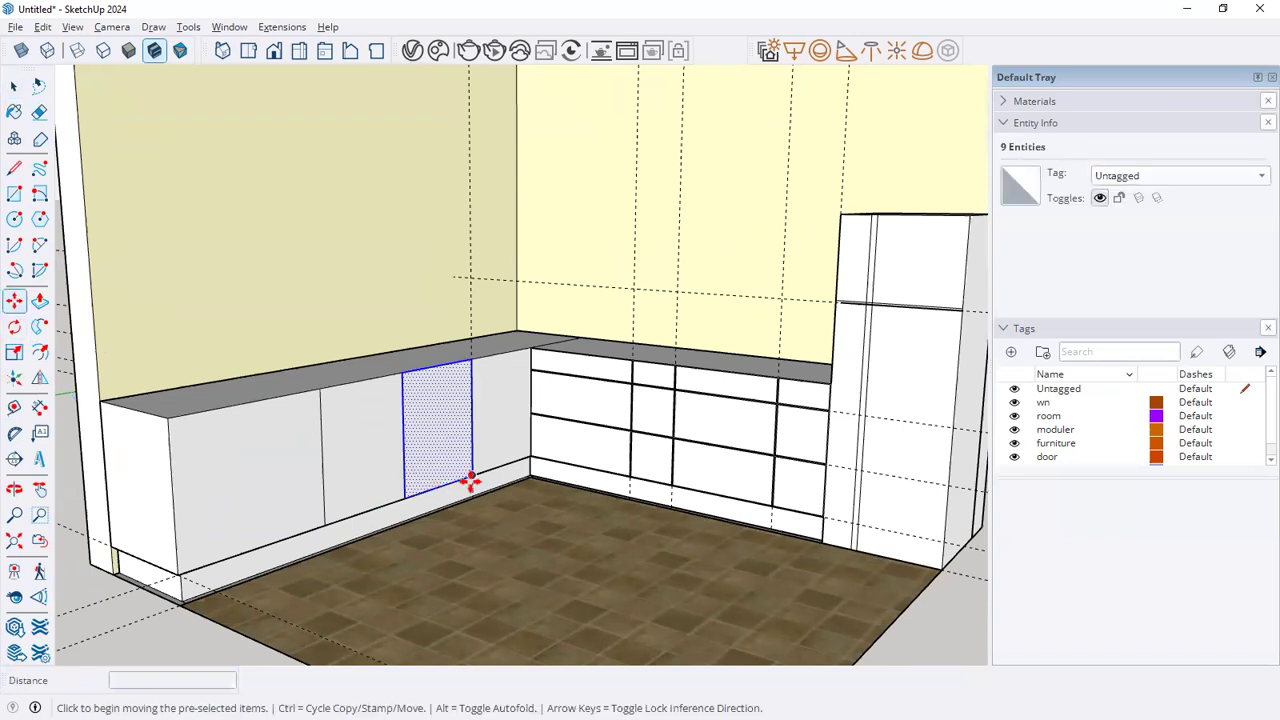
{"action": "left_click", "coordinate": [424, 505]}
{"action": "left_click", "coordinate": [322, 522]}
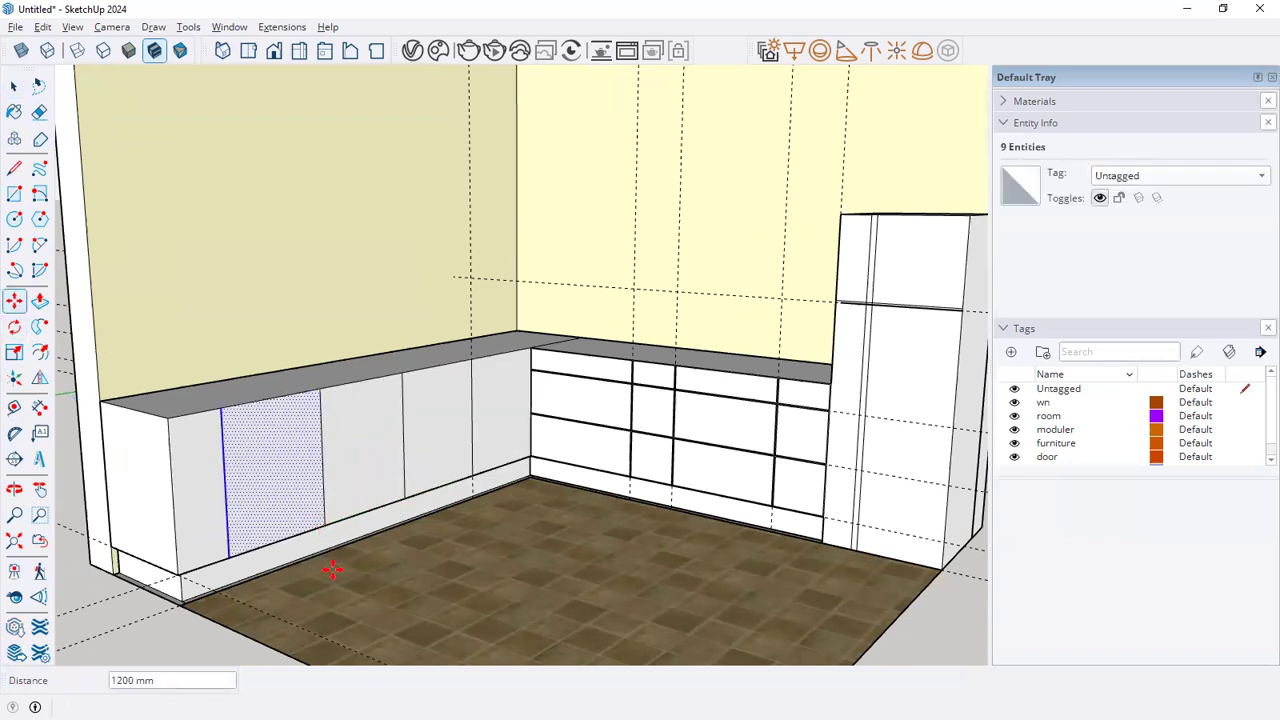
{"action": "key", "text": "space"}
{"action": "scroll", "coordinate": [349, 530], "scroll_direction": "down", "scroll_amount": 3}
{"action": "scroll", "coordinate": [349, 530], "scroll_direction": "down", "scroll_amount": 2}
{"action": "left_click", "coordinate": [794, 624]}
Check the sink run in the reference PDF and place a guide across its countertop, parallel to the free end
{"action": "middle_click_drag", "start_coordinate": [563, 574], "coordinate": [574, 635]}
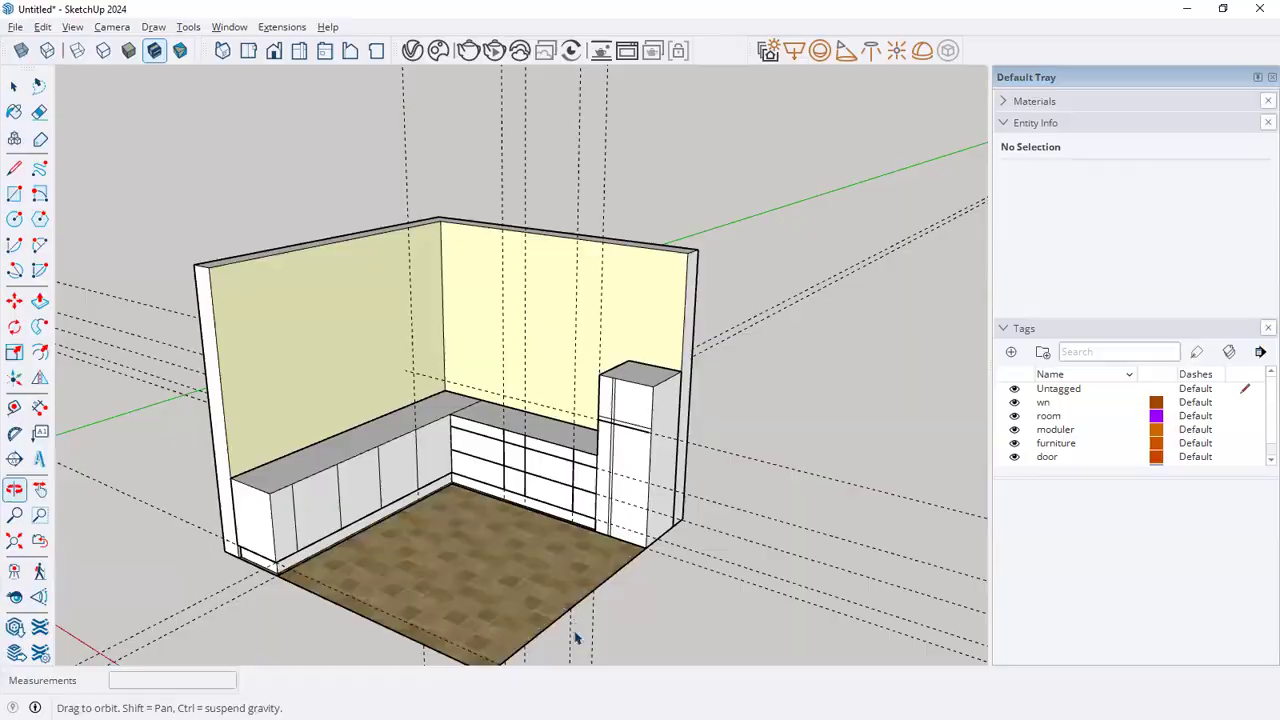
{"action": "key", "text": "alt+Tab"}
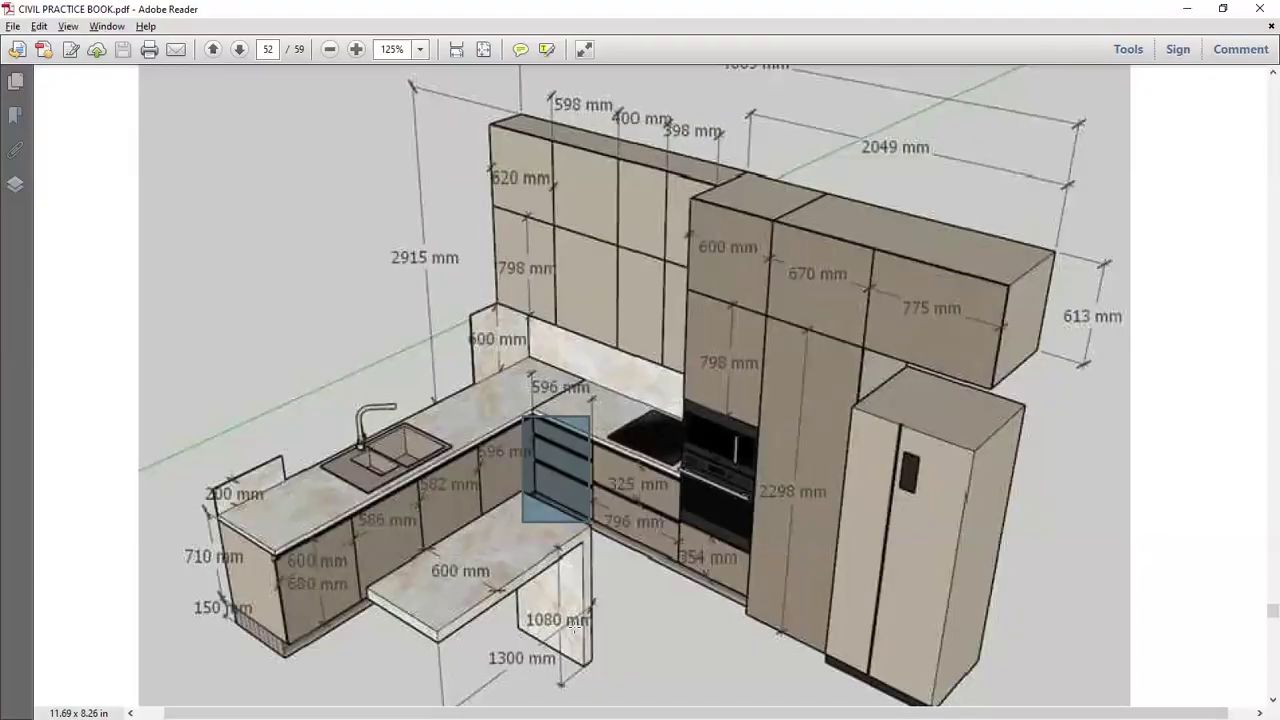
{"action": "key", "text": "alt+Tab"}
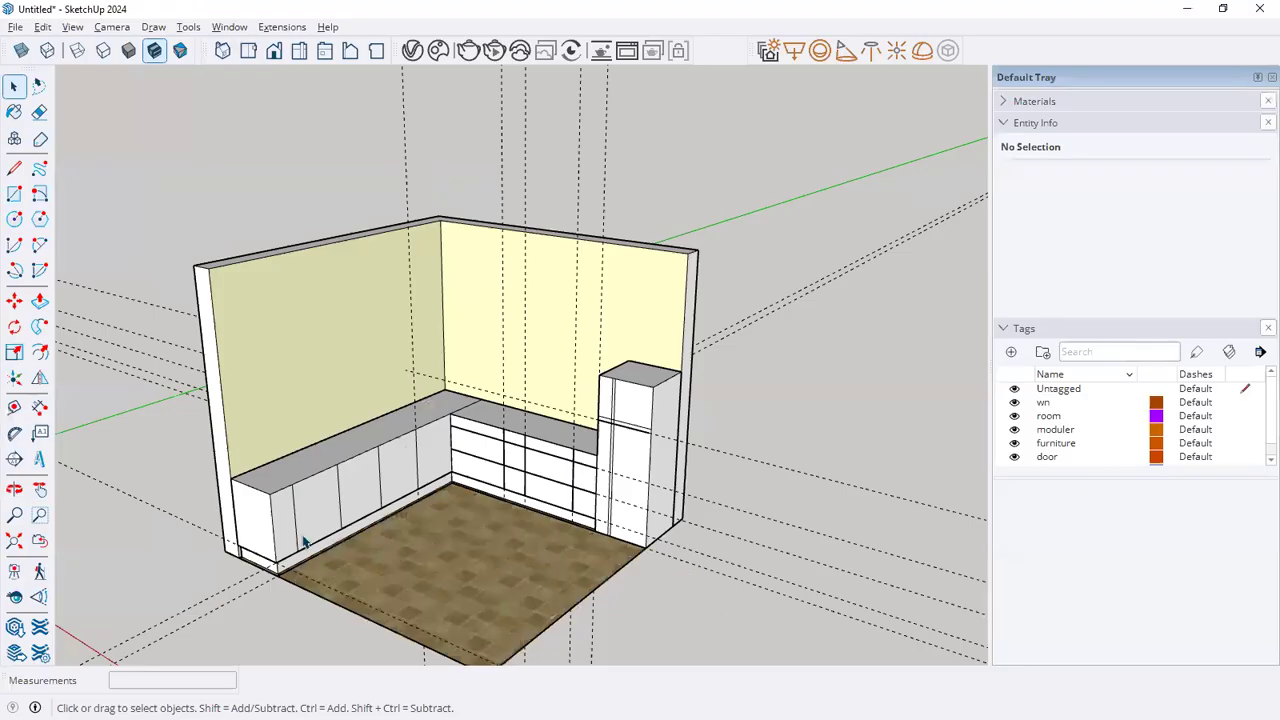
{"action": "scroll", "coordinate": [305, 540], "scroll_direction": "up", "scroll_amount": 3}
{"action": "middle_click_drag", "start_coordinate": [305, 540], "coordinate": [316, 523]}
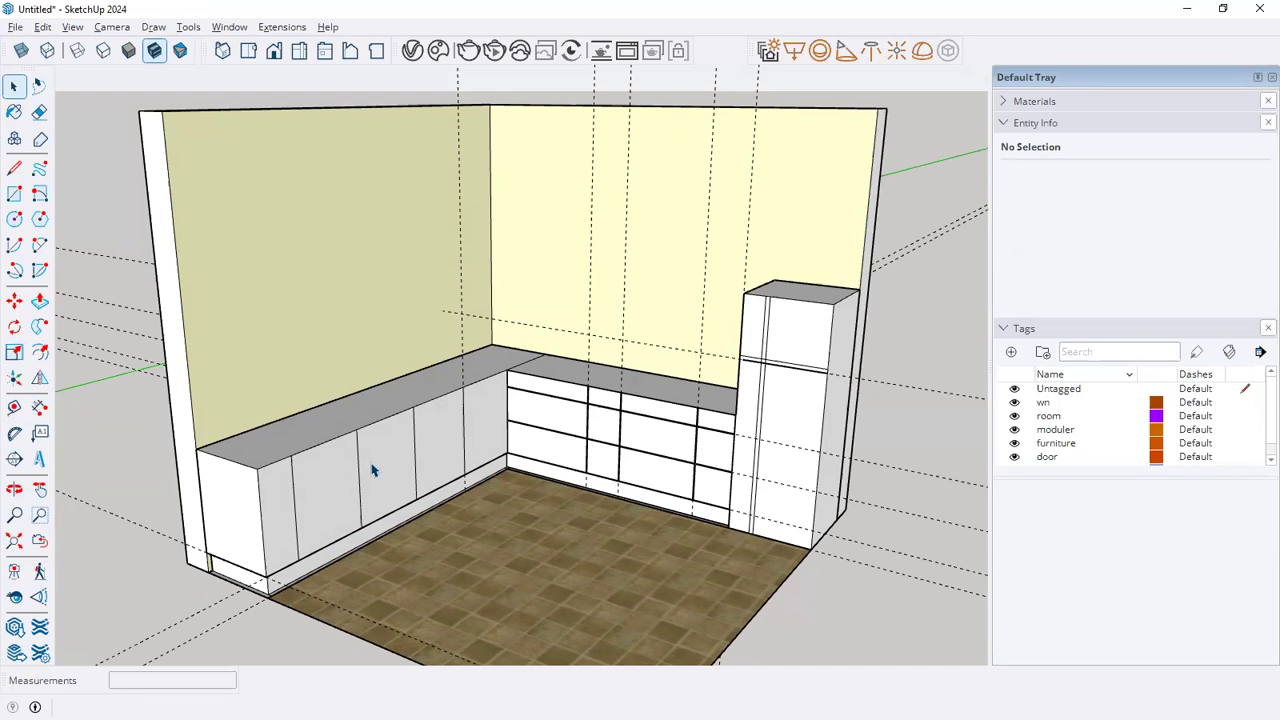
{"action": "middle_click_drag", "start_coordinate": [373, 470], "coordinate": [361, 497]}
{"action": "scroll", "coordinate": [361, 499], "scroll_direction": "down", "scroll_amount": 1}
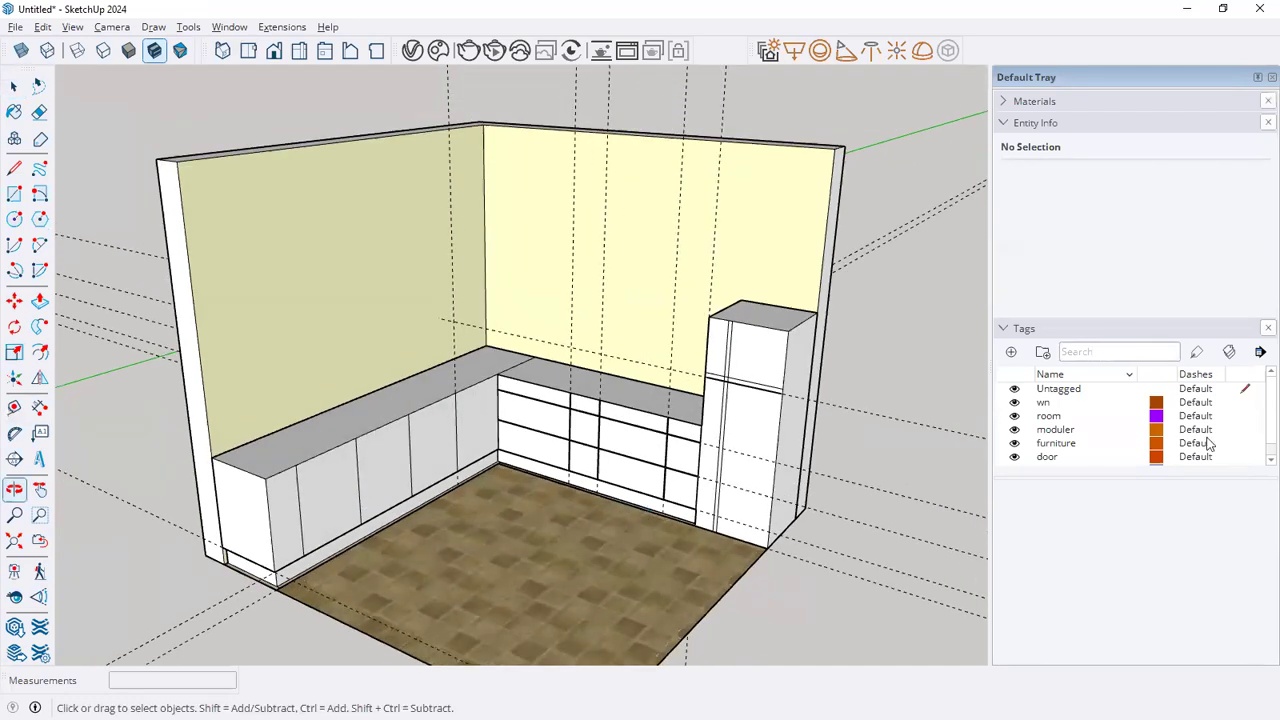
{"action": "left_click", "coordinate": [14, 406]}
{"action": "scroll", "coordinate": [234, 471], "scroll_direction": "up", "scroll_amount": 3}
{"action": "left_click", "coordinate": [221, 490]}
{"action": "key", "text": "space"}
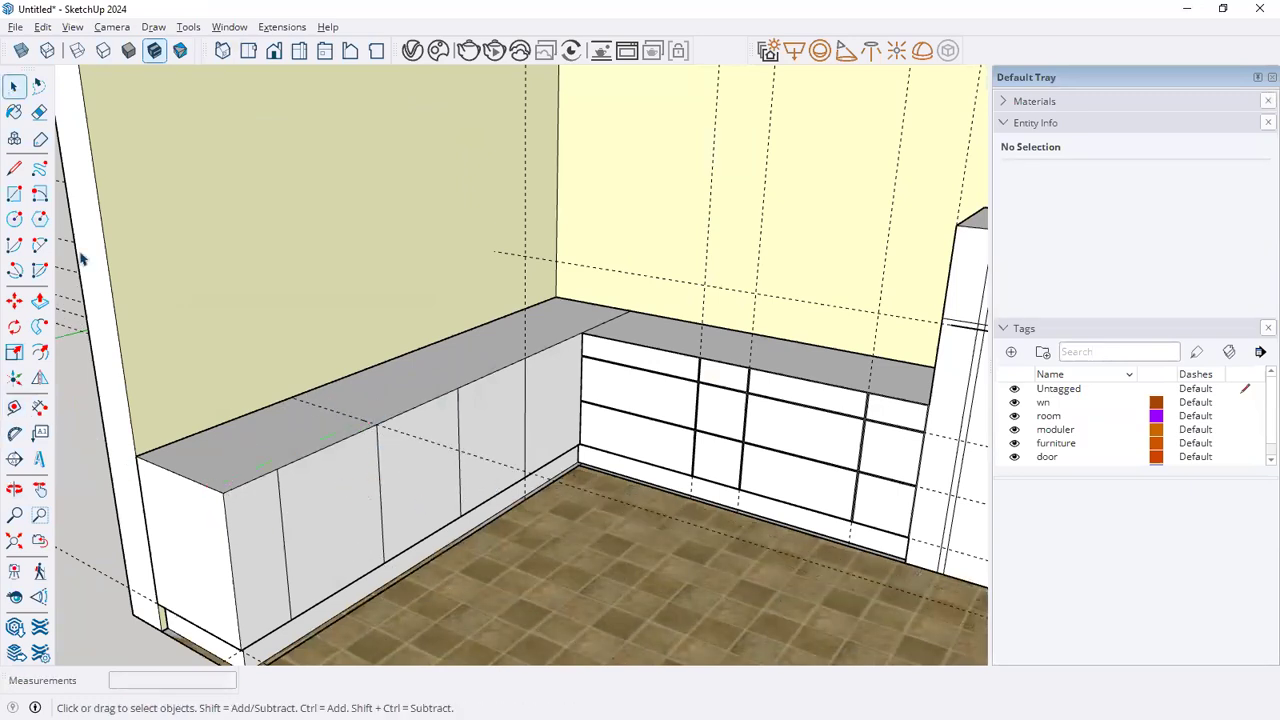
Repeat the 5 mm offset on the sink run's door fronts and return to the reference PDF to check the kitchen layout
{"action": "left_click", "coordinate": [40, 352]}
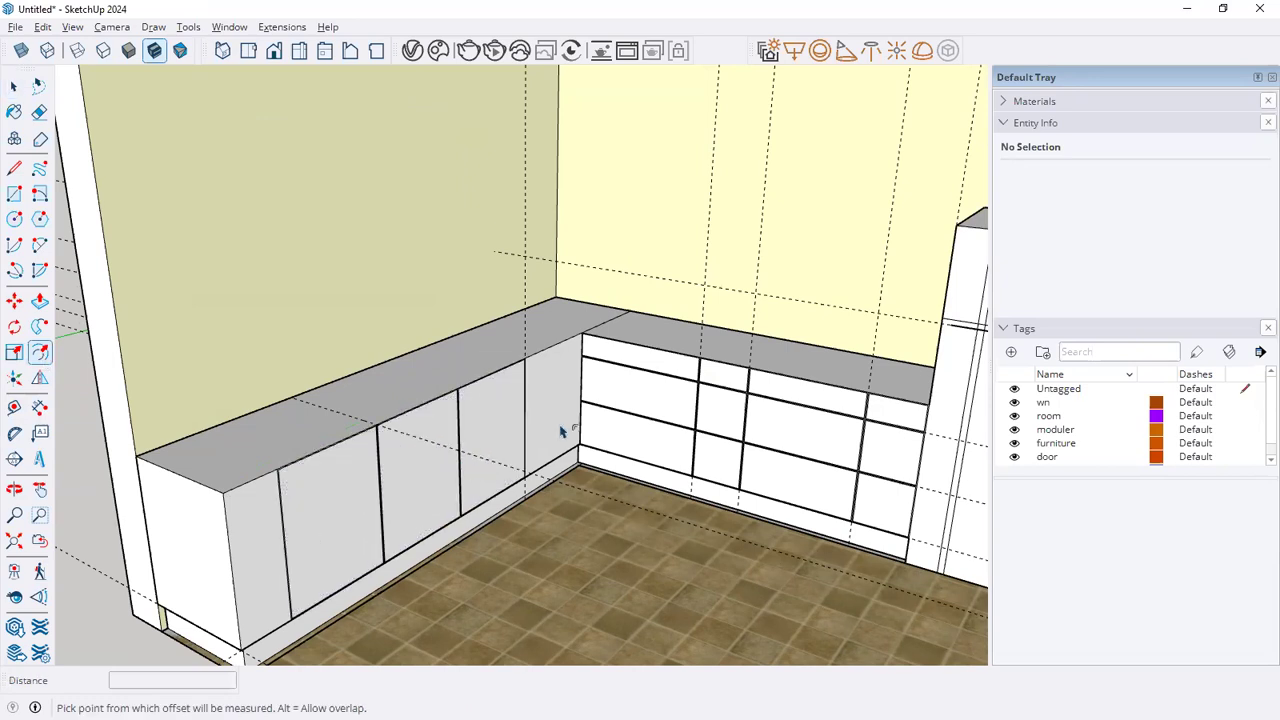
{"action": "middle_click_drag", "start_coordinate": [460, 390], "coordinate": [475, 420]}
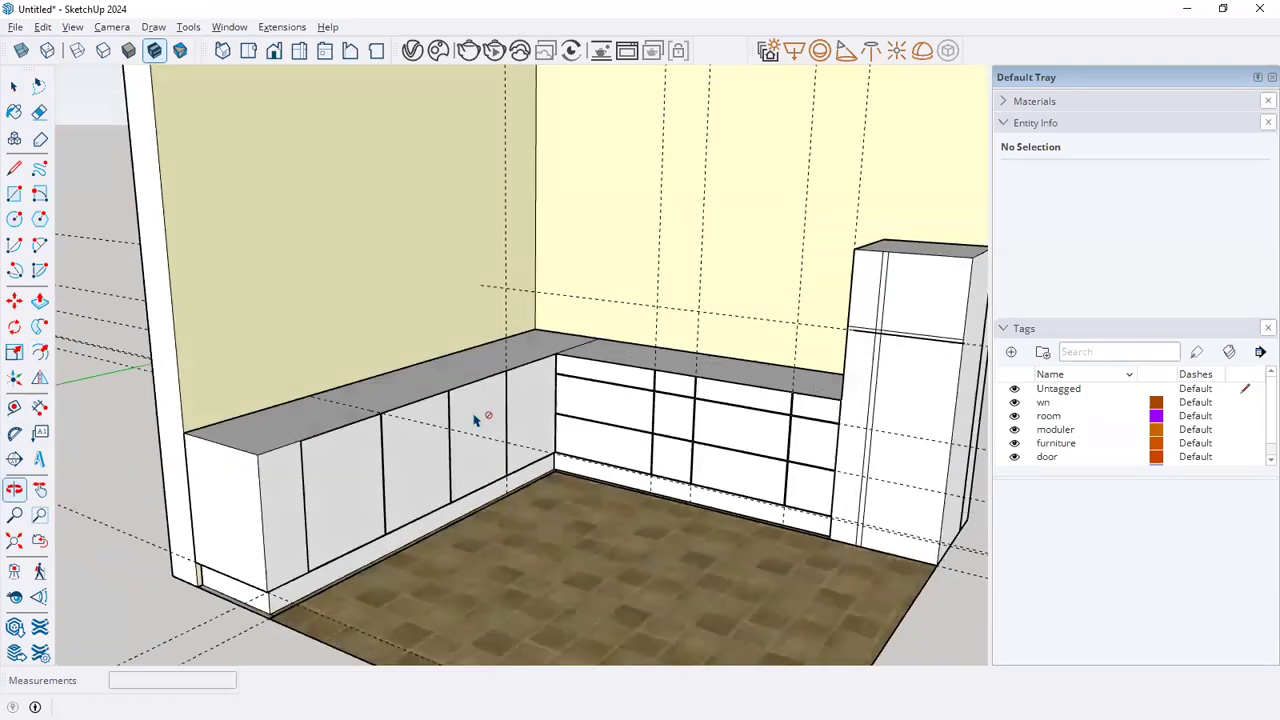
{"action": "key", "text": "alt+Tab"}
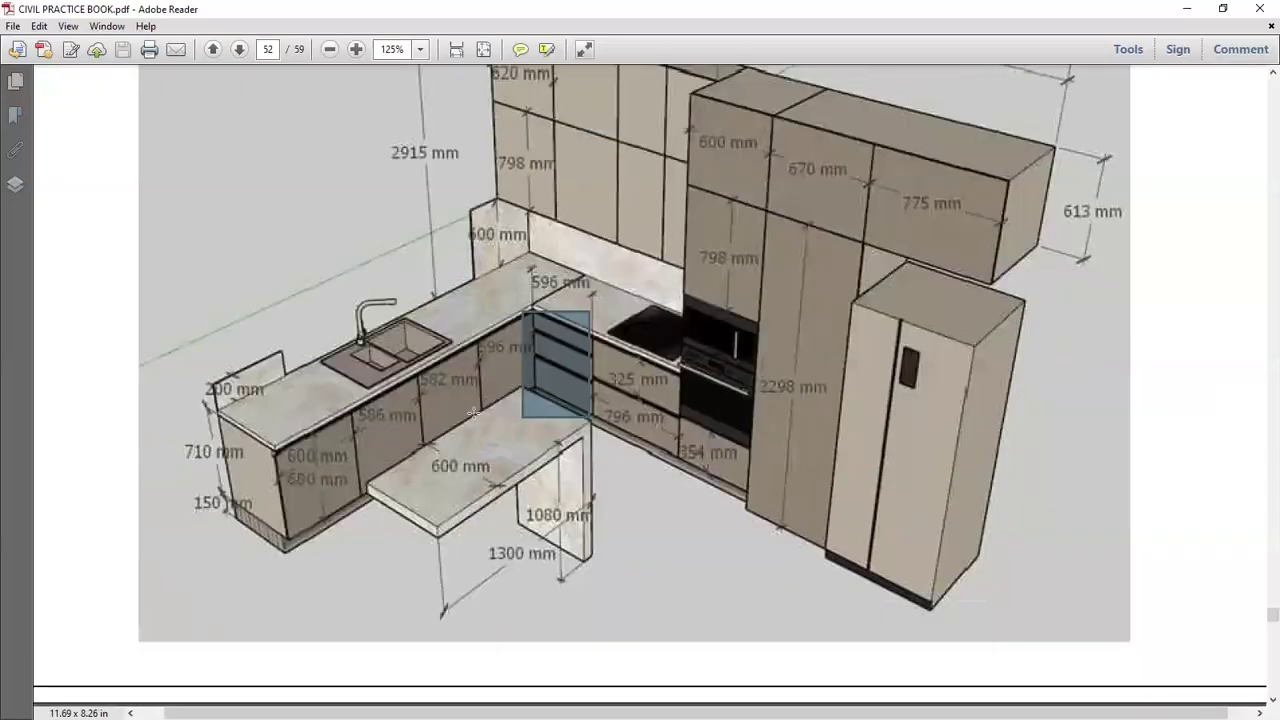
Compare the model with the reference PDF and locate the backsplash height dimension above the countertop
{"action": "key", "text": "alt+Tab"}
{"action": "key", "text": "space"}
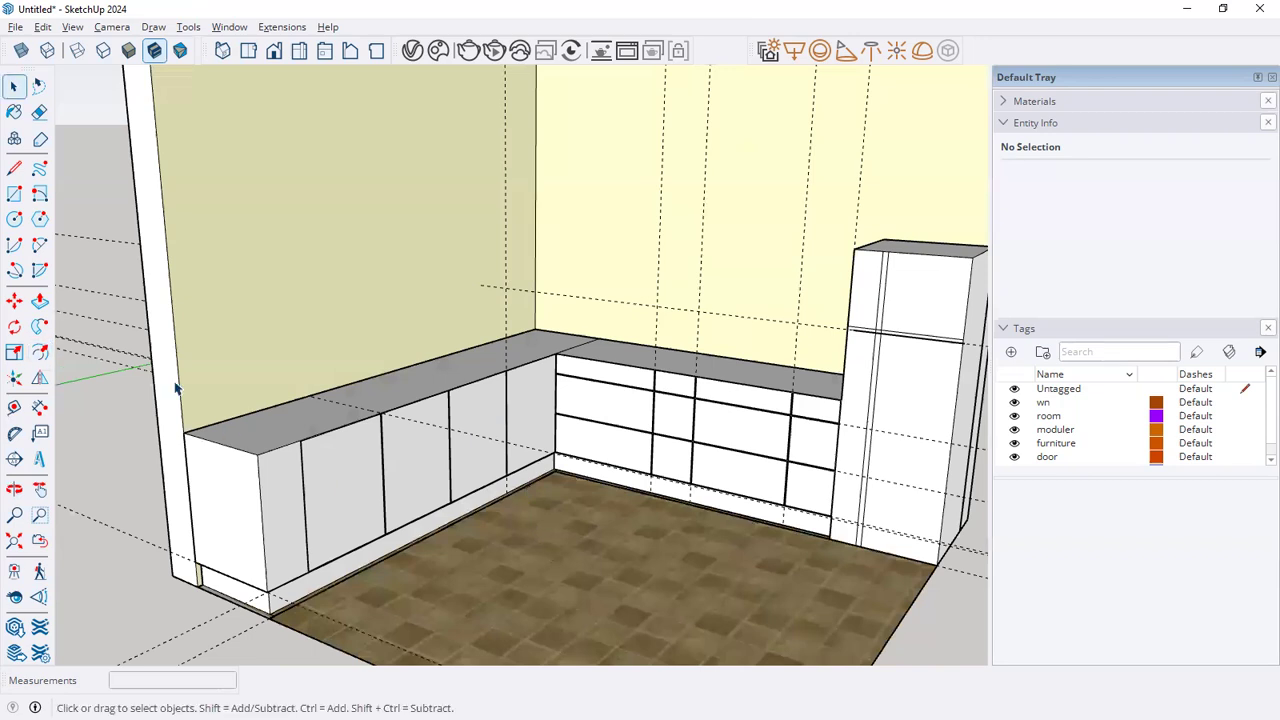
{"action": "scroll", "coordinate": [500, 466], "scroll_direction": "down", "scroll_amount": 3}
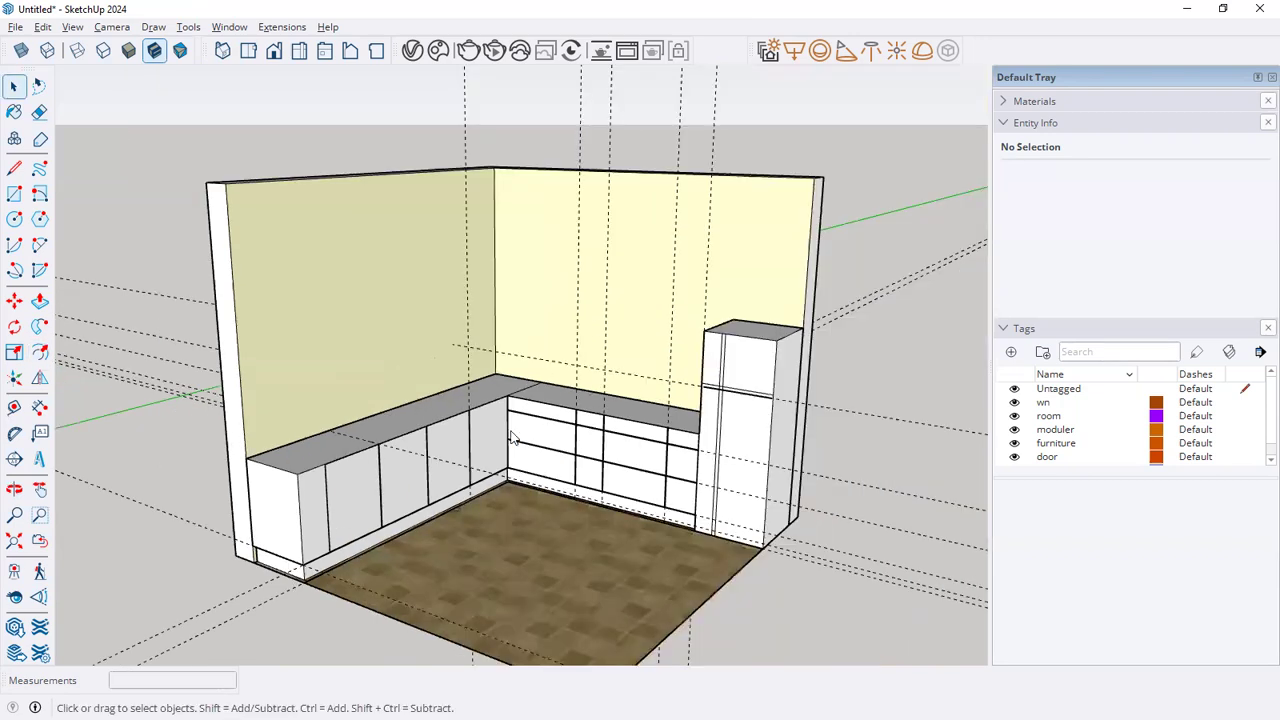
{"action": "key", "text": "alt+Tab"}
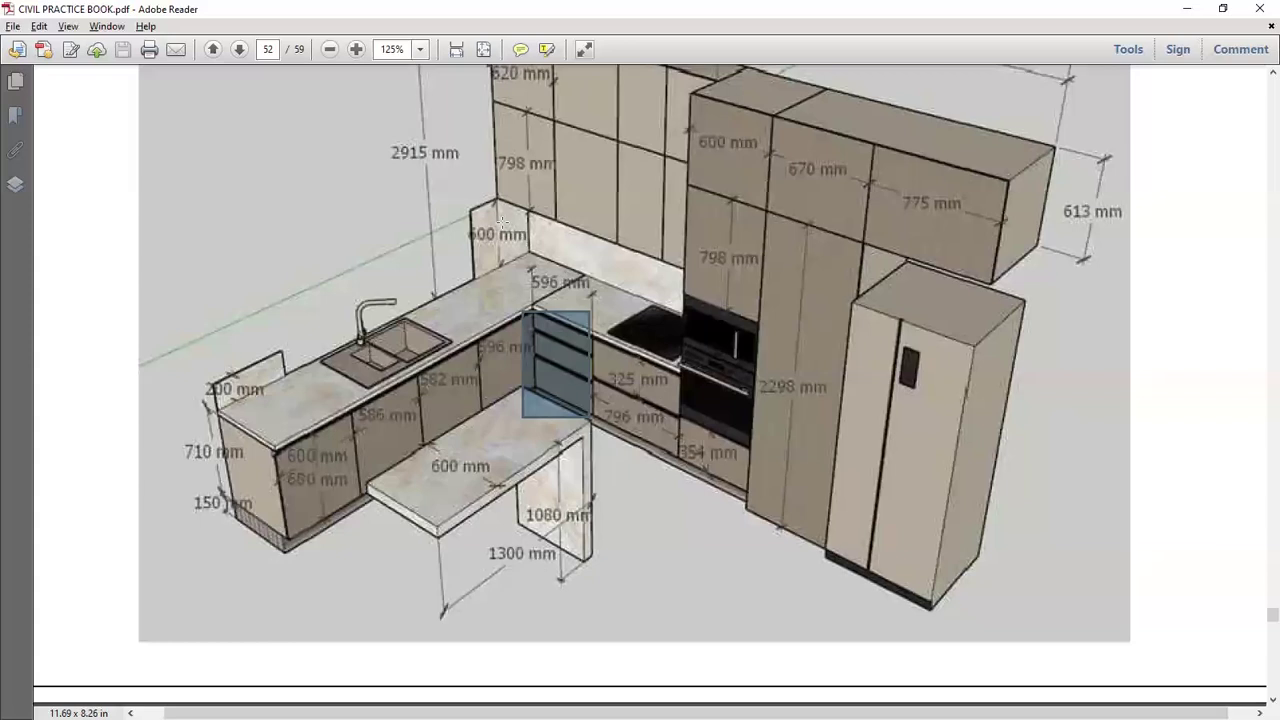
{"action": "scroll", "coordinate": [605, 316], "scroll_direction": "up", "scroll_amount": 1}
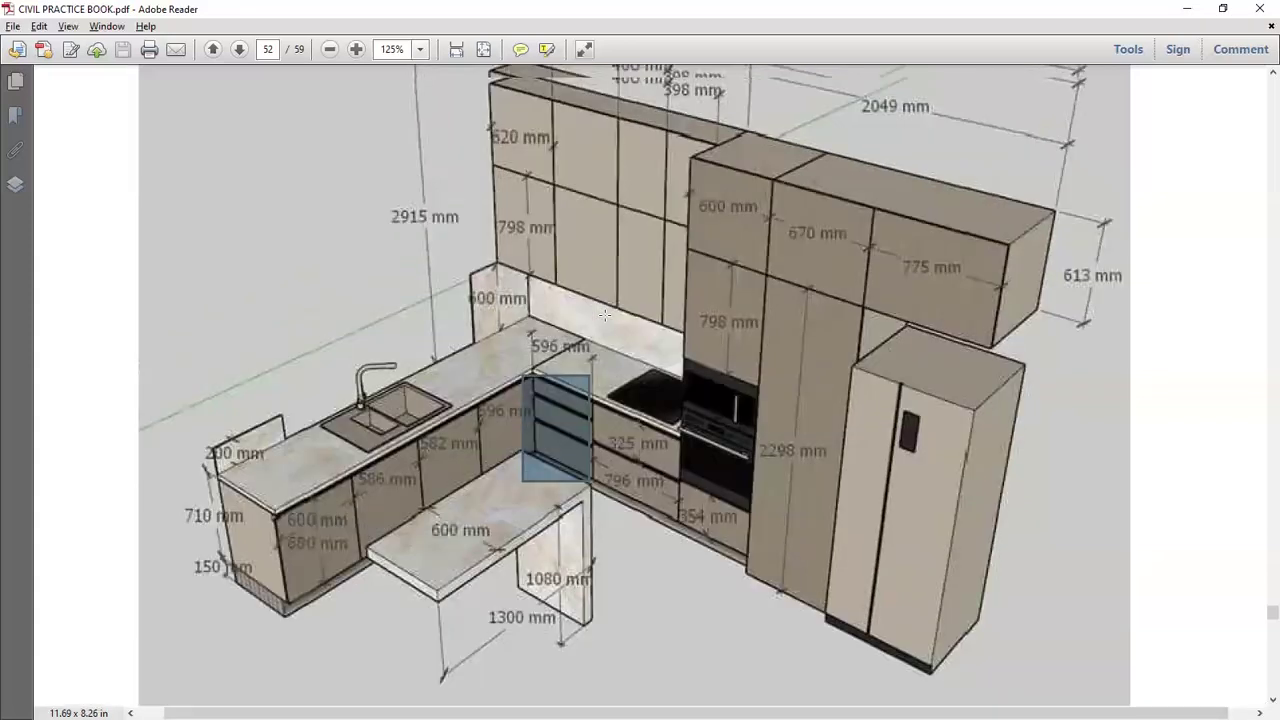
{"action": "scroll", "coordinate": [483, 347], "scroll_direction": "up", "scroll_amount": 1}
{"action": "left_click_drag", "start_coordinate": [492, 350], "coordinate": [541, 357]}
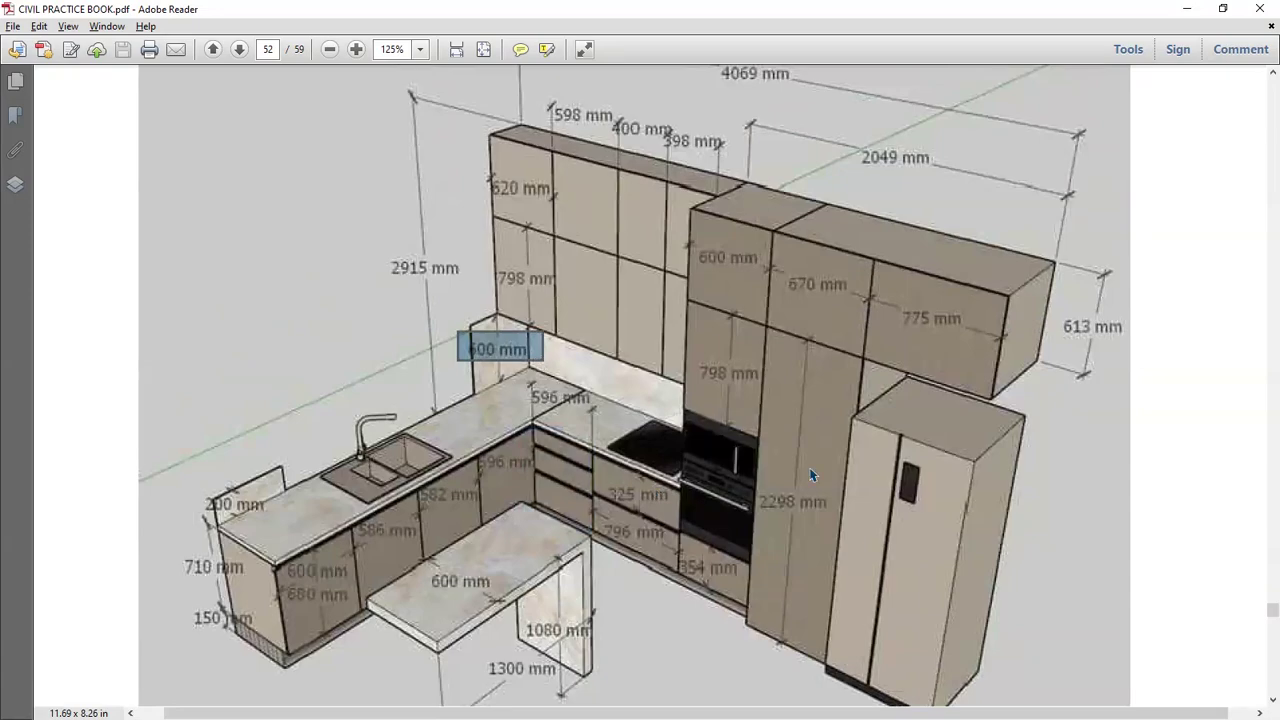
Delete all construction guides around the kitchen model
{"action": "key", "text": "alt+Tab"}
{"action": "scroll", "coordinate": [475, 387], "scroll_direction": "down", "scroll_amount": 2}
{"action": "middle_click_drag", "start_coordinate": [659, 414], "coordinate": [478, 412], "text": "shift"}
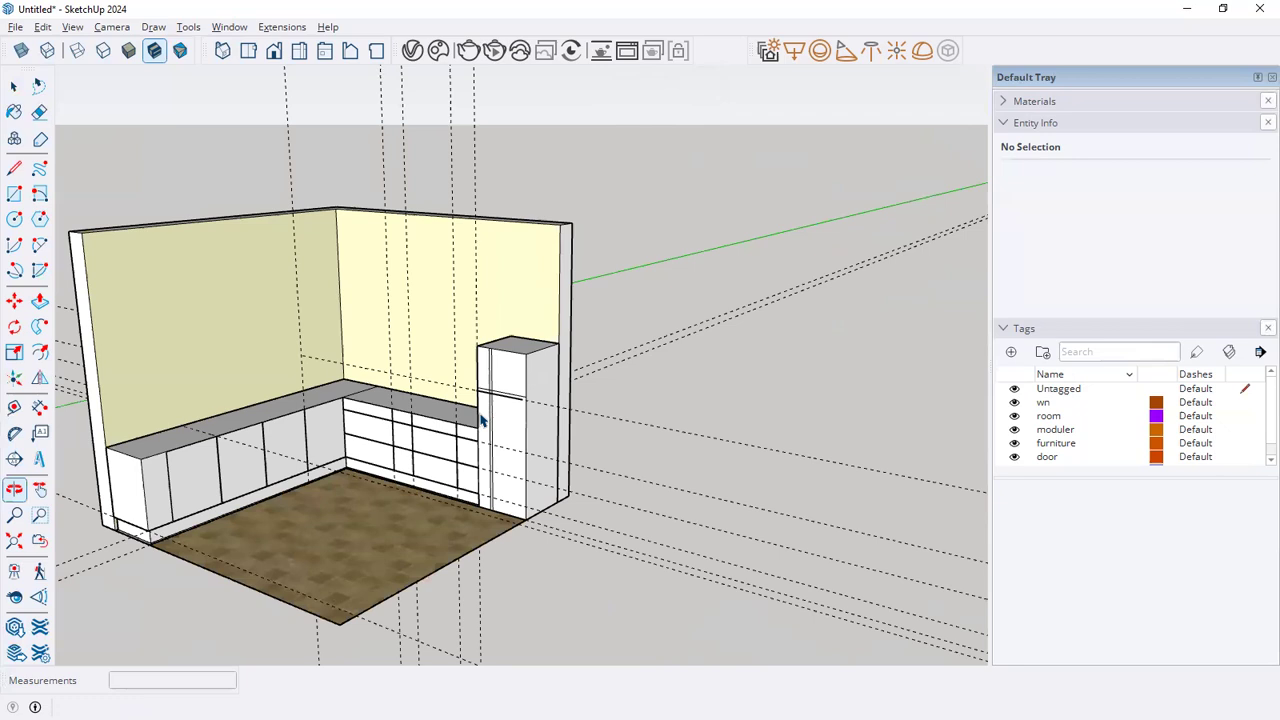
{"action": "middle_click_drag", "start_coordinate": [747, 590], "coordinate": [755, 609]}
{"action": "key", "text": "space"}
{"action": "left_click_drag", "start_coordinate": [700, 408], "coordinate": [700, 408]}
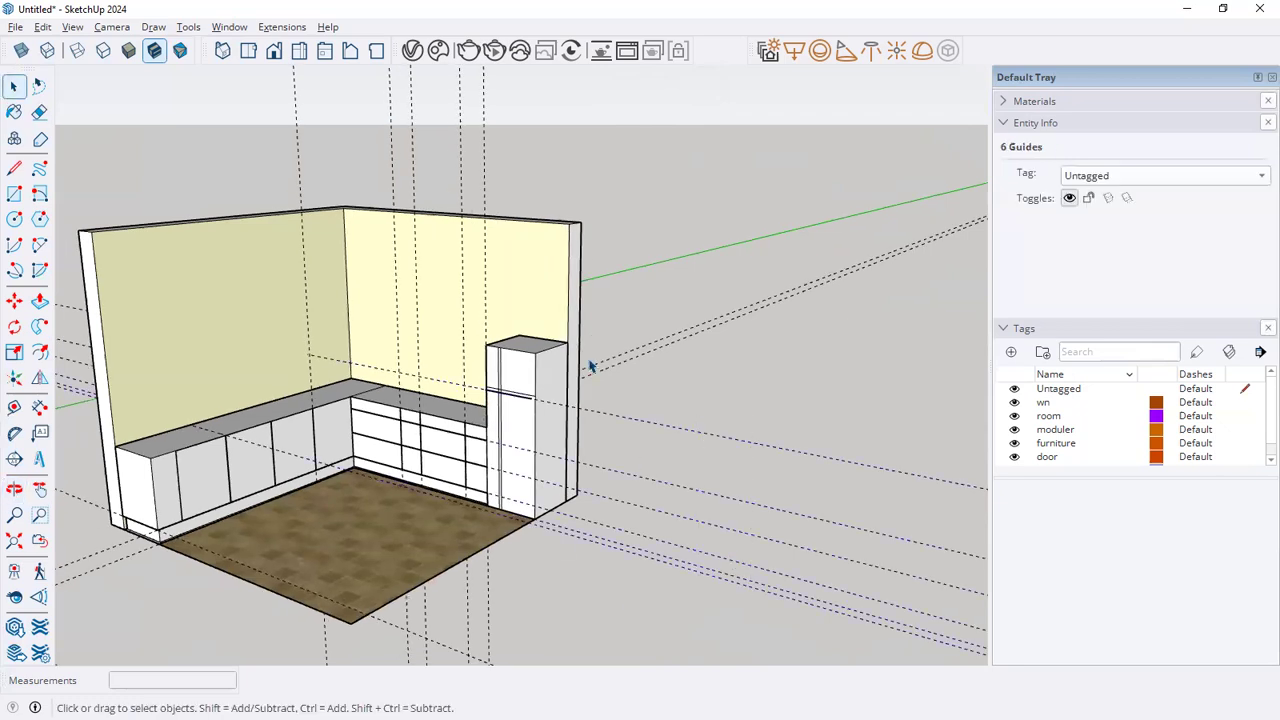
{"action": "left_click", "coordinate": [573, 591]}
{"action": "scroll", "coordinate": [573, 591], "scroll_direction": "down", "scroll_amount": 3}
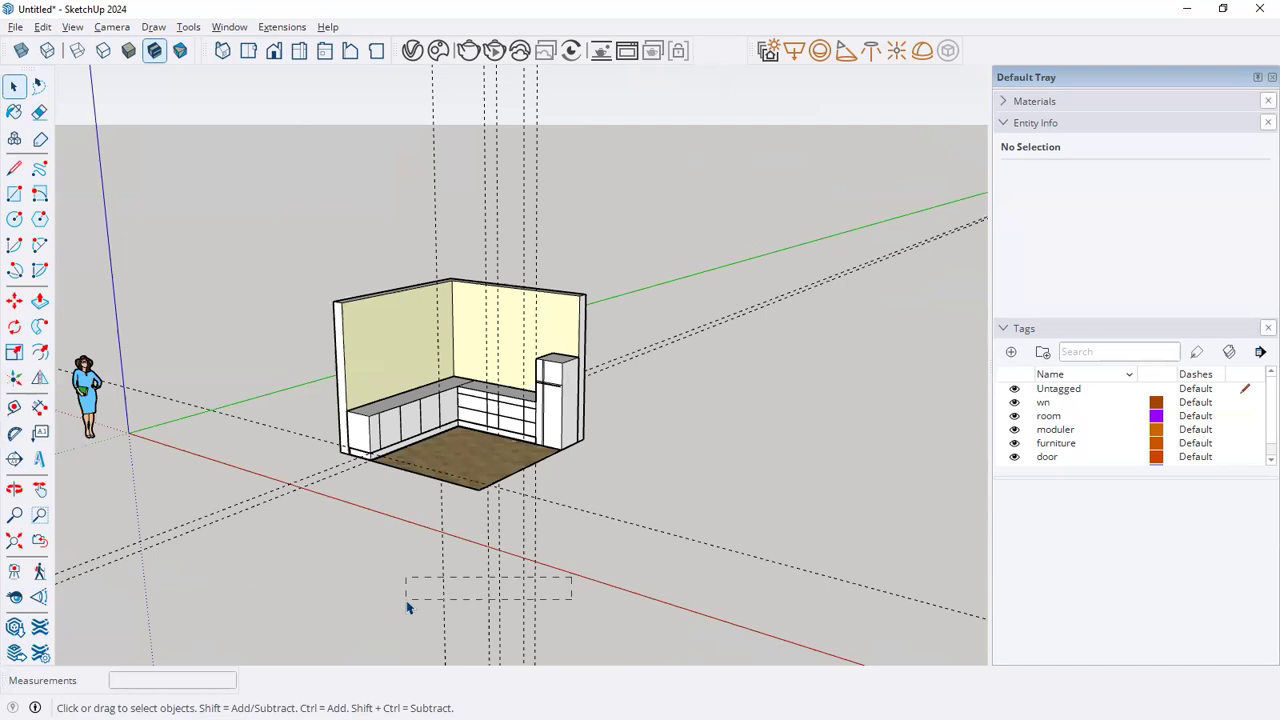
{"action": "key", "text": "Delete"}
{"action": "left_click", "coordinate": [390, 466]}
{"action": "key", "text": "Delete"}
{"action": "left_click_drag", "start_coordinate": [282, 519], "coordinate": [205, 500]}
{"action": "key", "text": "Delete"}
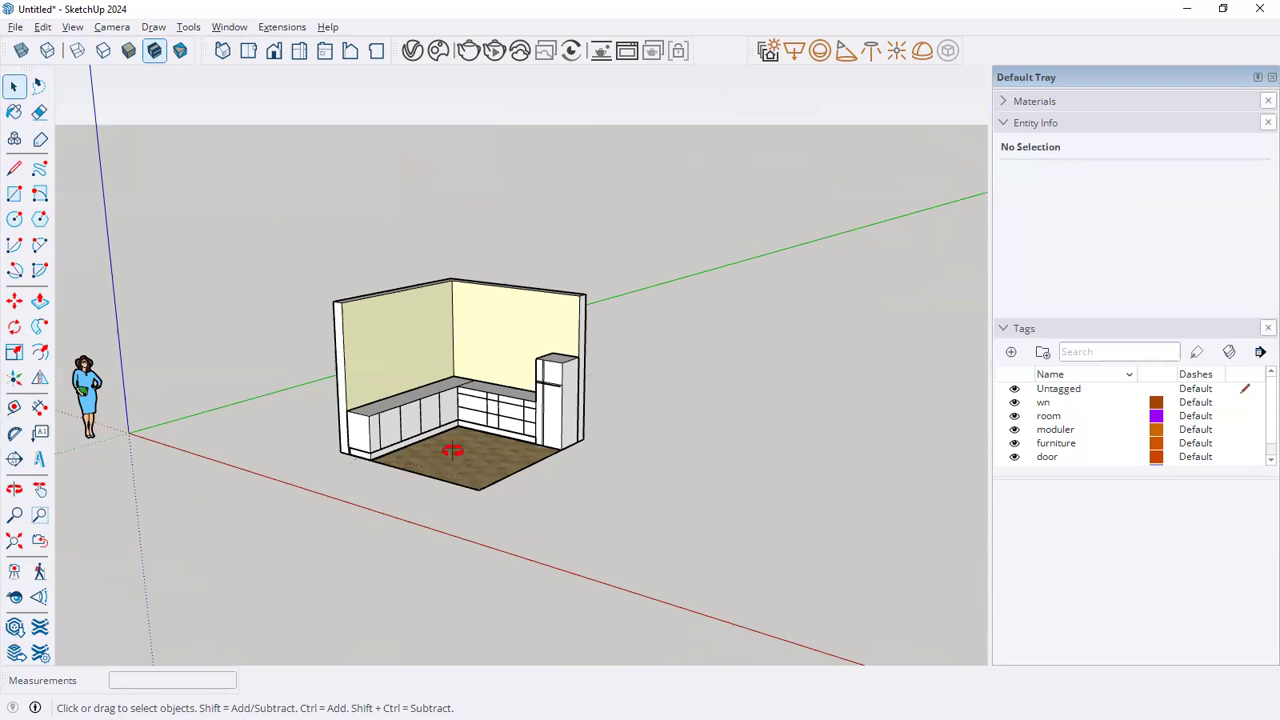
Delete the horizontal divider lines across the front of the tall cabinet
{"action": "middle_click_drag", "start_coordinate": [450, 428], "coordinate": [458, 430]}
{"action": "scroll", "coordinate": [545, 450], "scroll_direction": "up", "scroll_amount": 5}
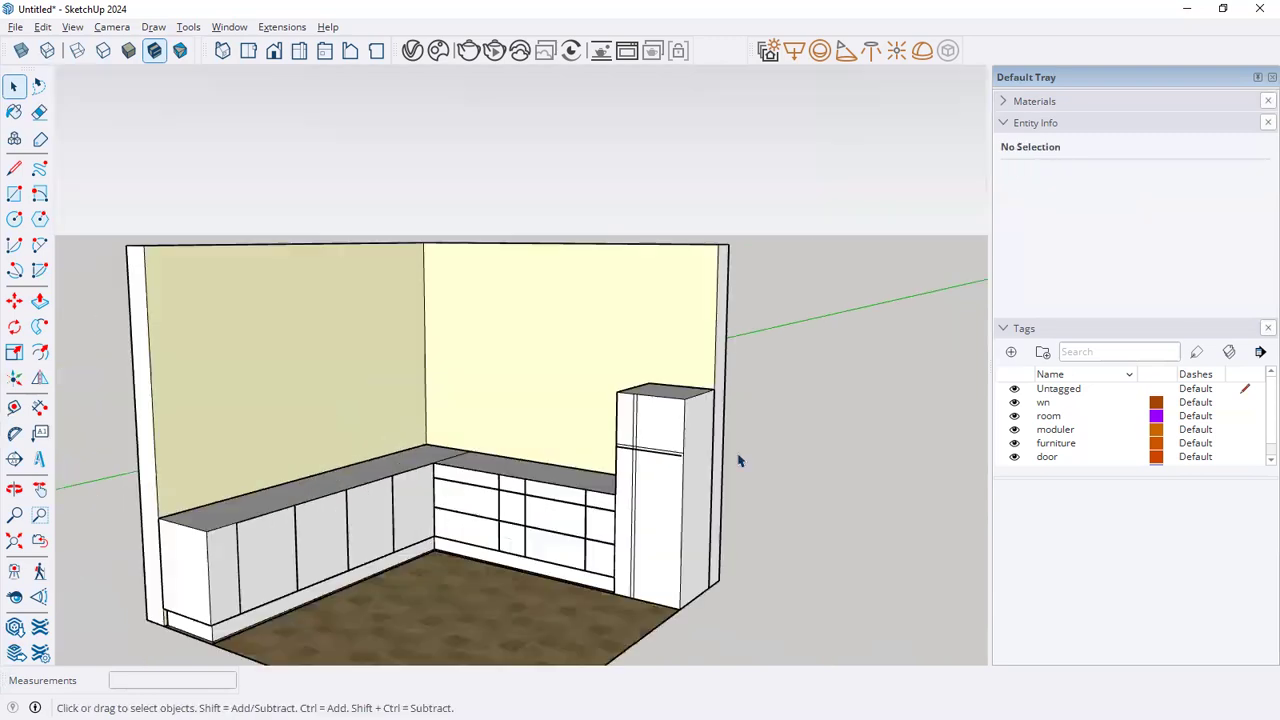
{"action": "scroll", "coordinate": [647, 456], "scroll_direction": "up", "scroll_amount": 2}
{"action": "left_click", "coordinate": [651, 449]}
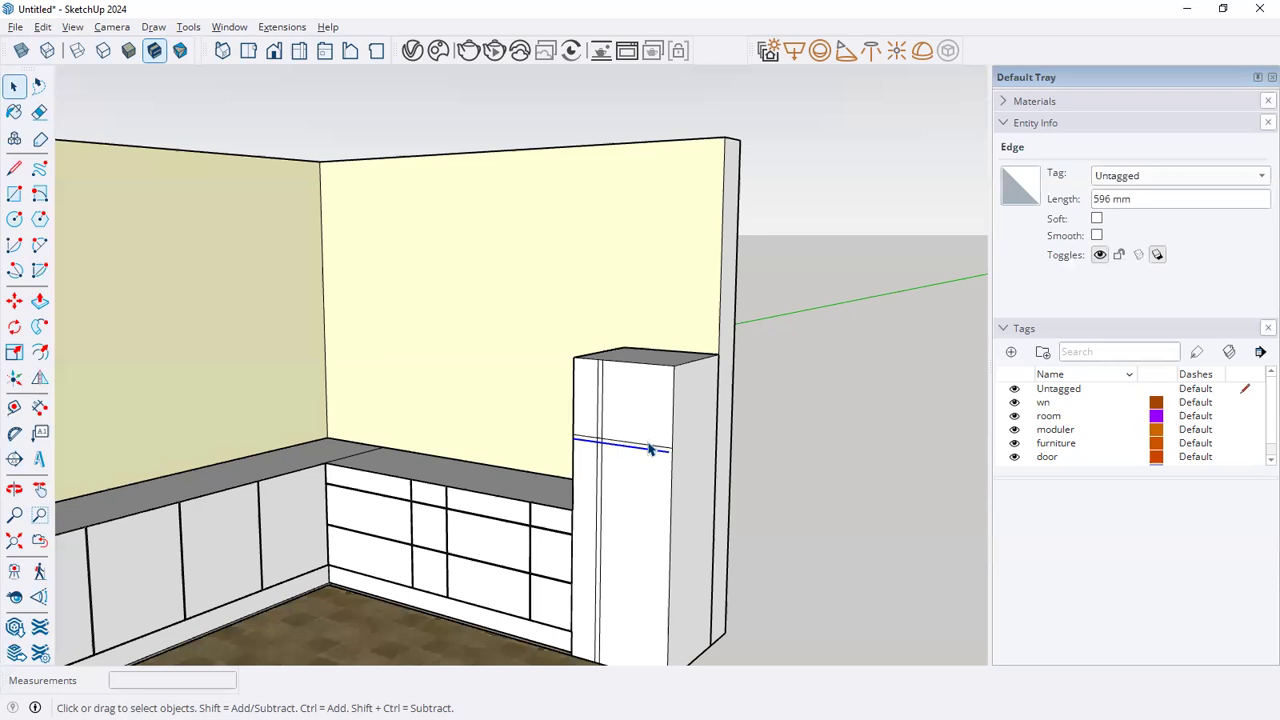
{"action": "key", "text": "Delete"}
{"action": "scroll", "coordinate": [591, 456], "scroll_direction": "down", "scroll_amount": 1}
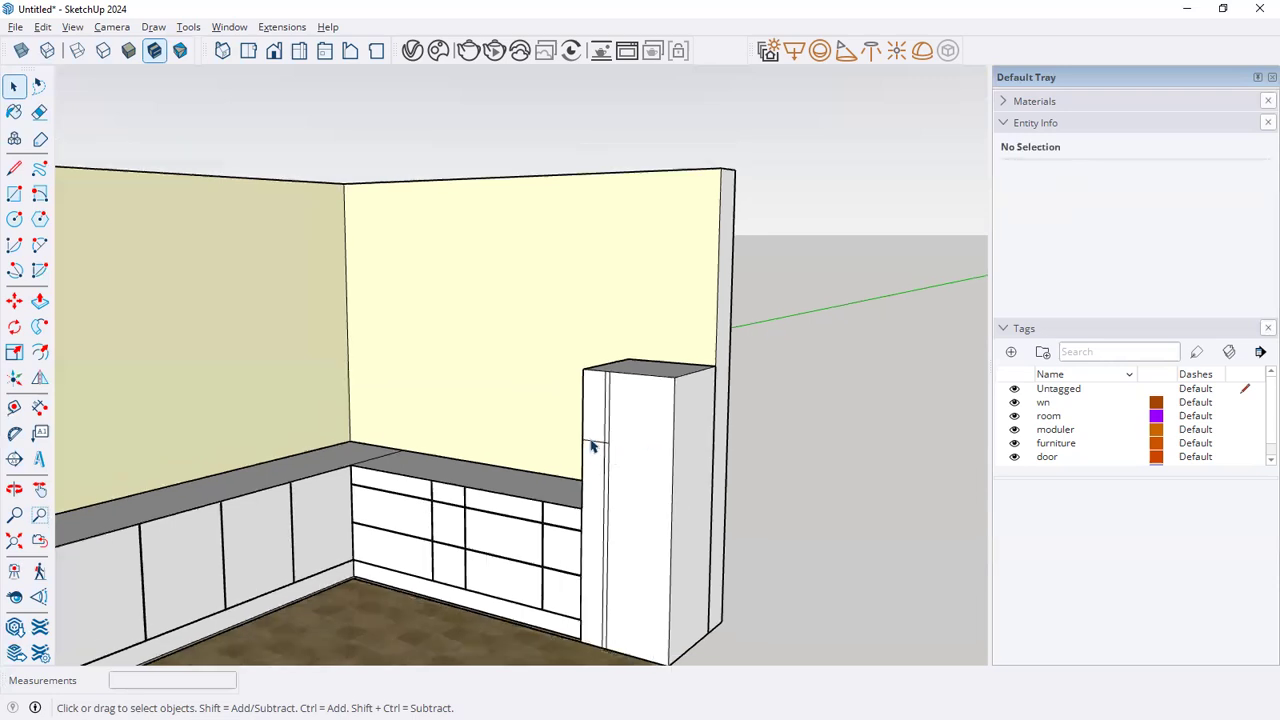
{"action": "scroll", "coordinate": [591, 447], "scroll_direction": "up", "scroll_amount": 2}
{"action": "scroll", "coordinate": [604, 446], "scroll_direction": "up", "scroll_amount": 2}
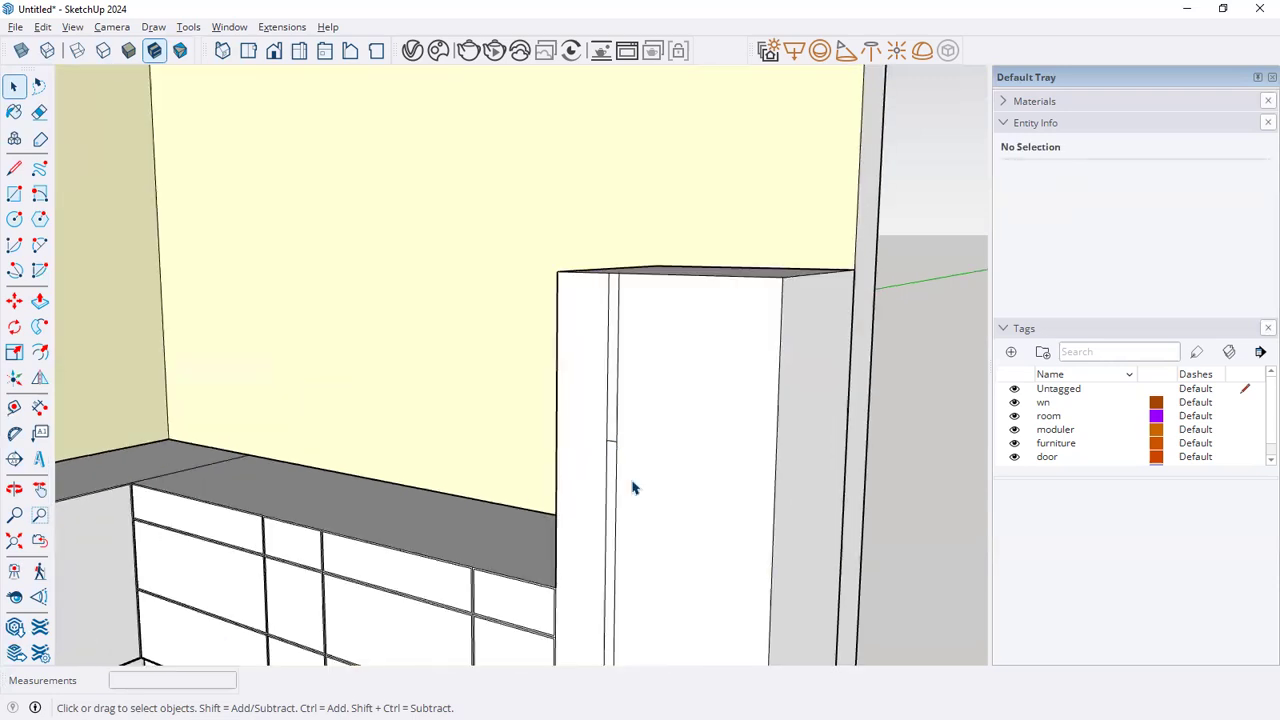
{"action": "scroll", "coordinate": [655, 432], "scroll_direction": "down", "scroll_amount": 5}
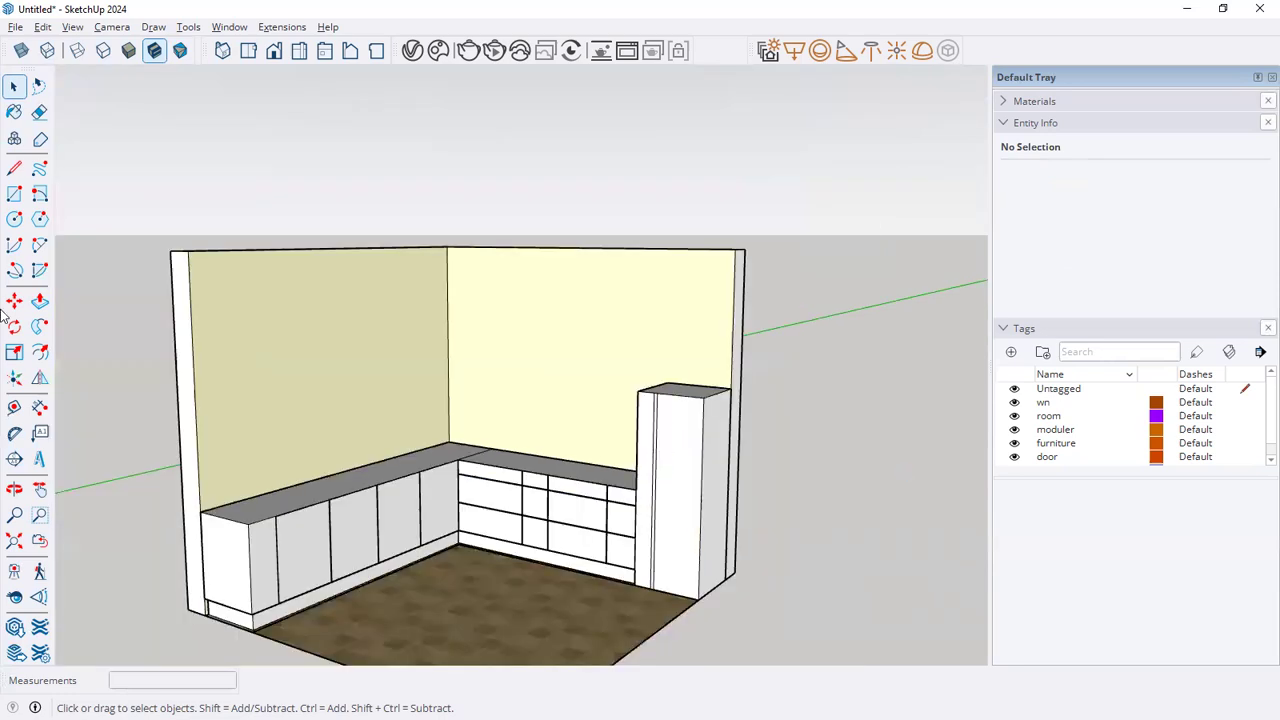
Place a guide on the back wall 600 mm above the rear edge of the drawer run's countertop
{"action": "left_click", "coordinate": [14, 407]}
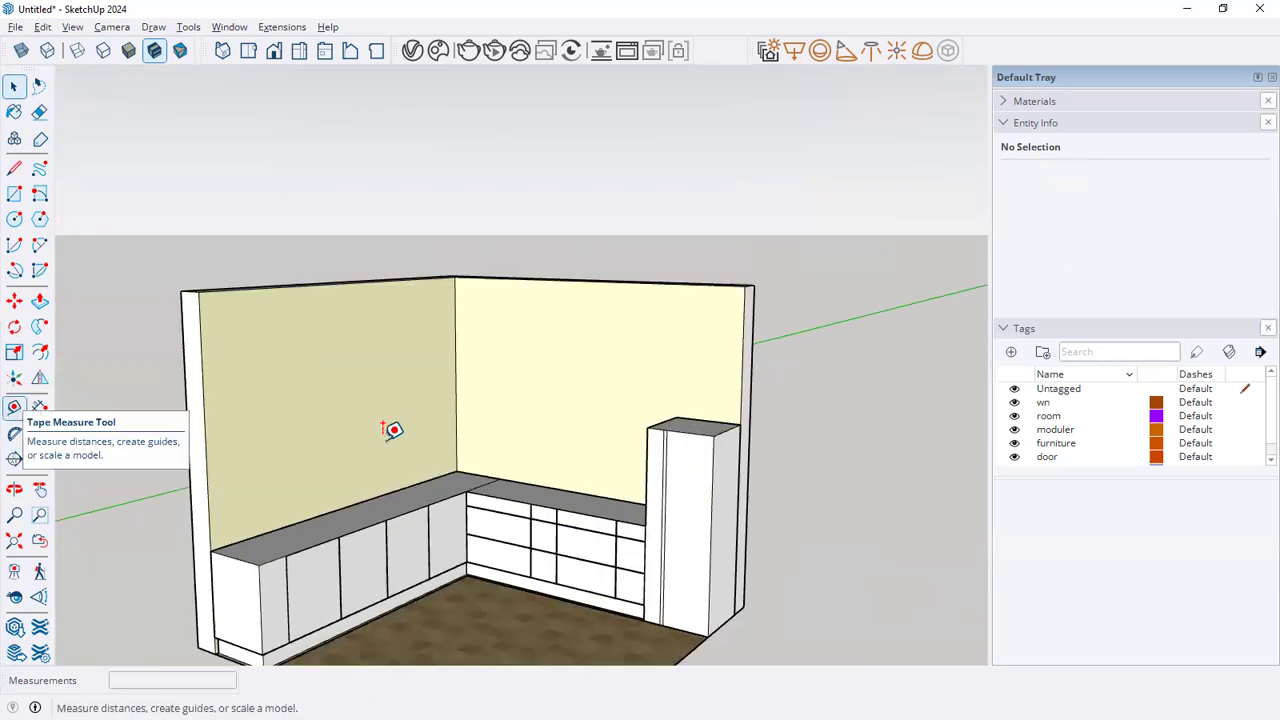
{"action": "scroll", "coordinate": [400, 440], "scroll_direction": "up", "scroll_amount": 2}
{"action": "scroll", "coordinate": [400, 470], "scroll_direction": "up", "scroll_amount": 1}
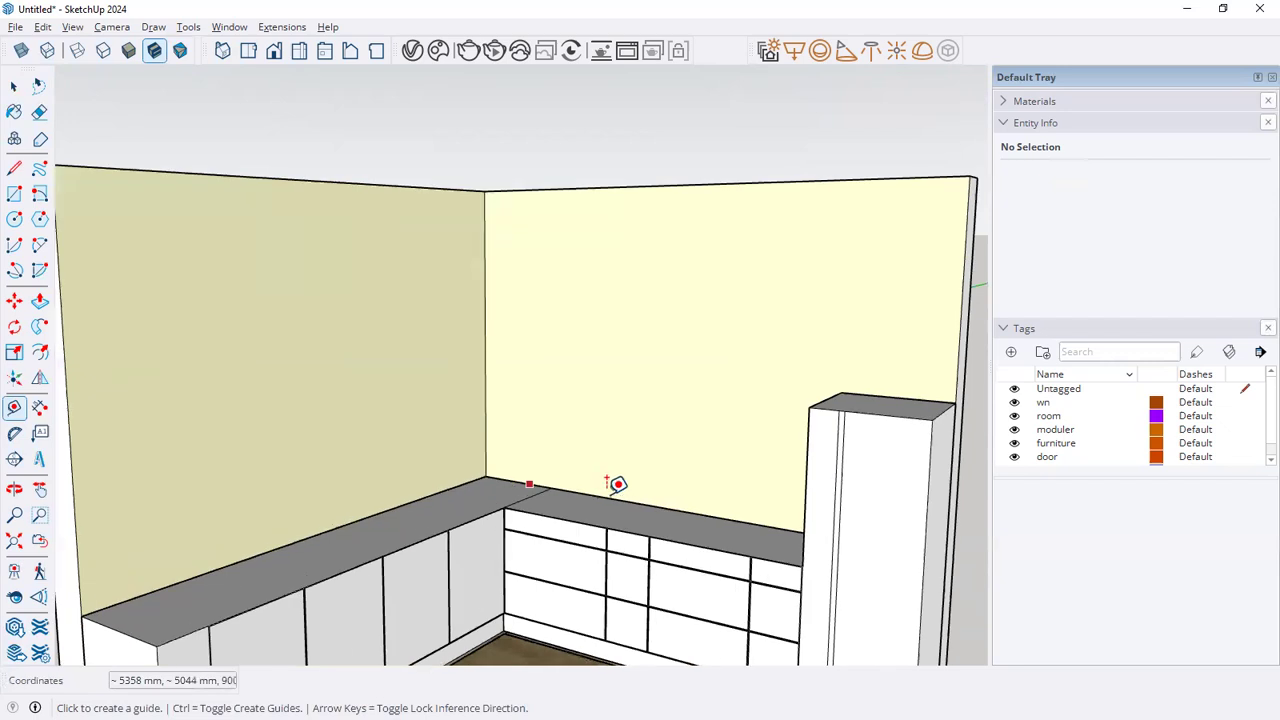
{"action": "left_click", "coordinate": [636, 502]}
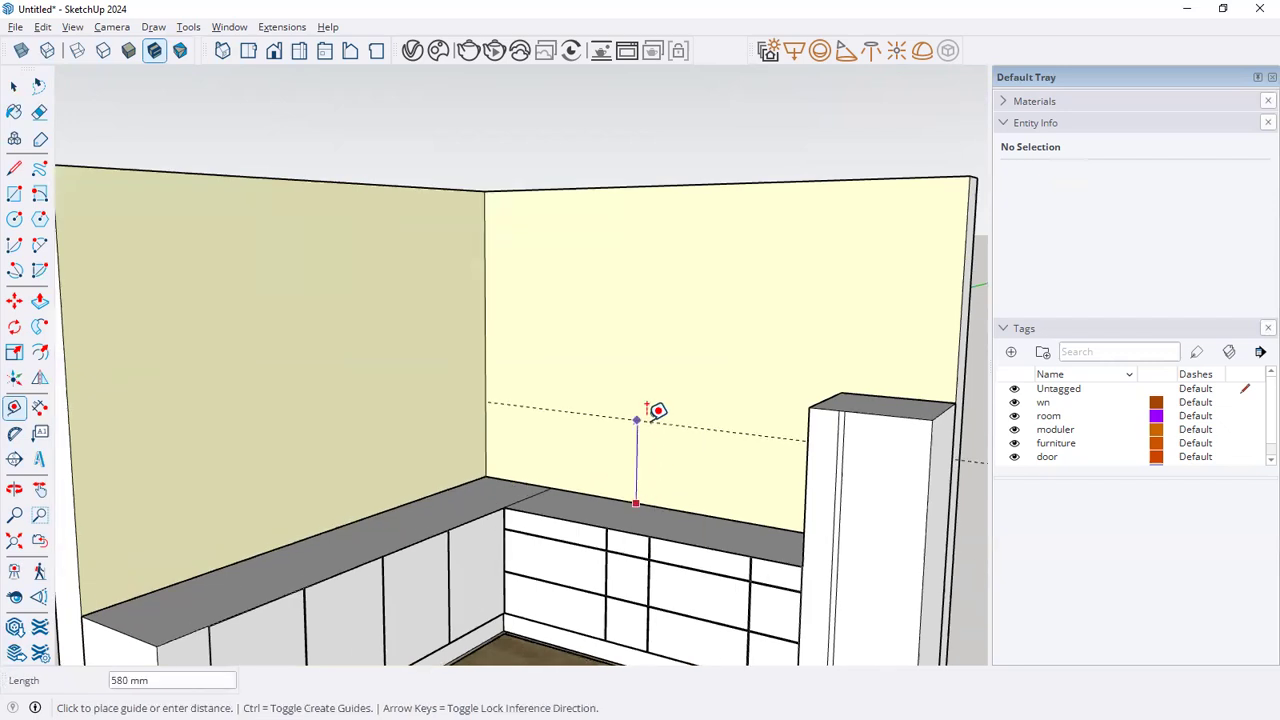
{"action": "type", "text": "600"}
{"action": "key", "text": "Return"}
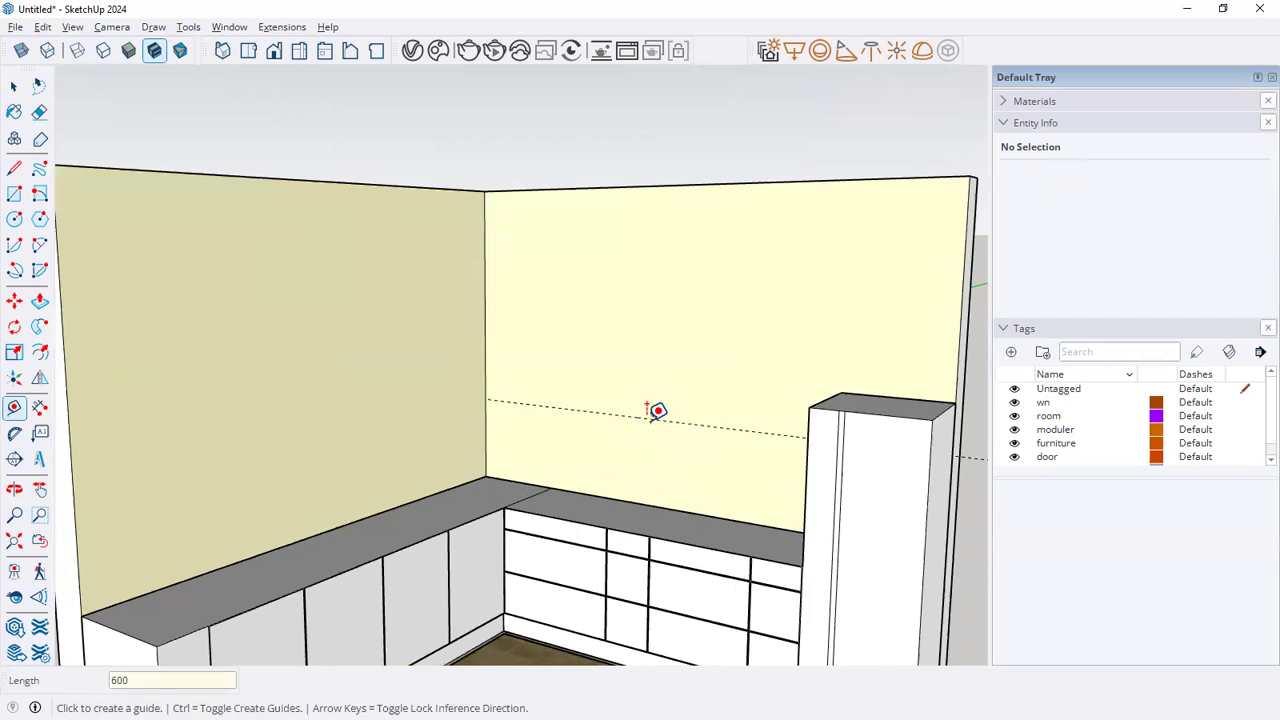
Place a matching guide on the sink-side wall, level with the back wall's guide
{"action": "middle_click_drag", "start_coordinate": [634, 486], "coordinate": [343, 514]}
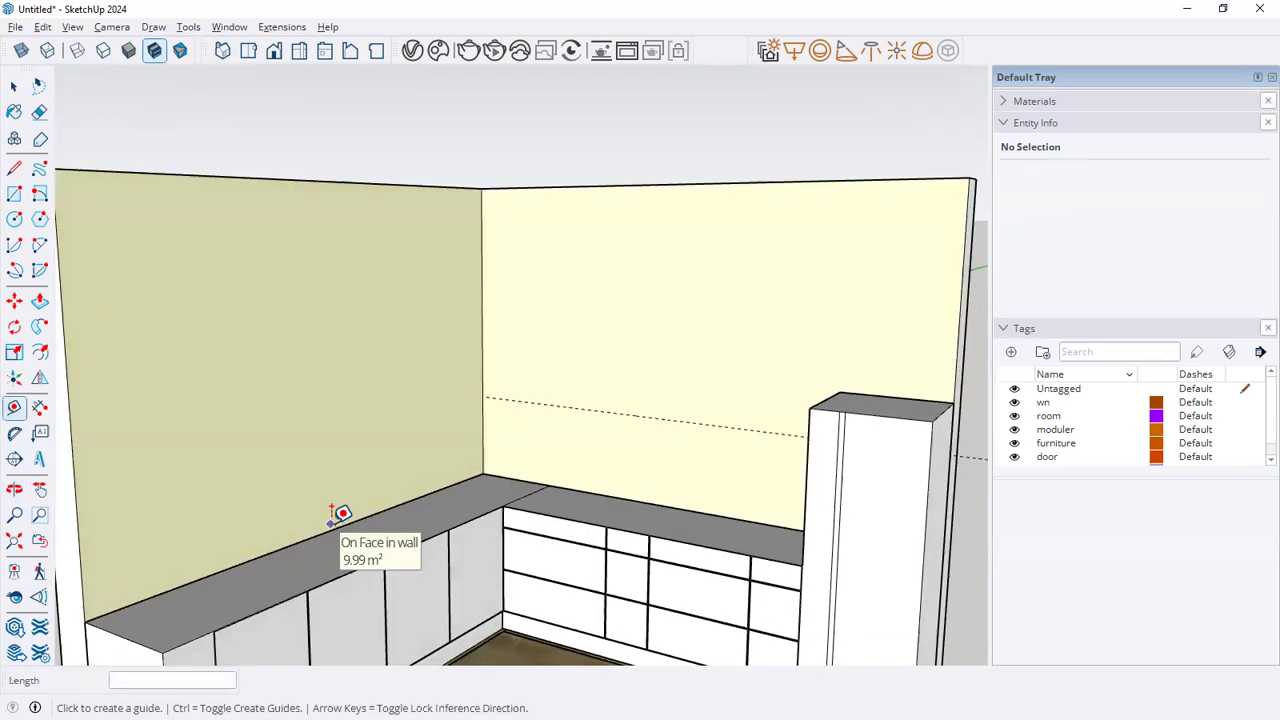
{"action": "left_click", "coordinate": [329, 530]}
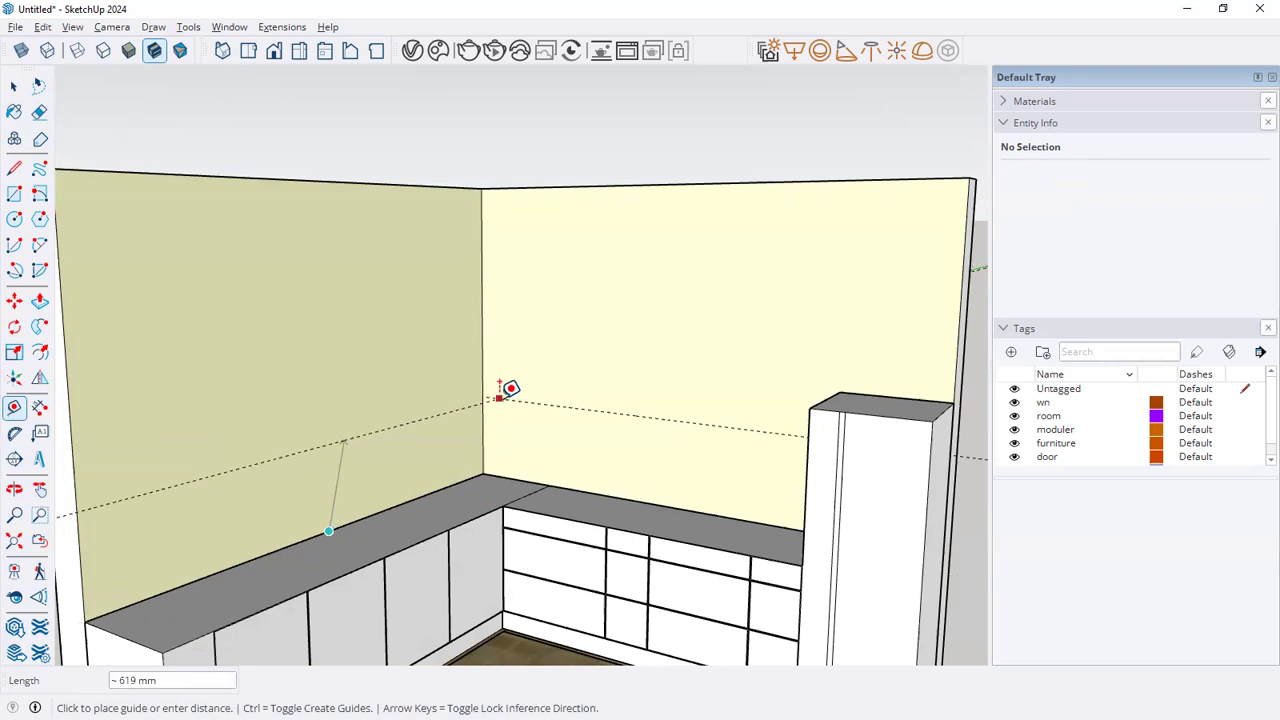
{"action": "left_click", "coordinate": [444, 392]}
{"action": "key", "text": "space"}
Draw the backsplash line along the guides, from the sink wall's free end through the corner to the tall cabinet
{"action": "scroll", "coordinate": [434, 410], "scroll_direction": "down", "scroll_amount": 5}
{"action": "left_click", "coordinate": [14, 168]}
{"action": "scroll", "coordinate": [340, 446], "scroll_direction": "up", "scroll_amount": 5}
{"action": "left_click", "coordinate": [340, 446]}
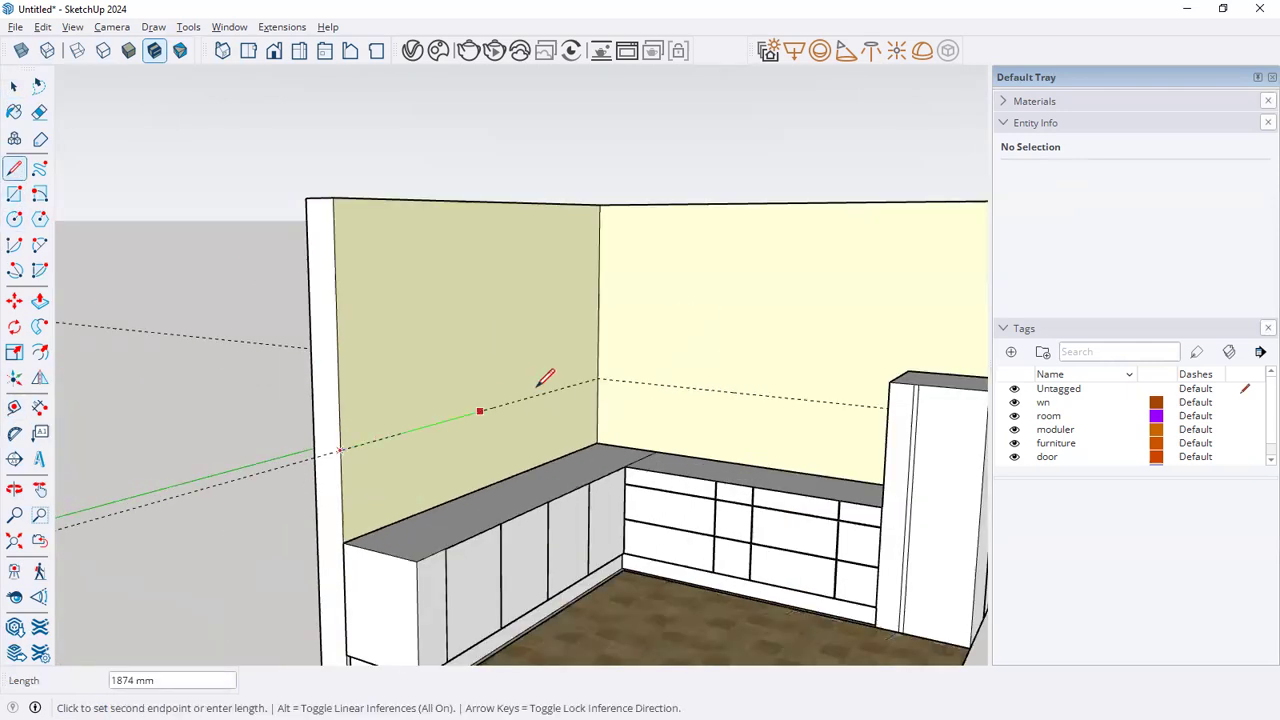
{"action": "left_click", "coordinate": [598, 379]}
{"action": "middle_click_drag", "start_coordinate": [608, 386], "coordinate": [836, 424]}
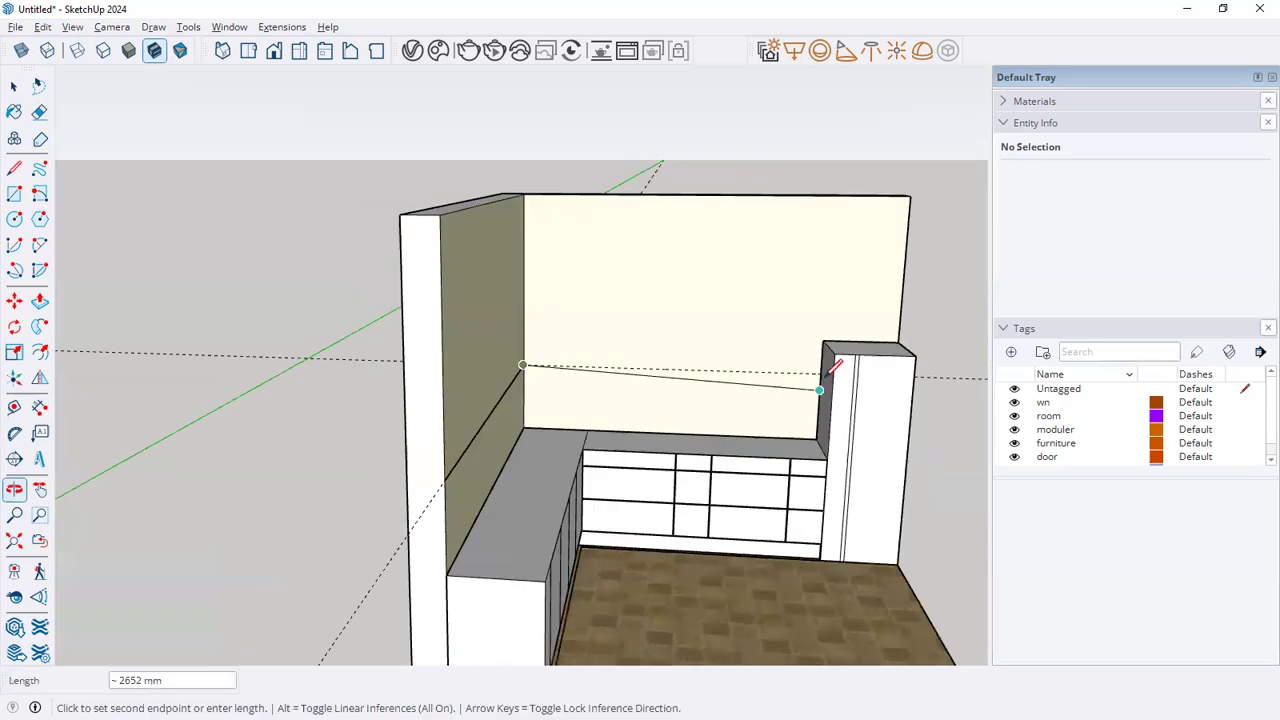
{"action": "left_click", "coordinate": [821, 374]}
{"action": "key", "text": "space"}
Examine the upper cabinets and oven tower in the reference PDF and compare them with the model
{"action": "middle_click_drag", "start_coordinate": [713, 447], "coordinate": [494, 437]}
{"action": "key", "text": "space"}
{"action": "key", "text": "alt+Tab"}
{"action": "key", "text": "alt+Tab"}
{"action": "scroll", "coordinate": [569, 437], "scroll_direction": "down", "scroll_amount": 1, "text": "ctrl"}
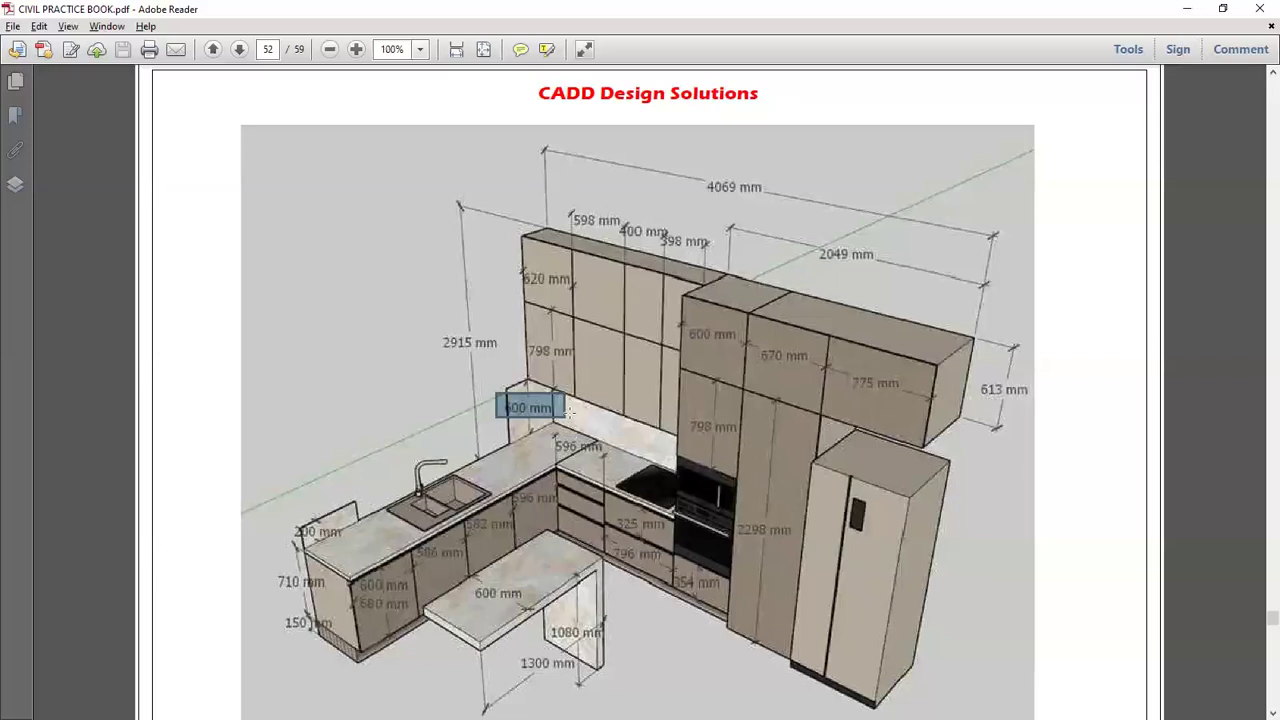
{"action": "key", "text": "alt+Tab"}
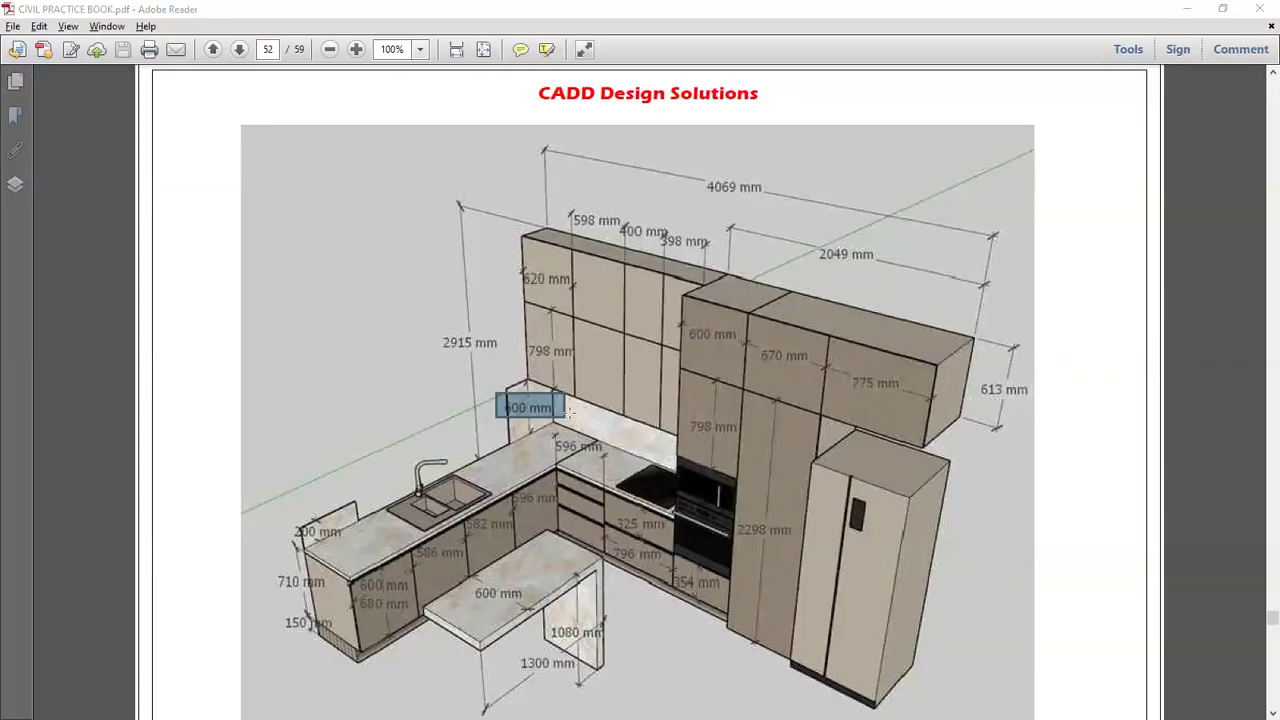
{"action": "key", "text": "alt+Tab"}
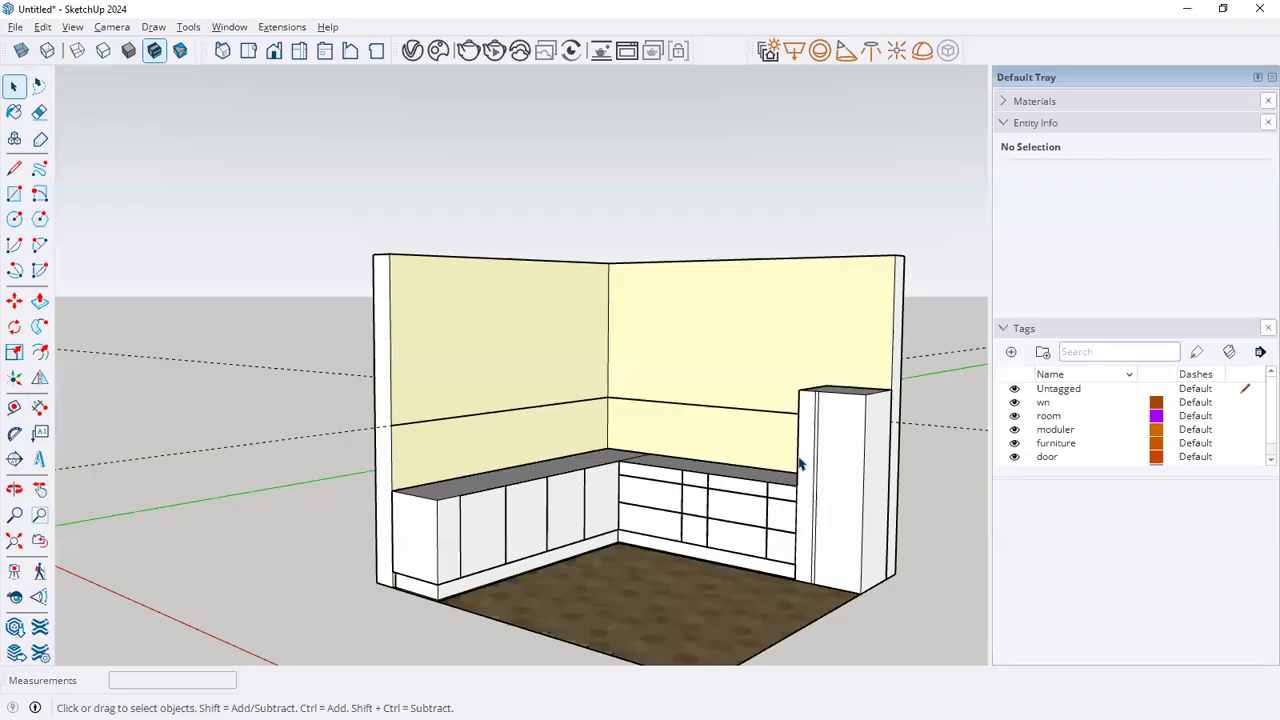
{"action": "middle_click_drag", "start_coordinate": [740, 478], "coordinate": [640, 470]}
{"action": "left_click", "coordinate": [14, 194]}
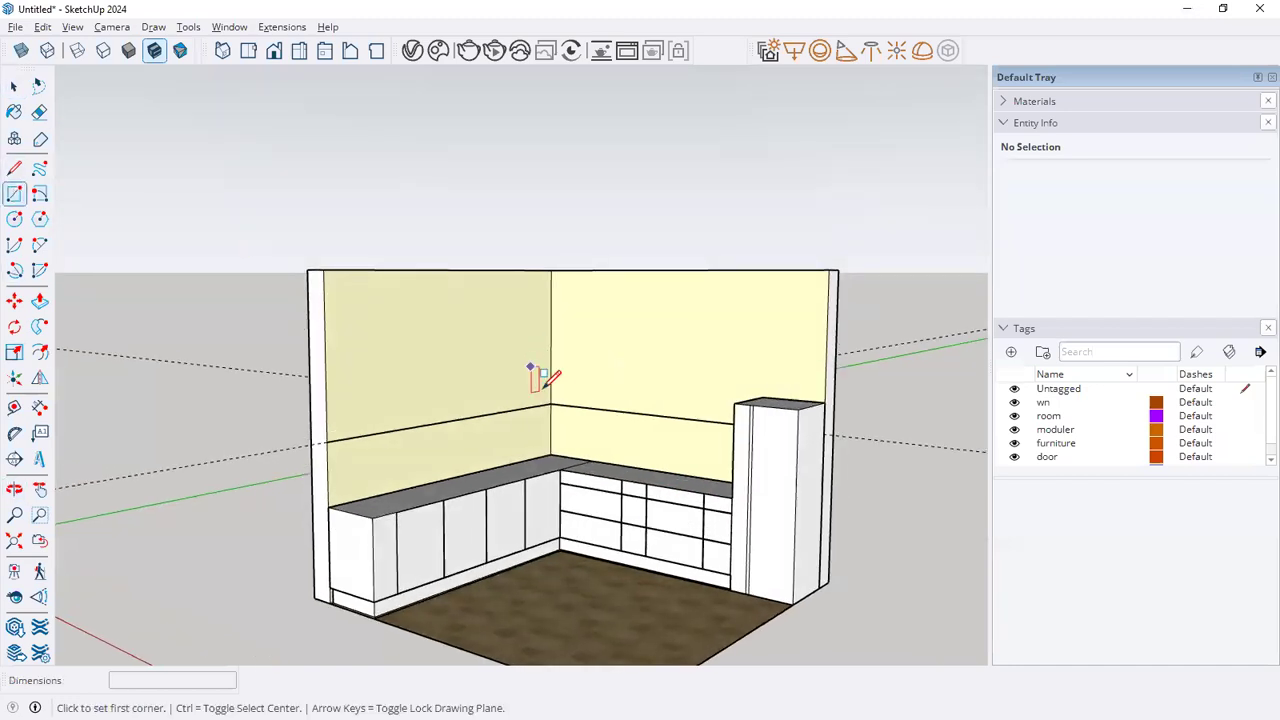
{"action": "key", "text": "alt+Tab"}
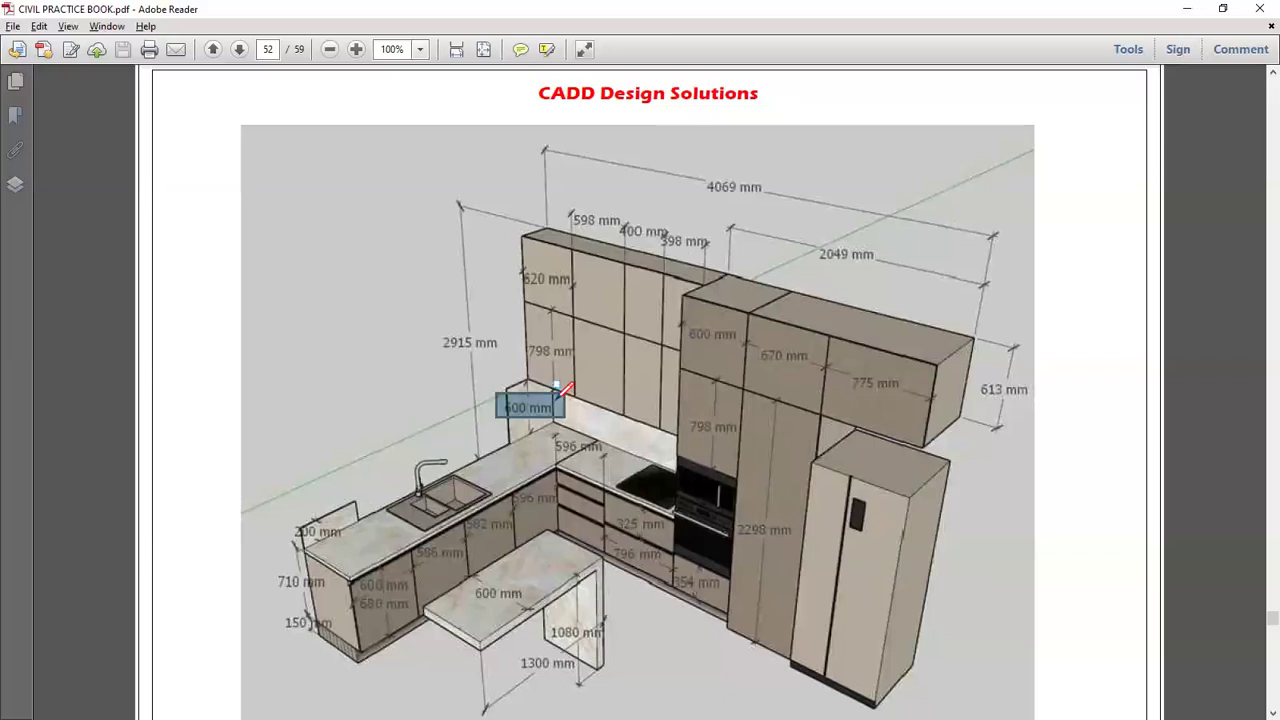
{"action": "key", "text": "alt+Tab"}
{"action": "key", "text": "space"}
Draw a 600 mm line across the countertop from the last drawer division beside the tall cabinet to the back wall
{"action": "mouse_move", "coordinate": [696, 482]}
{"action": "middle_mouse_down"}
{"action": "mouse_move", "coordinate": [700, 517]}
{"action": "mouse_move", "coordinate": [697, 489]}
{"action": "middle_mouse_up"}
{"action": "scroll", "coordinate": [698, 490], "scroll_direction": "up", "scroll_amount": 4}
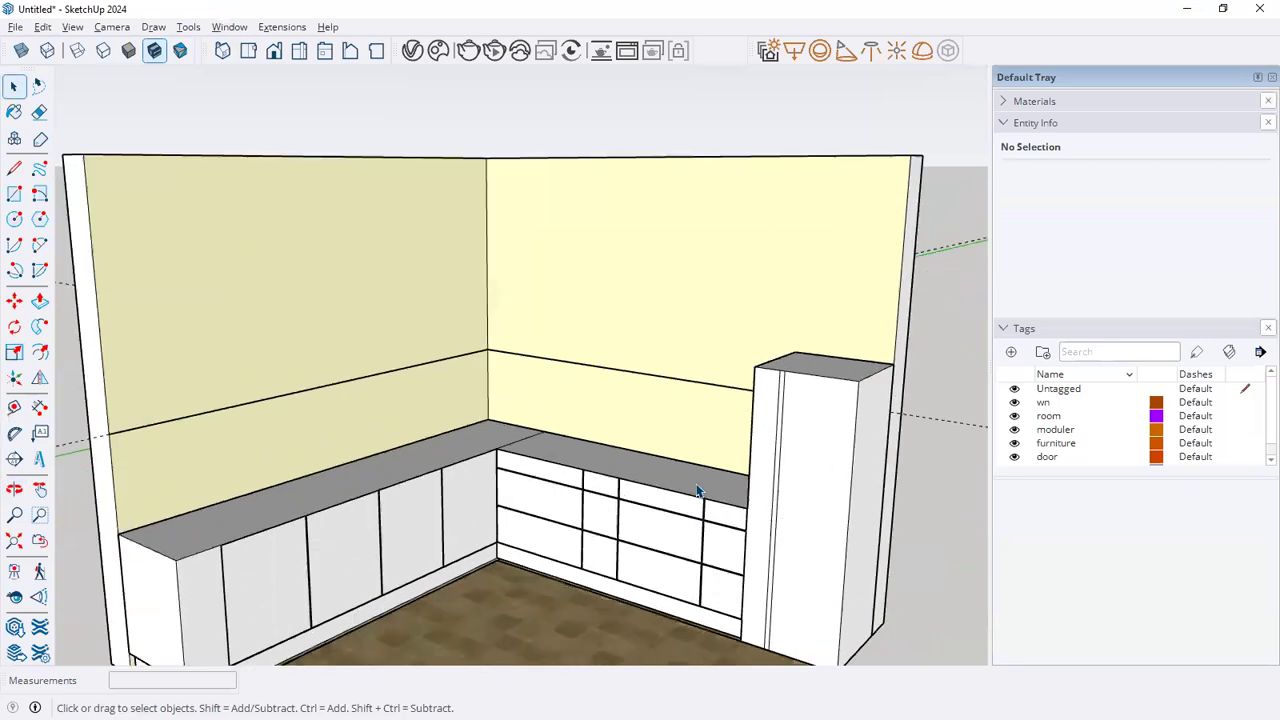
{"action": "key", "text": "l"}
{"action": "scroll", "coordinate": [700, 492], "scroll_direction": "up", "scroll_amount": 3}
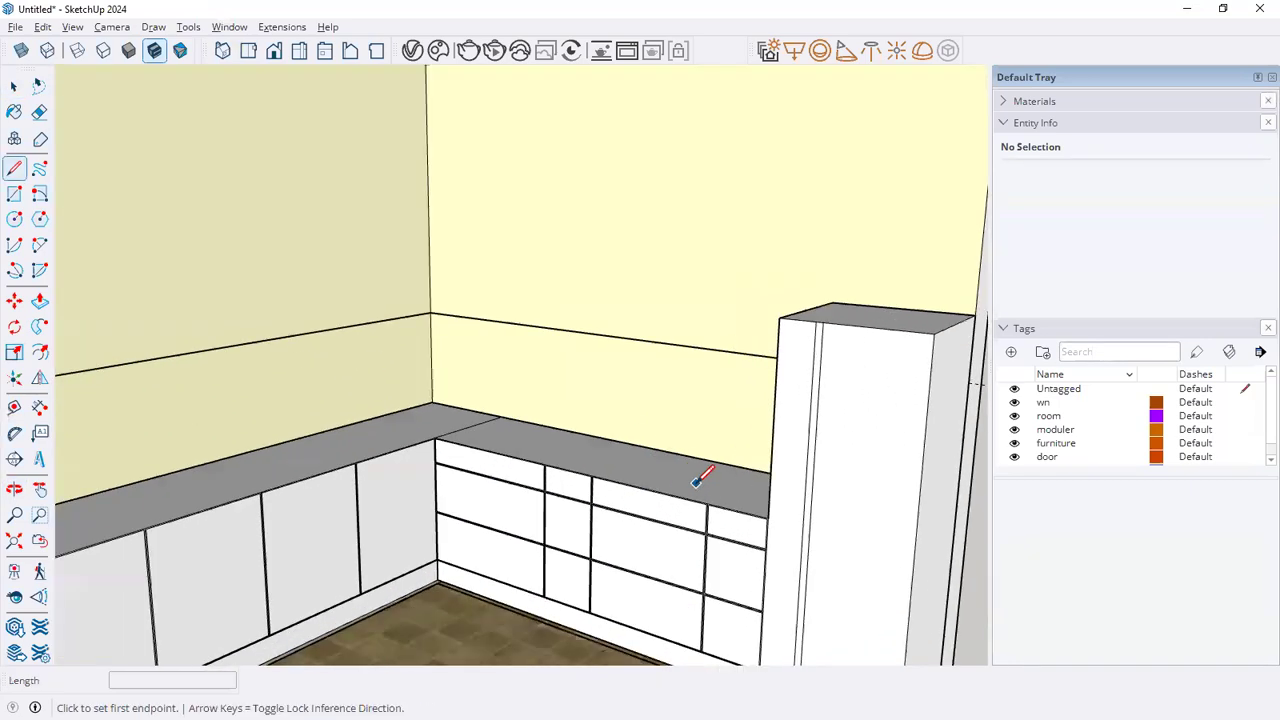
{"action": "left_click", "coordinate": [709, 505]}
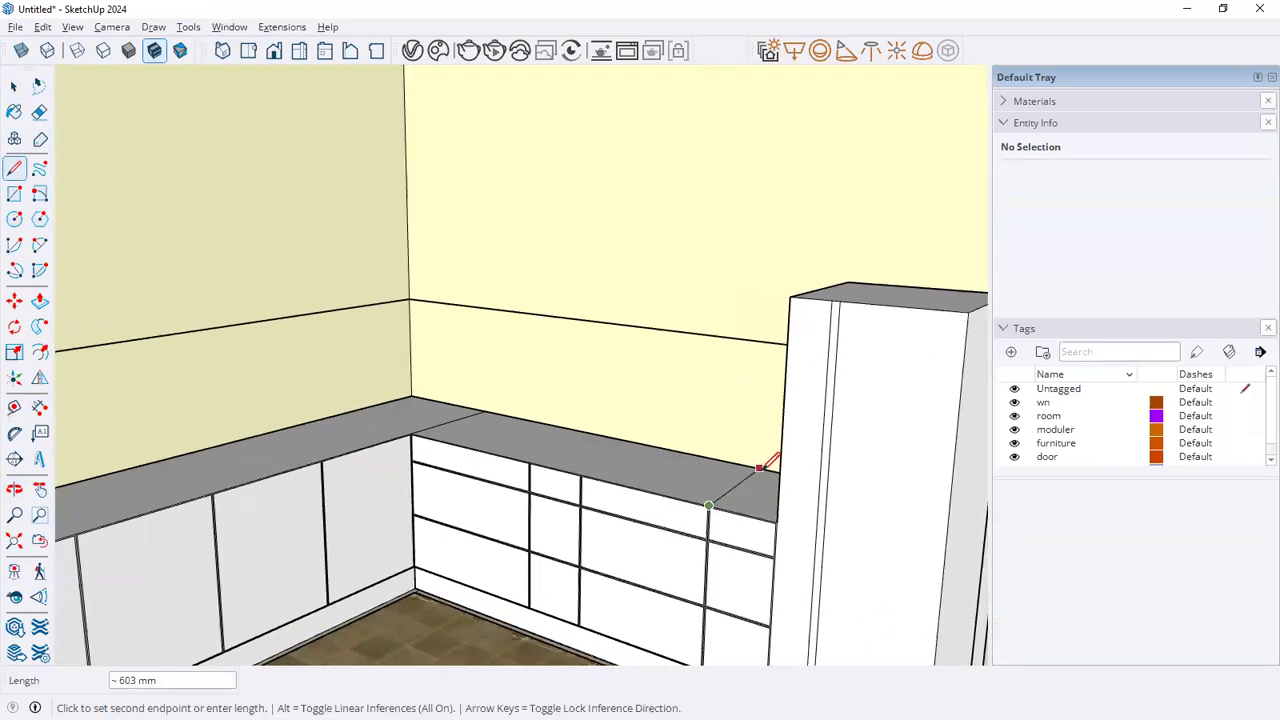
{"action": "middle_click_drag", "start_coordinate": [818, 487], "coordinate": [760, 425]}
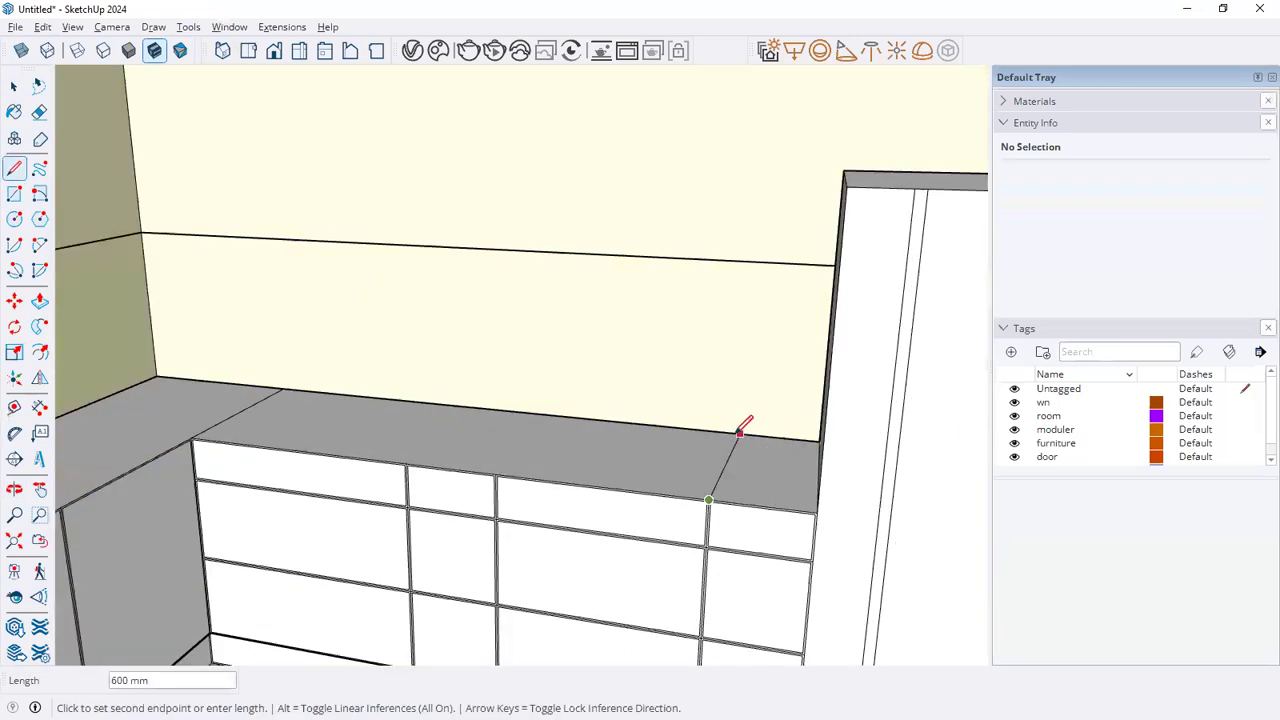
{"action": "left_click", "coordinate": [729, 432]}
{"action": "key", "text": "space"}
Push/Pull the countertop section beside the tall cabinet up to the top of the back wall
{"action": "key", "text": "p"}
{"action": "left_click", "coordinate": [751, 480]}
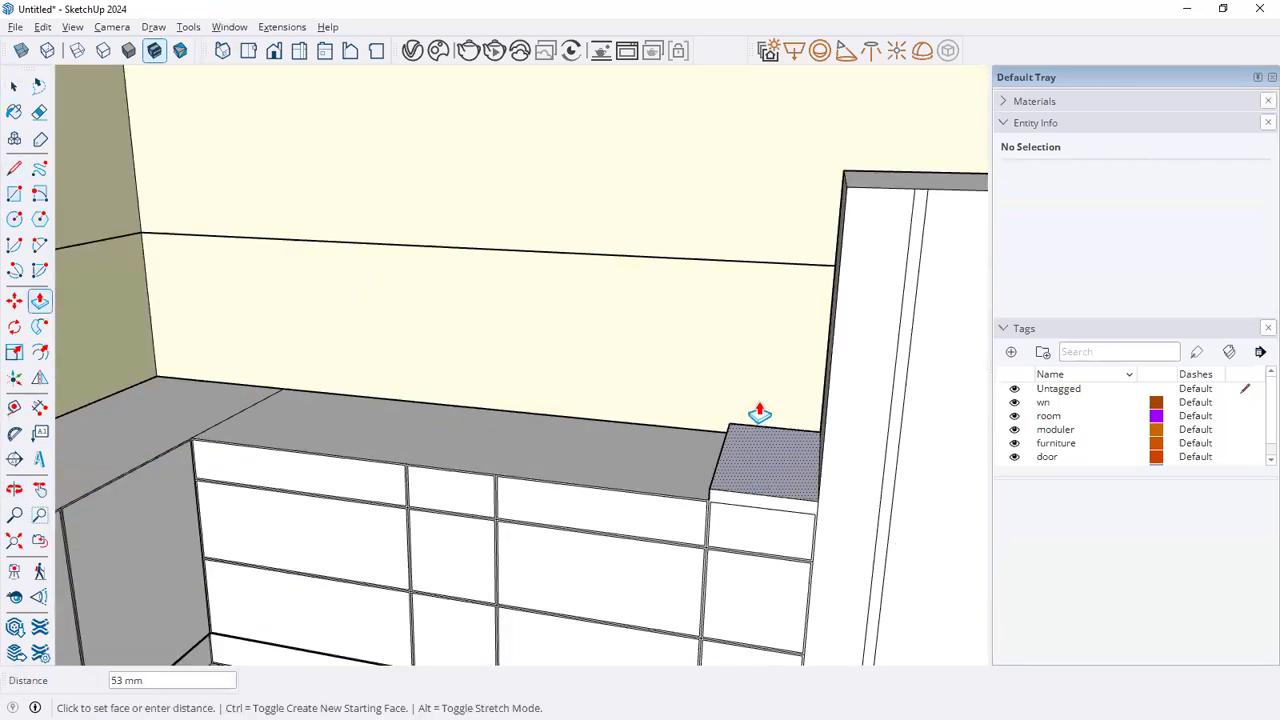
{"action": "scroll", "coordinate": [752, 407], "scroll_direction": "down", "scroll_amount": 2}
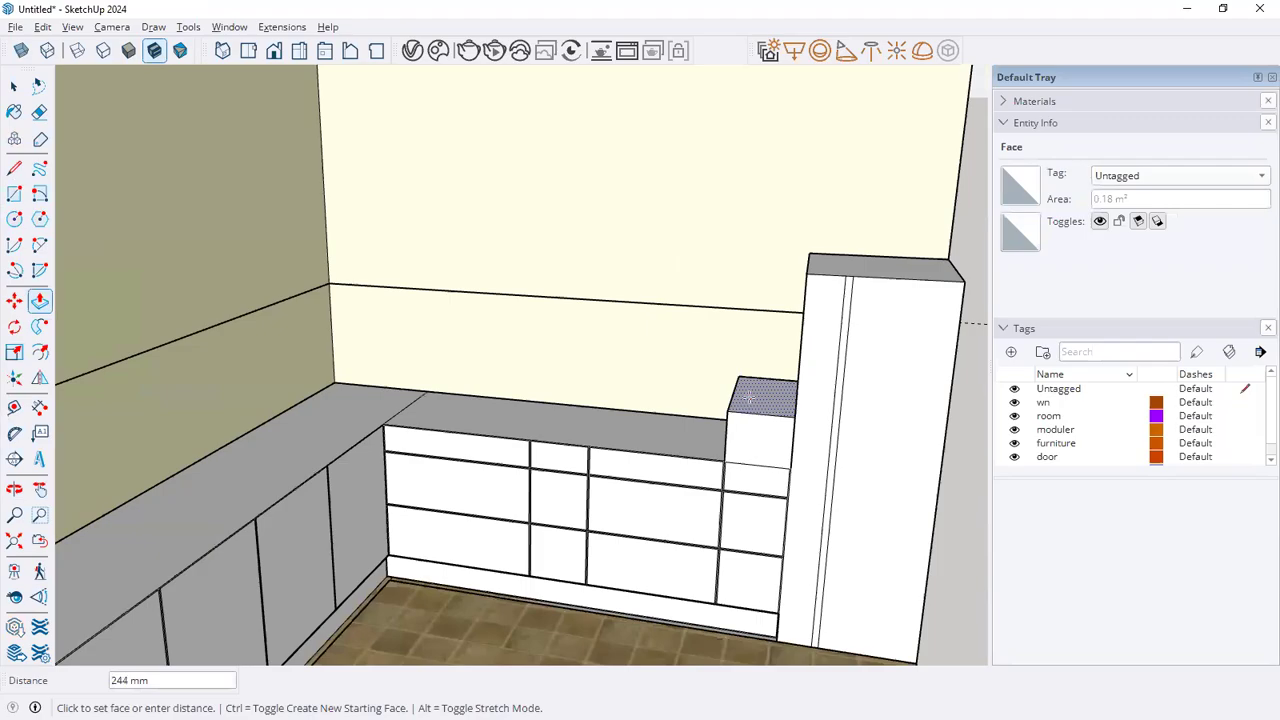
{"action": "key", "text": "alt+Tab"}
{"action": "key", "text": "alt+Tab"}
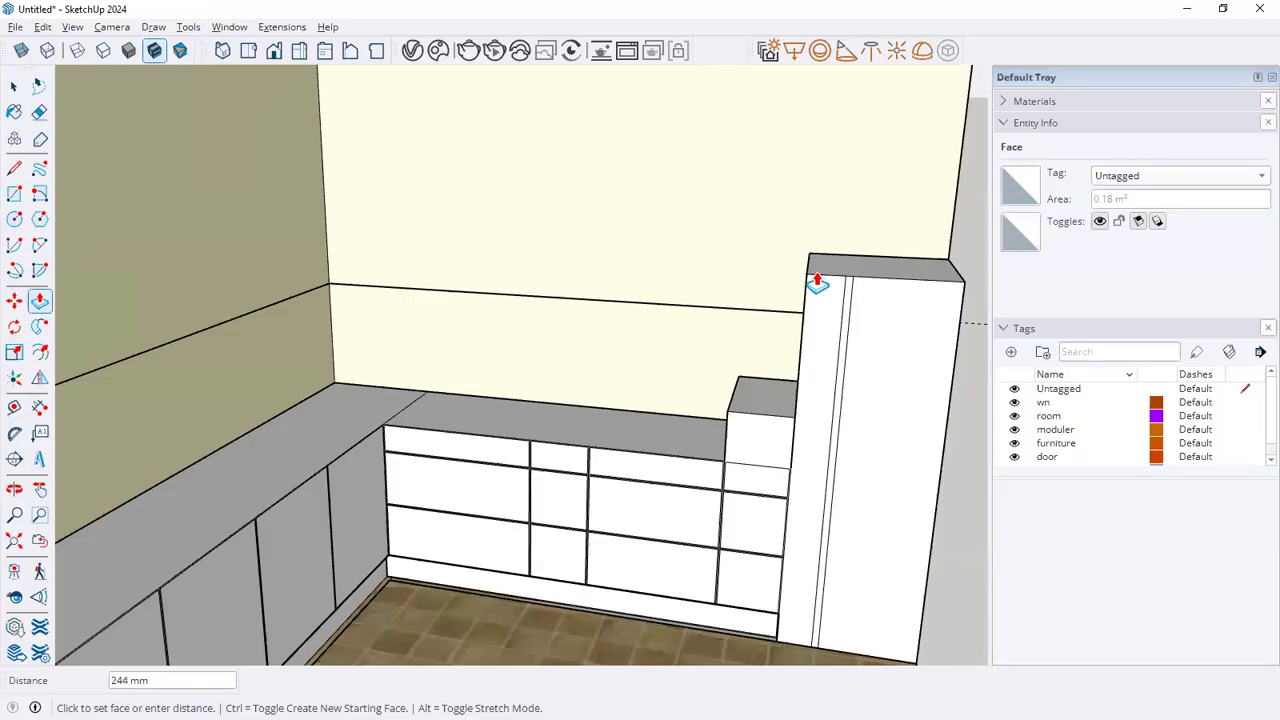
{"action": "scroll", "coordinate": [776, 242], "scroll_direction": "down", "scroll_amount": 2}
{"action": "scroll", "coordinate": [778, 240], "scroll_direction": "down", "scroll_amount": 3}
{"action": "middle_click_drag", "start_coordinate": [766, 237], "coordinate": [777, 266]}
{"action": "left_click", "coordinate": [795, 246]}
{"action": "middle_click_drag", "start_coordinate": [728, 423], "coordinate": [688, 352]}
{"action": "scroll", "coordinate": [688, 352], "scroll_direction": "up", "scroll_amount": 4}
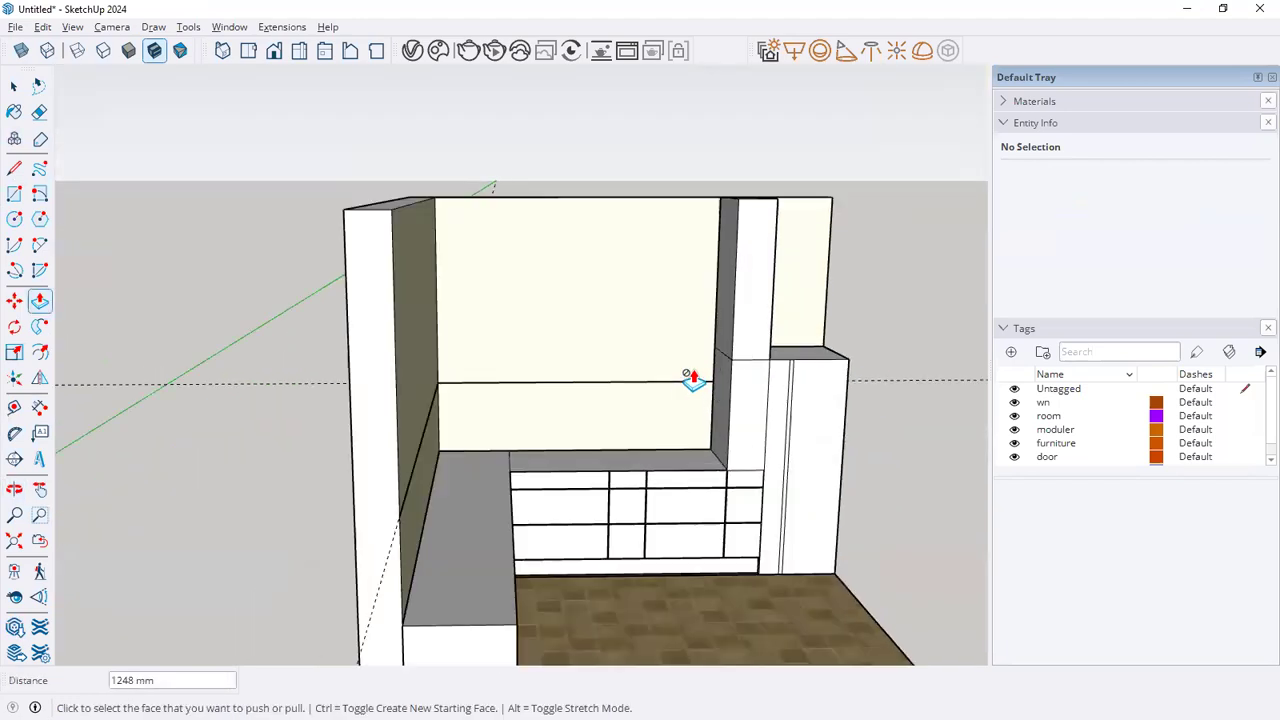
Draw a line across the oven tower's side face, from the backsplash line on the back wall to the tower's front edge
{"action": "left_click", "coordinate": [10, 168]}
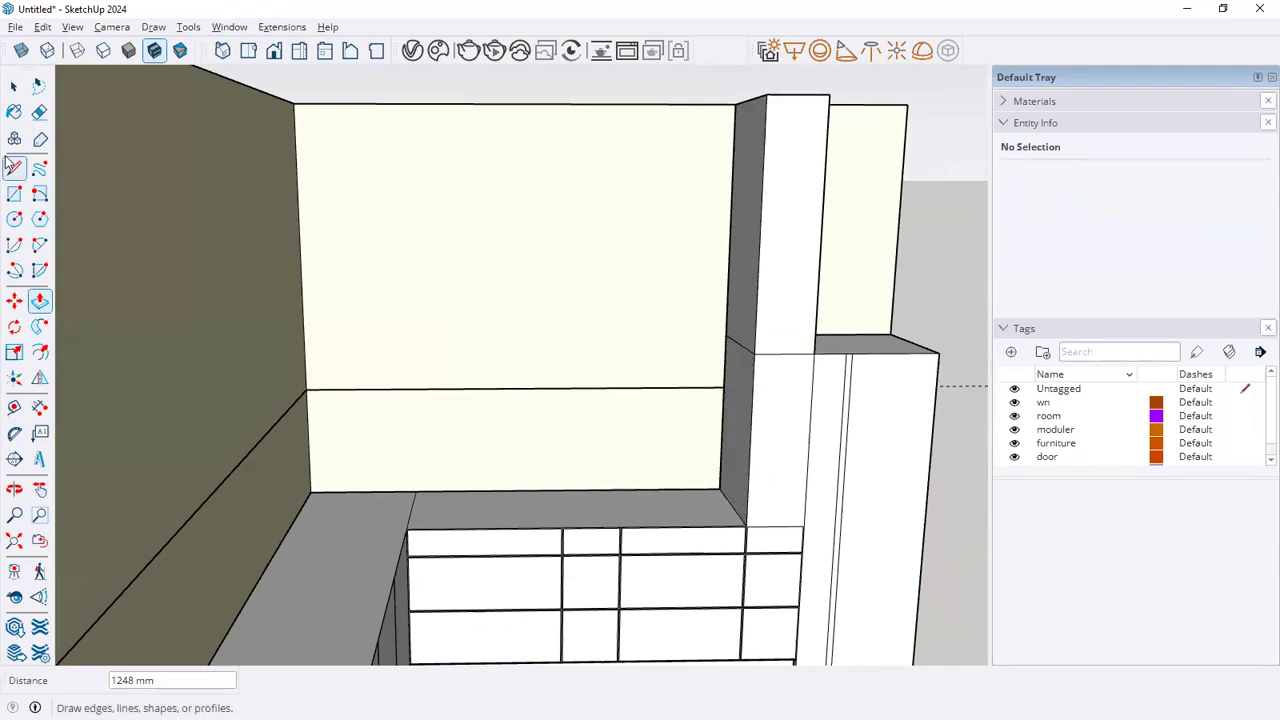
{"action": "middle_click_drag", "start_coordinate": [431, 347], "coordinate": [657, 372]}
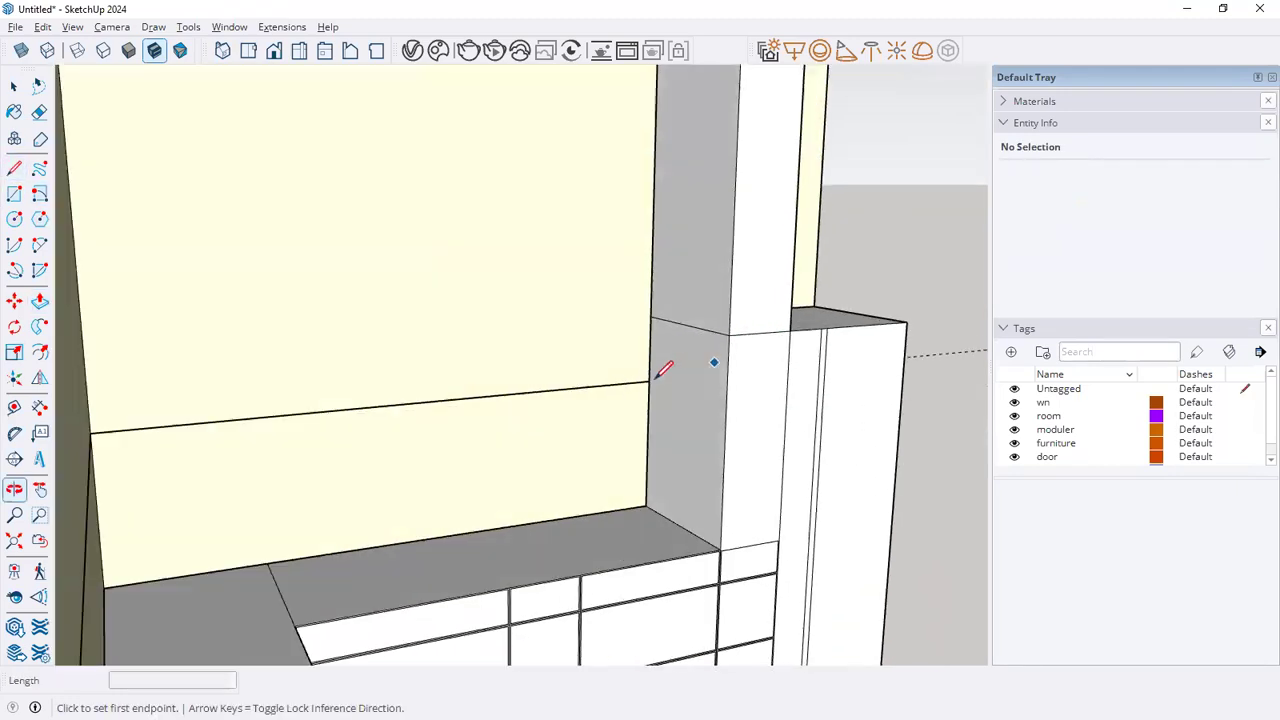
{"action": "left_click", "coordinate": [648, 381]}
{"action": "left_click", "coordinate": [726, 407]}
Push/Pull the tower's side band above the backsplash line 2348 mm along the back wall to the sink wall
{"action": "key", "text": "space"}
{"action": "key", "text": "p"}
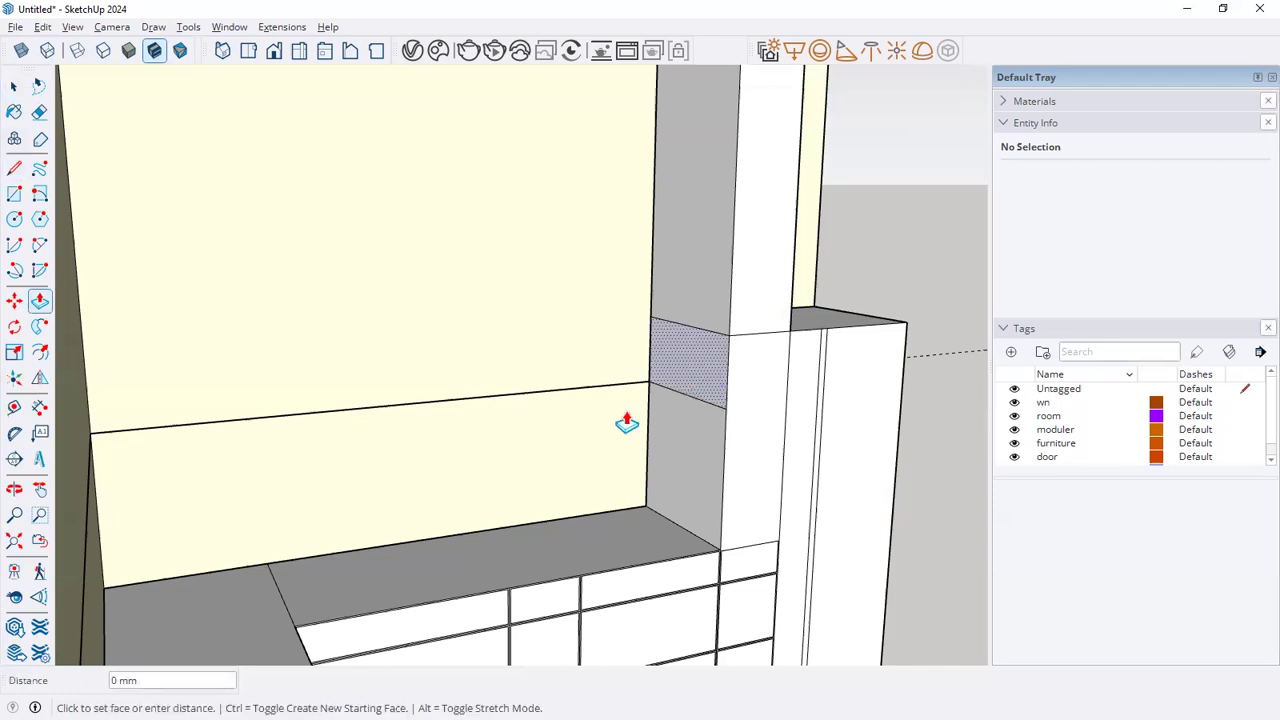
{"action": "left_click", "coordinate": [590, 425]}
{"action": "middle_click_drag", "start_coordinate": [590, 425], "coordinate": [414, 357]}
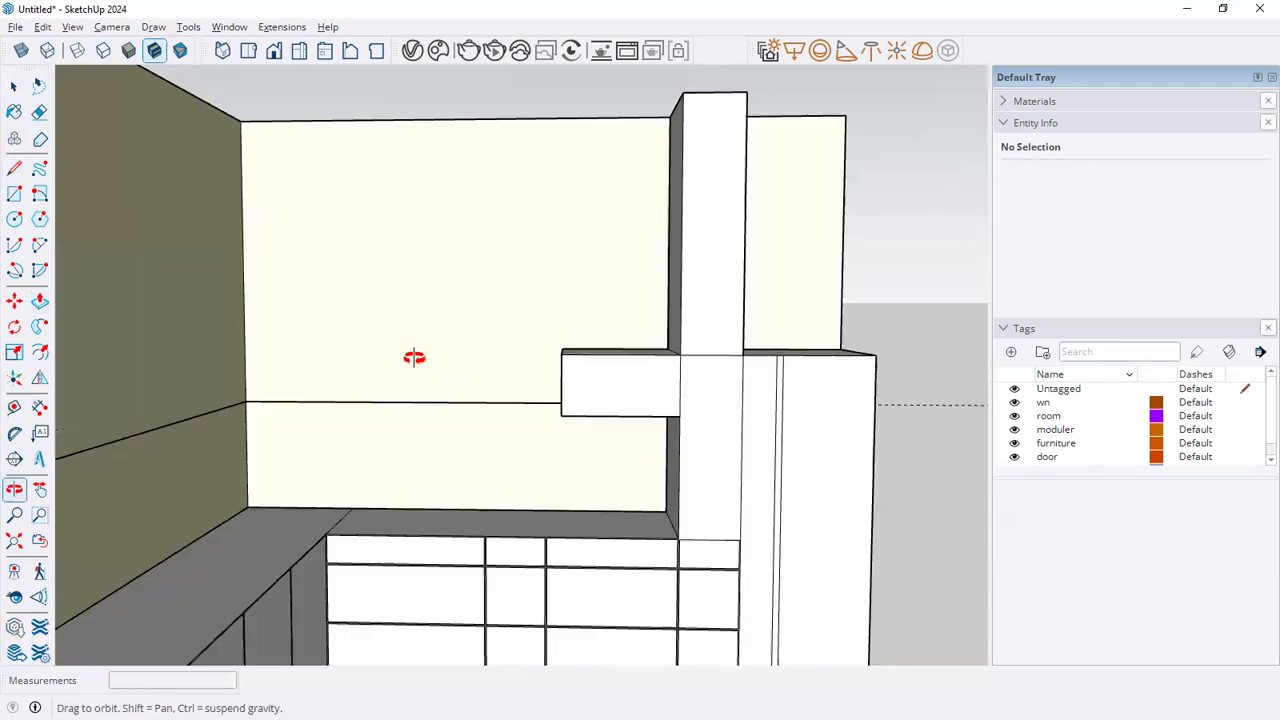
{"action": "left_click", "coordinate": [236, 346]}
Push/Pull the tower's upper side face toward the sink wall as three successive cabinet sections of 650, 600 and 1098 mm
{"action": "middle_click_drag", "start_coordinate": [591, 435], "coordinate": [622, 323]}
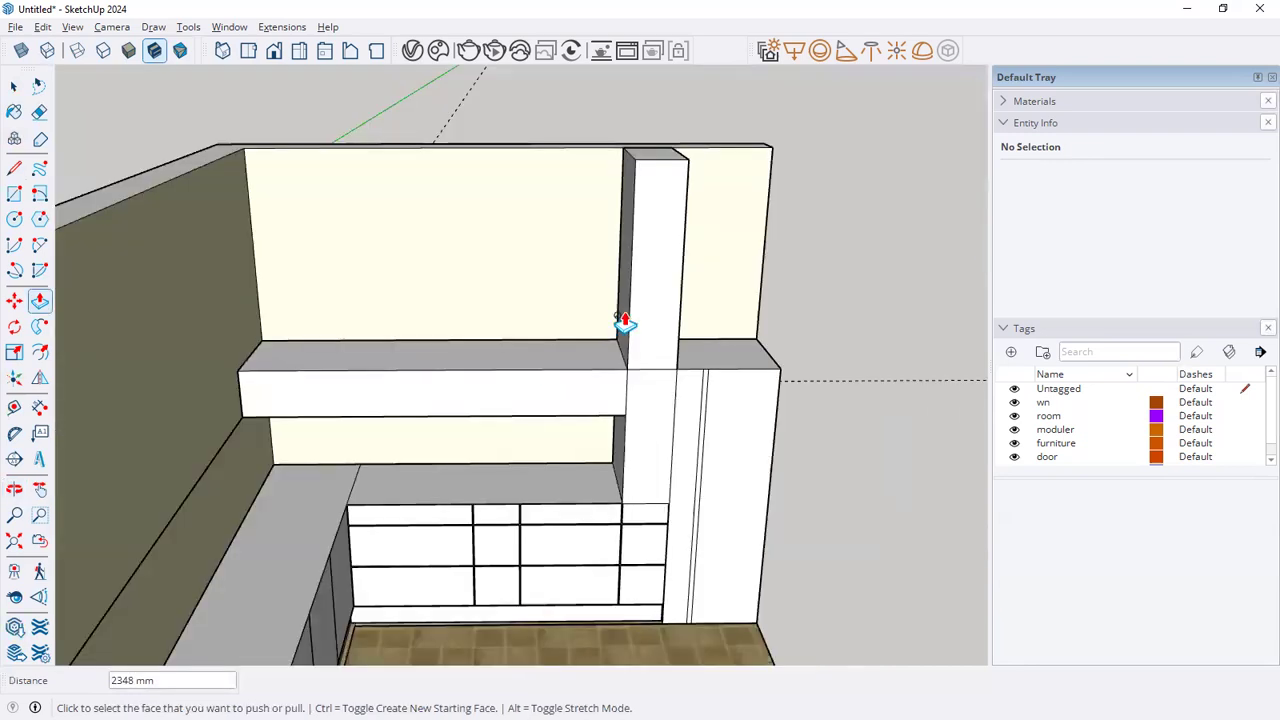
{"action": "left_click", "coordinate": [626, 323]}
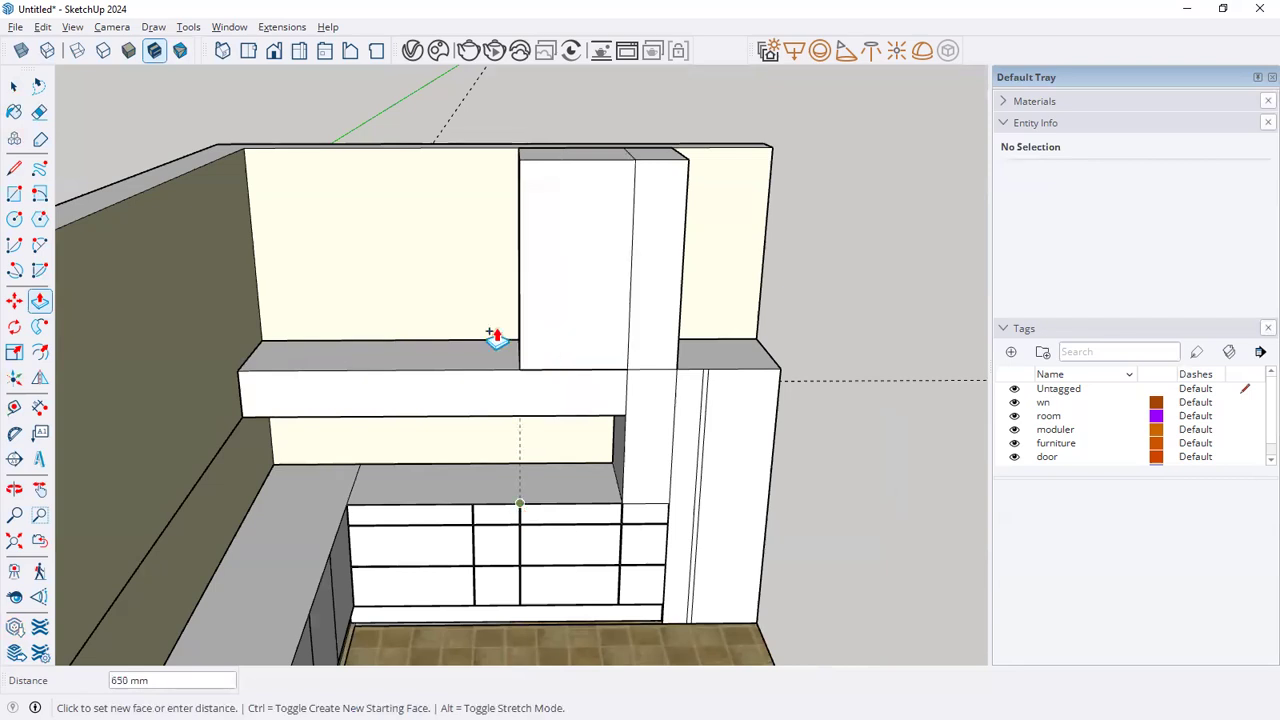
{"action": "middle_click_drag", "start_coordinate": [579, 316], "coordinate": [490, 355]}
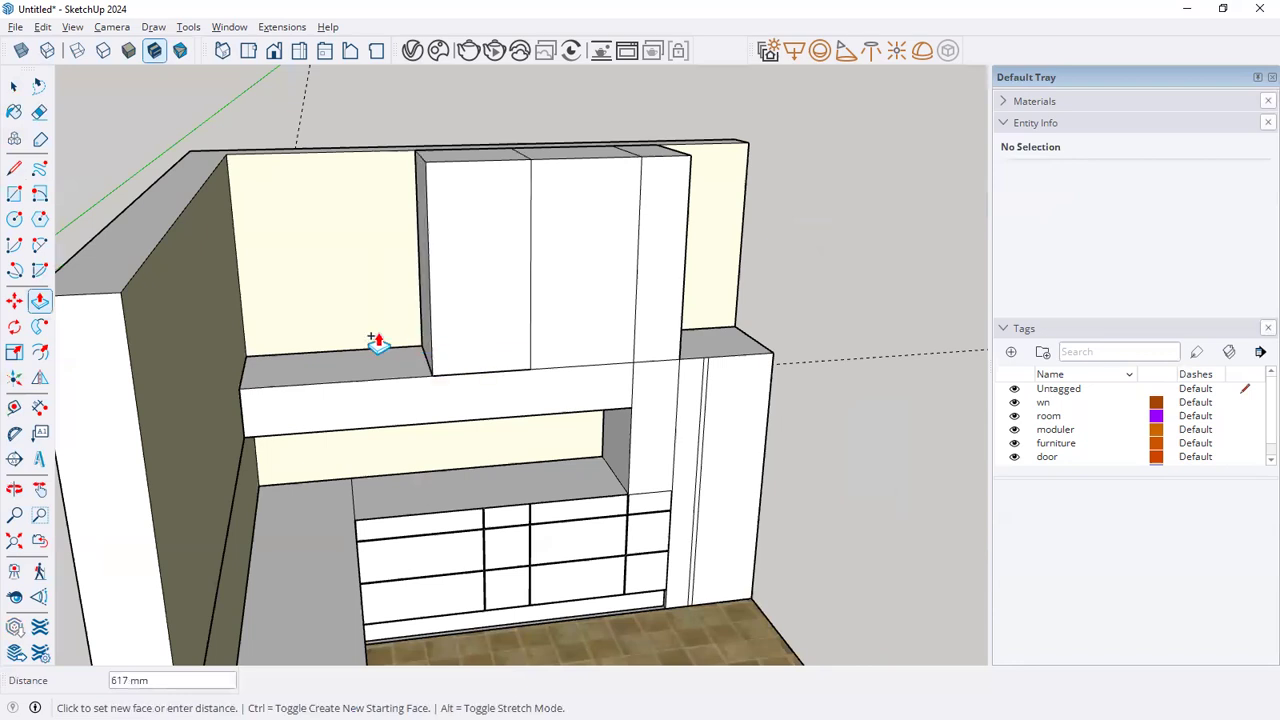
{"action": "type", "text": "00"}
{"action": "key", "text": "Return"}
{"action": "left_click", "coordinate": [419, 322]}
{"action": "middle_click_drag", "start_coordinate": [336, 336], "coordinate": [302, 334]}
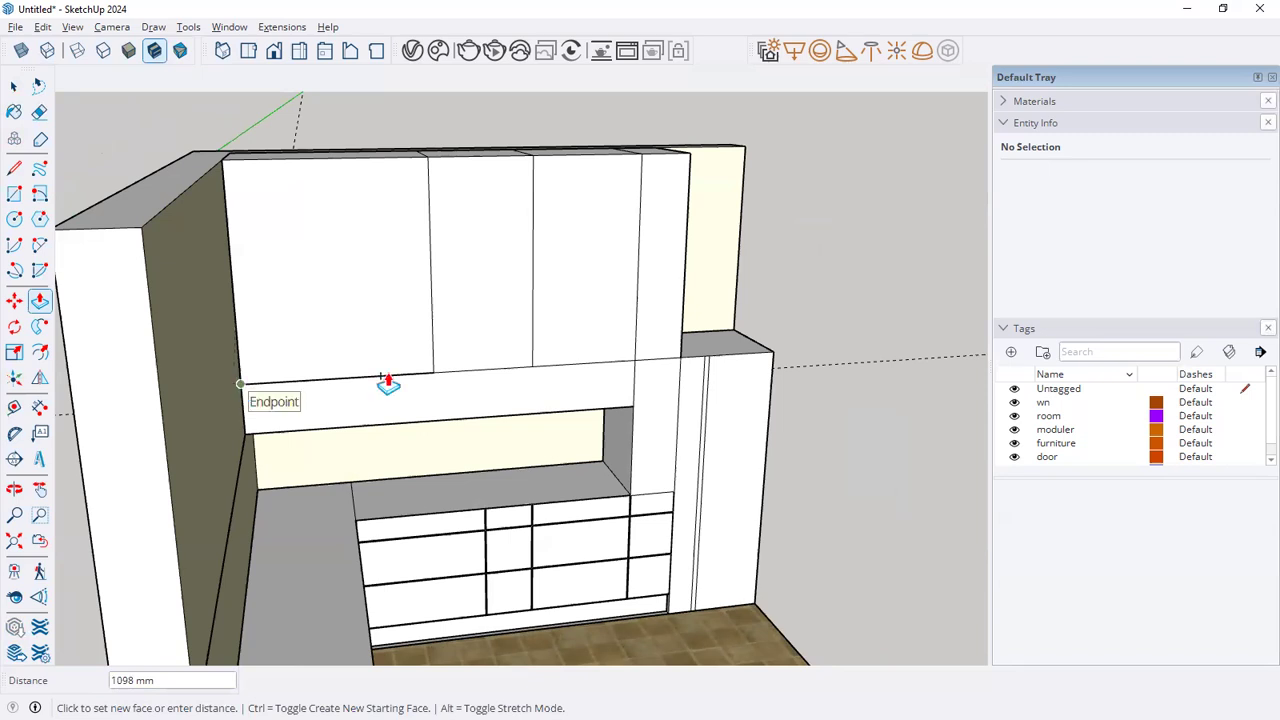
{"action": "middle_click_drag", "start_coordinate": [343, 334], "coordinate": [728, 336]}
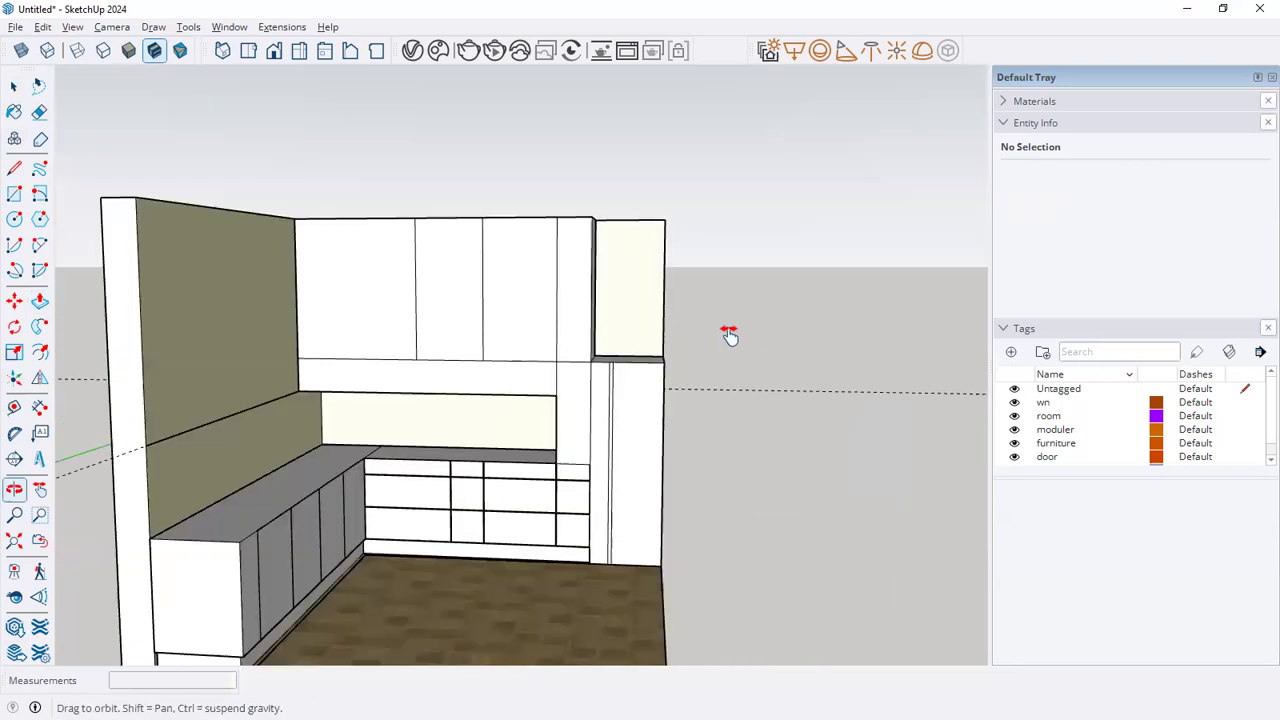
Offset the front faces of the three upper cabinets slightly inward to form narrow door gaps
{"action": "key", "text": "space"}
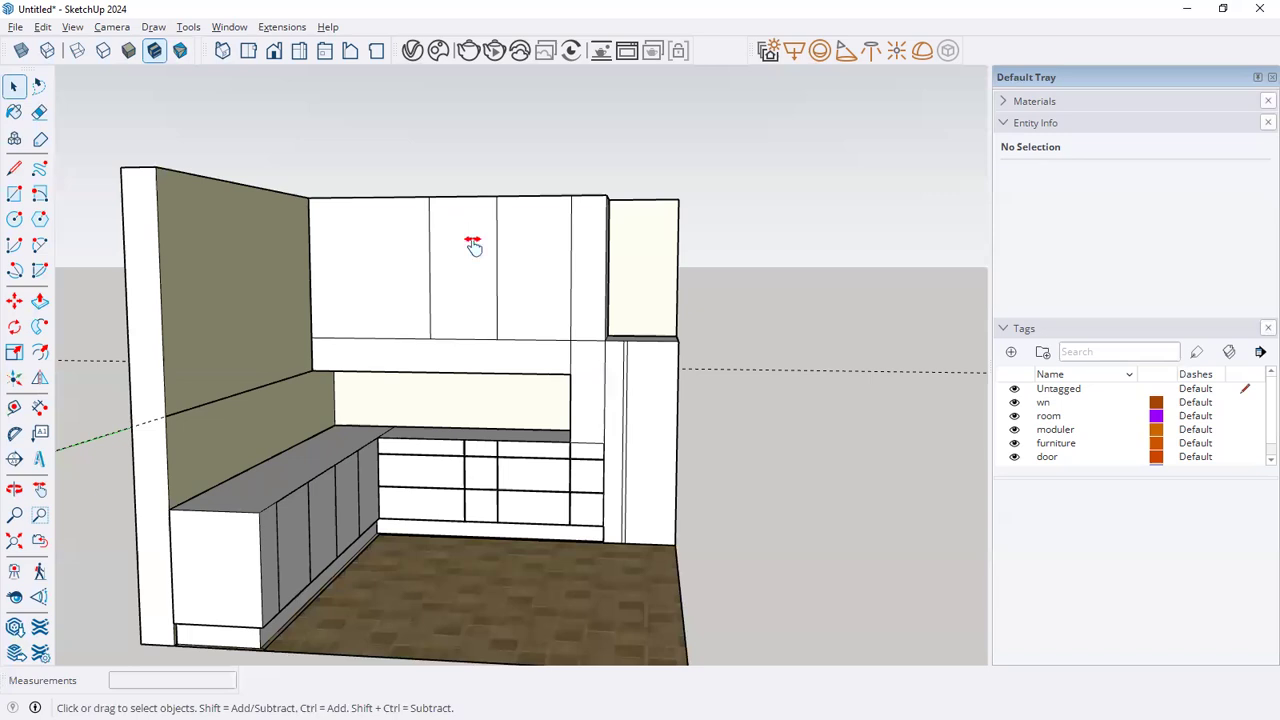
{"action": "middle_click_drag", "start_coordinate": [120, 371], "coordinate": [111, 392], "text": "shift"}
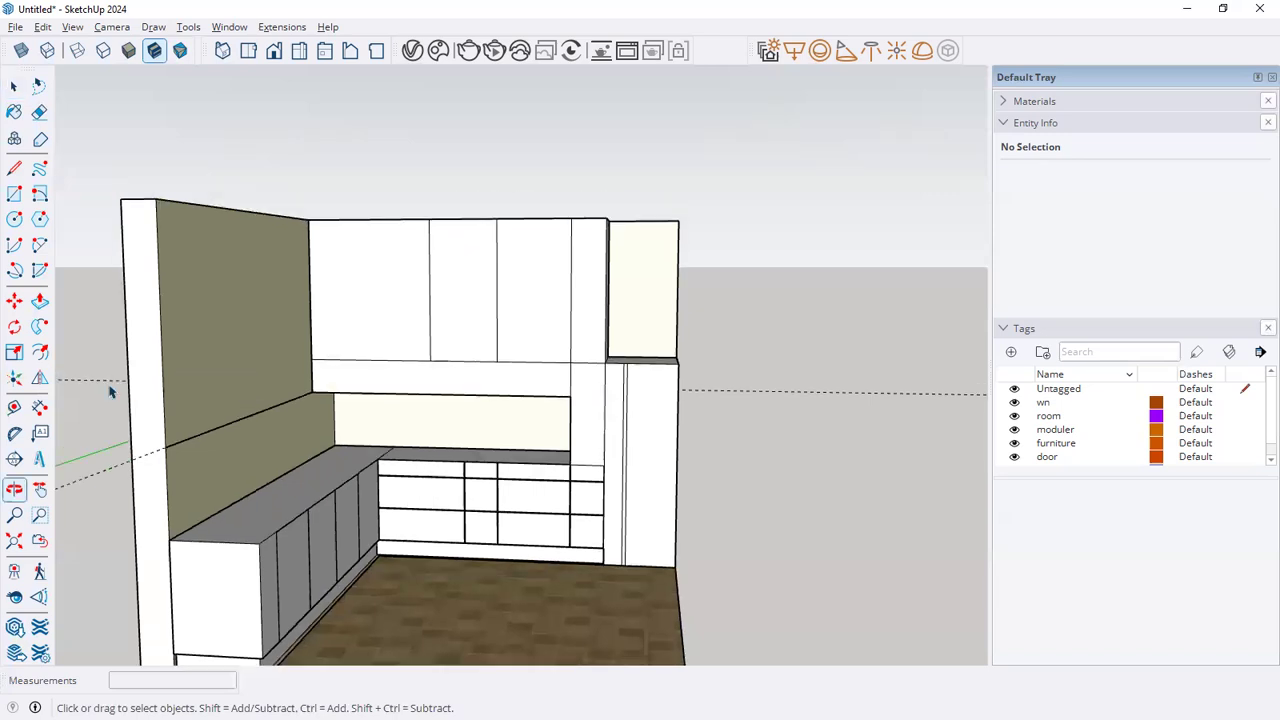
{"action": "left_click", "coordinate": [40, 353]}
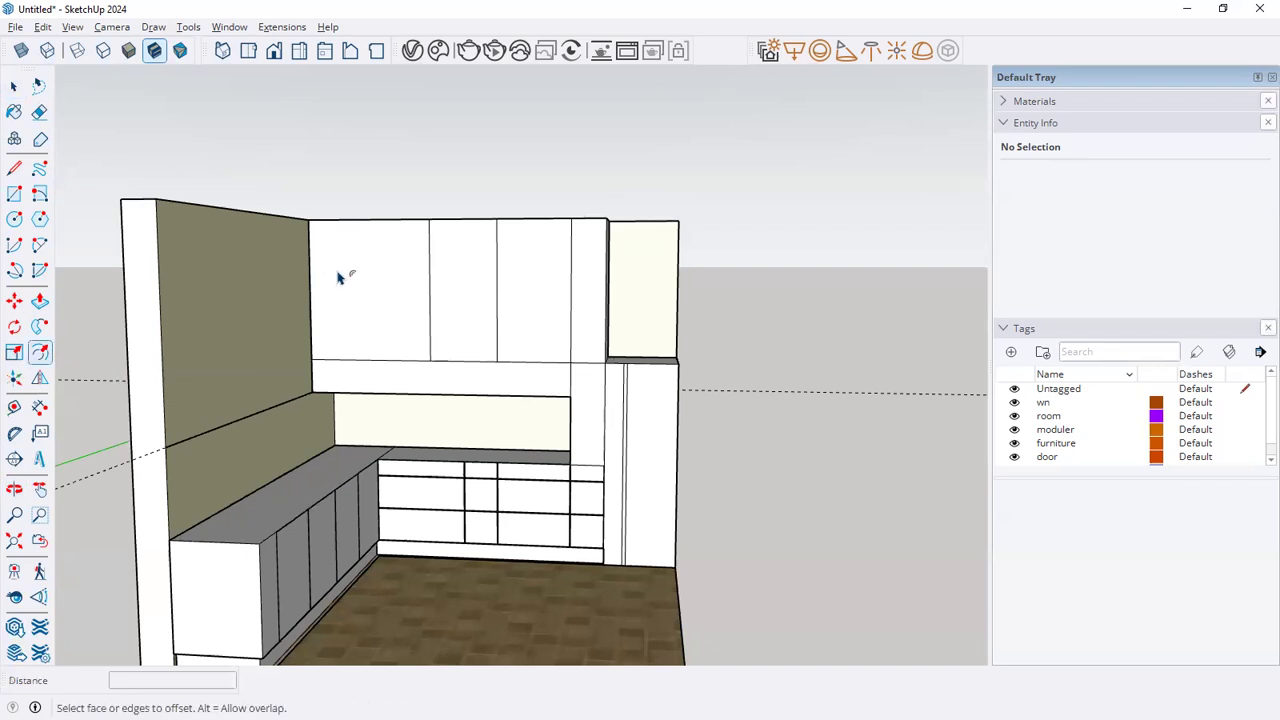
{"action": "scroll", "coordinate": [445, 298], "scroll_direction": "up", "scroll_amount": 2}
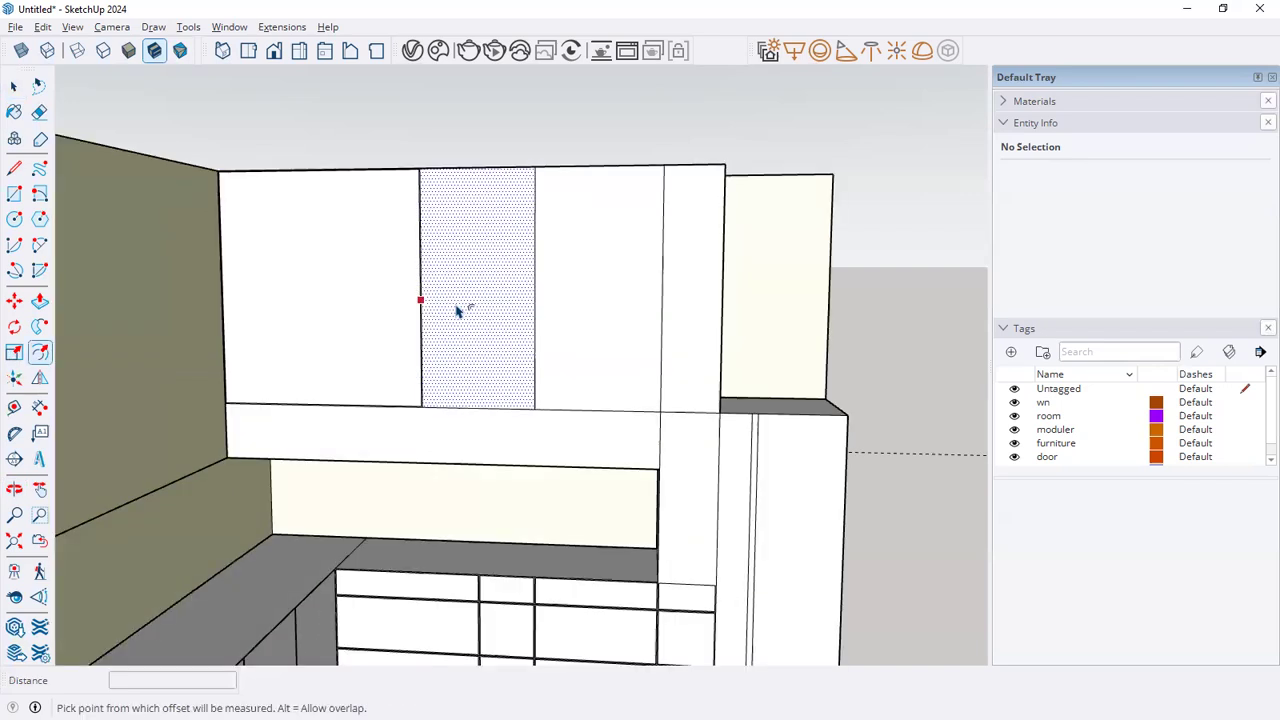
{"action": "left_click", "coordinate": [686, 337]}
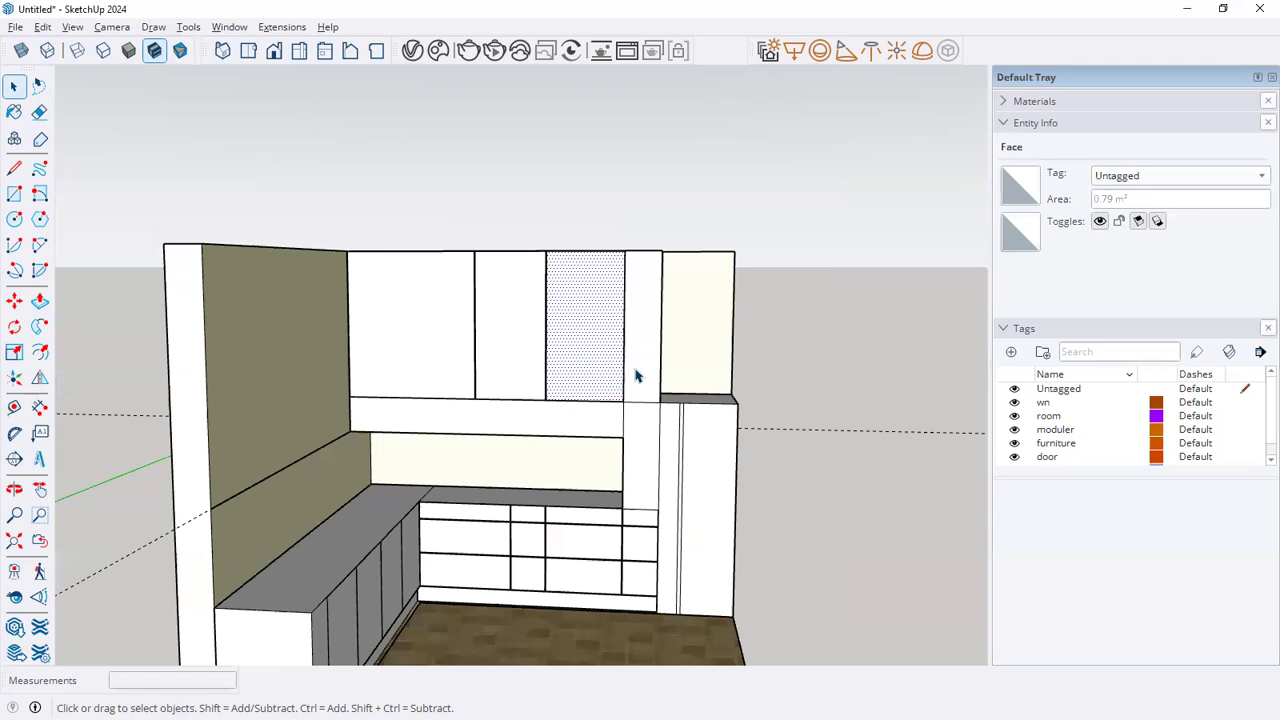
{"action": "middle_click_drag", "start_coordinate": [589, 400], "coordinate": [576, 312]}
{"action": "scroll", "coordinate": [790, 342], "scroll_direction": "up", "scroll_amount": 2}
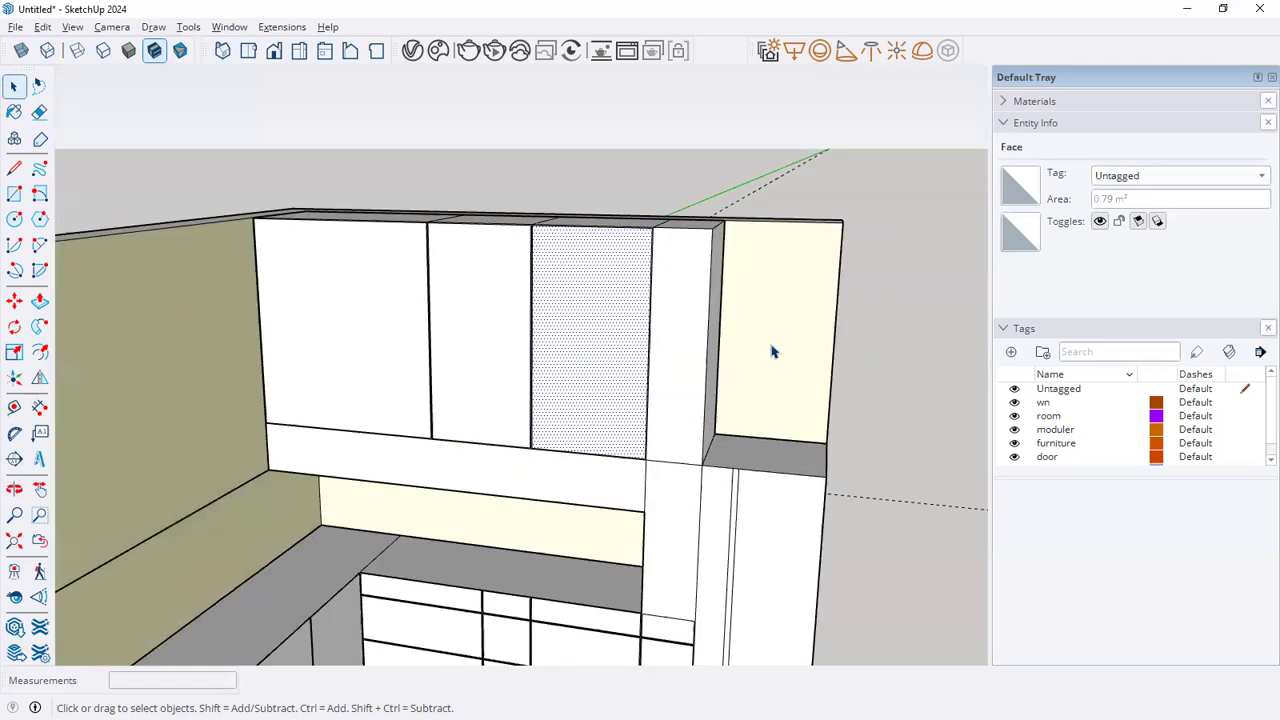
{"action": "left_click", "coordinate": [663, 335]}
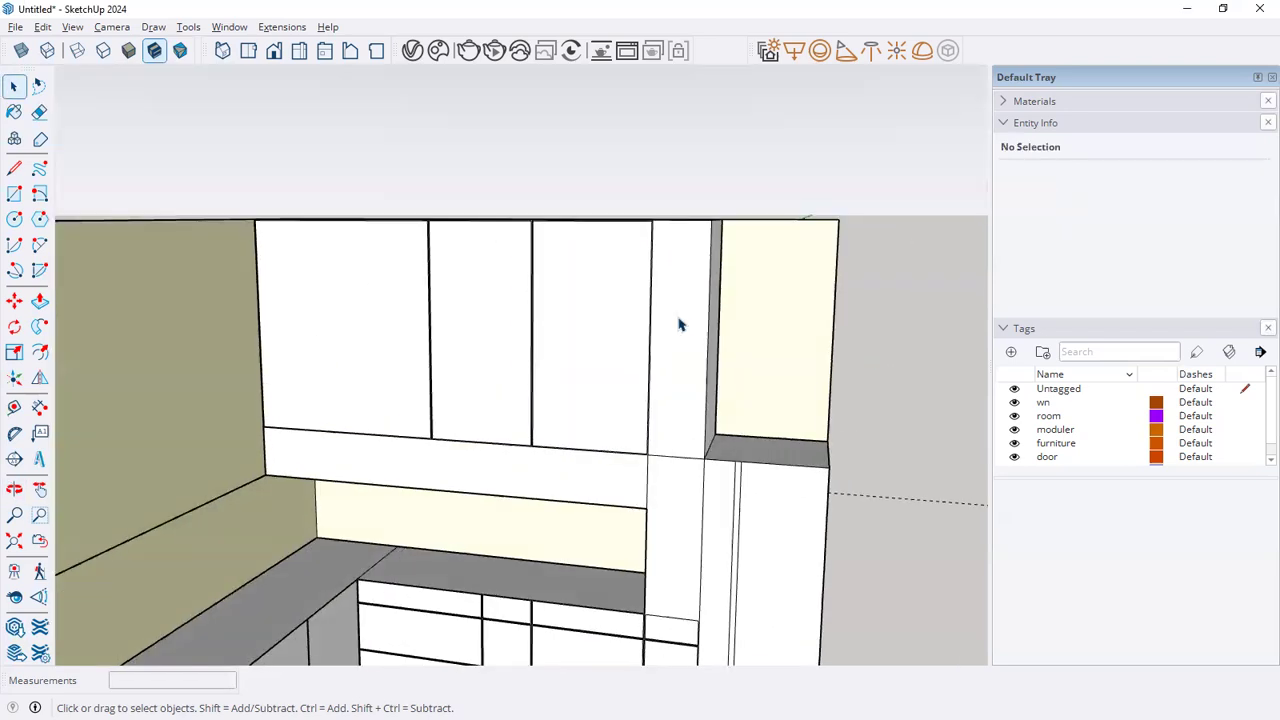
Check the upper cabinet heights in the reference PDF and place a guide 600 mm below the back wall's top edge, beside the oven tower
{"action": "key", "text": "alt+Tab"}
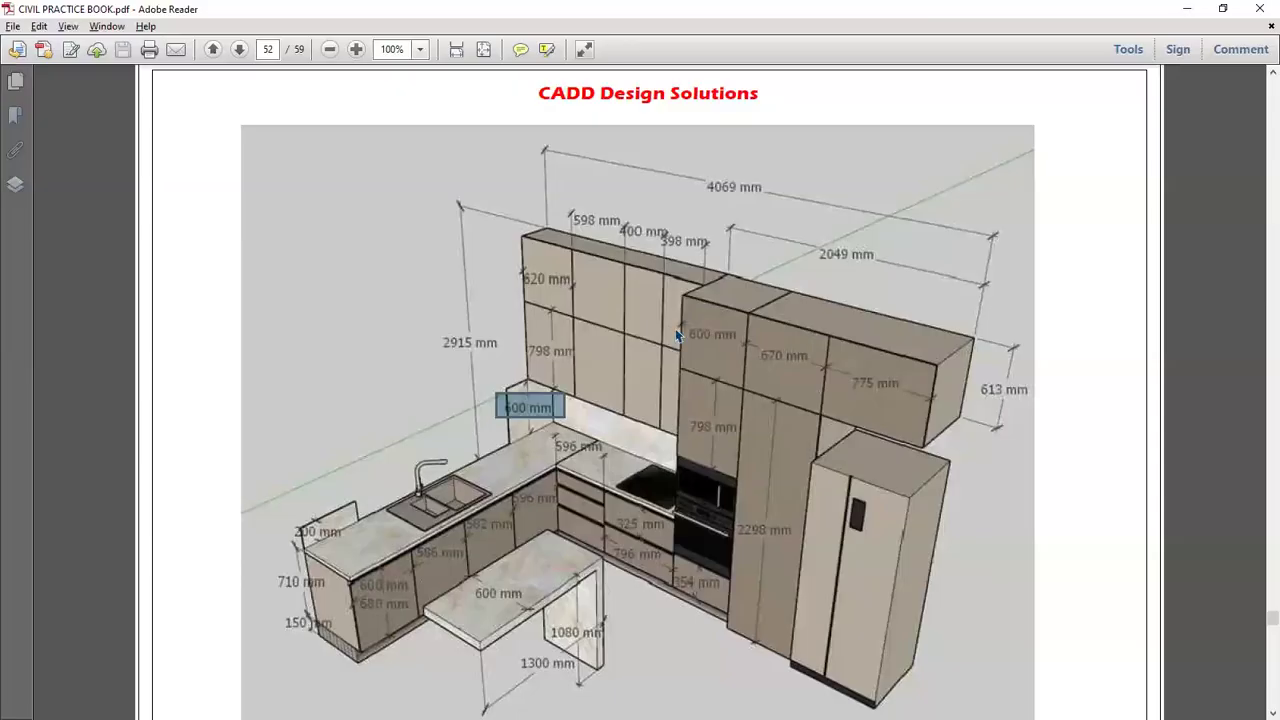
{"action": "key", "text": "alt+Tab"}
{"action": "left_click", "coordinate": [14, 406]}
{"action": "left_click_drag", "start_coordinate": [226, 358], "coordinate": [834, 191]}
{"action": "middle_click_drag", "start_coordinate": [681, 237], "coordinate": [683, 209]}
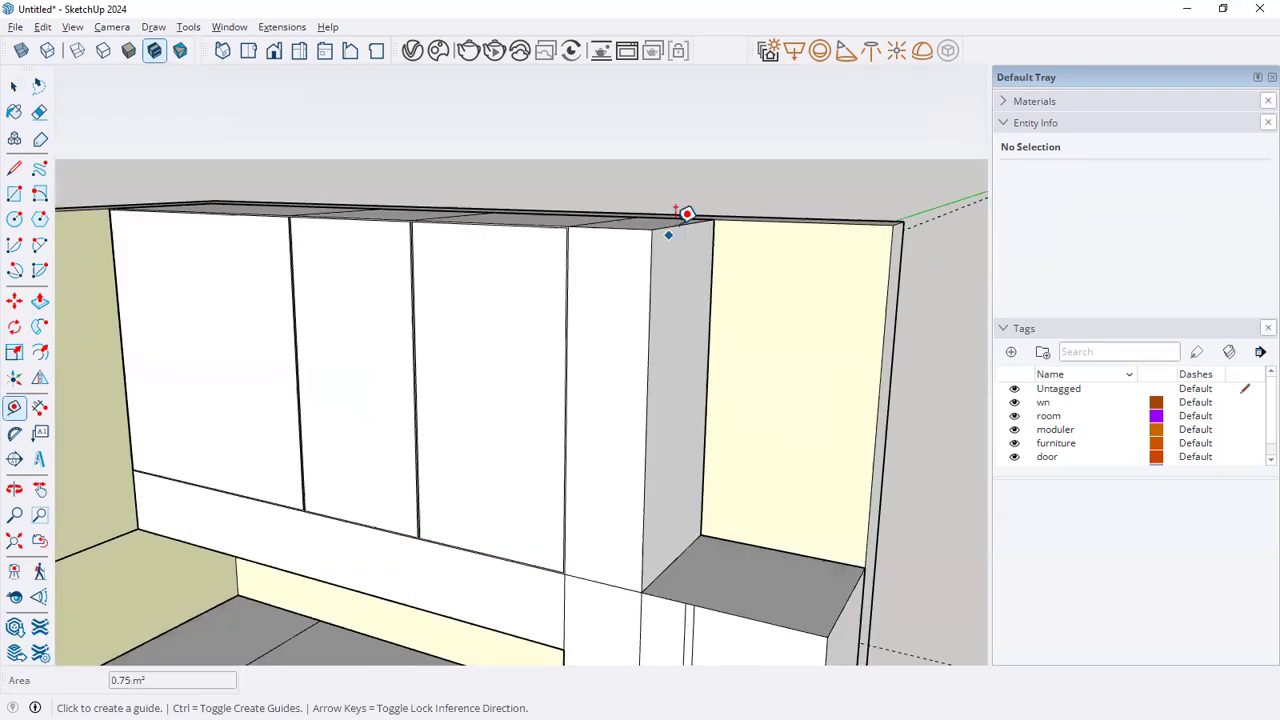
{"action": "left_click", "coordinate": [743, 218]}
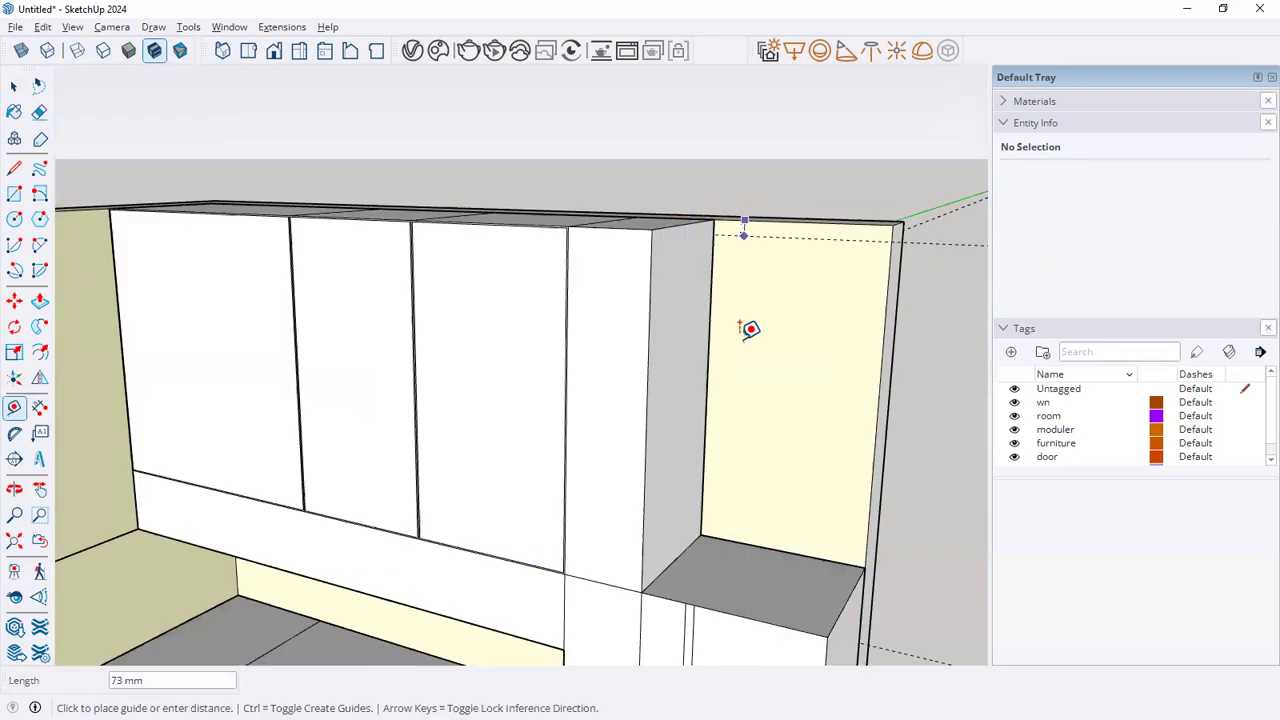
{"action": "key", "text": "alt+Tab"}
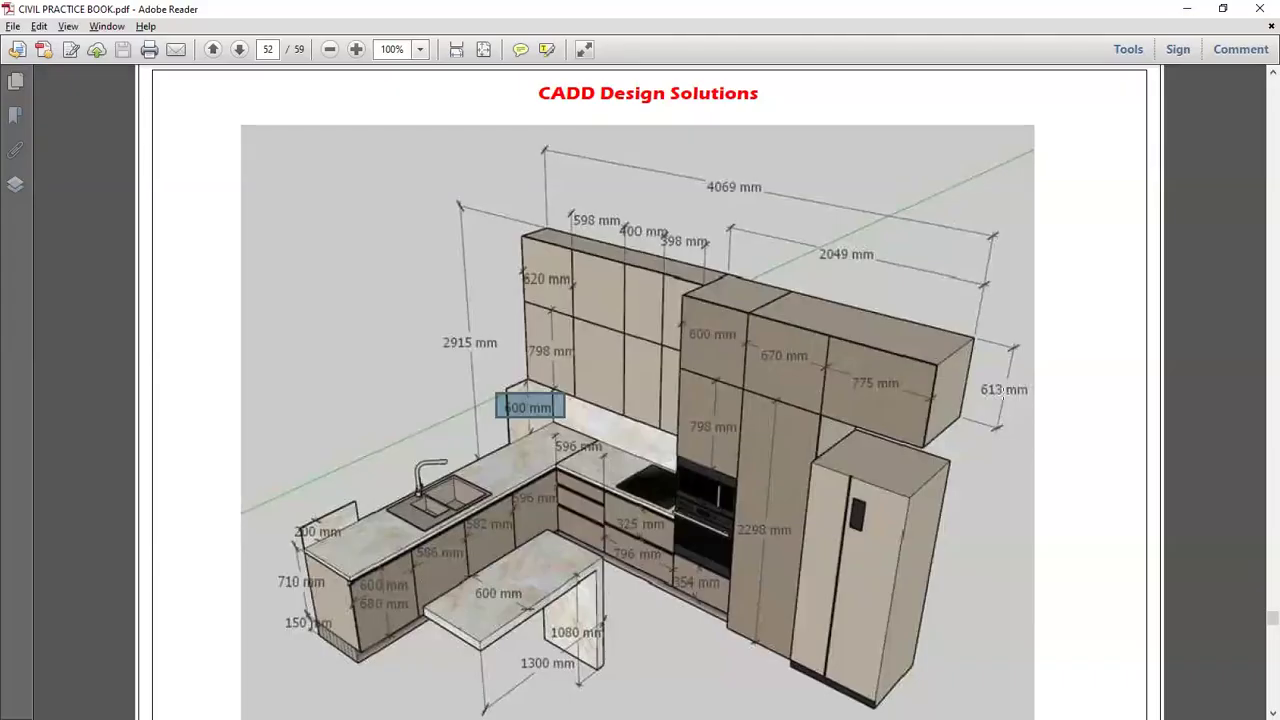
{"action": "key", "text": "alt+Tab"}
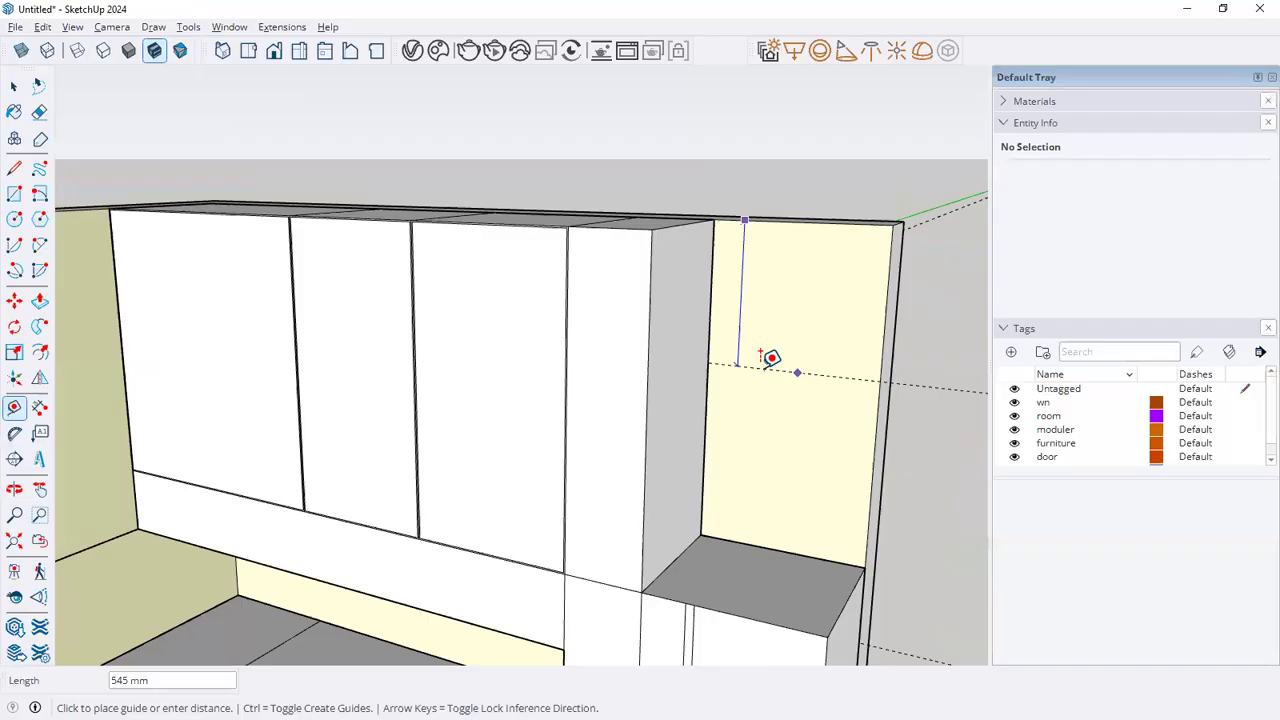
{"action": "type", "text": "600"}
{"action": "key", "text": "Return"}
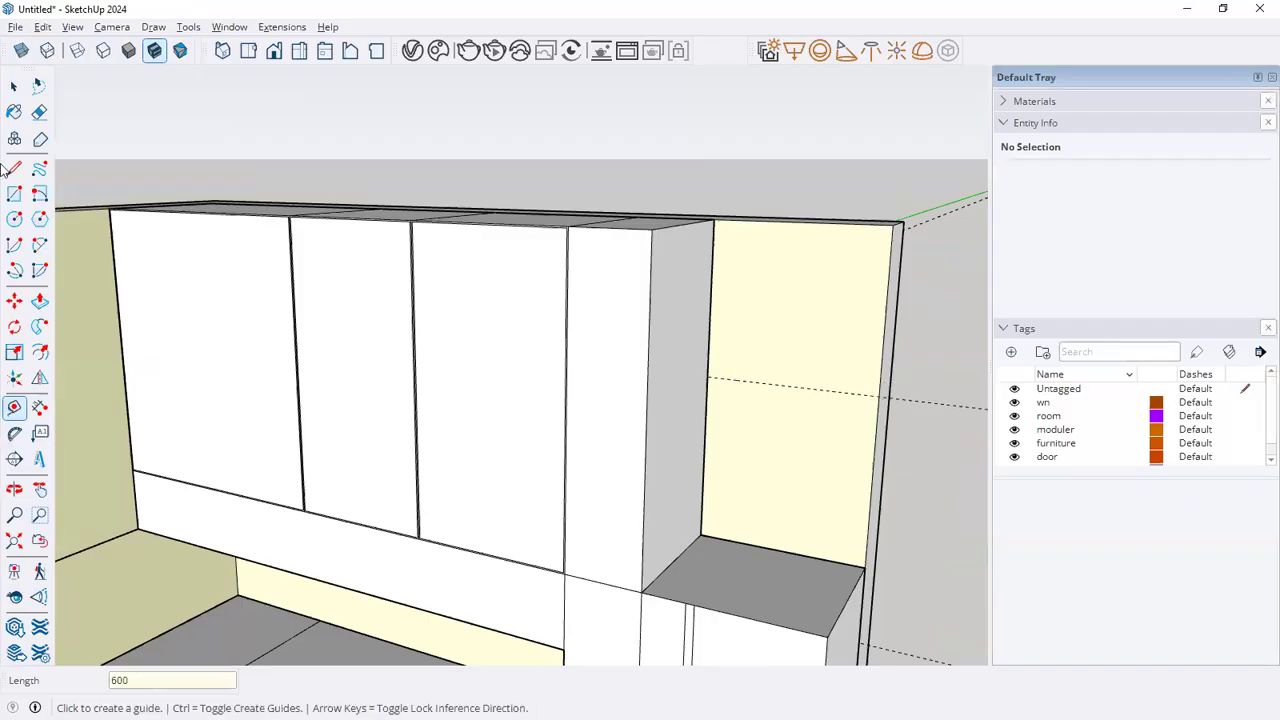
Draw a line along the guide on the back wall and a 630 × 600 mm rectangle from it to the wall's top corner
{"action": "left_click", "coordinate": [12, 170]}
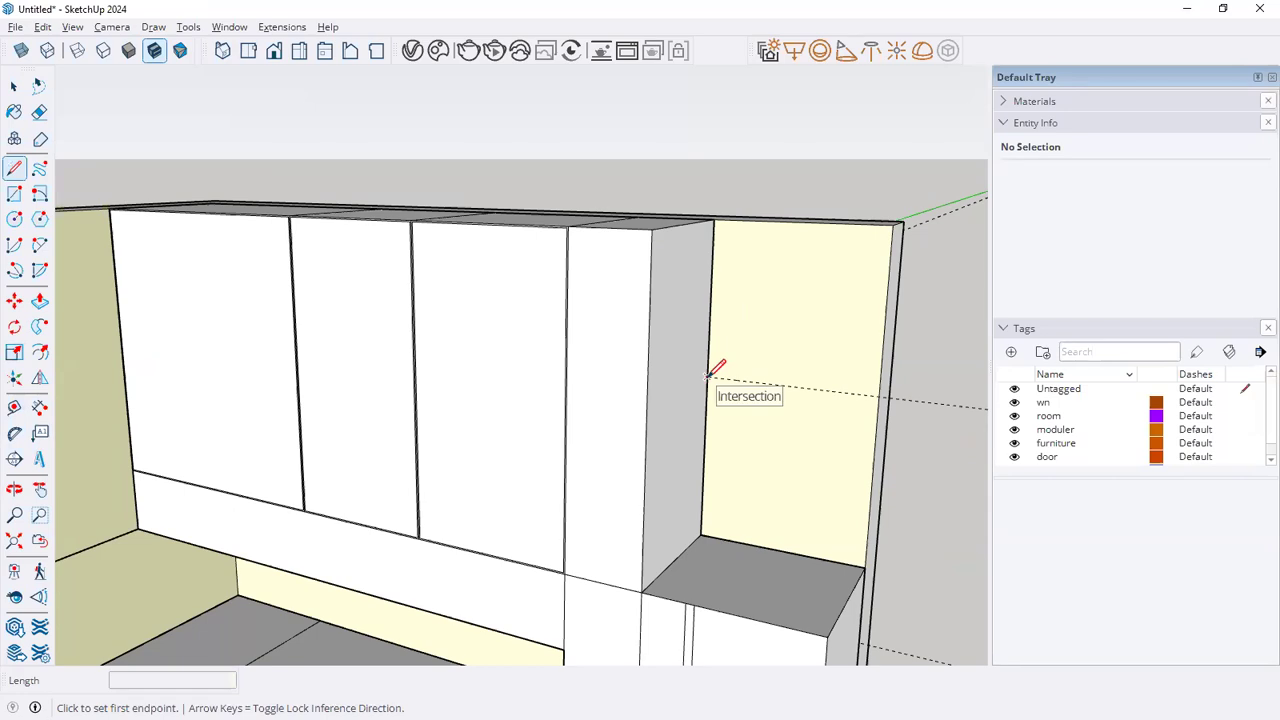
{"action": "left_click", "coordinate": [707, 377]}
{"action": "left_click", "coordinate": [879, 396]}
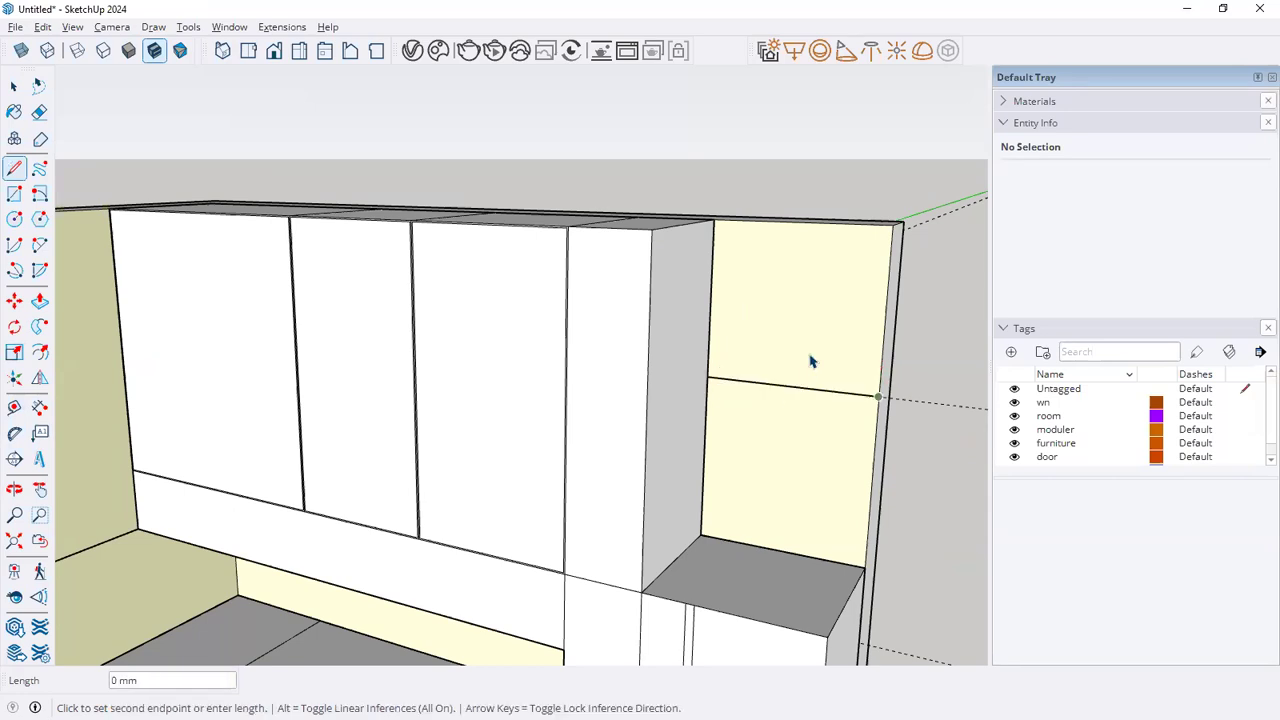
{"action": "key", "text": "space"}
{"action": "key", "text": "p"}
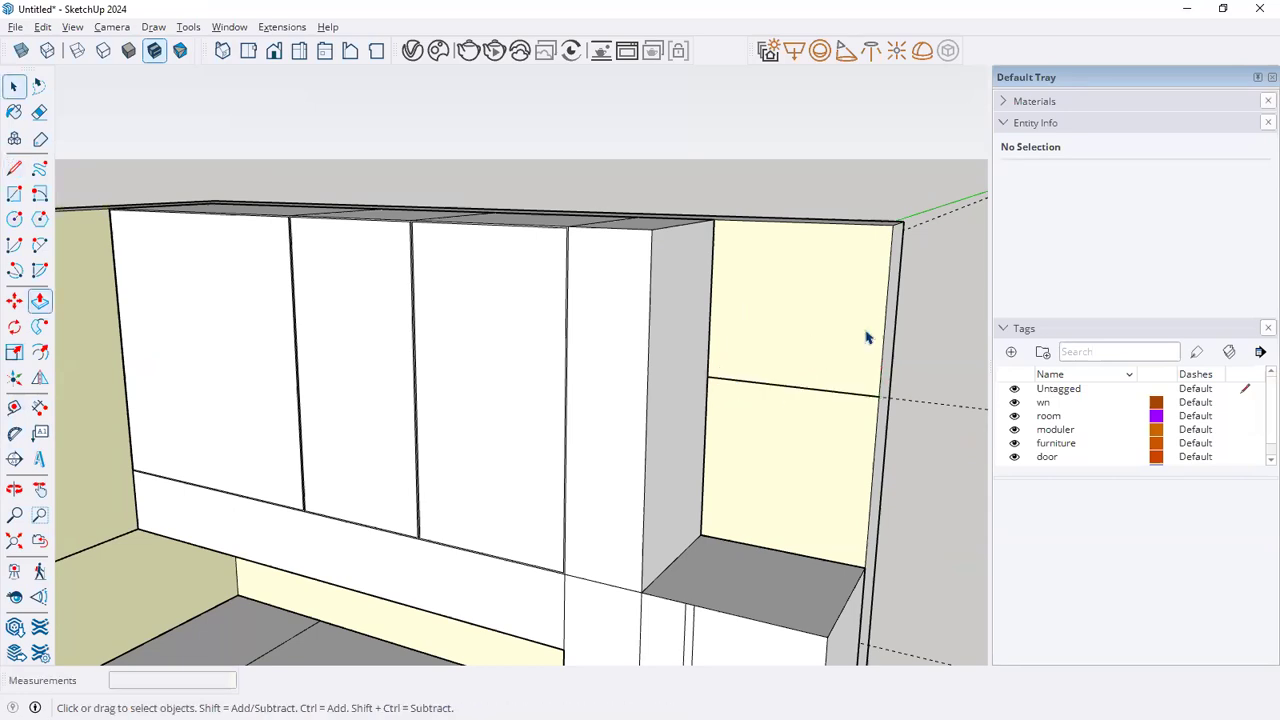
{"action": "left_click", "coordinate": [15, 195]}
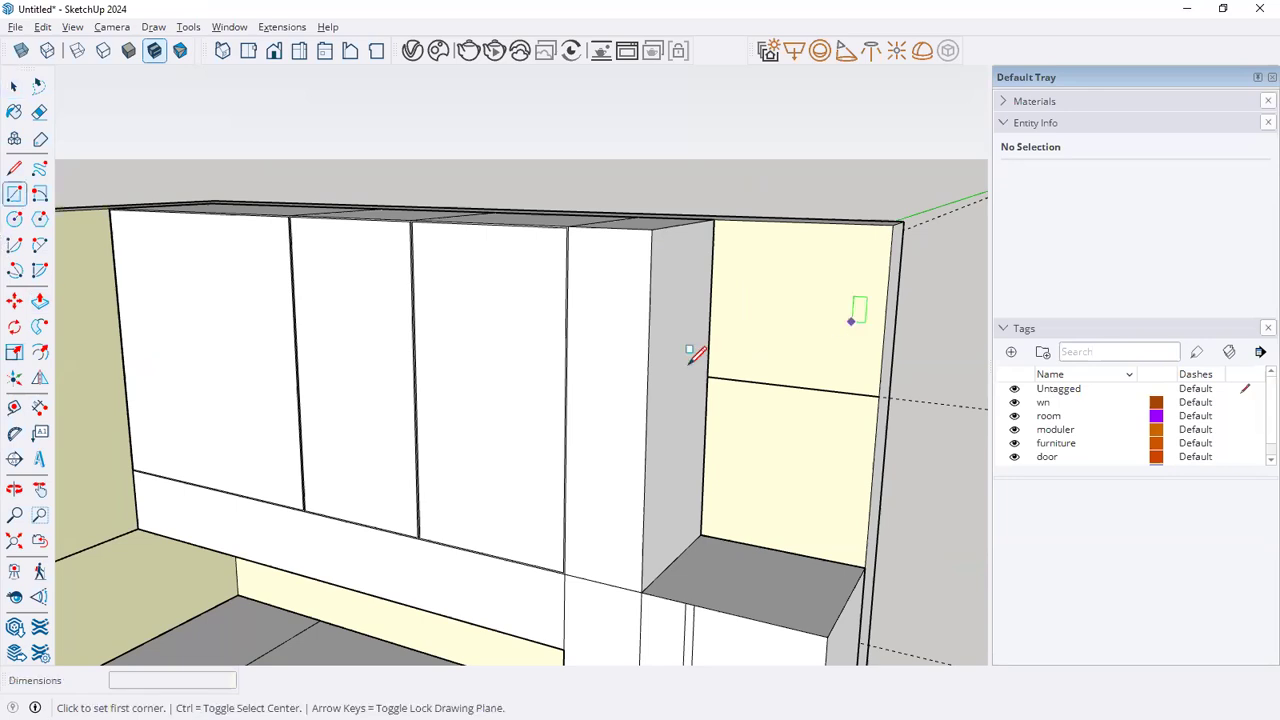
{"action": "left_click", "coordinate": [707, 377]}
{"action": "left_click", "coordinate": [894, 221]}
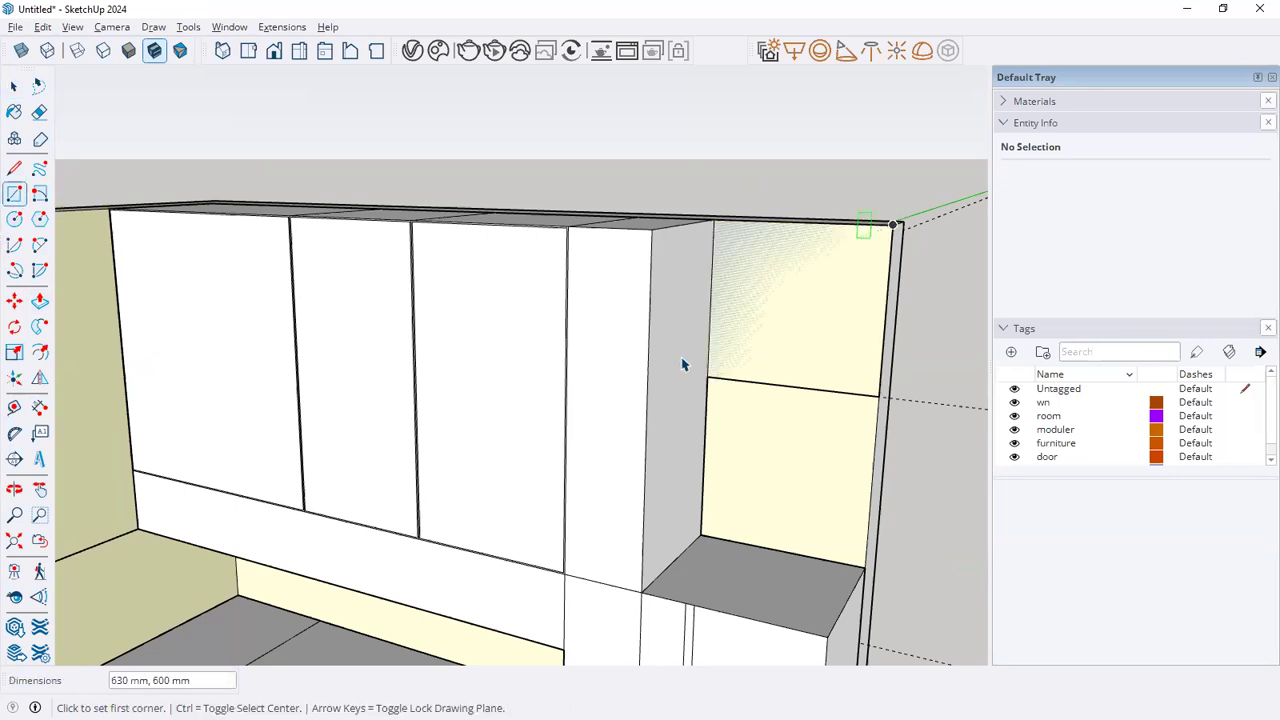
Push/Pull the rectangle beside the oven tower forward until it is flush with the tower's front face
{"action": "key", "text": "space"}
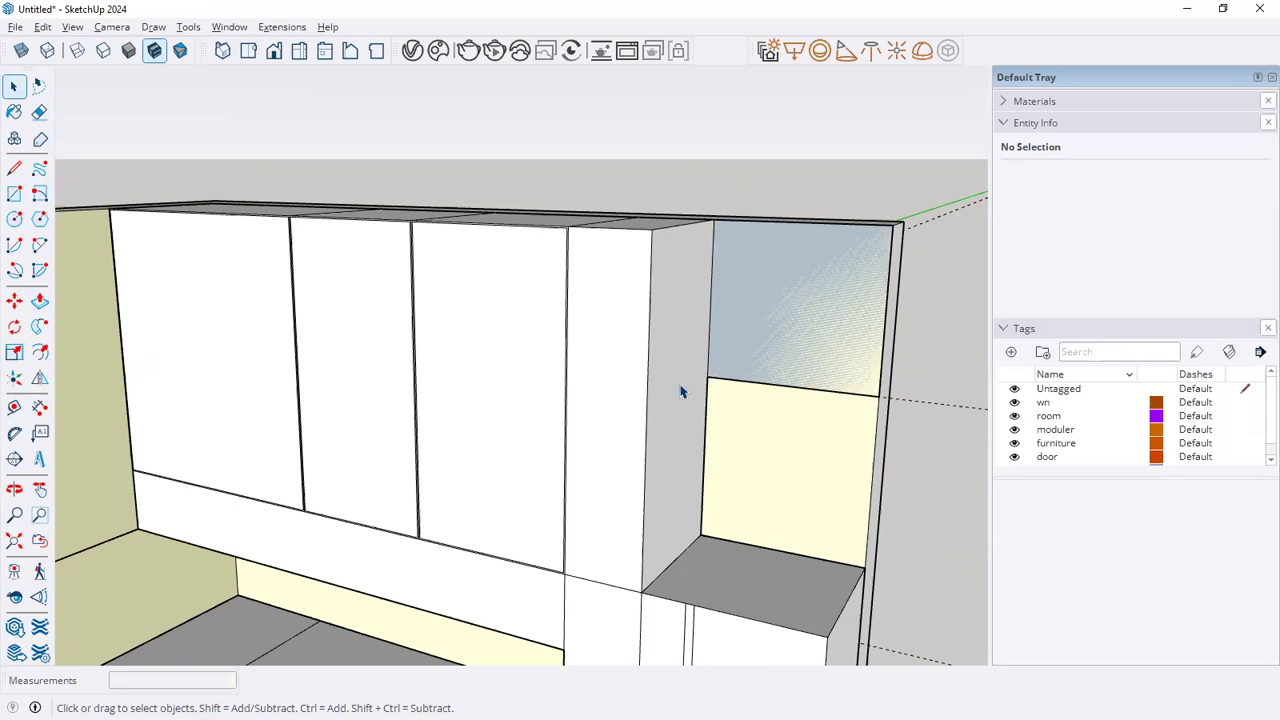
{"action": "key", "text": "p"}
{"action": "left_click", "coordinate": [694, 314]}
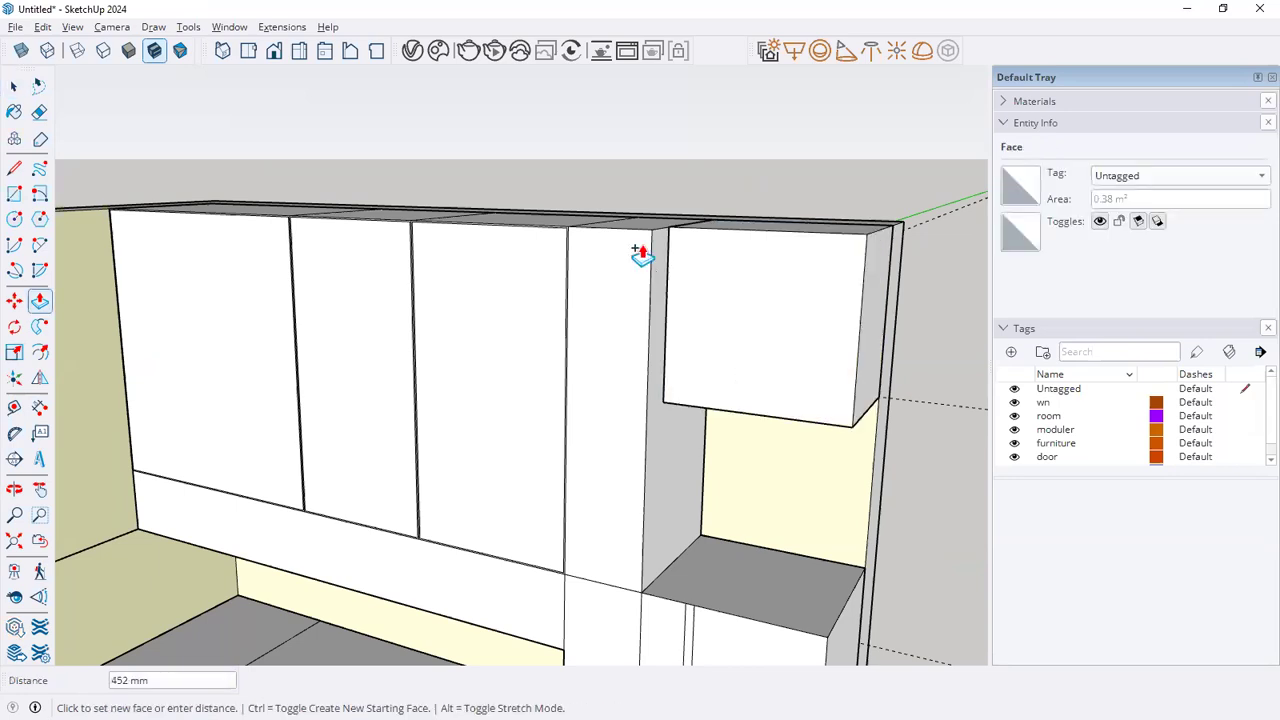
{"action": "left_click", "coordinate": [594, 241]}
{"action": "key", "text": "space"}
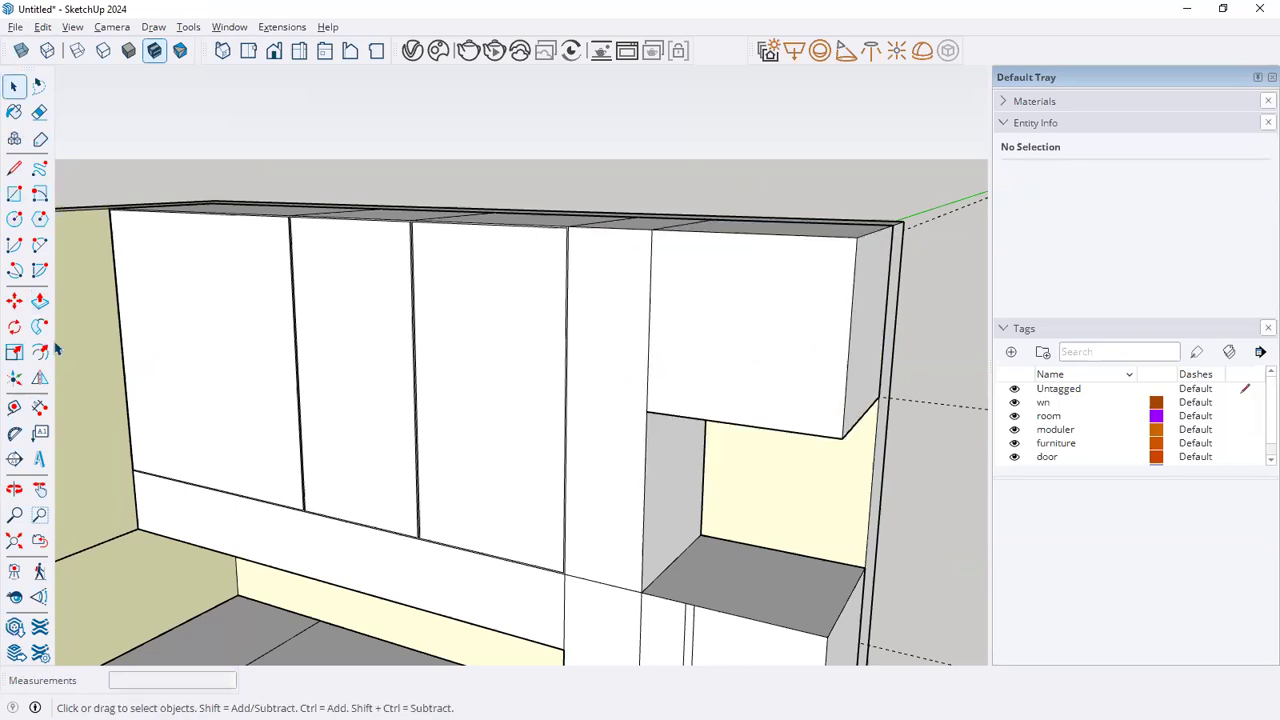
{"action": "middle_click_drag", "start_coordinate": [628, 403], "coordinate": [640, 334]}
{"action": "middle_click_drag", "start_coordinate": [760, 294], "coordinate": [254, 362]}
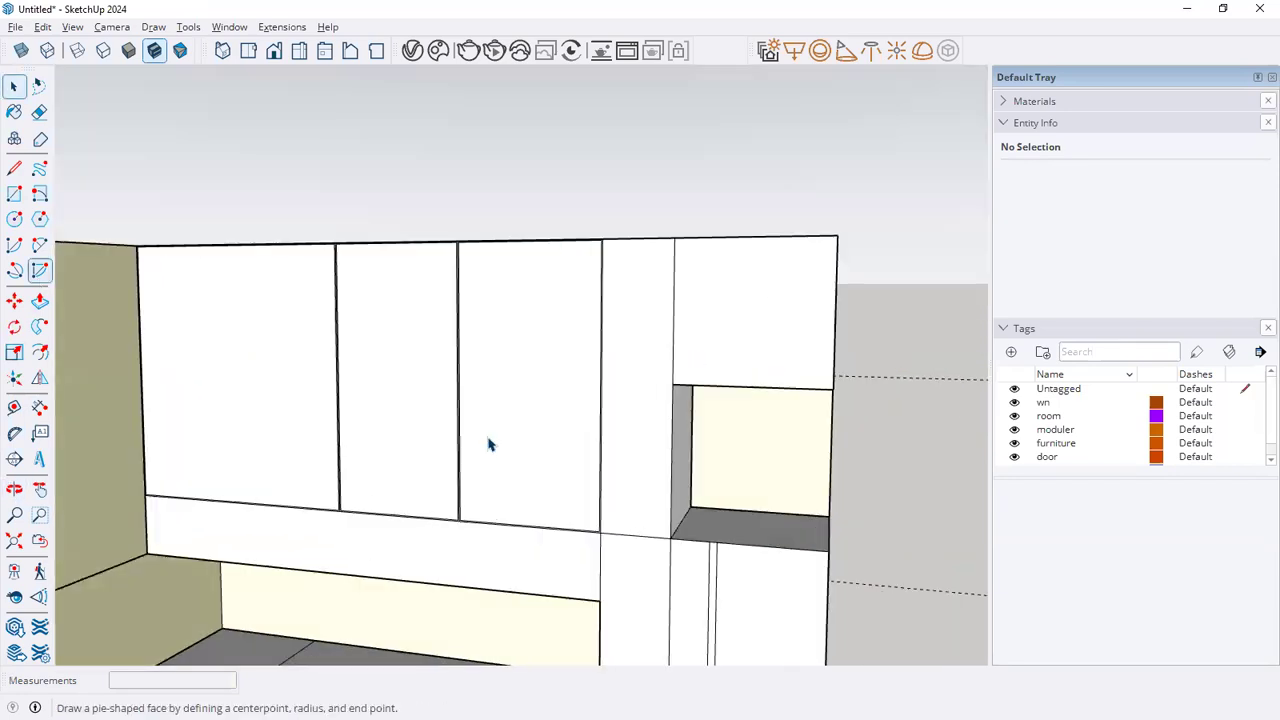
Consult the reference PDF and place a horizontal guide 300 mm below the top edge of the upper cabinet fronts
{"action": "key", "text": "alt+Tab"}
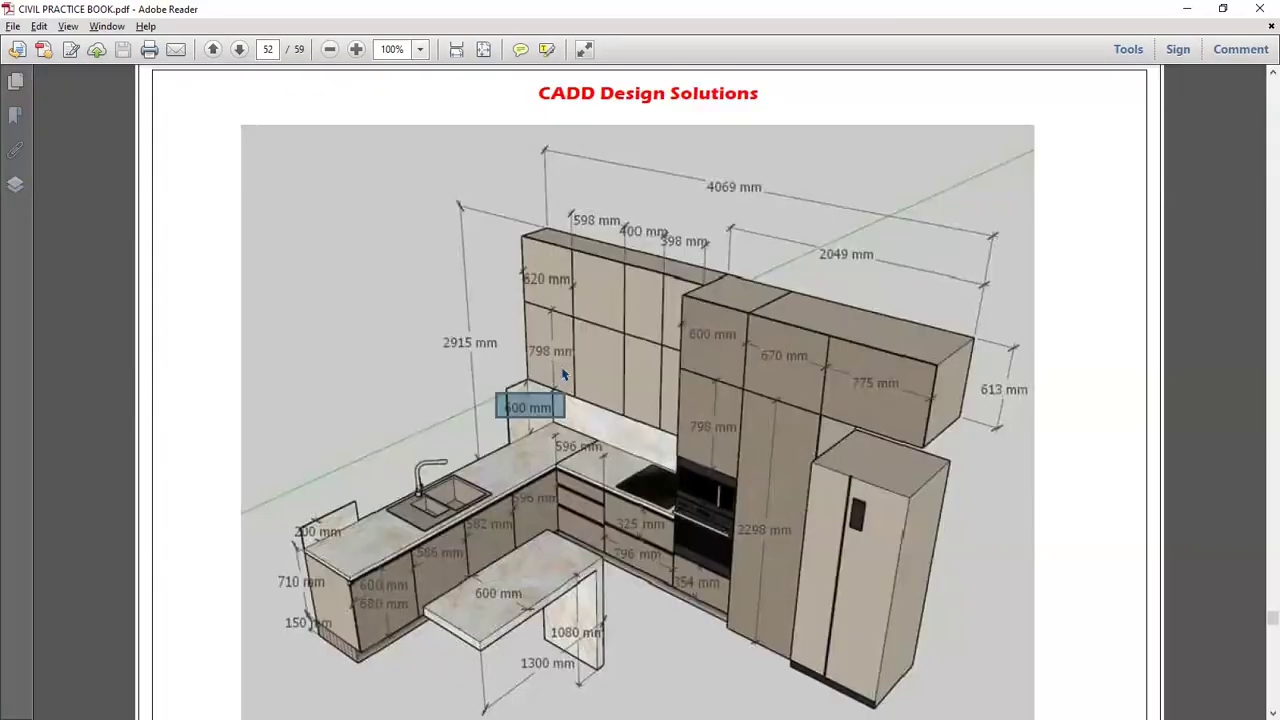
{"action": "key", "text": "alt+Tab"}
{"action": "key", "text": "t"}
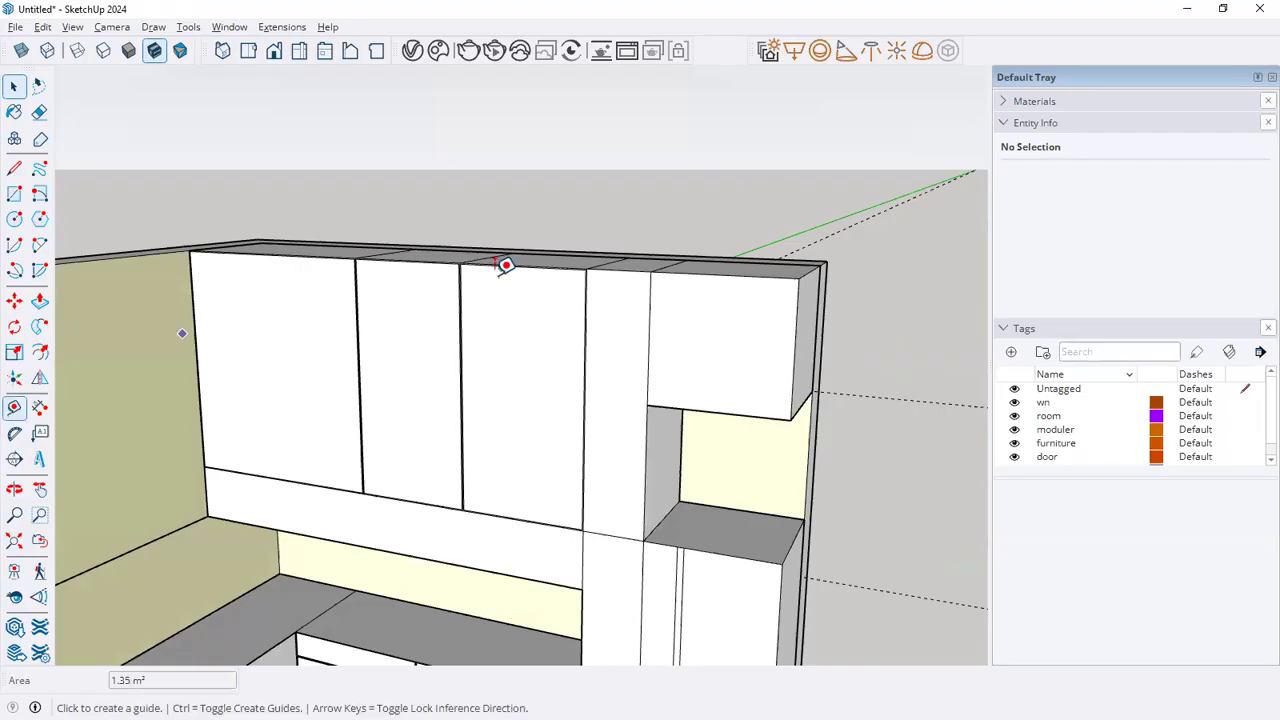
{"action": "scroll", "coordinate": [534, 252], "scroll_direction": "up", "scroll_amount": 2}
{"action": "left_click", "coordinate": [531, 262]}
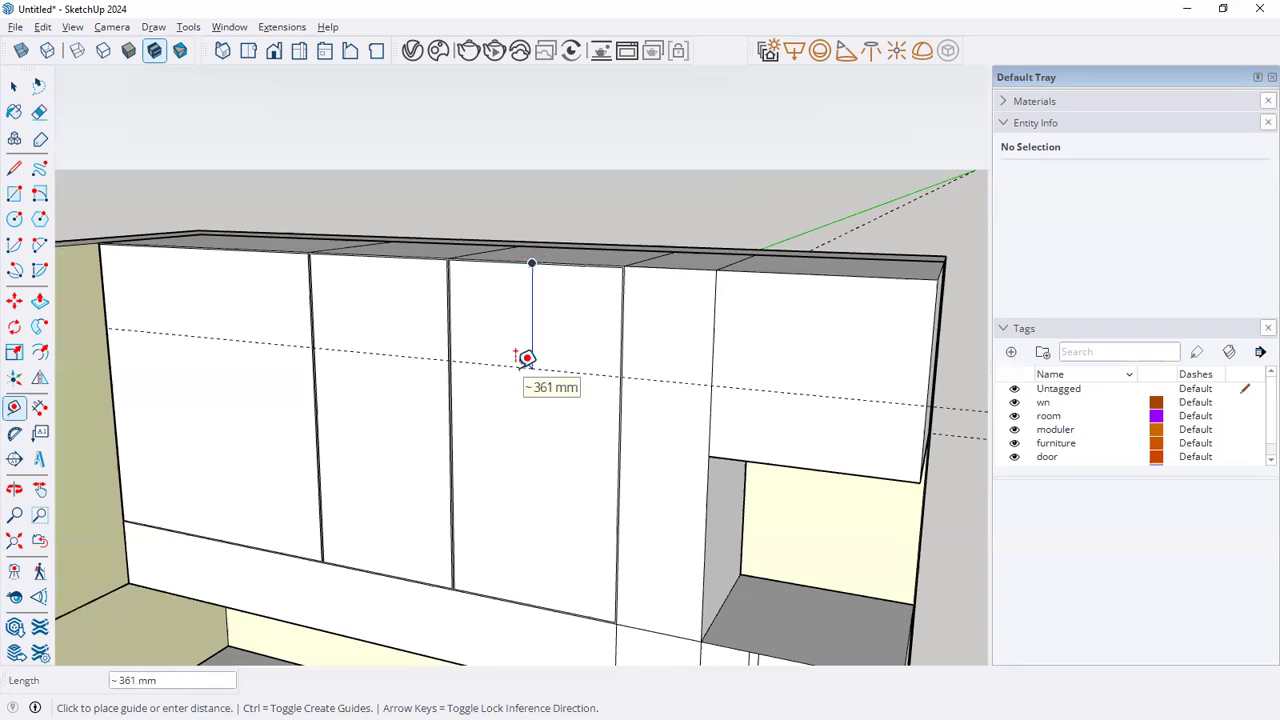
{"action": "type", "text": "30"}
{"action": "key", "text": "Return"}
{"action": "key", "text": "space"}
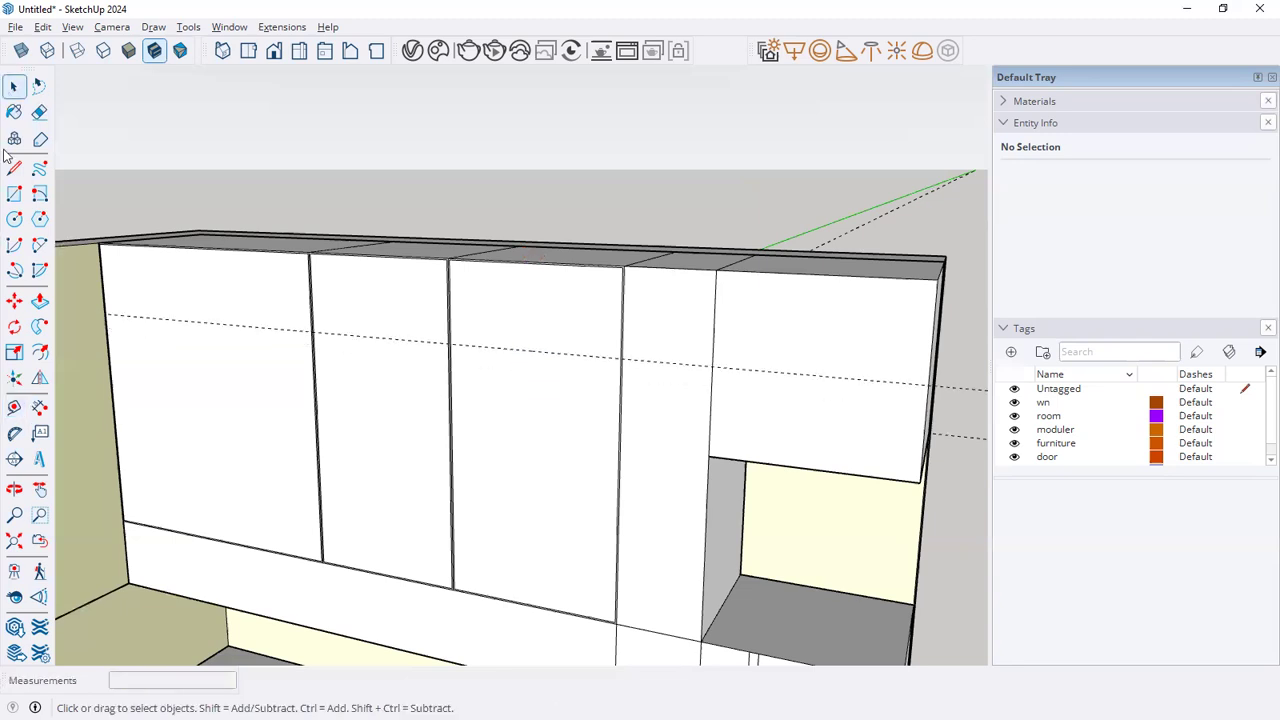
Draw a line along the guide across the upper cabinet fronts, from the widest front's inner edge to the far end beside the tower
{"action": "key", "text": "l"}
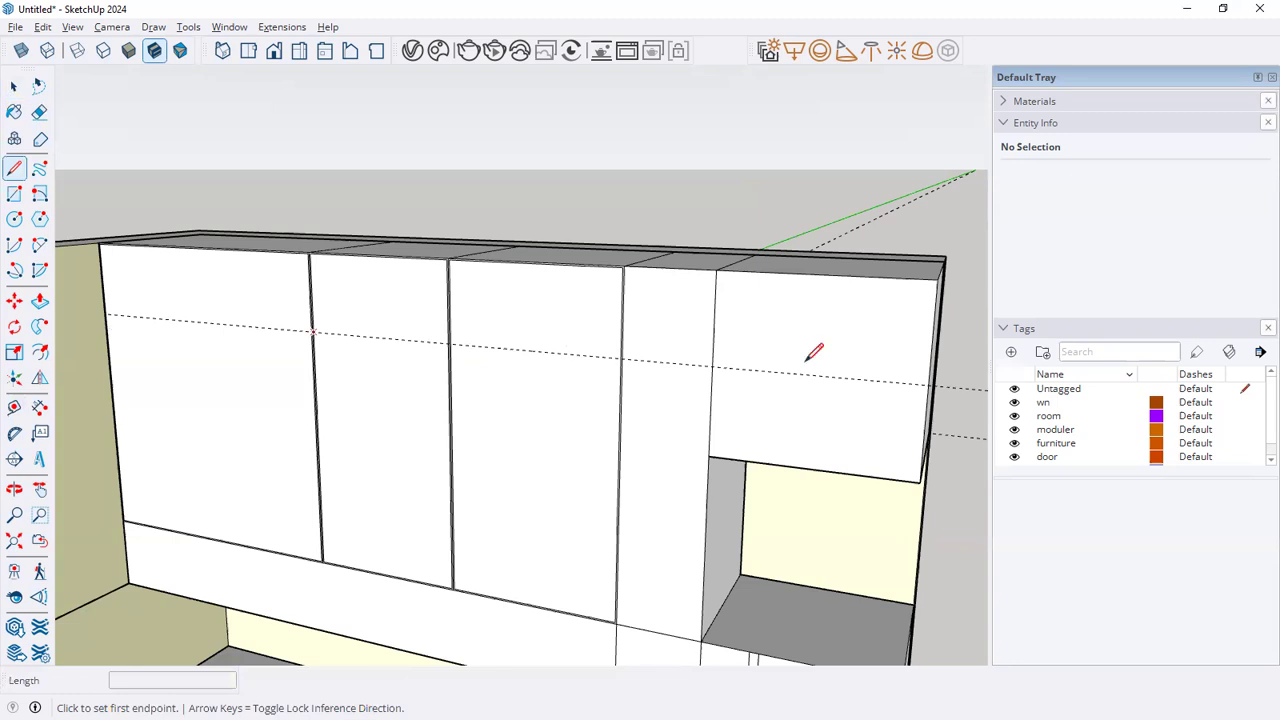
{"action": "key", "text": "space"}
{"action": "middle_click_drag", "start_coordinate": [674, 385], "coordinate": [671, 371]}
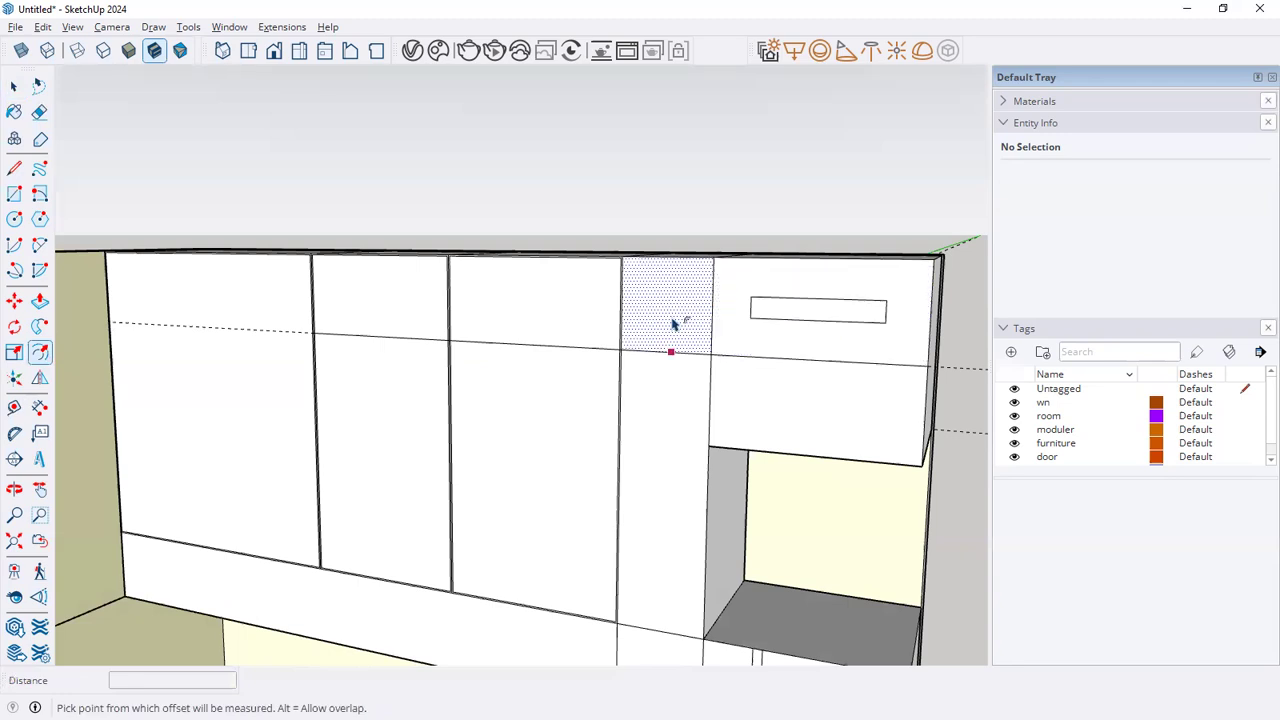
{"action": "left_click", "coordinate": [808, 340]}
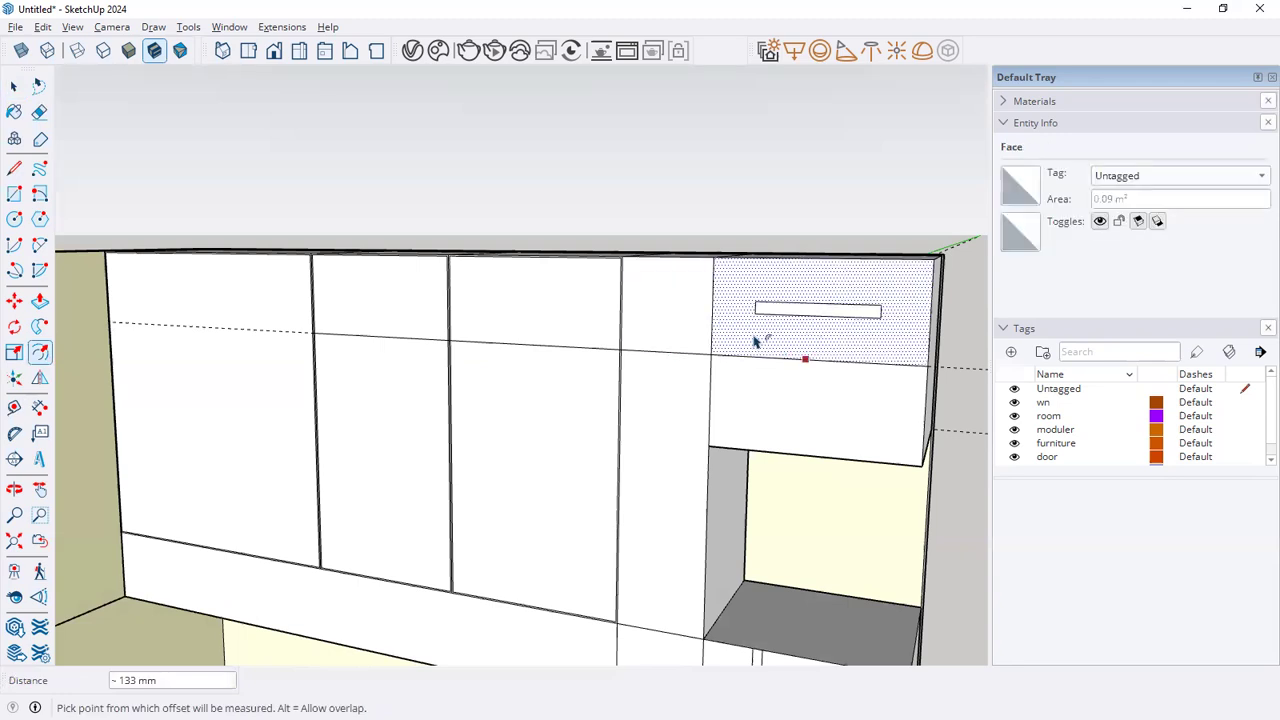
{"action": "key", "text": "Escape"}
{"action": "key", "text": "space"}
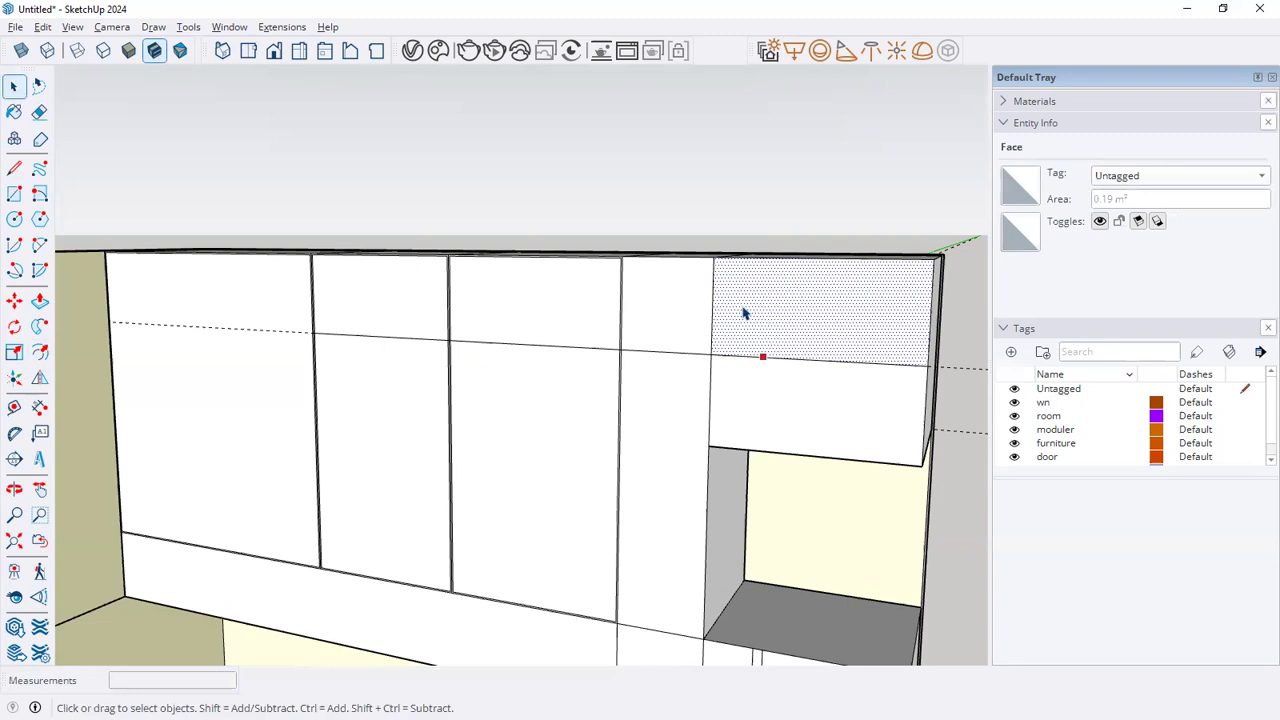
Offset the outlines of the divided upper cabinet fronts inward by 5 mm, both above and below the new dividing line
{"action": "left_click", "coordinate": [40, 352]}
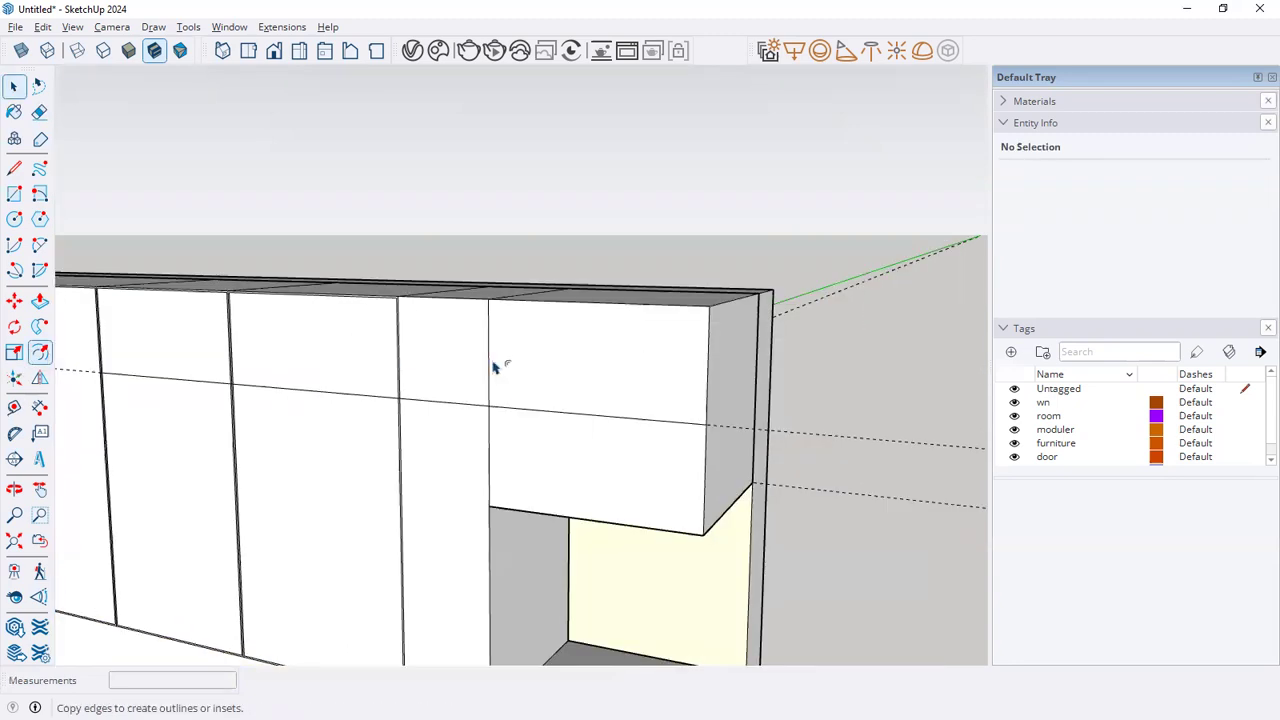
{"action": "left_click", "coordinate": [512, 368]}
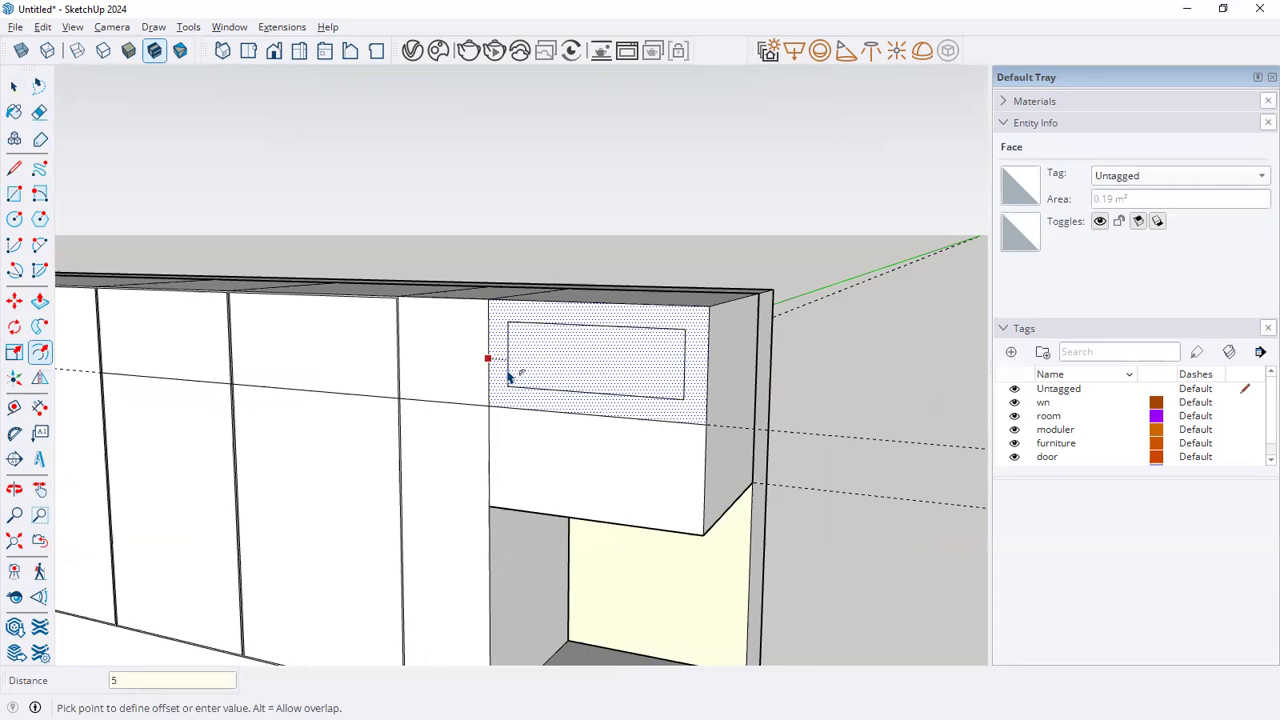
{"action": "type", "text": "5"}
{"action": "key", "text": "Return"}
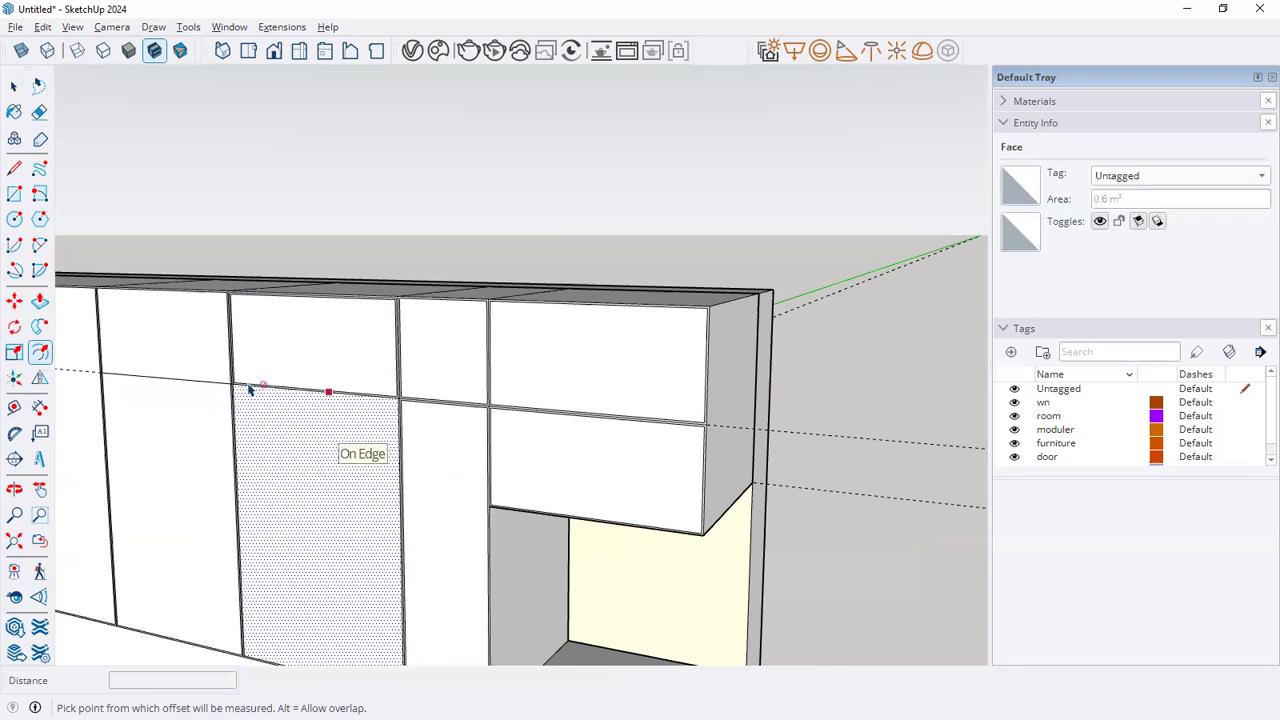
{"action": "scroll", "coordinate": [514, 434], "scroll_direction": "down", "scroll_amount": 2}
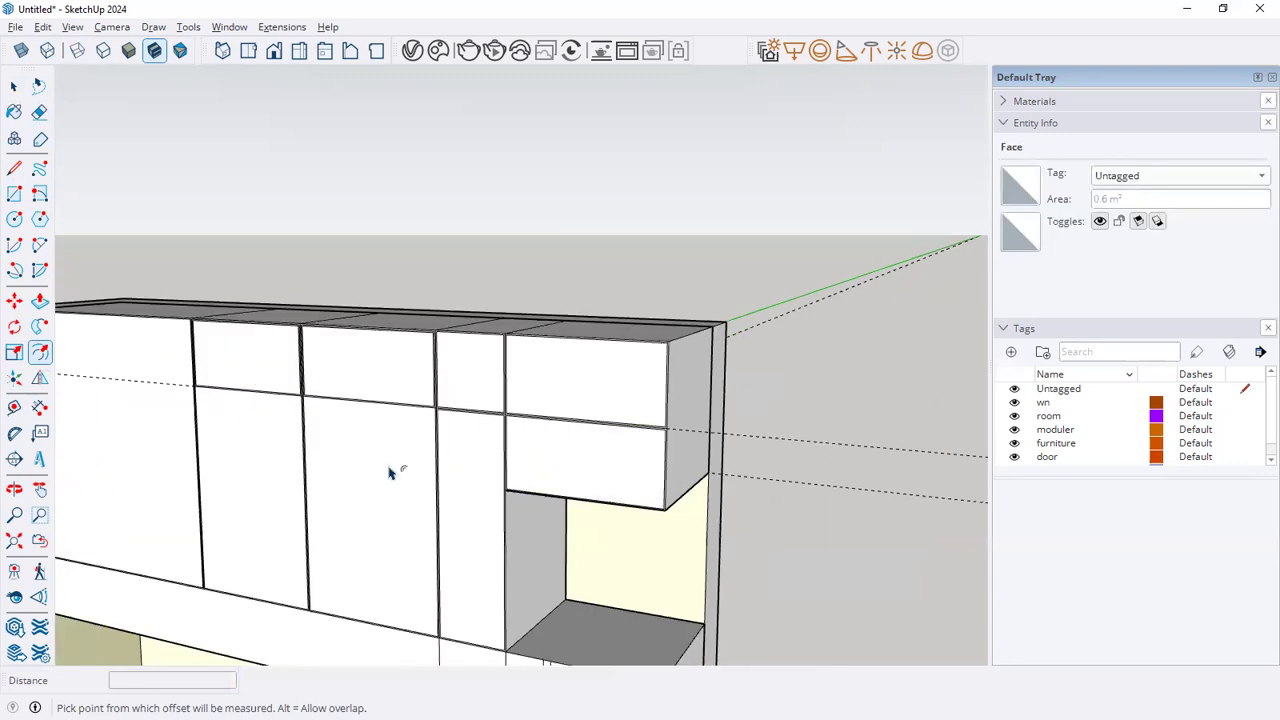
{"action": "scroll", "coordinate": [601, 455], "scroll_direction": "down", "scroll_amount": 3}
{"action": "key", "text": "space"}
{"action": "middle_click_drag", "start_coordinate": [480, 391], "coordinate": [429, 440]}
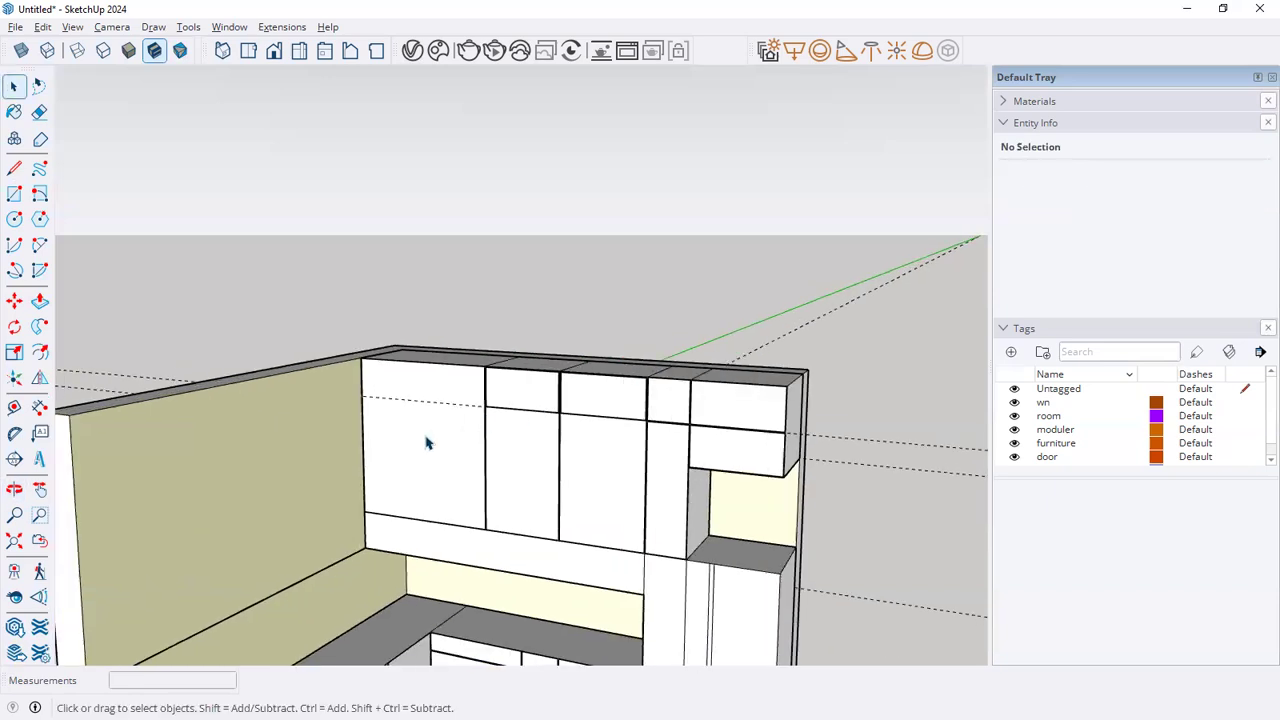
Compare the modelled kitchen with the reference PDF, checking the upper cabinets, the counter and the cooktop area
{"action": "scroll", "coordinate": [426, 443], "scroll_direction": "up", "scroll_amount": 2}
{"action": "key", "text": "alt+Tab"}
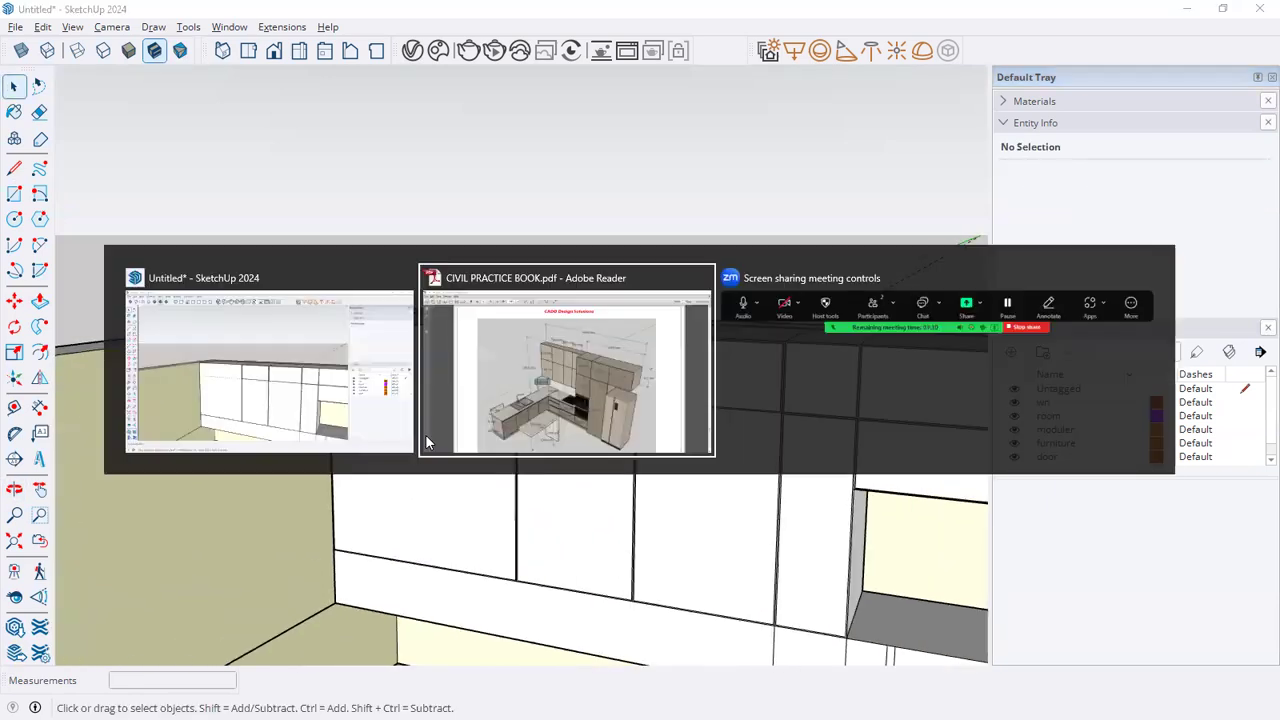
{"action": "key", "text": "alt+Tab"}
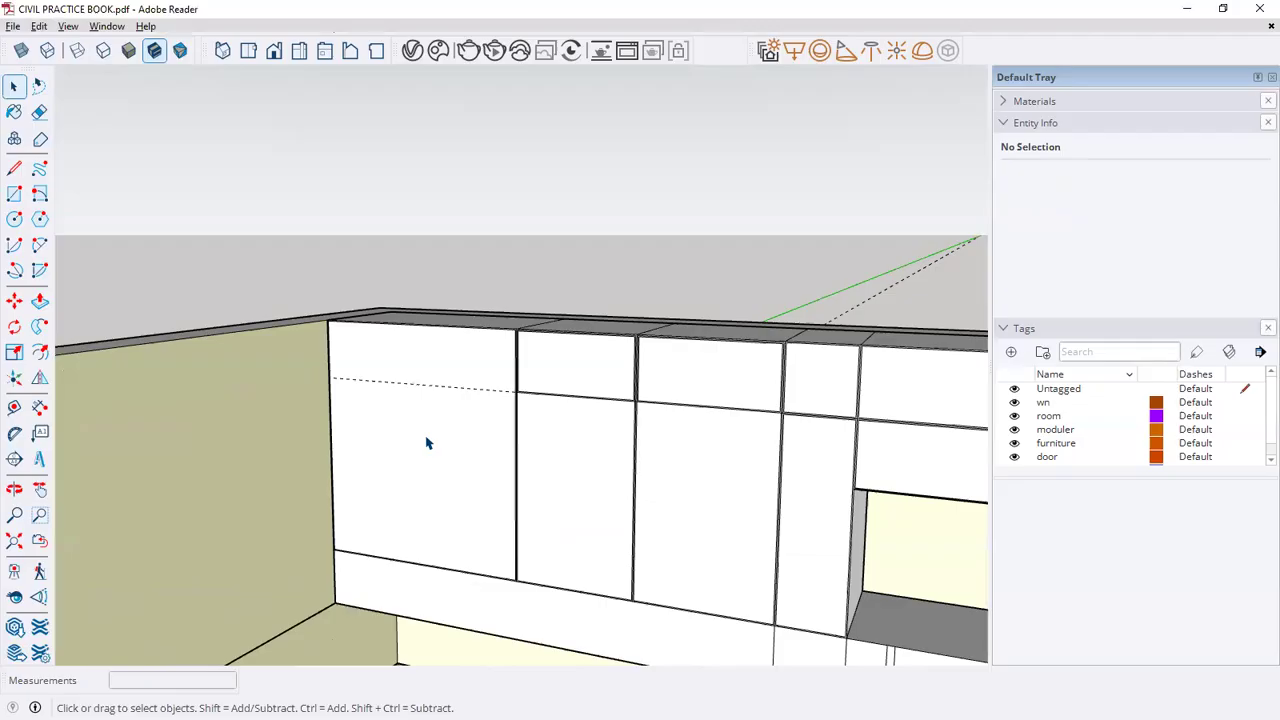
{"action": "scroll", "coordinate": [482, 390], "scroll_direction": "down", "scroll_amount": 5}
{"action": "left_click_drag", "start_coordinate": [593, 463], "coordinate": [594, 432]}
{"action": "key", "text": "space"}
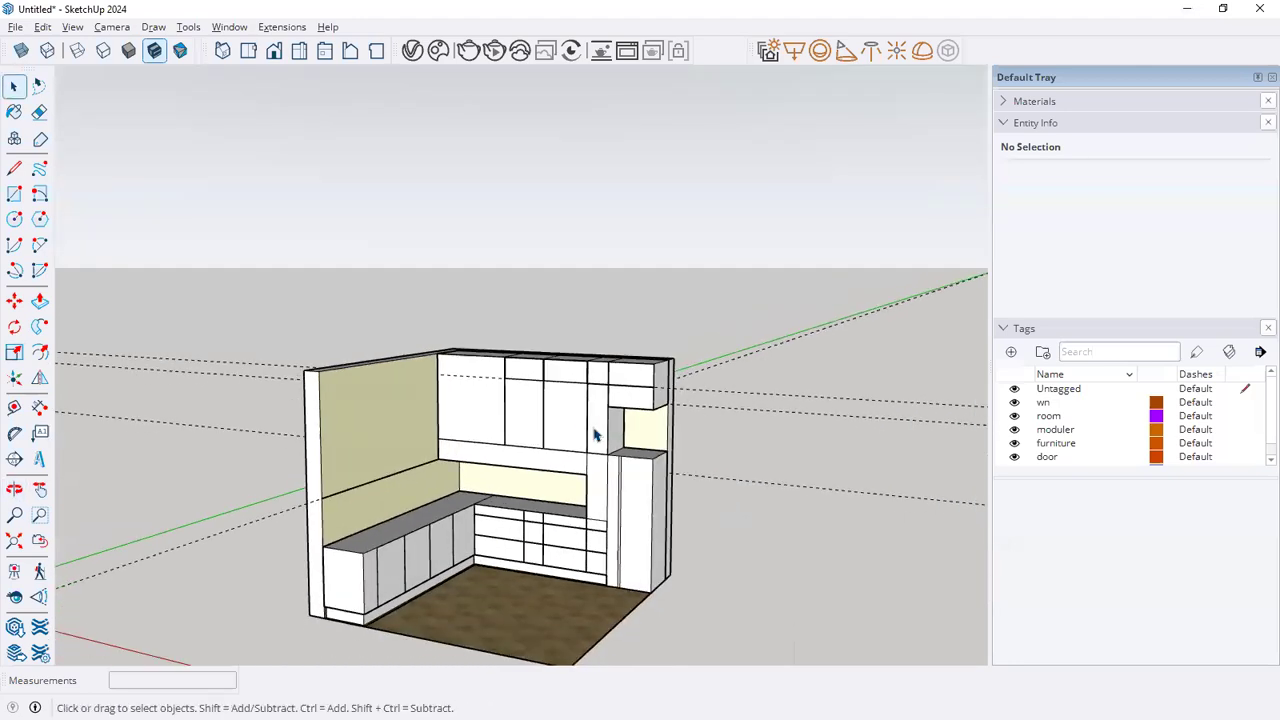
{"action": "key", "text": "alt+Tab"}
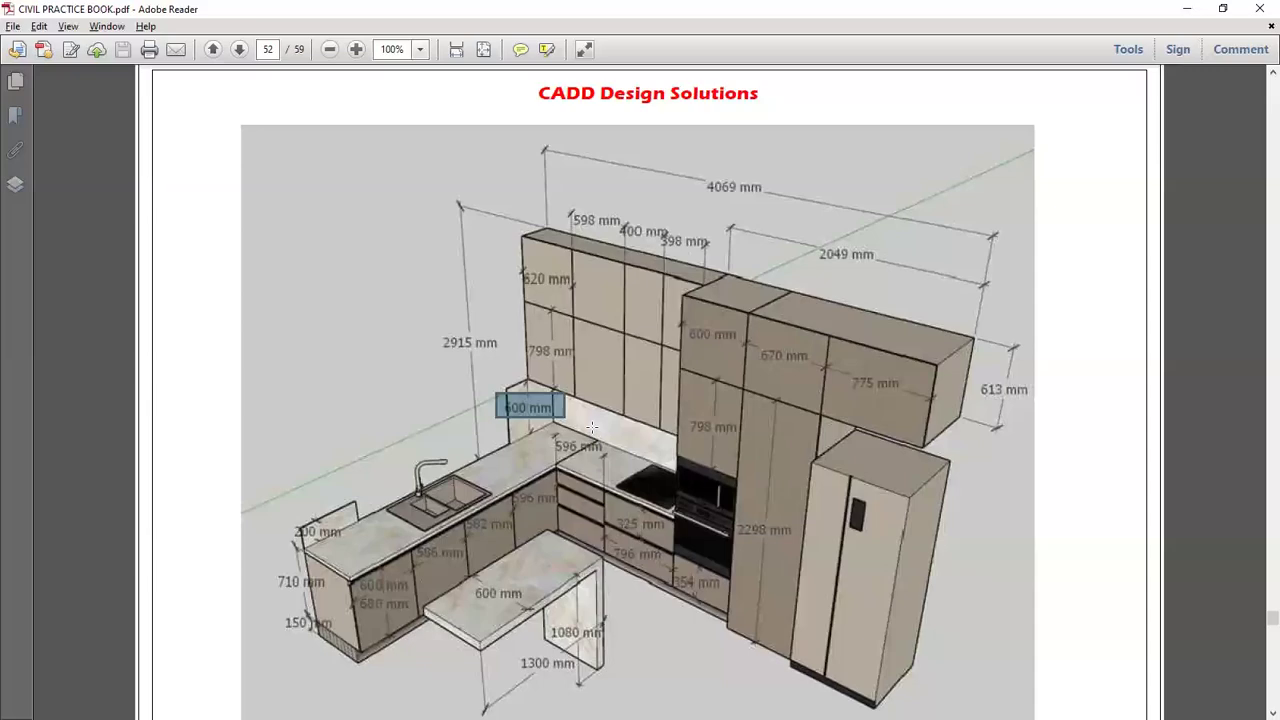
{"action": "key", "text": "alt+Tab"}
{"action": "key", "text": "o"}
{"action": "left_click_drag", "start_coordinate": [729, 537], "coordinate": [703, 574]}
{"action": "key", "text": "space"}
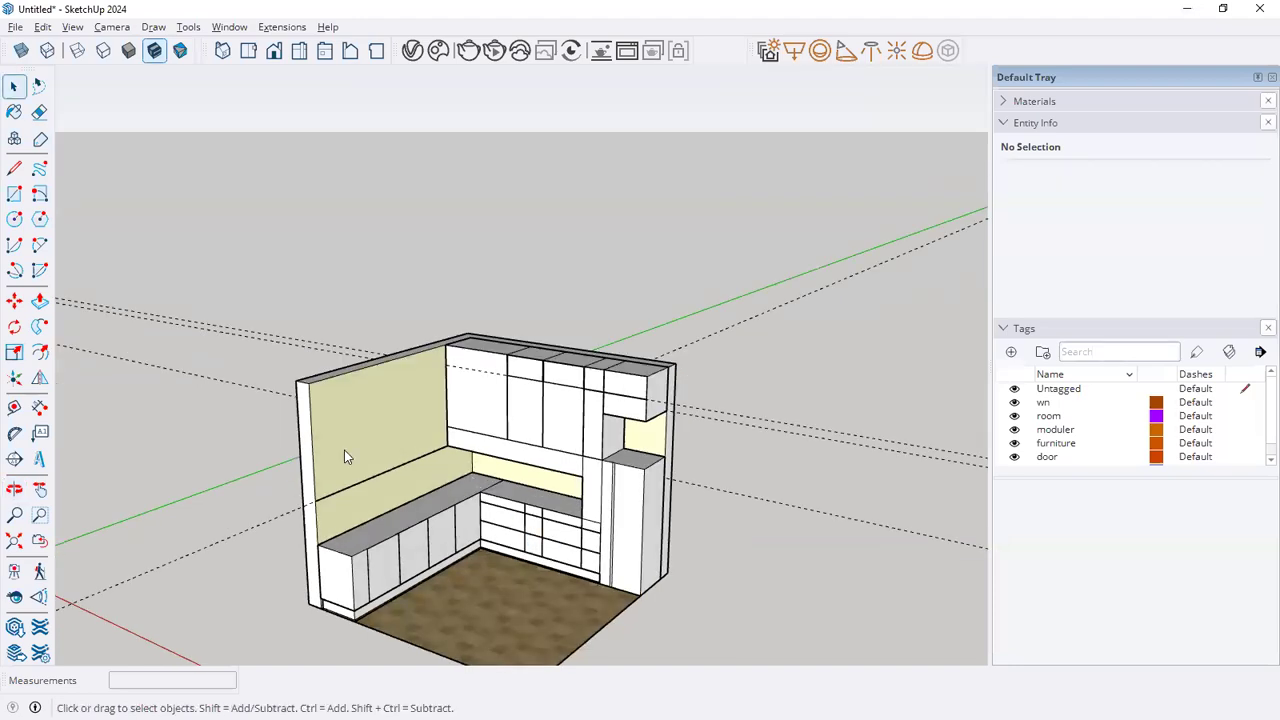
{"action": "key", "text": "alt+Tab"}
{"action": "key", "text": "alt+Tab"}
{"action": "middle_click_drag", "start_coordinate": [403, 465], "coordinate": [401, 453]}
{"action": "scroll", "coordinate": [361, 465], "scroll_direction": "up", "scroll_amount": 1}
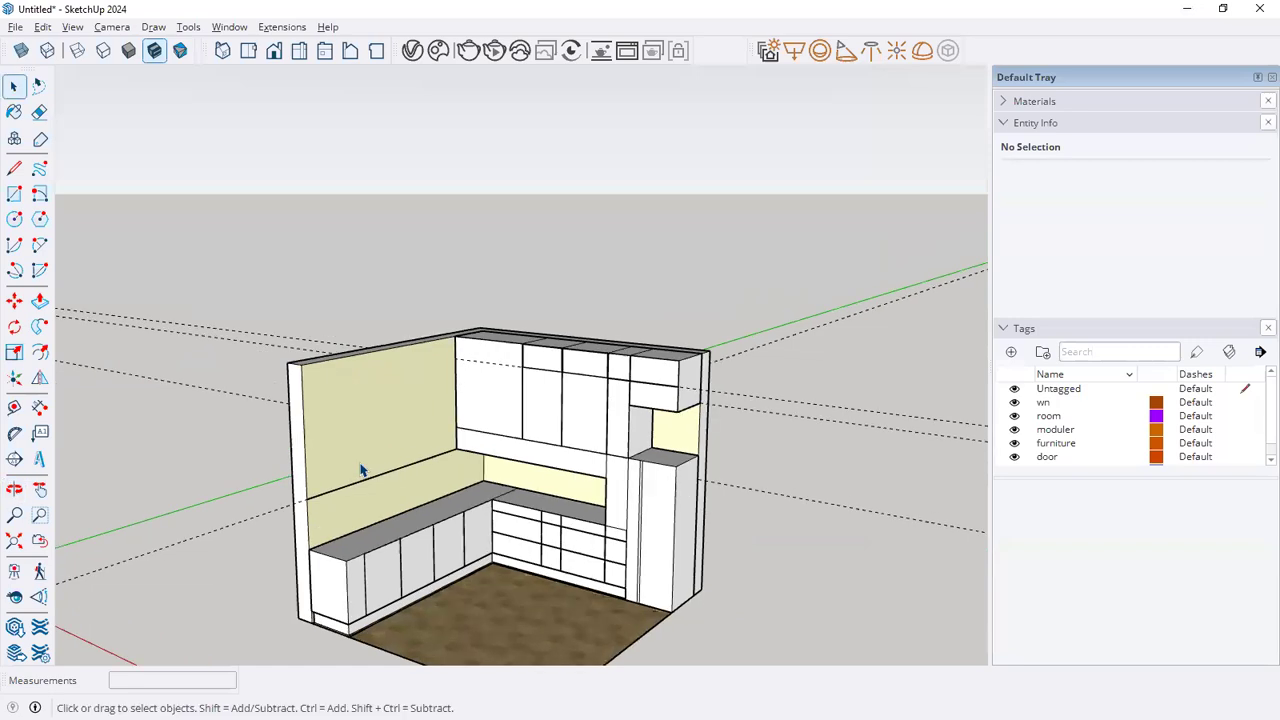
{"action": "scroll", "coordinate": [361, 469], "scroll_direction": "up", "scroll_amount": 1}
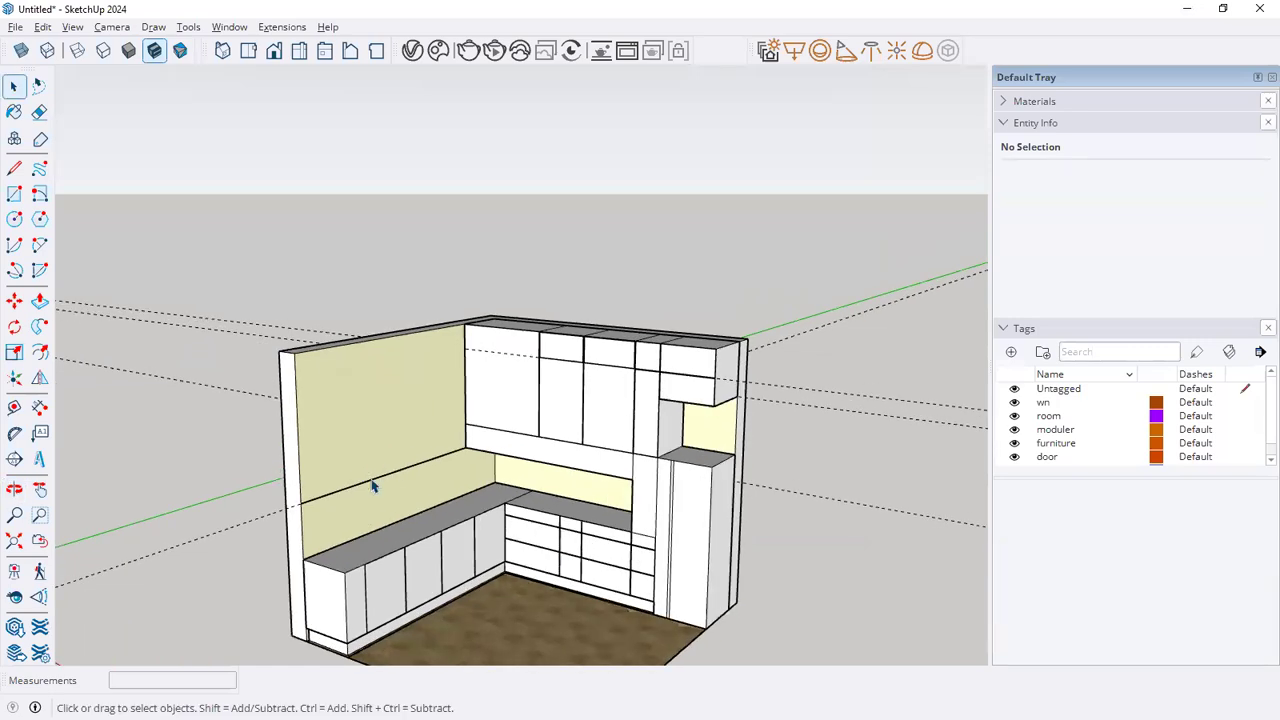
{"action": "scroll", "coordinate": [604, 492], "scroll_direction": "down", "scroll_amount": 2}
{"action": "key", "text": "alt+Tab"}
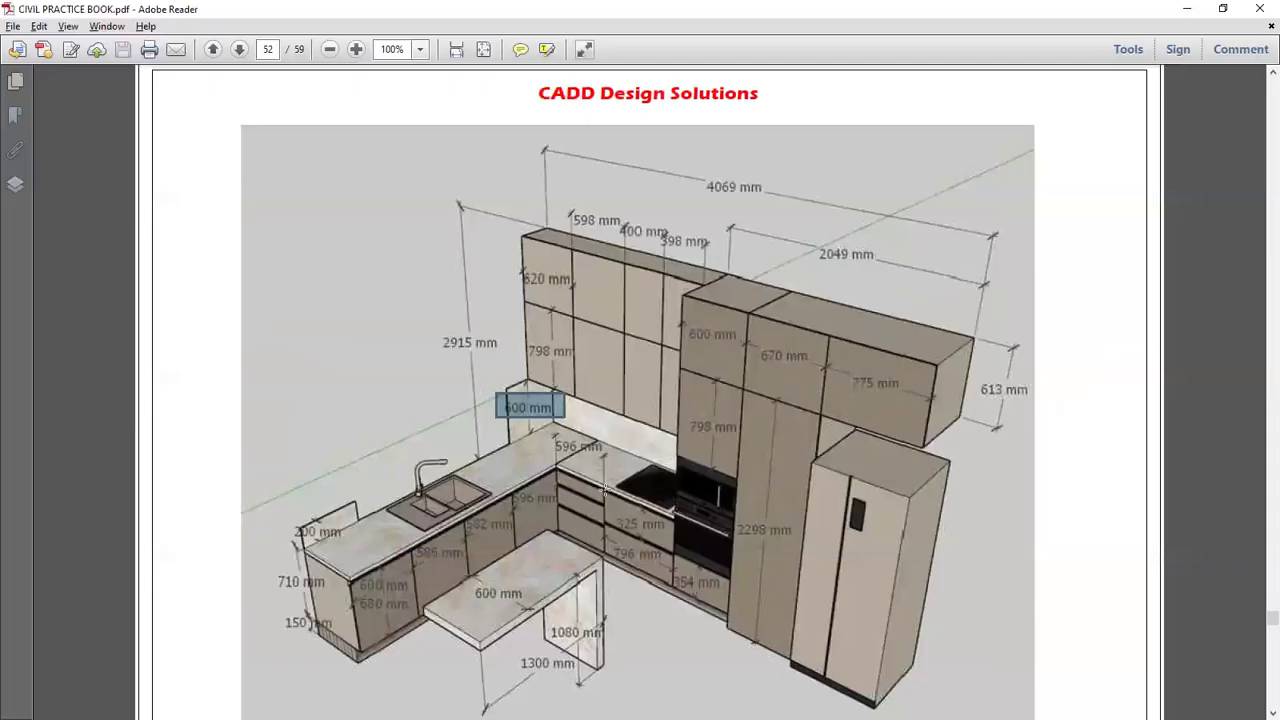
{"action": "left_click_drag", "start_coordinate": [619, 464], "coordinate": [670, 512]}
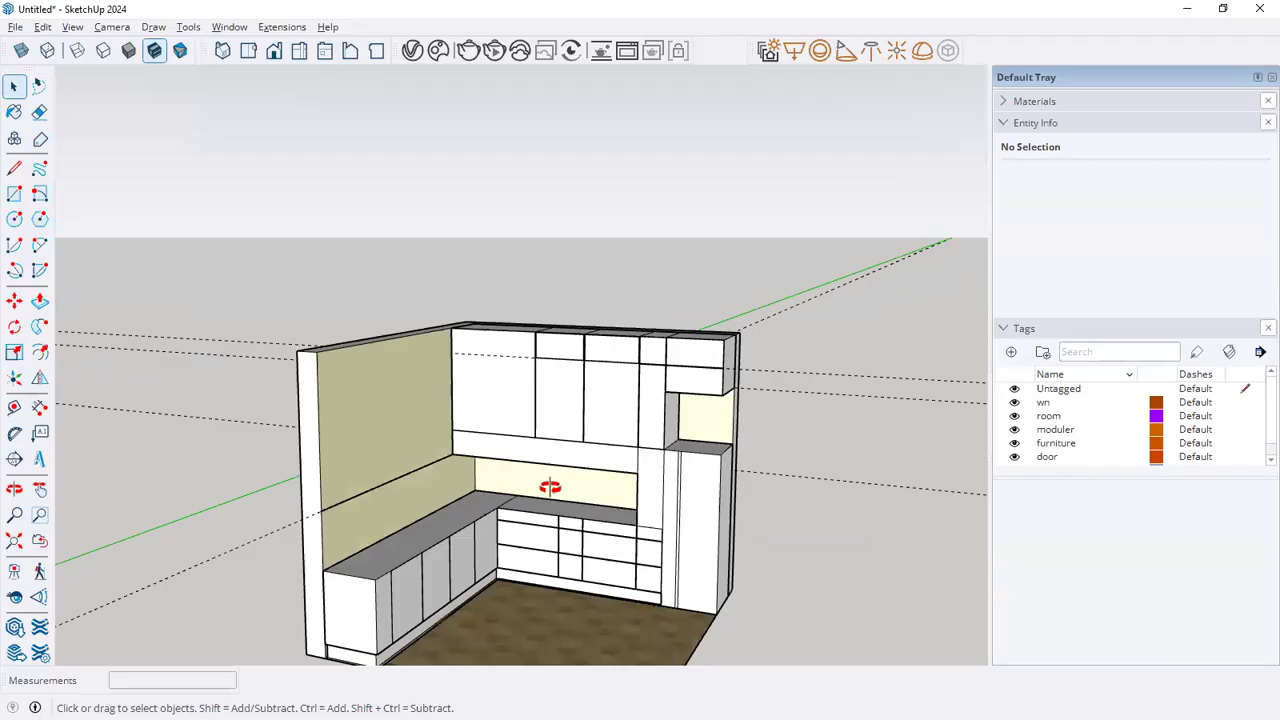
Examine the upper cabinets, the countertop and the oven tower of the kitchen model from several angles
{"action": "left_click_drag", "start_coordinate": [550, 488], "coordinate": [672, 471]}
{"action": "key", "text": "space"}
{"action": "middle_click_drag", "start_coordinate": [540, 465], "coordinate": [551, 420]}
{"action": "scroll", "coordinate": [557, 480], "scroll_direction": "up", "scroll_amount": 4}
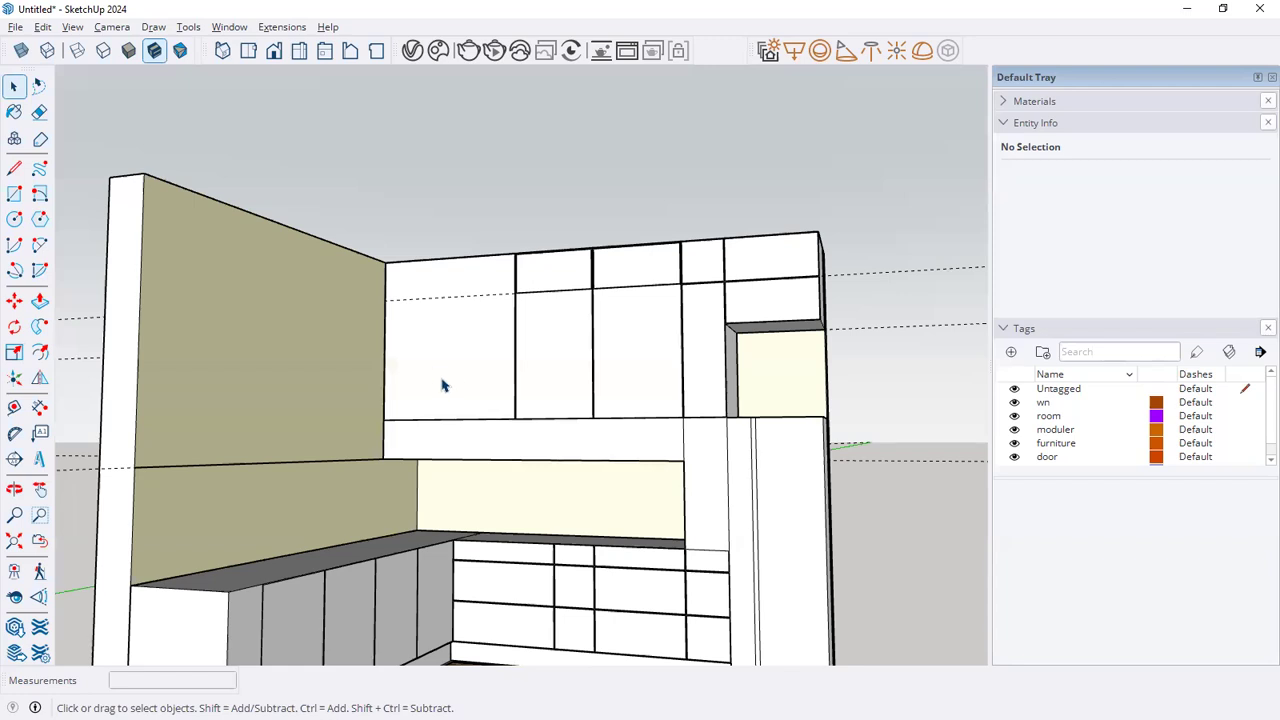
{"action": "scroll", "coordinate": [516, 394], "scroll_direction": "down", "scroll_amount": 4}
{"action": "mouse_move", "coordinate": [514, 490]}
{"action": "middle_mouse_down"}
{"action": "mouse_move", "coordinate": [511, 514]}
{"action": "mouse_move", "coordinate": [388, 532]}
{"action": "middle_mouse_up"}
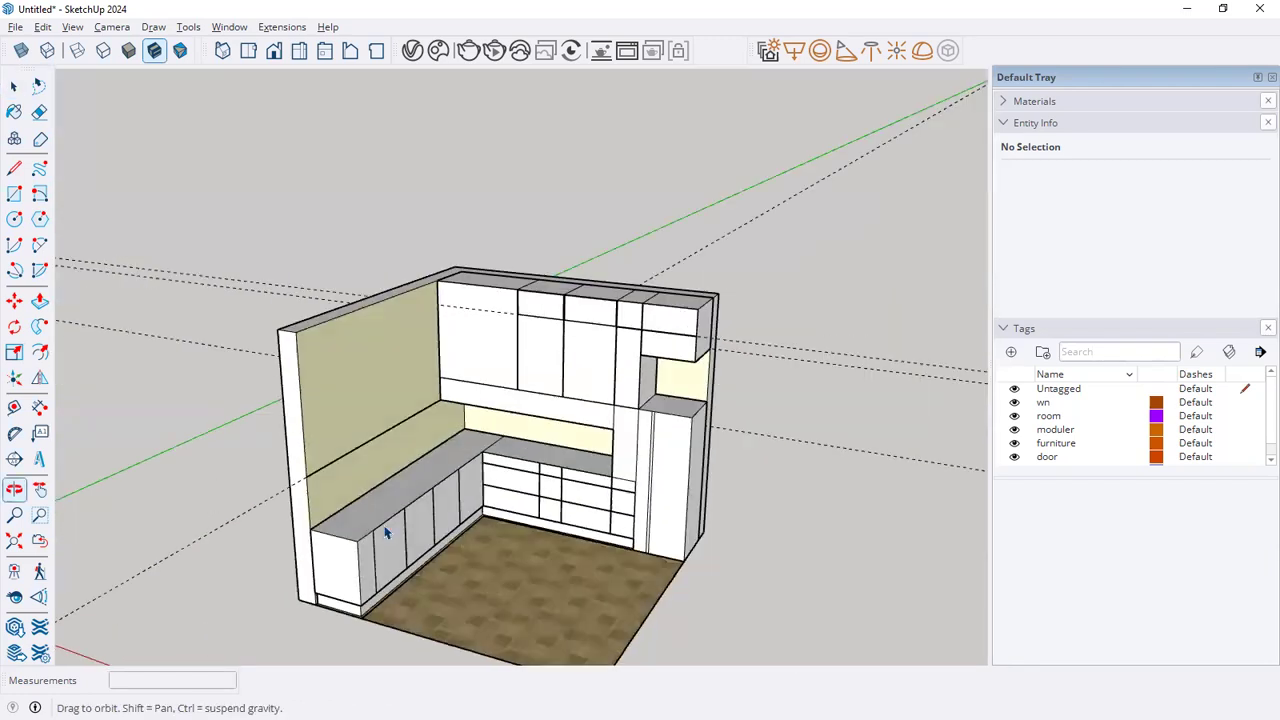
{"action": "scroll", "coordinate": [357, 530], "scroll_direction": "up", "scroll_amount": 2}
{"action": "scroll", "coordinate": [355, 530], "scroll_direction": "up", "scroll_amount": 2}
{"action": "middle_click_drag", "start_coordinate": [630, 411], "coordinate": [610, 323]}
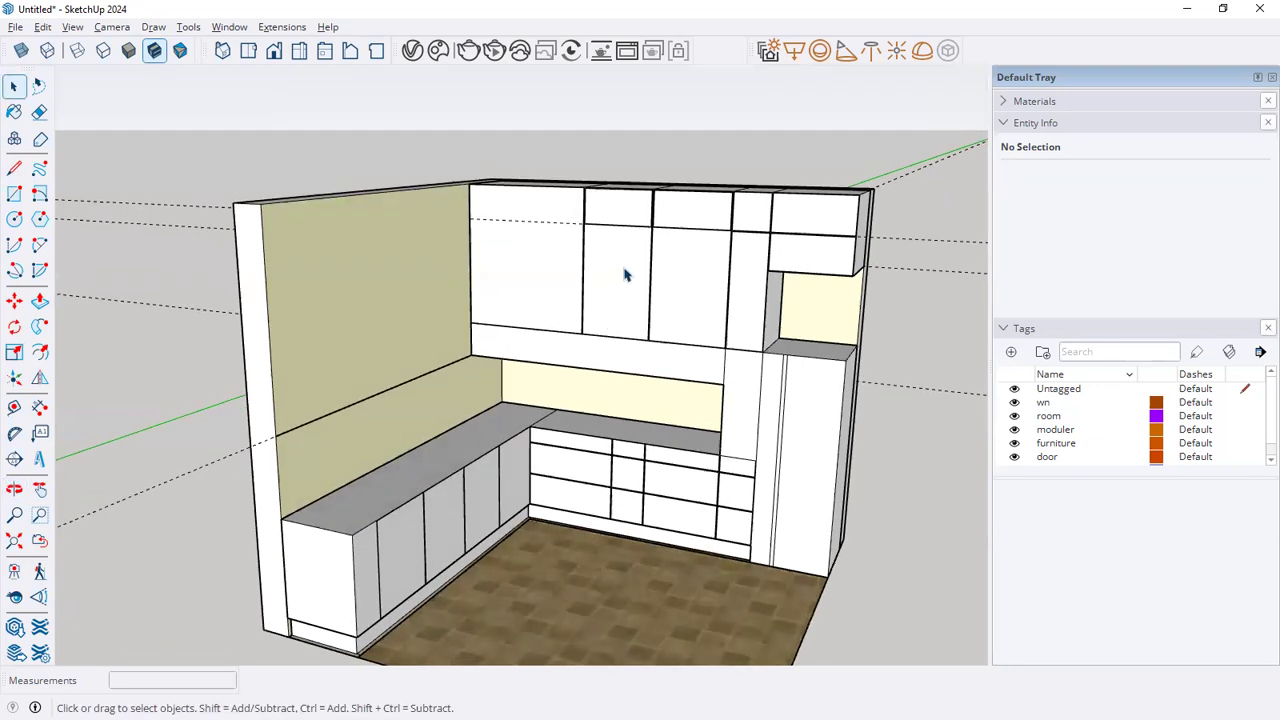
{"action": "middle_click_drag", "start_coordinate": [638, 363], "coordinate": [613, 265]}
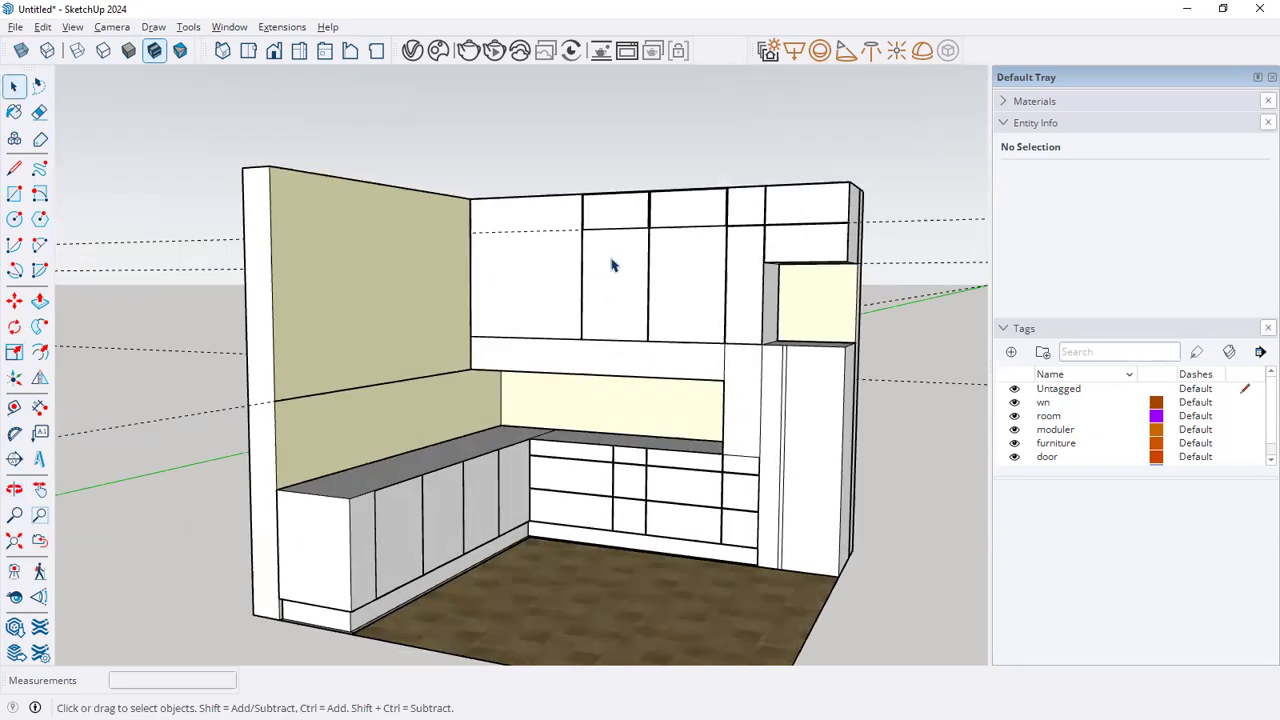
{"action": "mouse_move", "coordinate": [622, 385]}
{"action": "middle_mouse_down"}
{"action": "mouse_move", "coordinate": [634, 340]}
{"action": "mouse_move", "coordinate": [630, 445]}
{"action": "mouse_move", "coordinate": [608, 397]}
{"action": "mouse_move", "coordinate": [621, 388]}
{"action": "middle_mouse_up"}
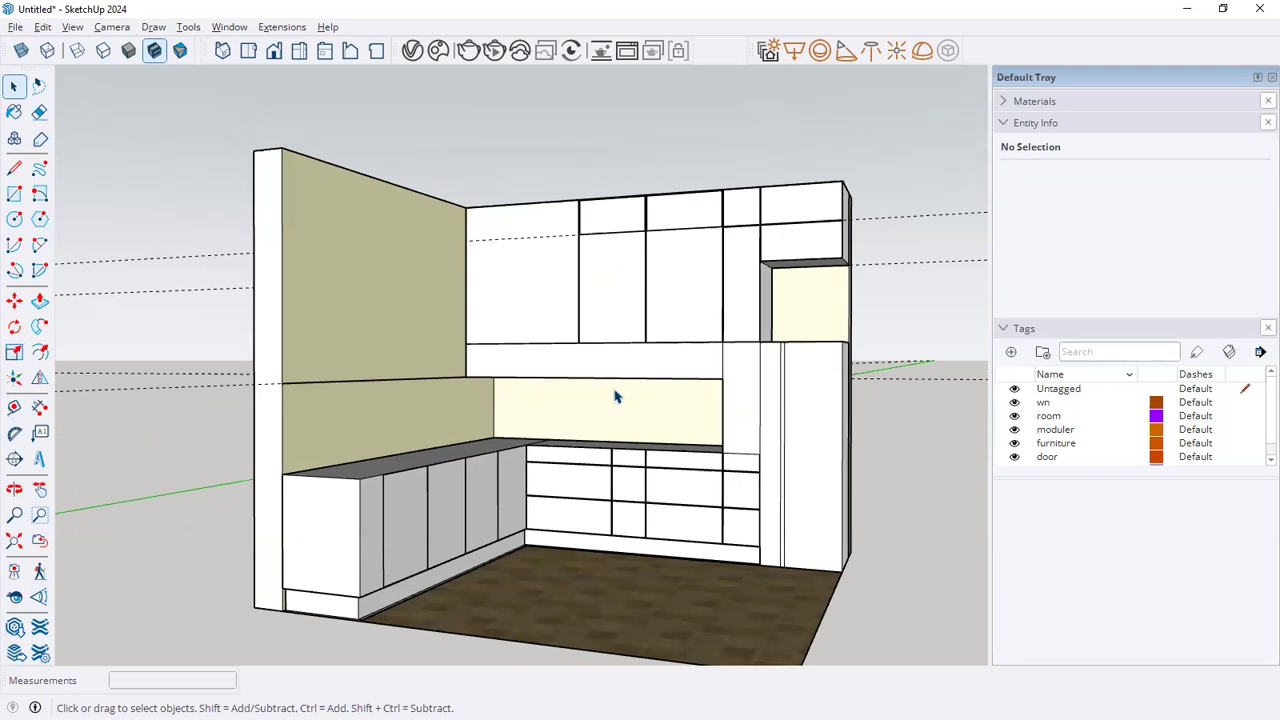
Minimise the SketchUp model and the Adobe Reader reference PDF to reach the desktop
{"action": "key", "text": "alt+Tab"}
{"action": "key", "text": "alt+Tab"}
{"action": "key", "text": "alt+Tab"}
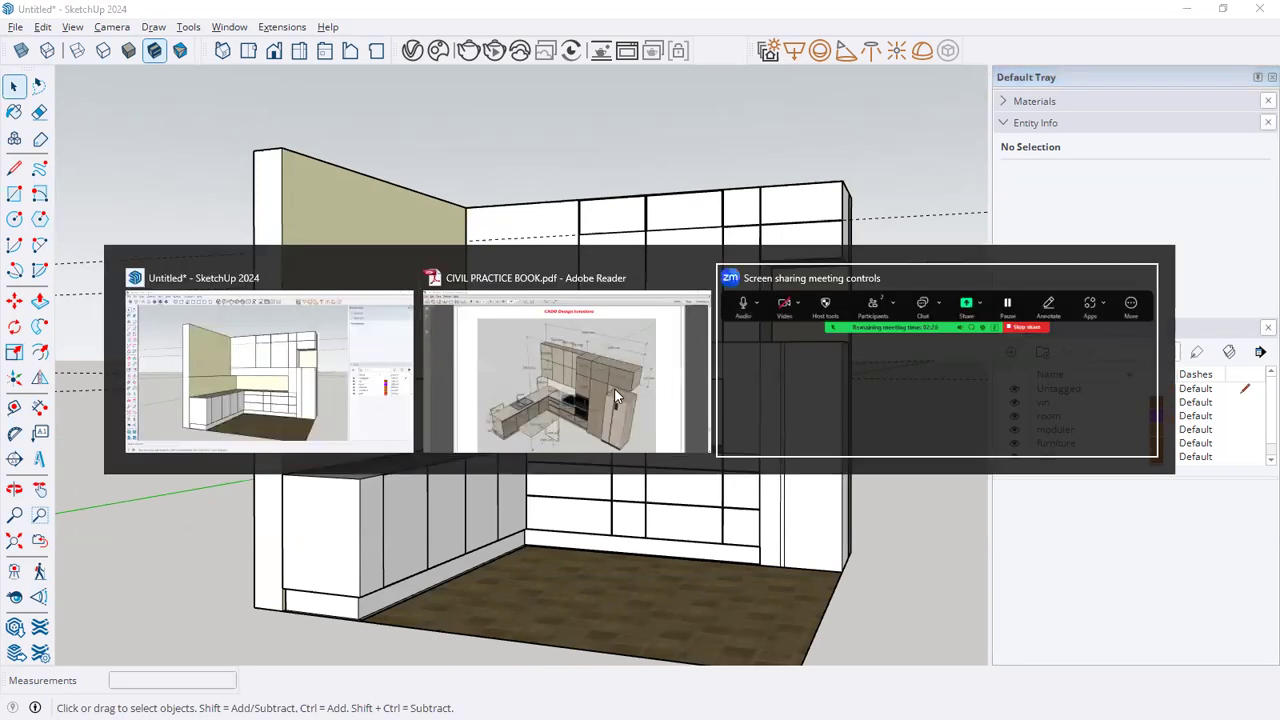
{"action": "left_click", "coordinate": [1186, 9]}
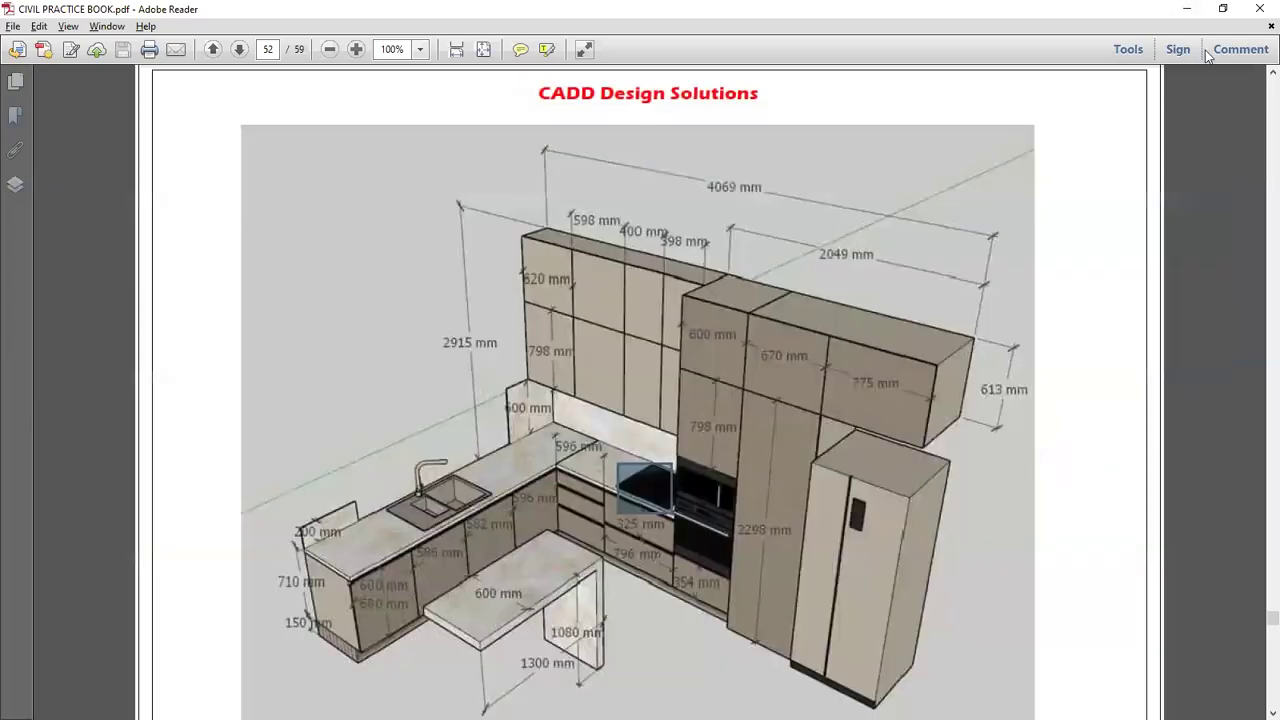
{"action": "left_click", "coordinate": [1187, 9]}
Switch to File Explorer and open the SKETCH UP folder under Local Disk (D:), Study Data, SOFTWARE WISE DATA
{"action": "mouse_move", "coordinate": [570, 708]}
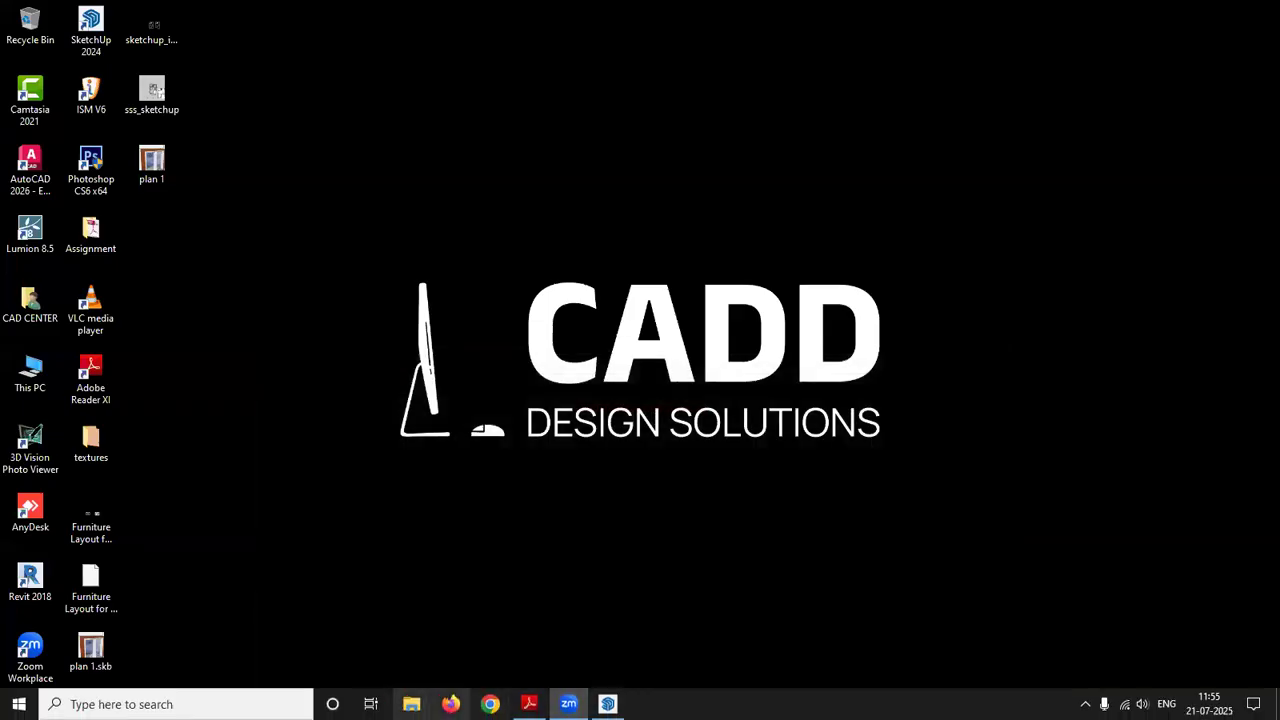
{"action": "left_click", "coordinate": [411, 704]}
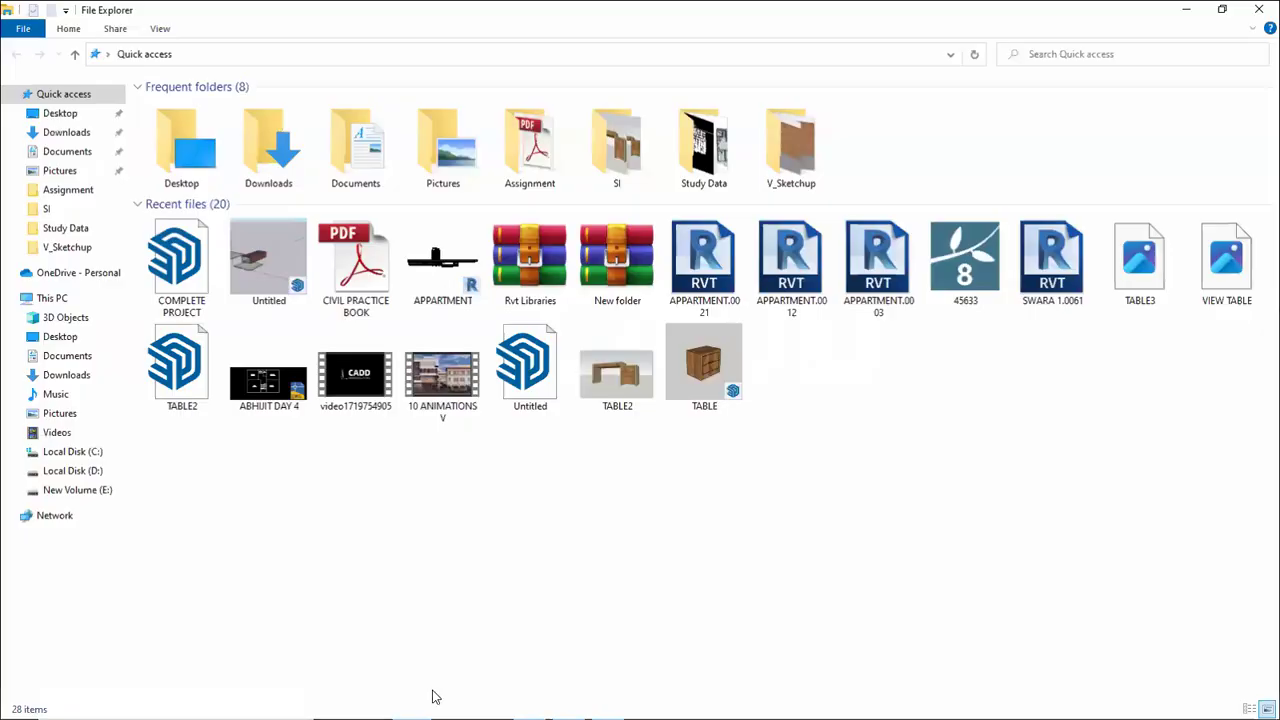
{"action": "left_click", "coordinate": [62, 492]}
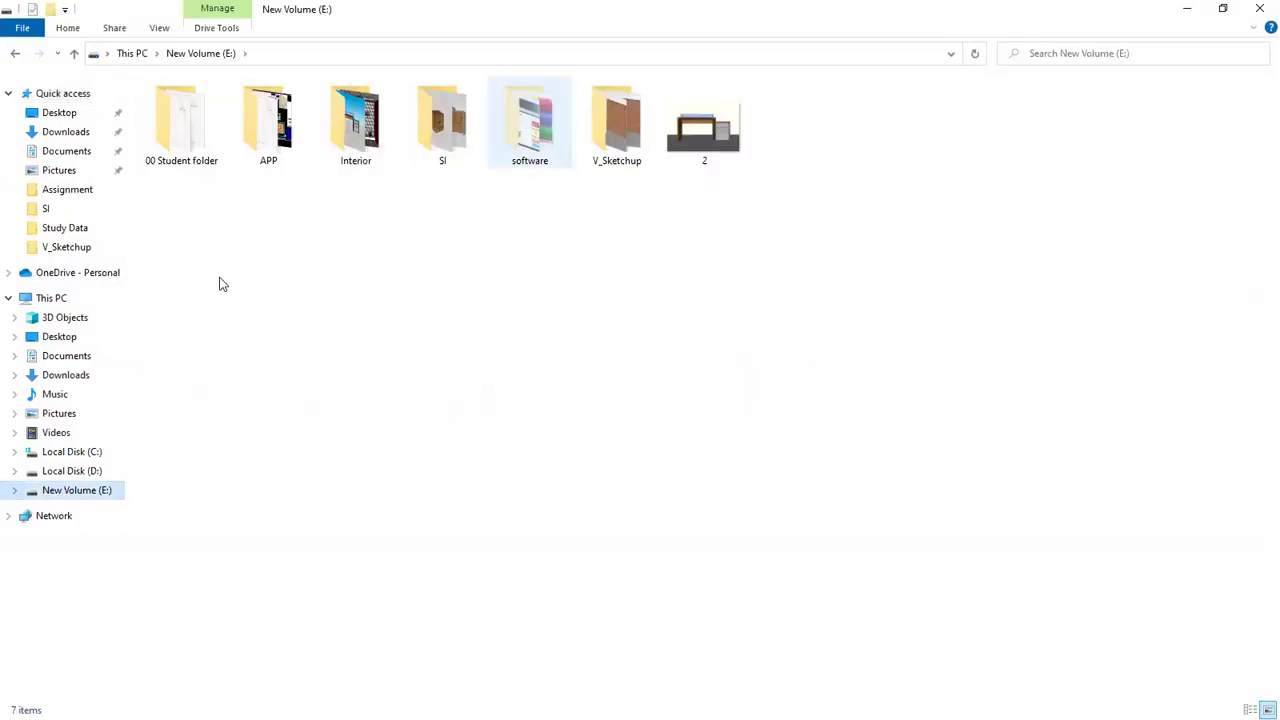
{"action": "left_click", "coordinate": [80, 472]}
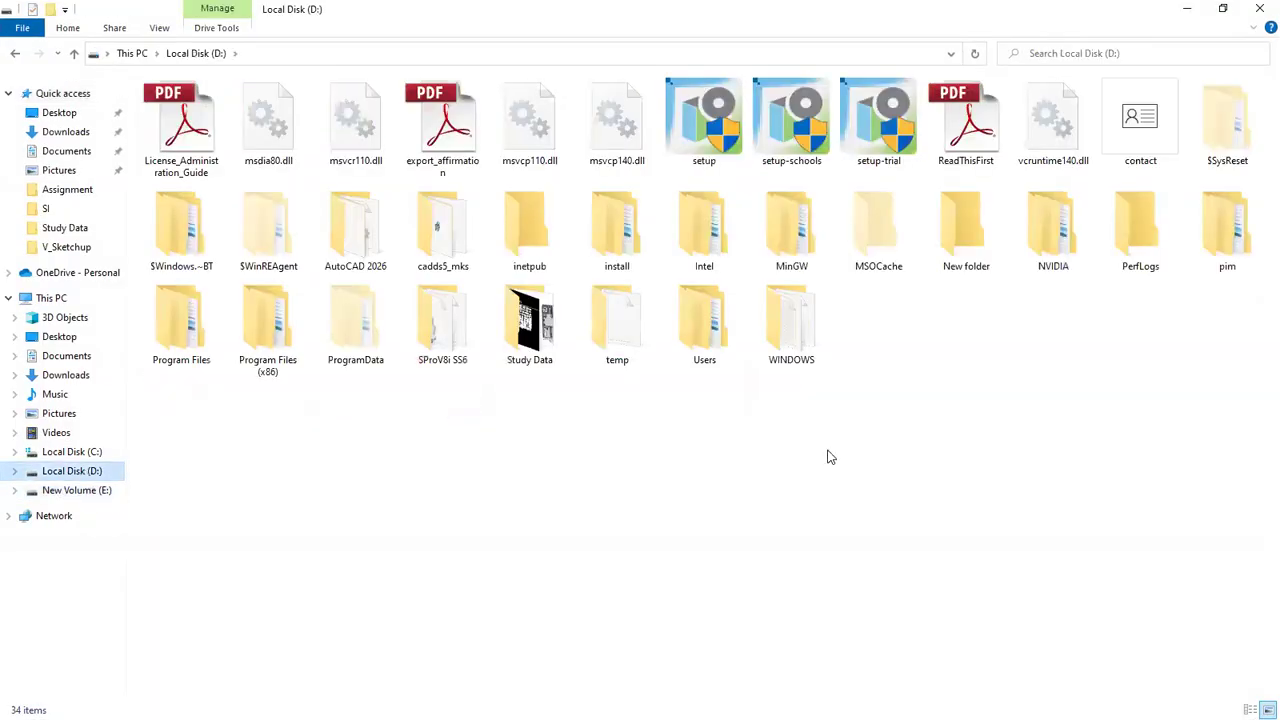
{"action": "double_click", "coordinate": [539, 358]}
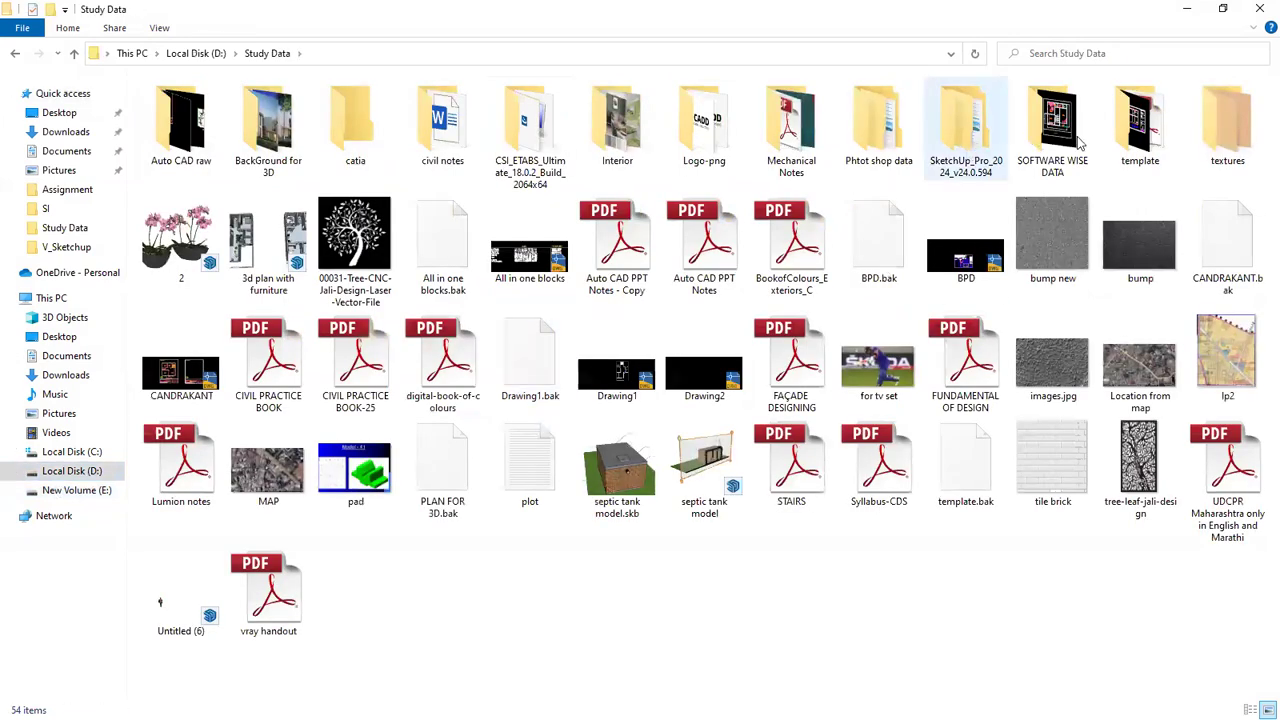
{"action": "double_click", "coordinate": [1070, 146]}
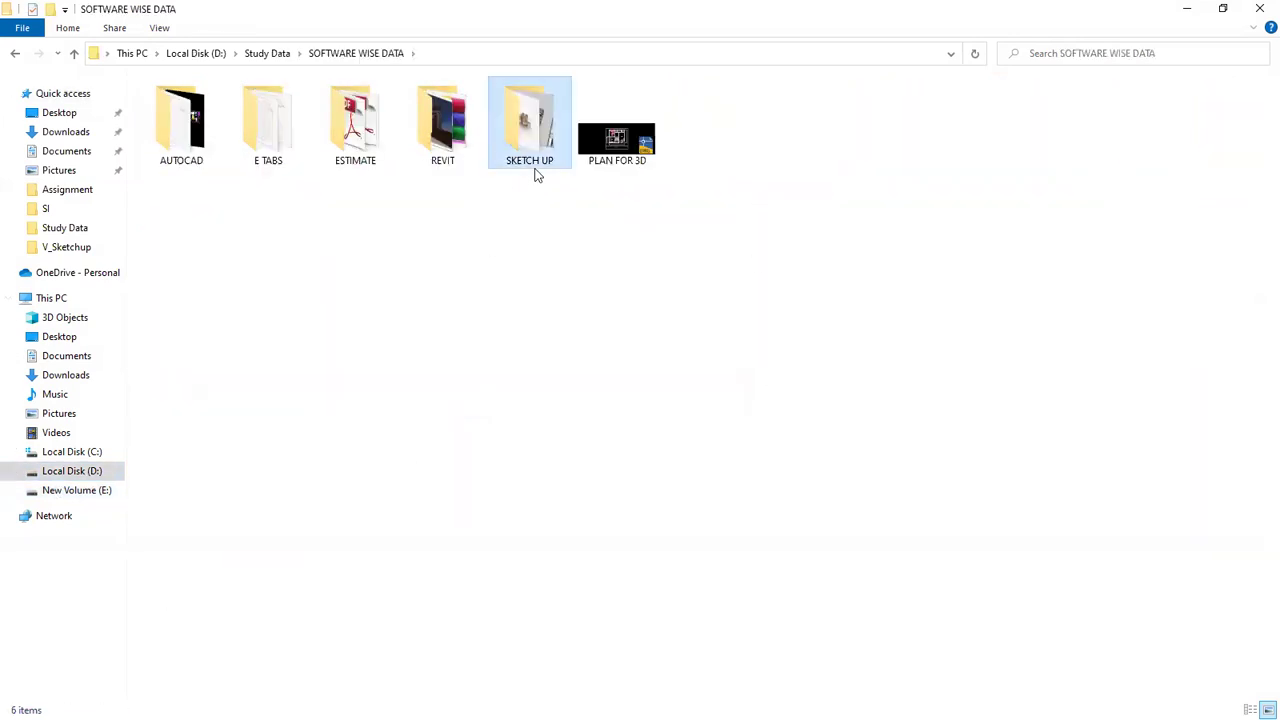
{"action": "double_click", "coordinate": [530, 130]}
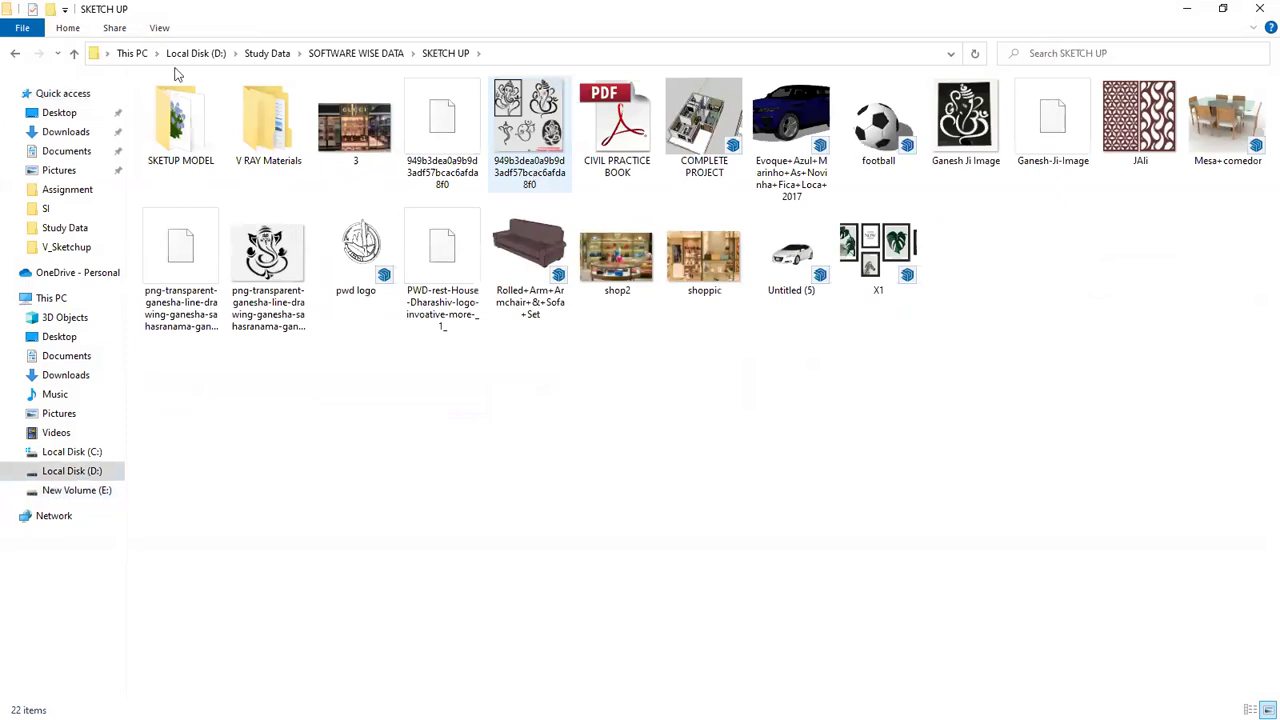
Open the COMPLETE PROJECT model file from the SKETCH UP folder in SketchUp
{"action": "double_click", "coordinate": [683, 145]}
{"action": "left_click", "coordinate": [683, 145]}
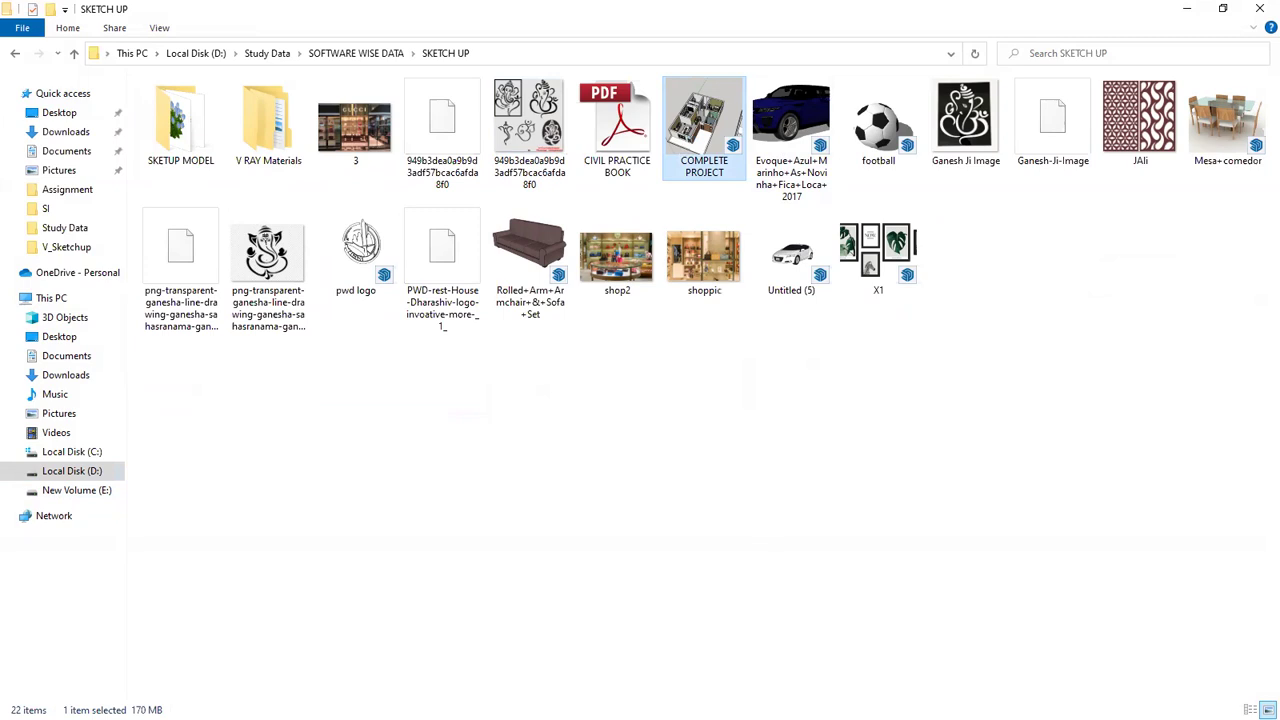
{"action": "double_click", "coordinate": [705, 148]}
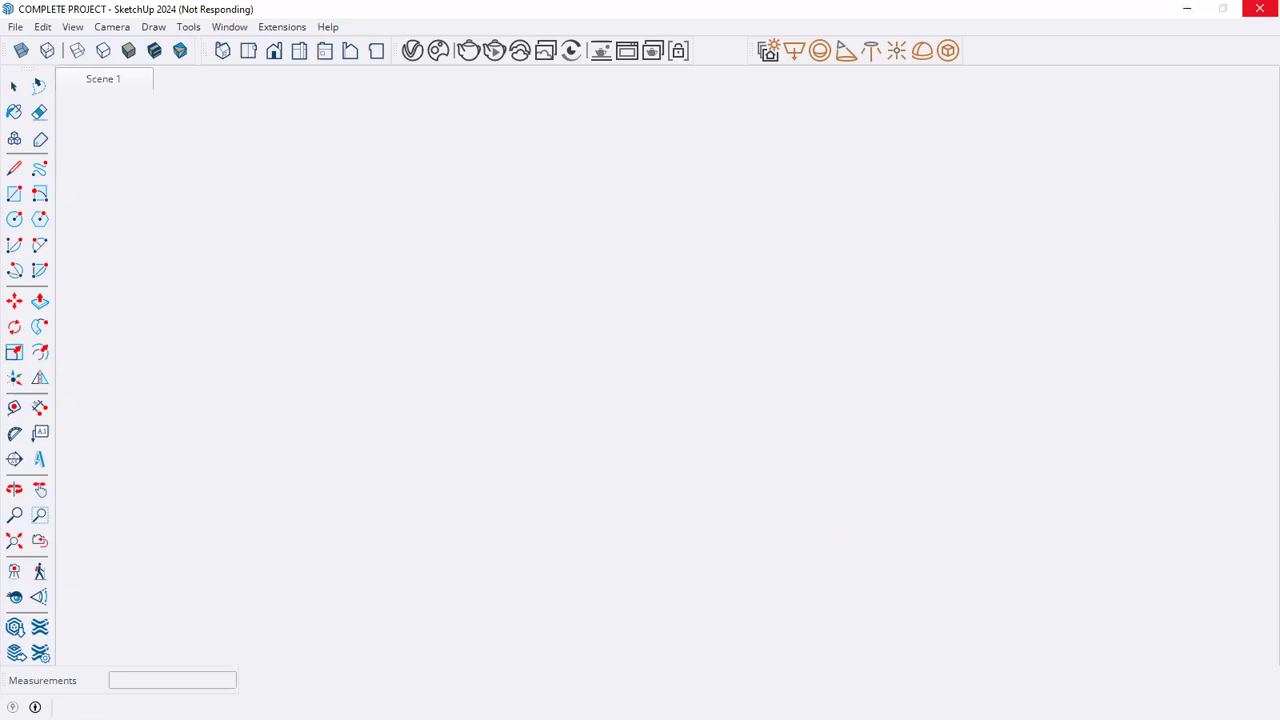
Switch to File Explorer, open the SKETUP MODEL folder and select the PI964N cooktop model file
{"action": "key", "text": "alt+Tab"}
{"action": "double_click", "coordinate": [195, 140]}
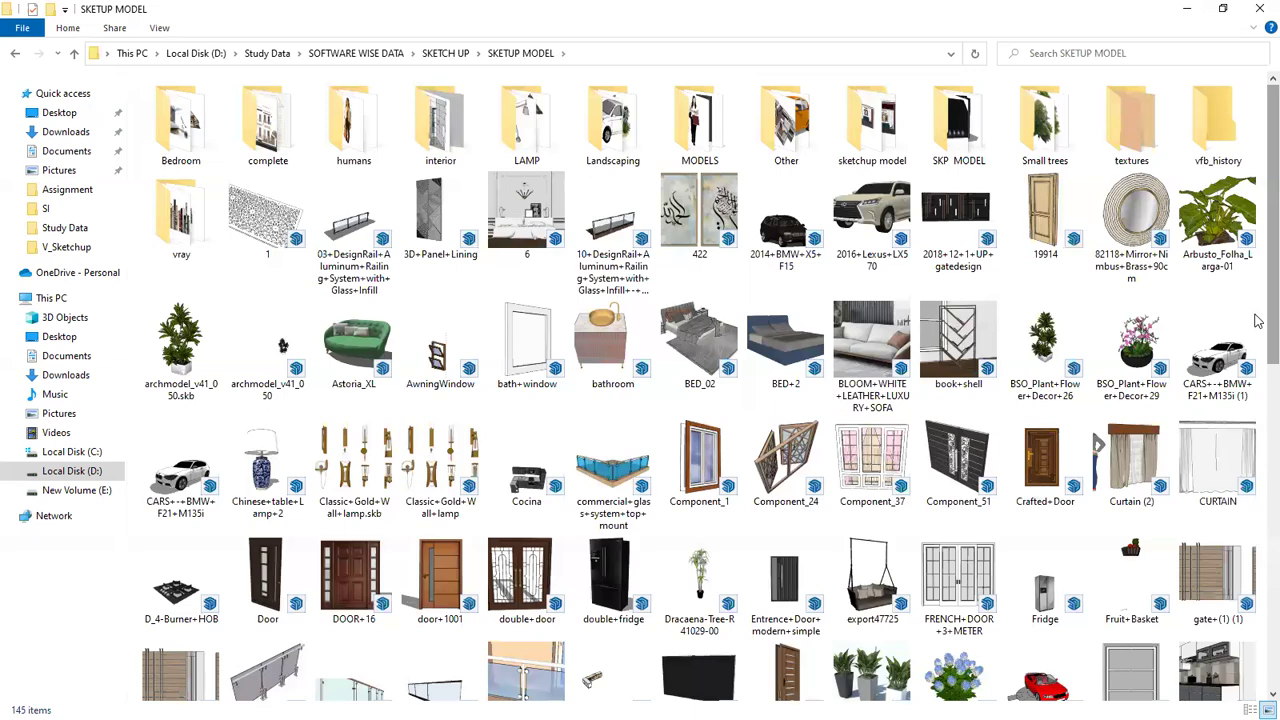
{"action": "scroll", "coordinate": [1257, 340], "scroll_direction": "down", "scroll_amount": 3}
{"action": "left_click_drag", "start_coordinate": [1255, 410], "coordinate": [1256, 414]}
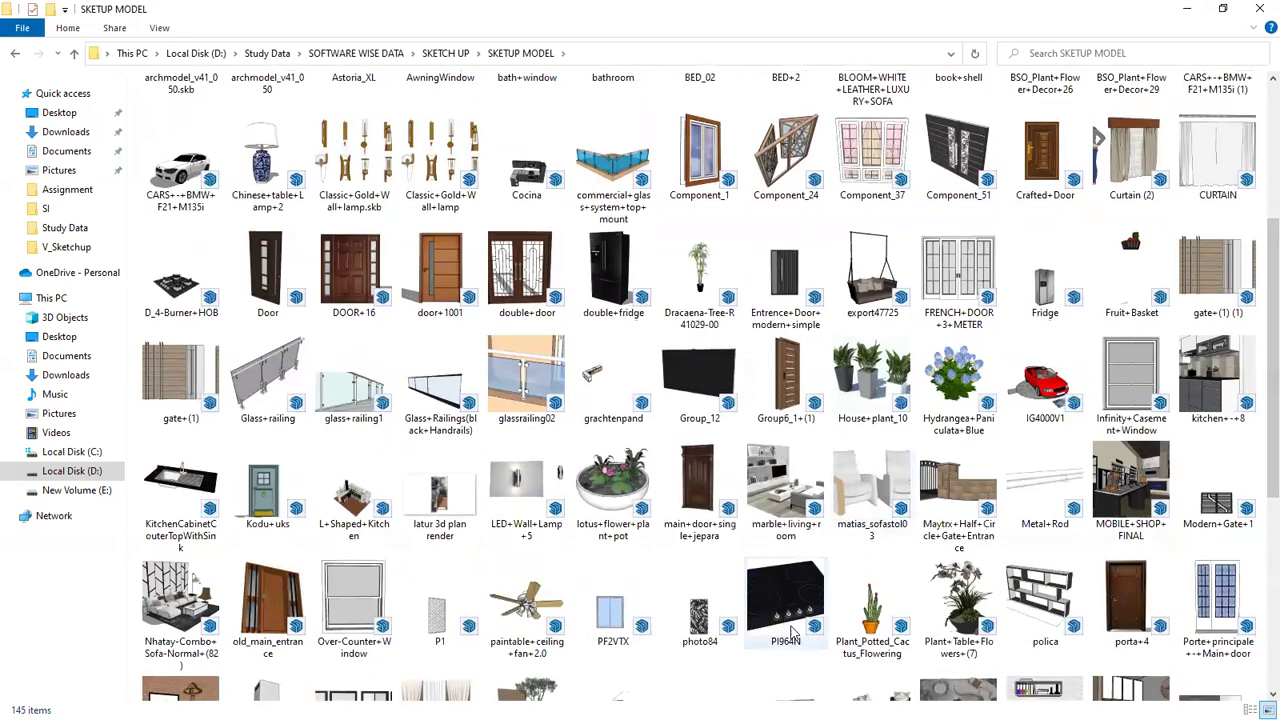
{"action": "left_click", "coordinate": [792, 632]}
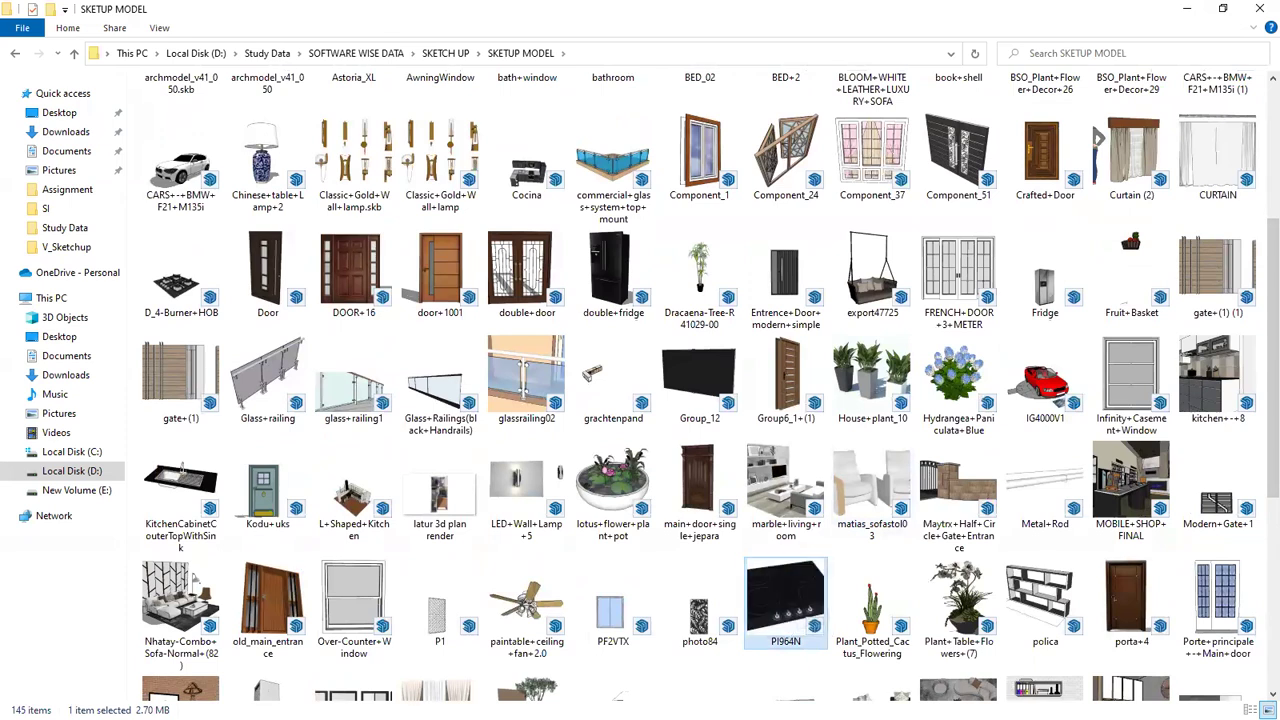
Bring up the untitled kitchen model in SketchUp and float the SKETUP MODEL folder as a smaller window over it
{"action": "key", "text": "alt+Tab"}
{"action": "key", "text": "alt+Tab"}
{"action": "key", "text": "alt+Tab"}
{"action": "key", "text": "alt+Tab"}
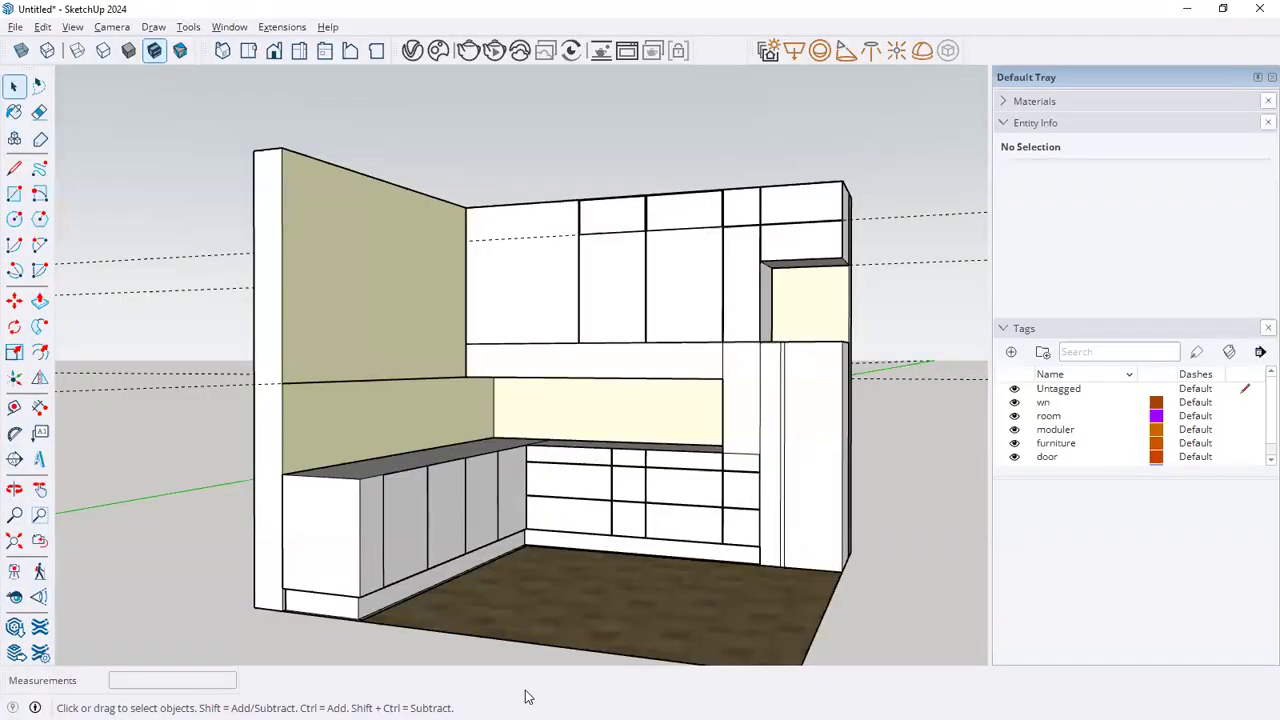
{"action": "key", "text": "alt+Tab"}
{"action": "left_click_drag", "start_coordinate": [780, 656], "coordinate": [784, 577]}
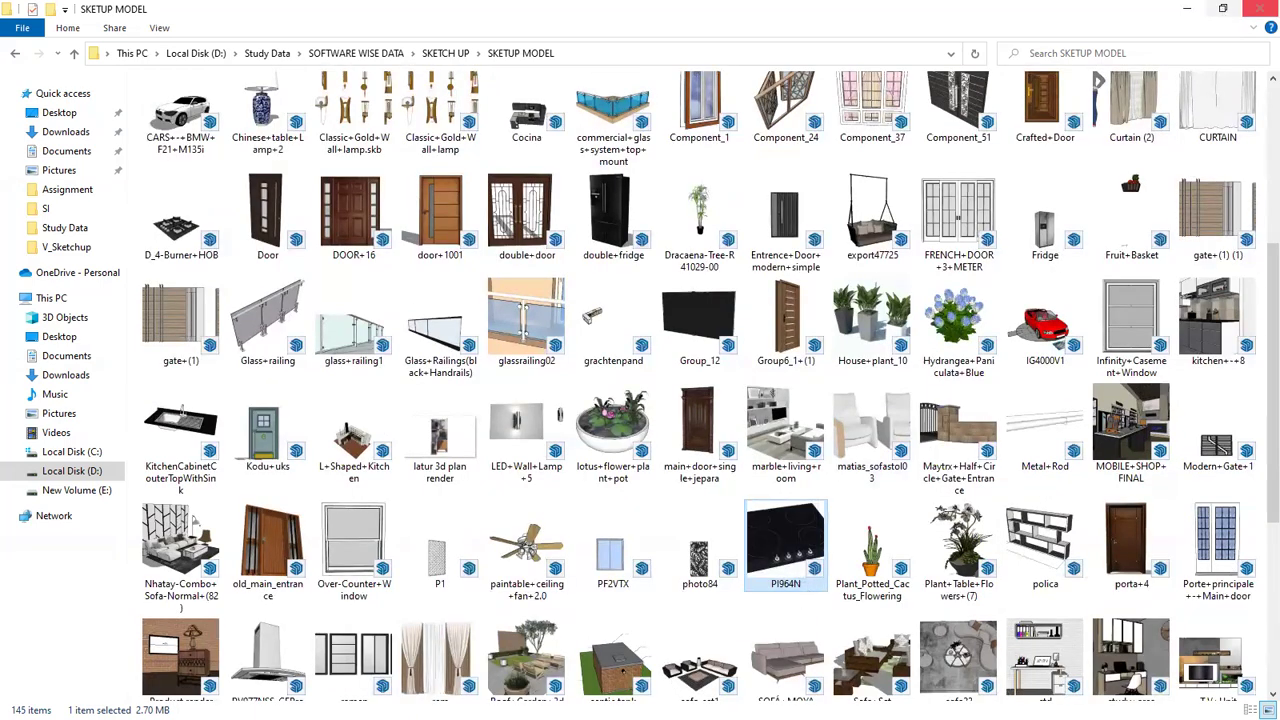
{"action": "left_click", "coordinate": [1222, 8]}
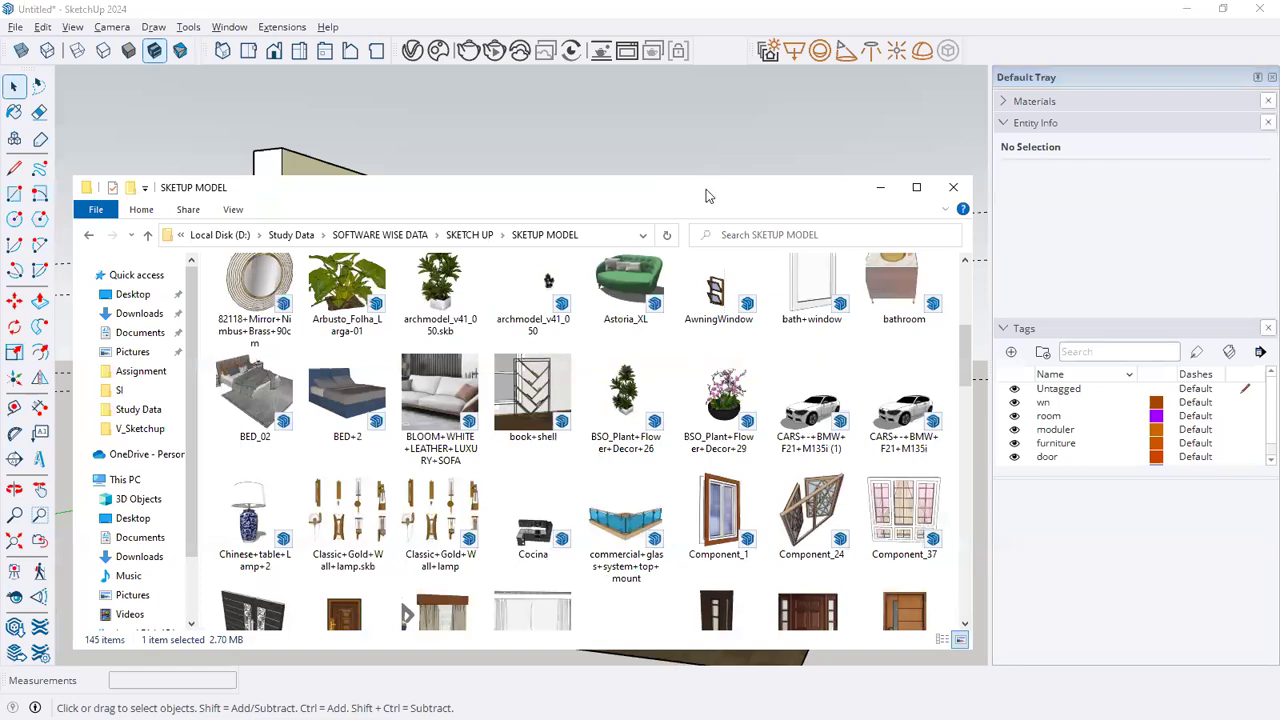
{"action": "left_click_drag", "start_coordinate": [706, 189], "coordinate": [961, 83]}
Import the TEKA+DBW+90+T0+CHIMNEY+HOOD model from the folder and place it in front of the kitchen's side wall
{"action": "left_click_drag", "start_coordinate": [1225, 282], "coordinate": [1225, 308]}
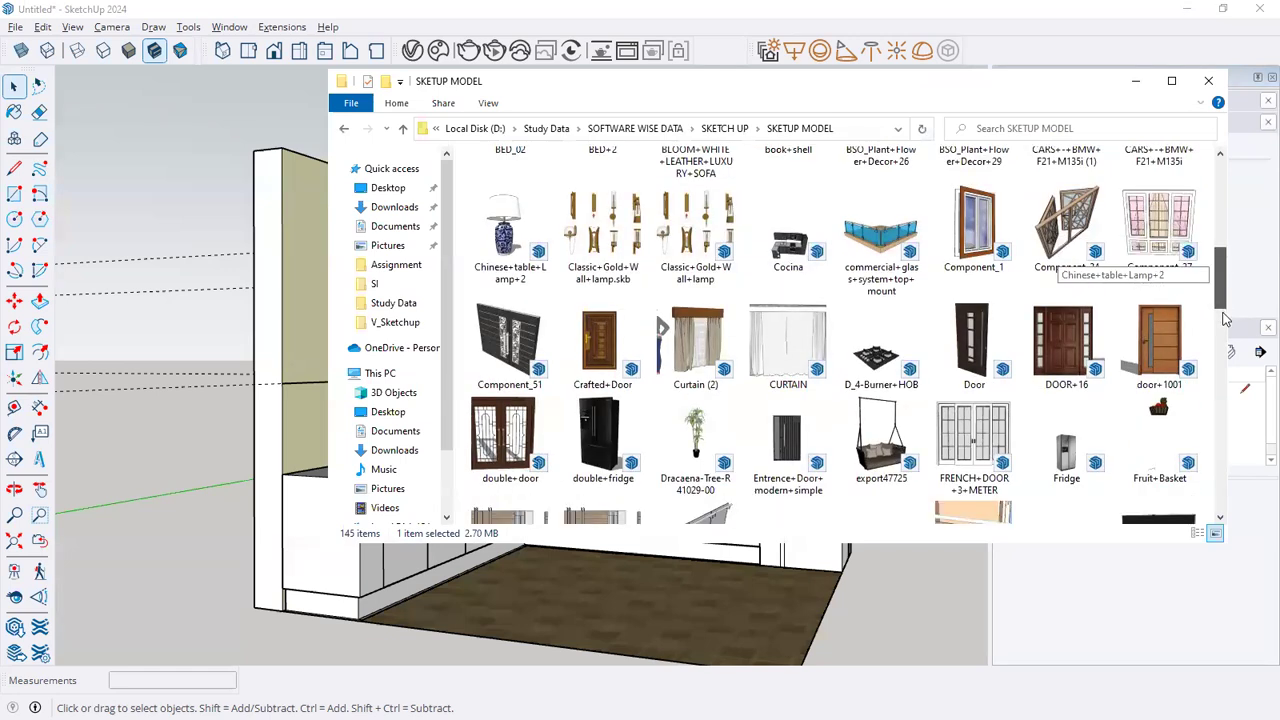
{"action": "scroll", "coordinate": [1225, 318], "scroll_direction": "down", "scroll_amount": 1}
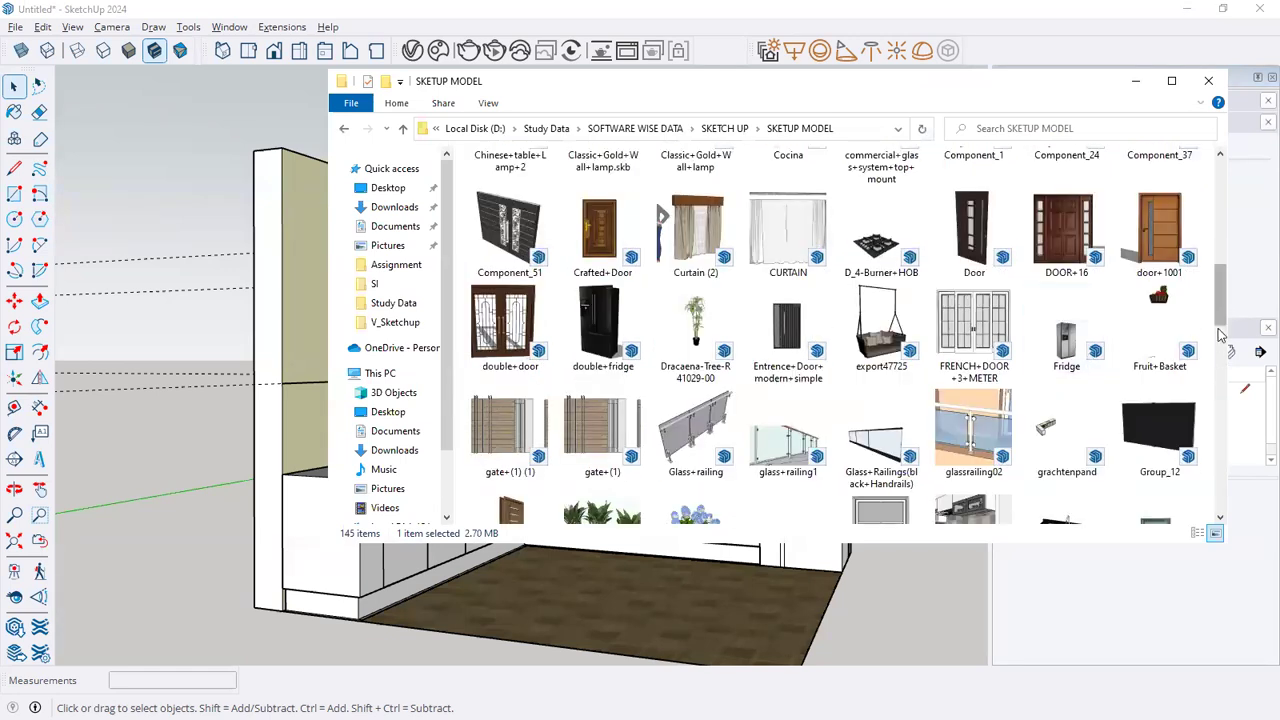
{"action": "scroll", "coordinate": [1222, 334], "scroll_direction": "down", "scroll_amount": 8}
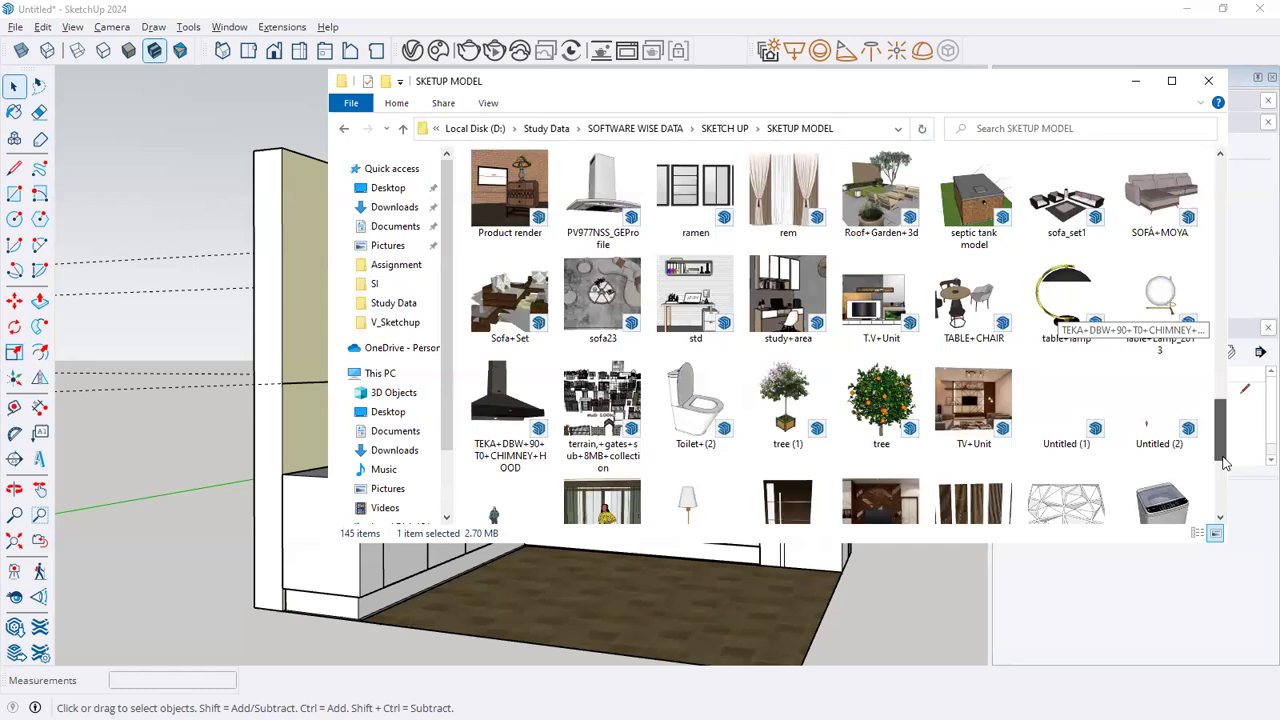
{"action": "scroll", "coordinate": [1221, 505], "scroll_direction": "down", "scroll_amount": 2}
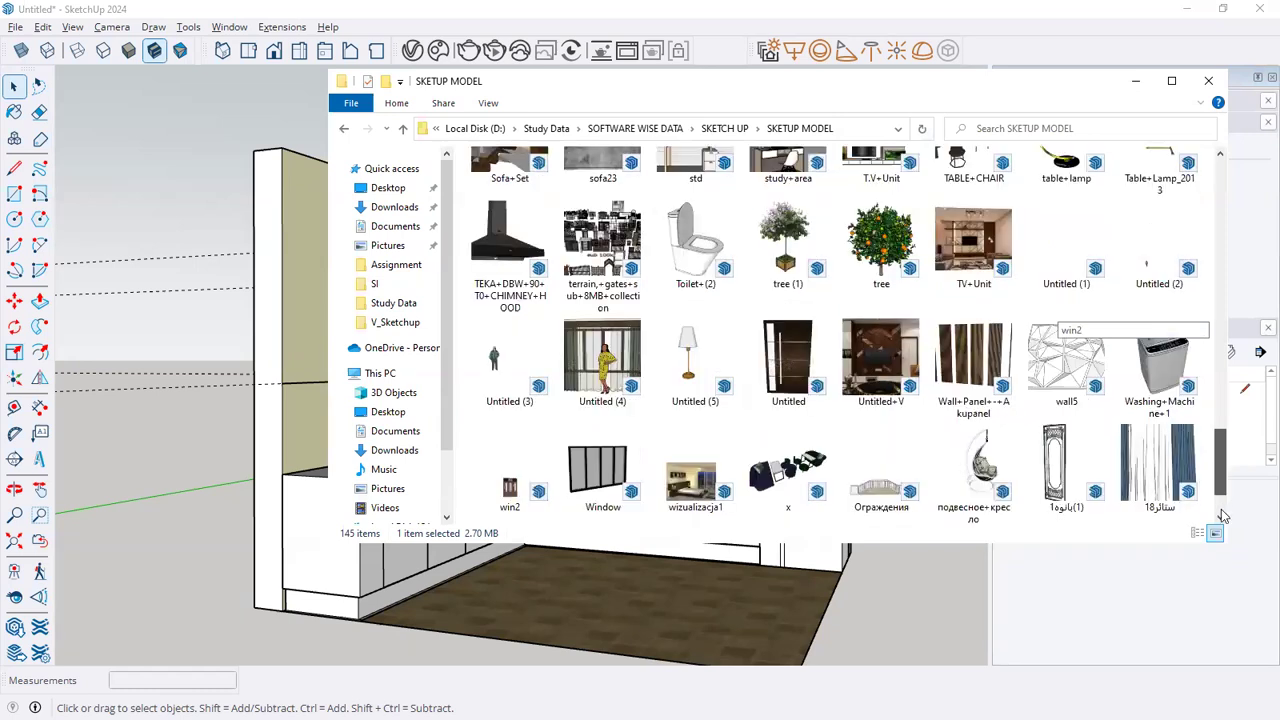
{"action": "scroll", "coordinate": [1220, 485], "scroll_direction": "up", "scroll_amount": 2}
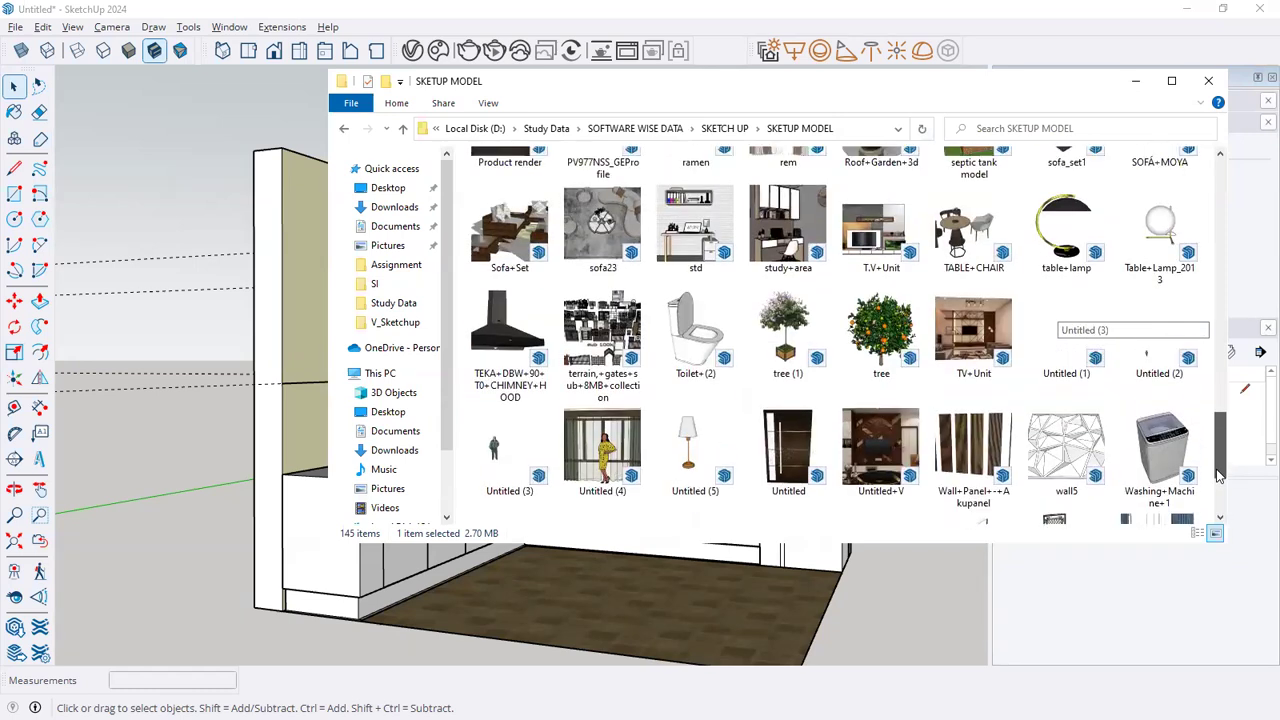
{"action": "mouse_move", "coordinate": [505, 340]}
{"action": "left_mouse_down"}
{"action": "mouse_move", "coordinate": [222, 472]}
{"action": "mouse_move", "coordinate": [155, 454]}
{"action": "left_mouse_up"}
{"action": "left_click", "coordinate": [155, 454]}
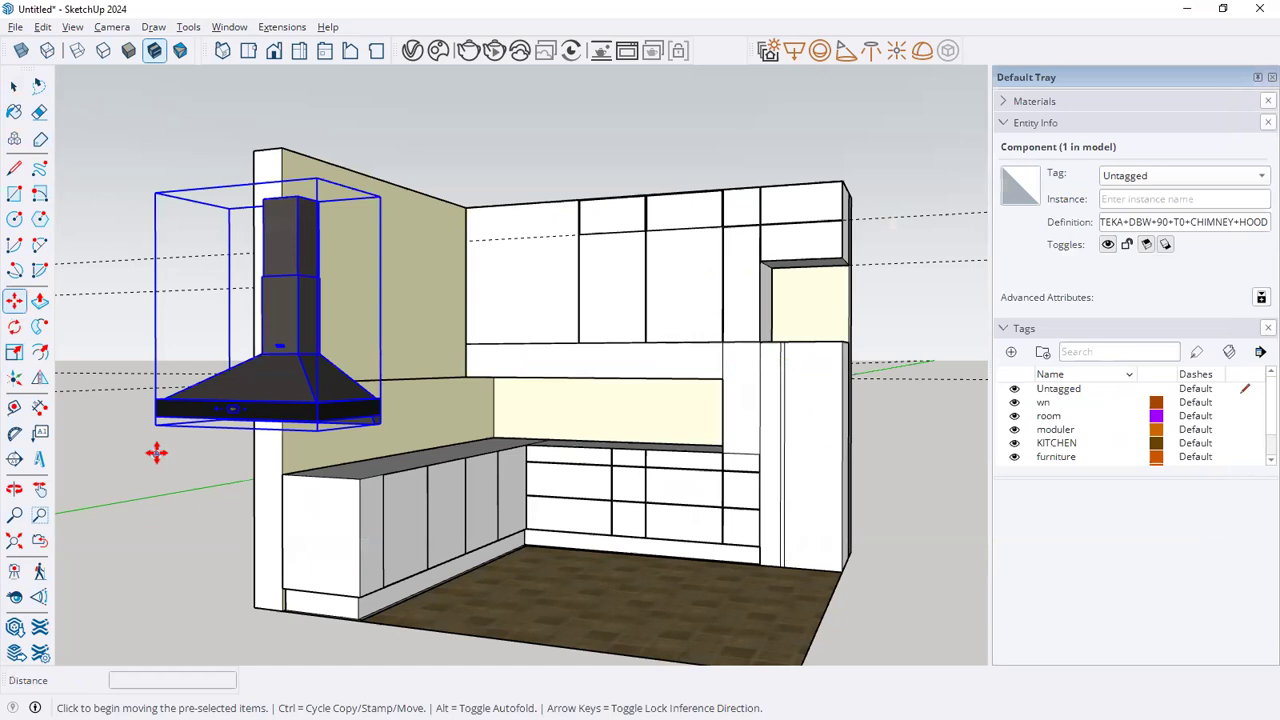
Bring the SKETUP MODEL folder back over the kitchen model and enlarge its window to show more files
{"action": "middle_click_drag", "start_coordinate": [577, 391], "coordinate": [616, 242]}
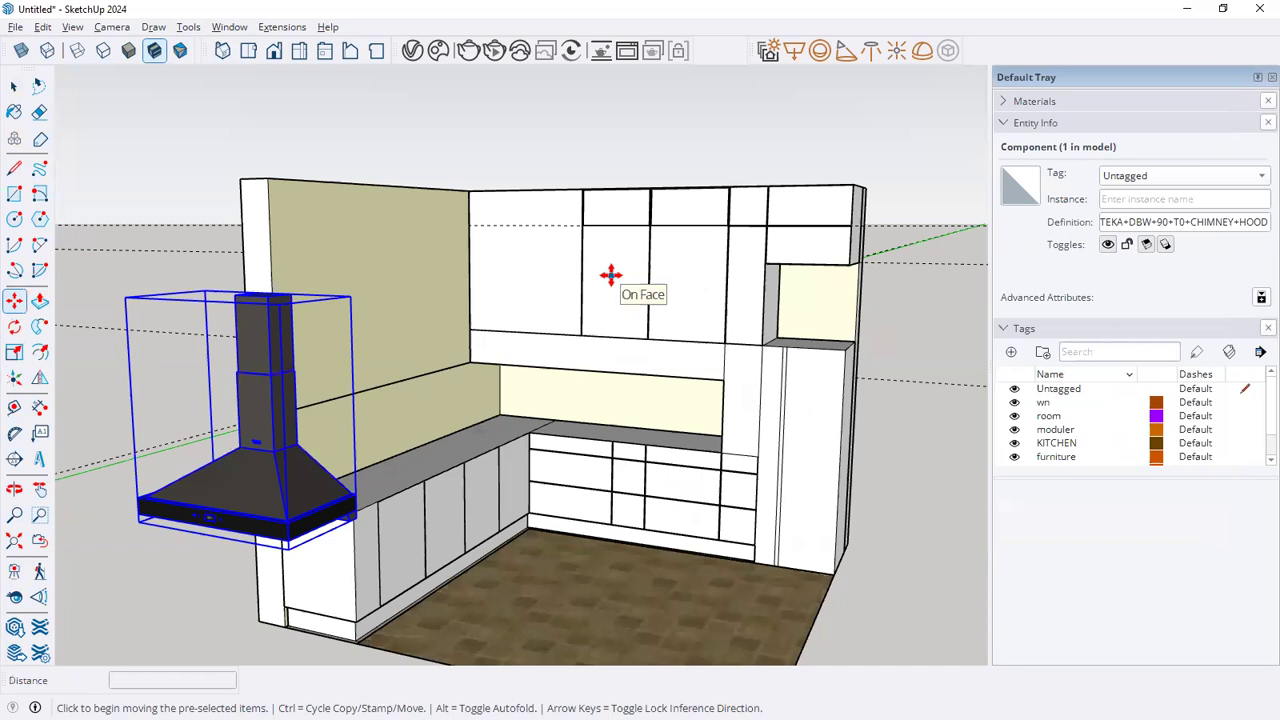
{"action": "key", "text": "alt+Tab"}
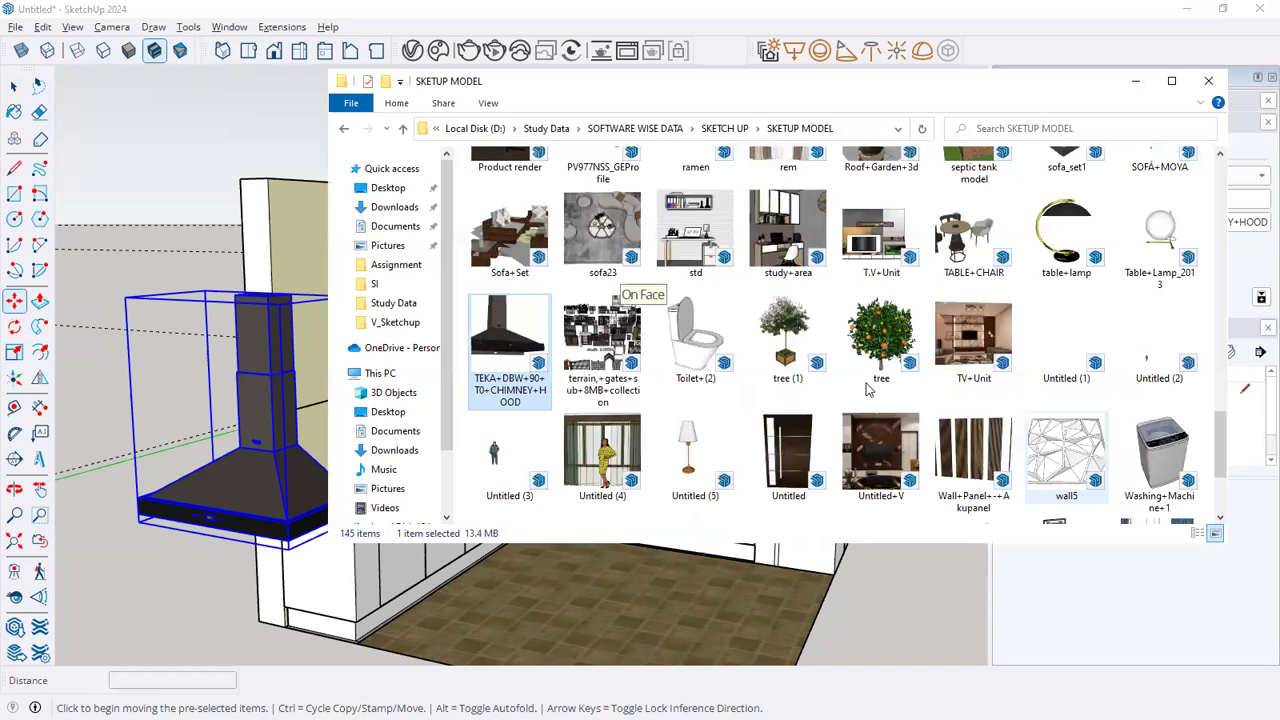
{"action": "scroll", "coordinate": [868, 390], "scroll_direction": "up", "scroll_amount": 2}
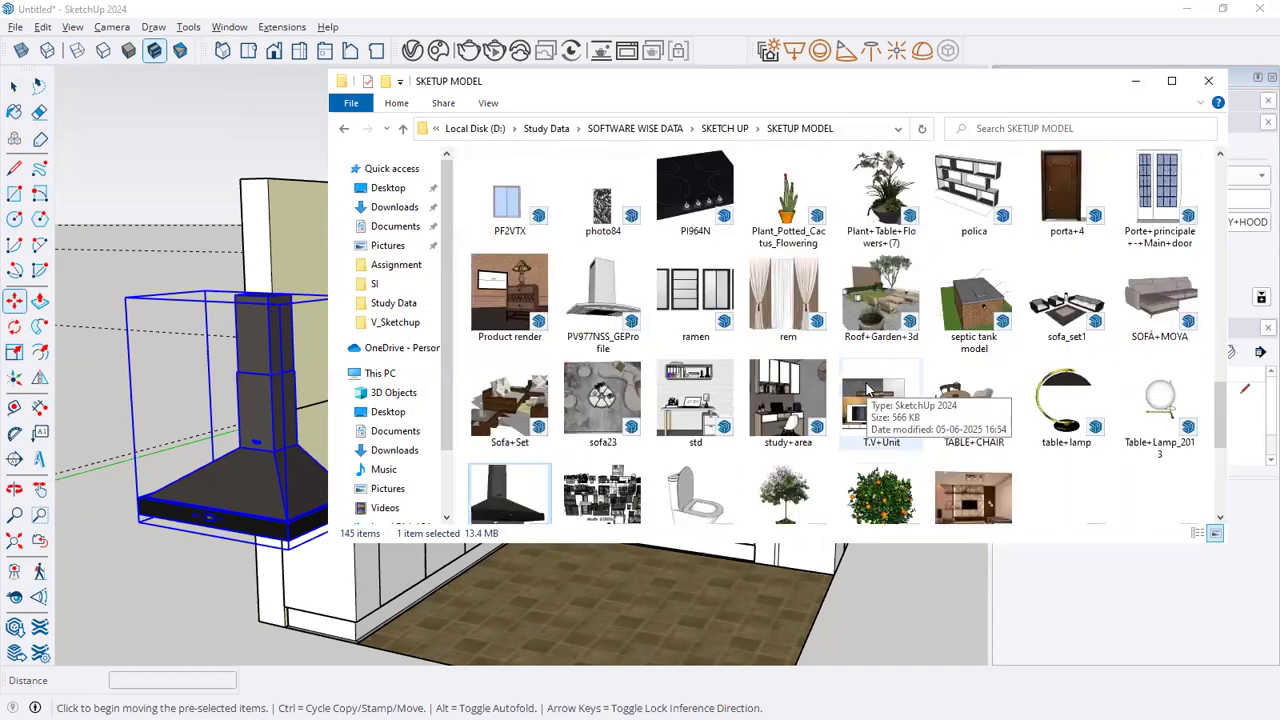
{"action": "scroll", "coordinate": [868, 390], "scroll_direction": "up", "scroll_amount": 2}
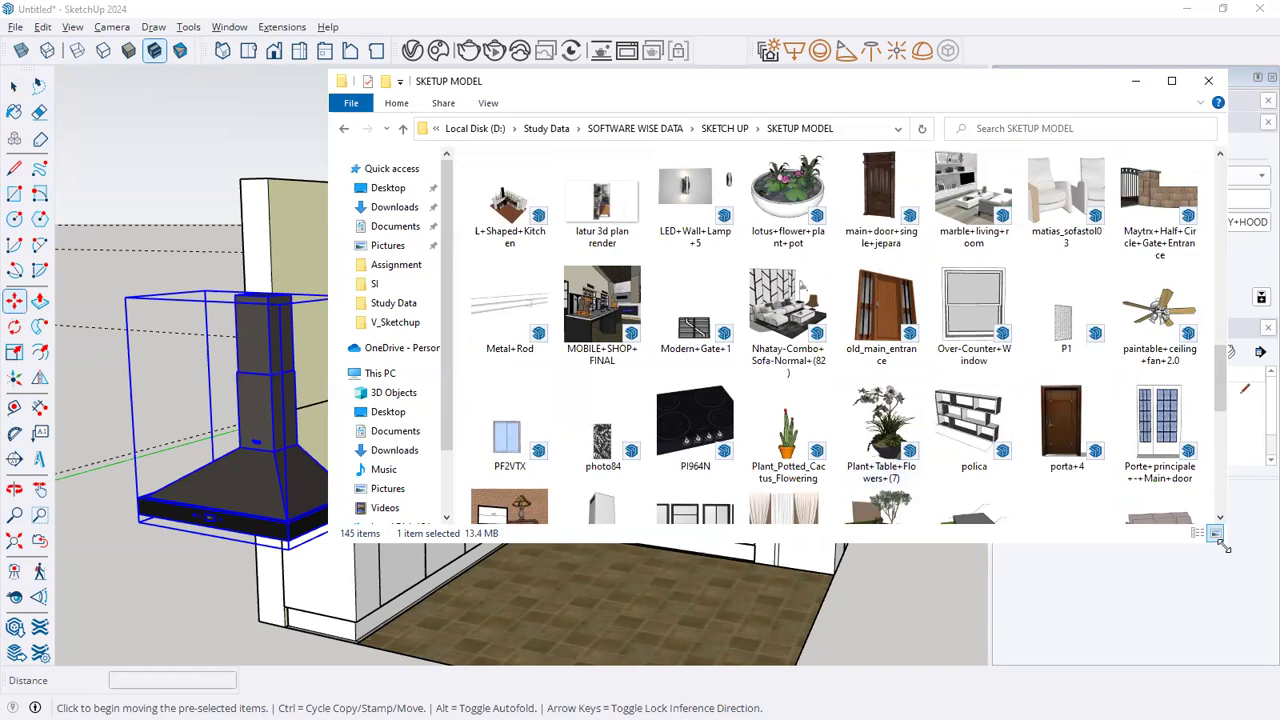
{"action": "left_click_drag", "start_coordinate": [1226, 547], "coordinate": [1272, 678]}
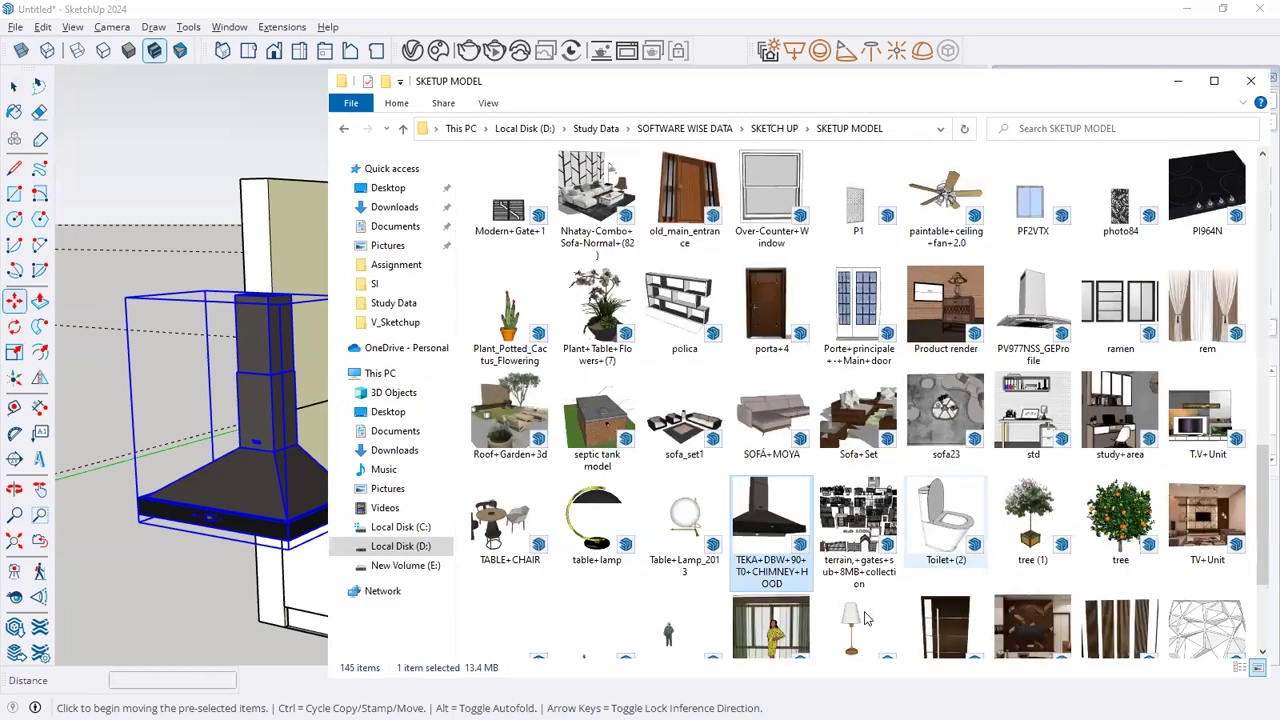
Import the KitchenCabinetCouterTopWithSink model from the folder and place it on the ground outside the kitchen, beside the chimney hood
{"action": "scroll", "coordinate": [866, 618], "scroll_direction": "up", "scroll_amount": 1}
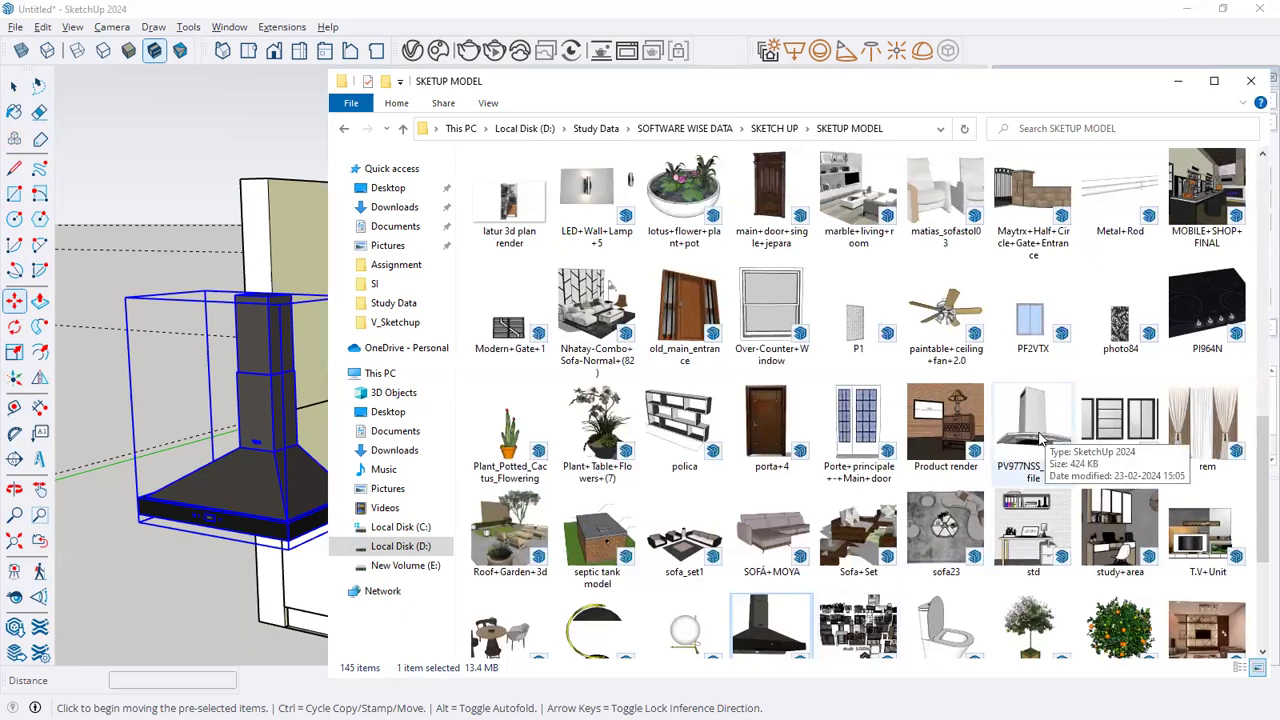
{"action": "scroll", "coordinate": [1040, 437], "scroll_direction": "up", "scroll_amount": 3}
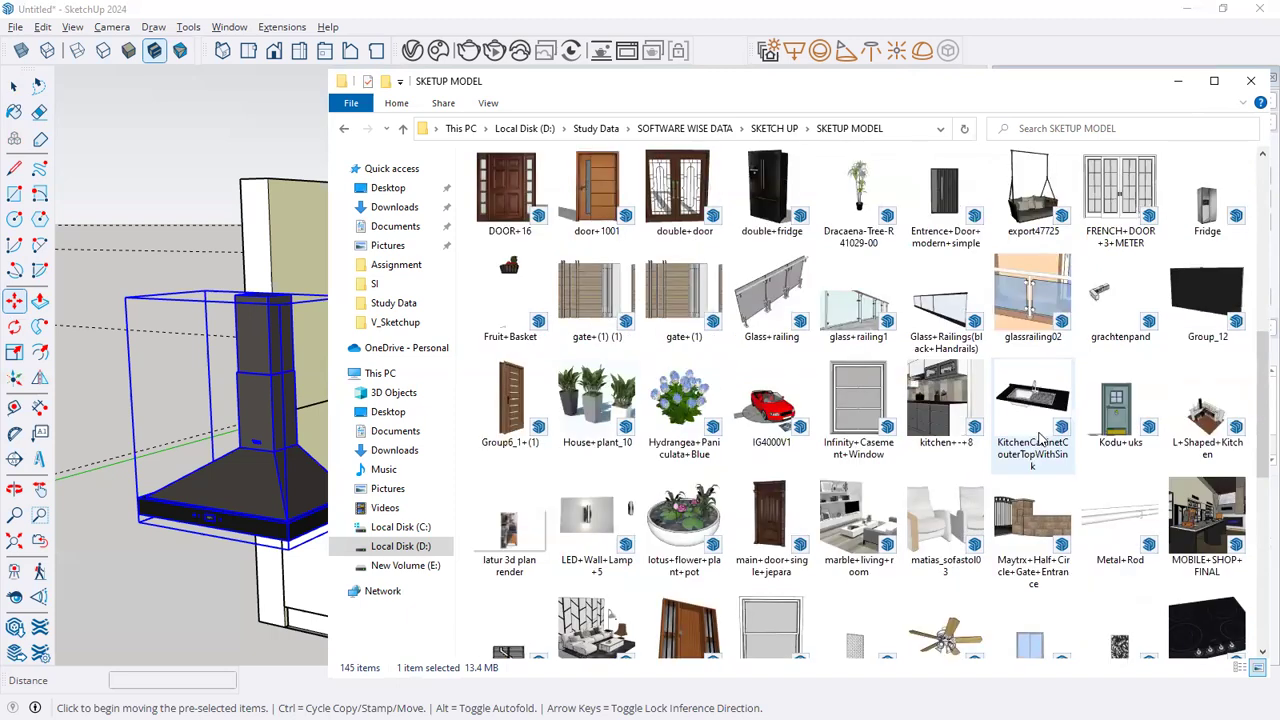
{"action": "mouse_move", "coordinate": [1040, 437]}
{"action": "left_mouse_down"}
{"action": "mouse_move", "coordinate": [1026, 410]}
{"action": "mouse_move", "coordinate": [1010, 560]}
{"action": "mouse_move", "coordinate": [415, 585]}
{"action": "mouse_move", "coordinate": [67, 629]}
{"action": "left_mouse_up"}
{"action": "scroll", "coordinate": [566, 415], "scroll_direction": "down", "scroll_amount": 3}
{"action": "key", "text": "space"}
{"action": "left_click", "coordinate": [293, 530]}
{"action": "scroll", "coordinate": [293, 530], "scroll_direction": "up", "scroll_amount": 3}
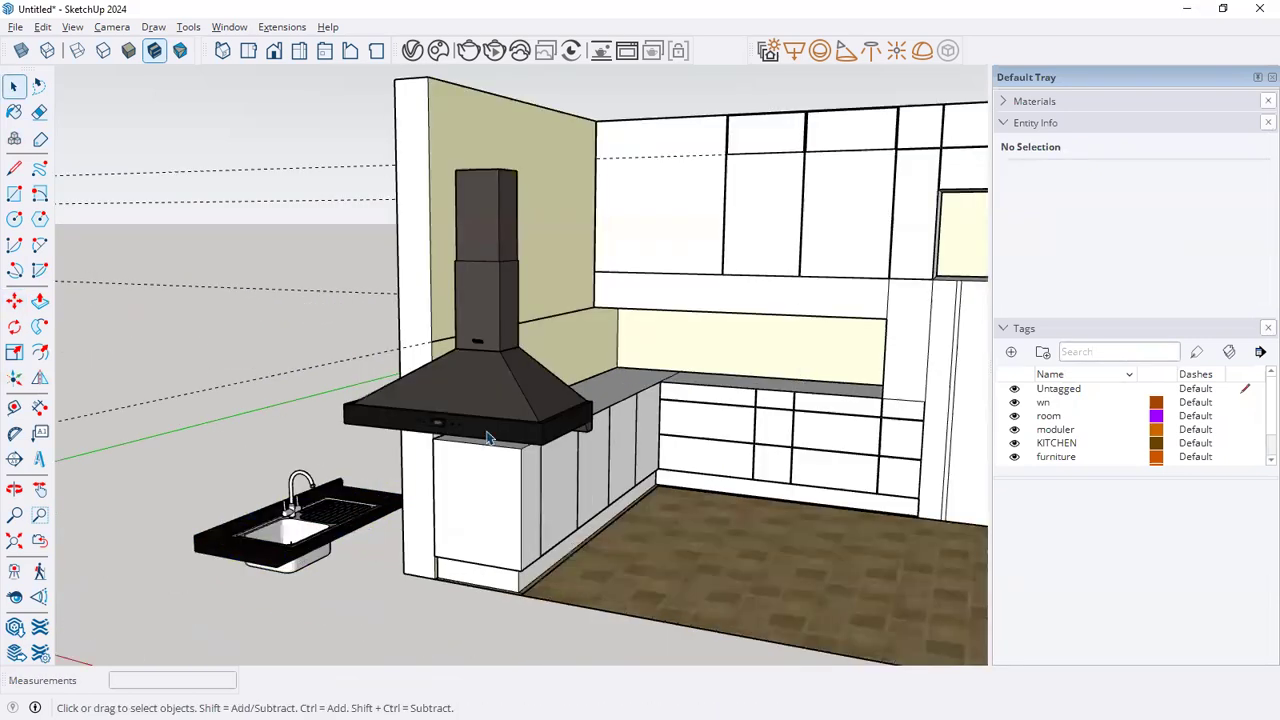
{"action": "scroll", "coordinate": [490, 438], "scroll_direction": "down", "scroll_amount": 1}
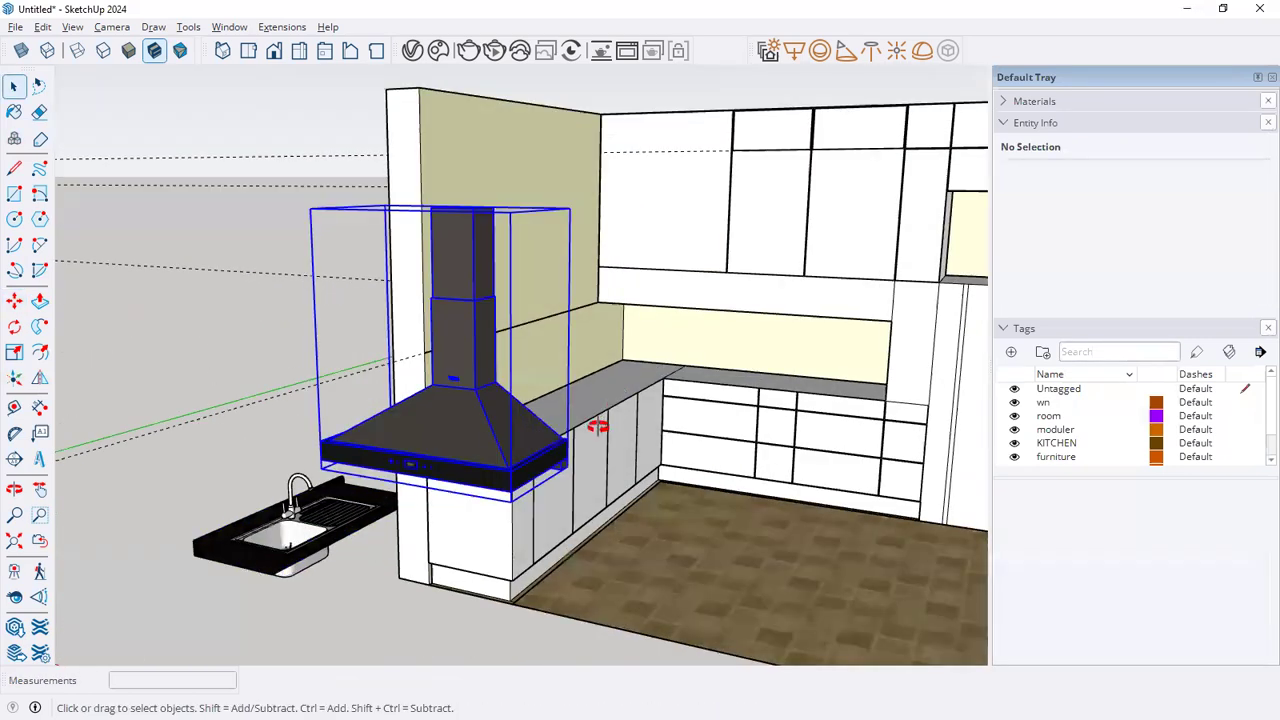